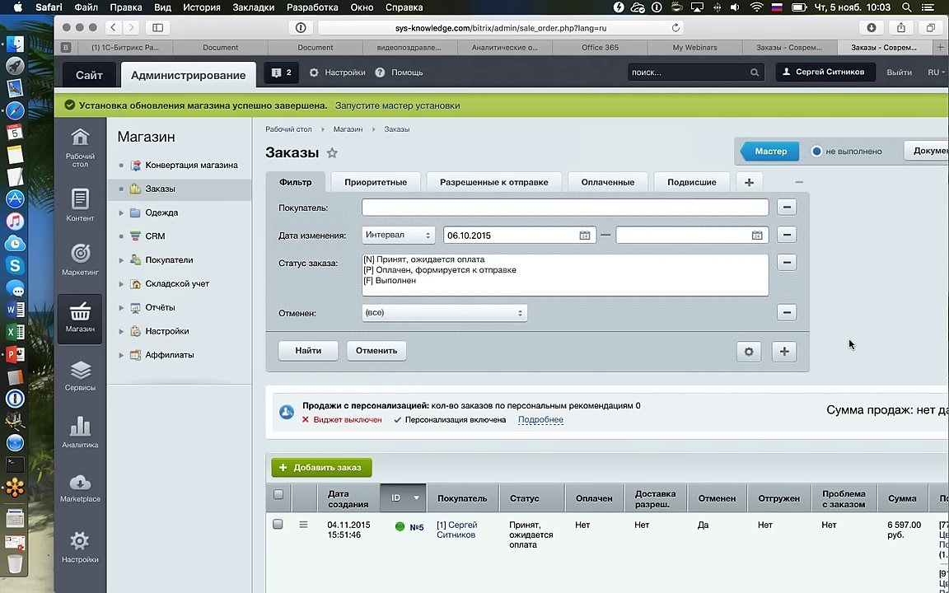
Scroll through the Shop Orders list vertically and horizontally to review its rows.
scroll(849, 343, down, 3)
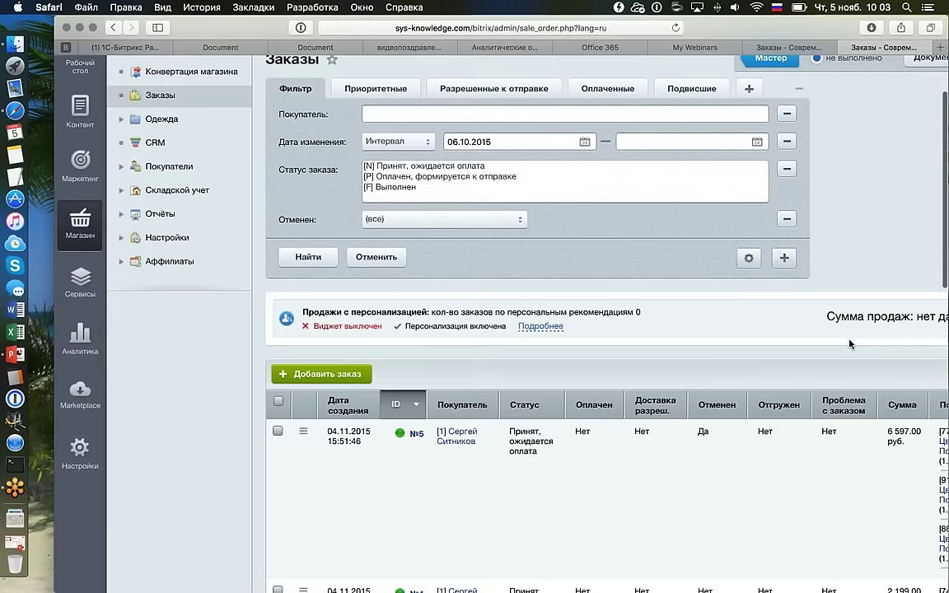
scroll(849, 343, down, 15)
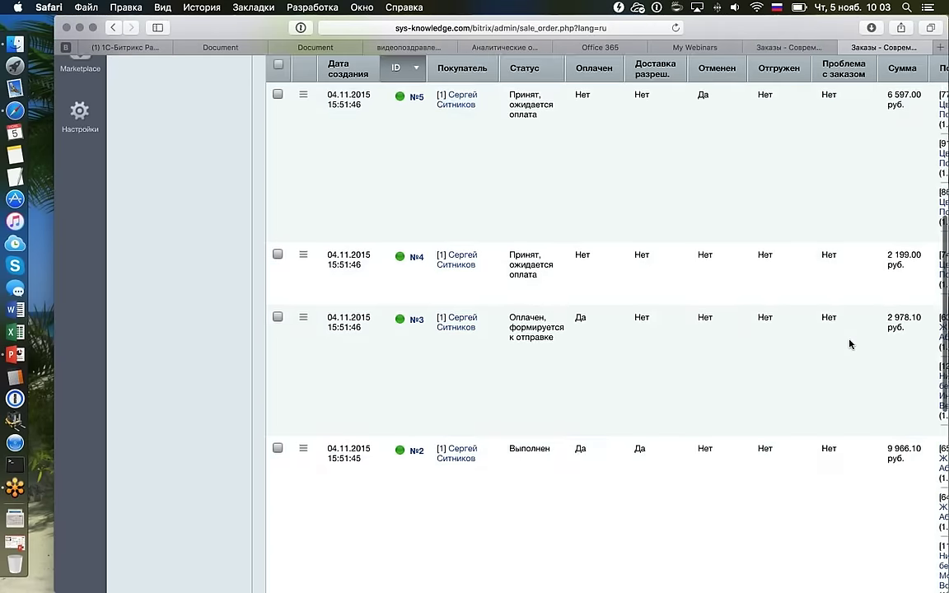
scroll(849, 343, down, 3)
scroll(849, 344, up, 20)
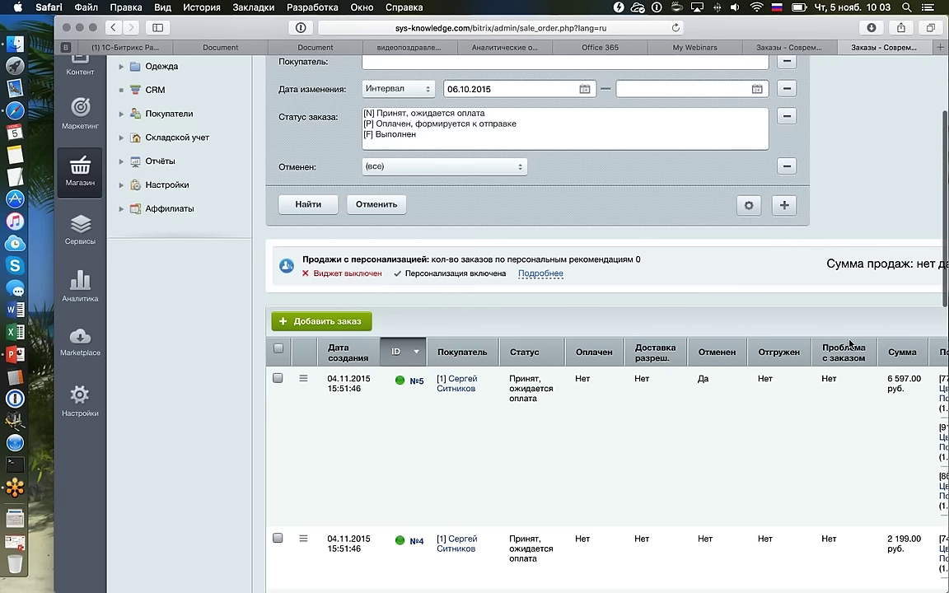
scroll(847, 345, down, 1)
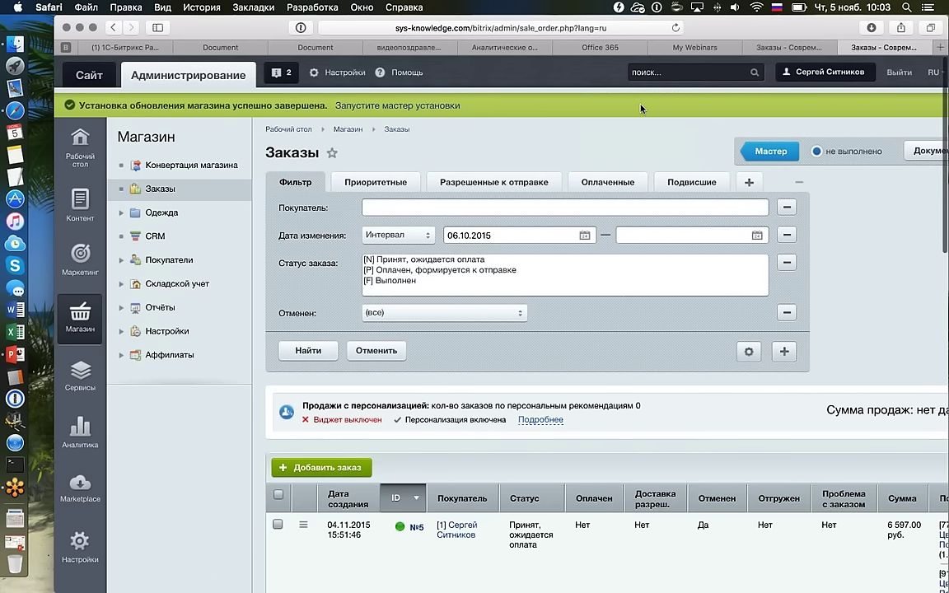
scroll(641, 108, right, 3)
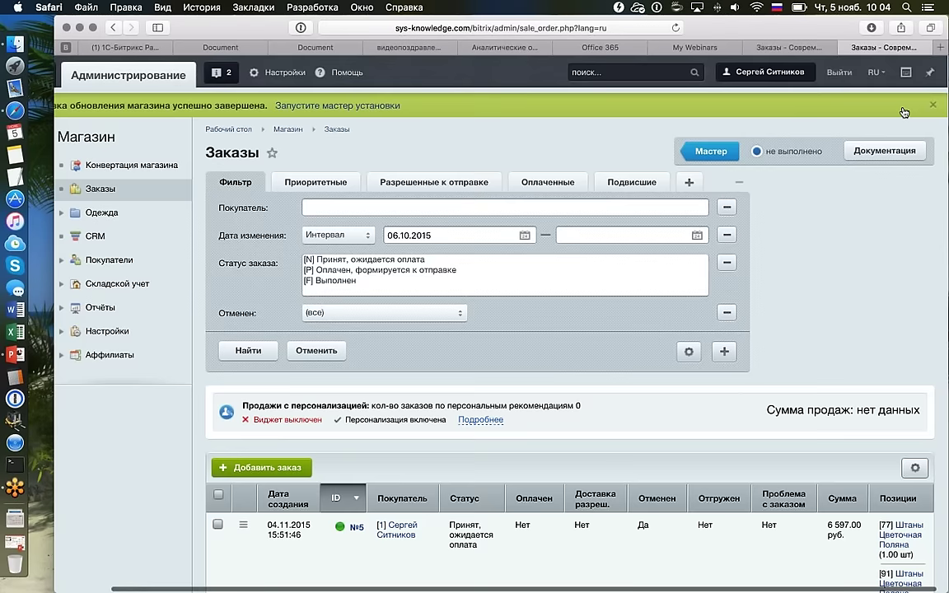
scroll(647, 108, left, 3)
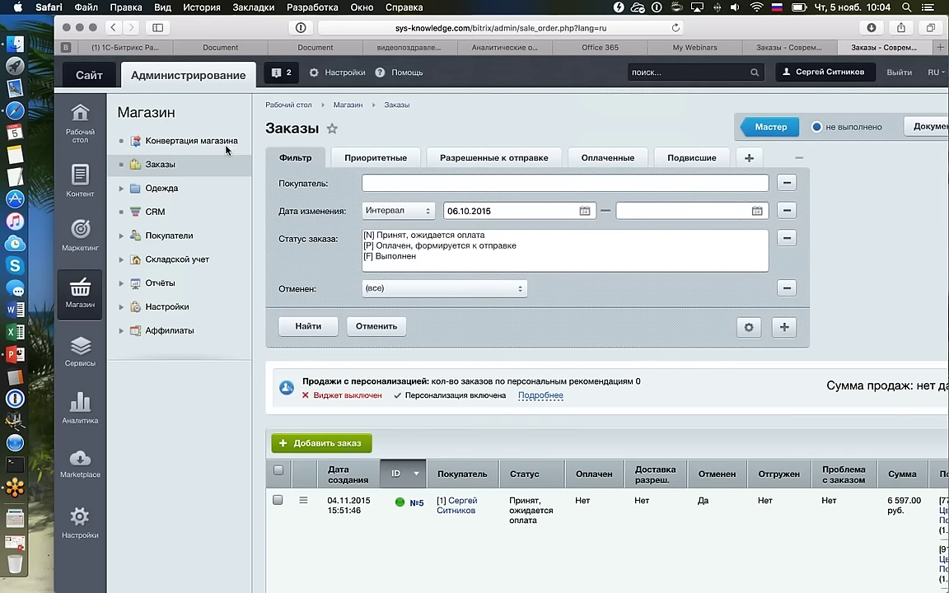
Launch the Конвертация магазина wizard from the Магазин menu and advance past its intro page.
click(153, 138)
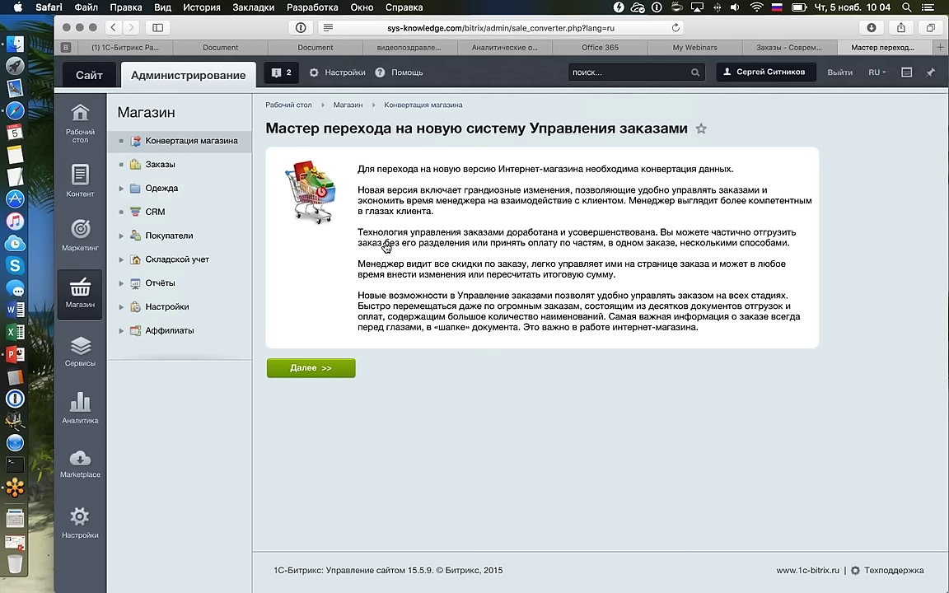
click(166, 169)
click(289, 368)
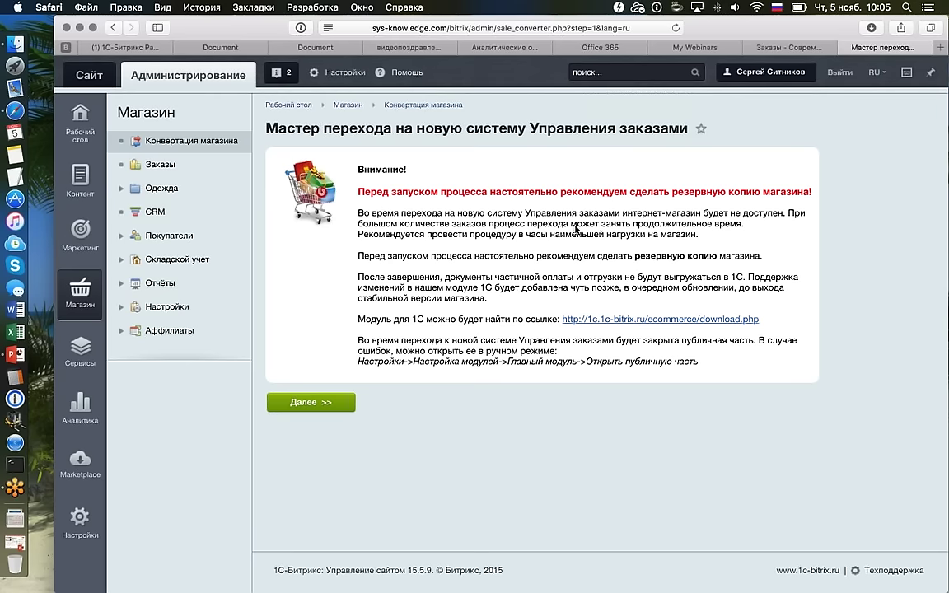
Continue past the backup warning to the locations 2.0 step of the wizard.
click(336, 407)
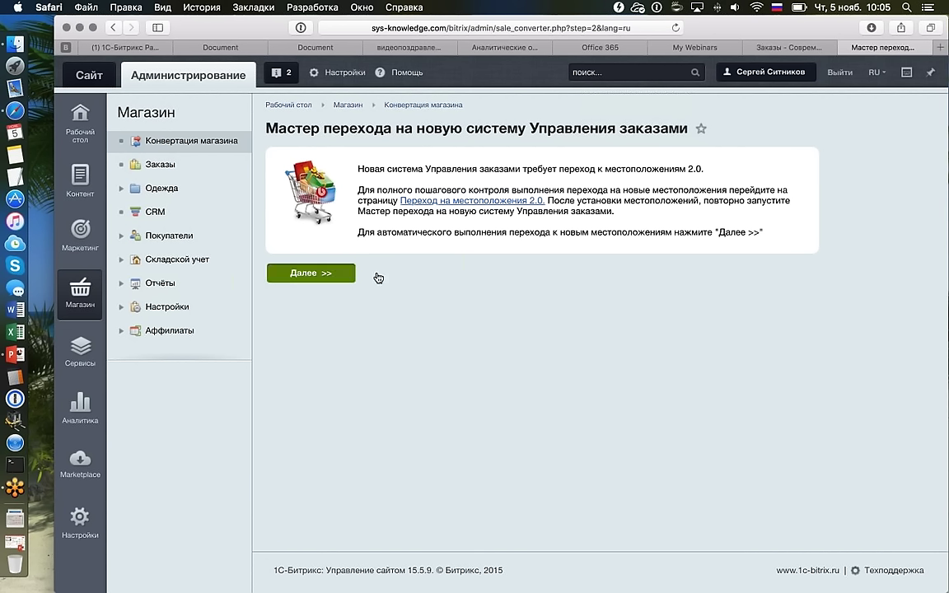
Run the automatic migration to locations 2.0 and continue to the order conversion step.
click(377, 278)
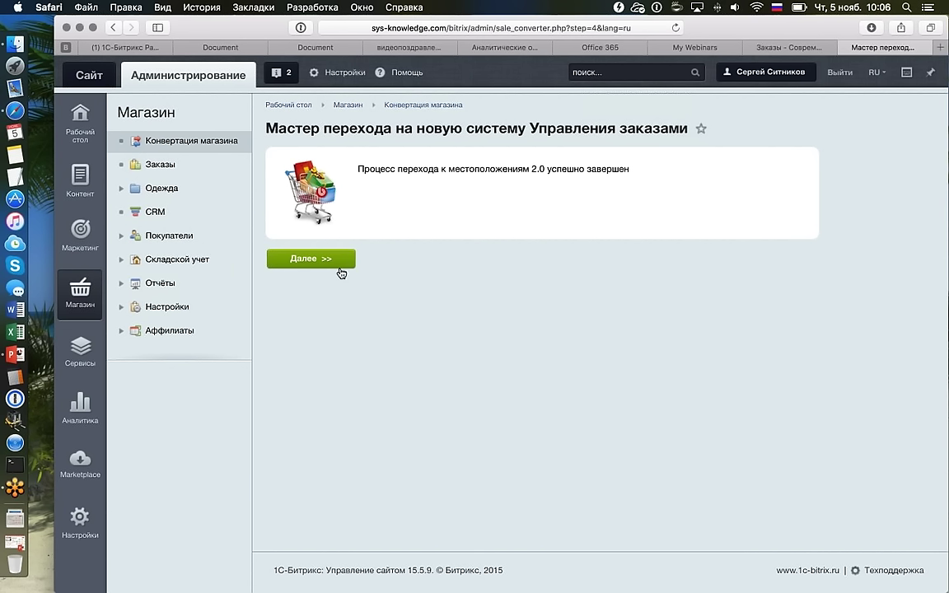
click(346, 261)
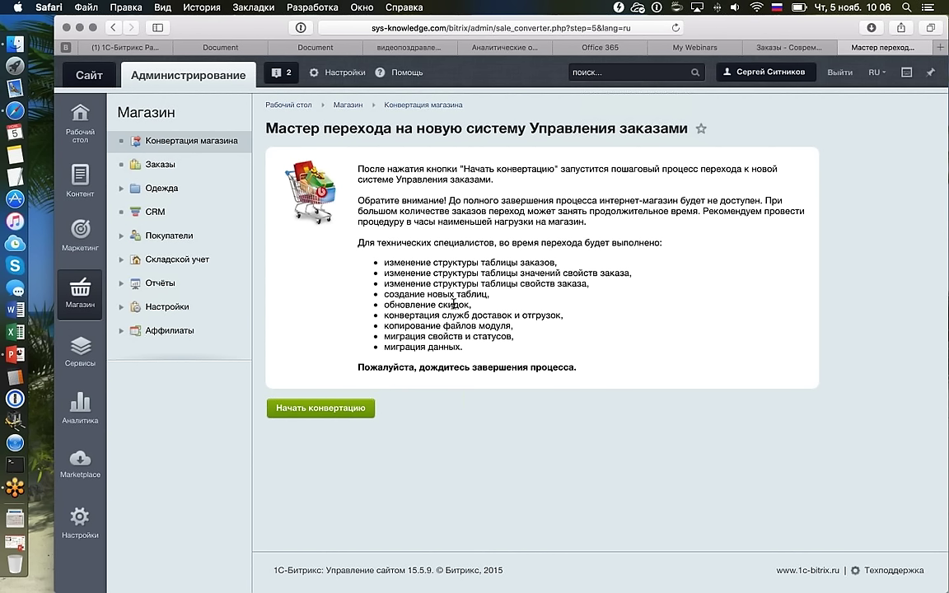
Run the order conversion, reload the wizard once finished, and close the coupon conversion notice.
click(345, 411)
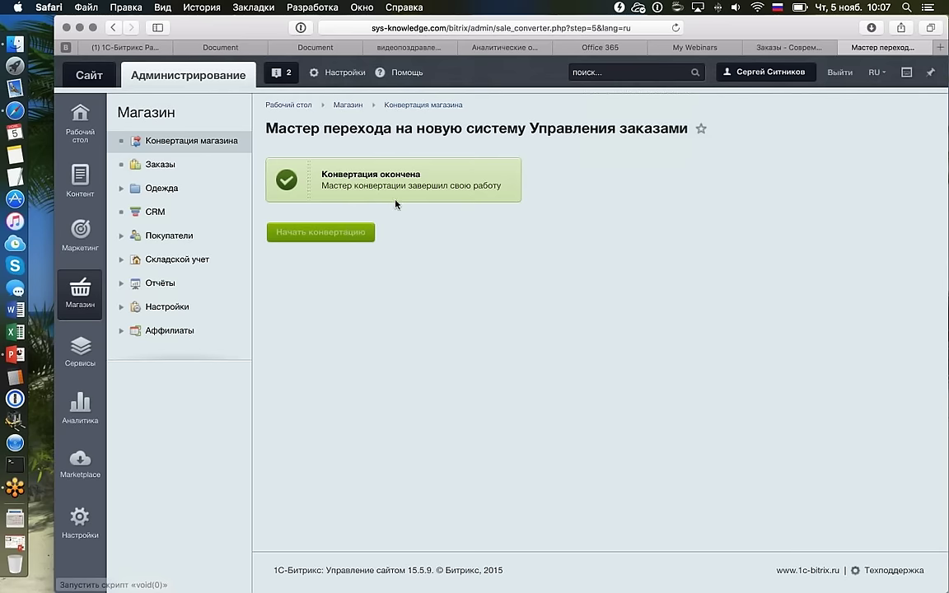
click(326, 232)
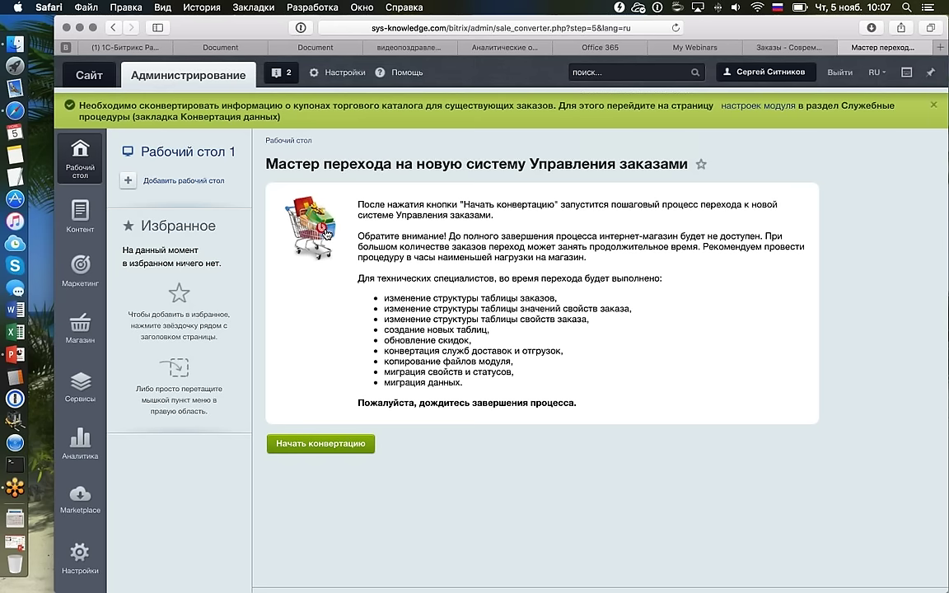
mouse_move(80, 326)
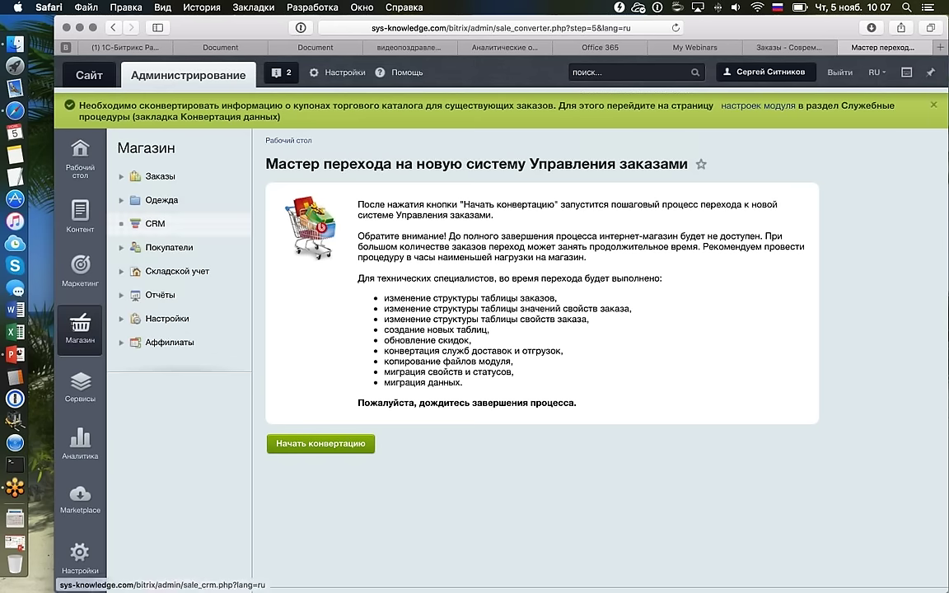
click(931, 105)
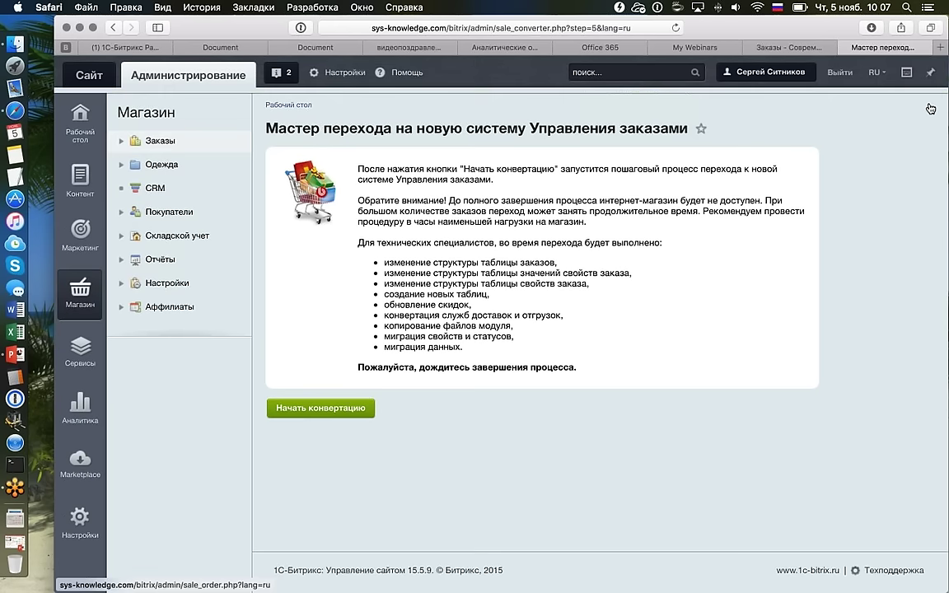
Return to the Заказы list and show the action menu for order №5.
click(207, 145)
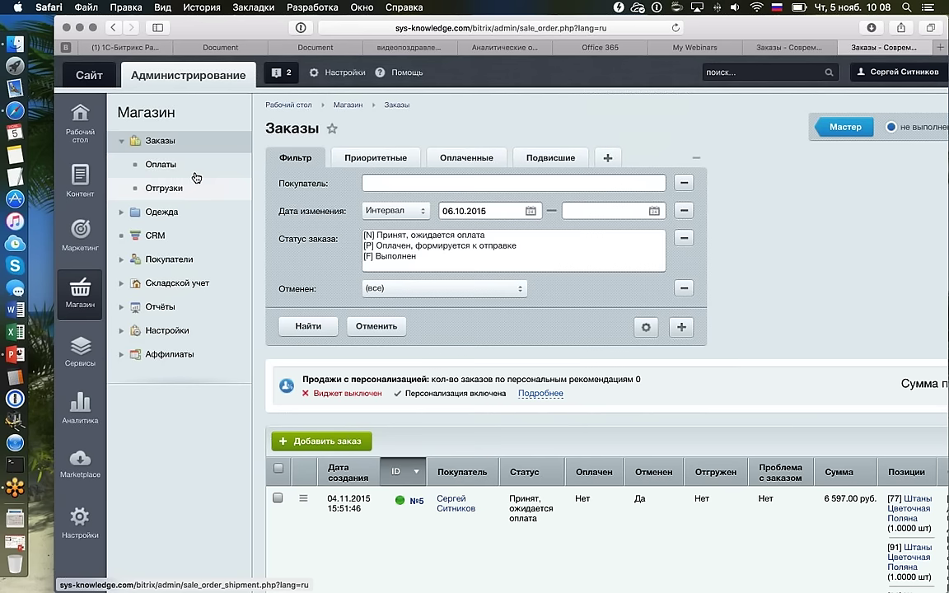
scroll(365, 362, down, 3)
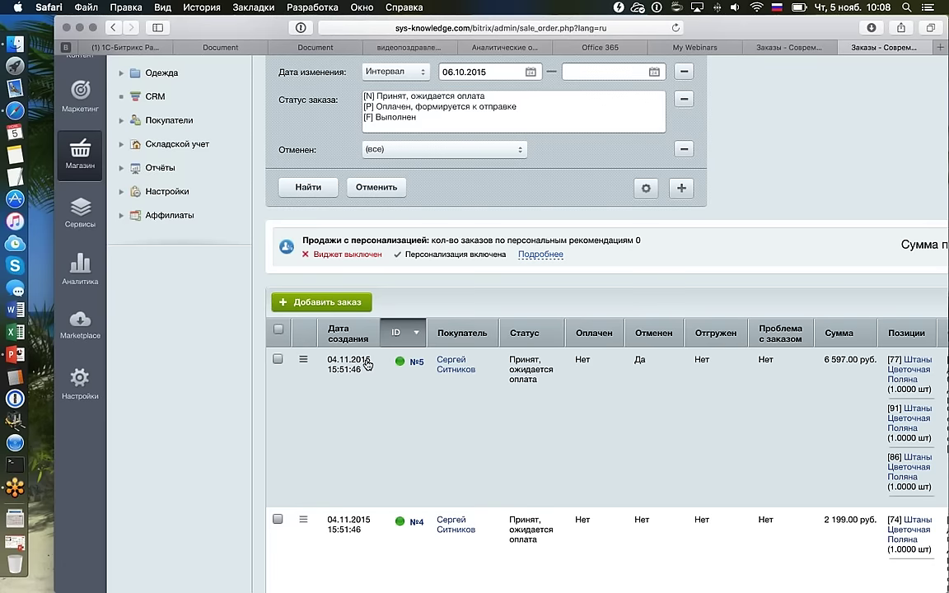
click(303, 359)
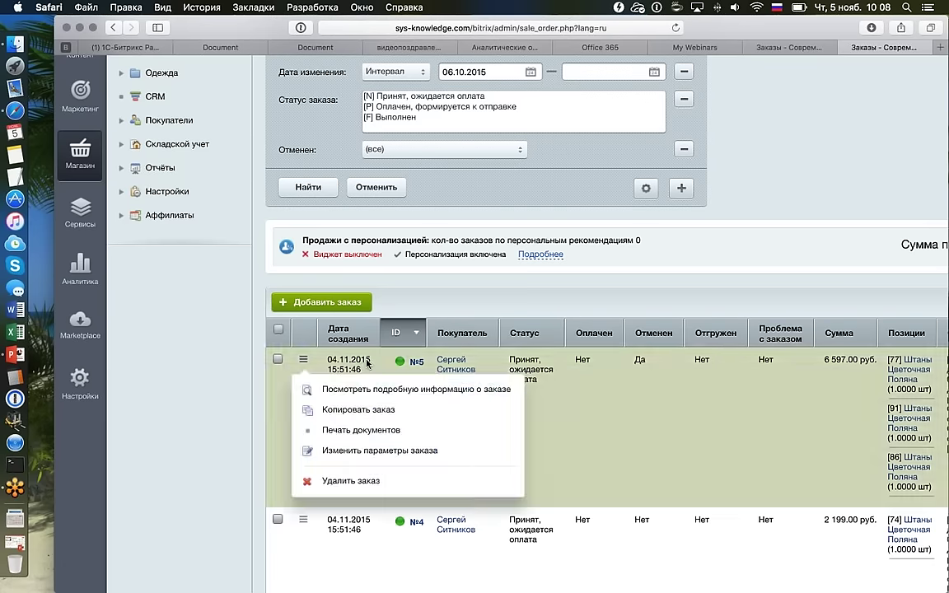
Start a new order from the Добавить заказ action.
click(346, 305)
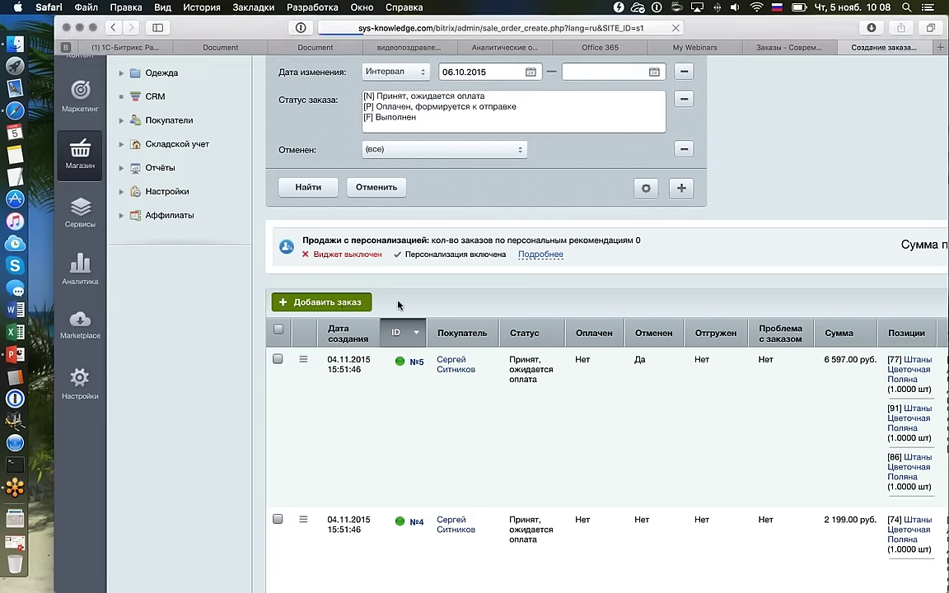
scroll(428, 303, down, 2)
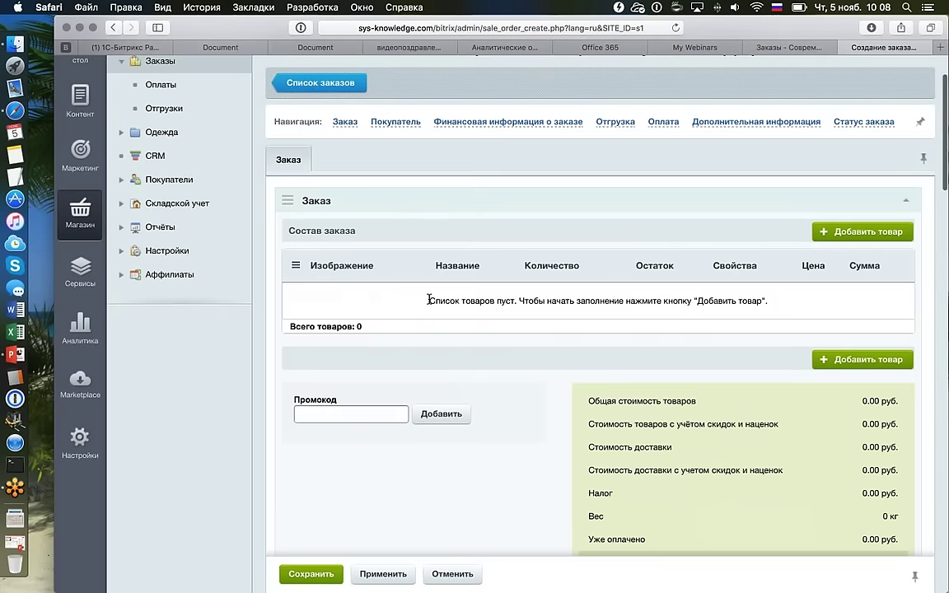
scroll(428, 299, up, 1)
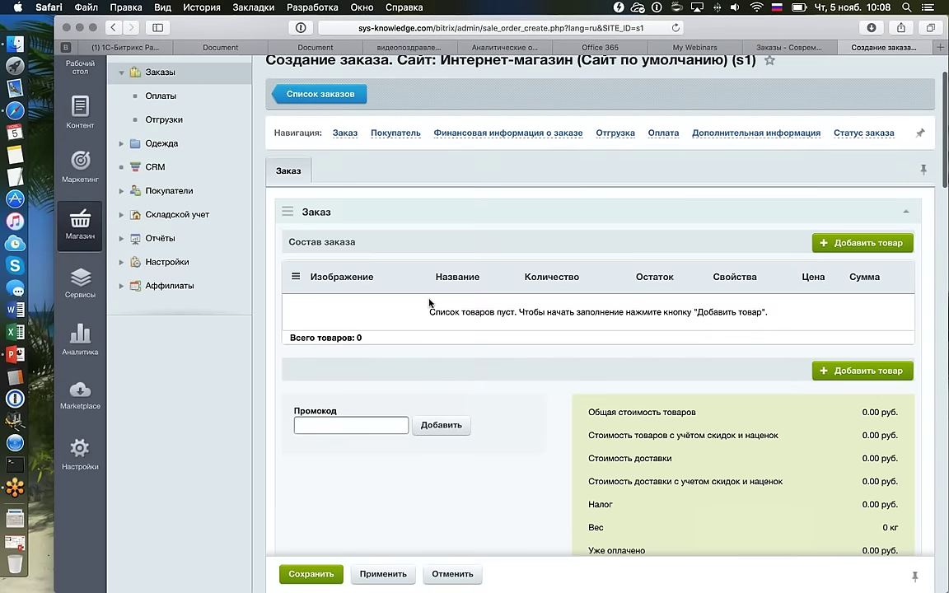
scroll(428, 303, down, 5)
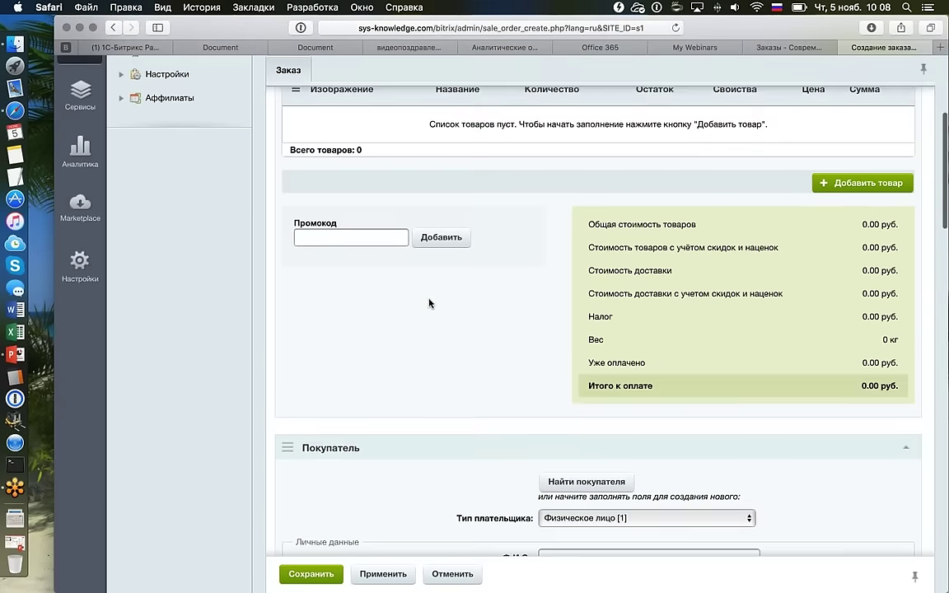
scroll(848, 260, up, 3)
scroll(847, 261, up, 1)
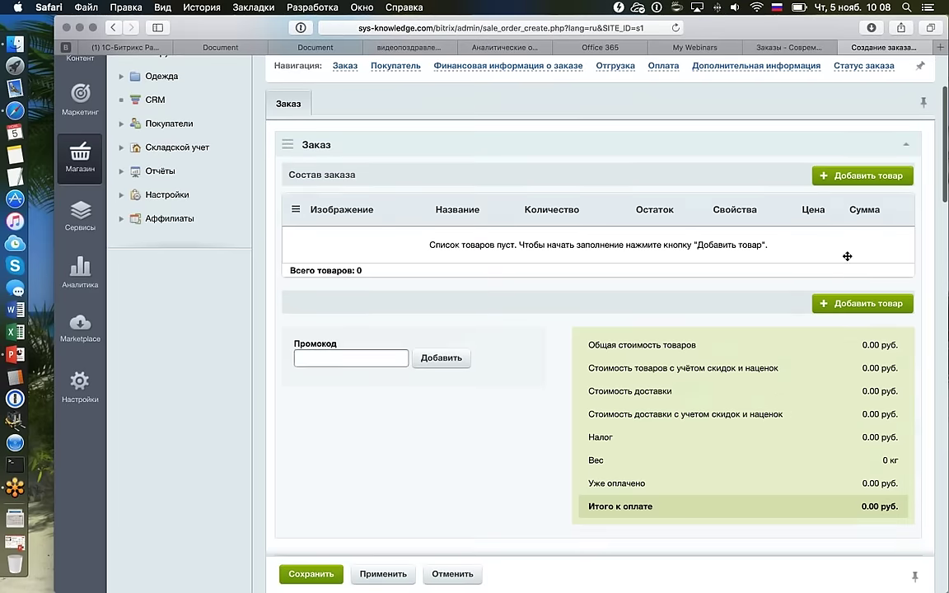
Collapse the Заказ, Финансовая информация, Отгрузка, Оплата, Дополнительная информация and Статус заказа sections.
click(848, 261)
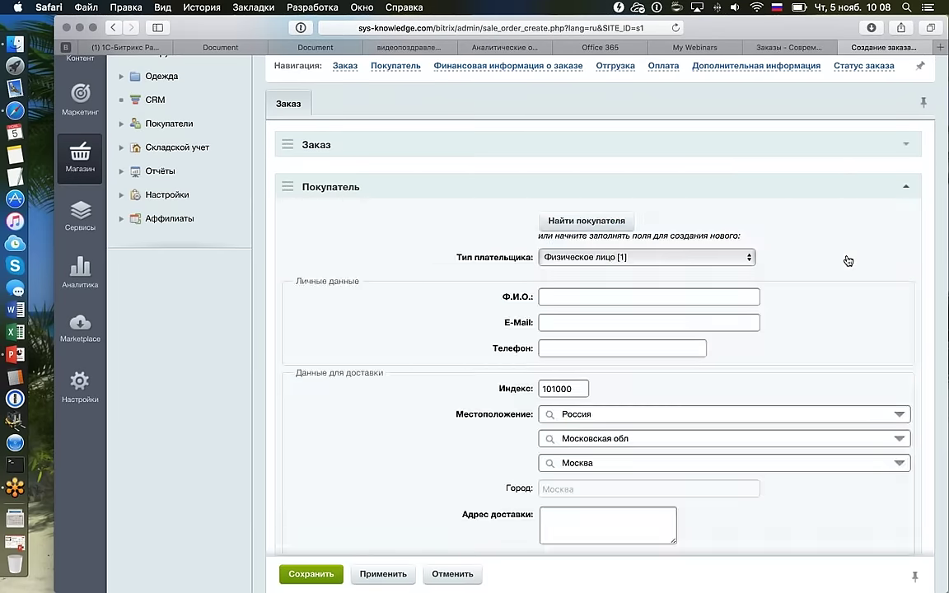
click(909, 227)
click(906, 271)
scroll(906, 272, down, 1)
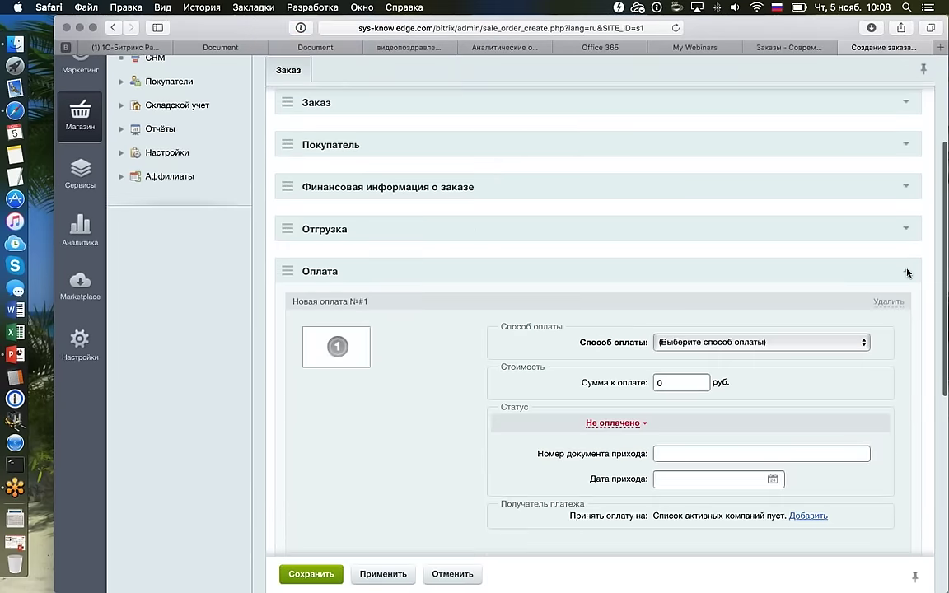
scroll(906, 273, down, 2)
click(906, 201)
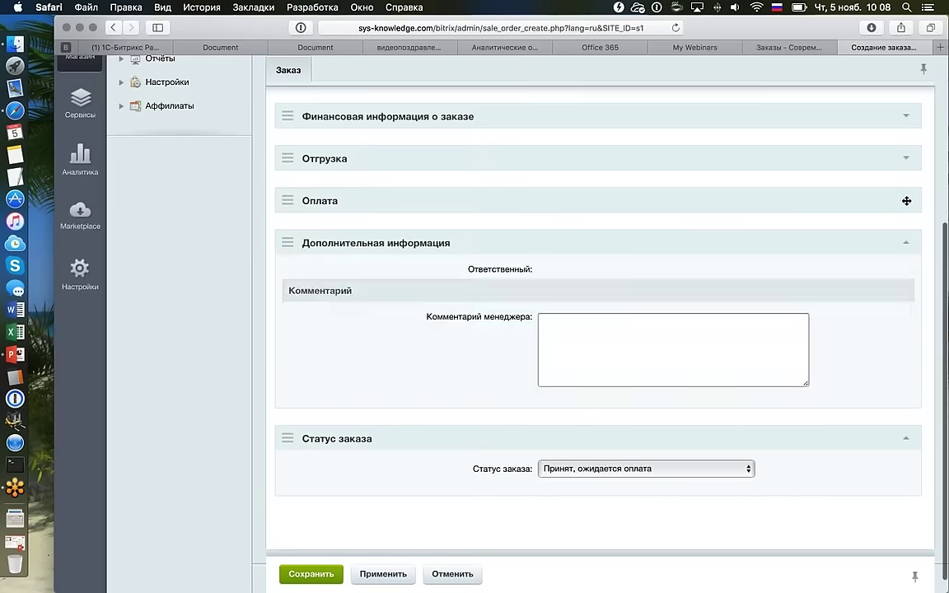
click(906, 245)
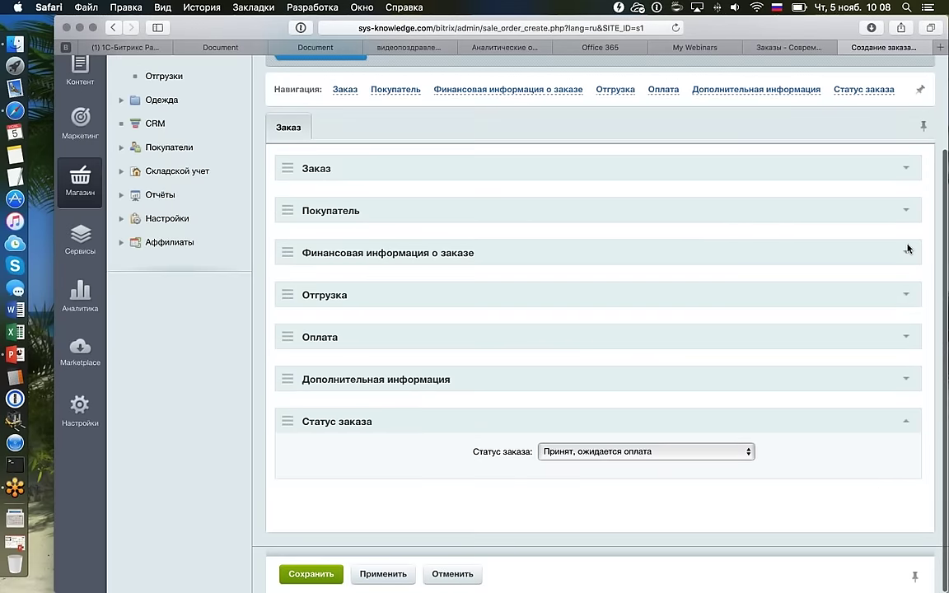
click(905, 421)
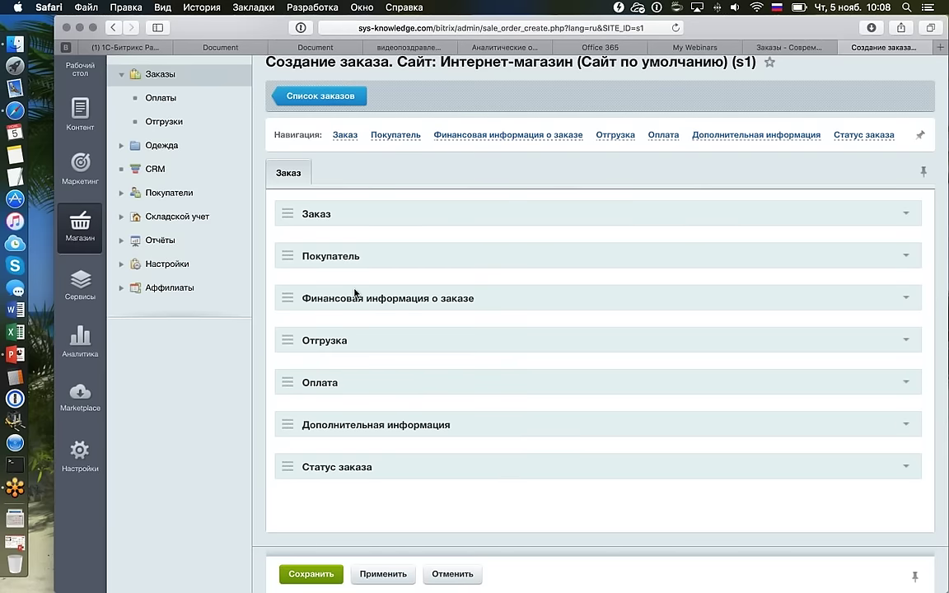
Move the Заказ section to the bottom of the new-order form.
drag(287, 214, 284, 478)
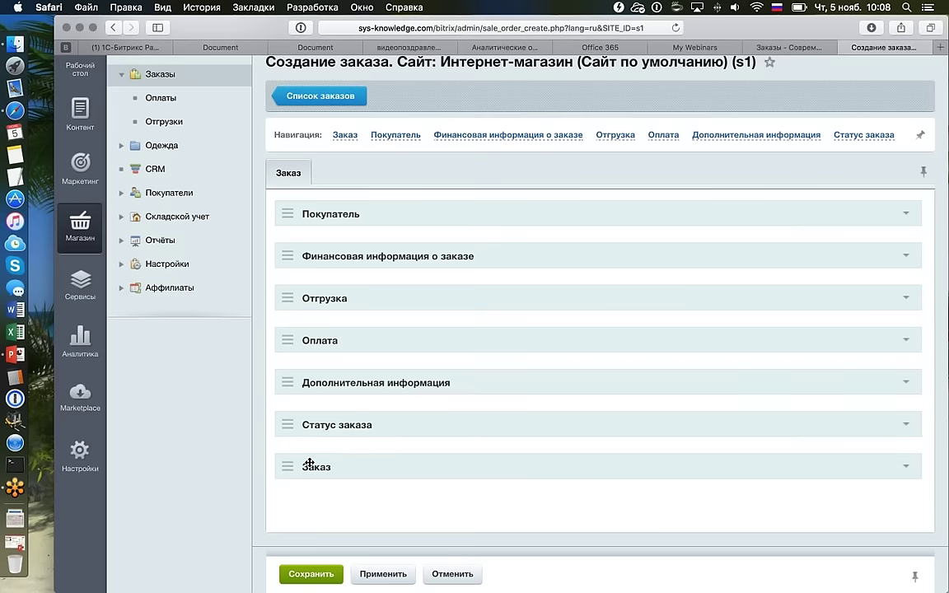
click(905, 468)
scroll(904, 465, down, 3)
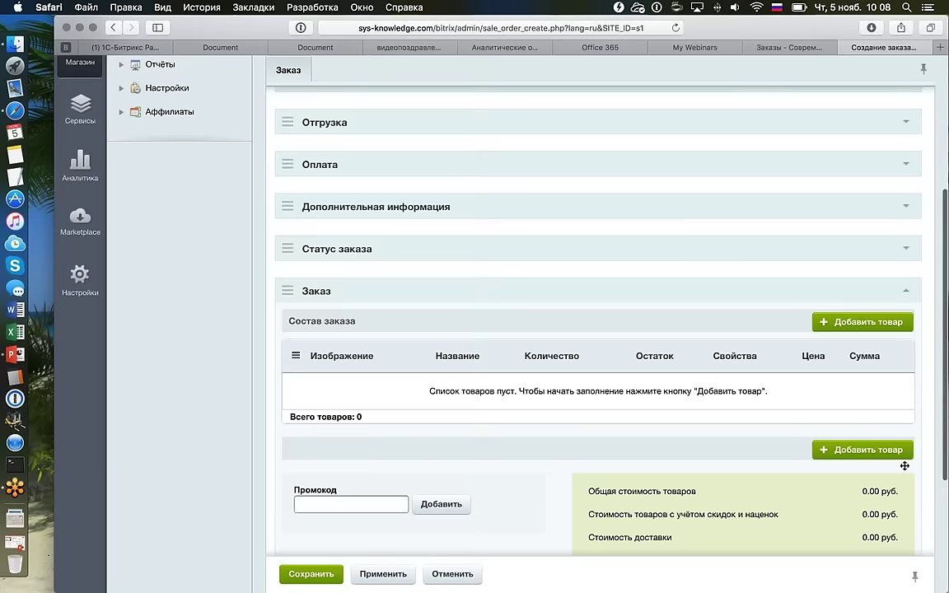
scroll(904, 465, up, 3)
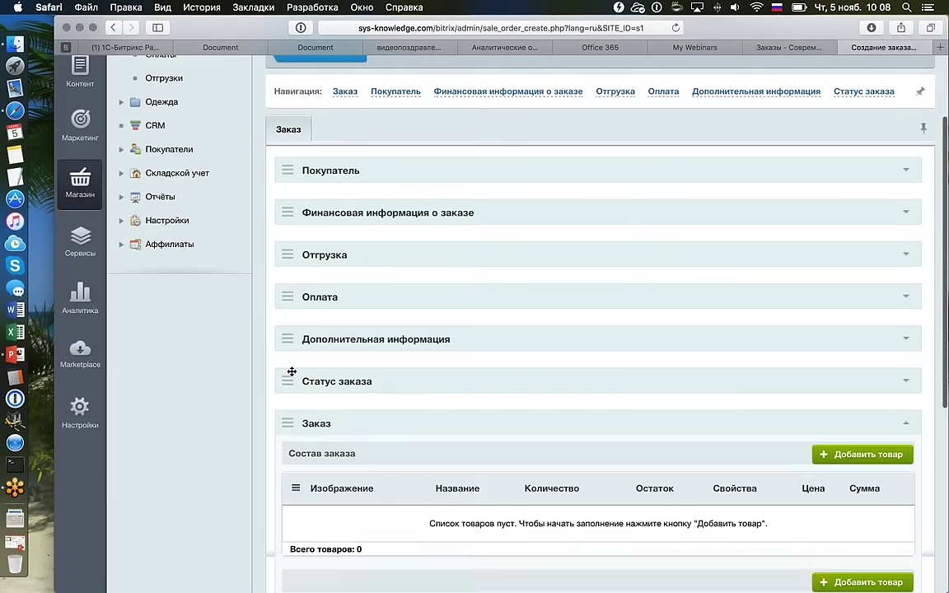
drag(292, 372, 307, 190)
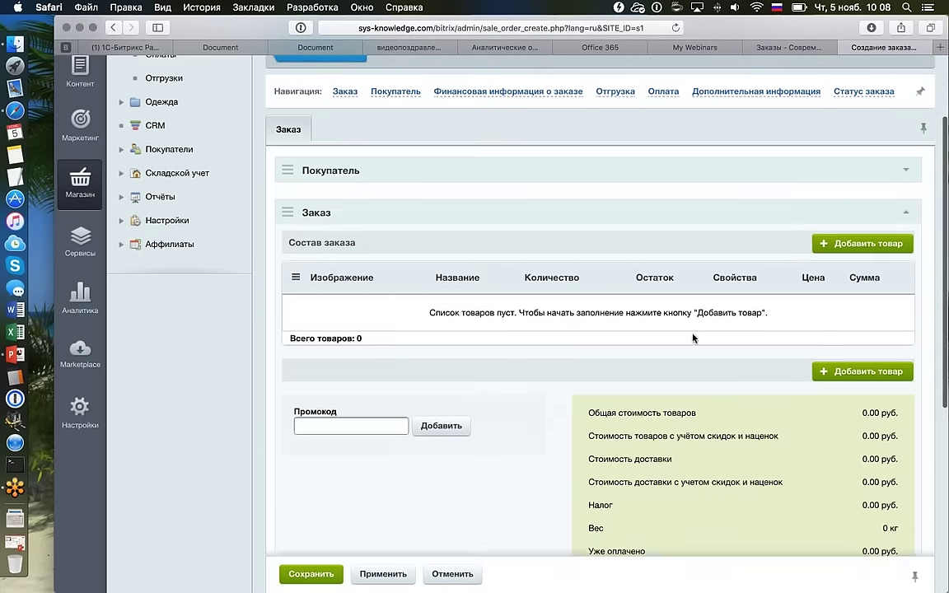
scroll(693, 338, down, 4)
scroll(693, 337, up, 4)
scroll(692, 338, up, 2)
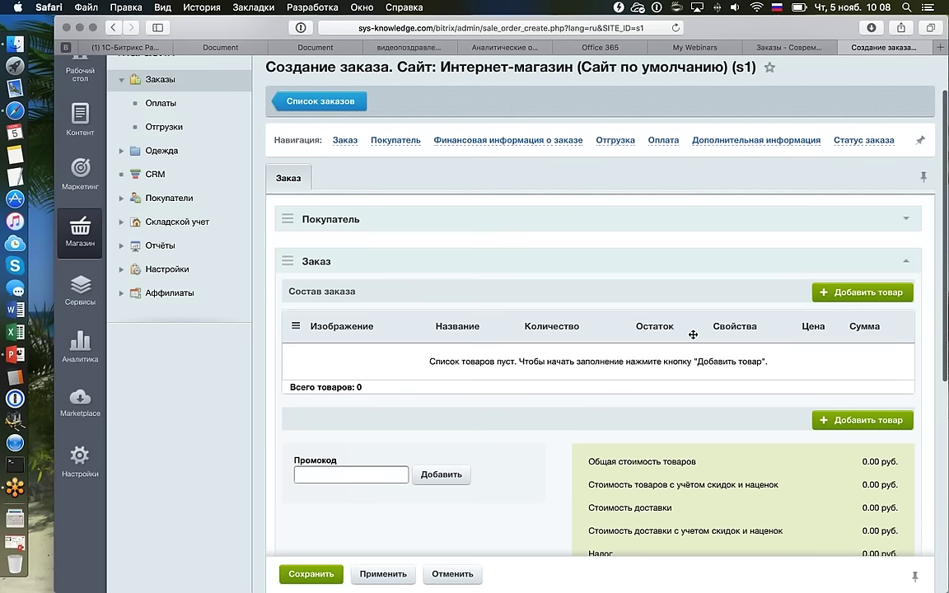
click(902, 269)
drag(285, 283, 299, 478)
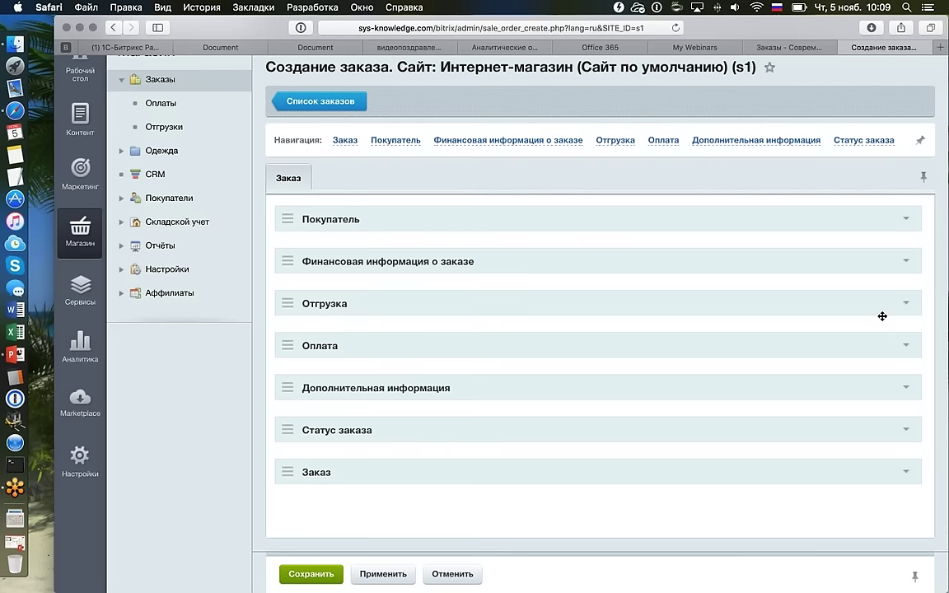
Move the Отгрузка section below Статус заказа.
click(904, 303)
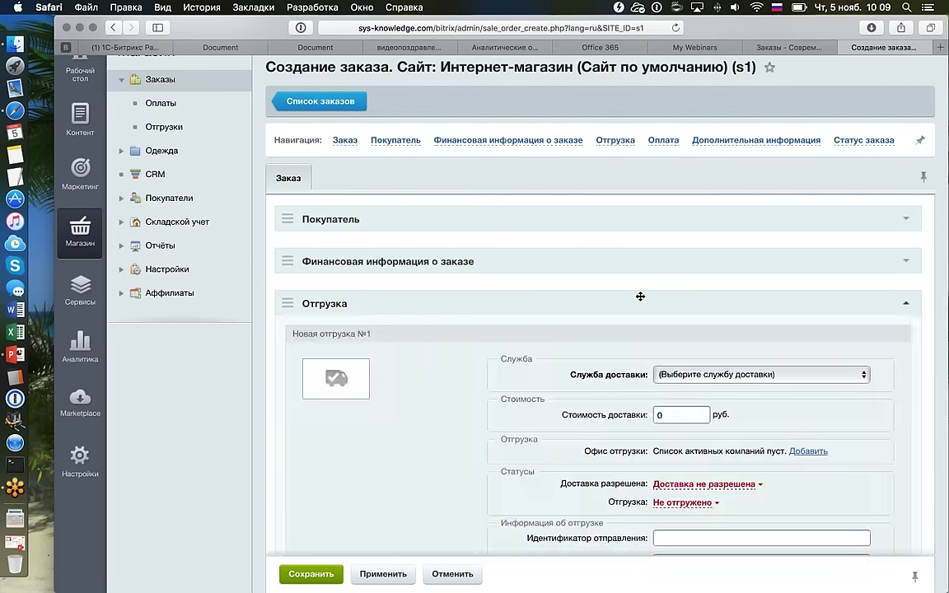
drag(640, 299, 275, 476)
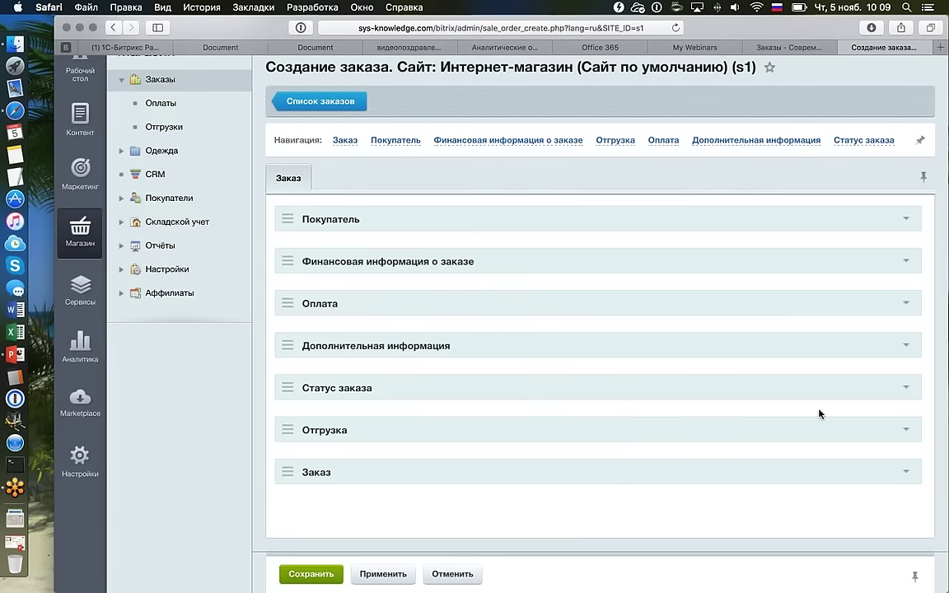
scroll(819, 410, up, 2)
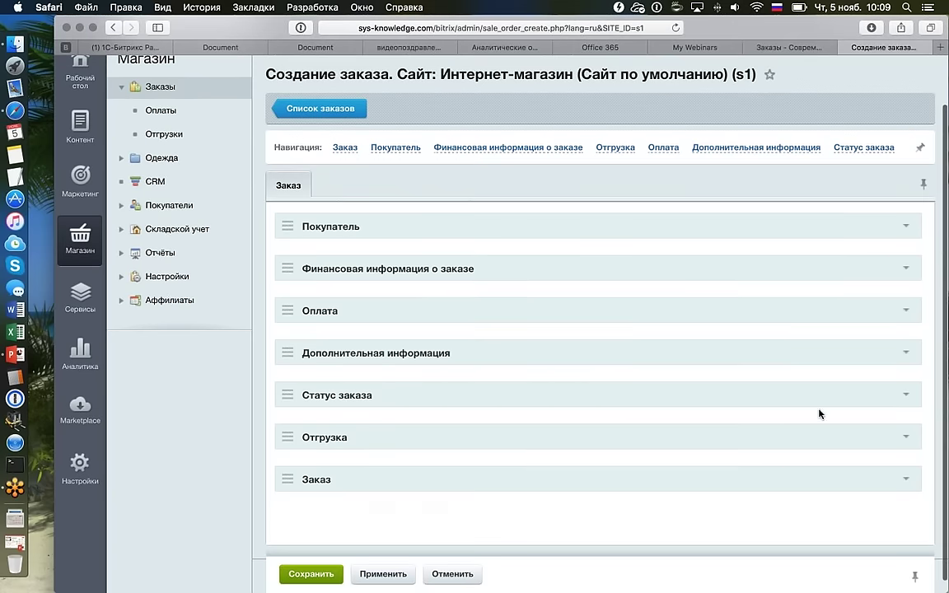
Expand every section: Заказ, Отгрузка, Статус заказа, Оплата, Финансовая информация and Покупатель.
click(907, 482)
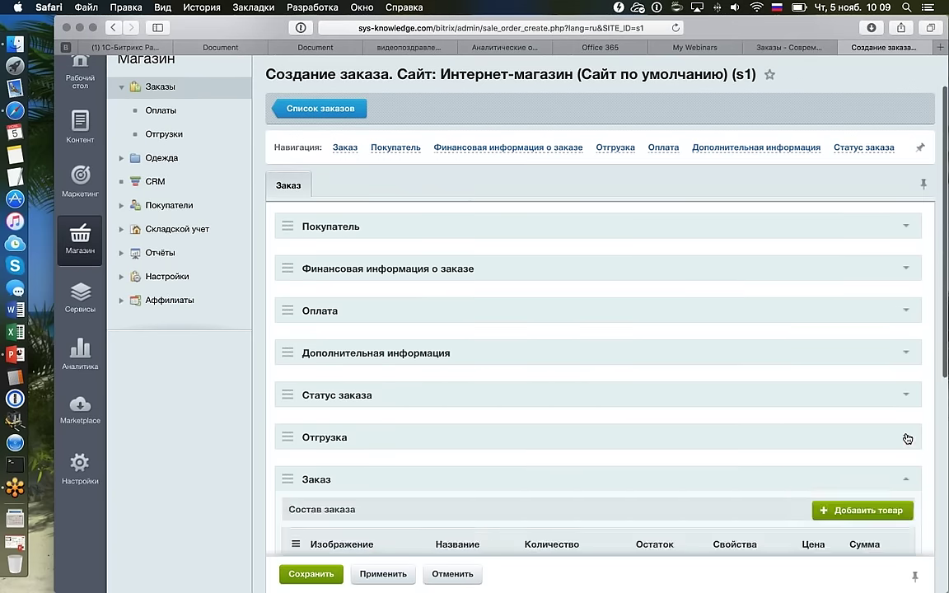
click(905, 437)
click(906, 394)
click(909, 359)
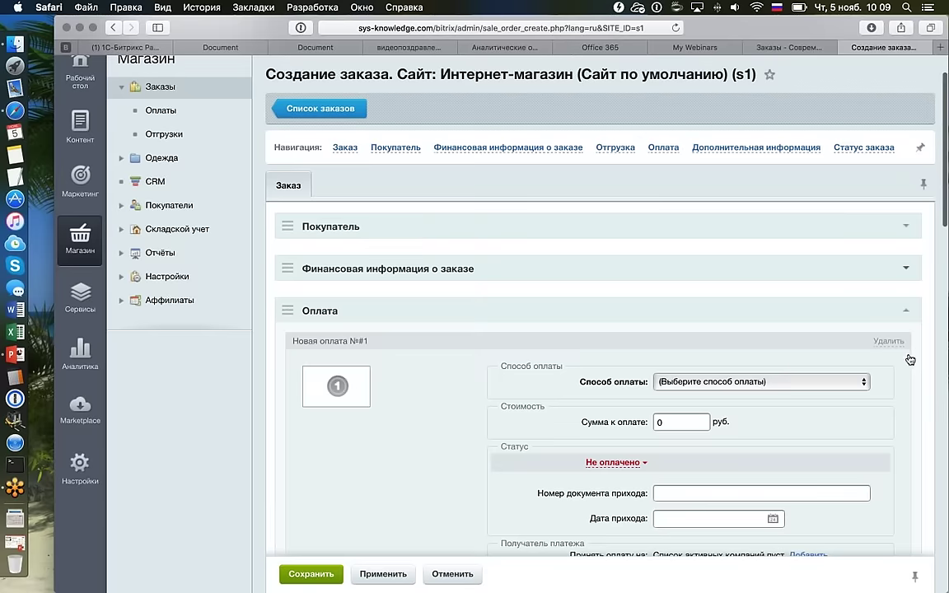
click(906, 267)
click(905, 227)
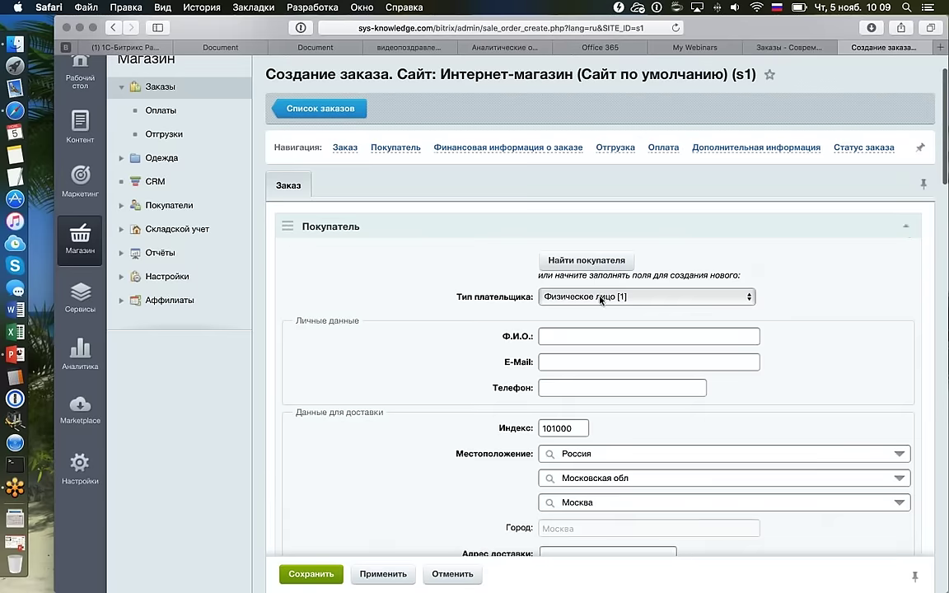
scroll(602, 299, down, 5)
scroll(600, 300, down, 10)
scroll(599, 300, down, 5)
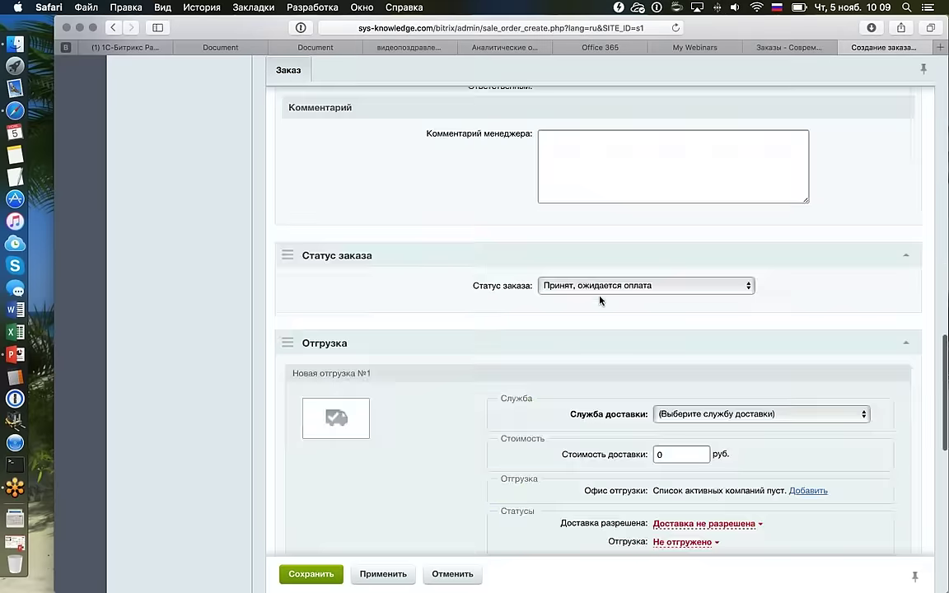
scroll(600, 298, up, 20)
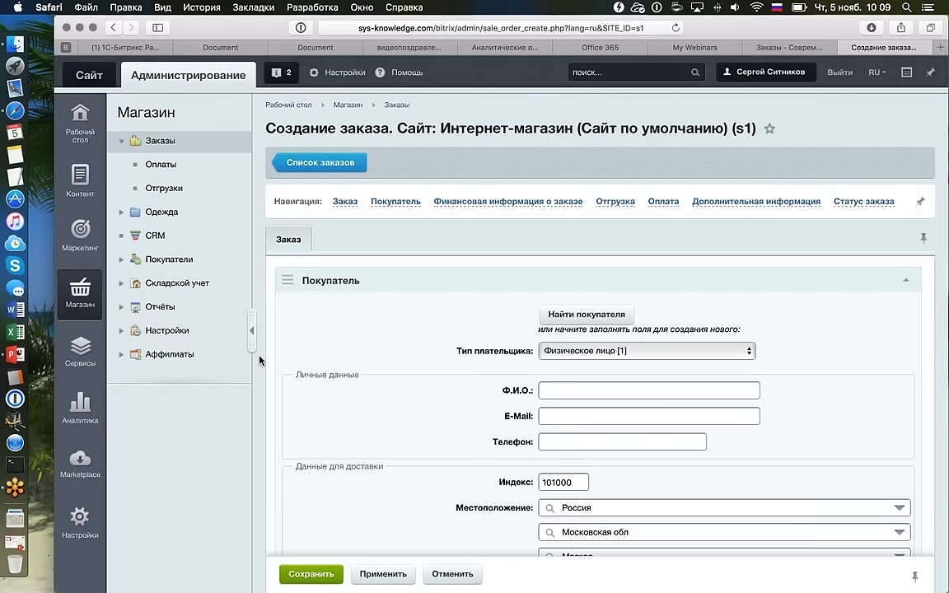
Hide the store menu to widen the new-order form.
click(254, 346)
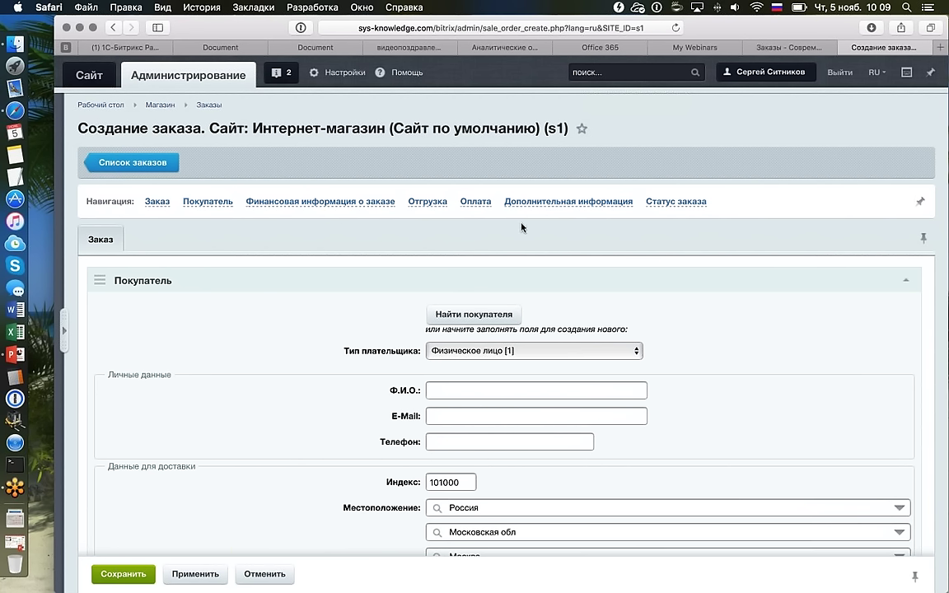
scroll(387, 274, down, 20)
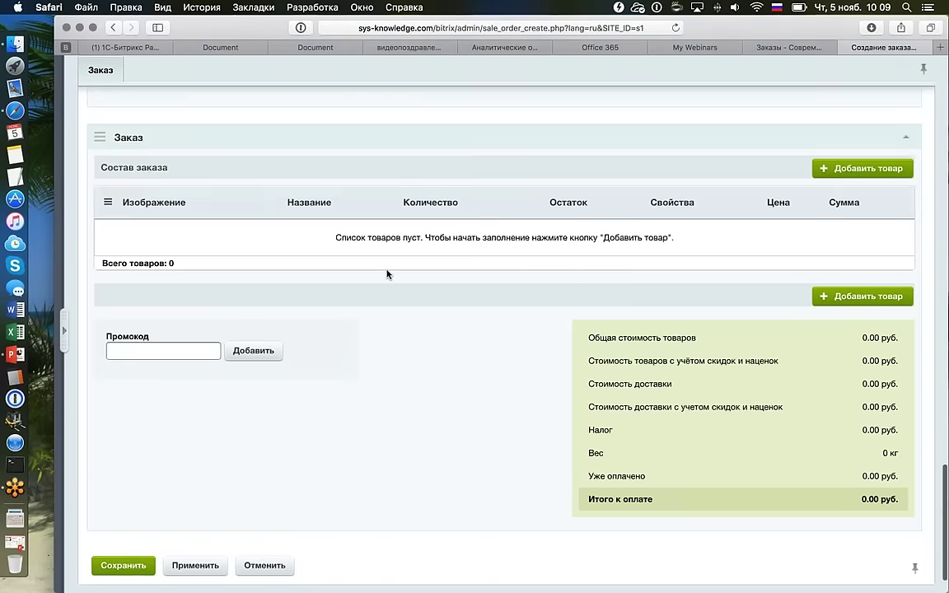
scroll(387, 274, up, 15)
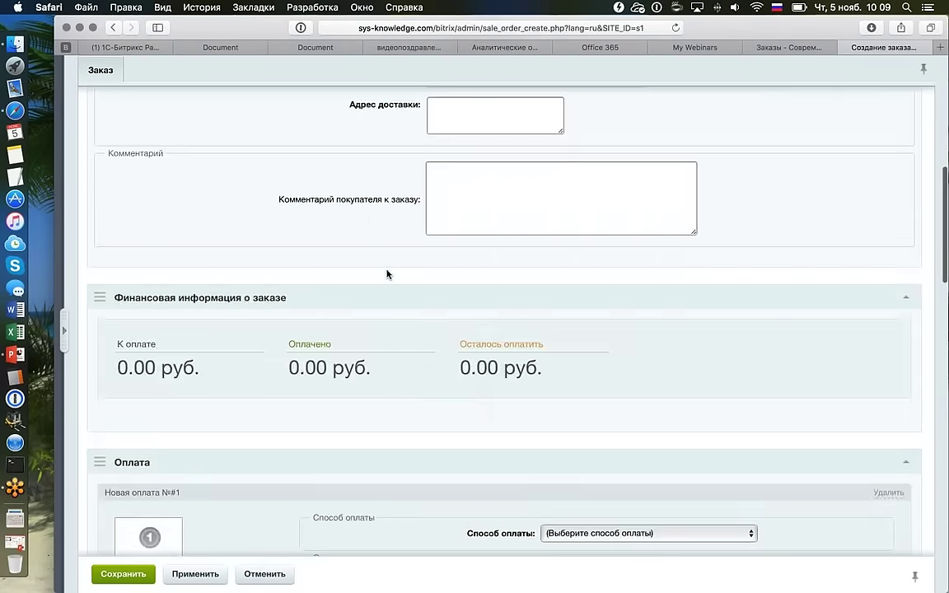
scroll(387, 275, up, 10)
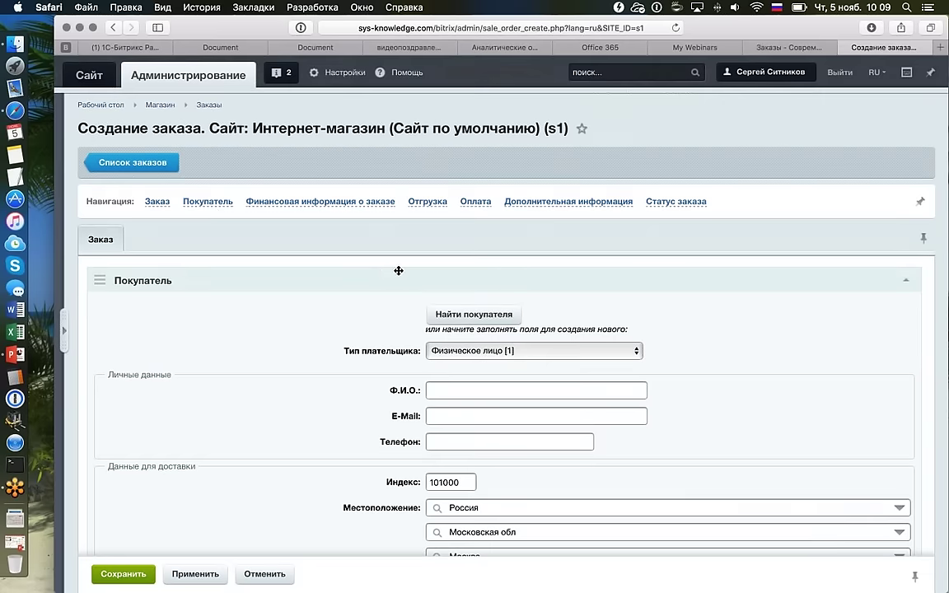
Jump to the Покупатель and financial information parts and pin the section navigation bar.
click(202, 201)
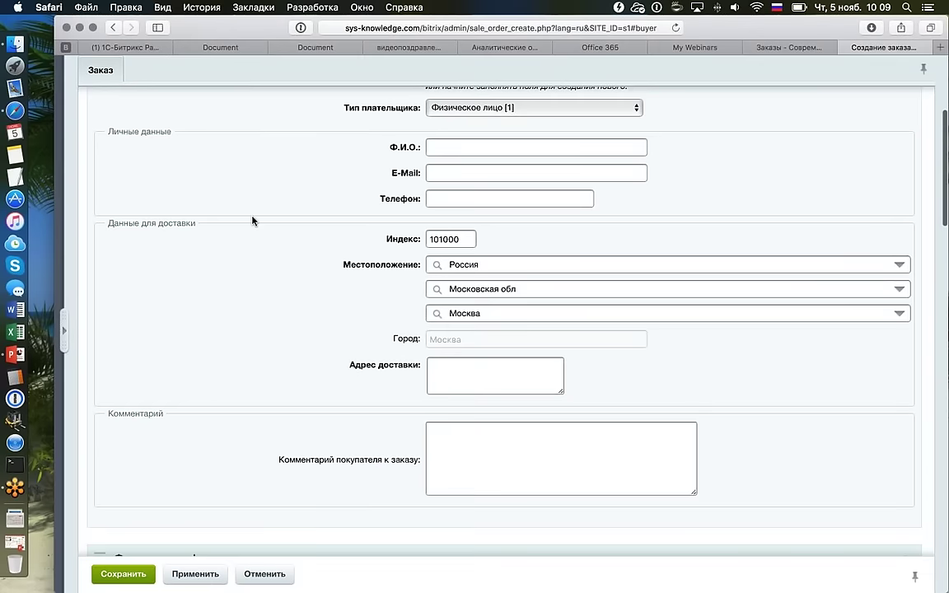
scroll(252, 220, up, 5)
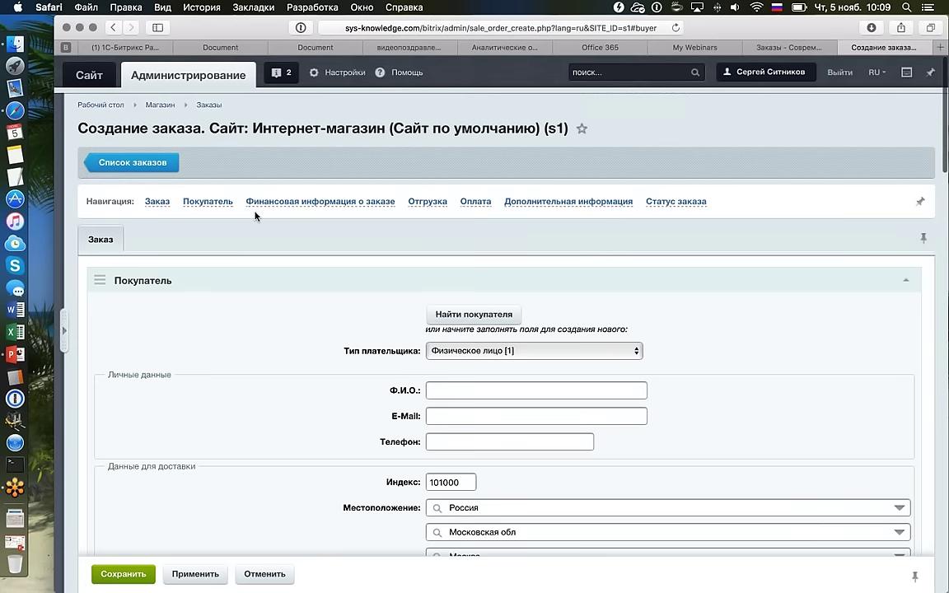
click(255, 212)
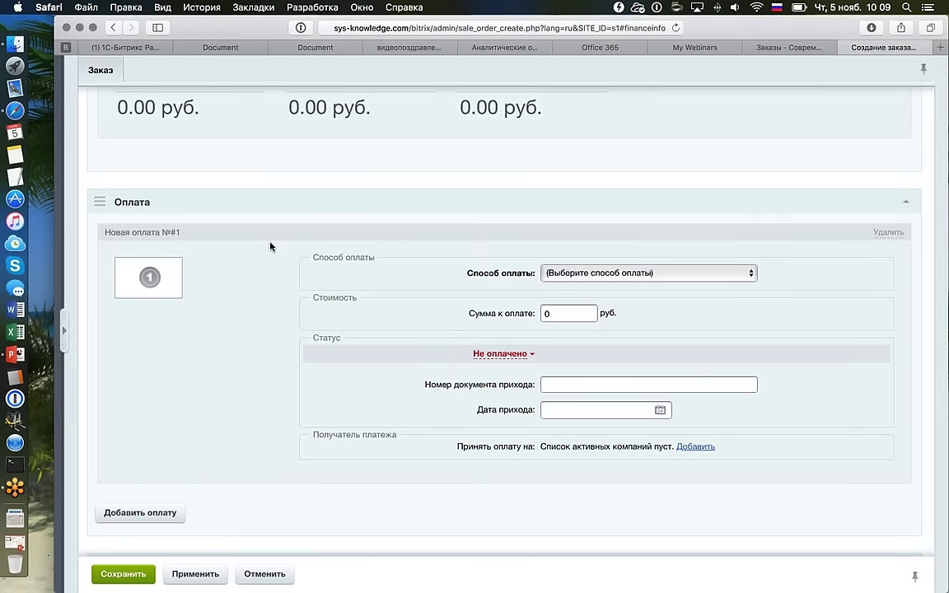
scroll(502, 144, up, 10)
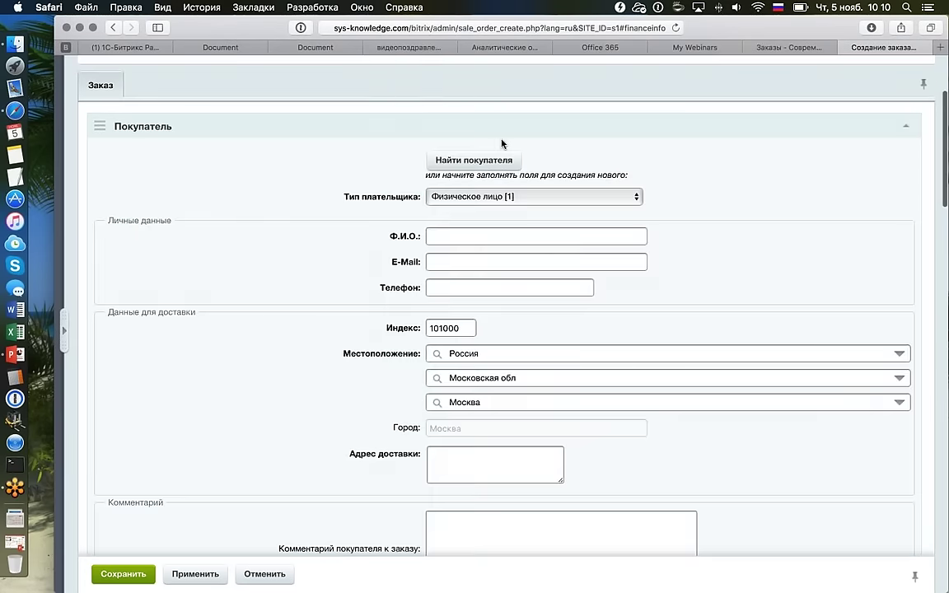
scroll(501, 144, up, 3)
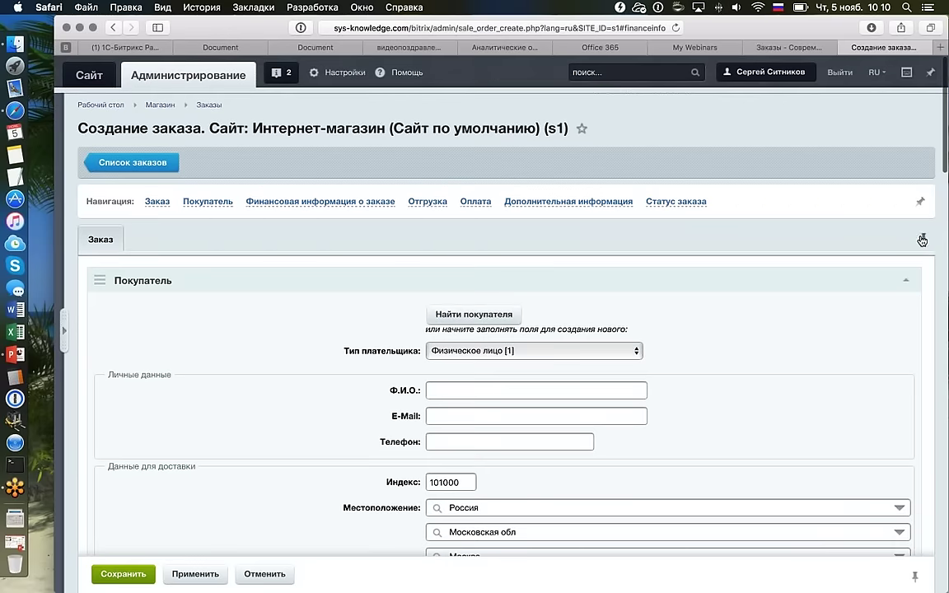
click(920, 202)
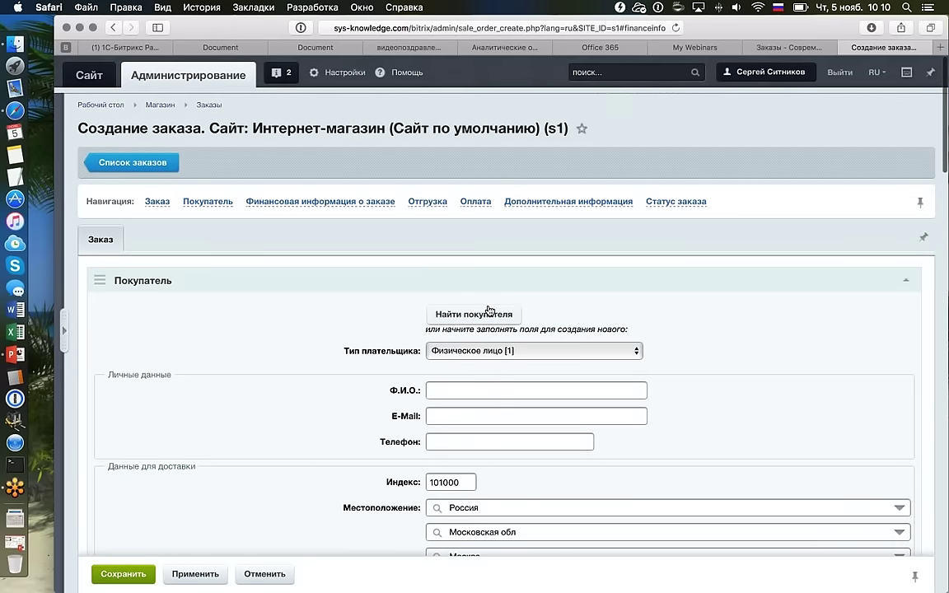
Review the Оплата part of the form, then return to the Список заказов.
scroll(489, 310, down, 5)
scroll(488, 310, down, 1)
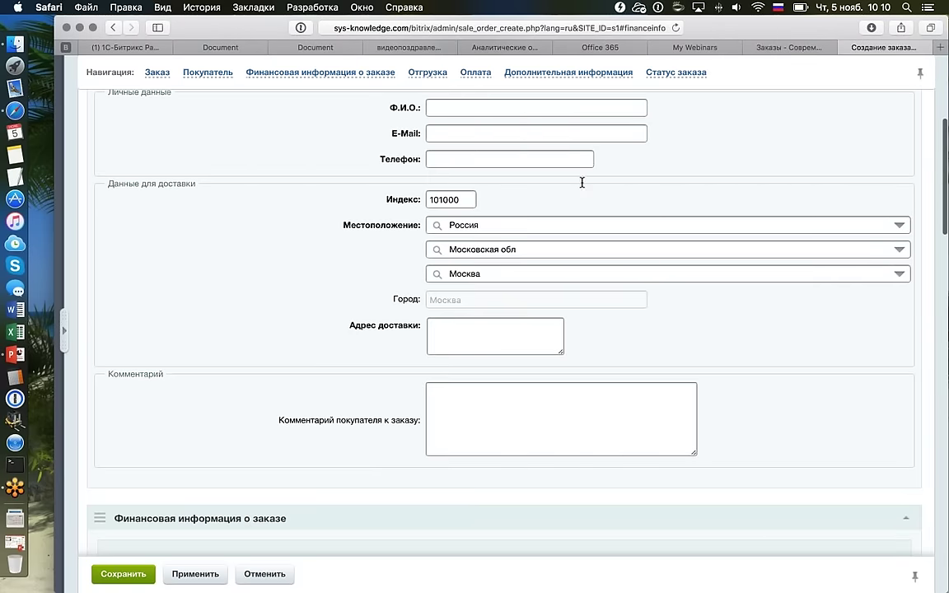
scroll(582, 183, down, 6)
scroll(582, 183, down, 10)
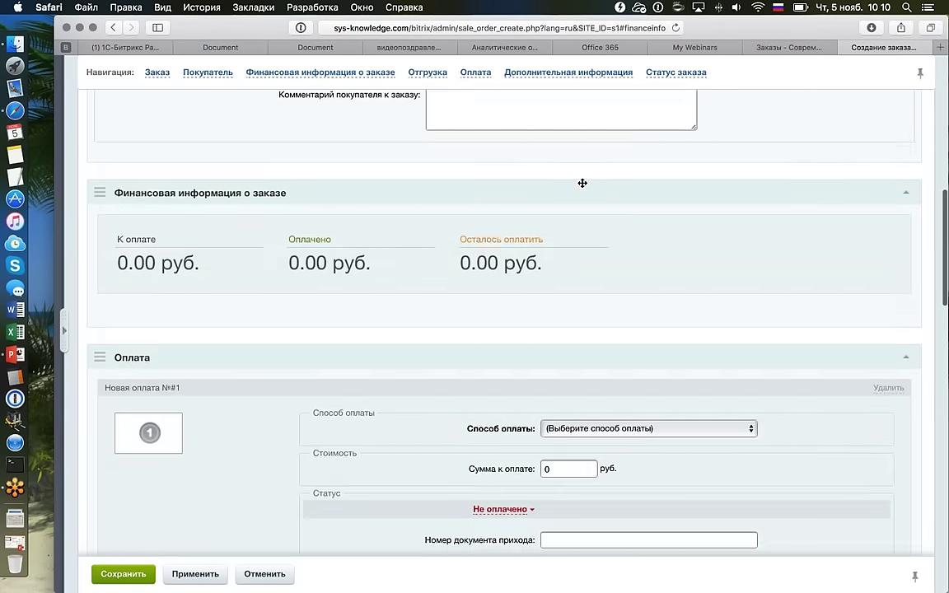
scroll(582, 183, down, 8)
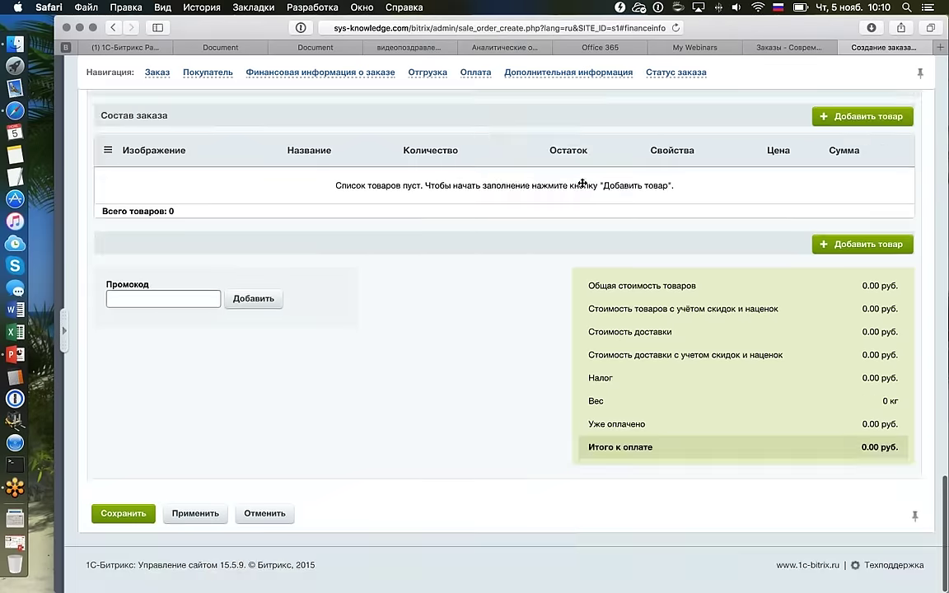
click(533, 72)
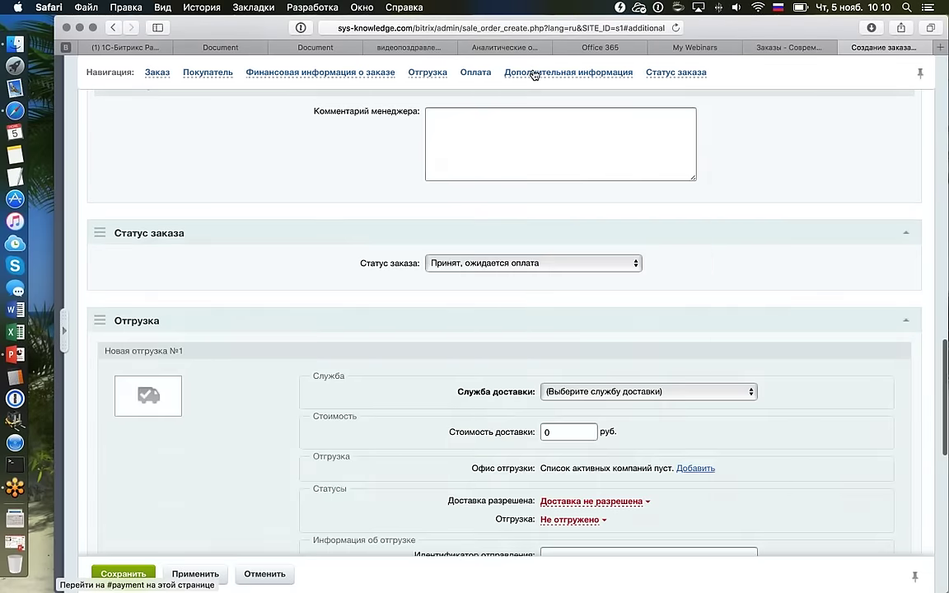
scroll(534, 73, down, 5)
scroll(534, 72, up, 15)
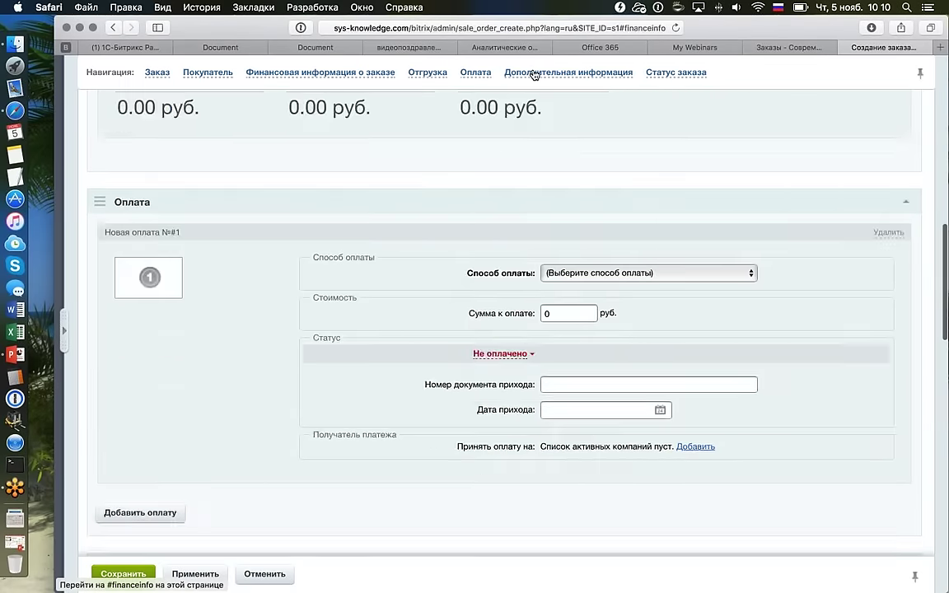
scroll(560, 181, down, 15)
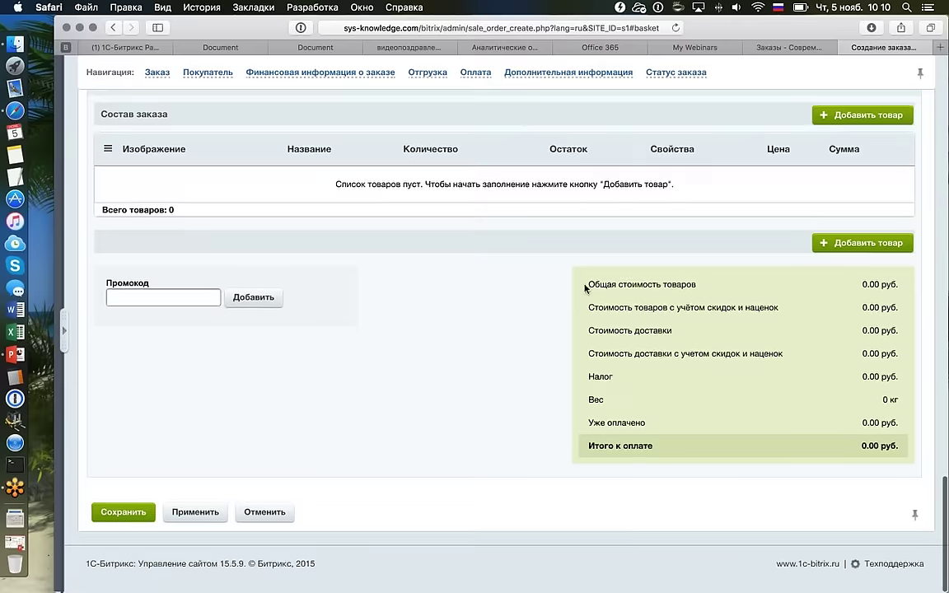
scroll(585, 288, up, 5)
scroll(585, 288, down, 2)
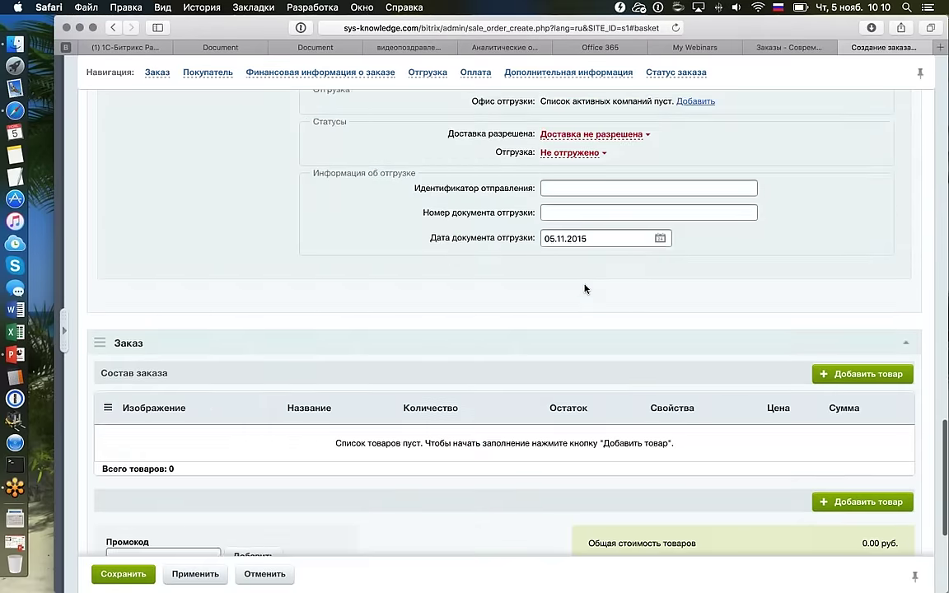
scroll(585, 289, down, 5)
scroll(584, 288, up, 5)
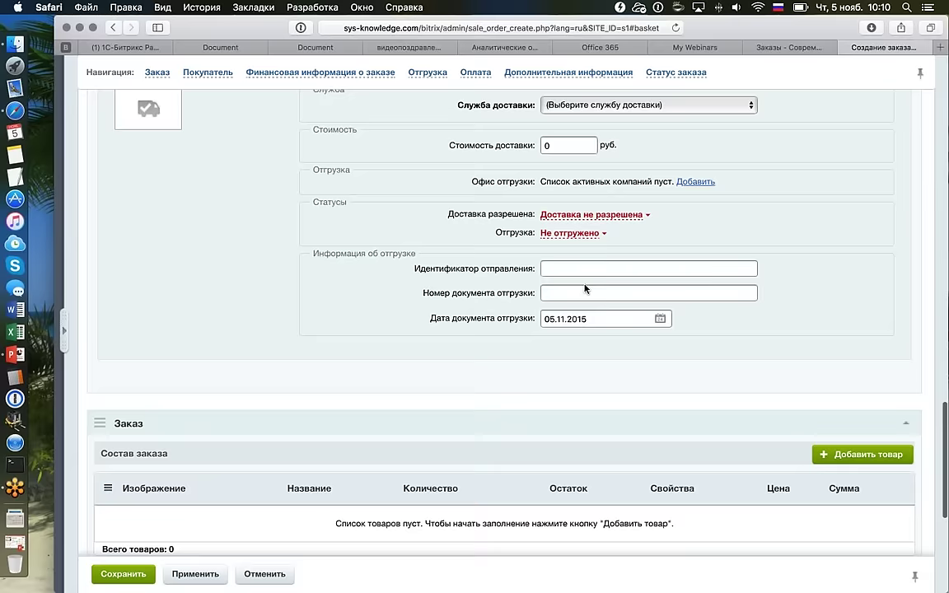
scroll(585, 287, up, 15)
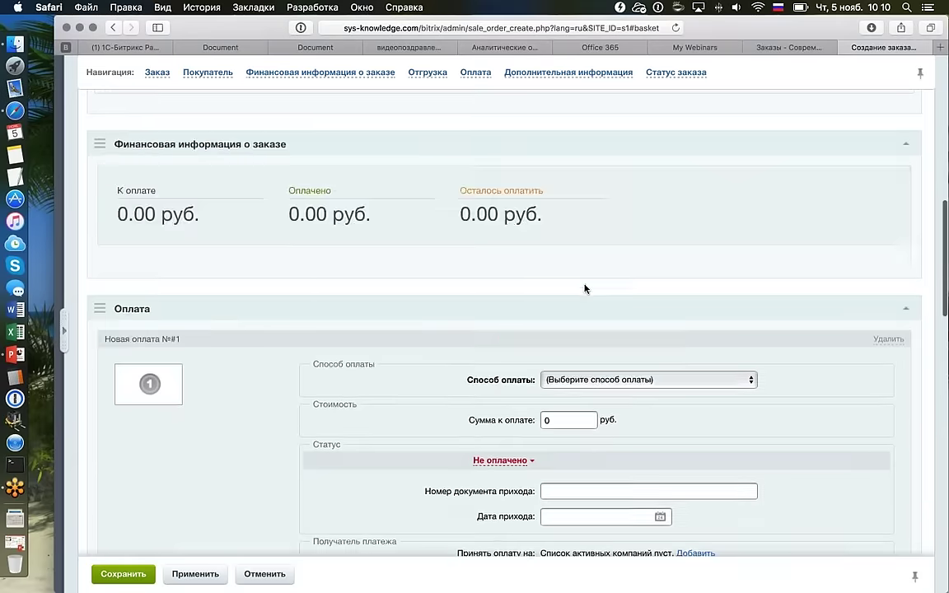
scroll(560, 276, up, 10)
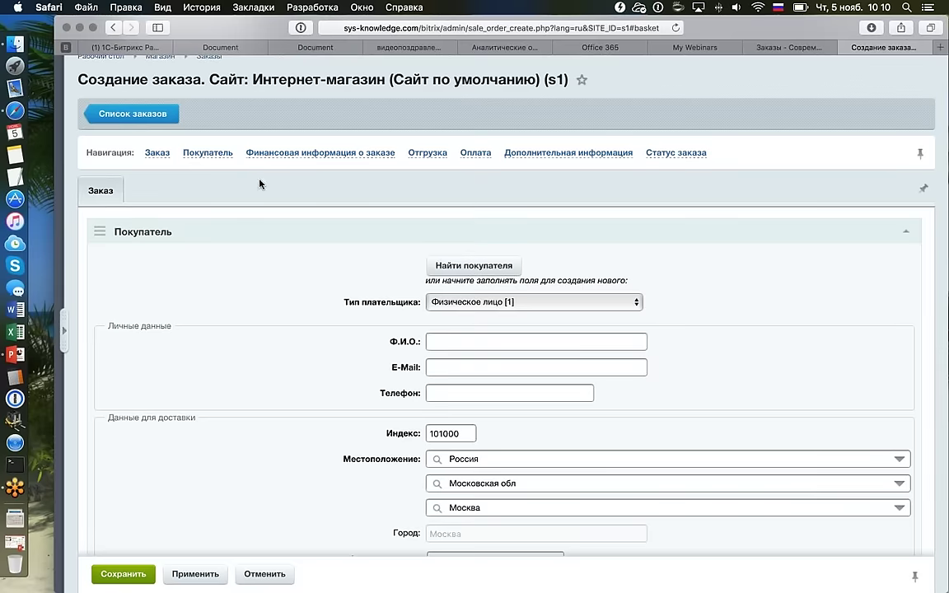
click(169, 115)
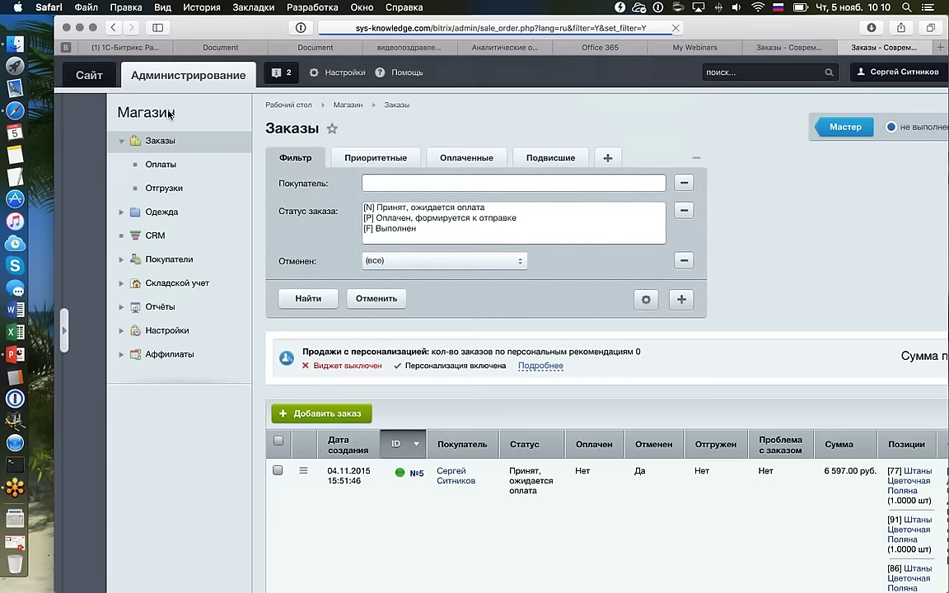
scroll(169, 115, right, 3)
scroll(169, 114, down, 1)
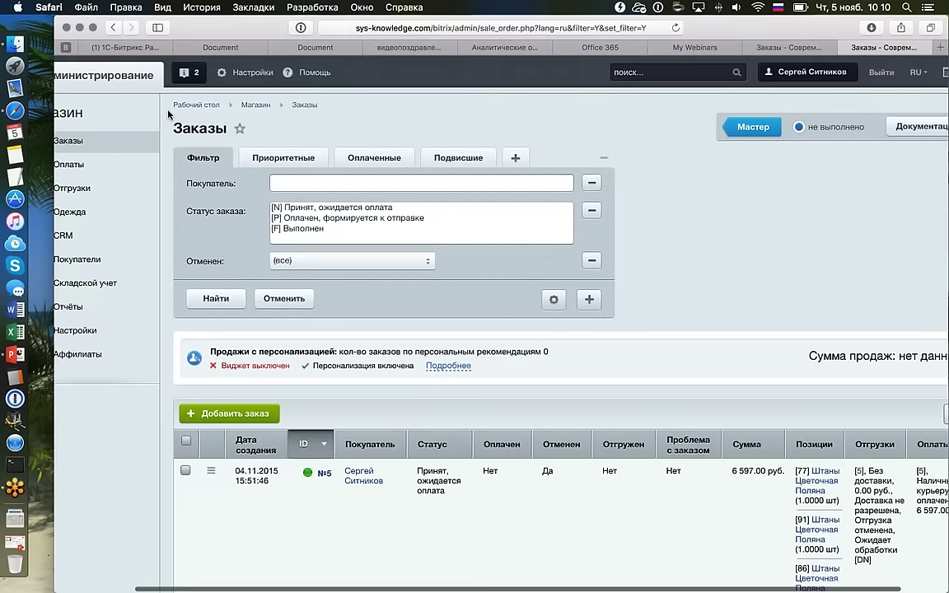
scroll(168, 114, down, 1)
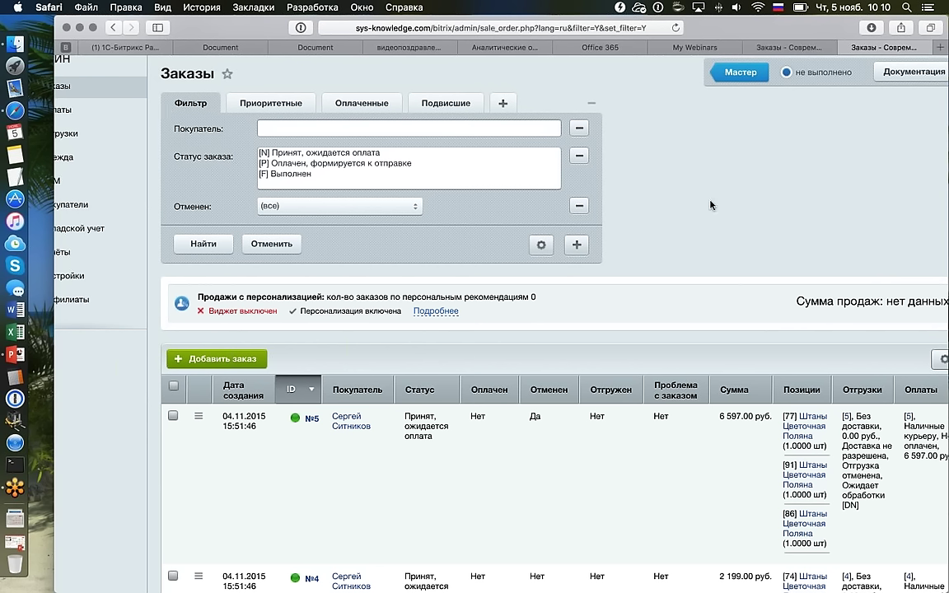
Open order №5 for editing from its row action menu.
click(199, 417)
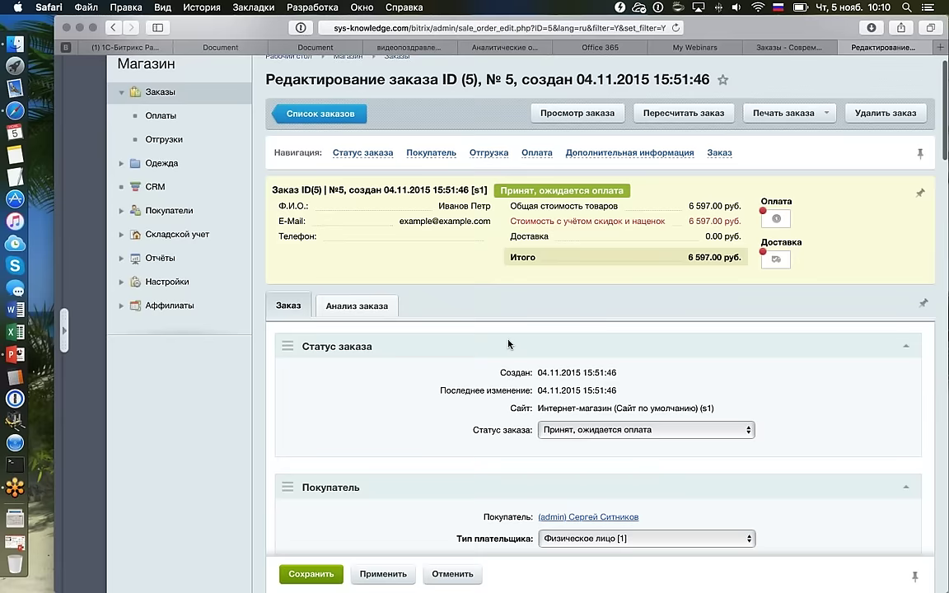
scroll(508, 345, down, 5)
scroll(509, 340, down, 10)
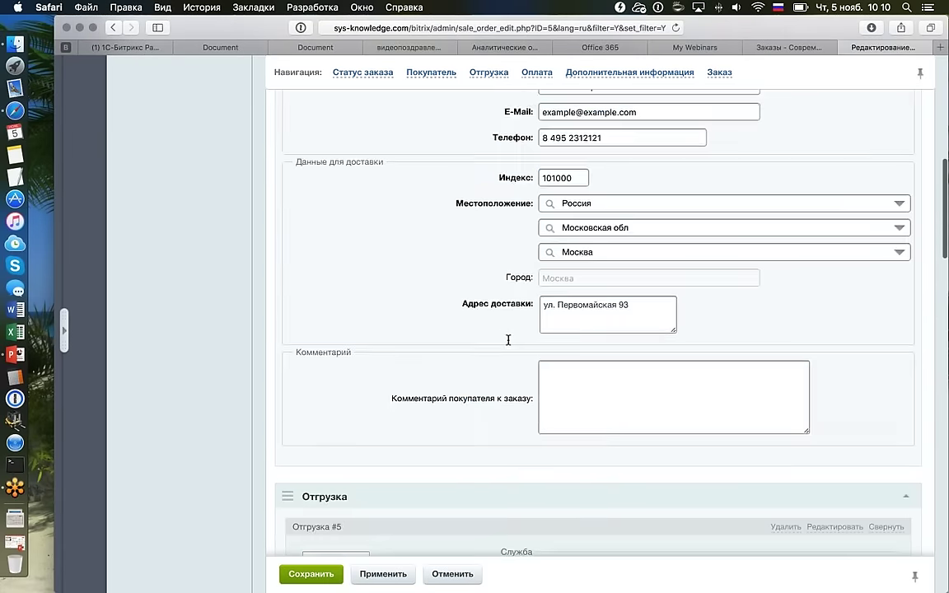
scroll(508, 339, down, 5)
scroll(508, 344, down, 2)
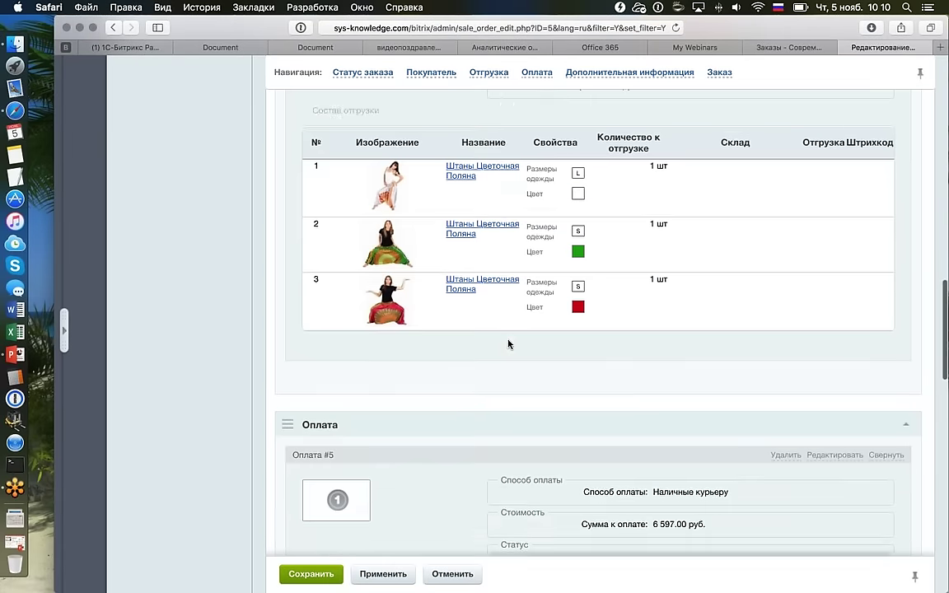
scroll(508, 345, up, 2)
Review order №5's shipment, payment and three items totalling 6 597.00 руб.
scroll(508, 344, down, 3)
scroll(508, 344, down, 4)
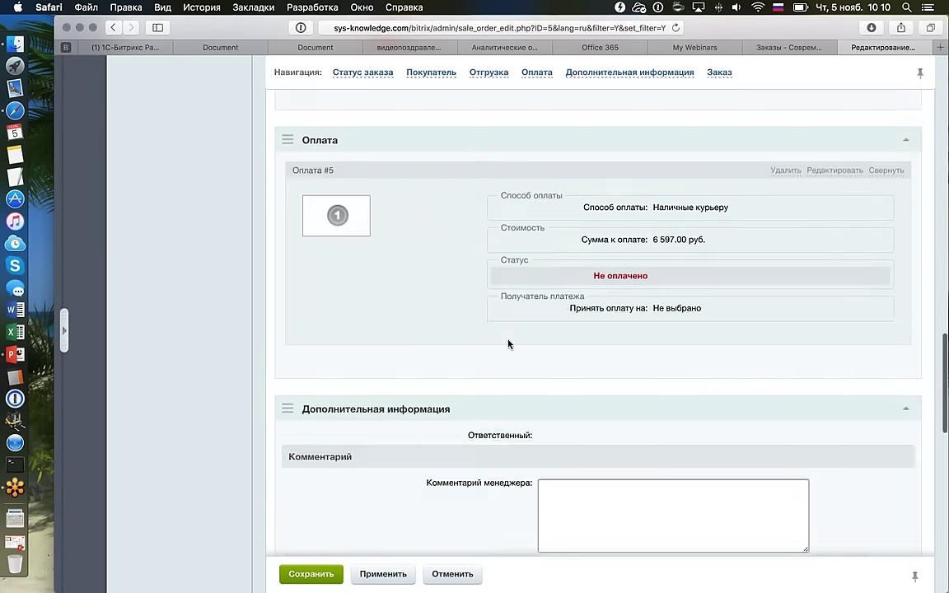
scroll(508, 345, down, 4)
scroll(508, 344, down, 8)
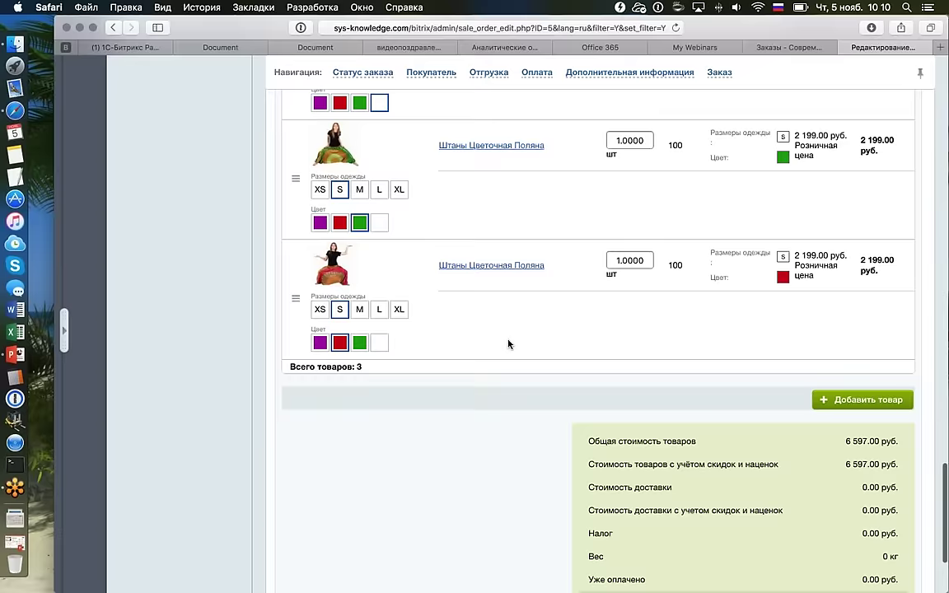
scroll(508, 344, up, 10)
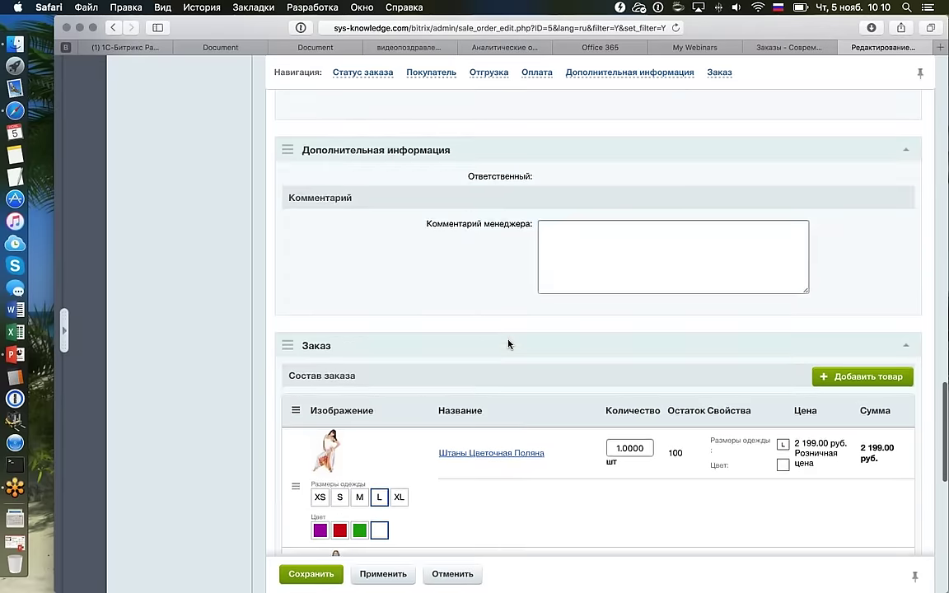
scroll(508, 344, up, 12)
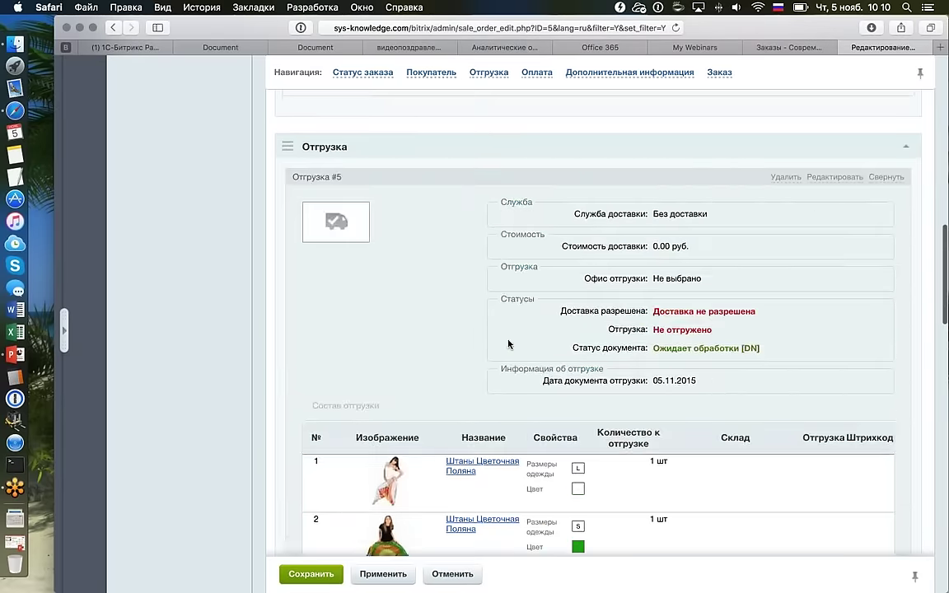
scroll(509, 344, down, 10)
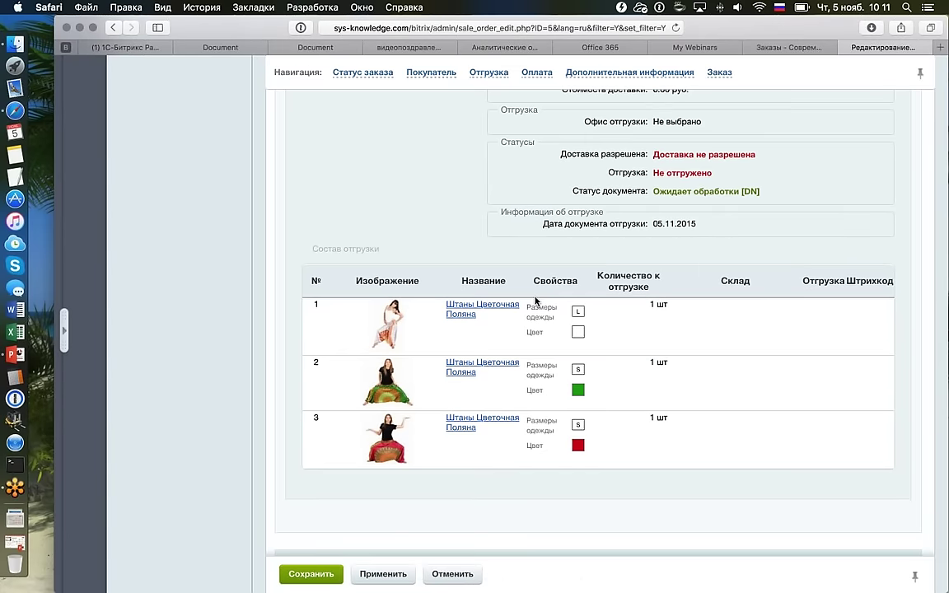
scroll(536, 301, up, 5)
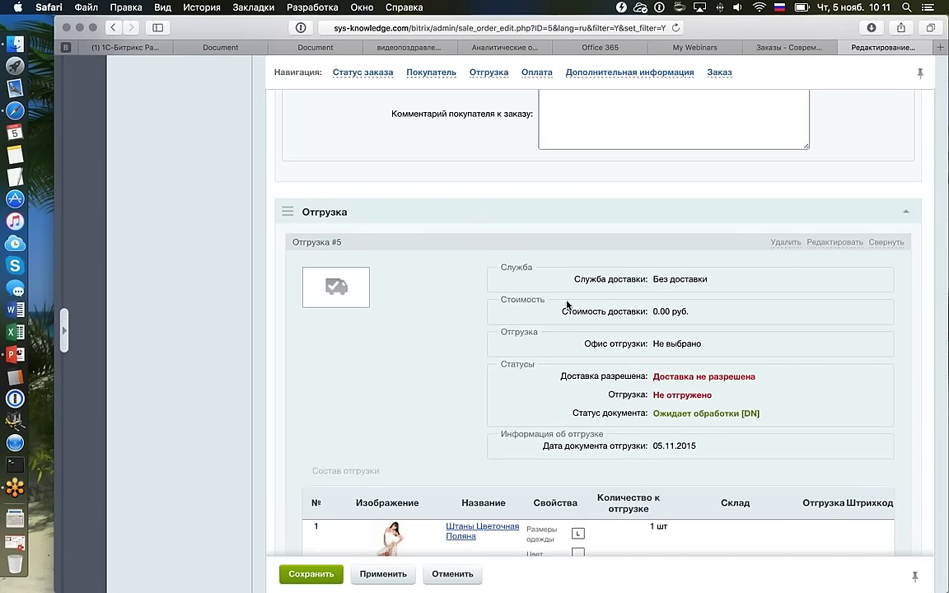
scroll(567, 305, down, 2)
scroll(567, 304, down, 2)
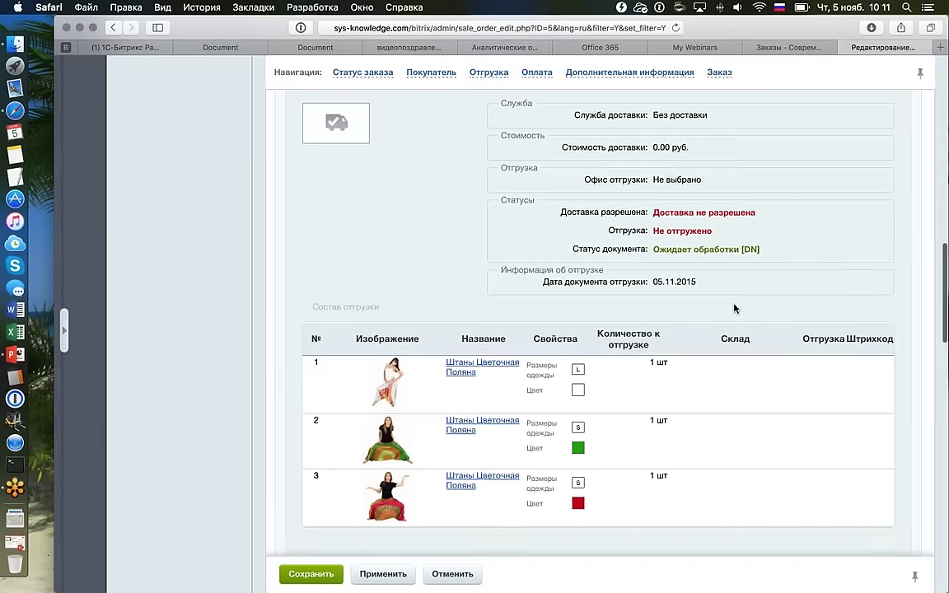
scroll(706, 308, down, 7)
scroll(707, 307, down, 15)
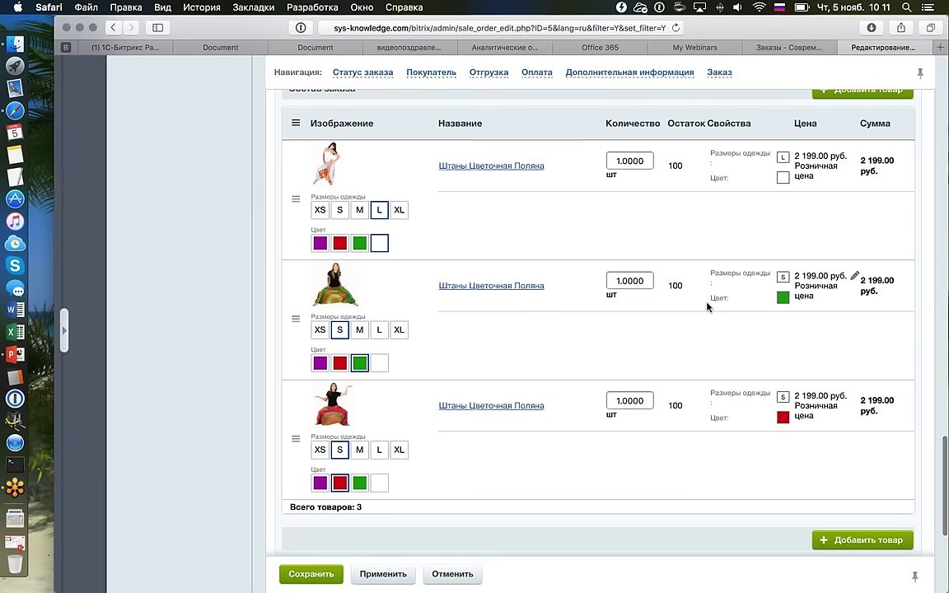
scroll(706, 307, up, 1)
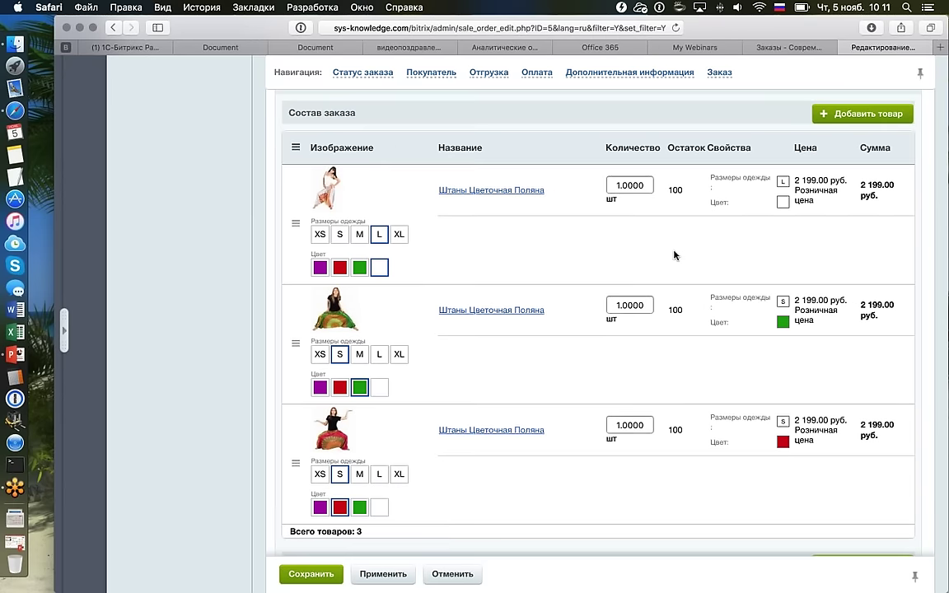
scroll(674, 255, up, 10)
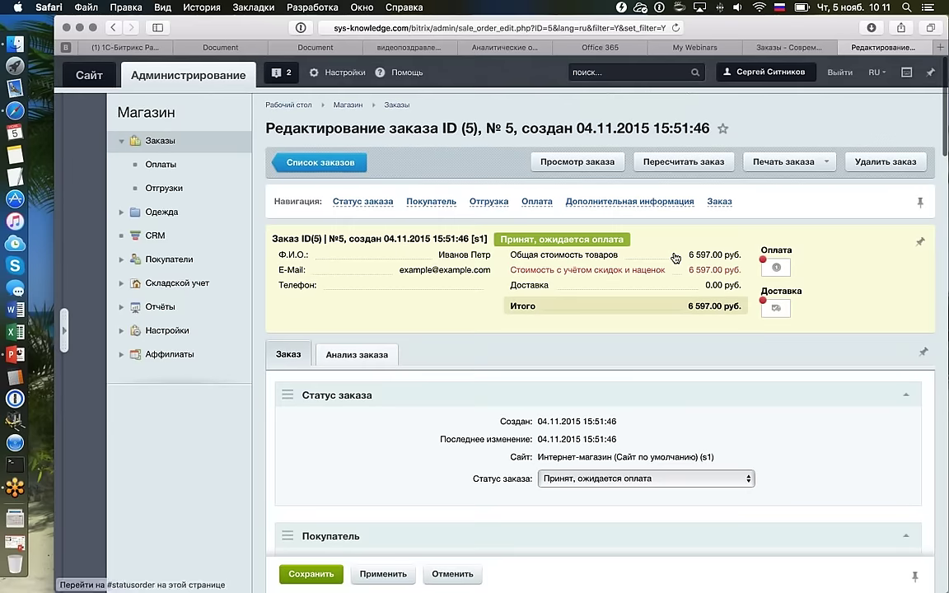
From the orders list, use order №5's row menu to open its detailed read-only view.
click(320, 162)
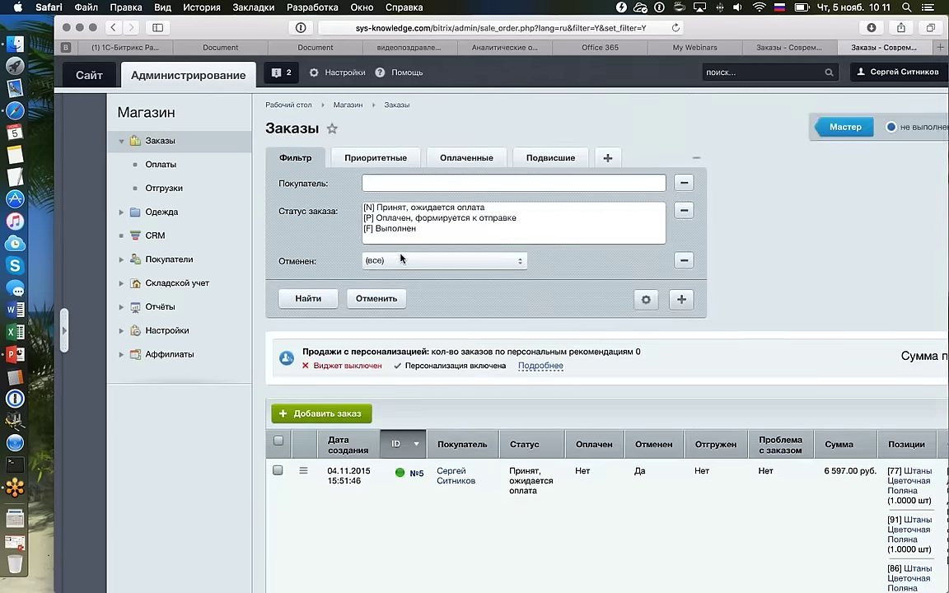
scroll(499, 350, down, 3)
mouse_move(498, 350)
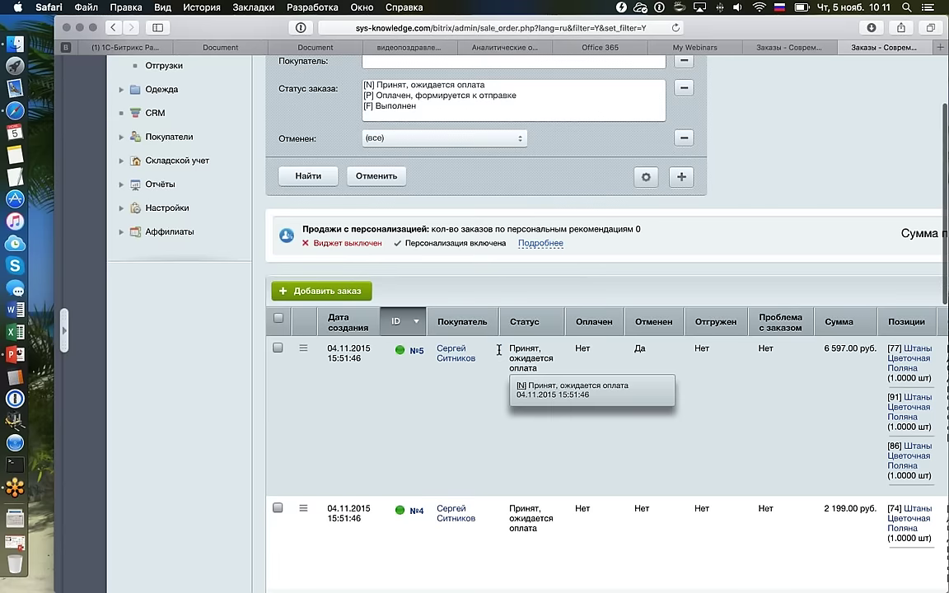
key(super+bracketleft)
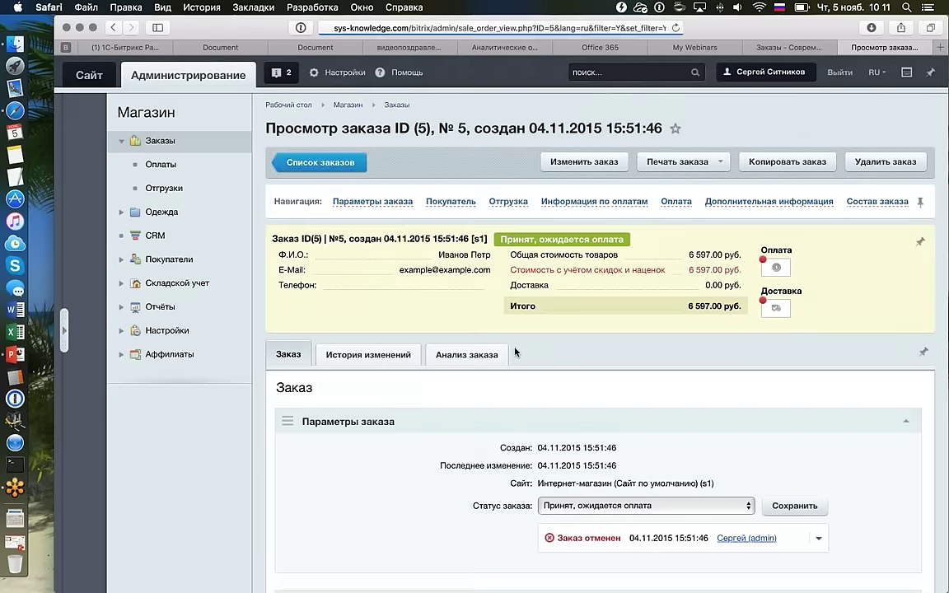
click(299, 165)
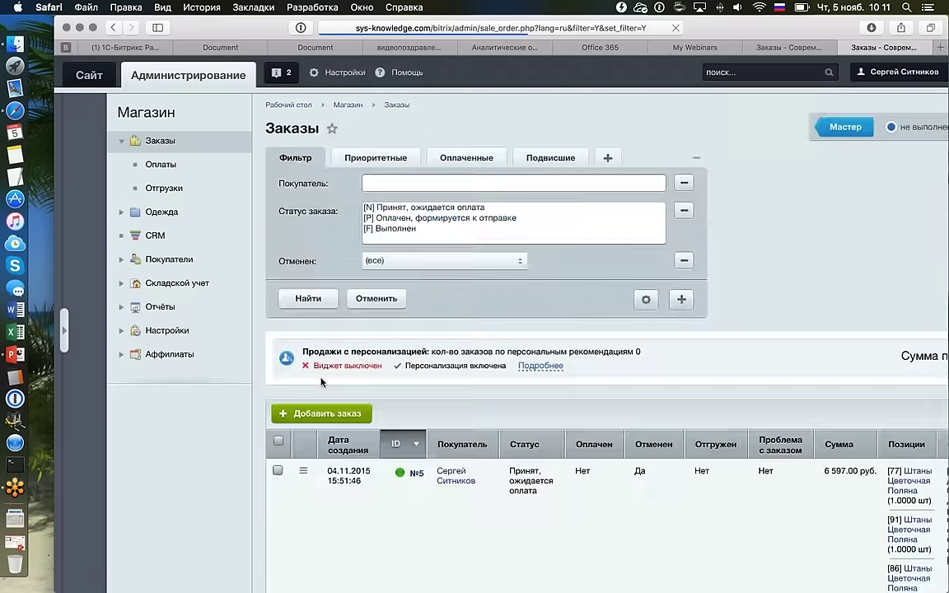
scroll(330, 370, down, 3)
click(304, 362)
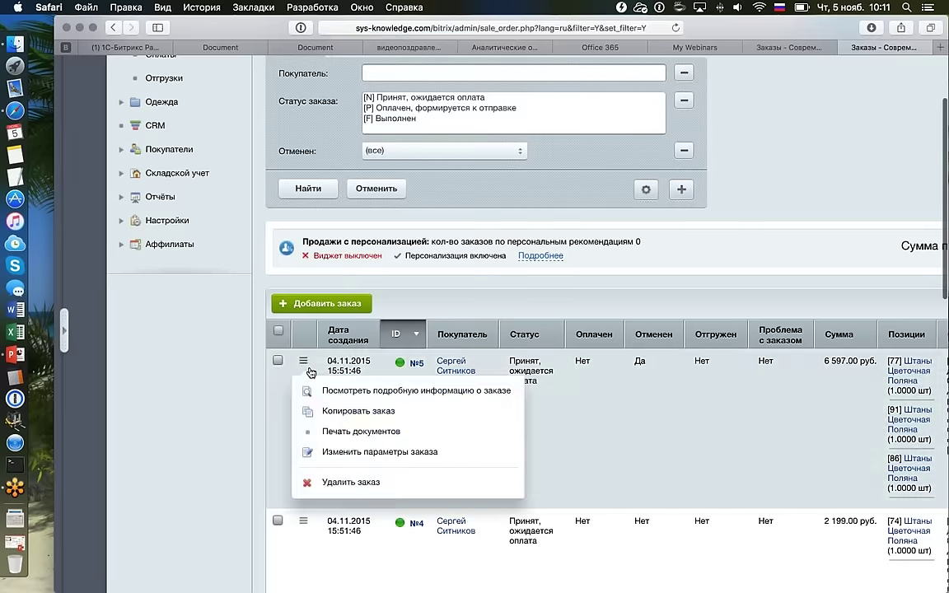
click(469, 391)
scroll(483, 391, down, 1)
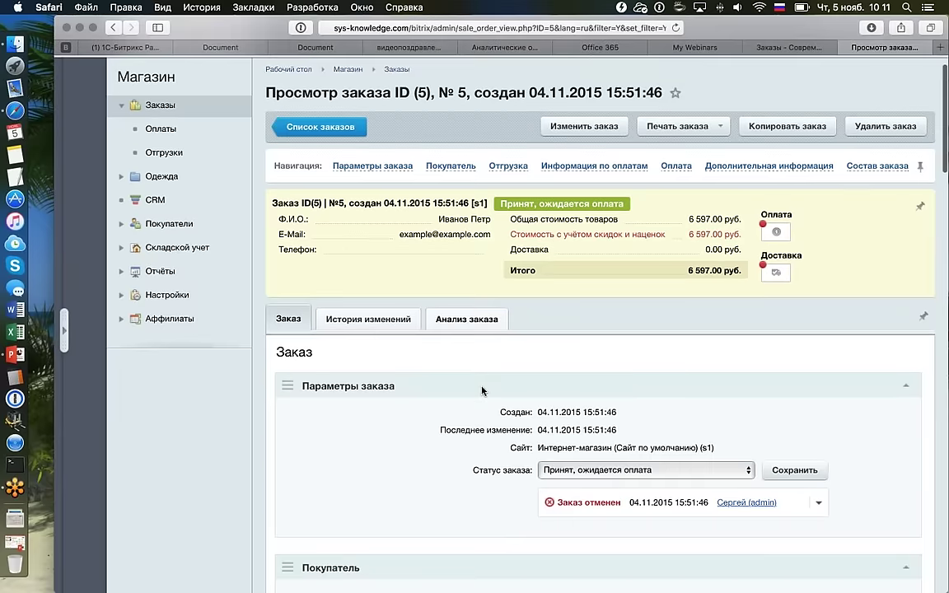
scroll(482, 391, down, 1)
scroll(437, 371, down, 1)
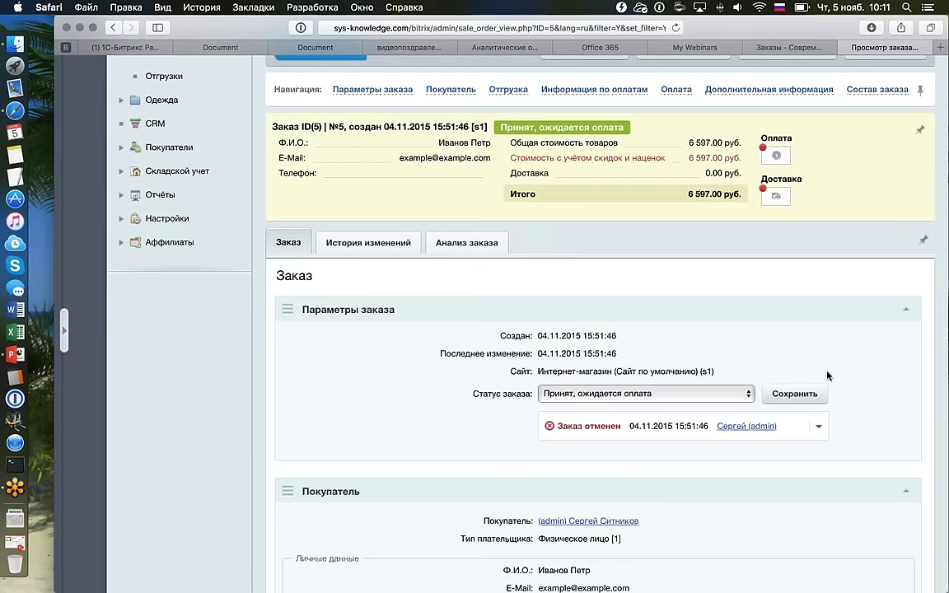
scroll(827, 375, down, 1)
scroll(827, 376, down, 15)
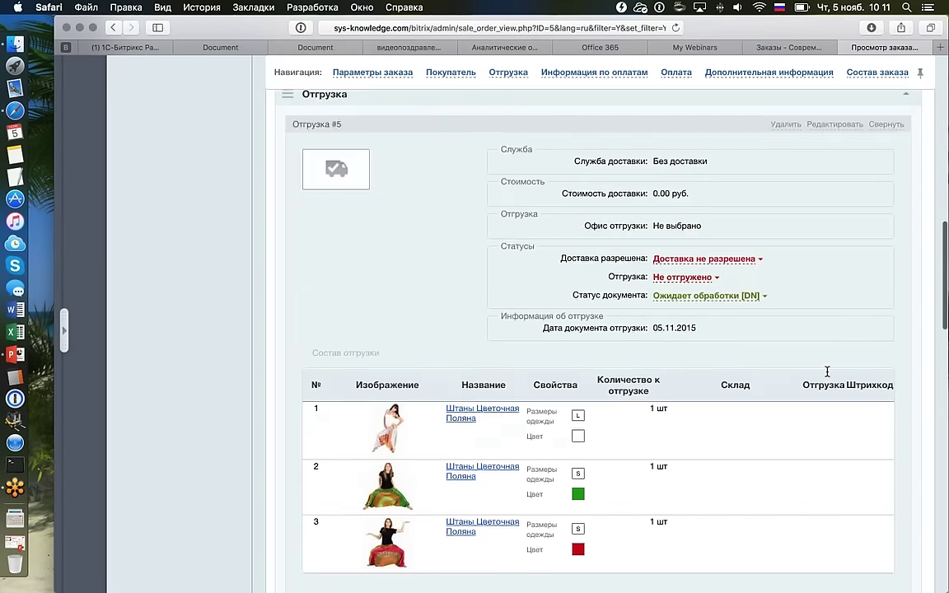
scroll(827, 376, down, 5)
scroll(827, 375, up, 2)
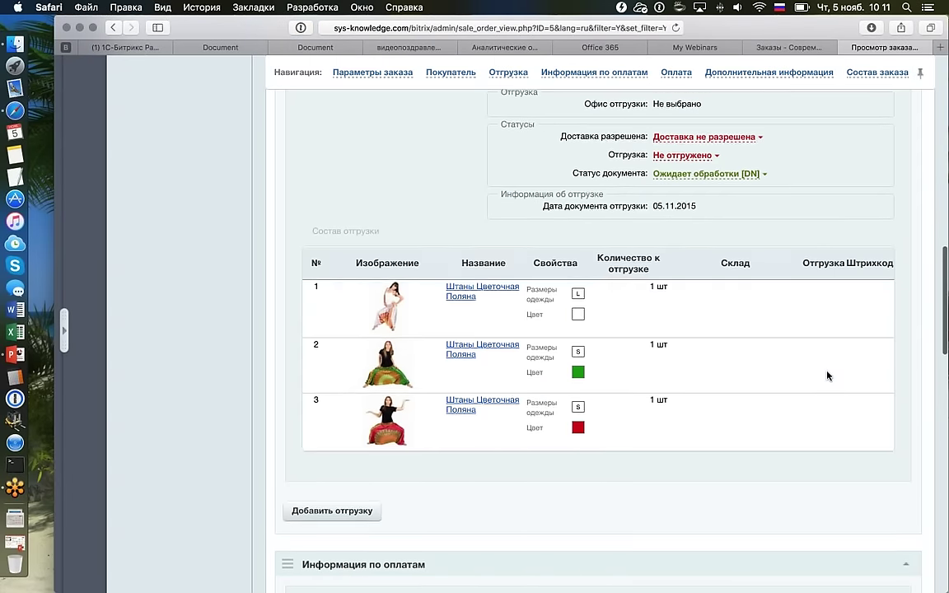
scroll(827, 375, down, 11)
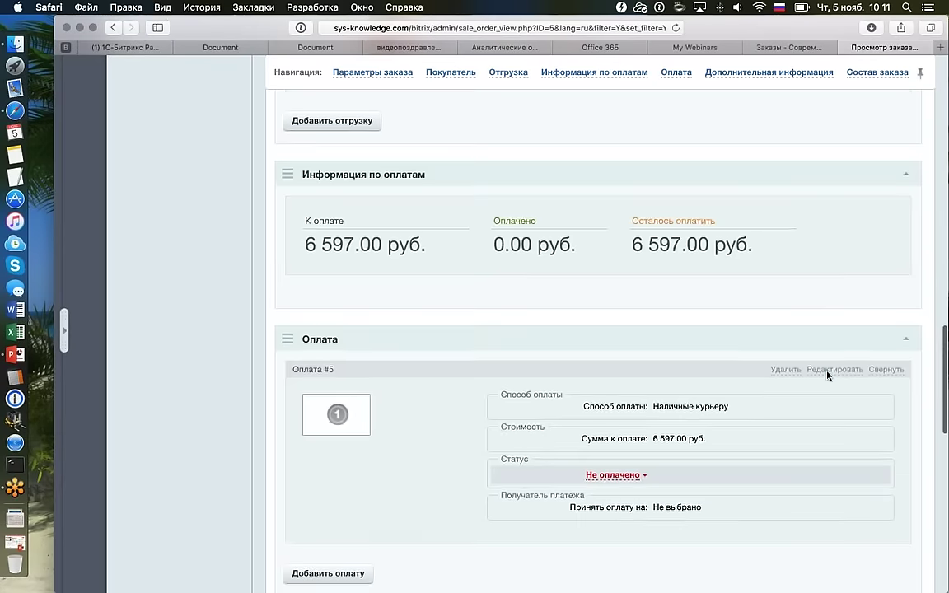
scroll(826, 375, down, 8)
scroll(827, 376, down, 4)
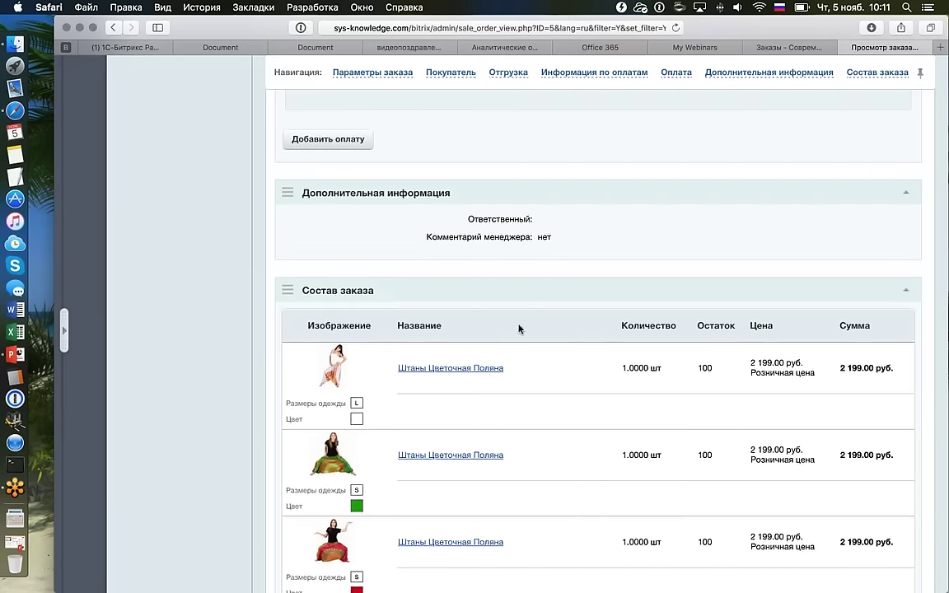
scroll(531, 332, down, 3)
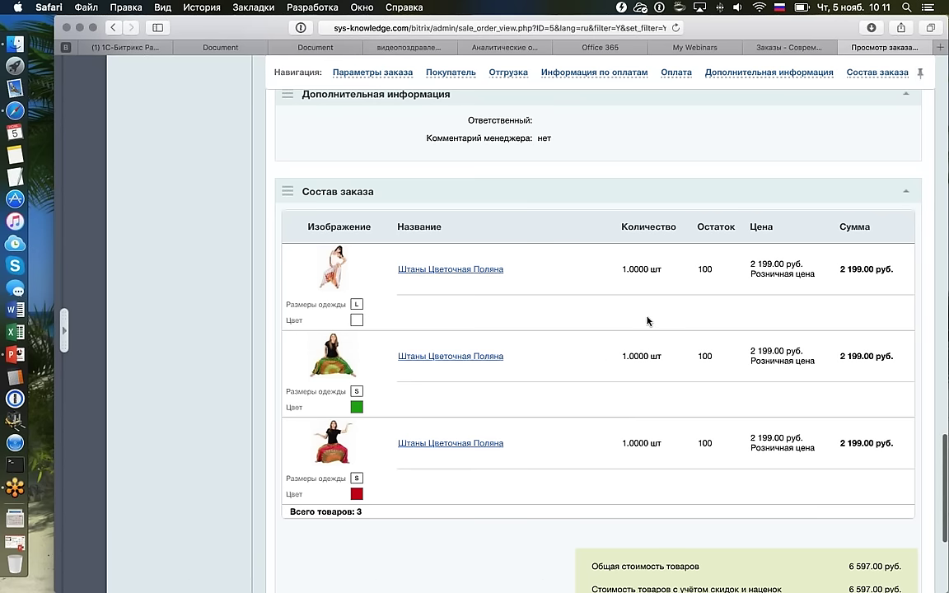
scroll(647, 320, down, 6)
scroll(647, 321, up, 15)
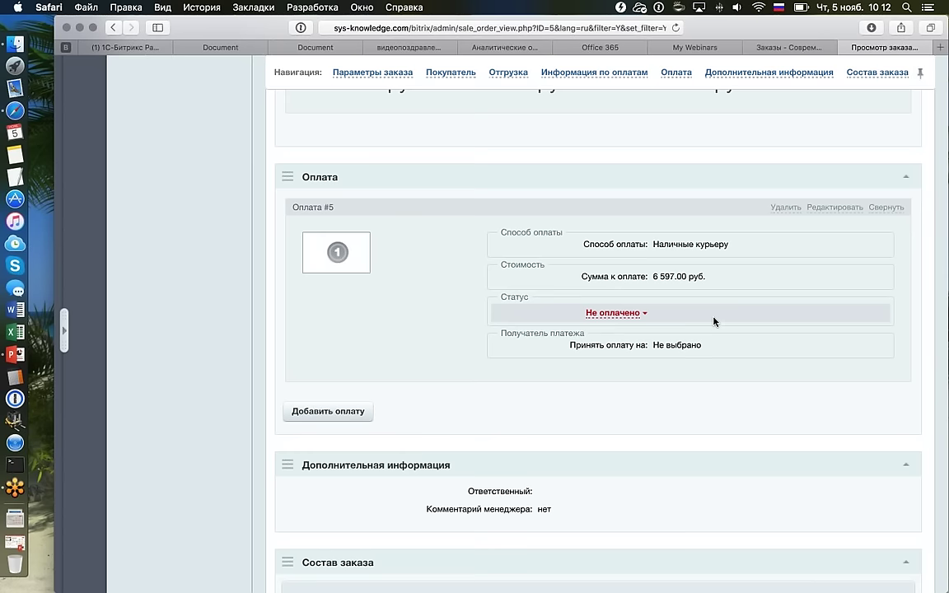
scroll(714, 321, down, 1)
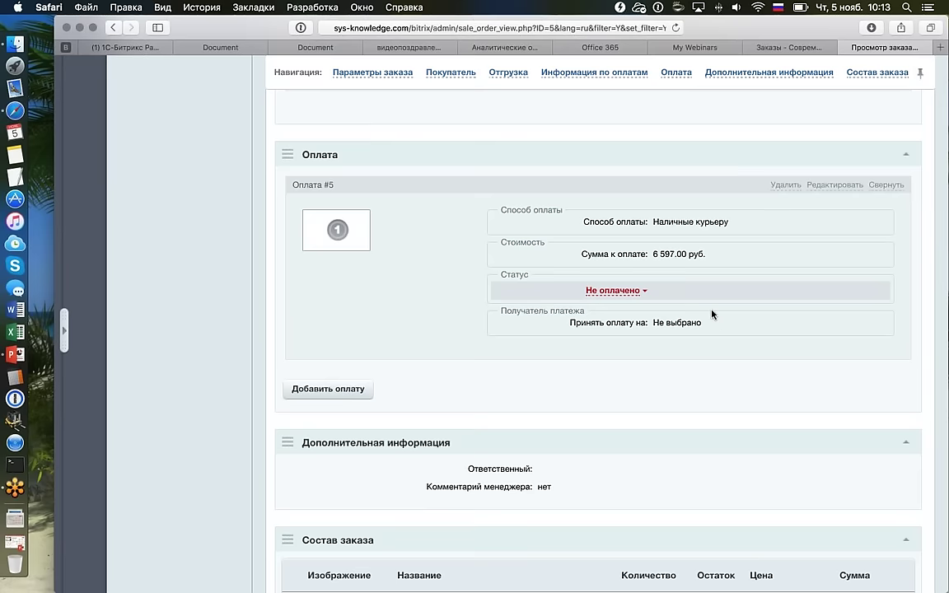
scroll(713, 314, up, 10)
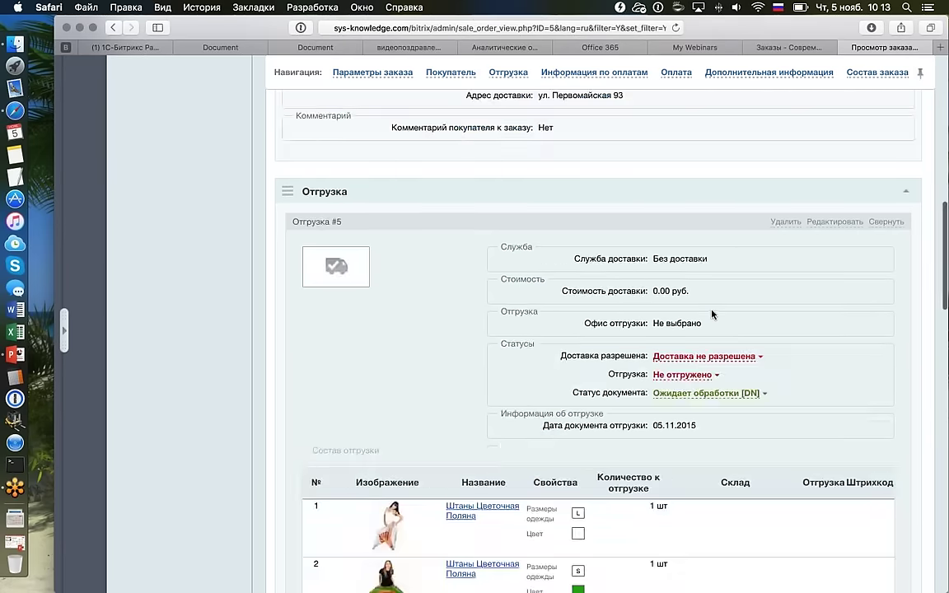
scroll(713, 314, up, 15)
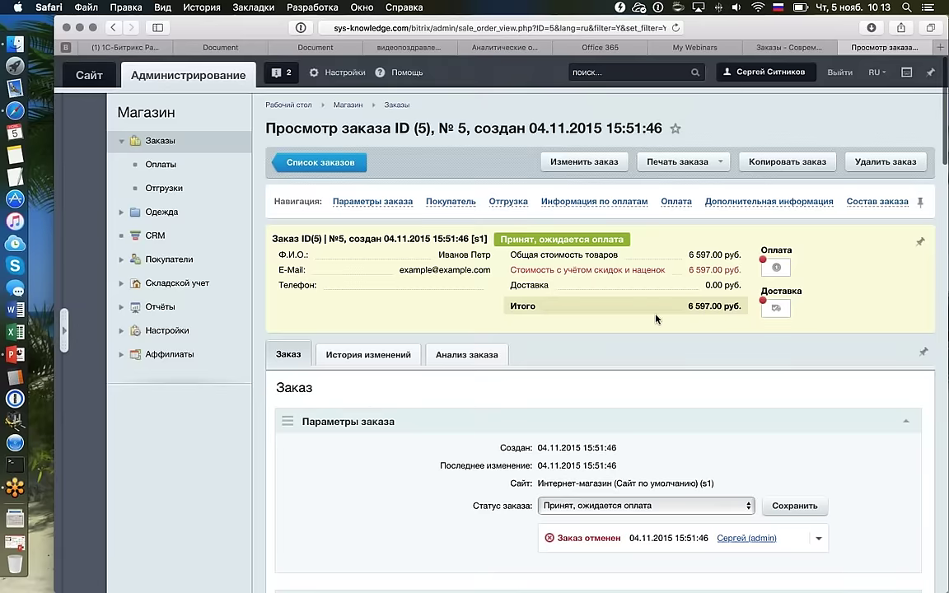
scroll(656, 319, down, 3)
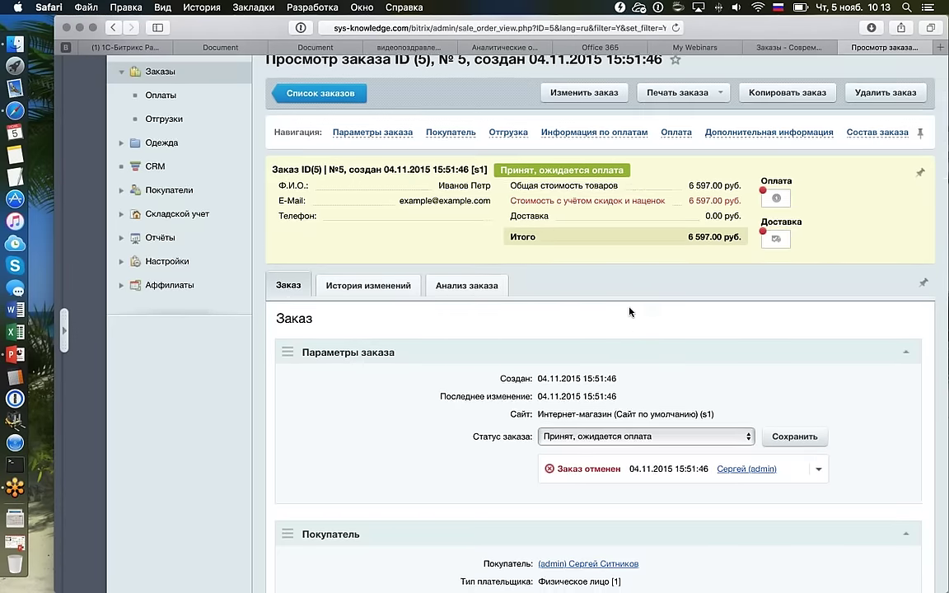
scroll(629, 311, down, 1)
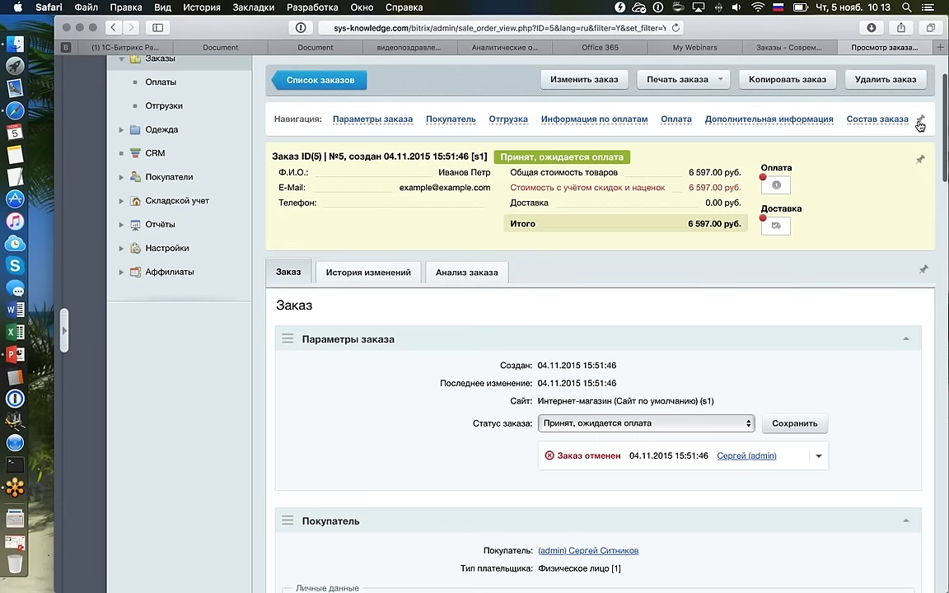
scroll(920, 148, down, 4)
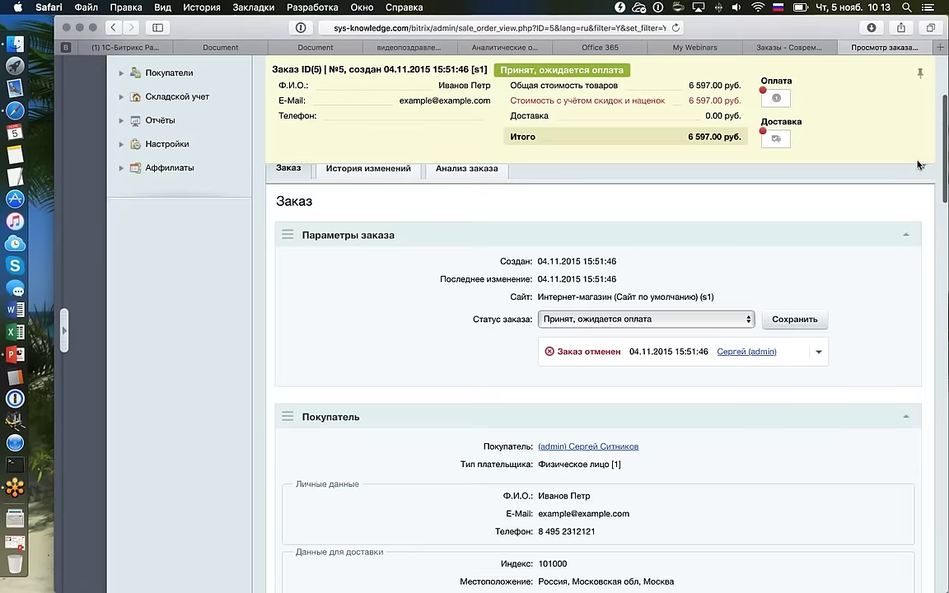
scroll(920, 164, down, 10)
scroll(918, 165, down, 15)
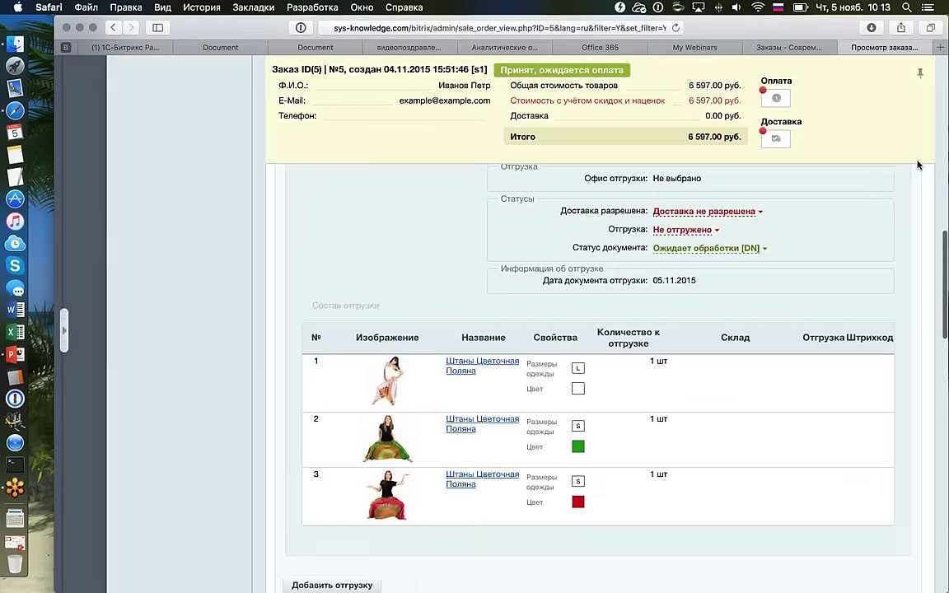
scroll(918, 164, down, 5)
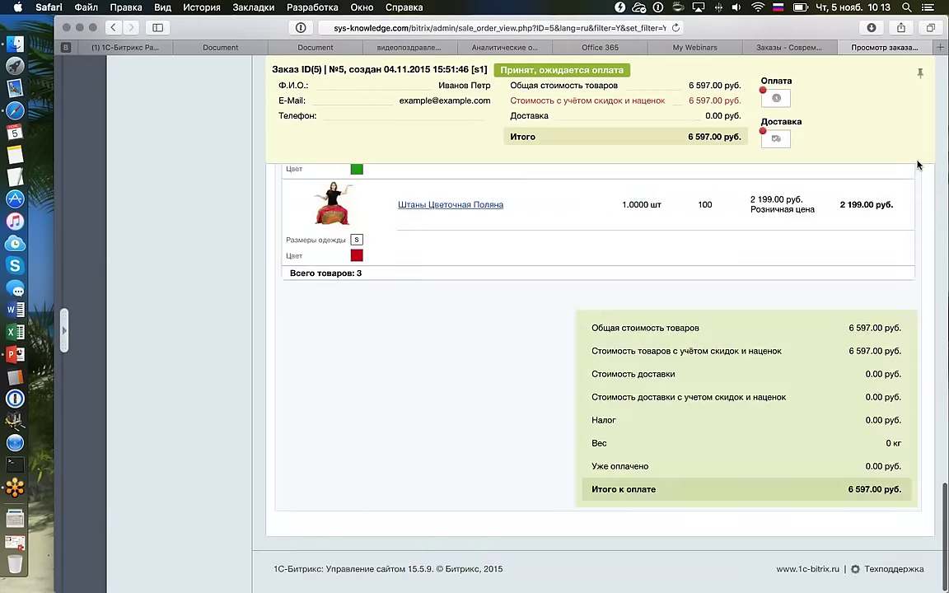
scroll(918, 165, up, 15)
scroll(918, 165, up, 10)
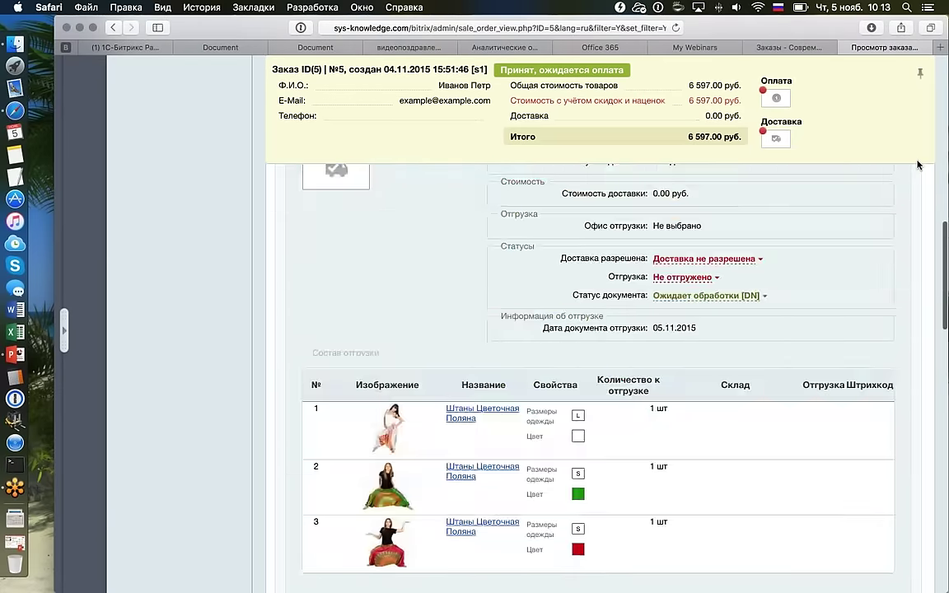
scroll(918, 164, up, 10)
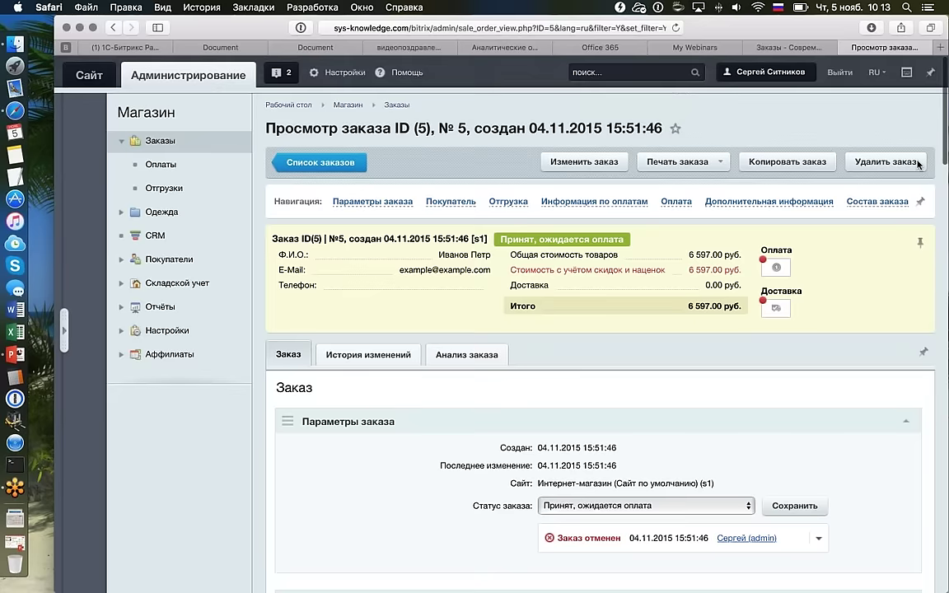
scroll(918, 165, down, 3)
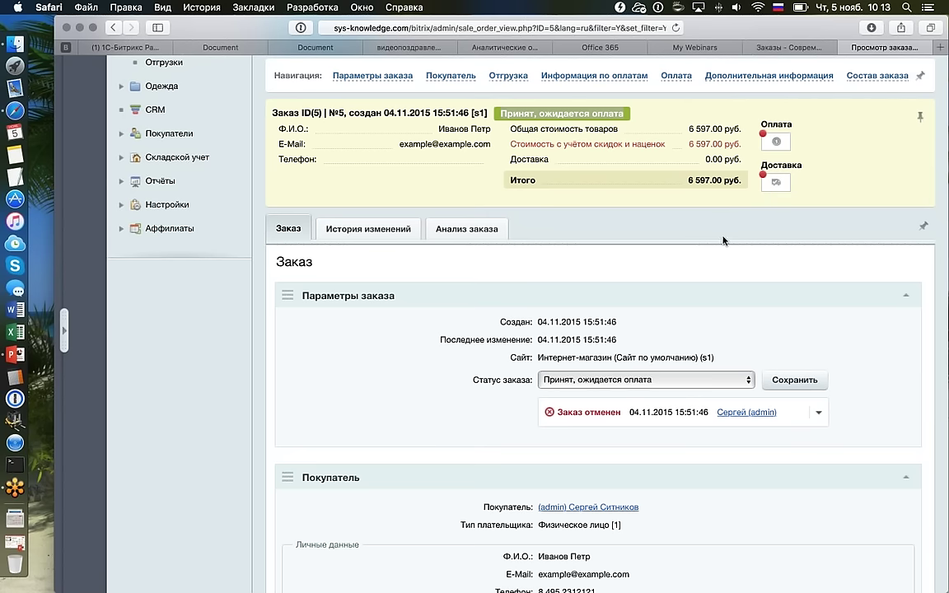
scroll(722, 240, down, 10)
scroll(722, 239, down, 3)
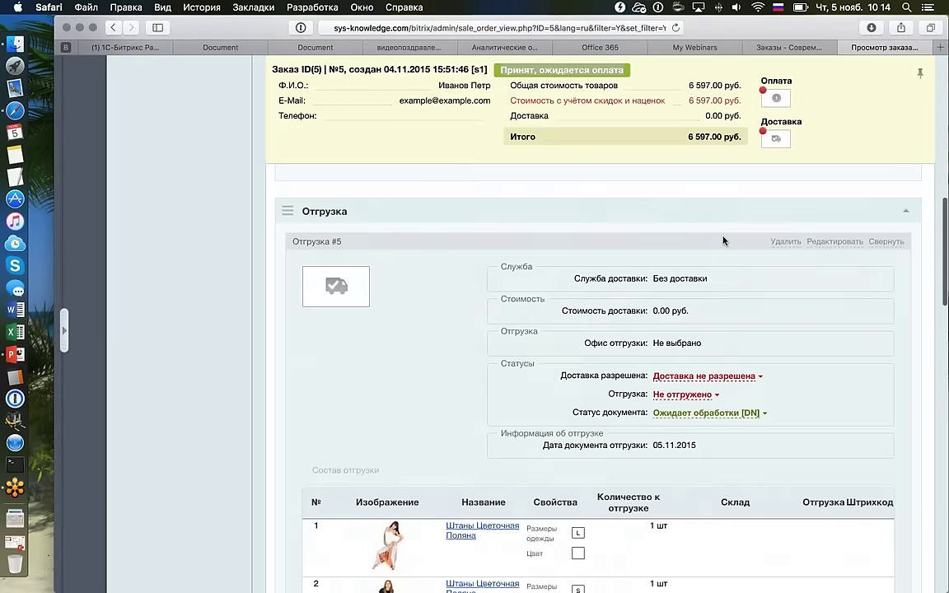
scroll(722, 240, up, 15)
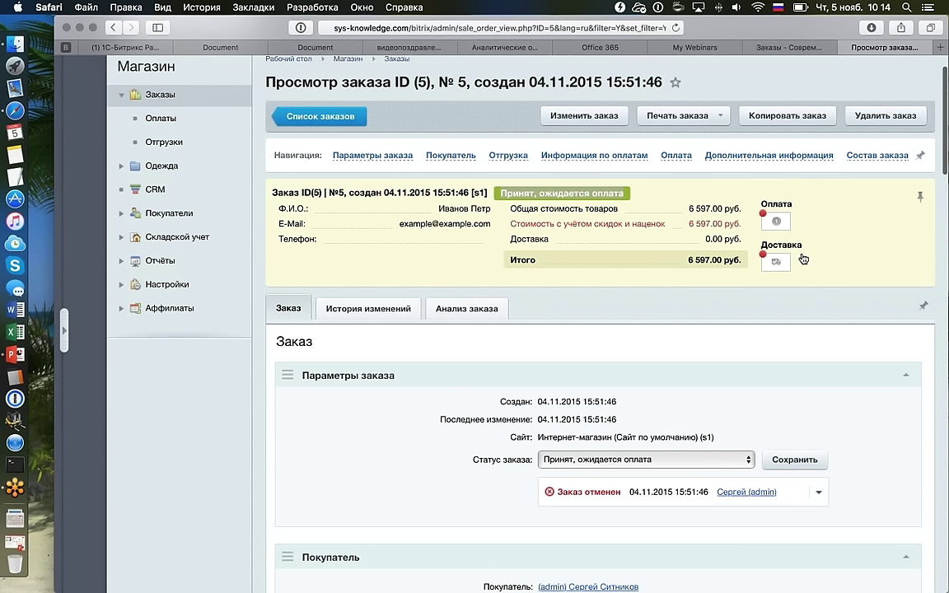
scroll(791, 222, down, 3)
scroll(792, 223, down, 1)
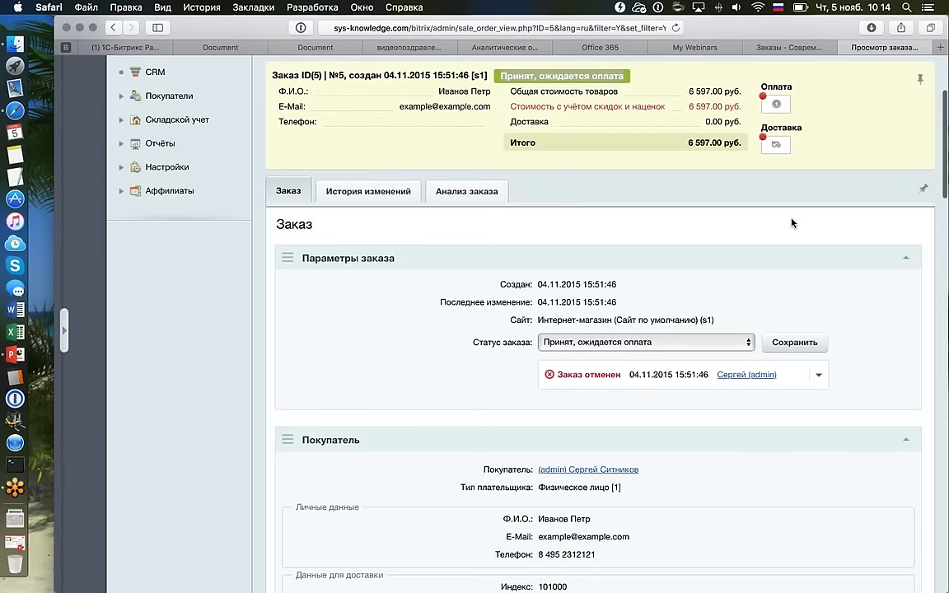
scroll(501, 190, up, 1)
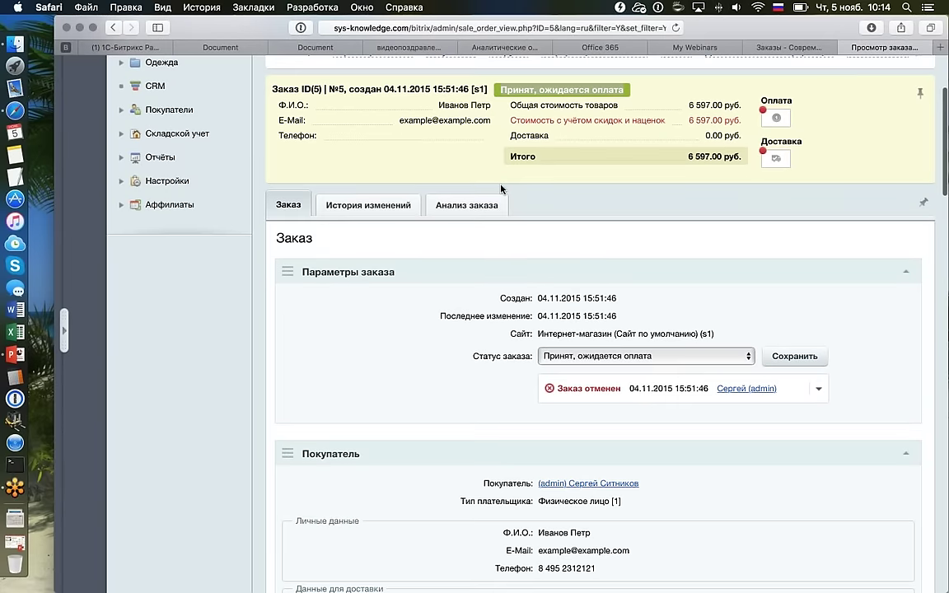
scroll(501, 190, down, 3)
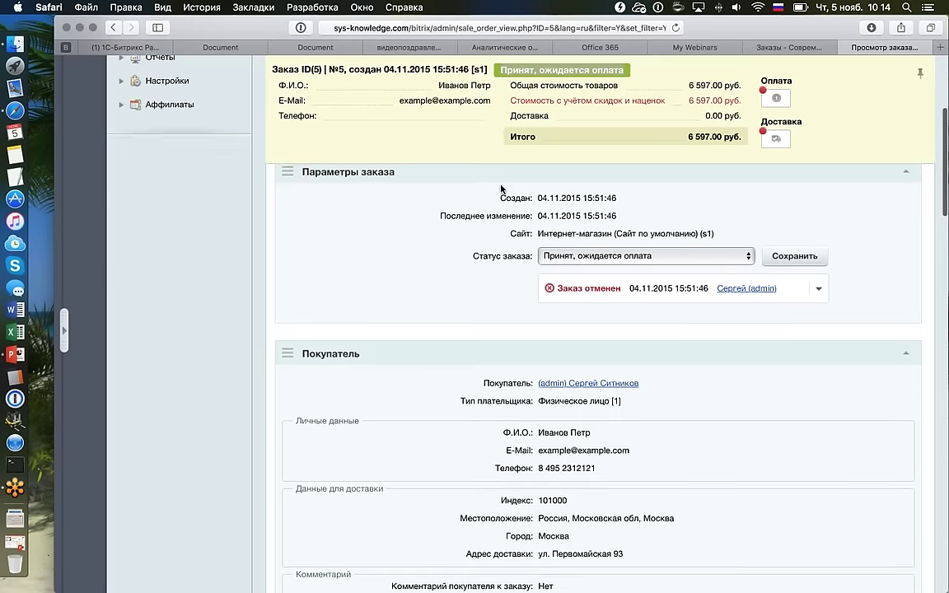
drag(530, 459, 596, 461)
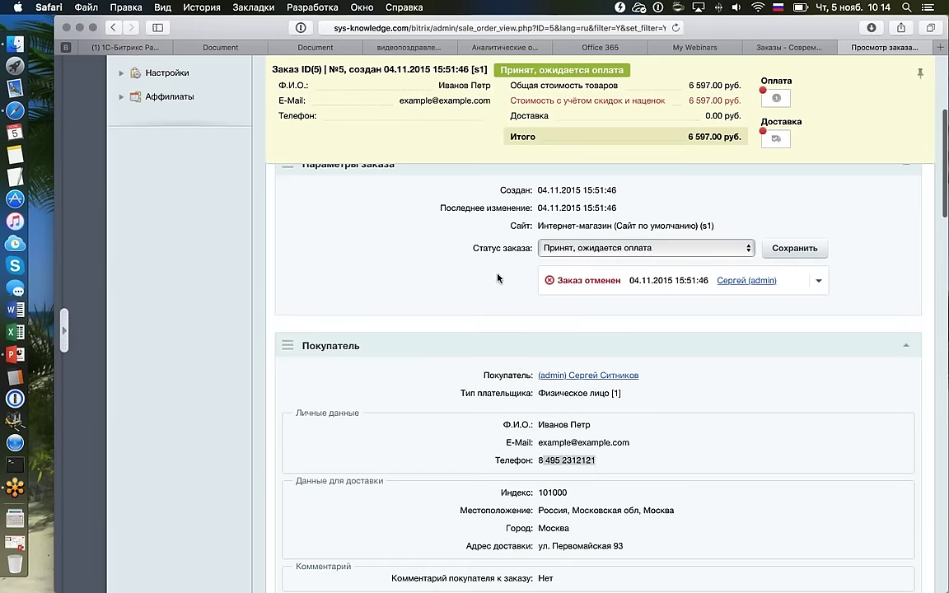
scroll(497, 278, up, 3)
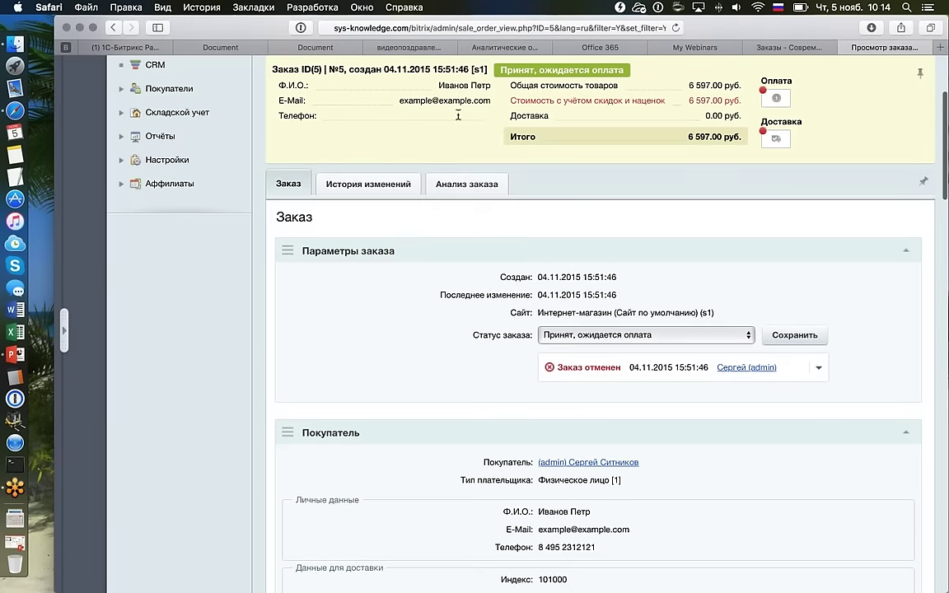
scroll(523, 173, up, 3)
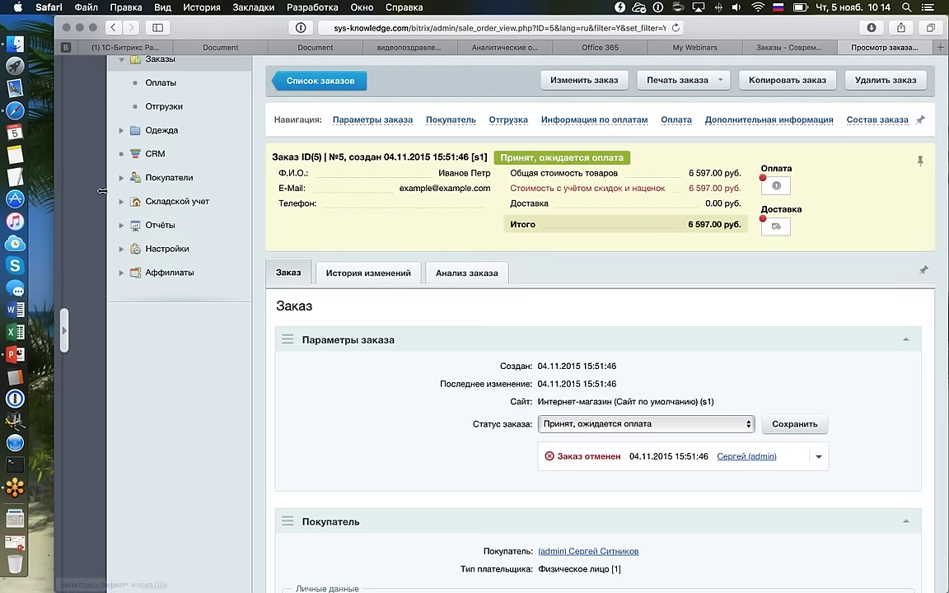
Go through Магазин > Настройки > Свойства заказа to the Список свойств list.
click(65, 317)
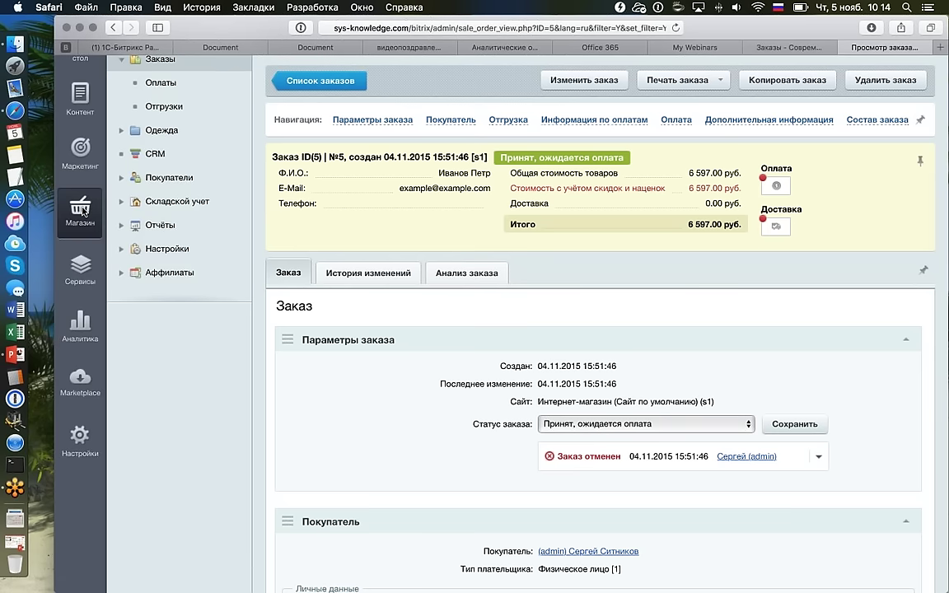
click(140, 248)
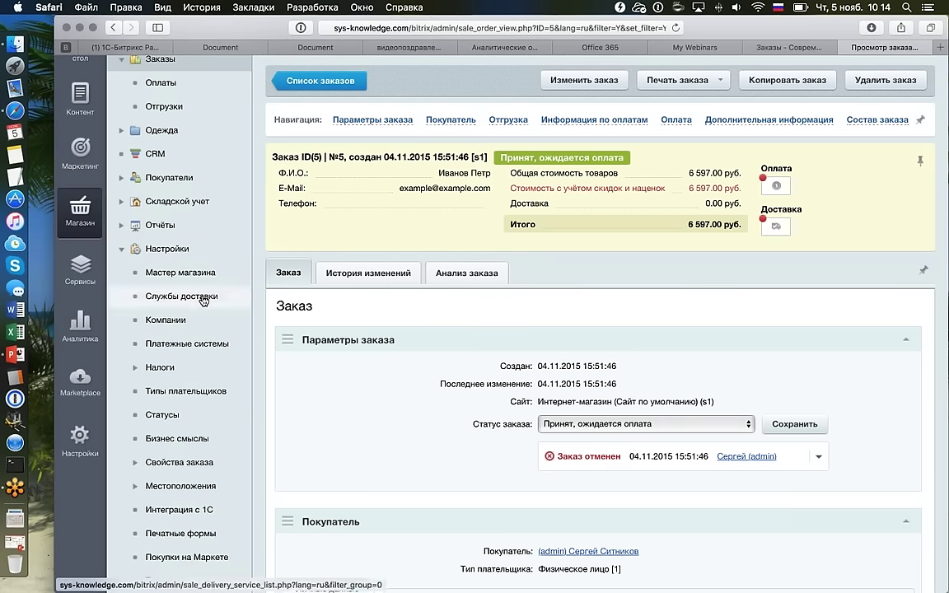
scroll(204, 301, down, 3)
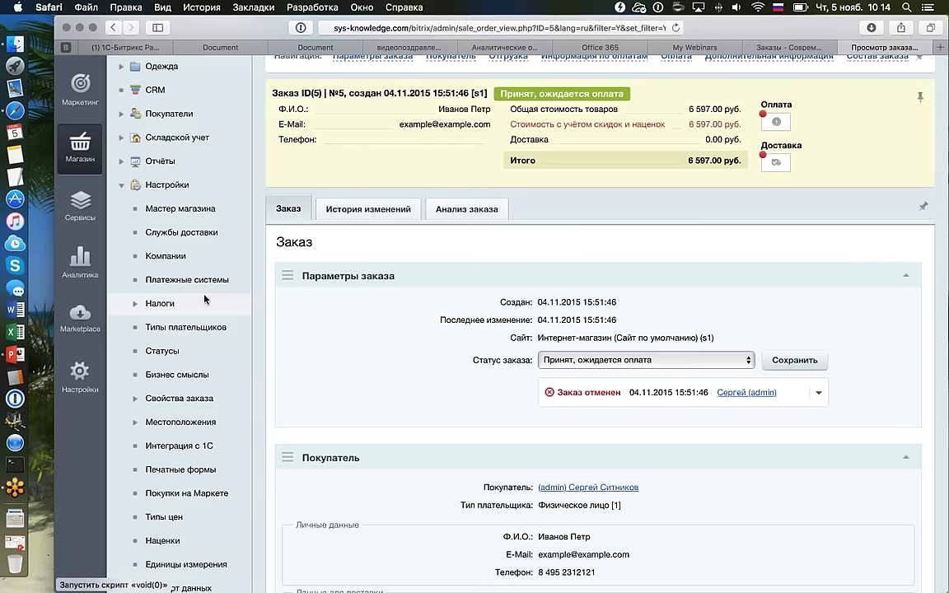
click(185, 397)
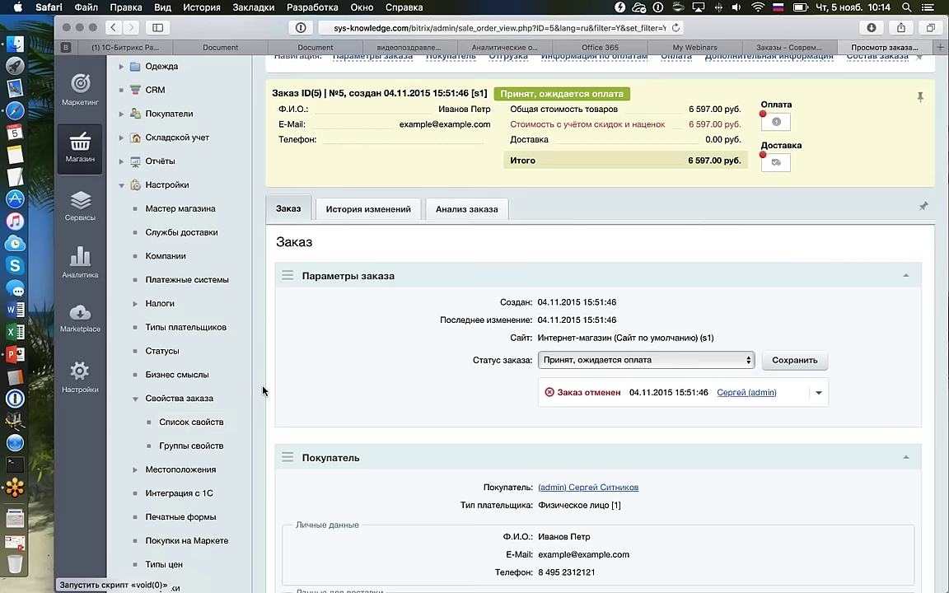
click(194, 422)
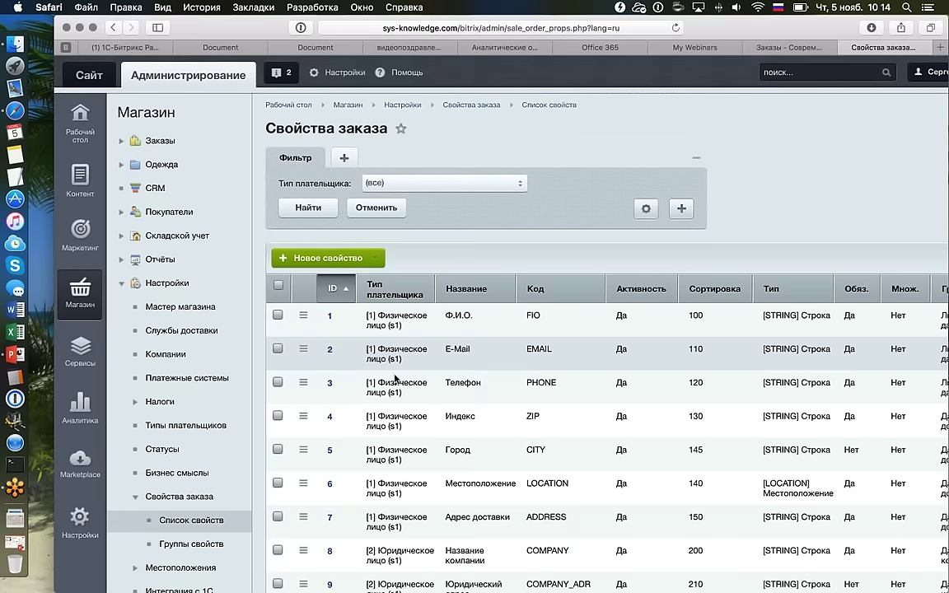
scroll(412, 372, down, 1)
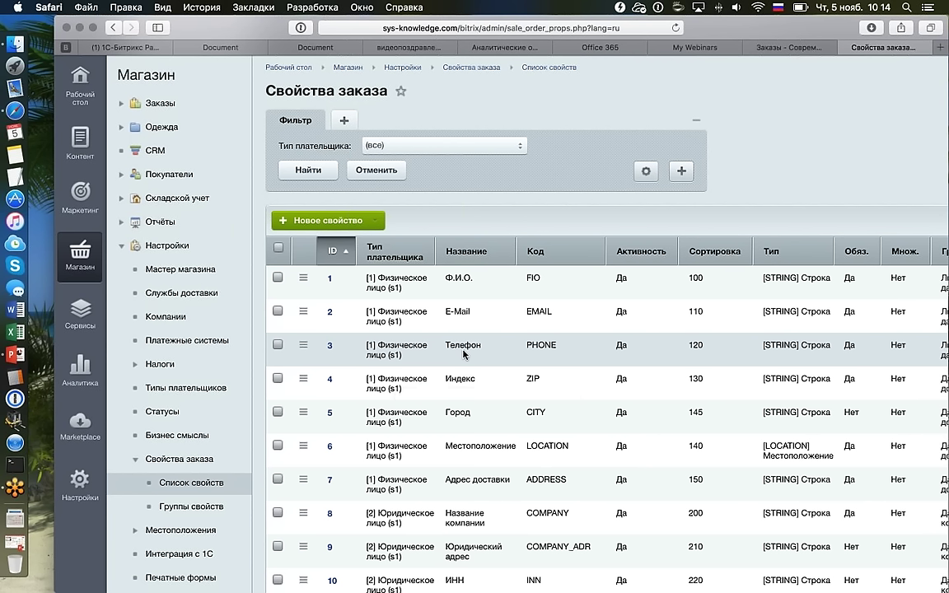
Tick 'Является телефоном' on the Телефон (PHONE) property #3 and save it.
double_click(313, 357)
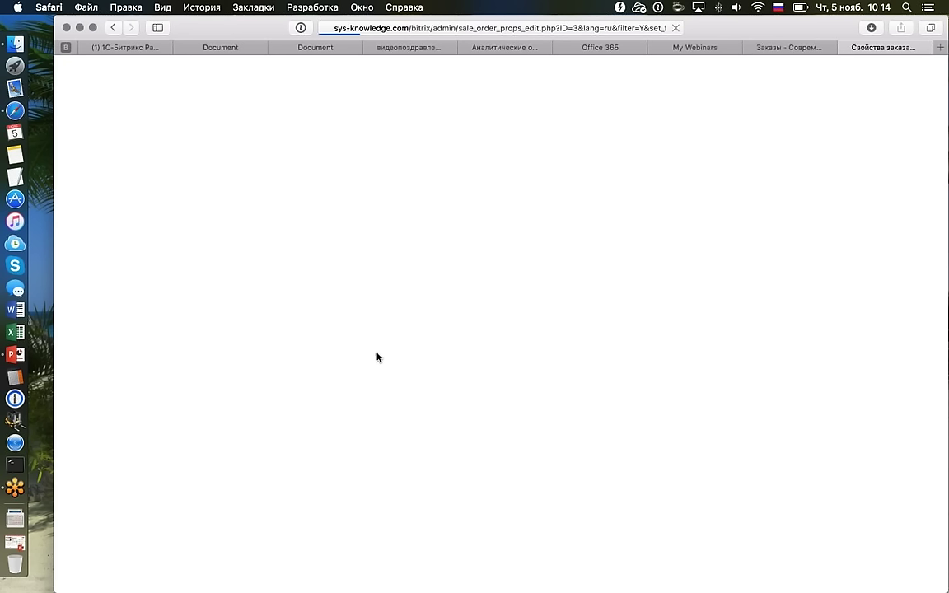
scroll(479, 328, down, 1)
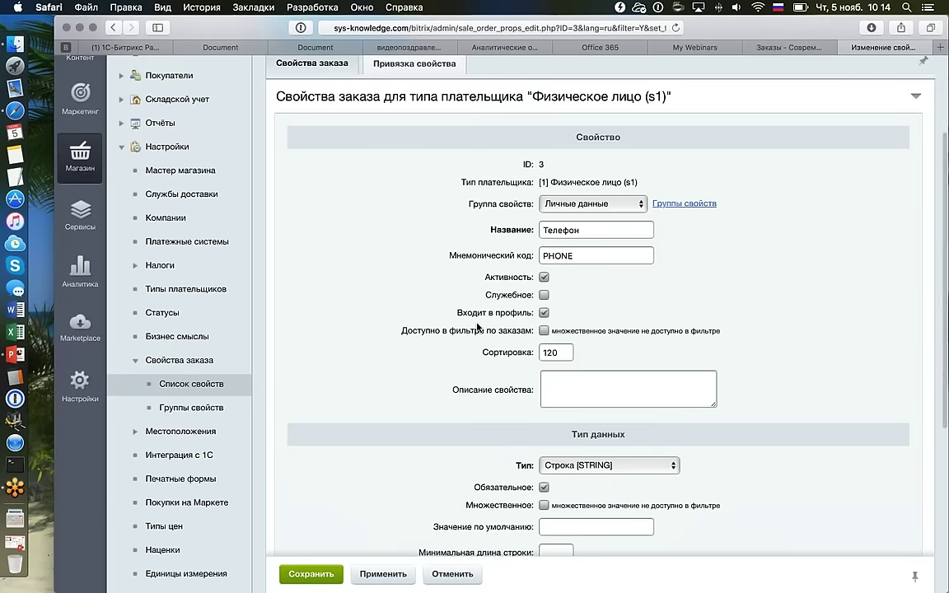
scroll(411, 342, down, 2)
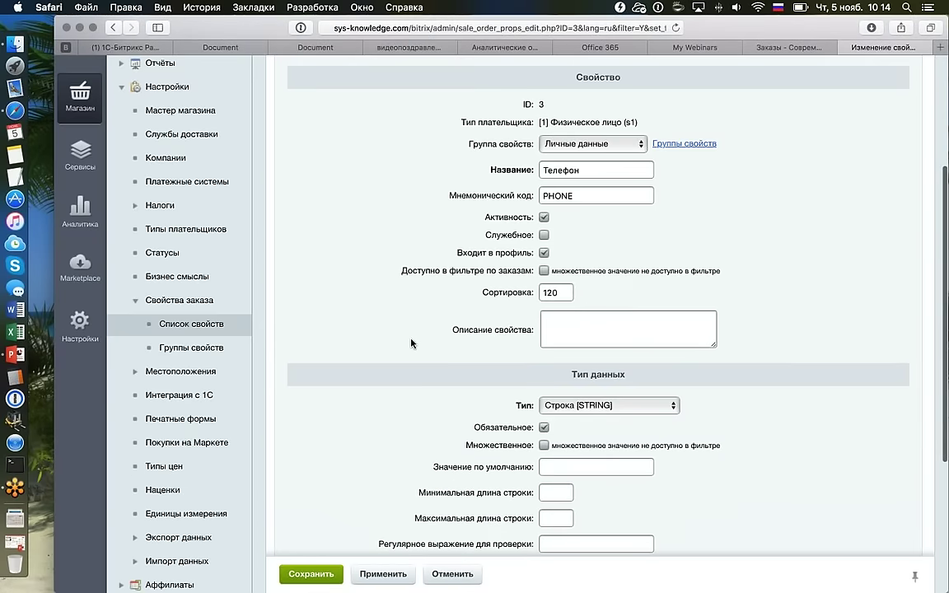
scroll(411, 344, down, 2)
scroll(411, 343, down, 3)
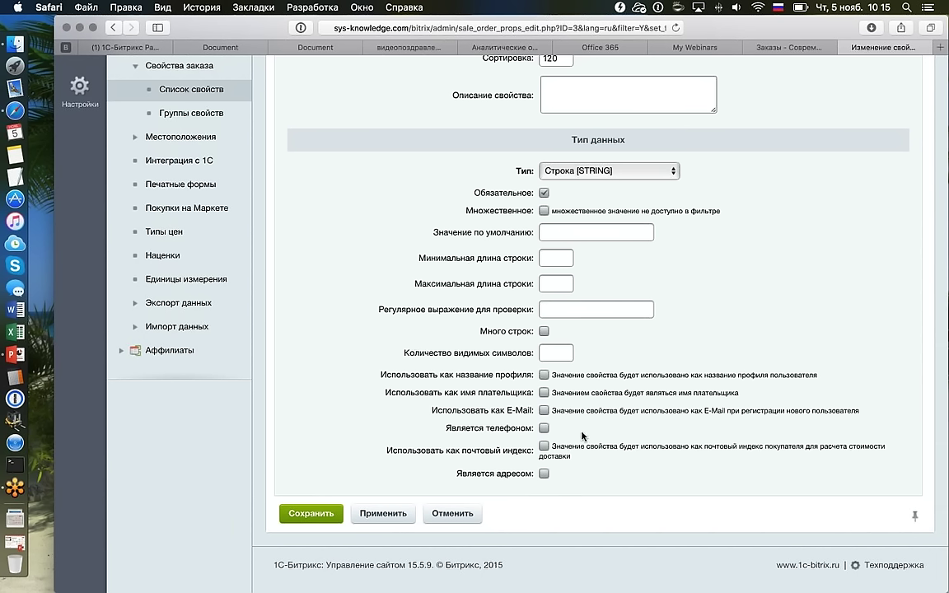
click(543, 428)
scroll(722, 353, up, 5)
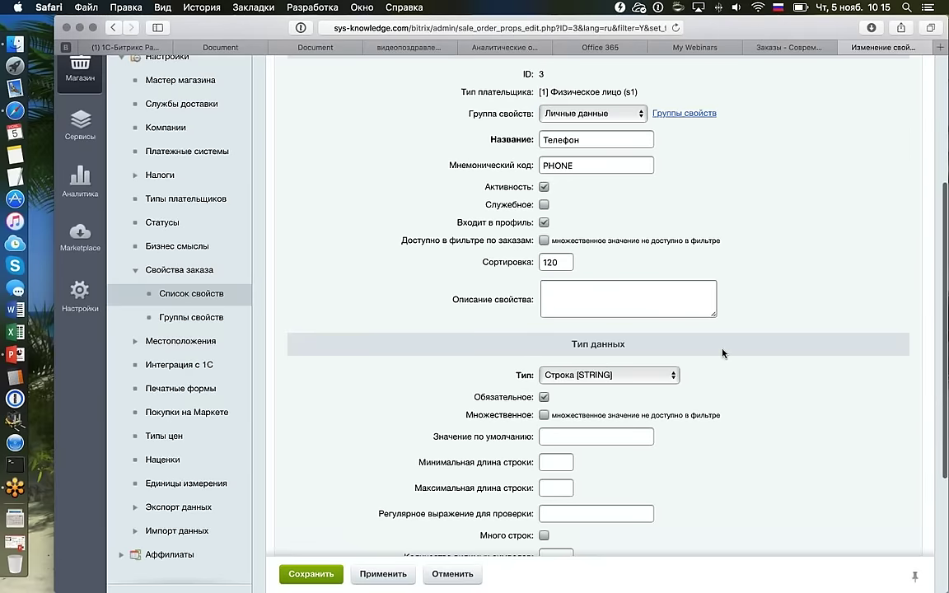
scroll(722, 354, up, 3)
scroll(722, 354, down, 5)
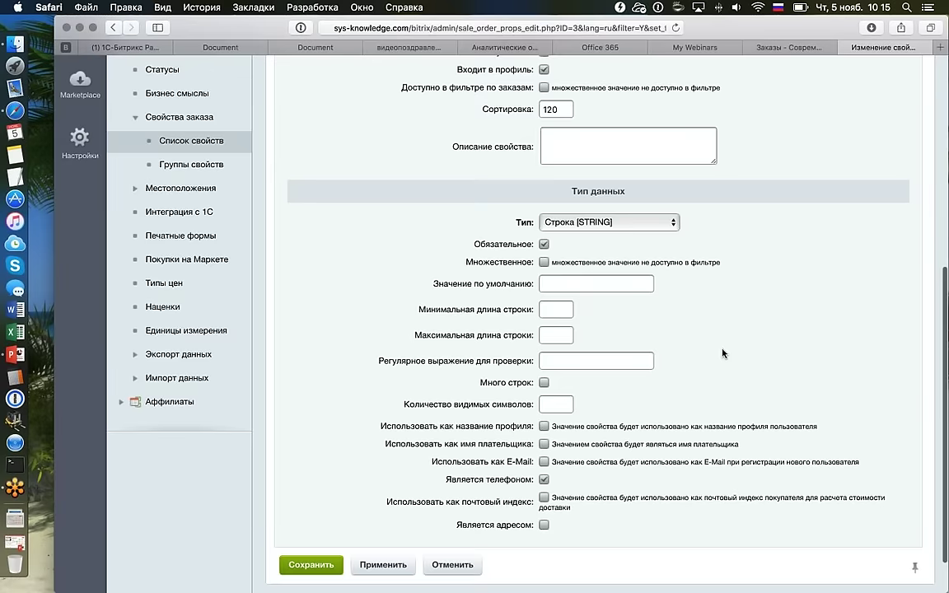
scroll(722, 353, down, 2)
click(312, 512)
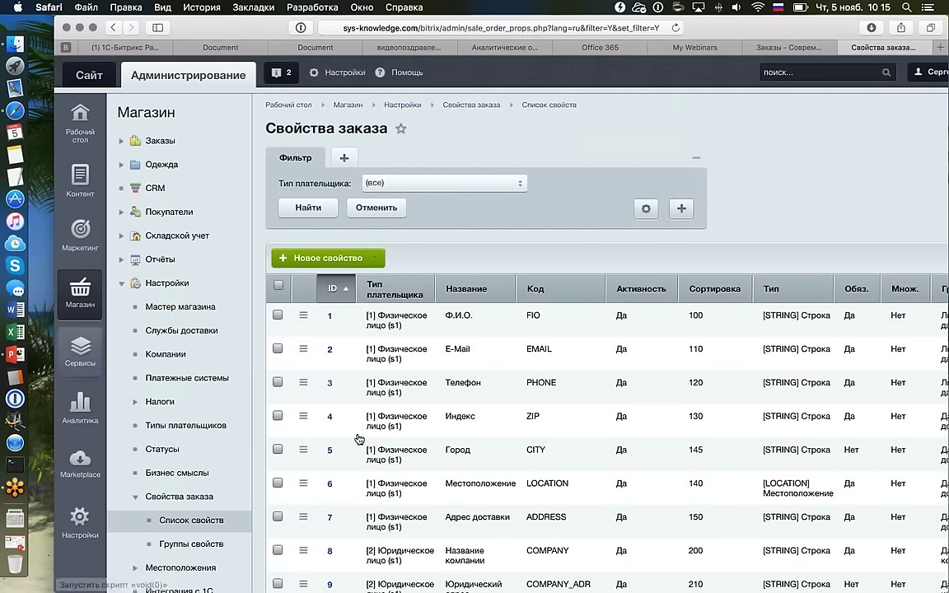
Open order №5 from the Заказы list.
click(161, 140)
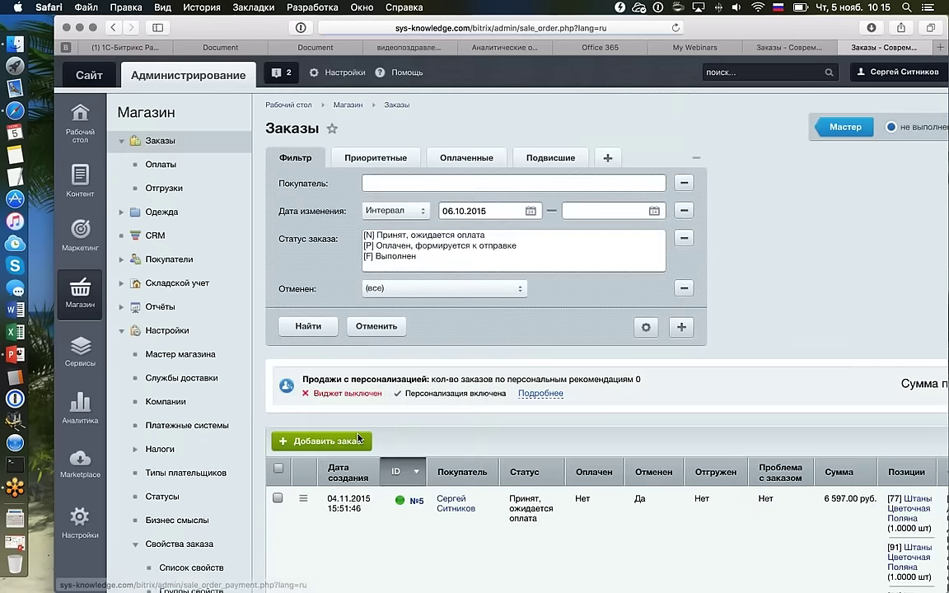
scroll(357, 438, down, 5)
double_click(451, 304)
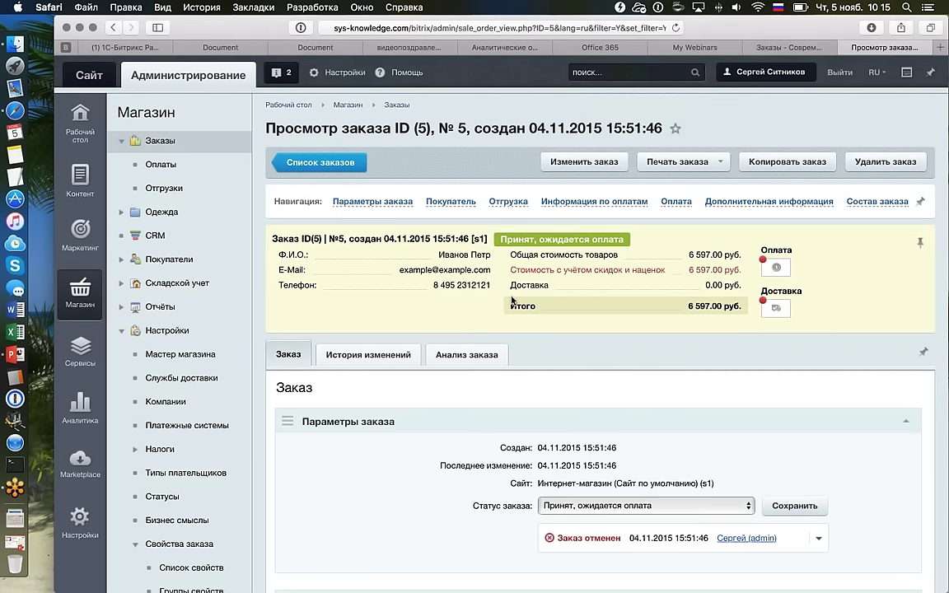
Look through order №5's buyer contact details and its 6 597.00 руб. total.
scroll(511, 301, down, 1)
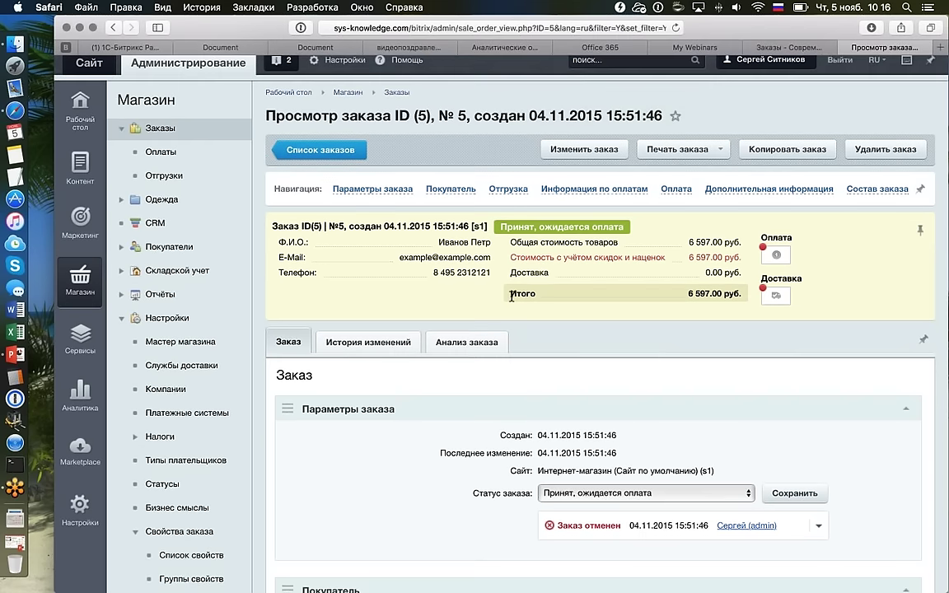
scroll(538, 296, down, 1)
scroll(538, 298, down, 5)
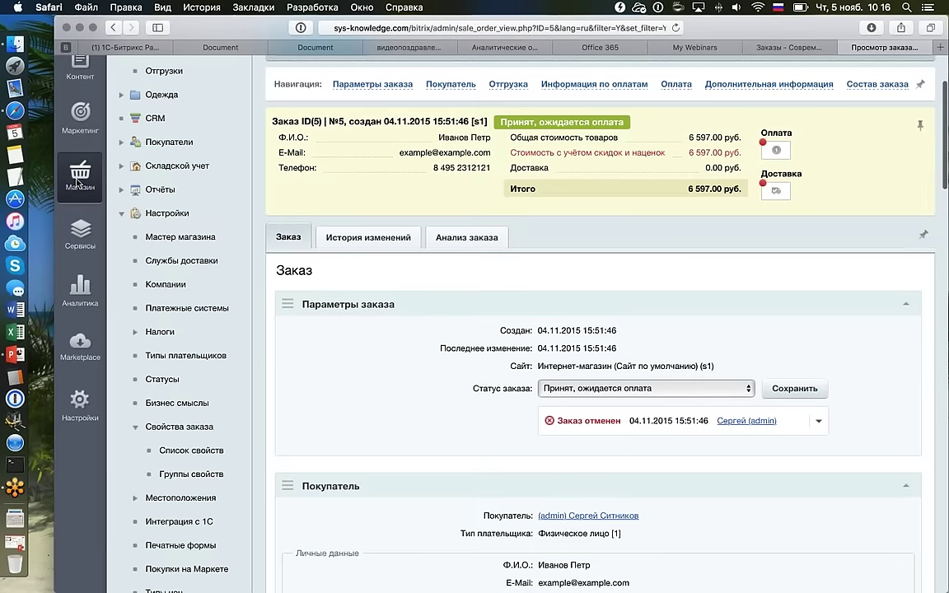
scroll(167, 202, down, 1)
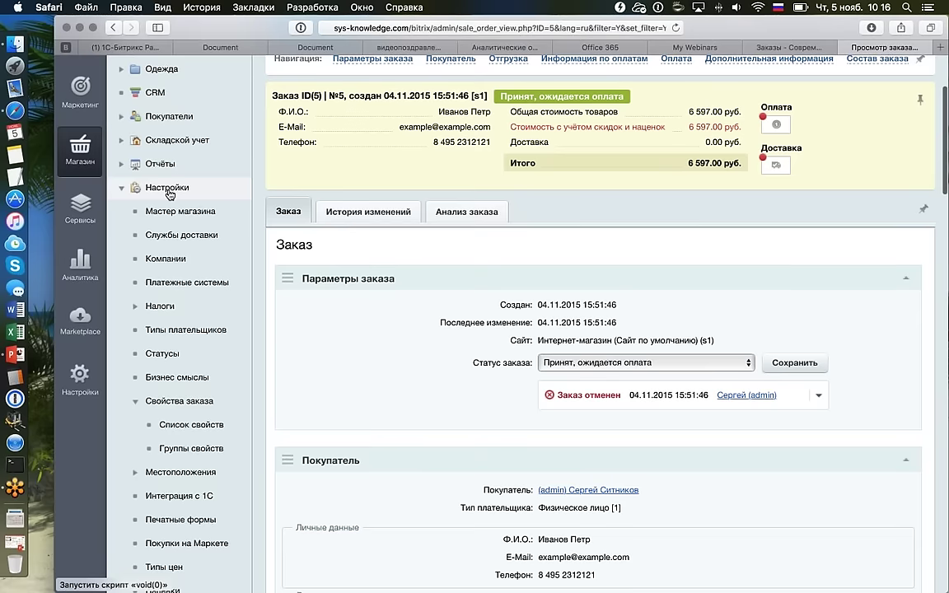
click(167, 188)
click(167, 189)
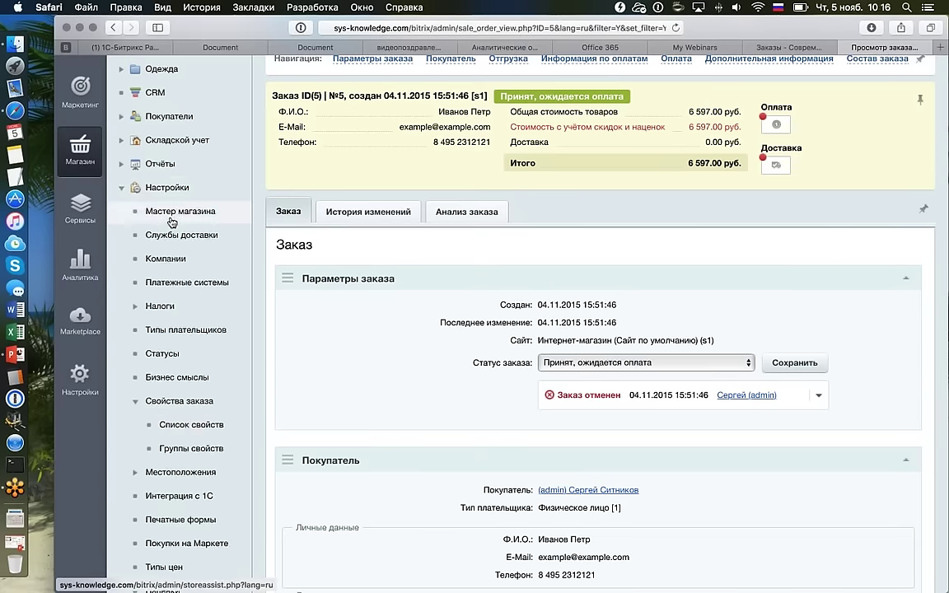
scroll(213, 371, down, 2)
Reopen Телефон from Список свойств, confirm its phone flag, and save it again.
click(212, 372)
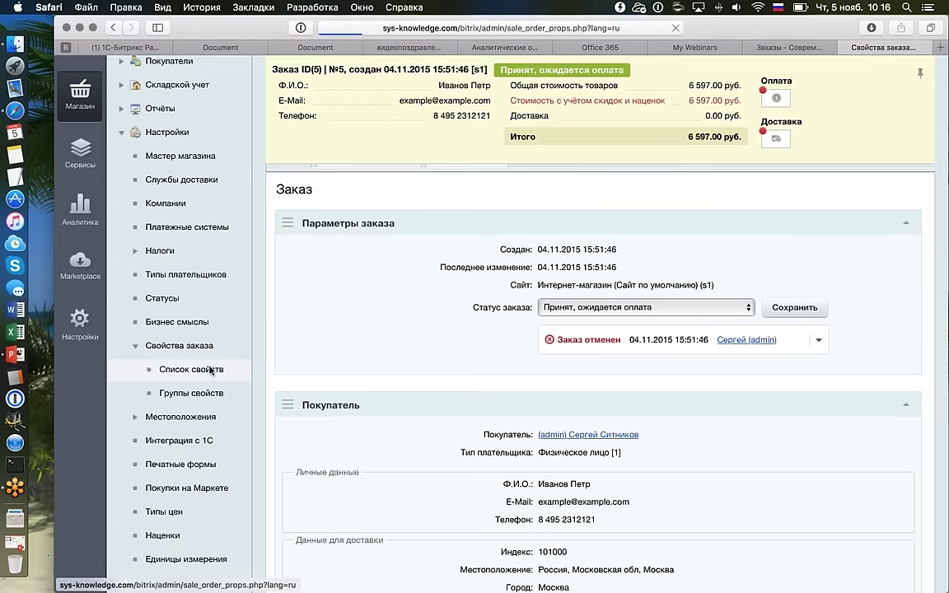
scroll(495, 325, down, 1)
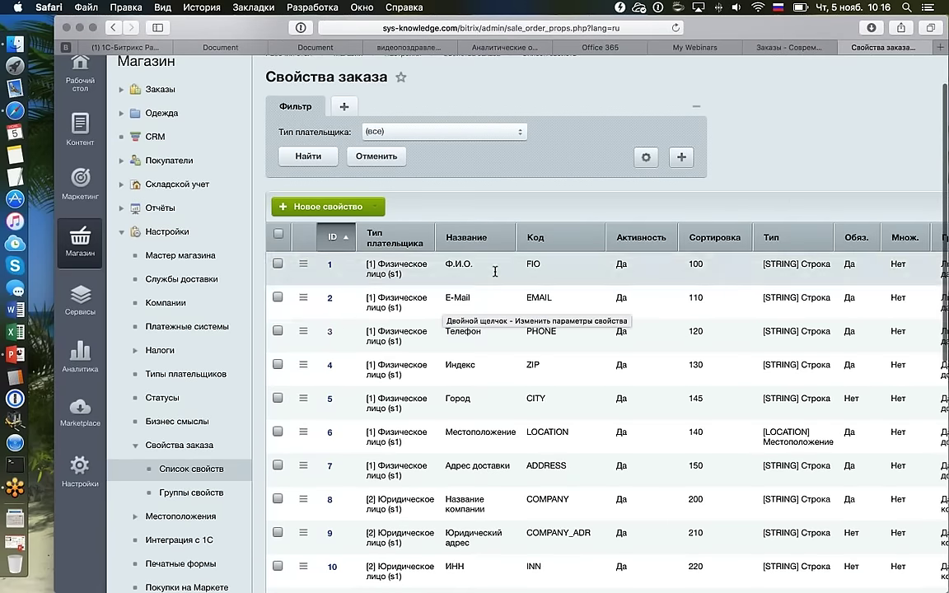
double_click(466, 333)
scroll(531, 350, down, 10)
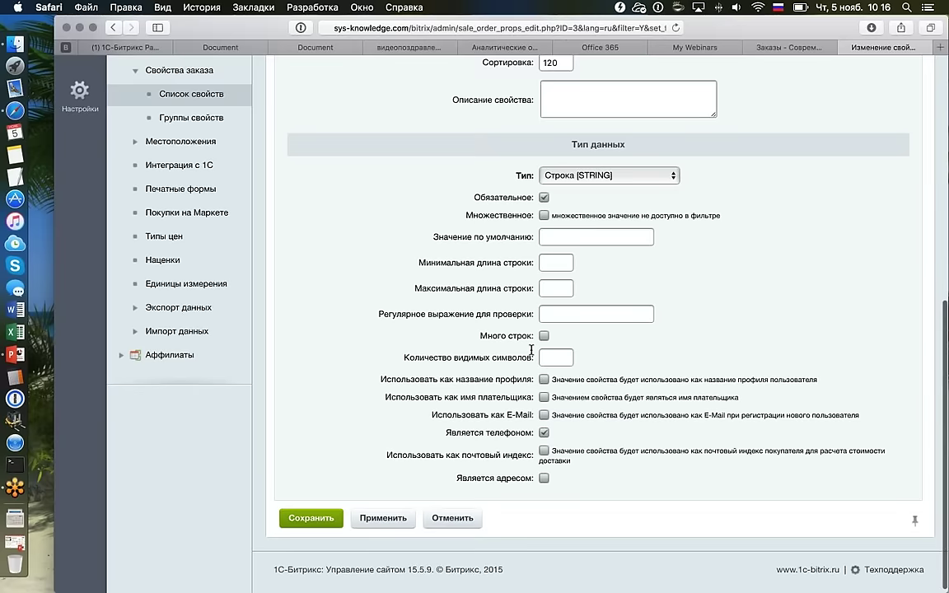
scroll(531, 350, down, 1)
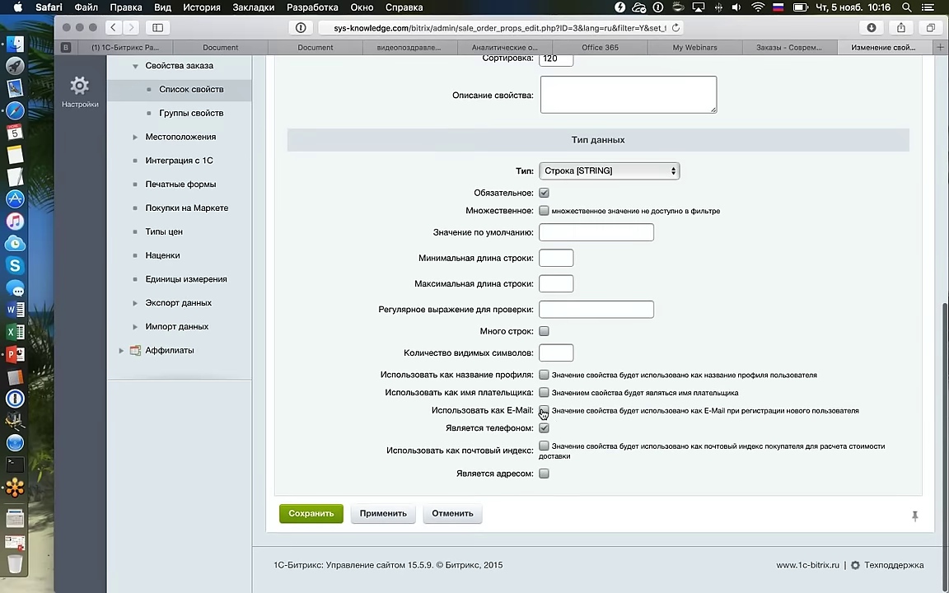
click(329, 511)
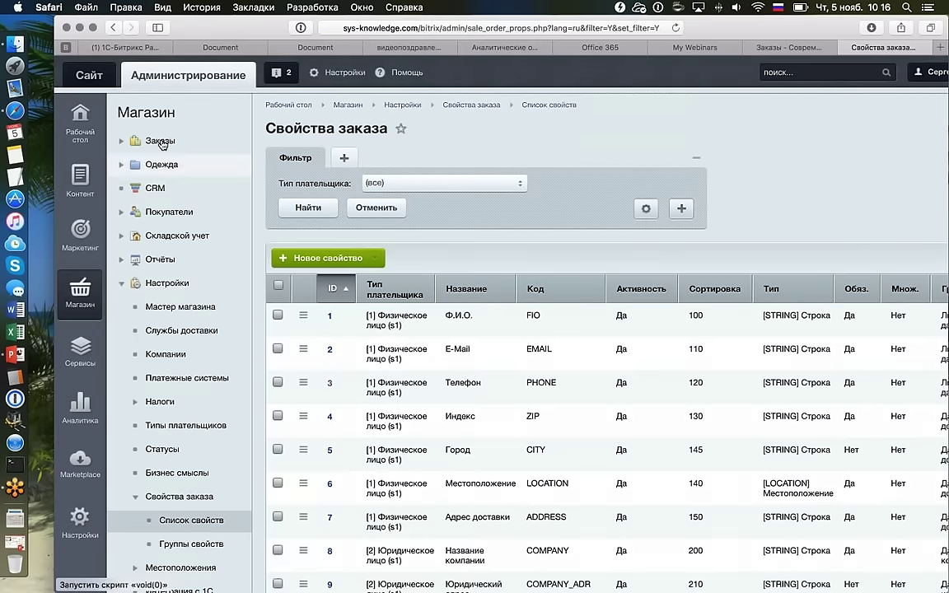
Open order №5 from Заказы and scroll through its view page.
click(161, 144)
scroll(163, 143, down, 3)
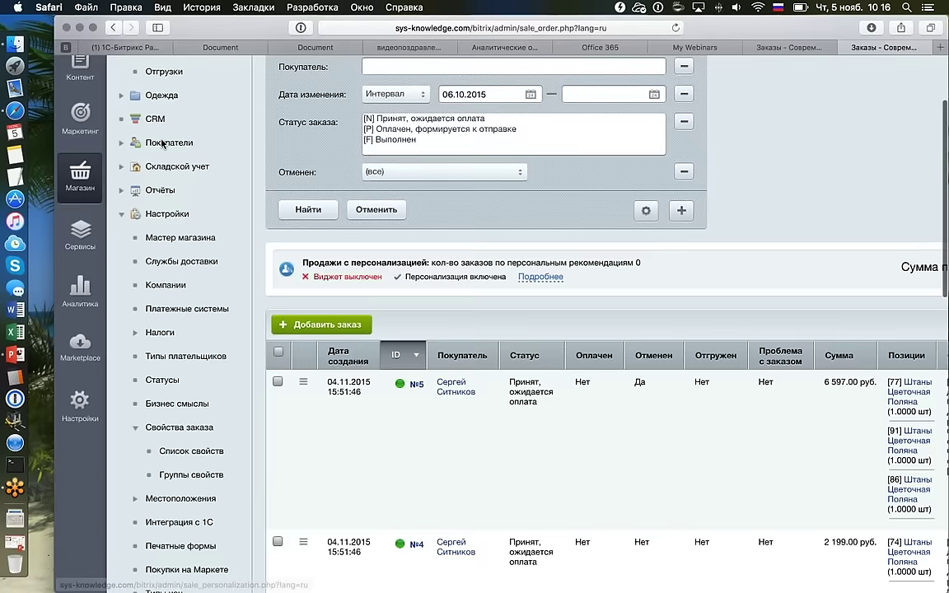
double_click(531, 391)
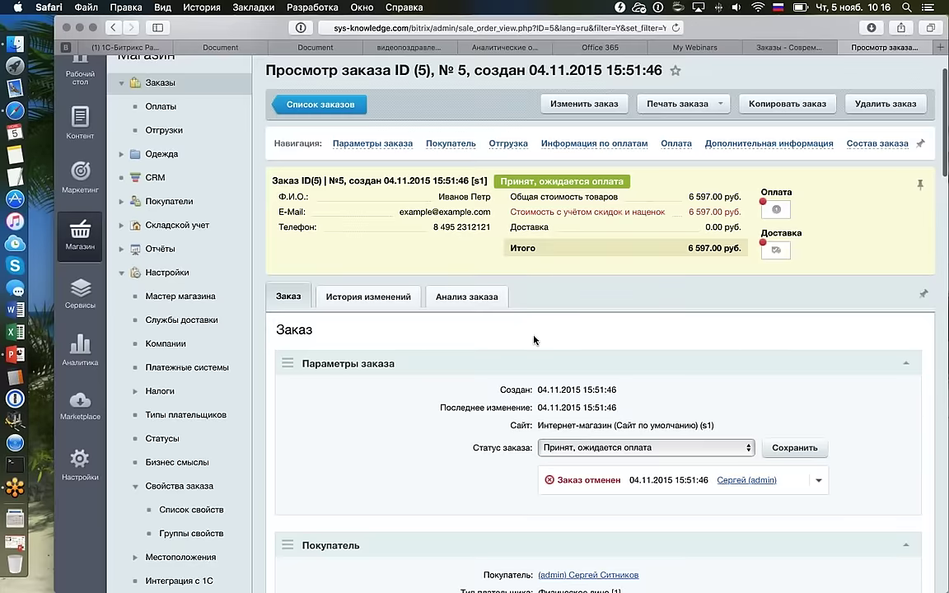
scroll(533, 340, down, 3)
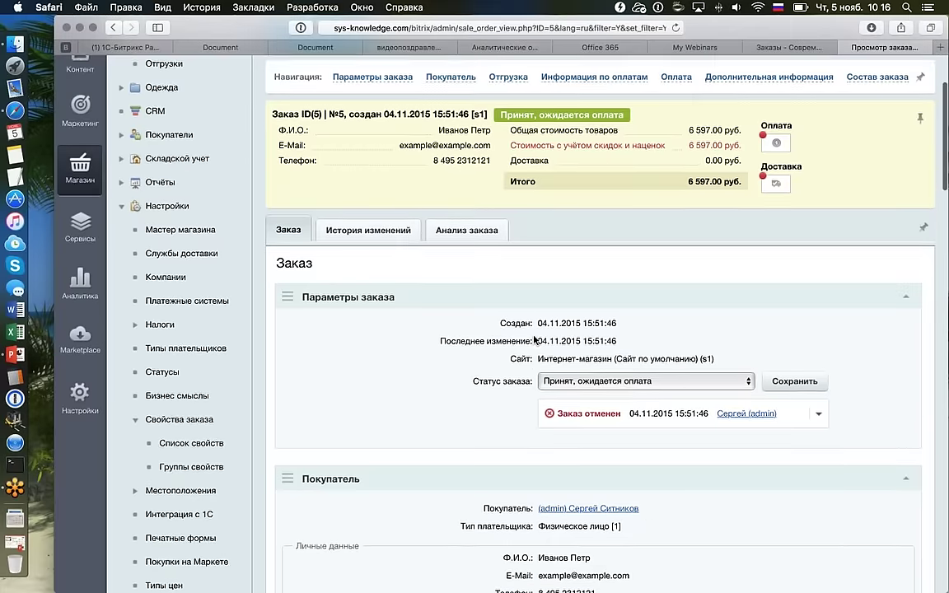
scroll(534, 338, up, 3)
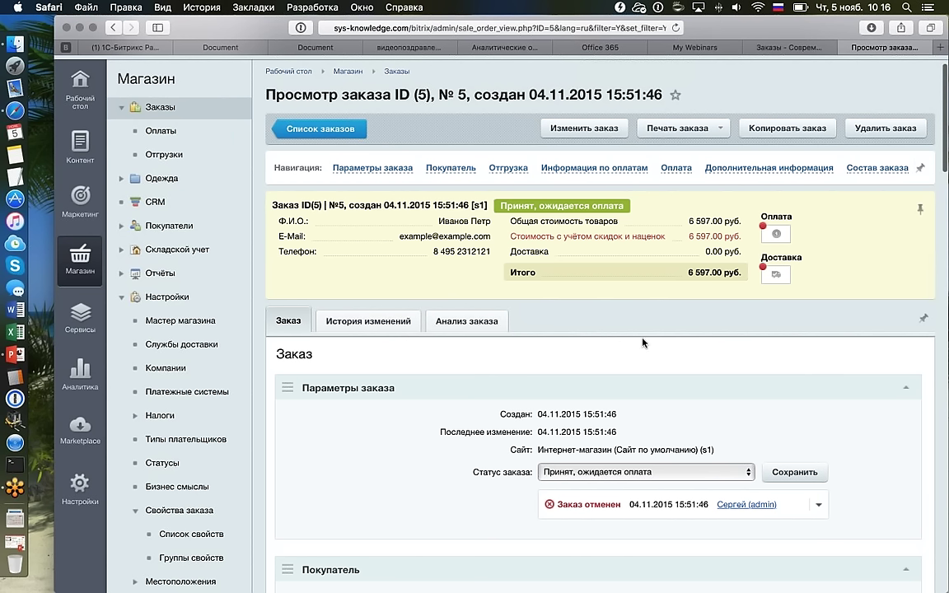
scroll(642, 342, down, 5)
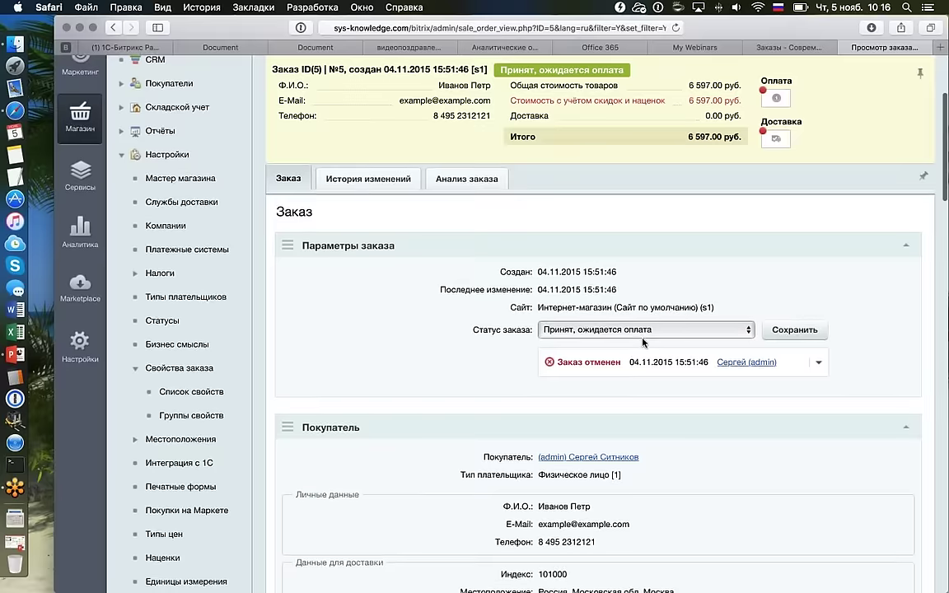
scroll(643, 342, up, 3)
scroll(643, 341, down, 5)
scroll(643, 342, up, 1)
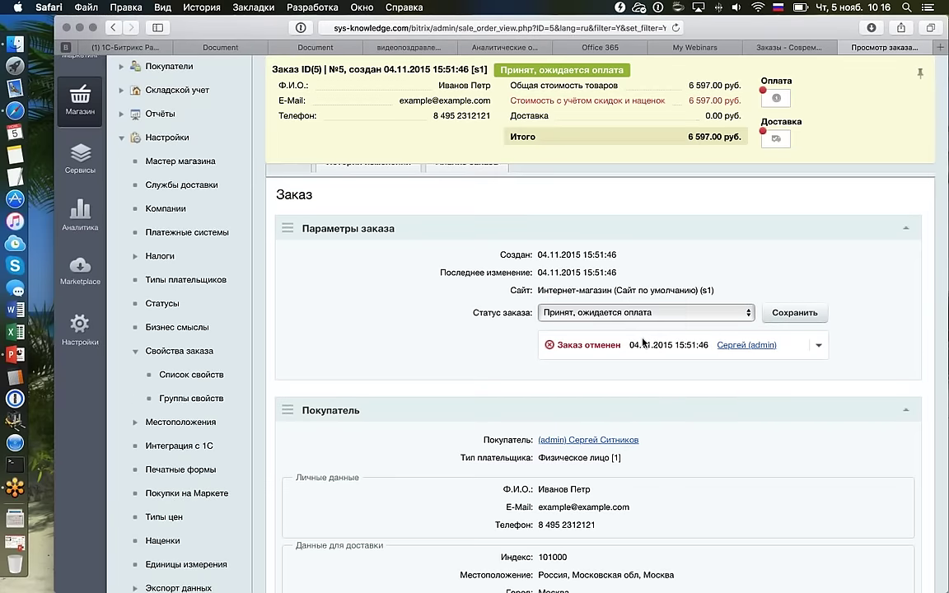
scroll(643, 342, up, 6)
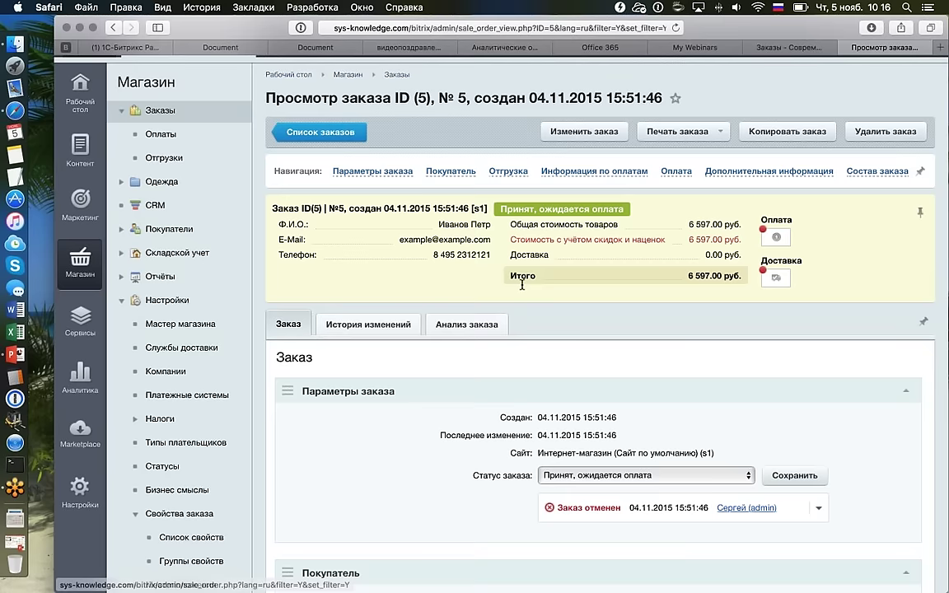
Switch order №5 to Изменить заказ, then back to Просмотр заказа.
drag(260, 94, 528, 133)
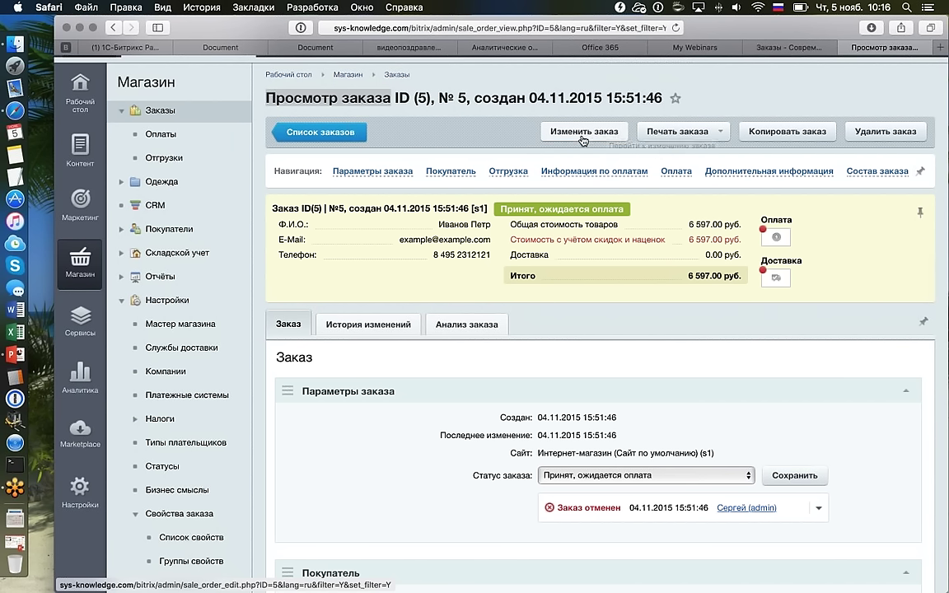
click(581, 135)
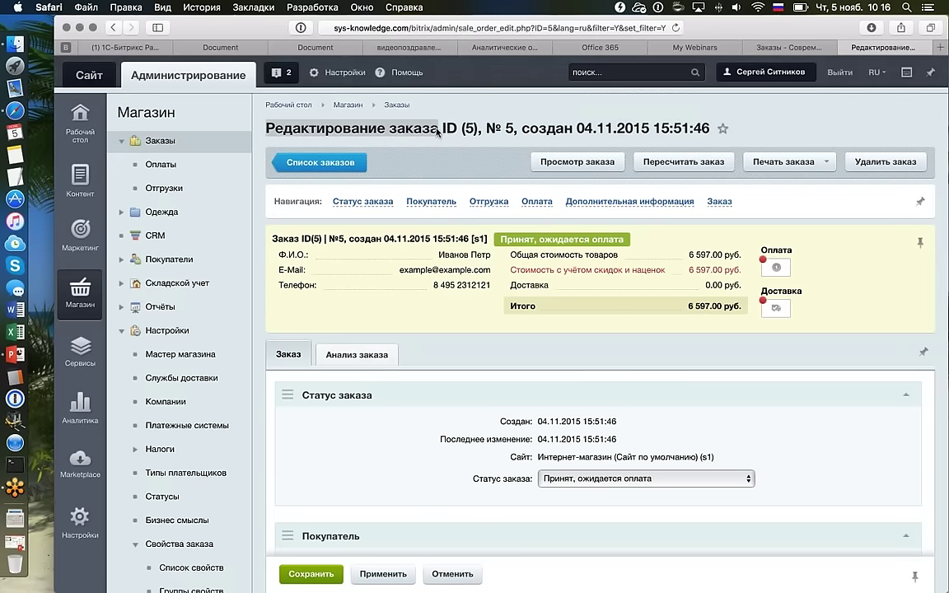
click(554, 164)
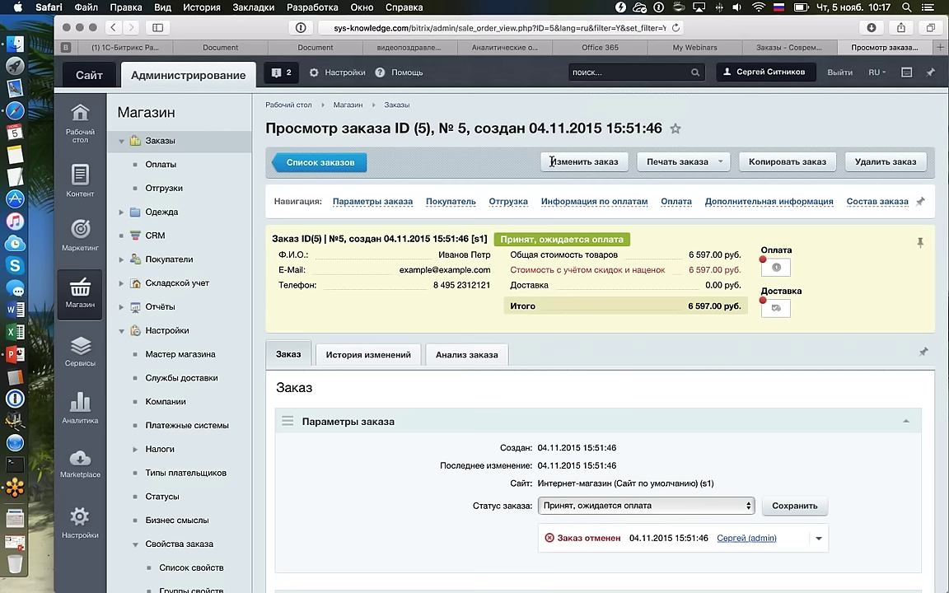
drag(294, 128, 373, 130)
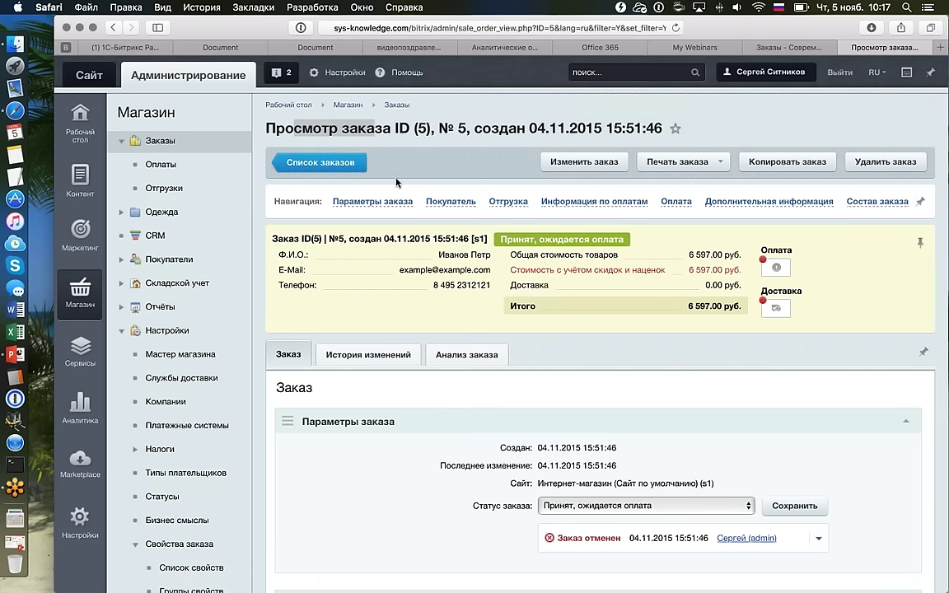
Open payment 5 from Оплаты and check its 6 597.00 руб. due and 0.00 руб. paid.
click(289, 165)
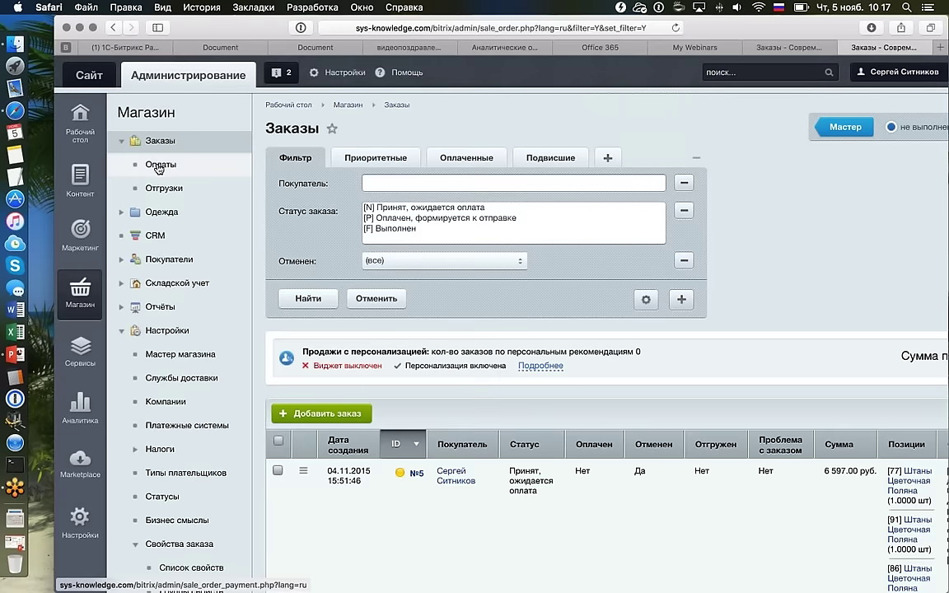
click(159, 167)
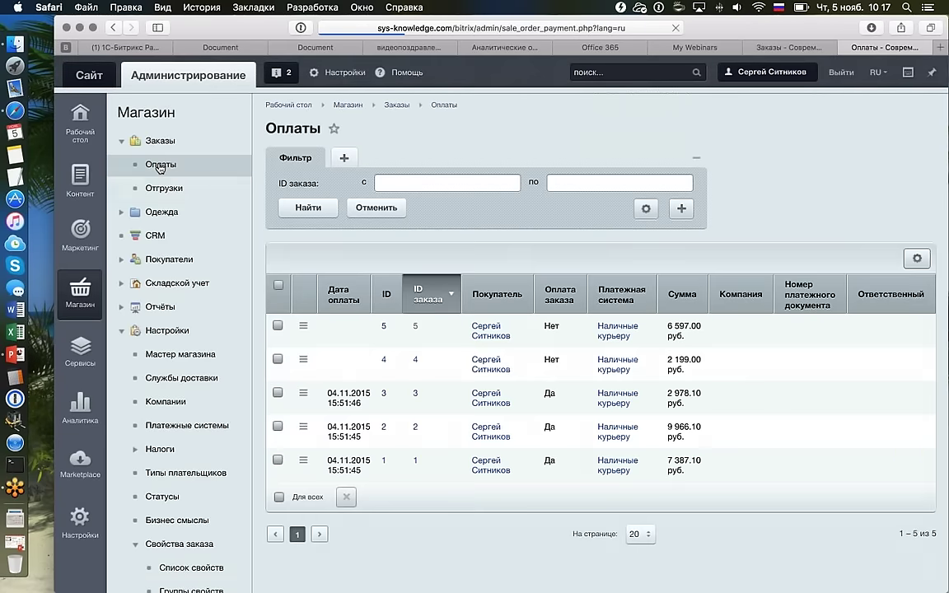
click(161, 173)
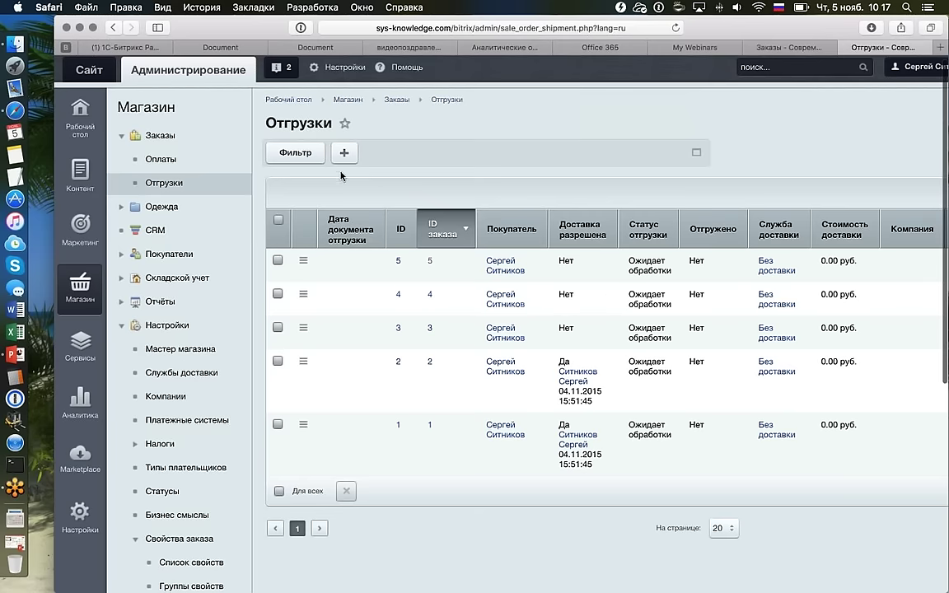
click(185, 160)
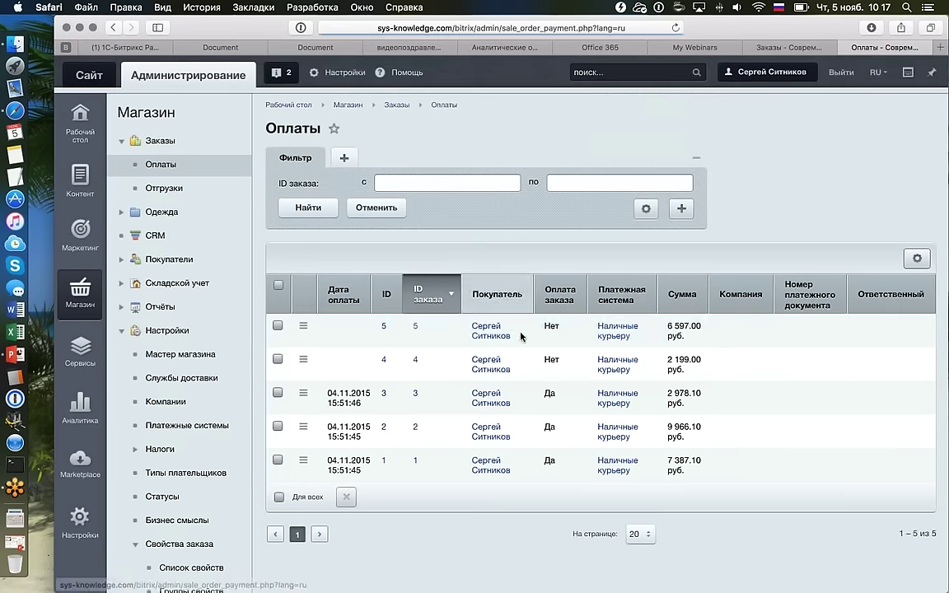
double_click(552, 331)
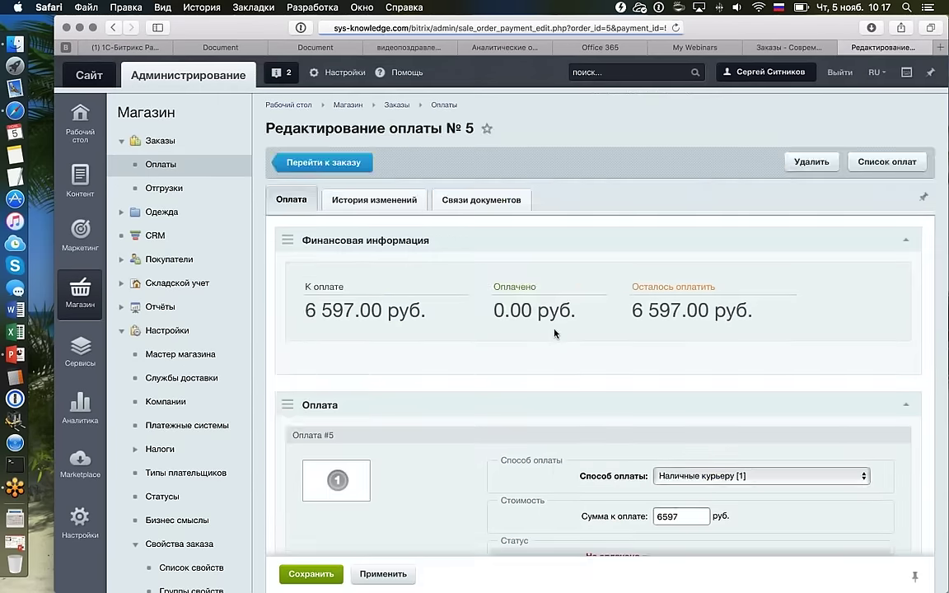
scroll(555, 333, down, 3)
scroll(554, 333, up, 2)
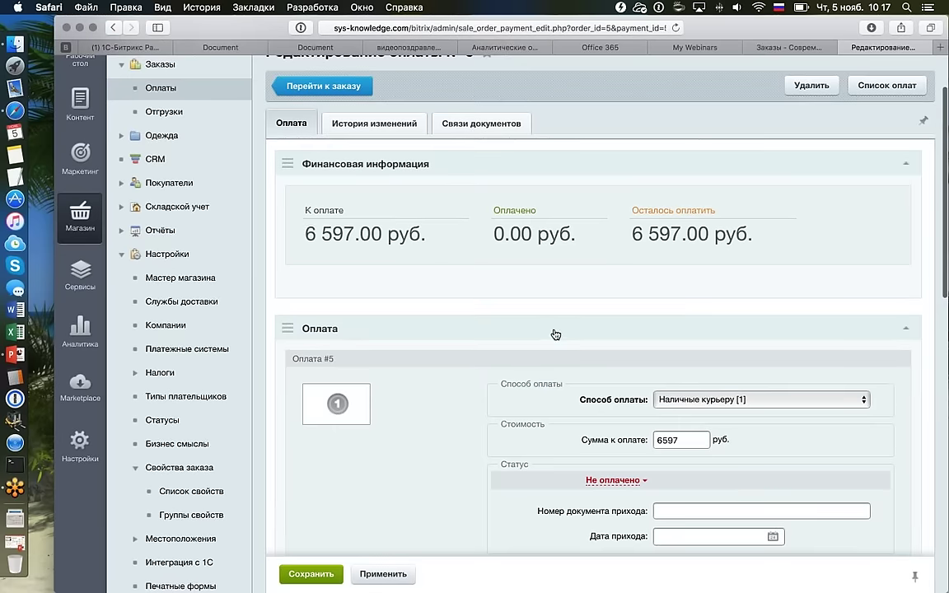
drag(305, 234, 457, 239)
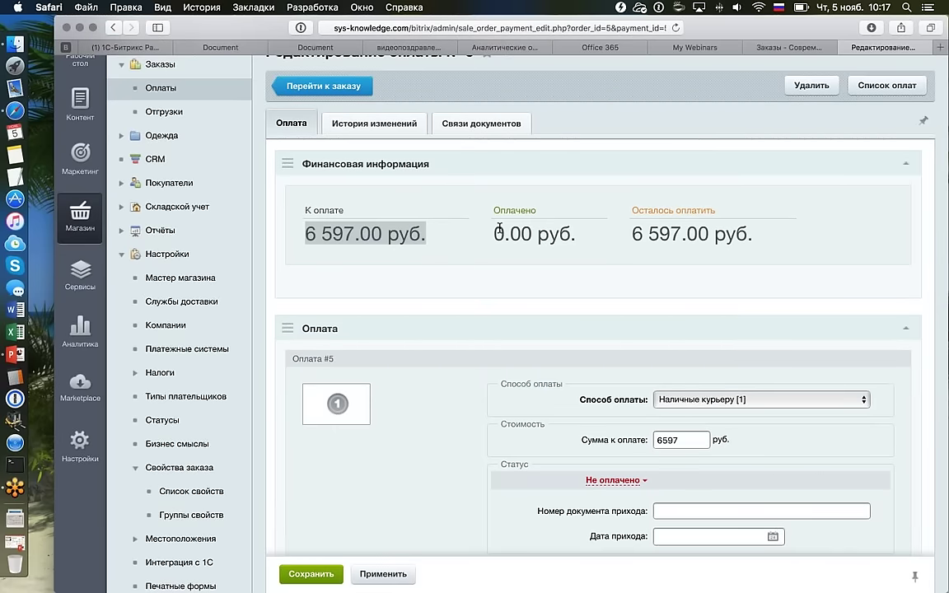
drag(494, 234, 767, 234)
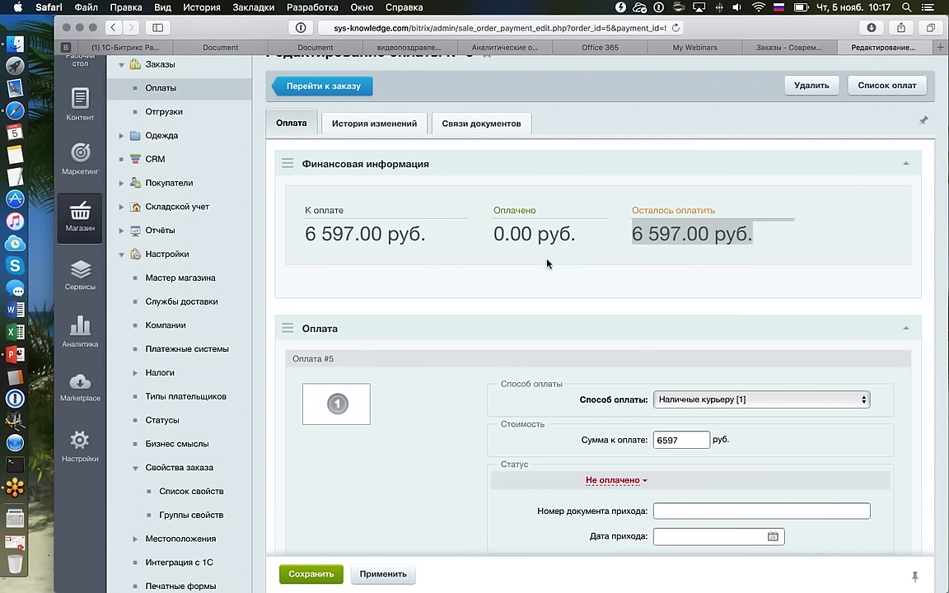
Set payment 5's status to Оплачено and save it.
scroll(546, 263, down, 3)
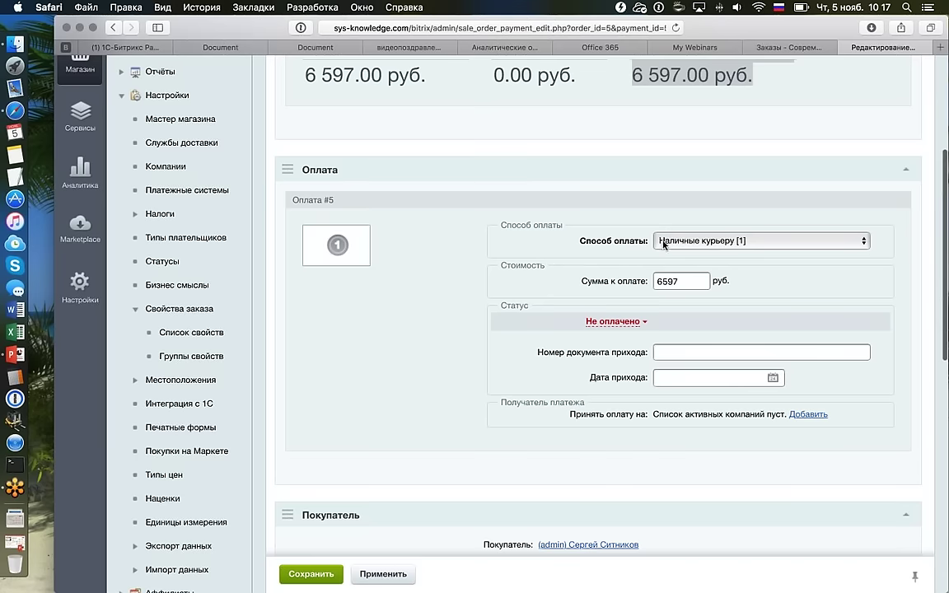
click(665, 280)
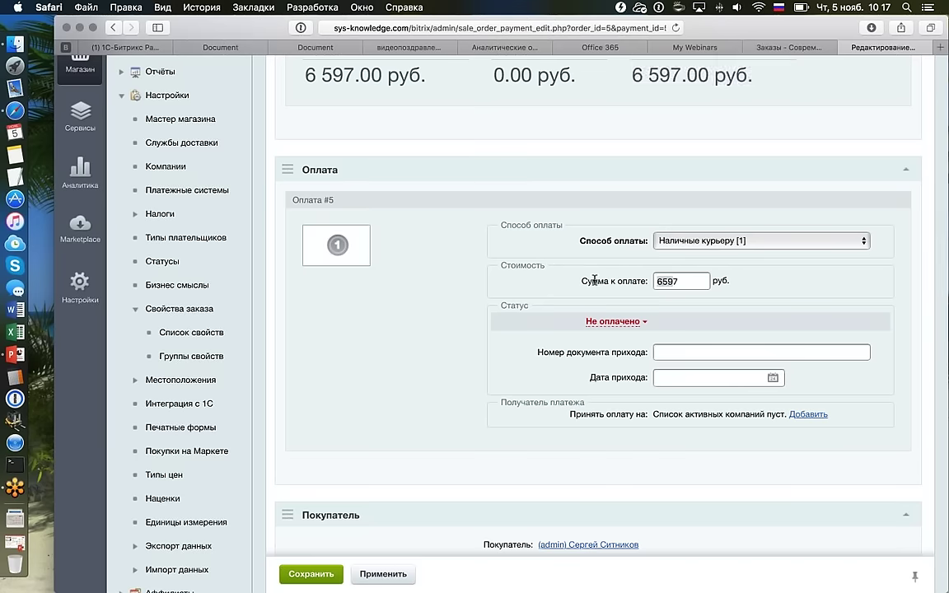
click(616, 321)
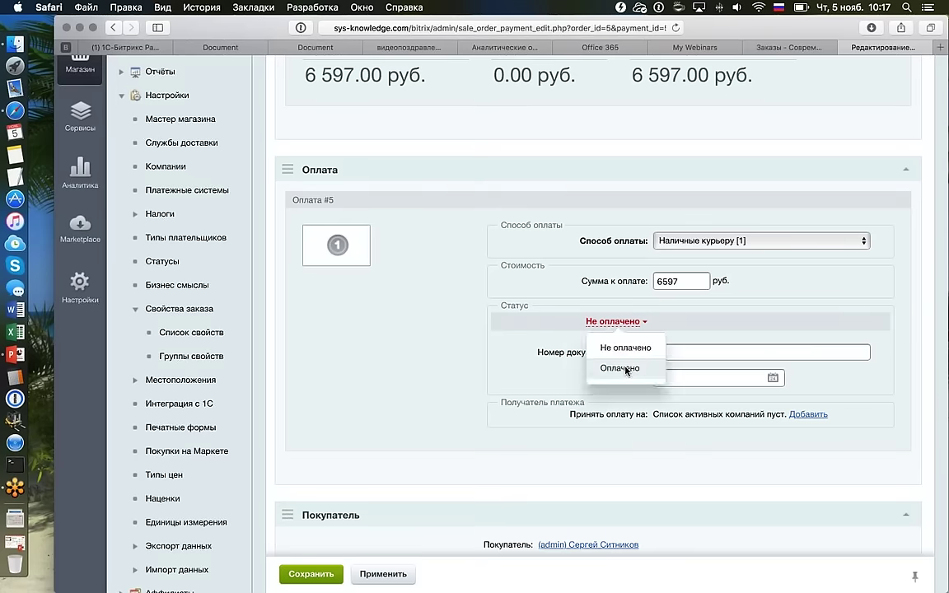
click(625, 368)
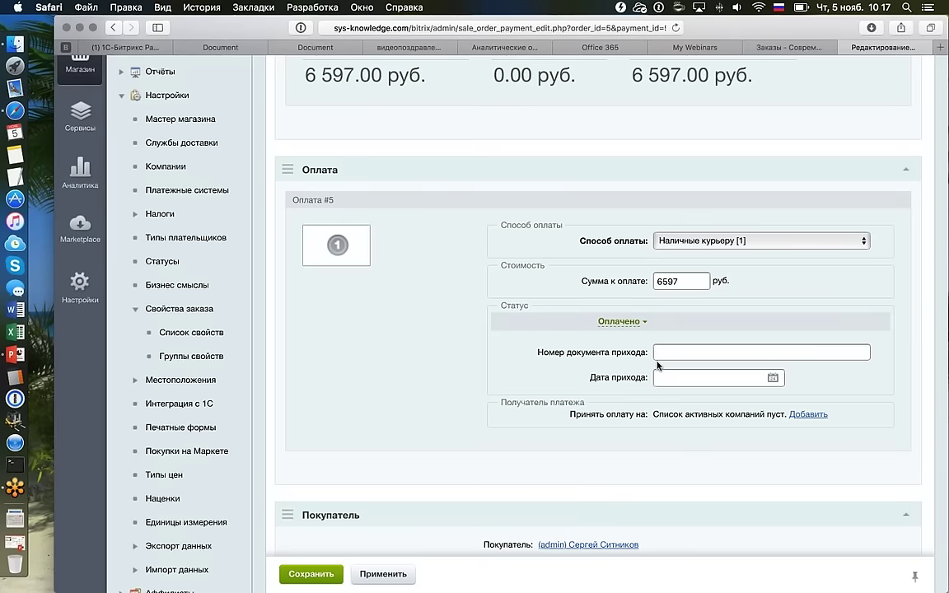
scroll(658, 365, down, 2)
click(334, 575)
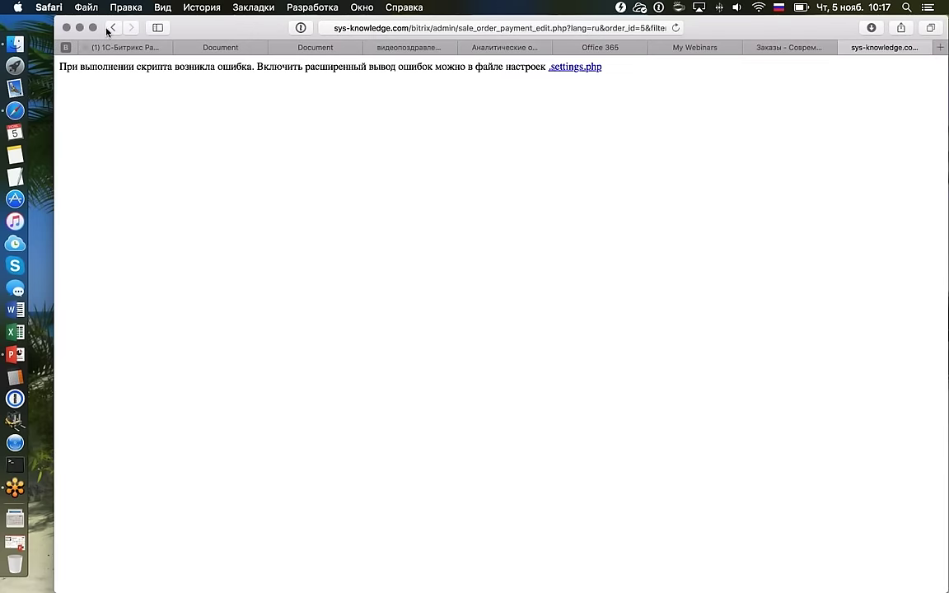
Leave the failed payment #5 page and return to the Заказы tab's orders list.
click(109, 28)
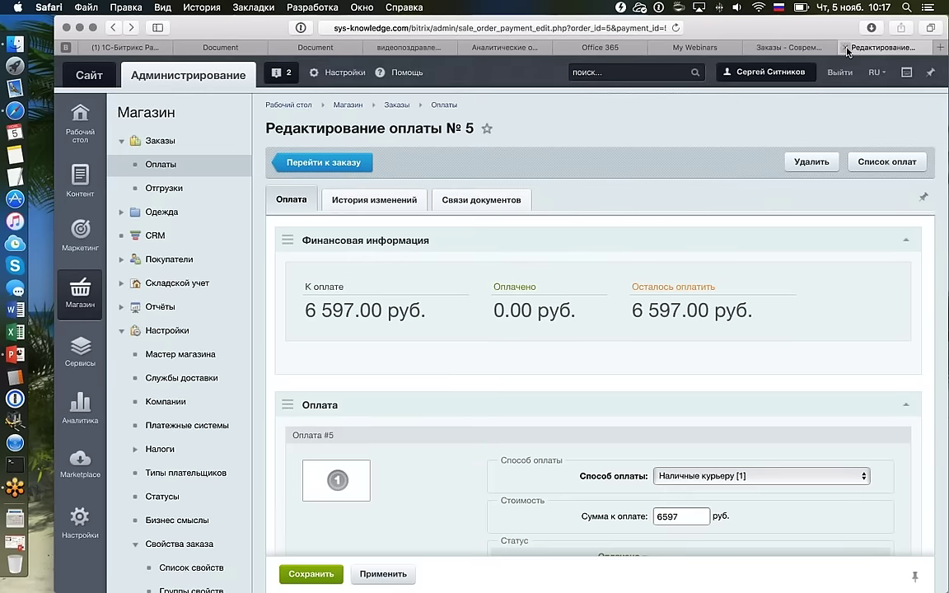
click(844, 48)
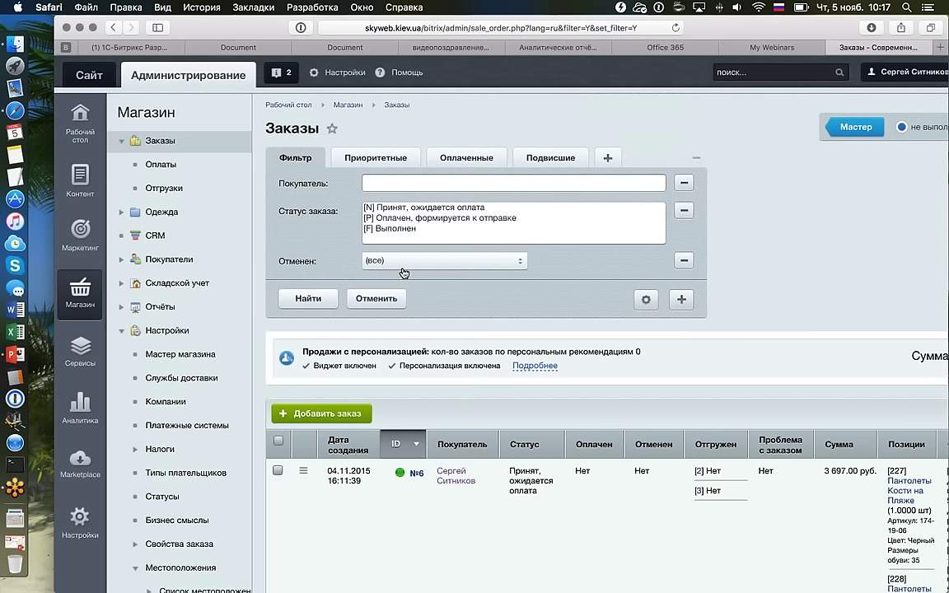
Mark order 6's Yandex.Money payment as Оплачено and save it.
click(161, 165)
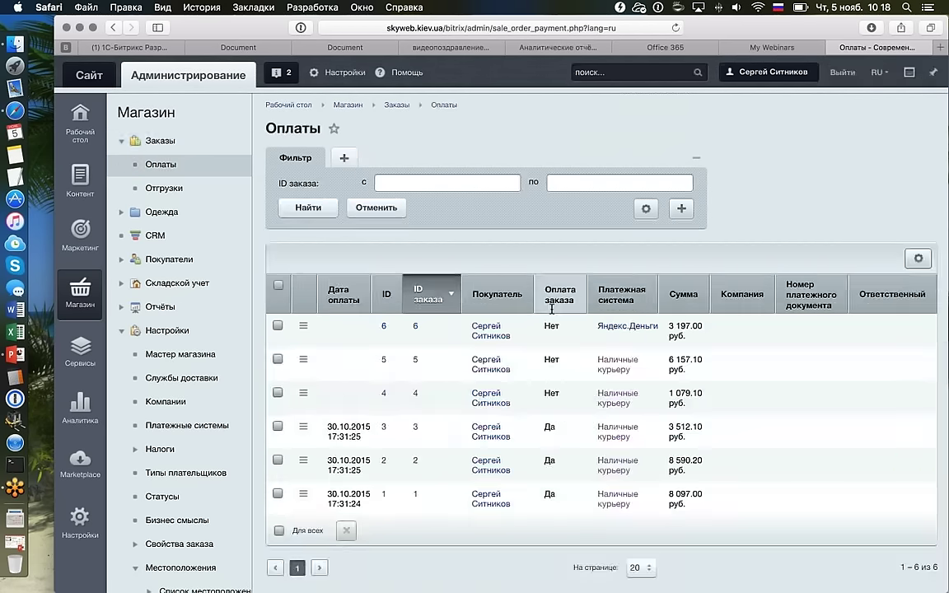
scroll(454, 283, down, 2)
double_click(454, 283)
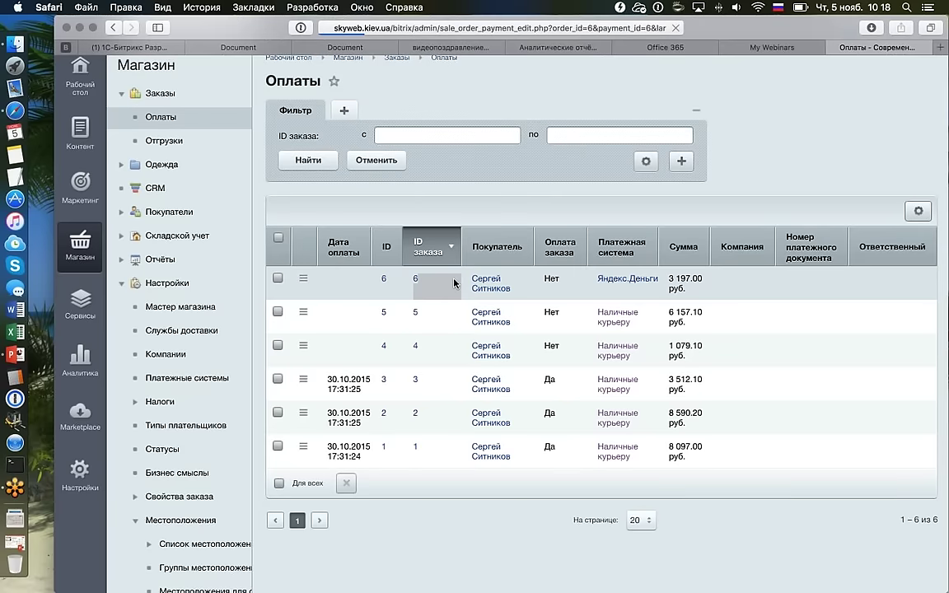
scroll(510, 298, down, 5)
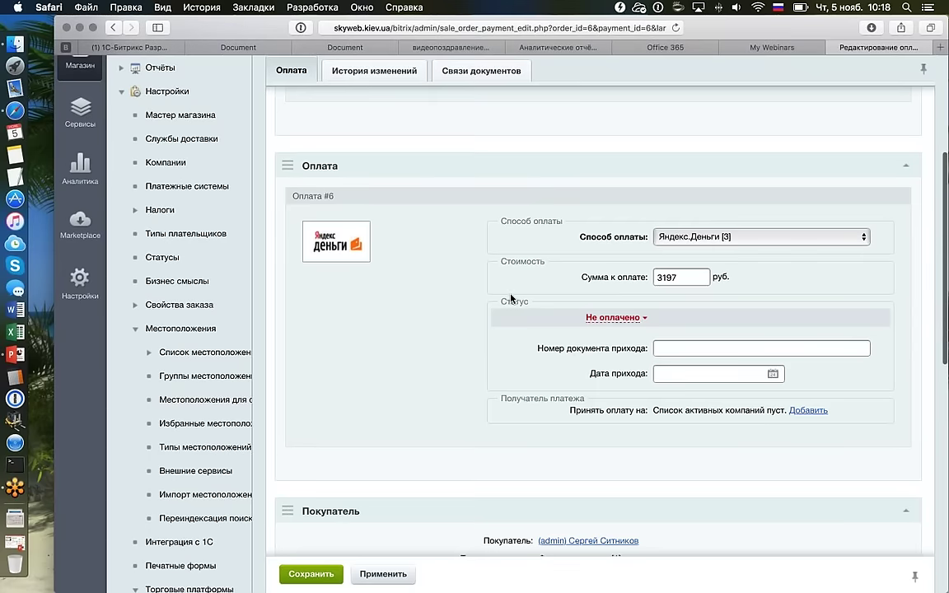
click(628, 325)
click(322, 581)
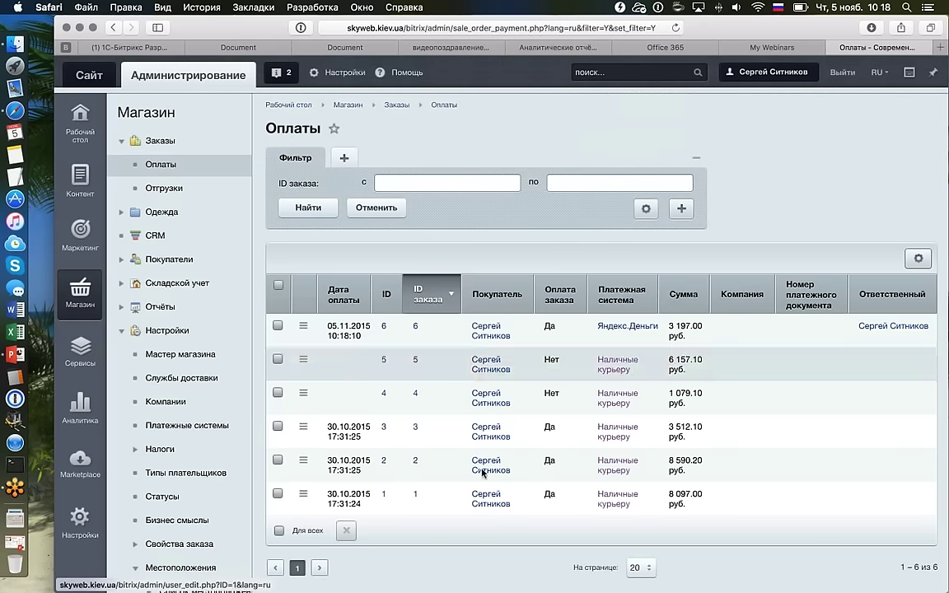
Reopen payment 6 to verify 3 197.00 руб. paid and 500.00 руб. still to pay.
double_click(466, 326)
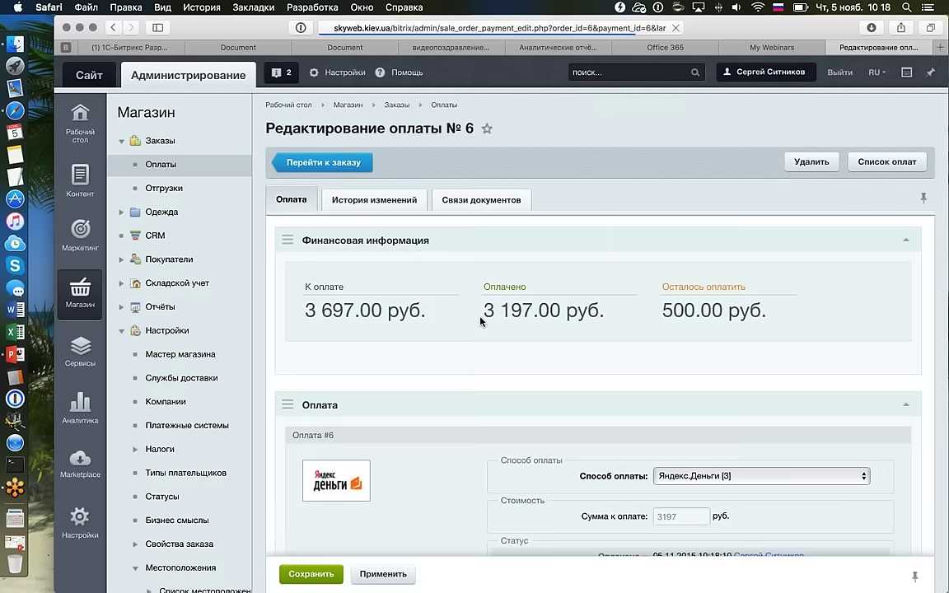
drag(467, 286, 591, 311)
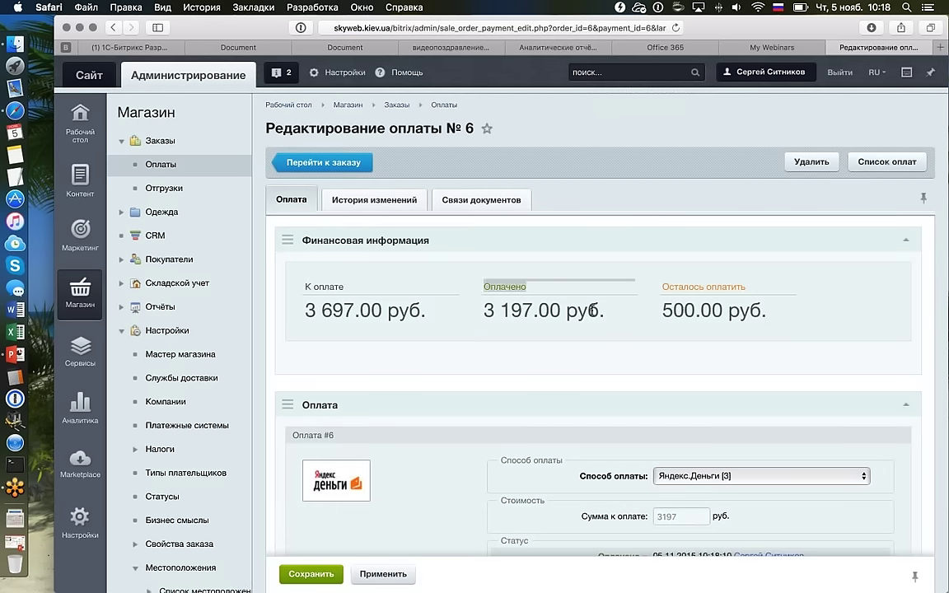
triple_click(657, 283)
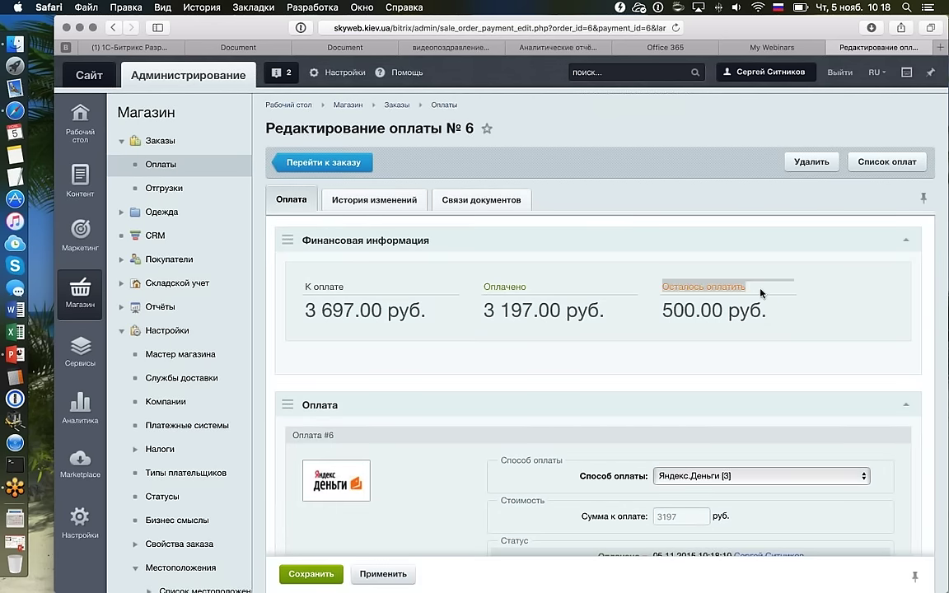
click(679, 303)
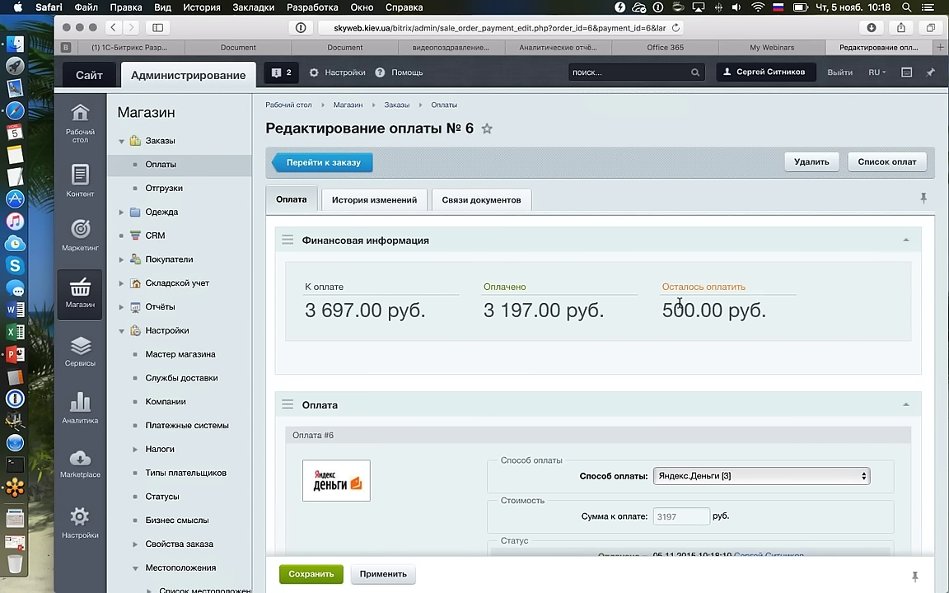
scroll(679, 303, down, 2)
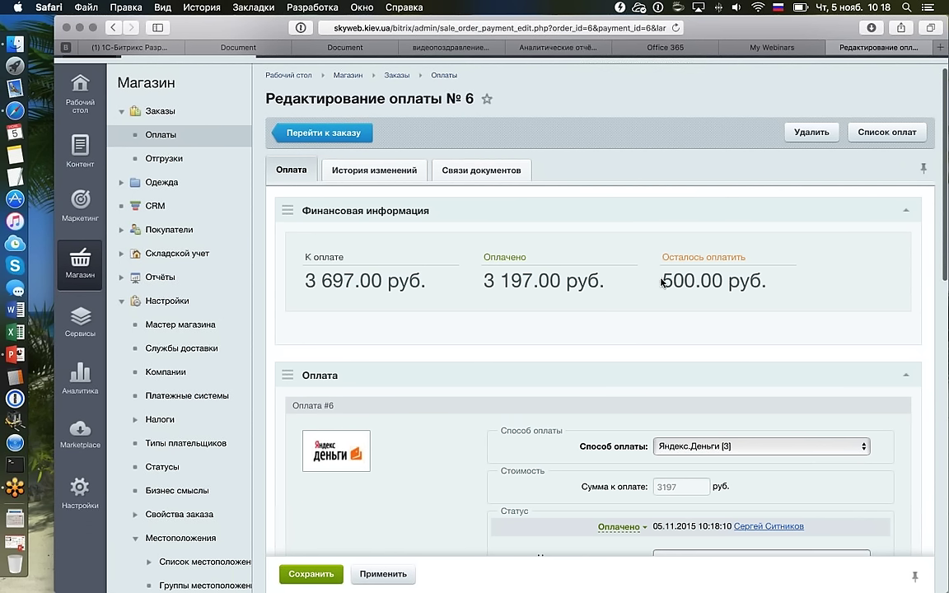
drag(663, 282, 696, 289)
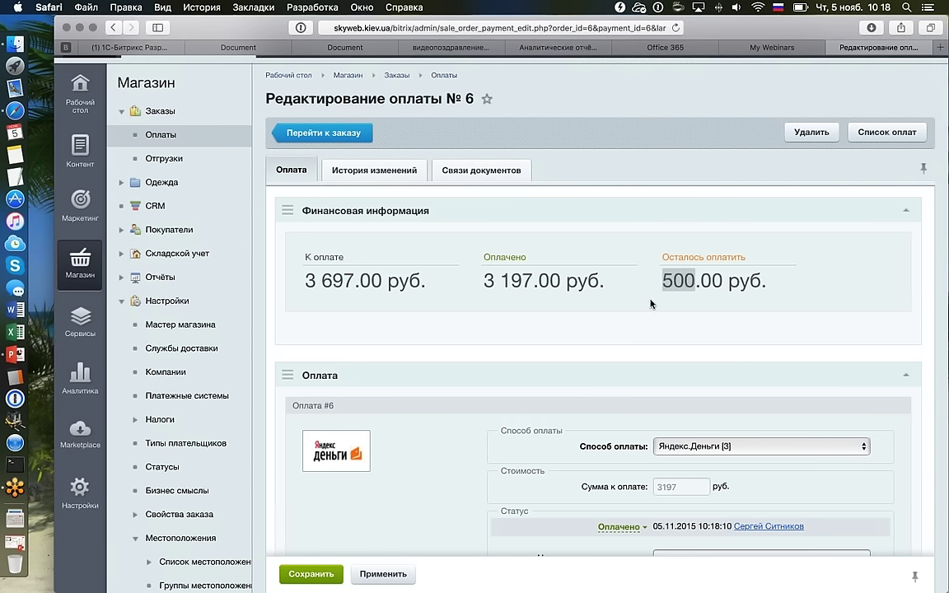
scroll(651, 304, down, 3)
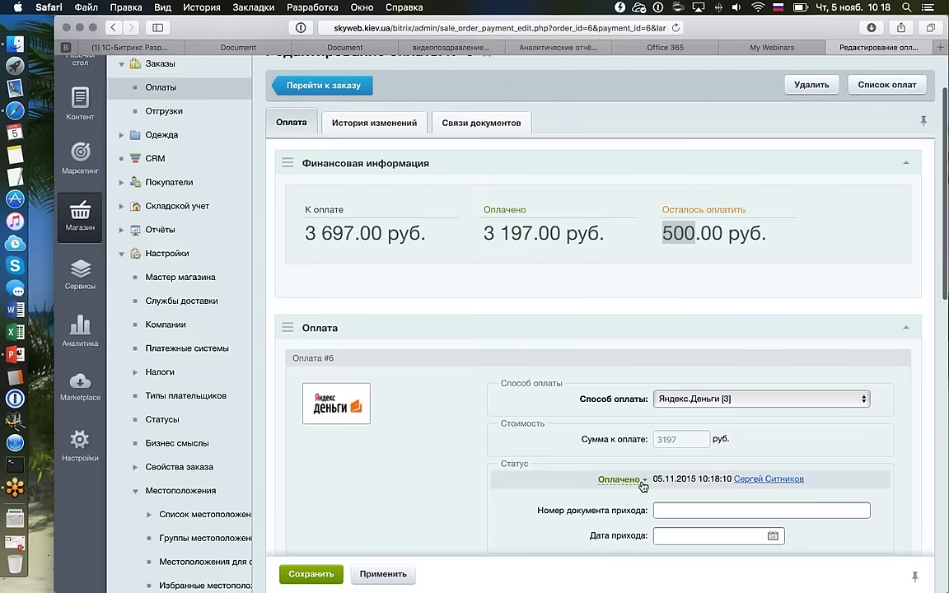
scroll(642, 486, up, 1)
scroll(642, 486, up, 1)
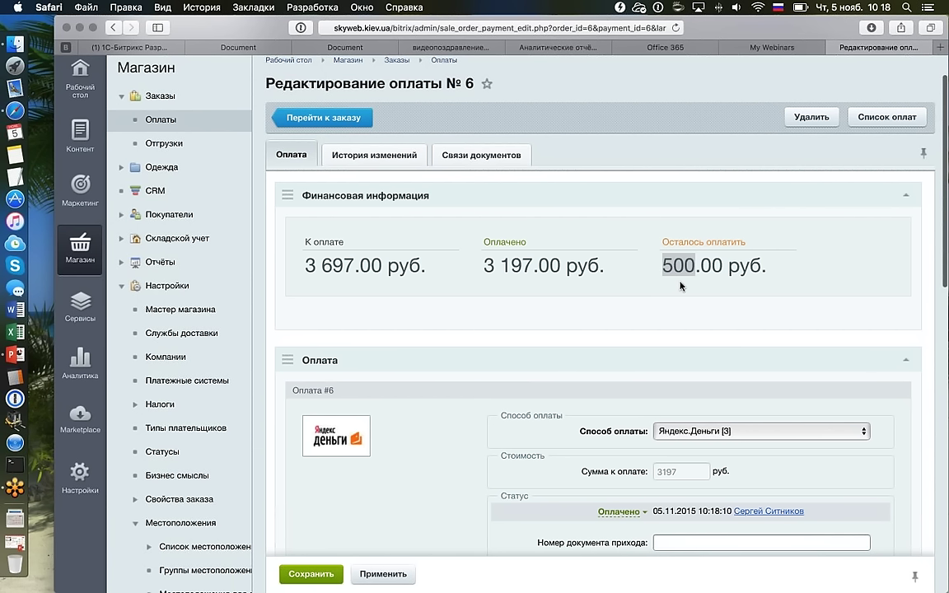
drag(662, 265, 687, 282)
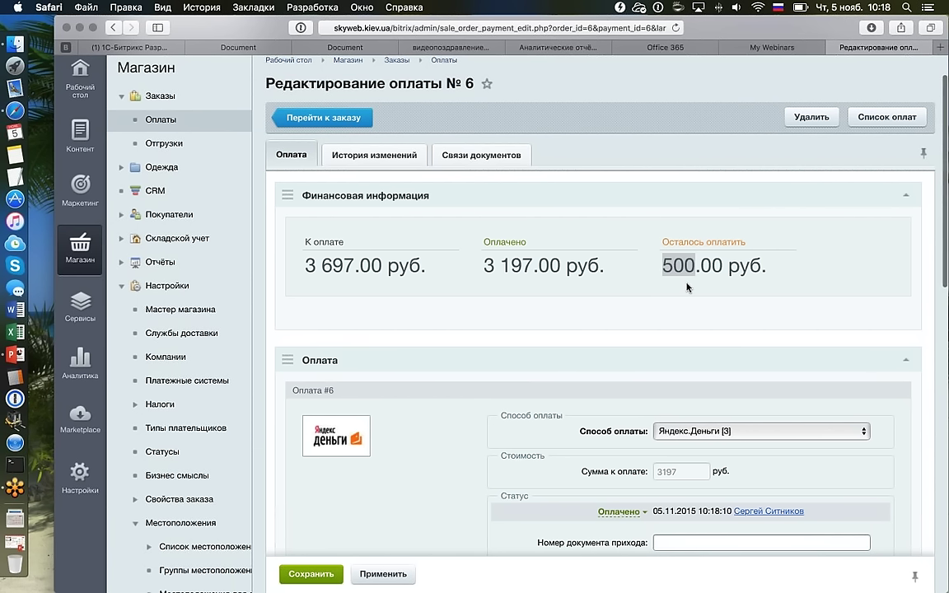
scroll(645, 359, down, 4)
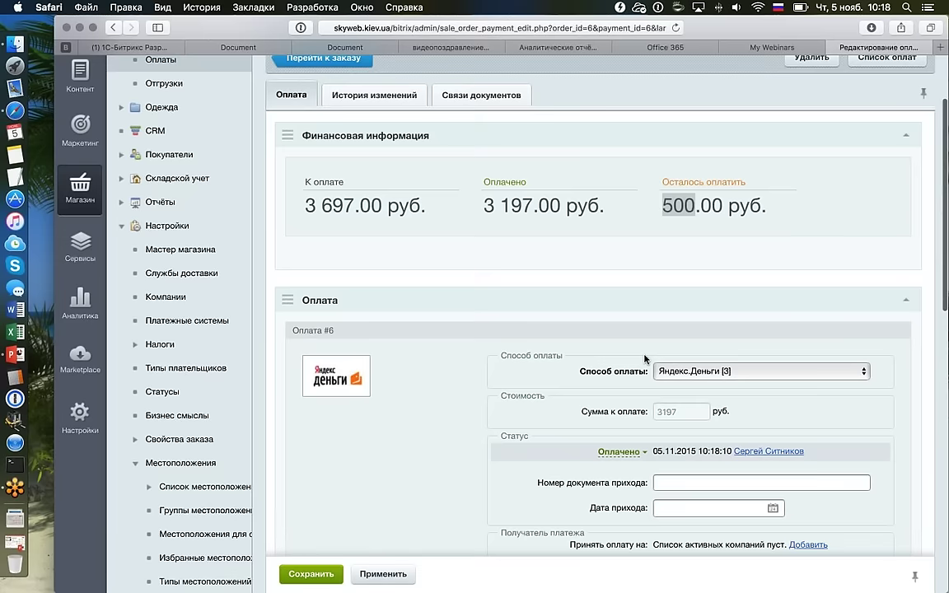
scroll(645, 359, up, 4)
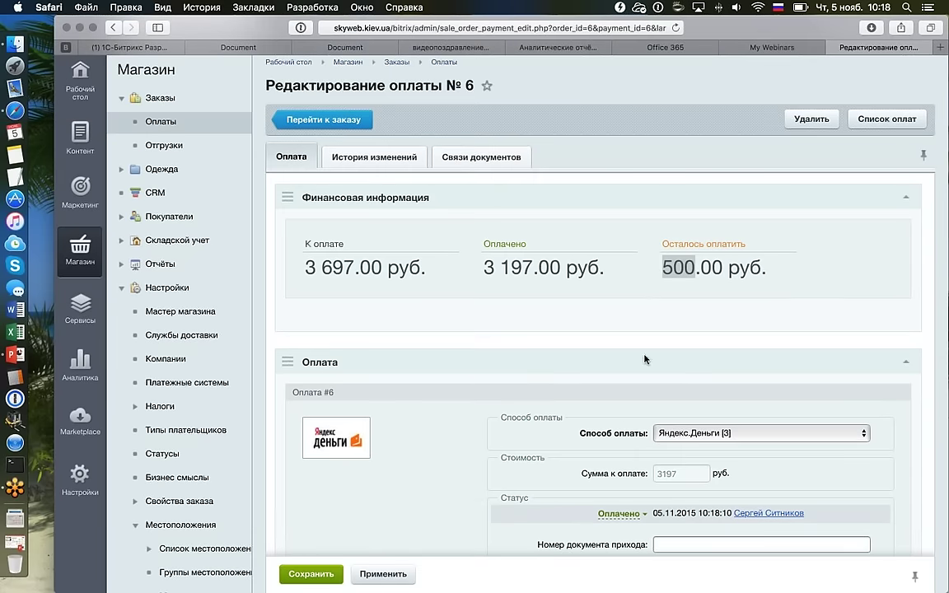
scroll(600, 383, up, 2)
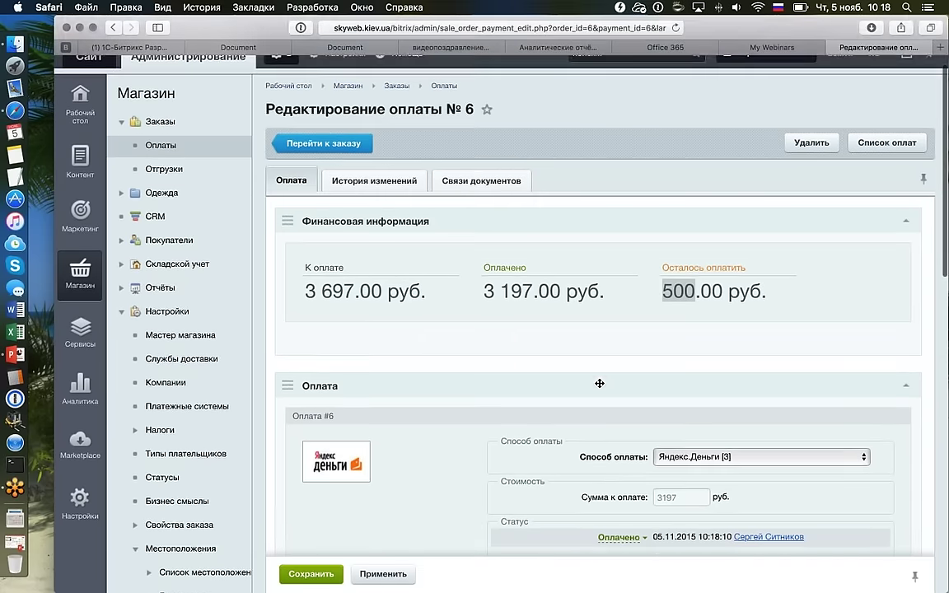
click(177, 170)
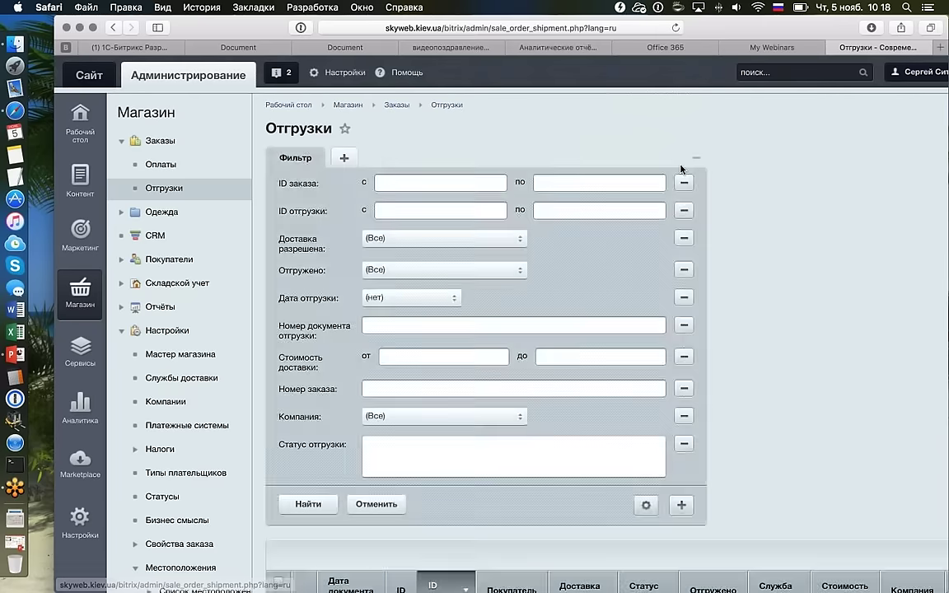
Open order 6's shipment №2 from the shipments list.
click(681, 163)
scroll(682, 170, down, 2)
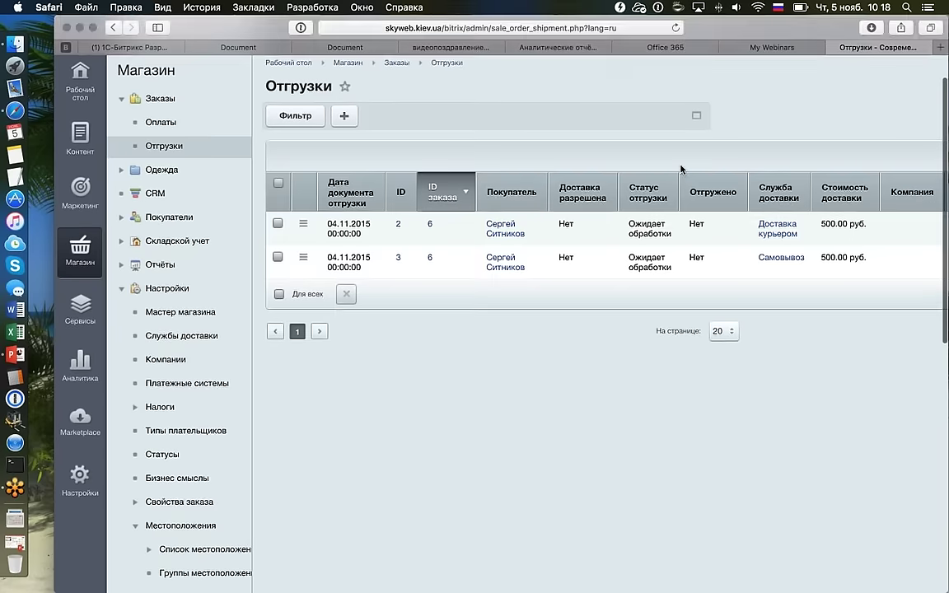
double_click(484, 241)
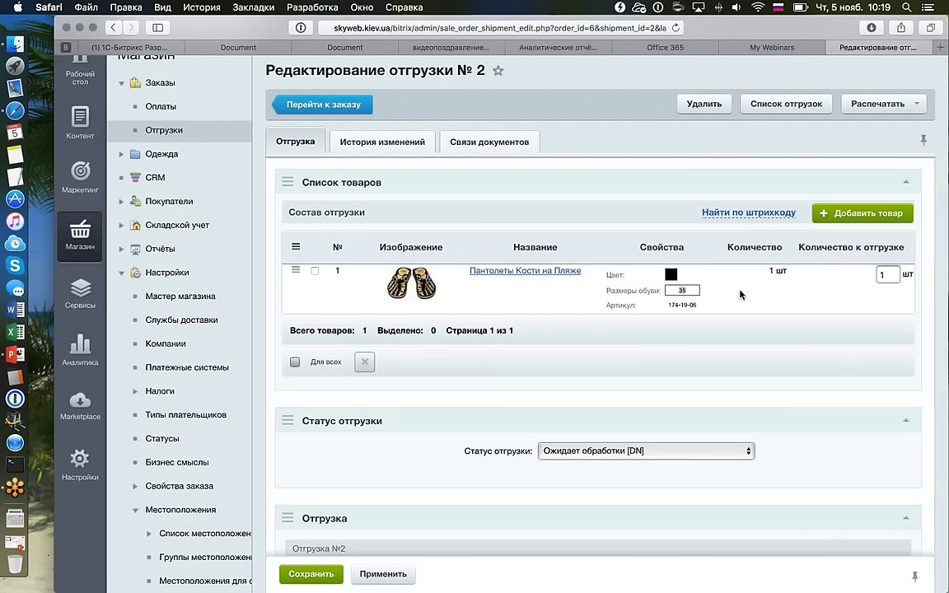
Keep shipment status Ожидает обработки [DN] and show the Служба доставки options.
scroll(665, 260, down, 4)
click(560, 315)
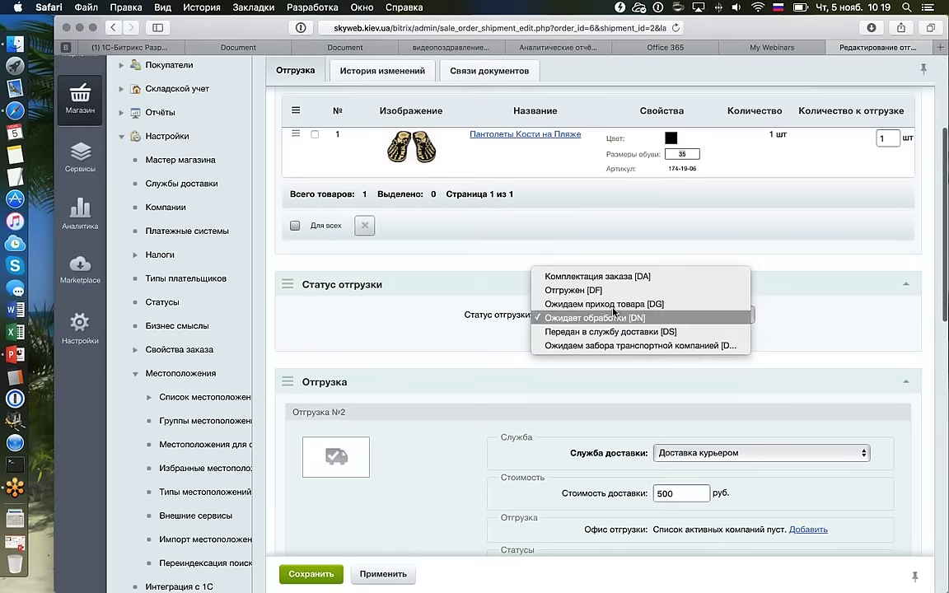
click(463, 314)
scroll(465, 321, down, 1)
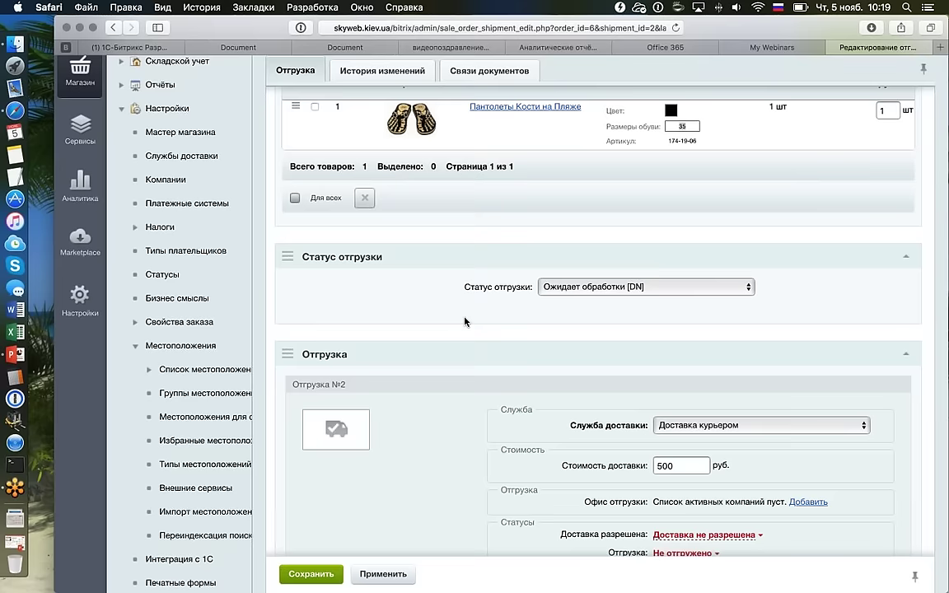
scroll(464, 321, down, 1)
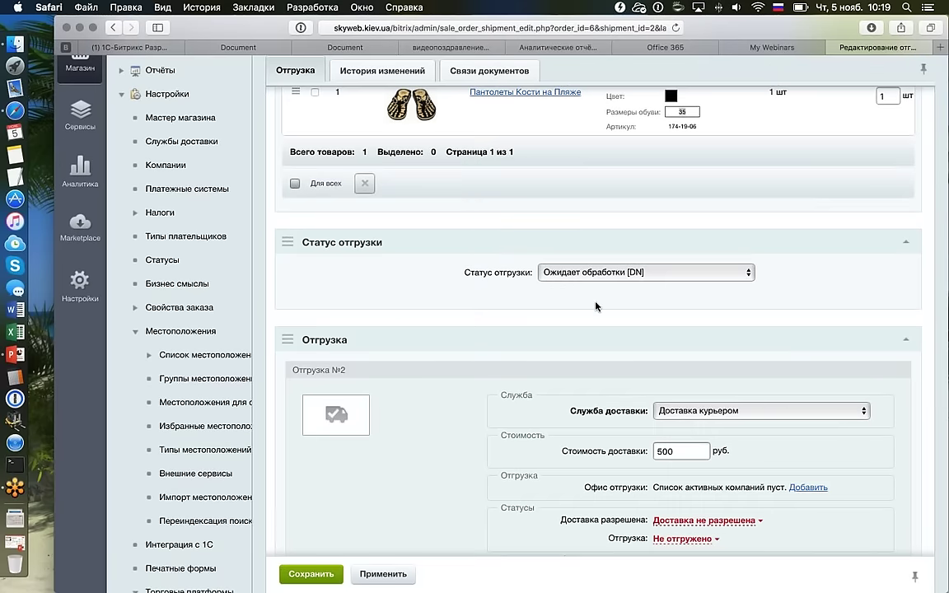
scroll(597, 306, down, 4)
click(696, 227)
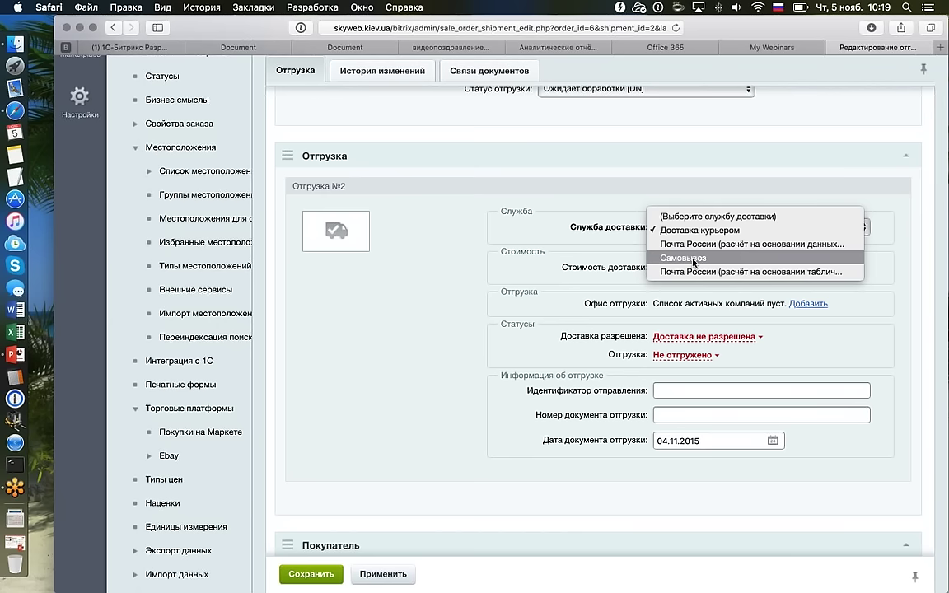
Change shipment No. 2's delivery service from courier to Самовывоз.
click(625, 252)
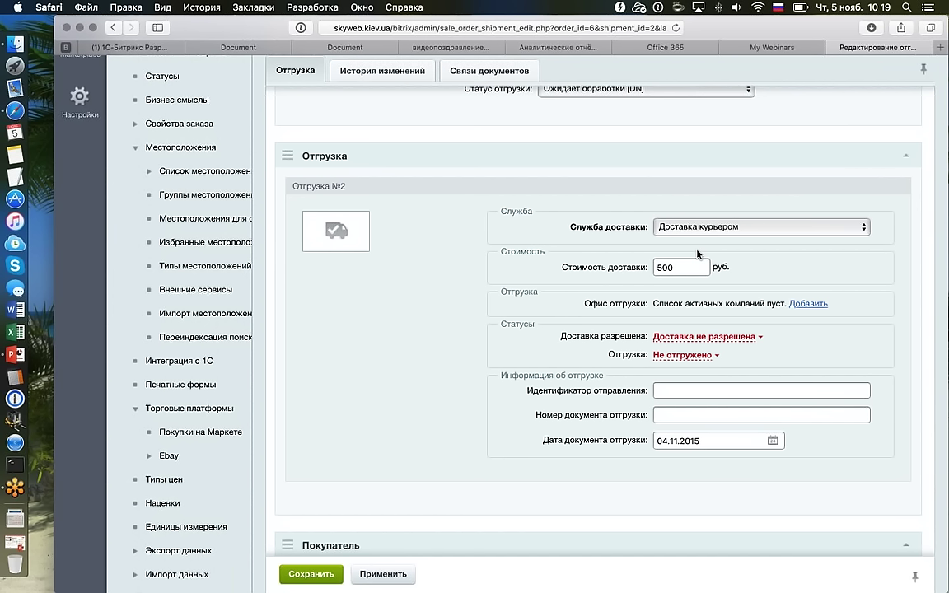
click(667, 388)
click(739, 408)
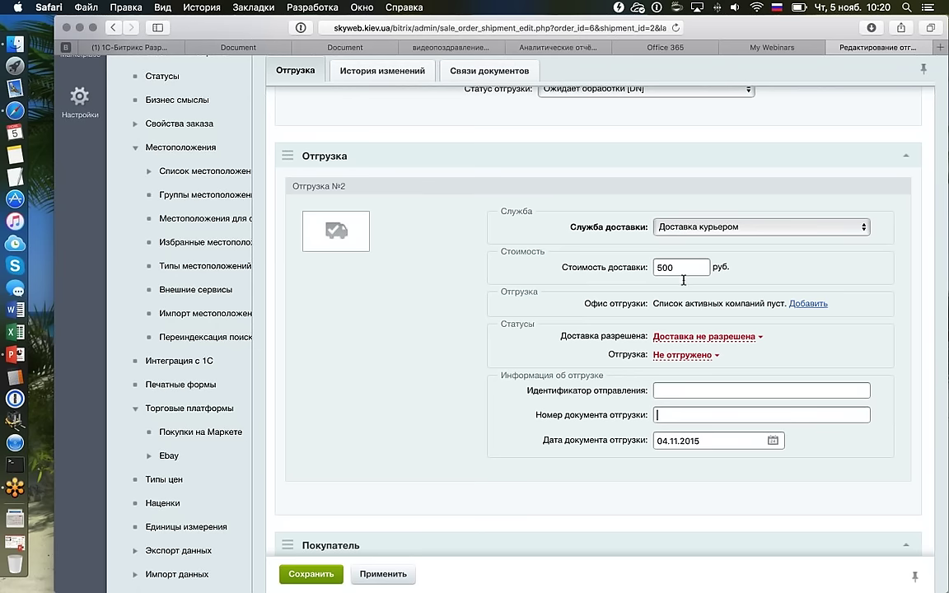
click(660, 228)
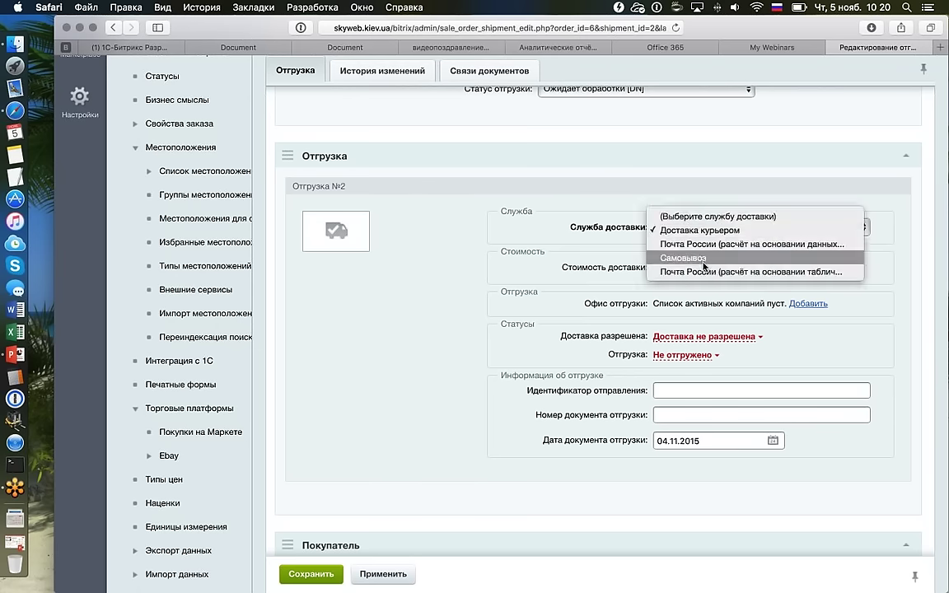
click(705, 230)
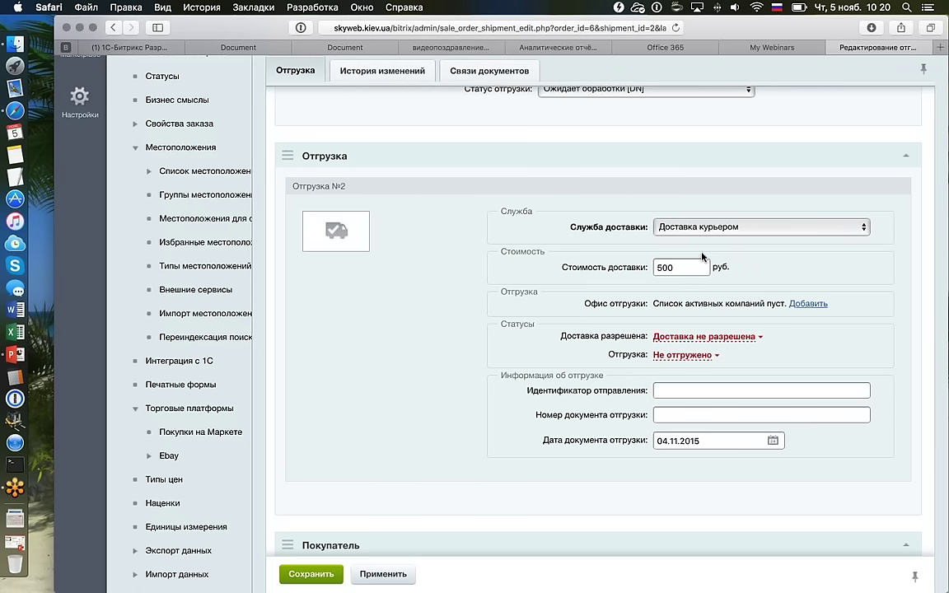
key(Down)
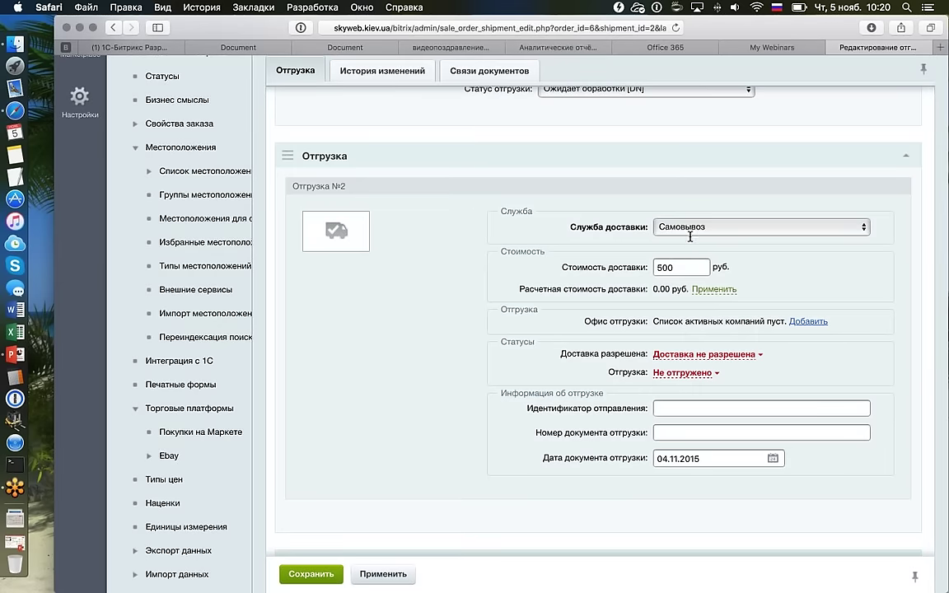
Go from the shipment to order No. 6 via Перейти к заказу.
scroll(659, 268, up, 3)
scroll(656, 268, up, 7)
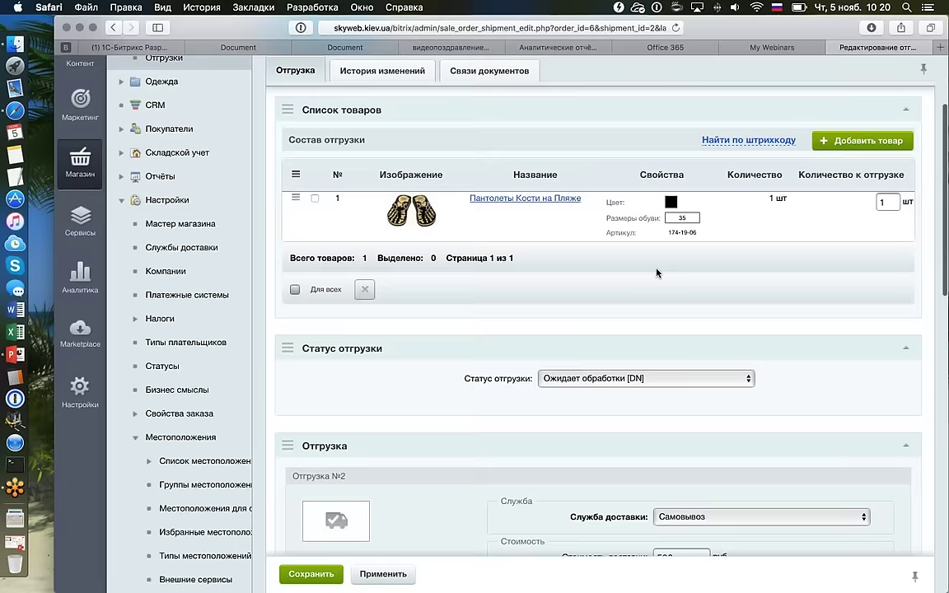
click(367, 165)
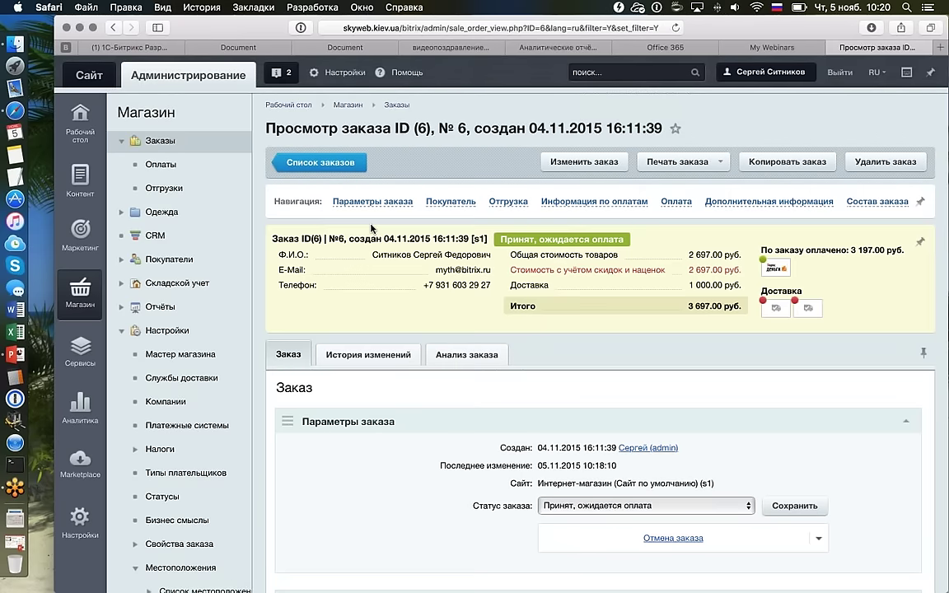
Leave order No. 6 for the Список заказов orders list.
click(322, 161)
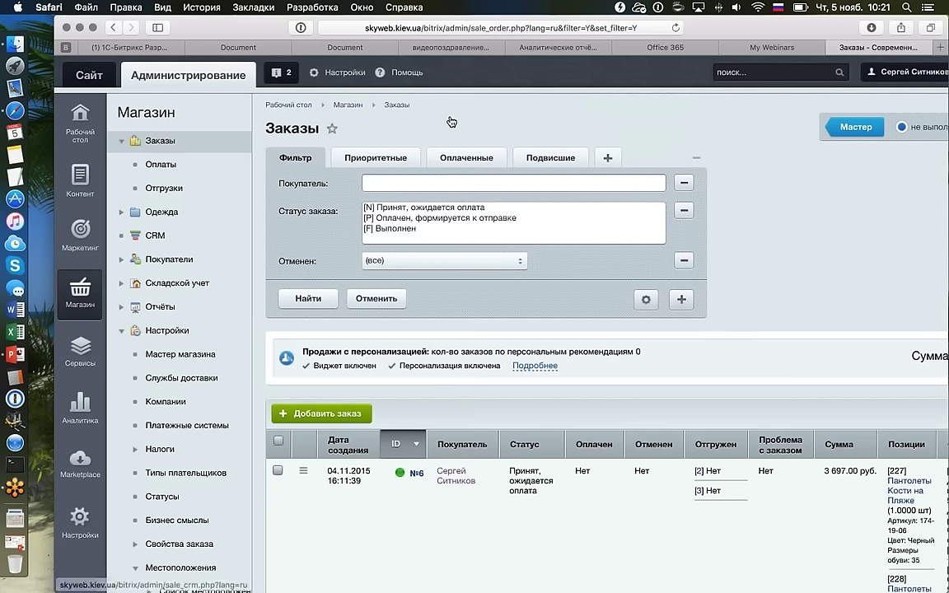
In Marketplace > Обновление платформы, Дополнительно, switch updates to stable versions only.
scroll(85, 453, down, 1)
click(86, 452)
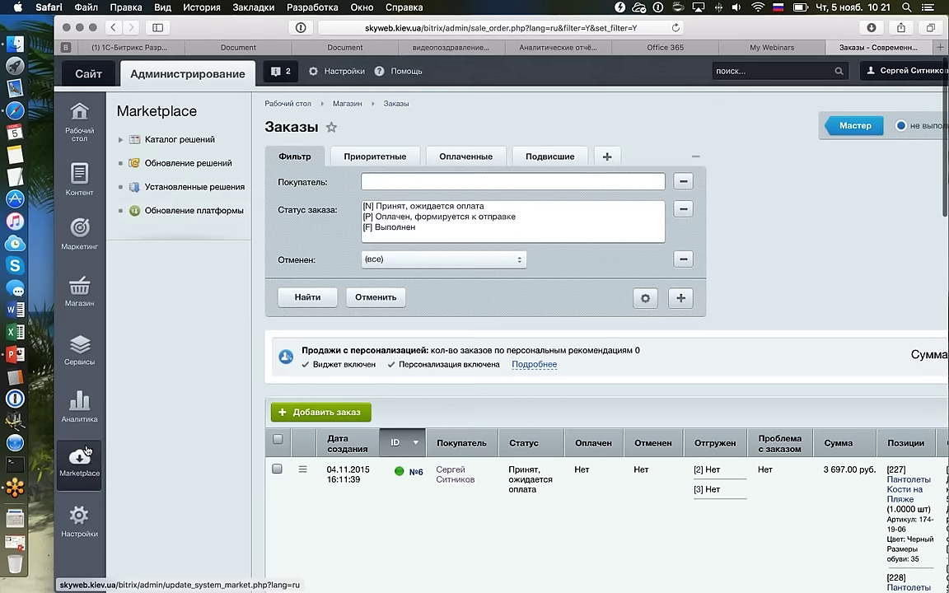
click(177, 211)
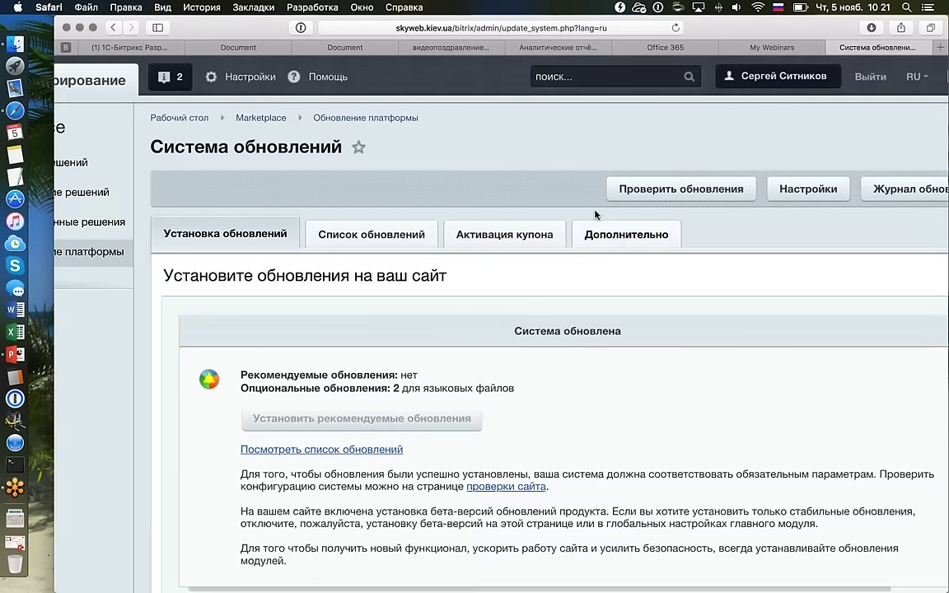
click(629, 191)
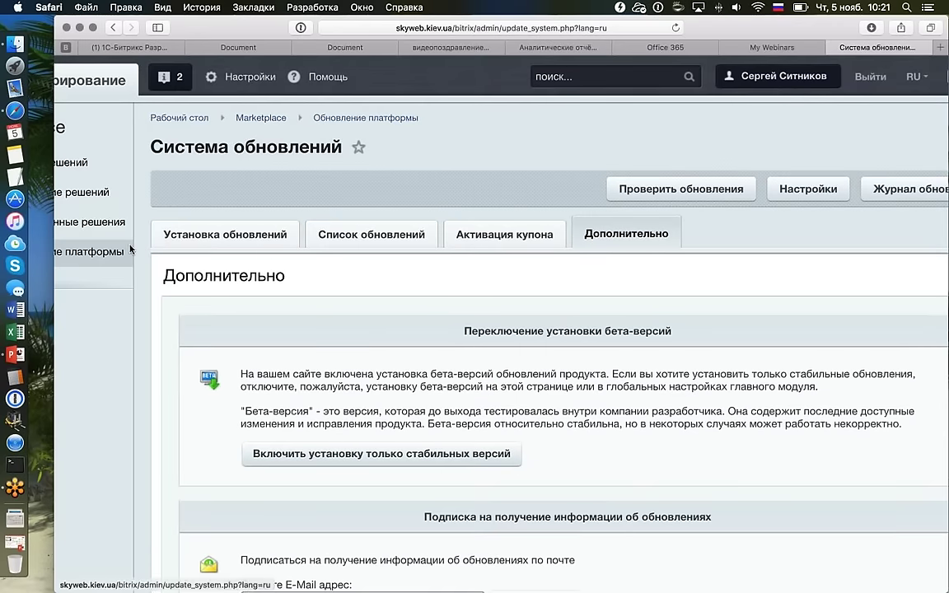
scroll(429, 294, down, 4)
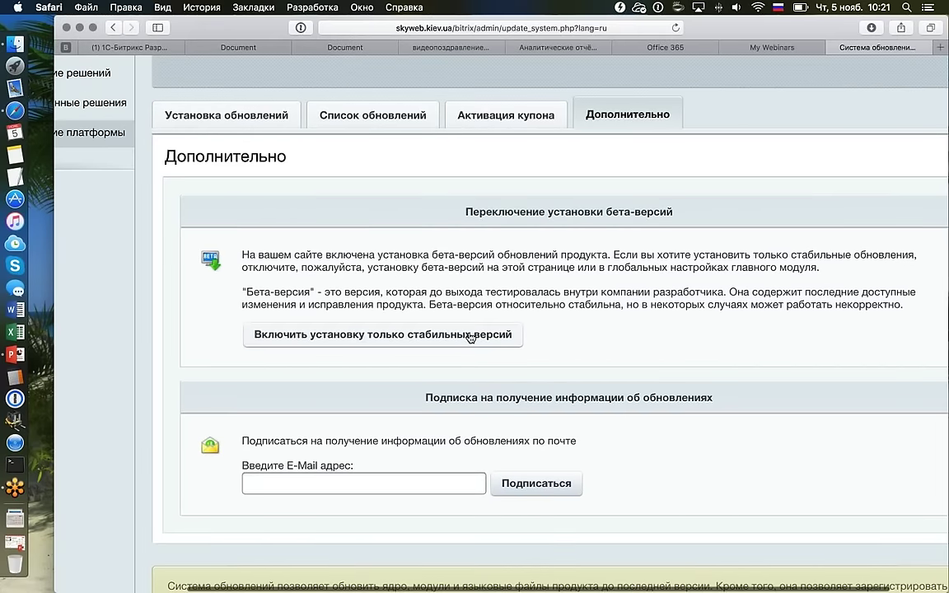
click(498, 340)
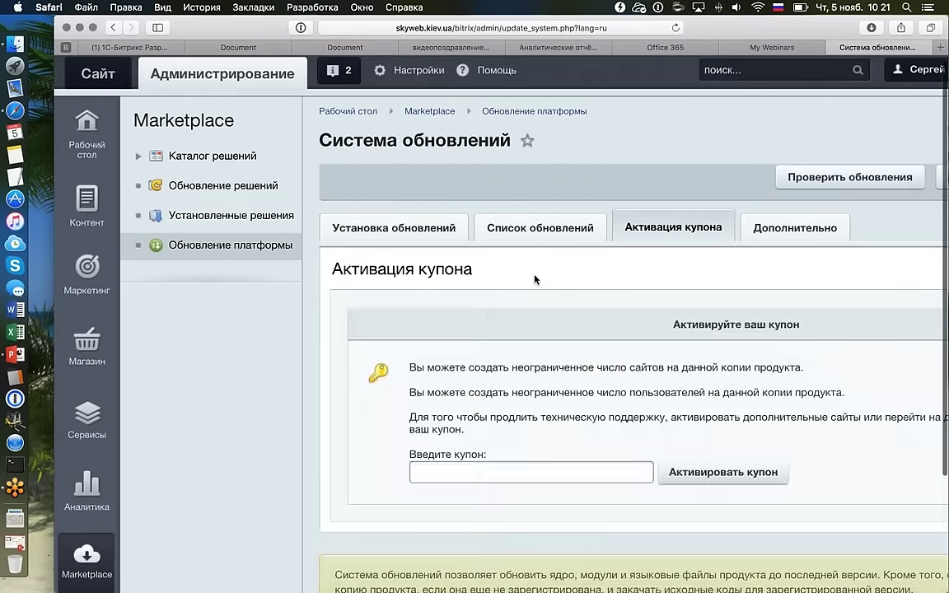
Turn beta-version update installation back on.
scroll(533, 278, right, 5)
key(super+minus)
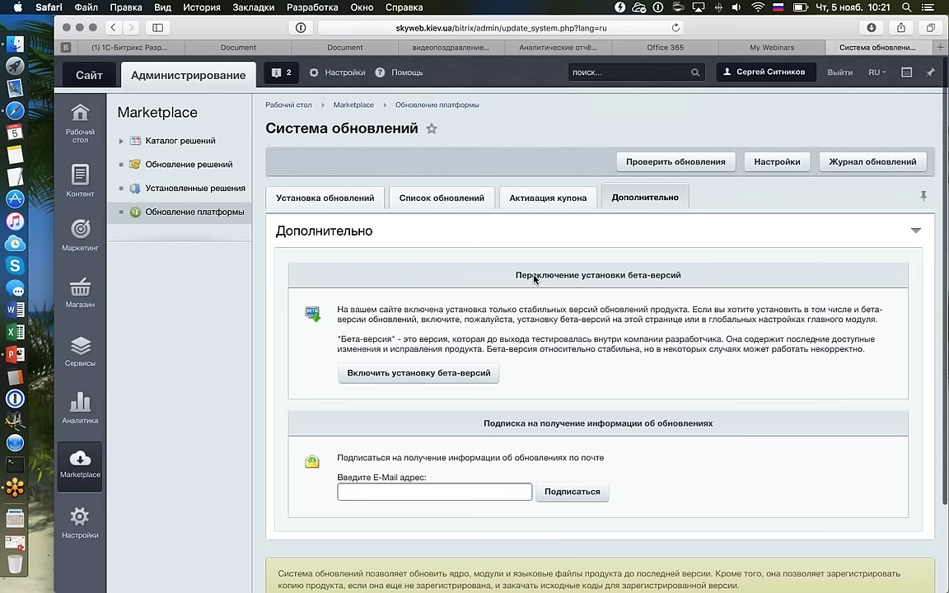
click(490, 374)
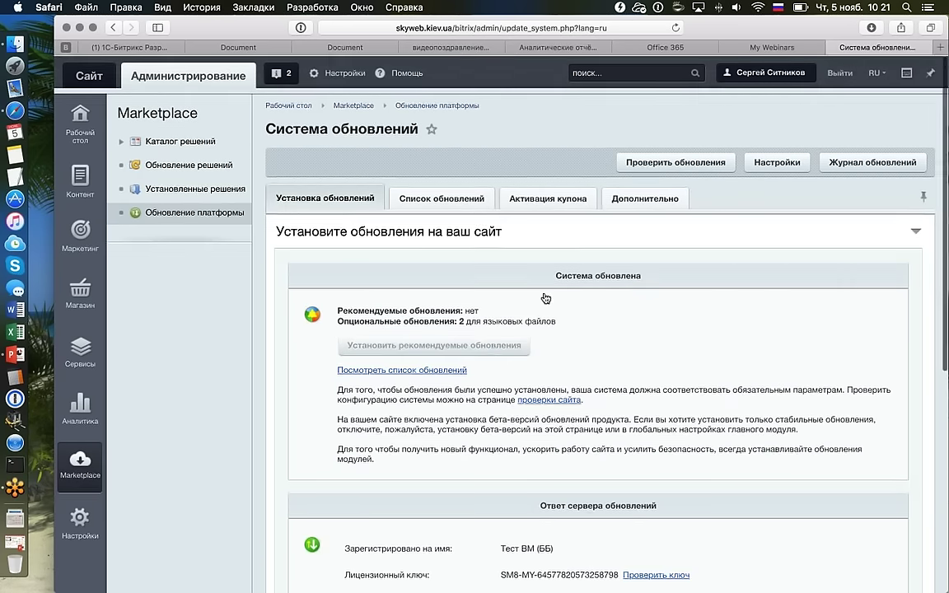
Review the two optional language-file updates, then go back to Магазин > Заказы.
click(442, 198)
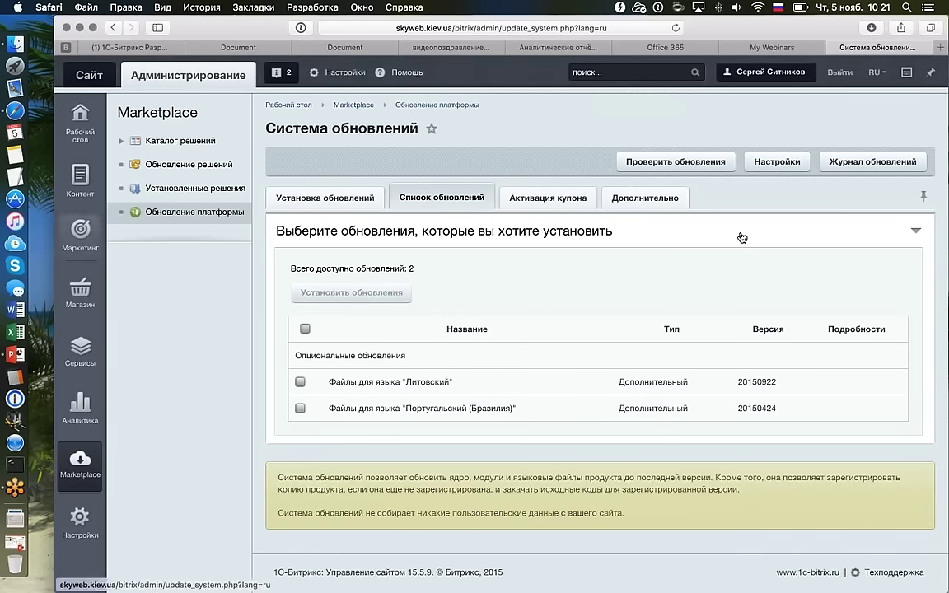
mouse_move(80, 293)
click(160, 141)
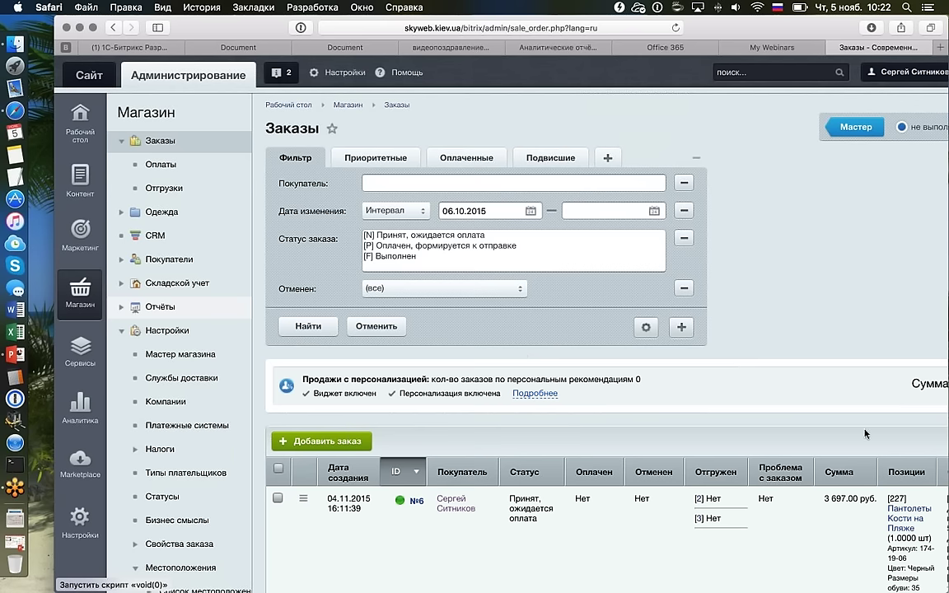
scroll(128, 247, down, 1)
click(127, 247)
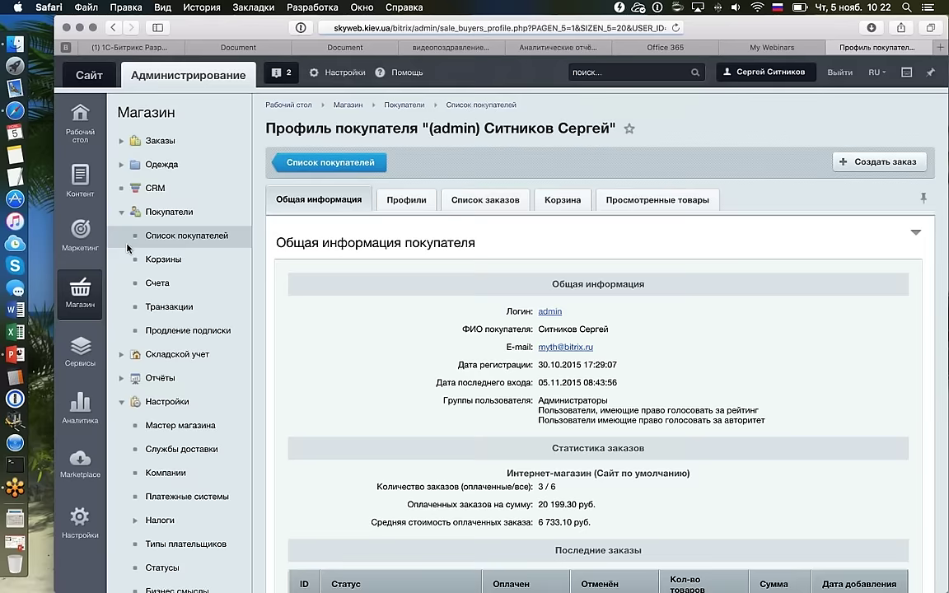
scroll(496, 407, down, 4)
scroll(495, 407, up, 4)
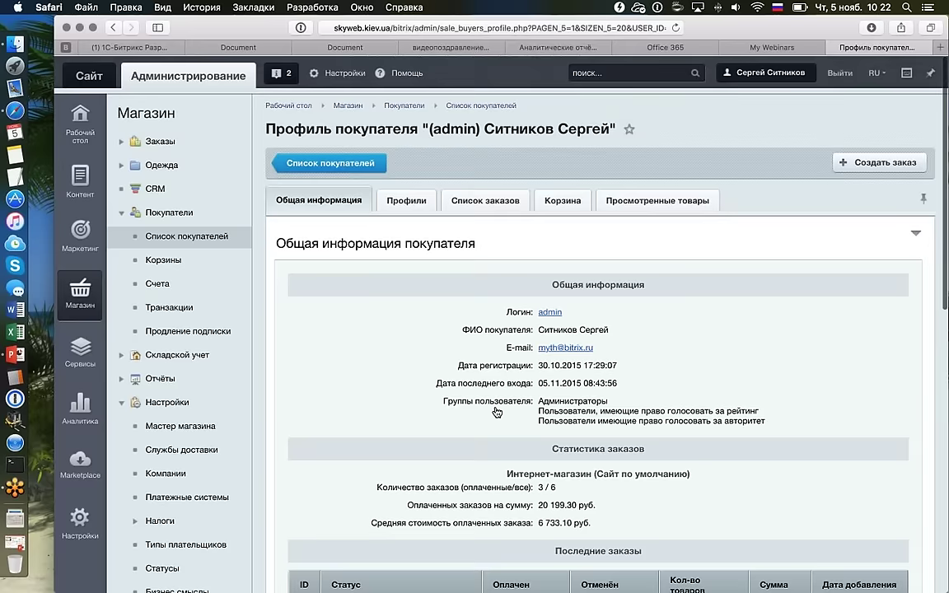
click(160, 140)
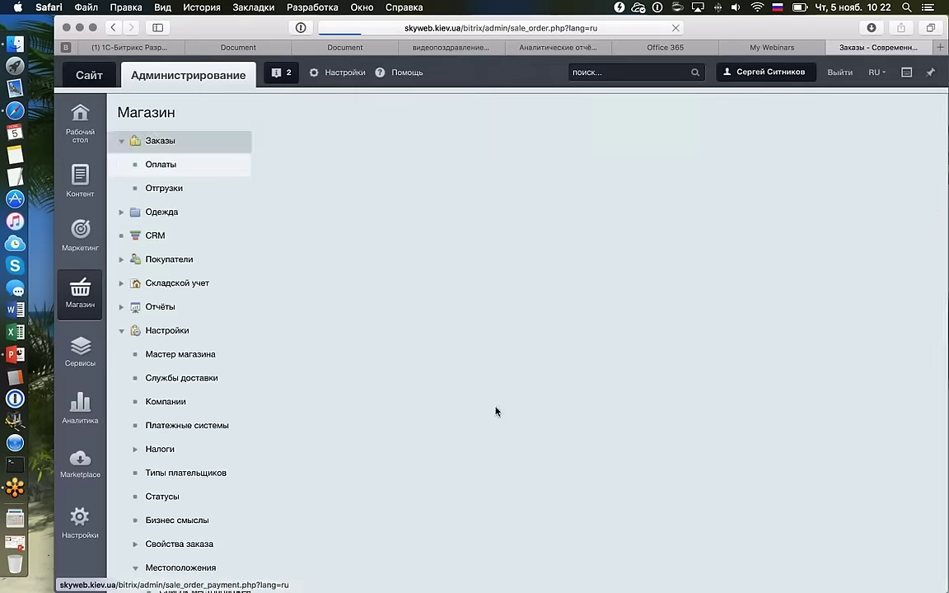
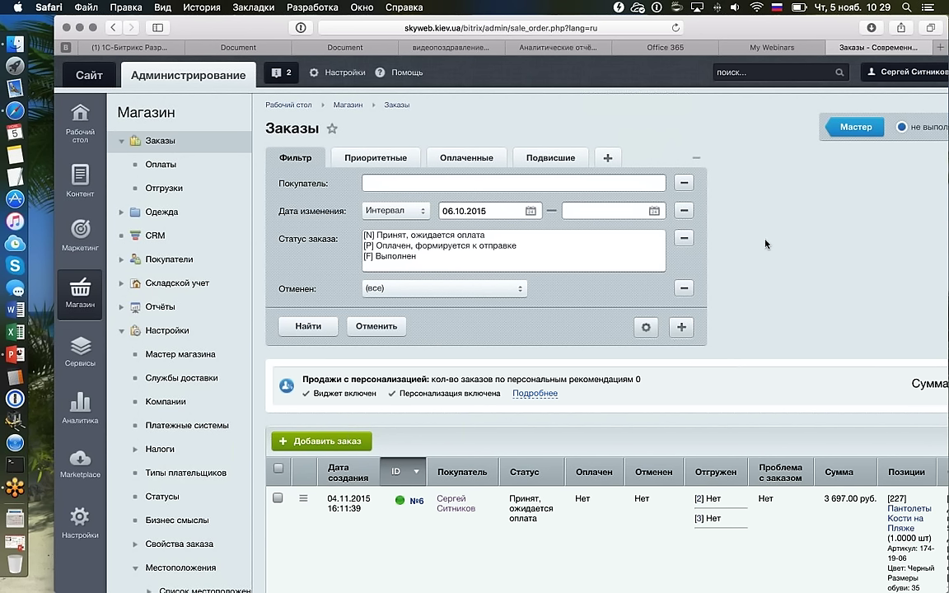
Hide the left admin menu on the Заказы list to reveal the Отгрузки and Оплаты columns.
scroll(795, 242, down, 2)
scroll(794, 241, up, 3)
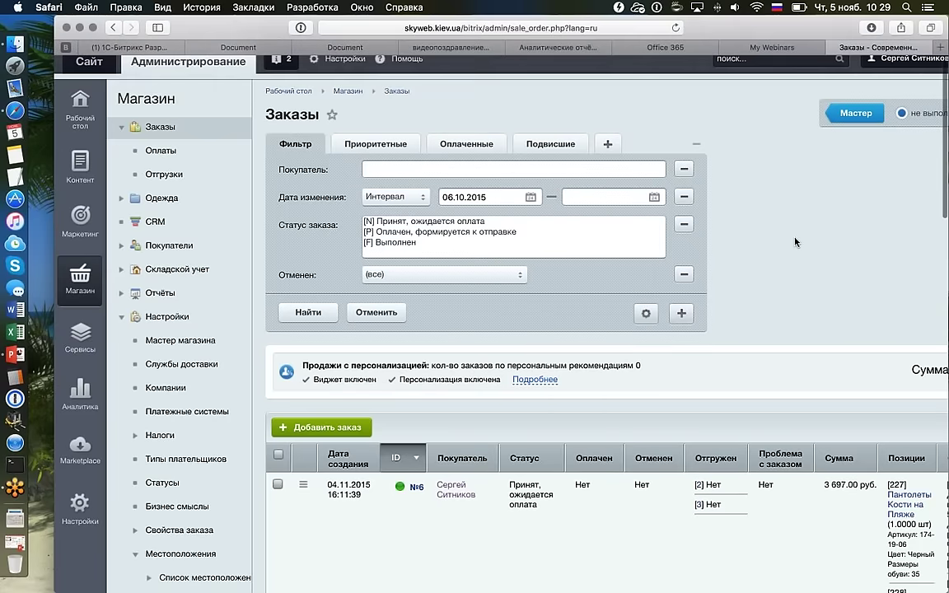
scroll(795, 241, down, 2)
scroll(795, 241, down, 3)
scroll(742, 251, right, 3)
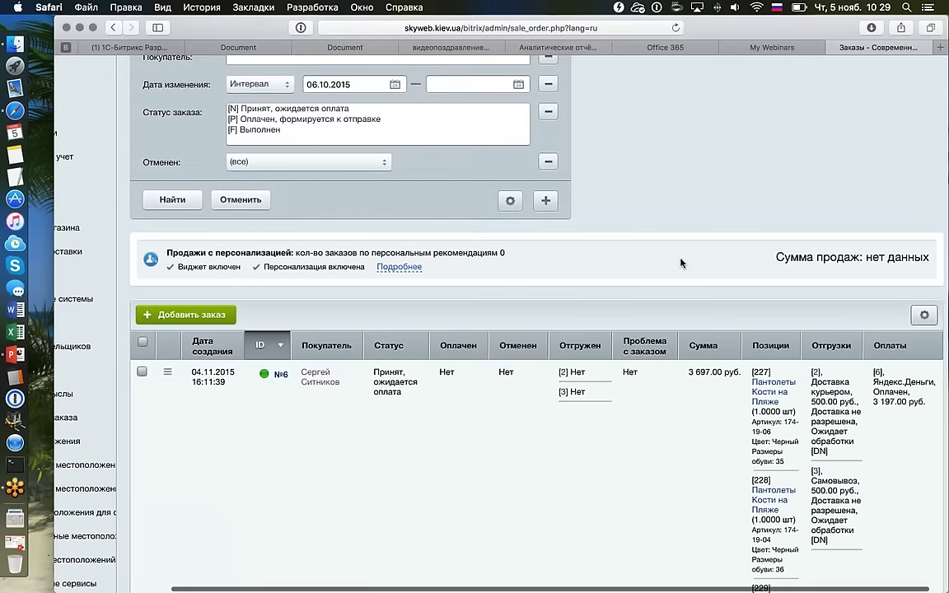
scroll(680, 263, left, 3)
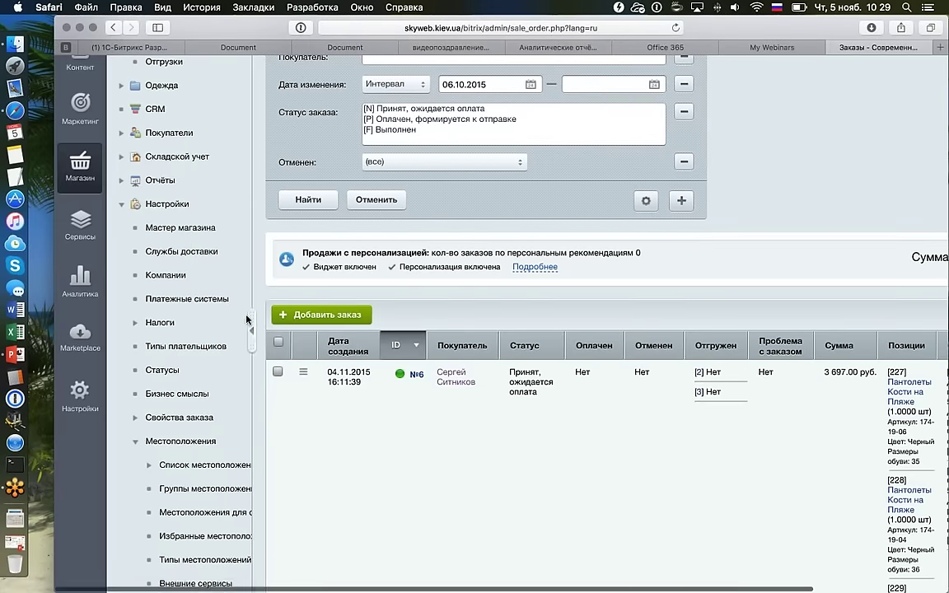
click(248, 321)
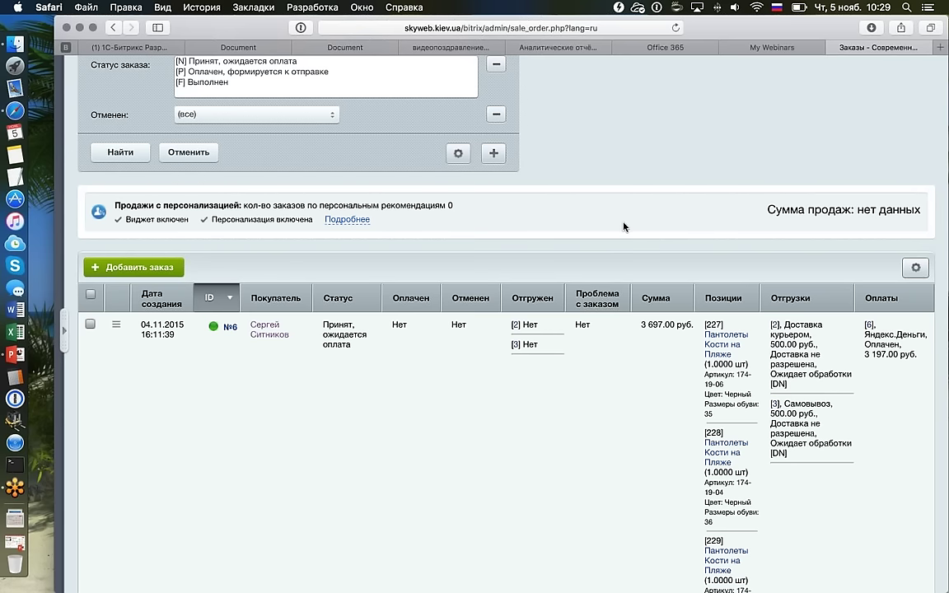
scroll(623, 225, up, 5)
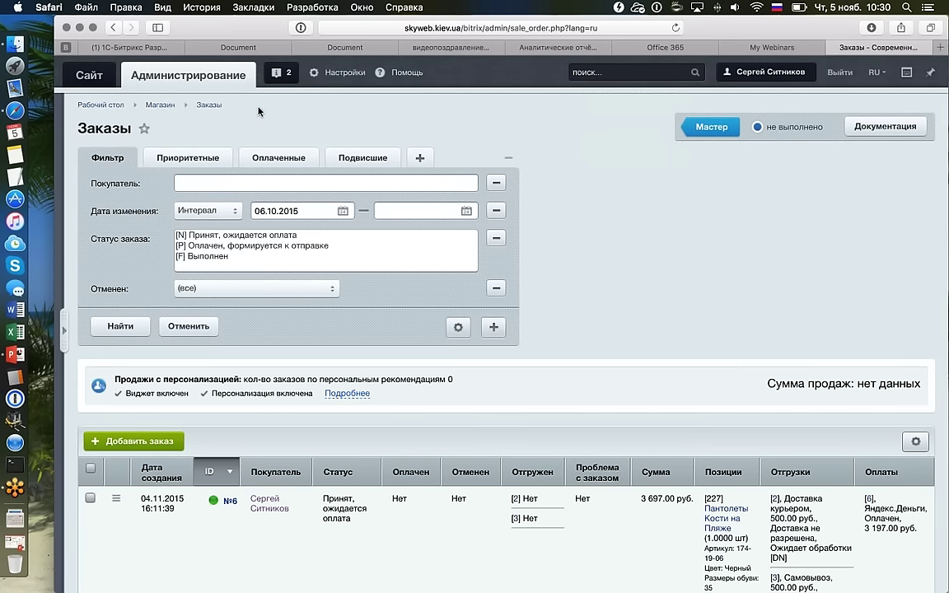
Open the public site from the Сайт header tab and look over its home page.
click(97, 79)
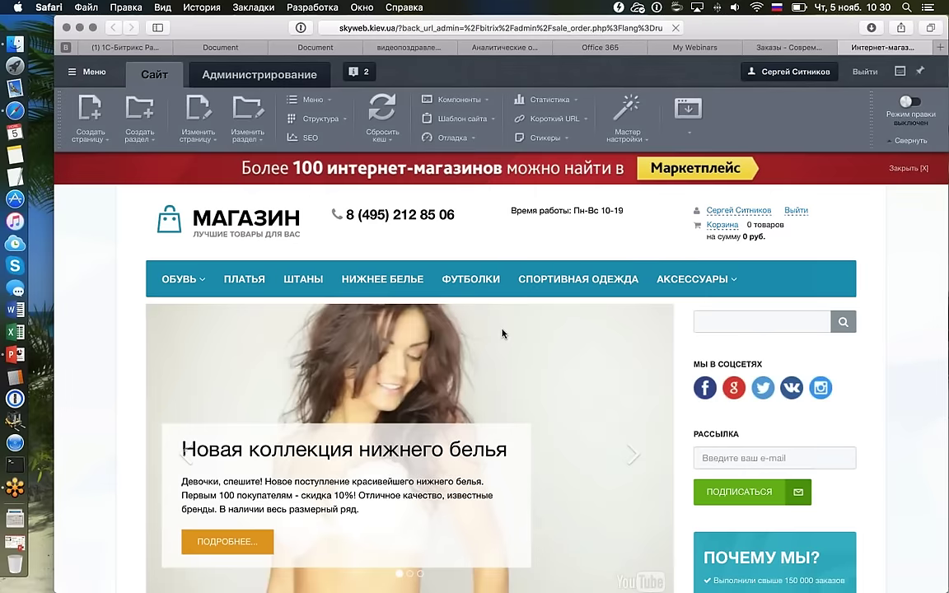
scroll(502, 333, down, 10)
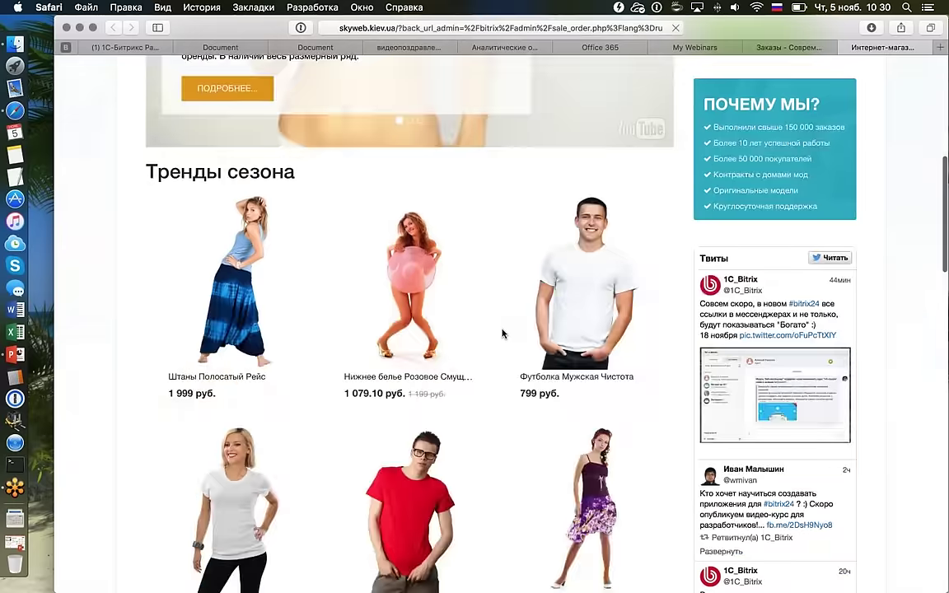
scroll(503, 333, down, 15)
scroll(502, 333, up, 8)
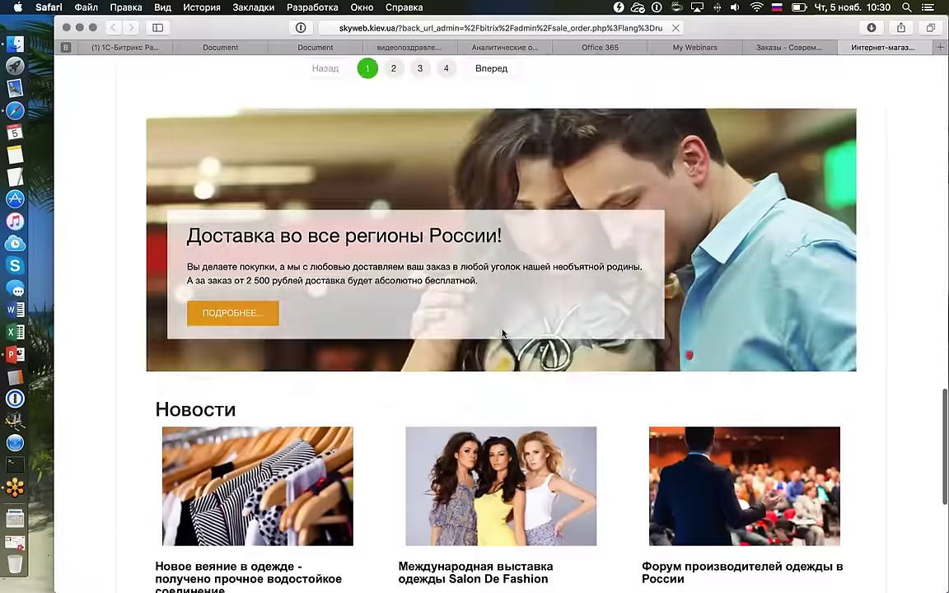
scroll(503, 333, up, 2)
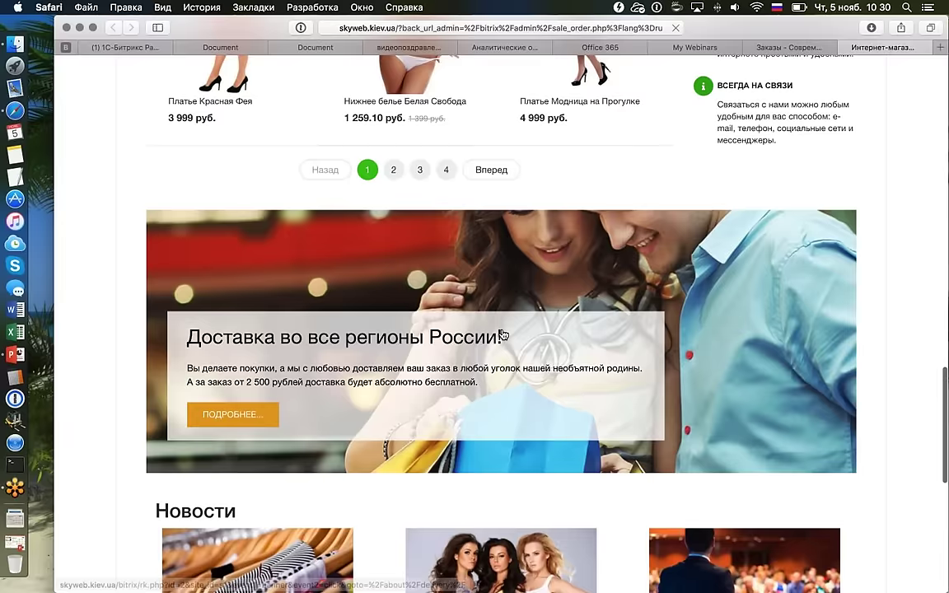
scroll(502, 334, down, 3)
scroll(502, 334, up, 4)
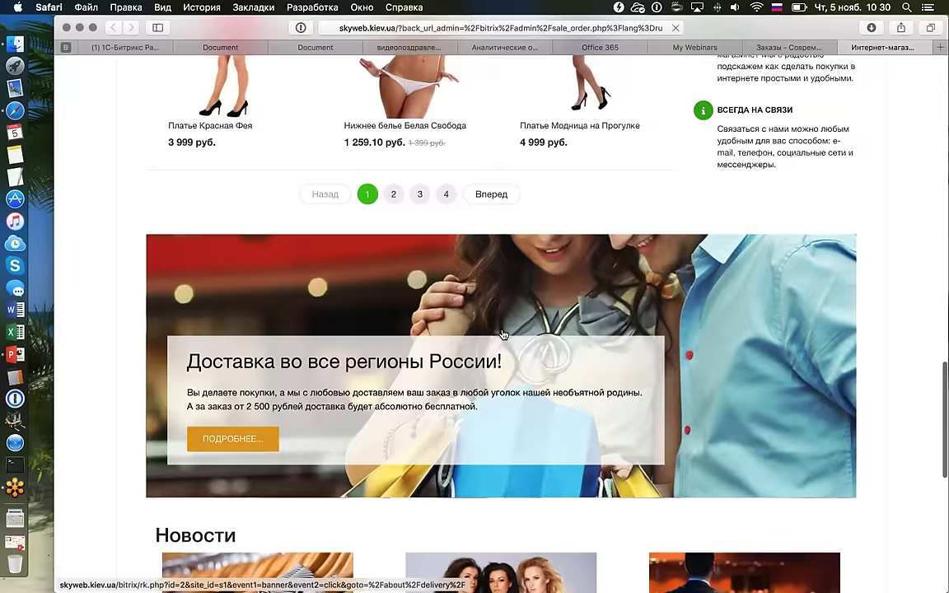
scroll(503, 334, up, 10)
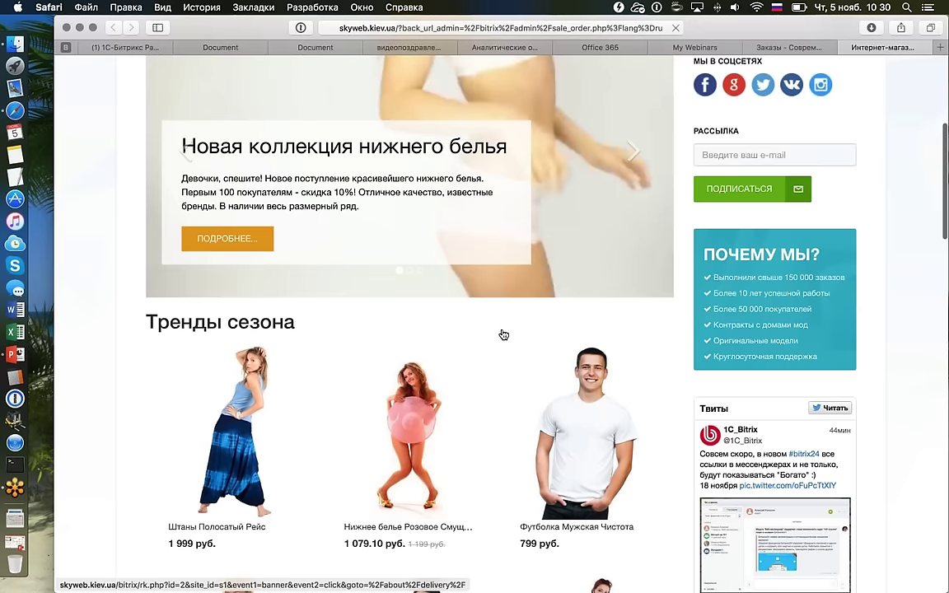
scroll(503, 334, up, 4)
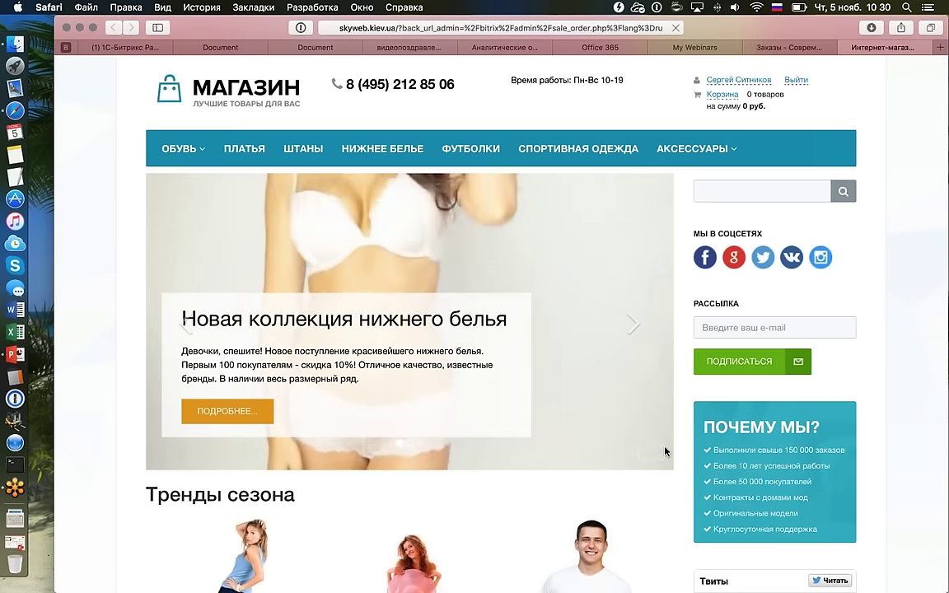
Flip the storefront banner carousel through its slides, ending on the shoe collection slide.
click(630, 325)
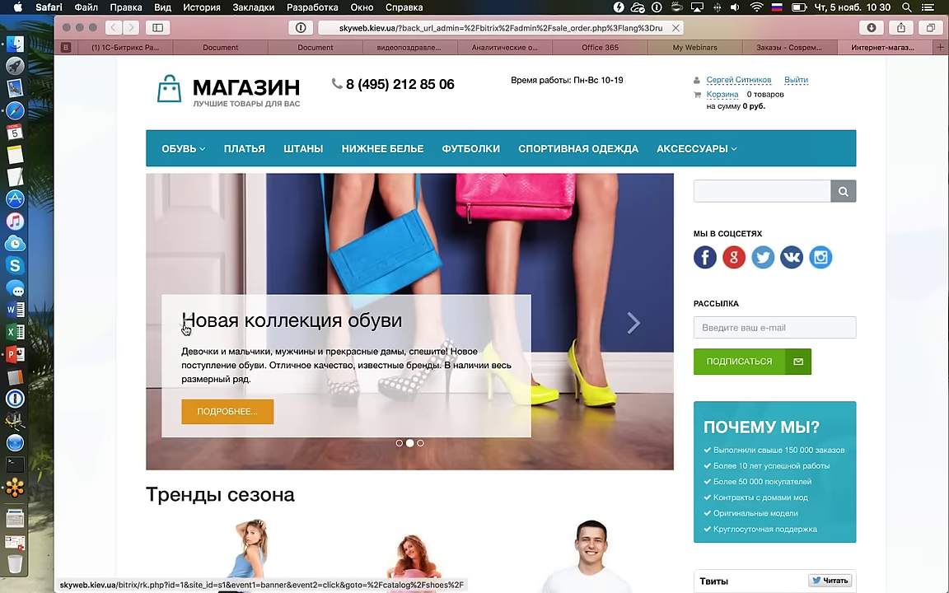
click(185, 330)
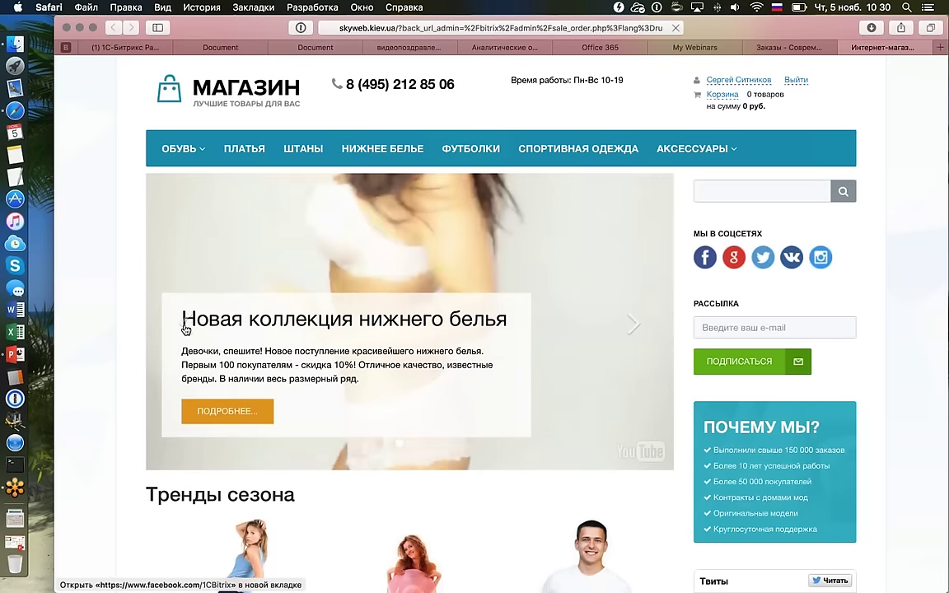
click(631, 326)
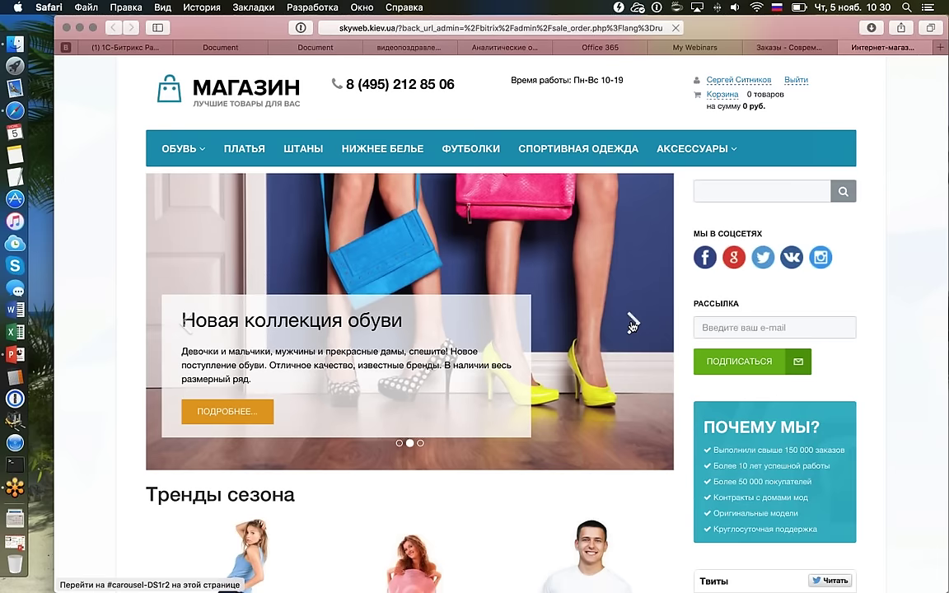
scroll(632, 325, down, 1)
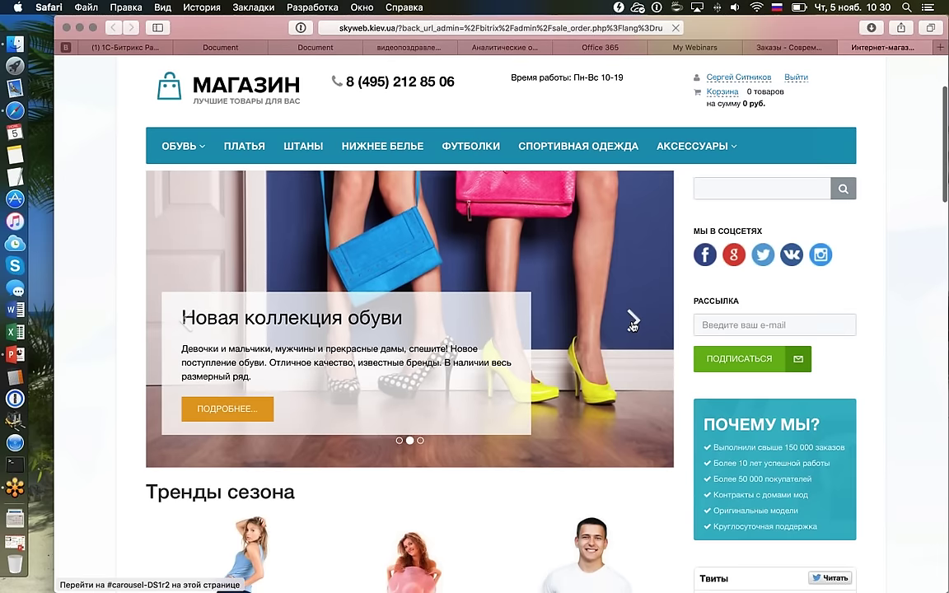
scroll(631, 325, down, 1)
click(632, 321)
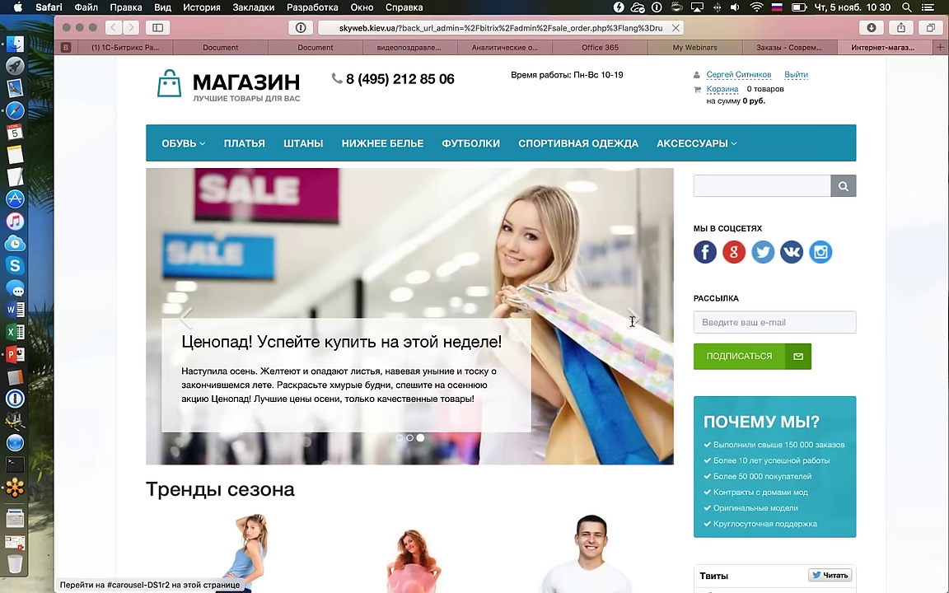
click(188, 314)
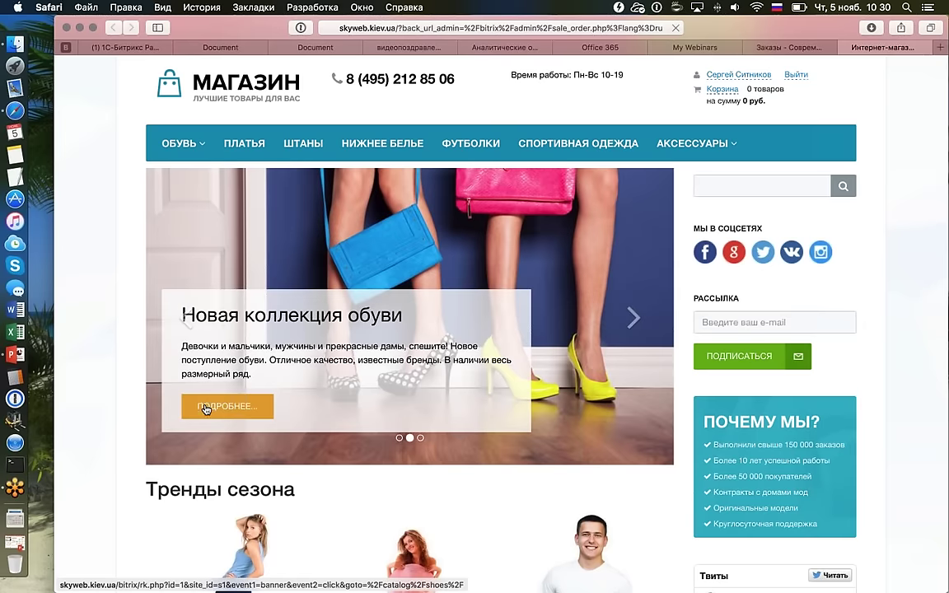
Scroll to the Тренды сезона grid showing Нижнее белье Розовое Смущенье at 1 079.10 руб.
scroll(206, 409, down, 10)
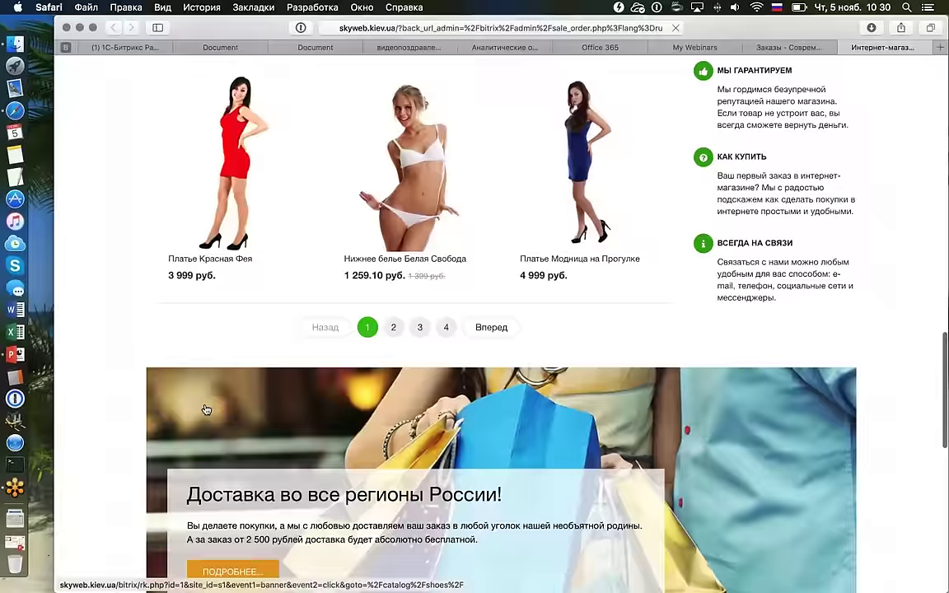
scroll(206, 409, down, 3)
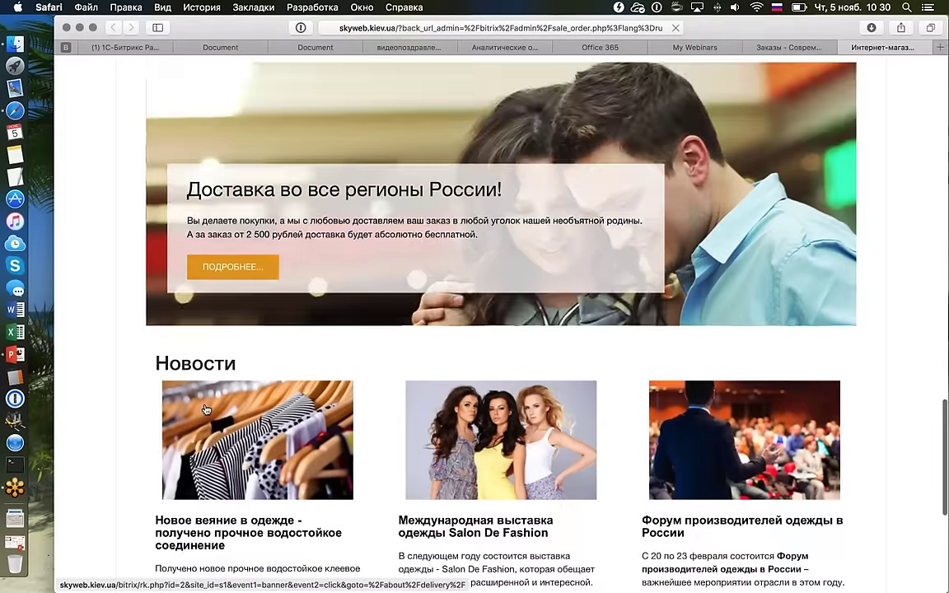
scroll(206, 409, up, 6)
scroll(206, 409, down, 3)
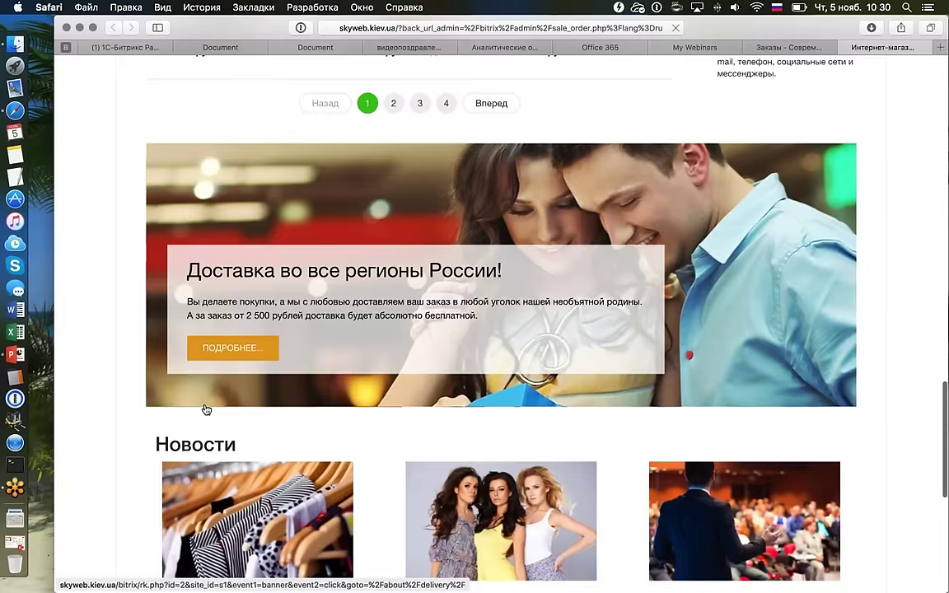
scroll(206, 410, down, 2)
scroll(206, 409, up, 6)
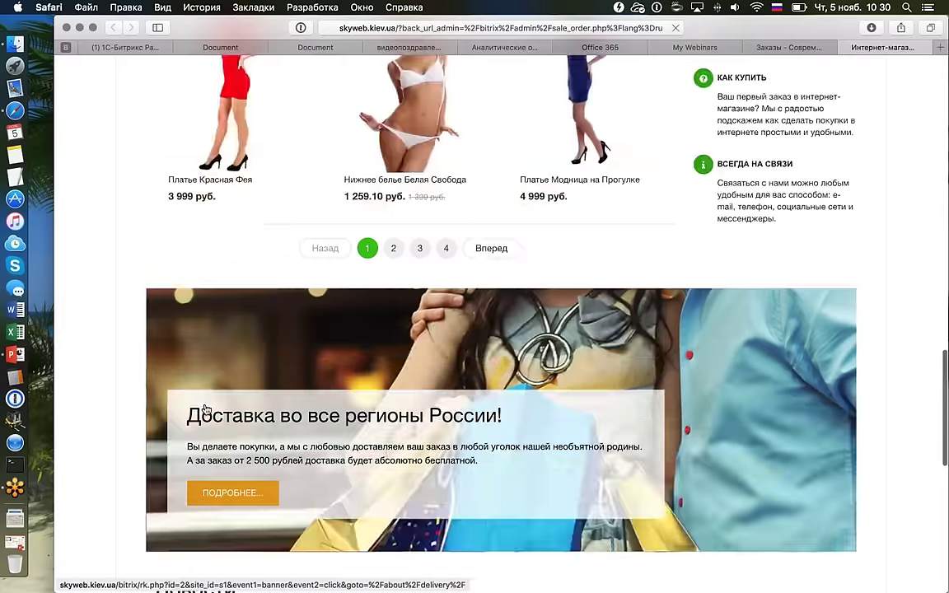
scroll(206, 409, down, 4)
scroll(206, 409, up, 10)
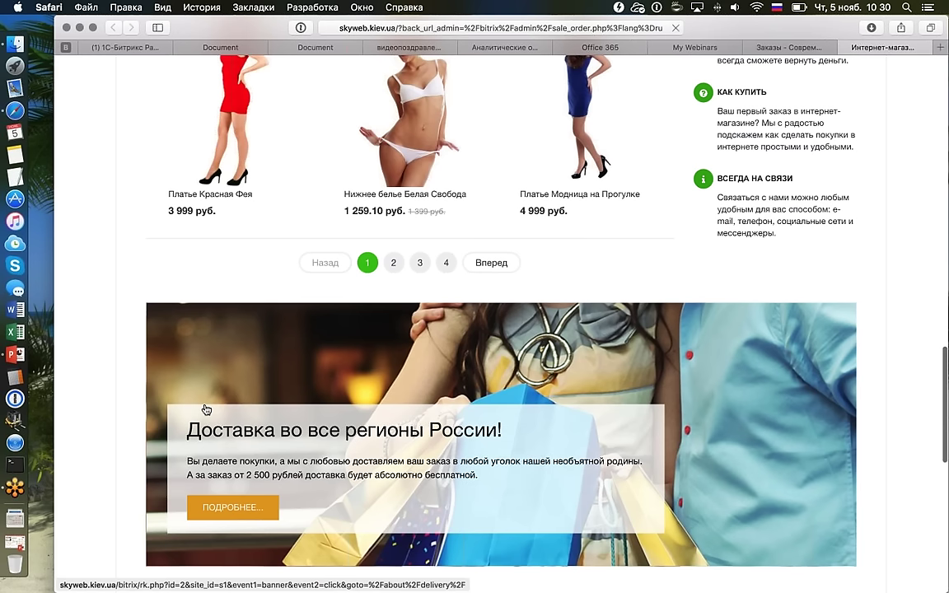
scroll(206, 410, up, 5)
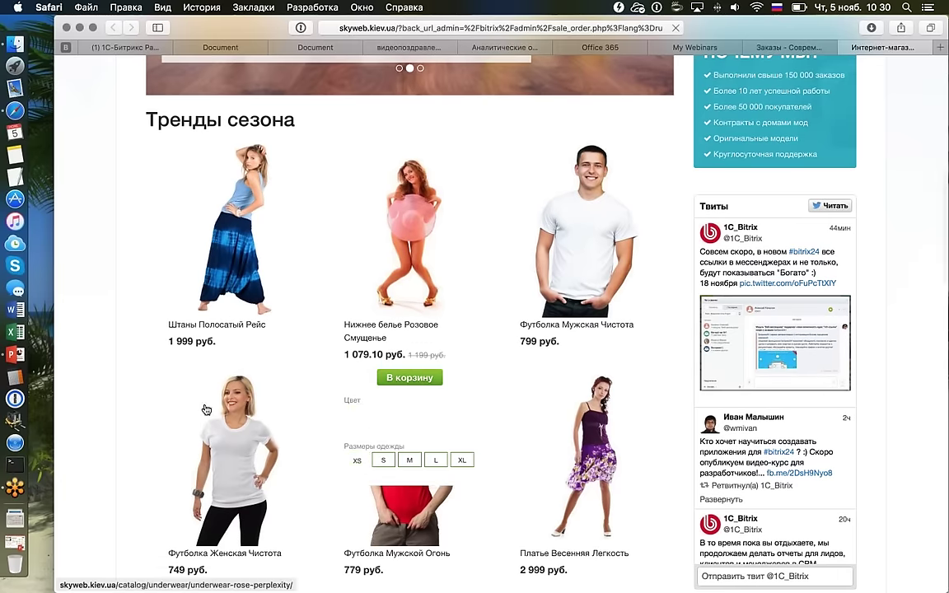
Add the pink underwear product to the cart and proceed to checkout.
mouse_move(410, 347)
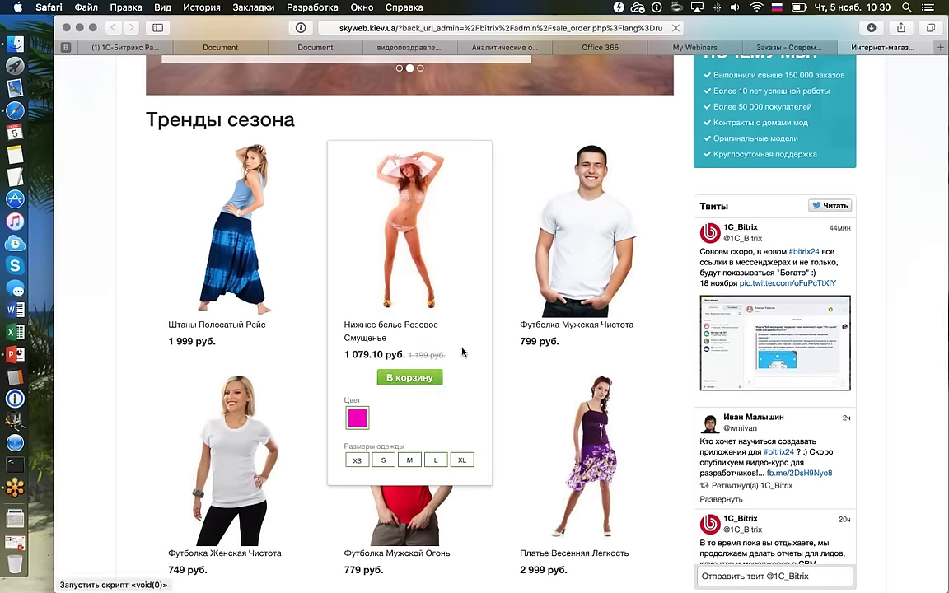
click(408, 377)
click(510, 400)
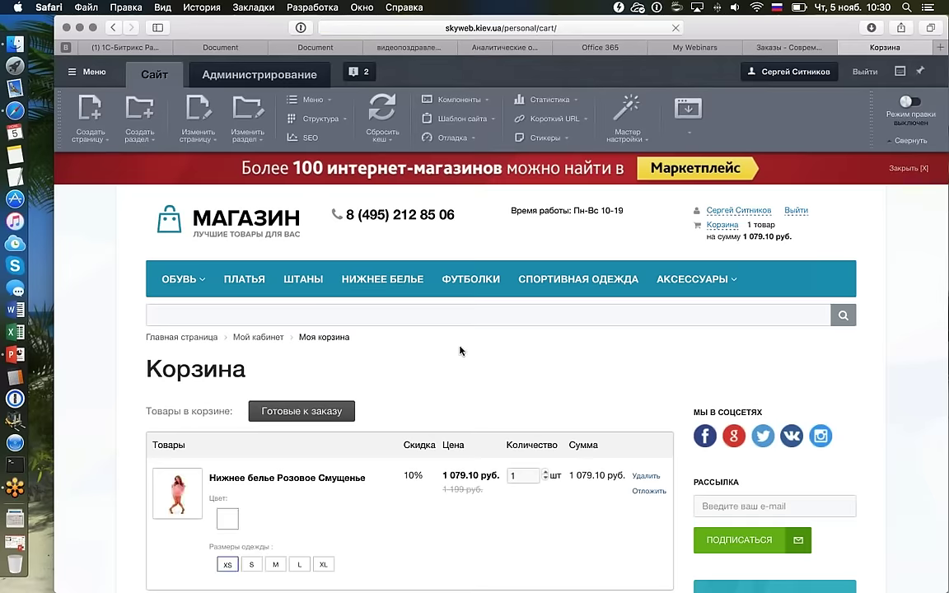
scroll(460, 350, down, 5)
click(592, 393)
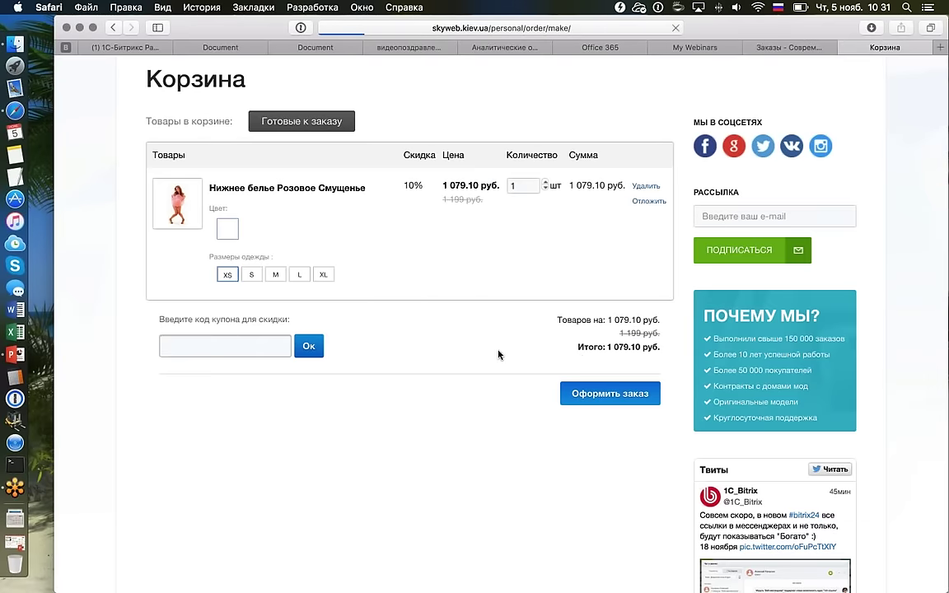
Choose Почта России (табличные данные) delivery and Наличные курьеру payment, then submit the order.
scroll(416, 359, down, 10)
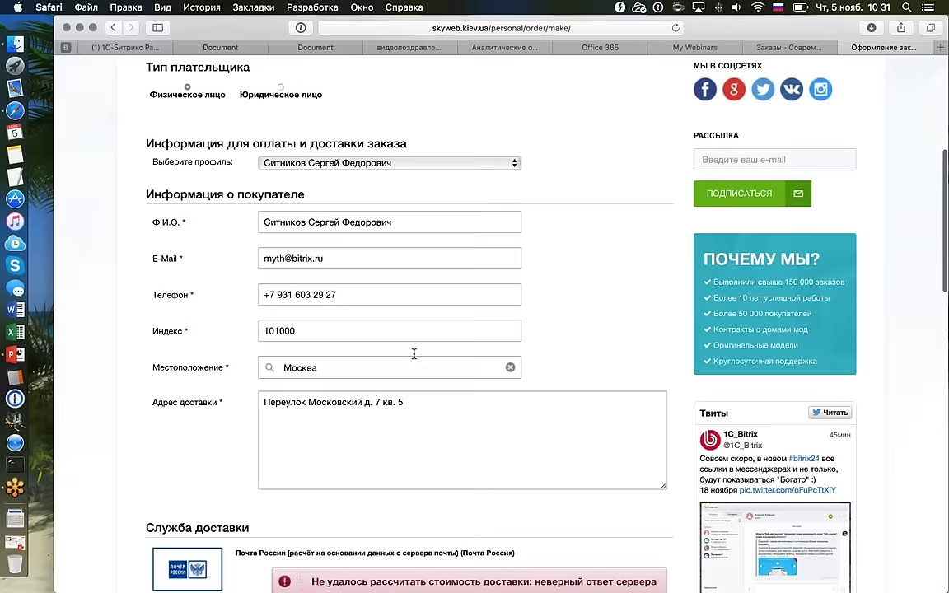
scroll(408, 373, down, 5)
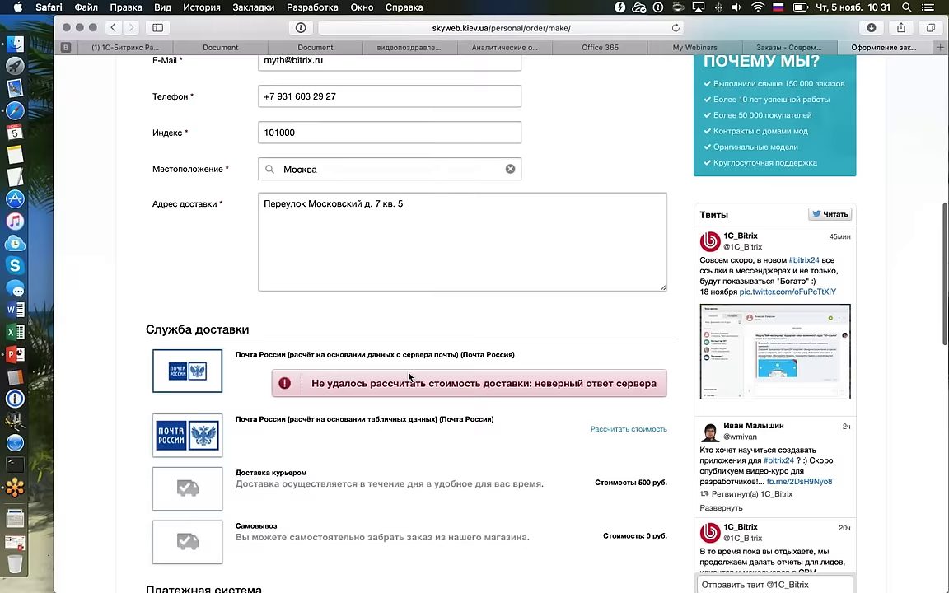
scroll(307, 389, down, 1)
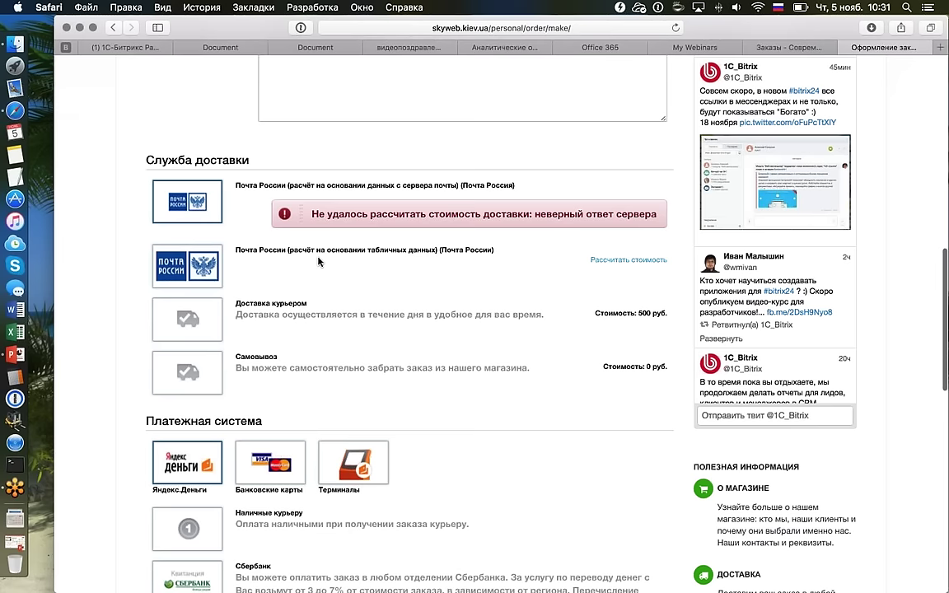
click(192, 271)
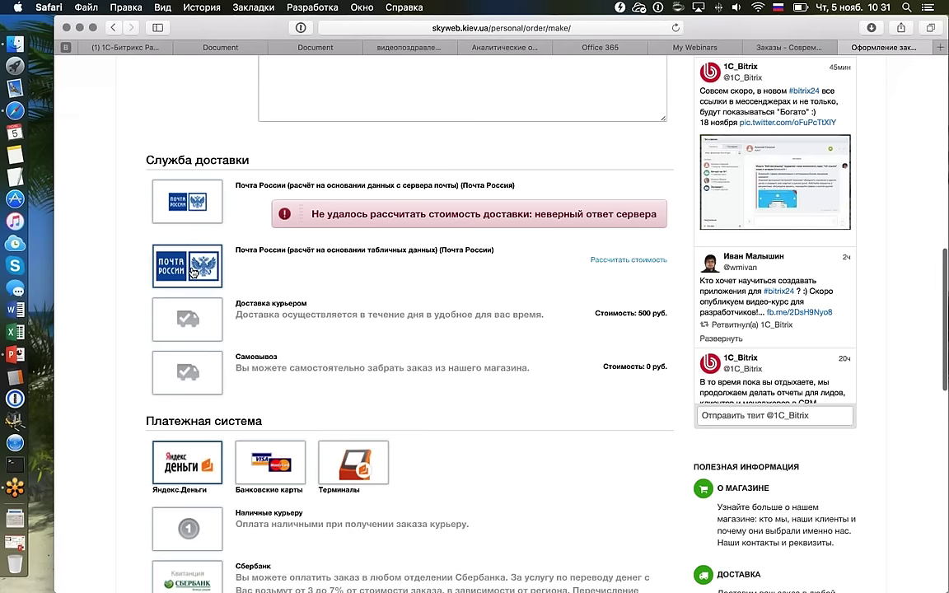
scroll(192, 271, down, 7)
click(219, 353)
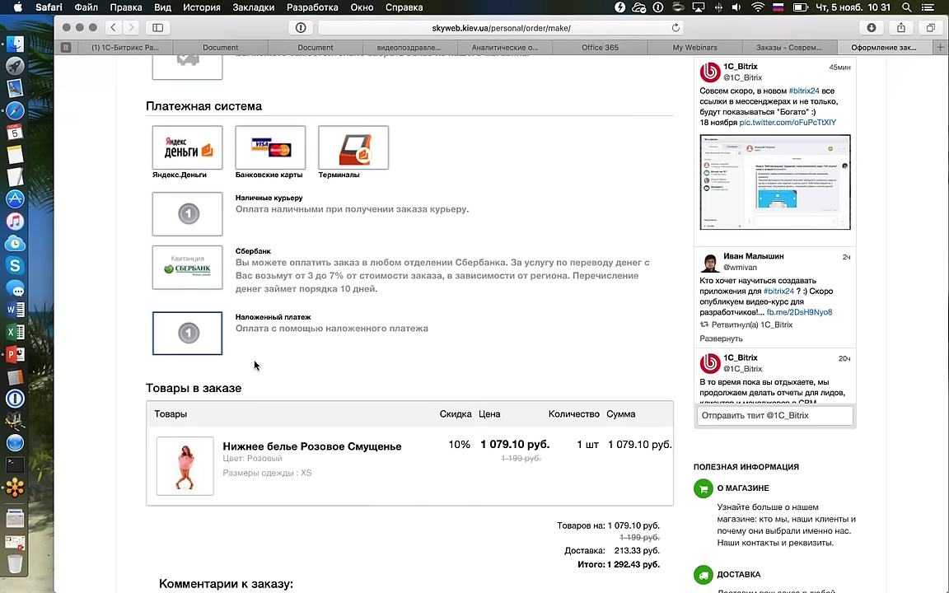
click(207, 231)
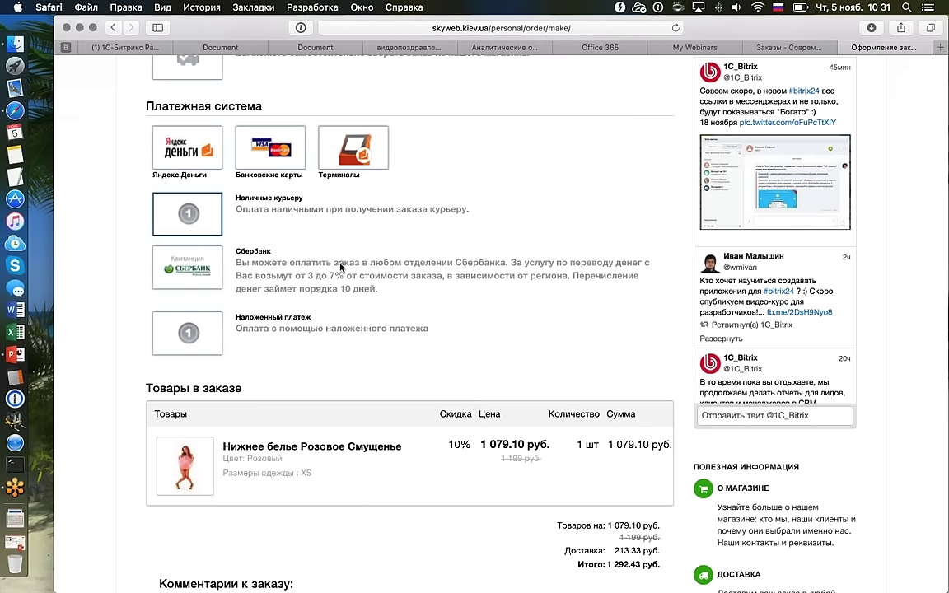
scroll(306, 240, up, 5)
scroll(295, 255, down, 10)
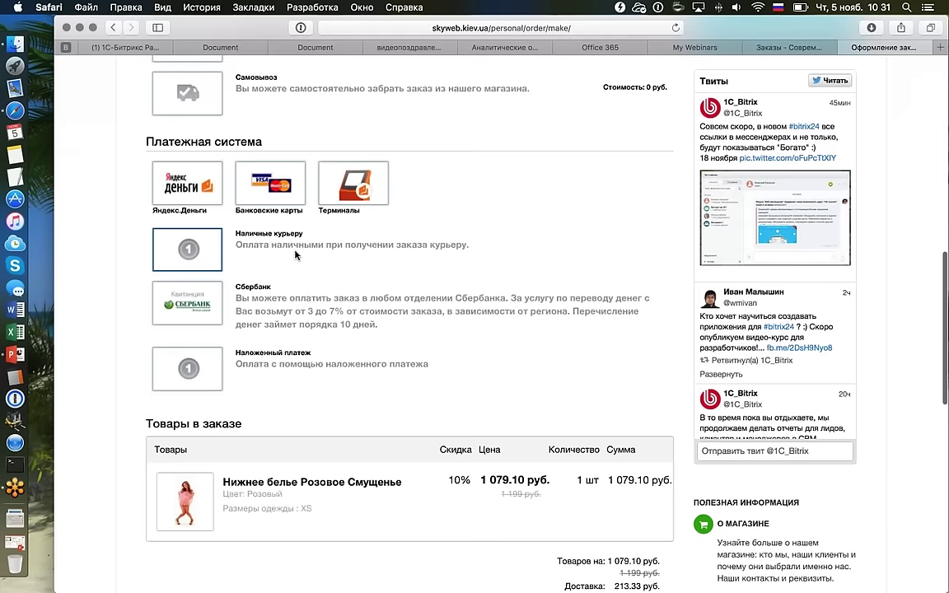
click(608, 398)
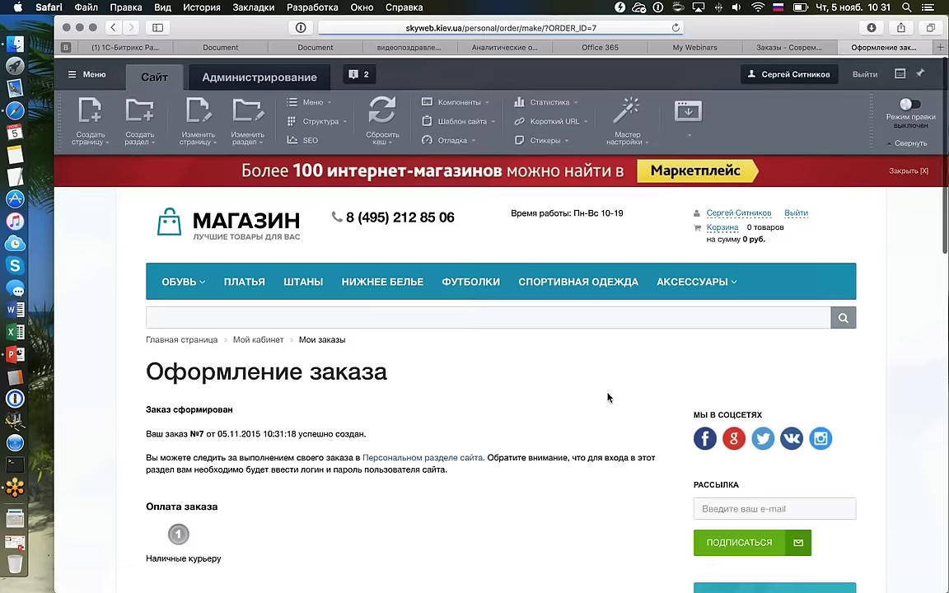
Look over the order №7 confirmation page, then return to the admin Заказы tab.
scroll(577, 402, down, 3)
scroll(566, 405, up, 3)
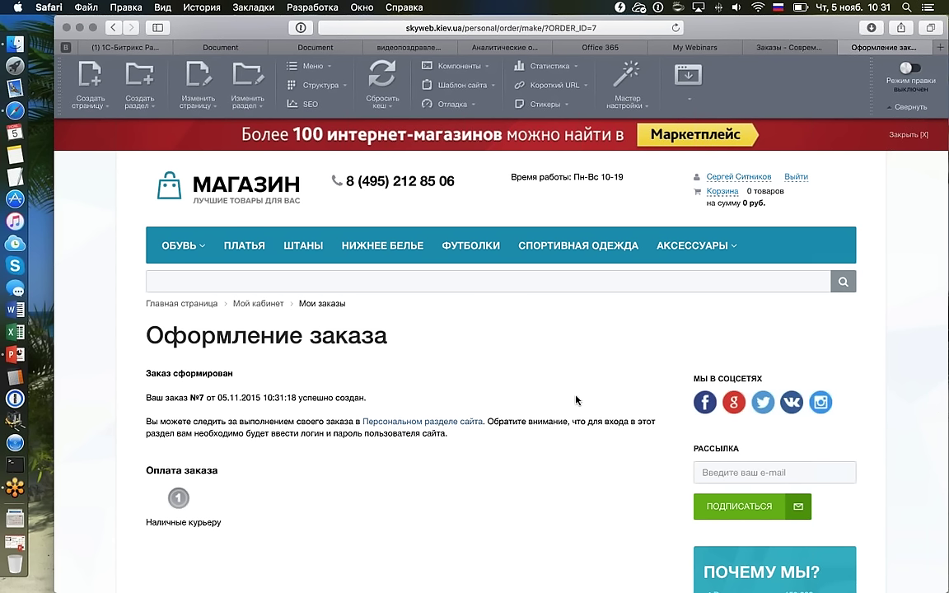
scroll(576, 400, up, 2)
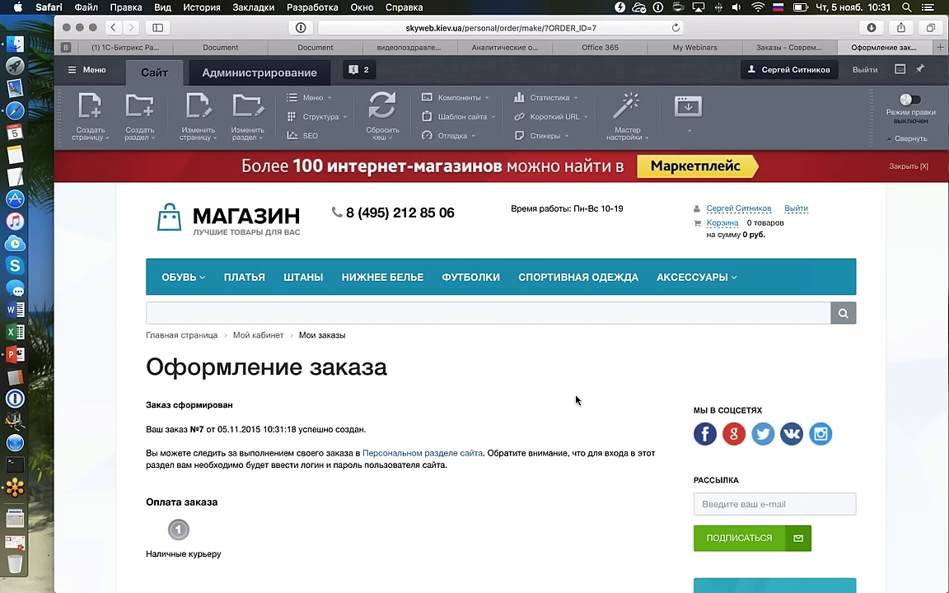
scroll(276, 338, down, 5)
scroll(276, 338, up, 5)
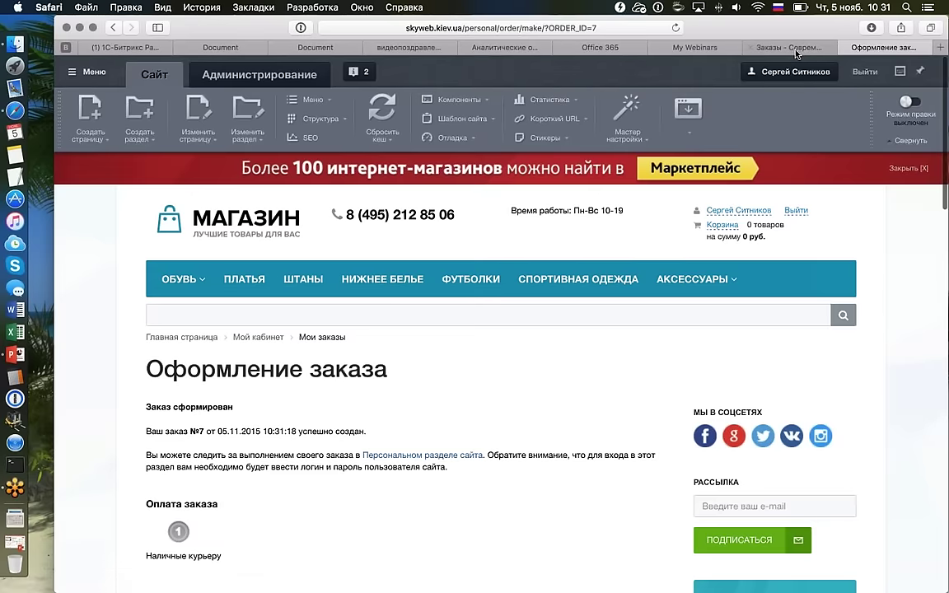
click(782, 46)
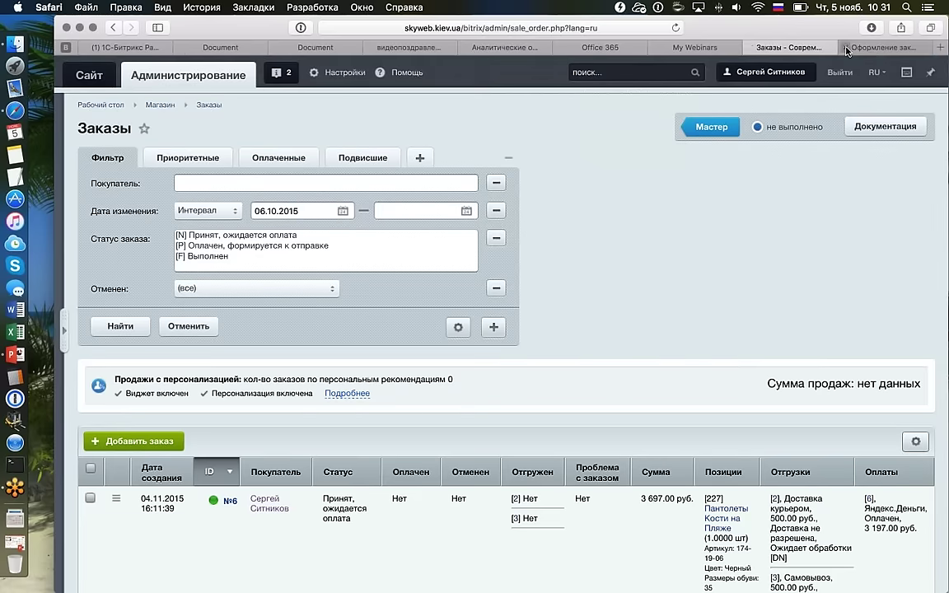
Close the Оформление заказа tab and open order №7 from the admin orders list.
click(845, 48)
scroll(614, 242, down, 1)
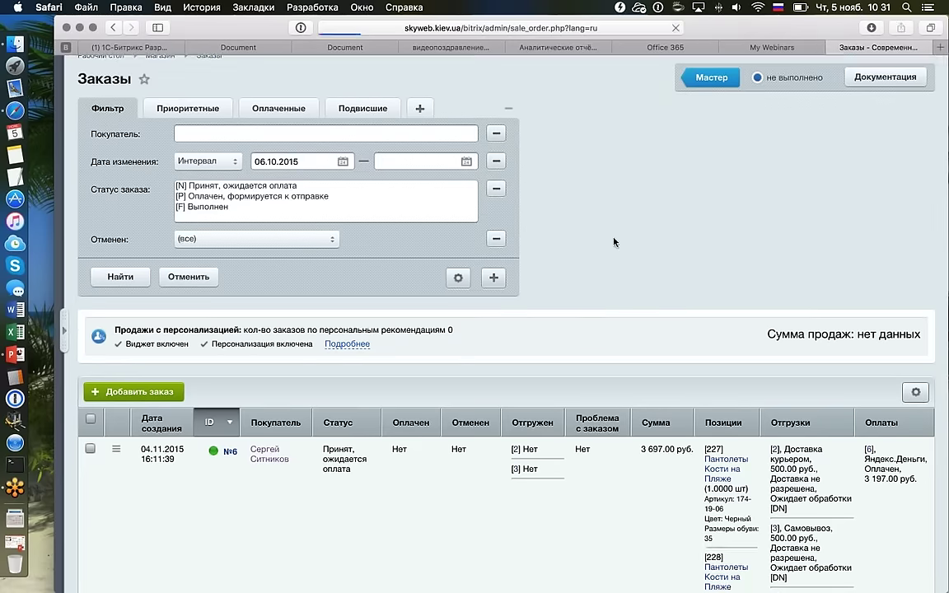
scroll(613, 241, down, 4)
scroll(614, 241, right, 3)
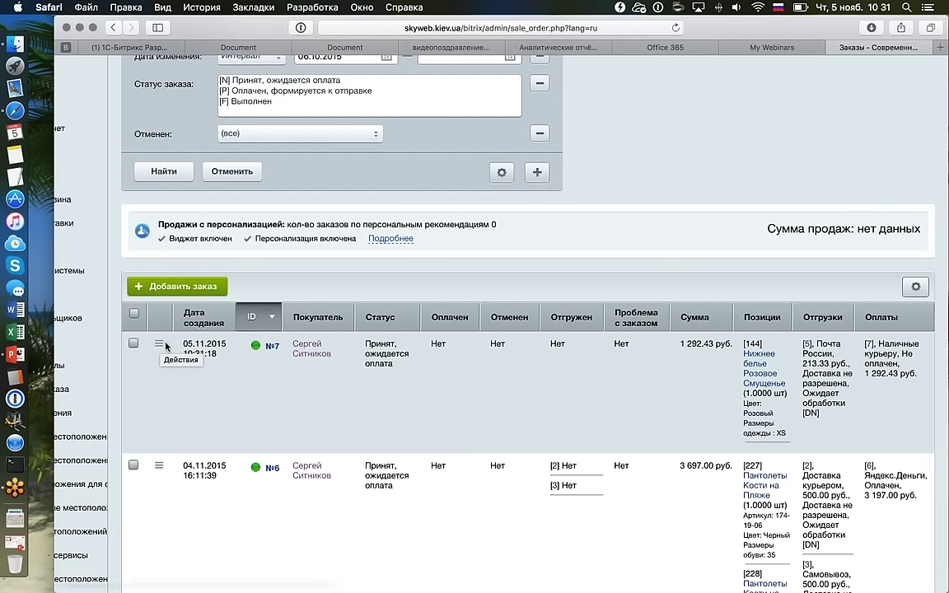
double_click(160, 344)
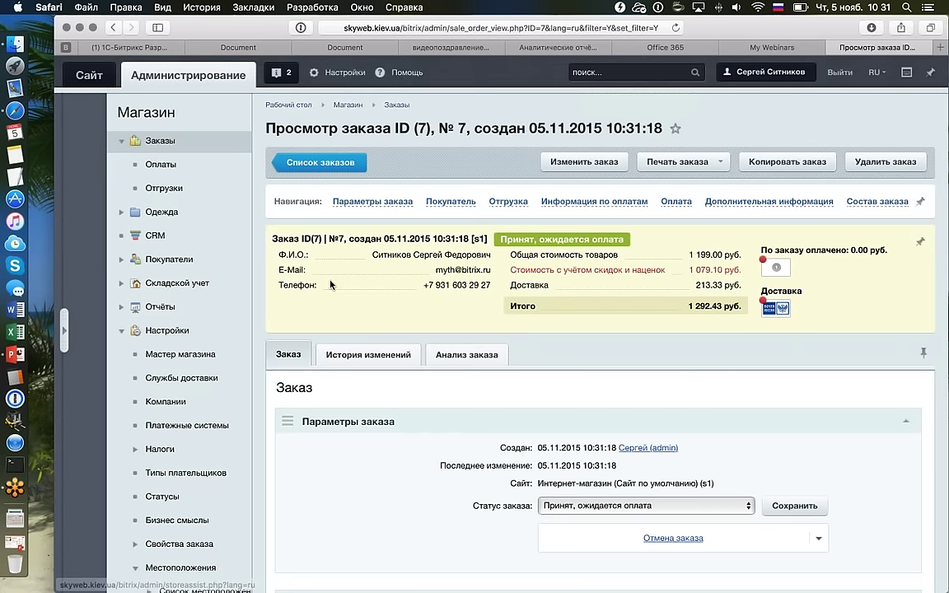
click(309, 165)
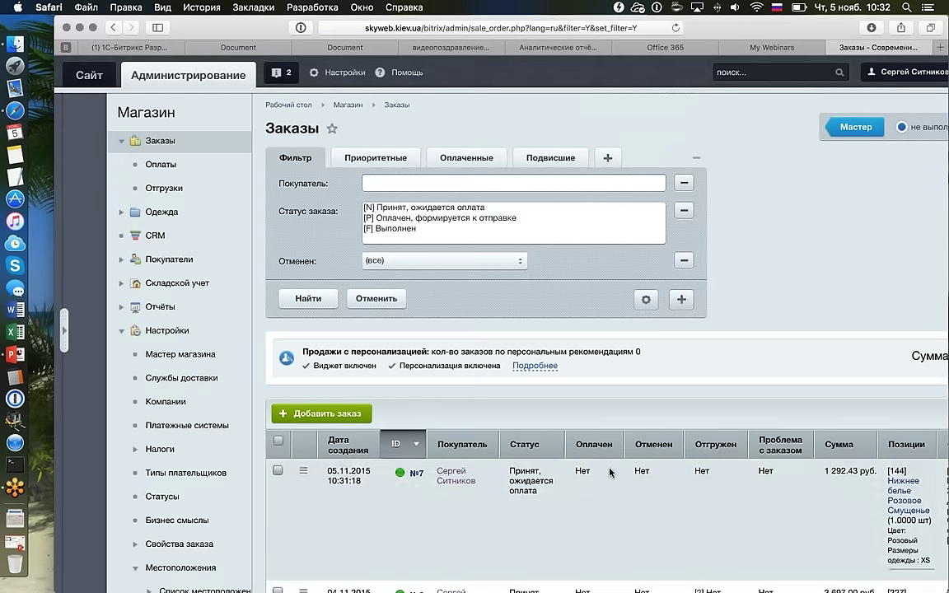
double_click(611, 472)
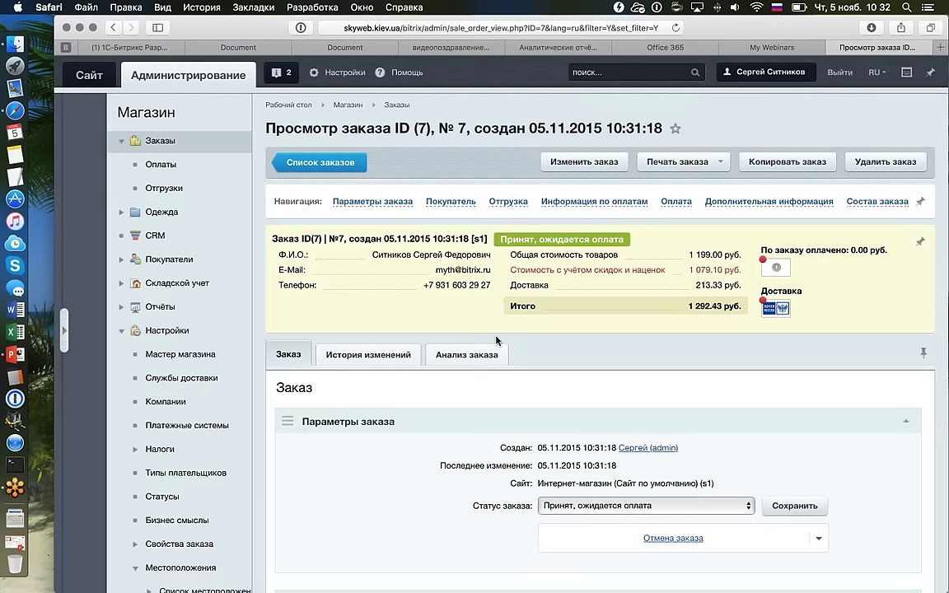
drag(369, 254, 453, 243)
click(500, 253)
click(492, 269)
triple_click(492, 270)
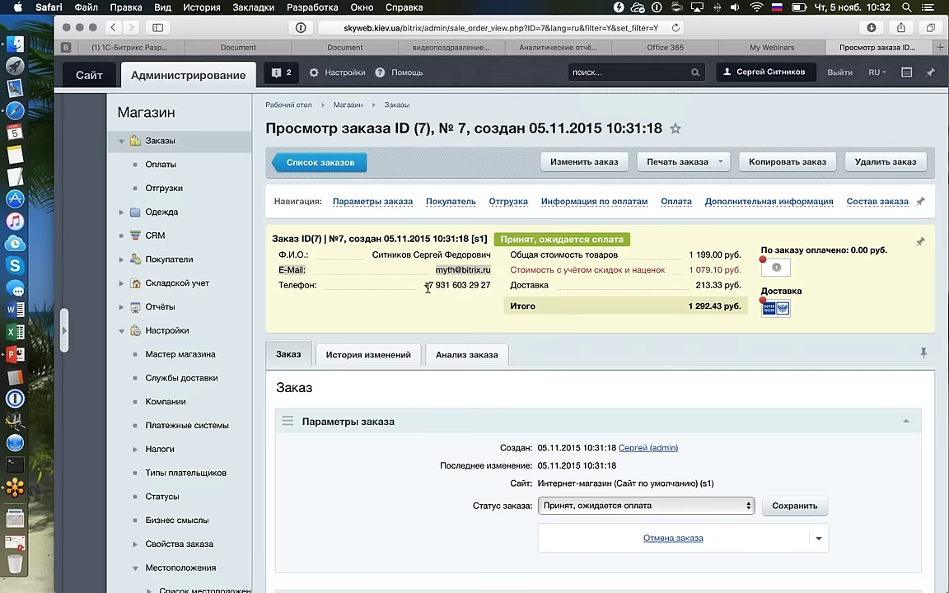
triple_click(489, 283)
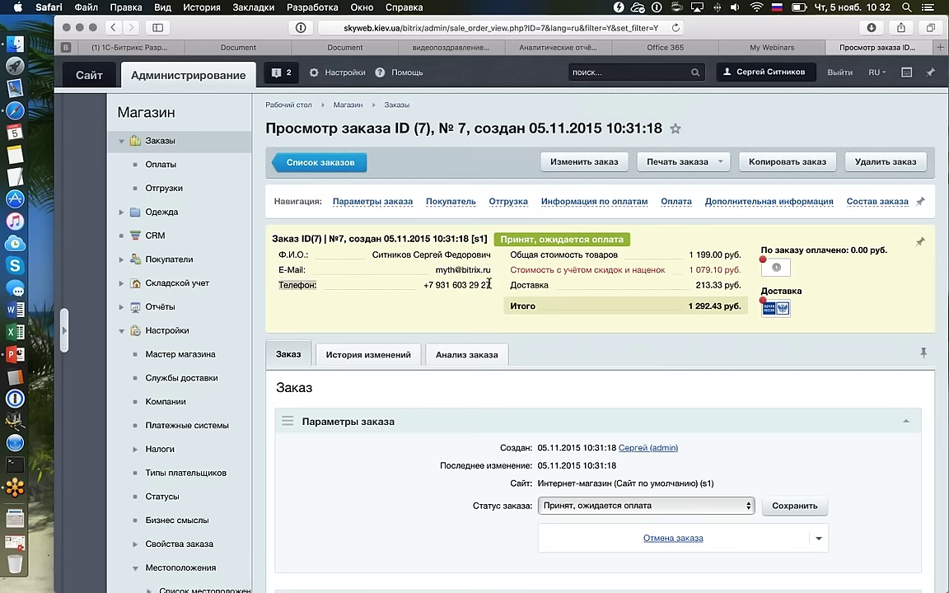
drag(489, 283, 424, 285)
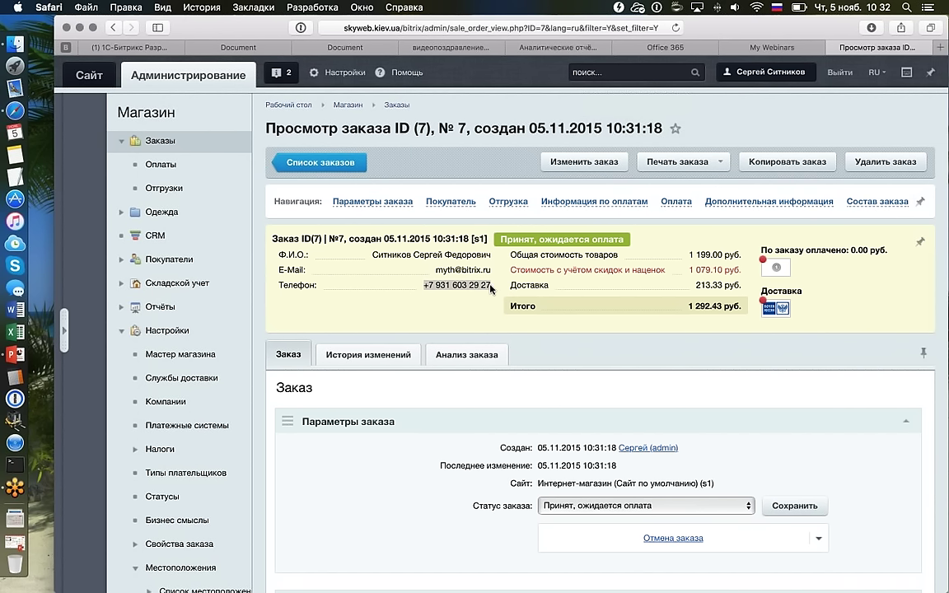
drag(689, 254, 738, 288)
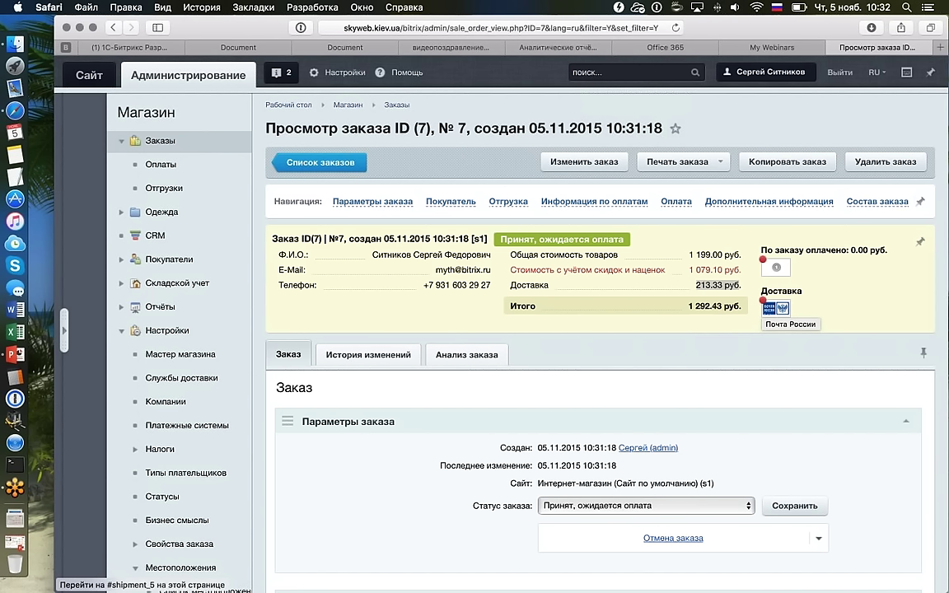
click(783, 311)
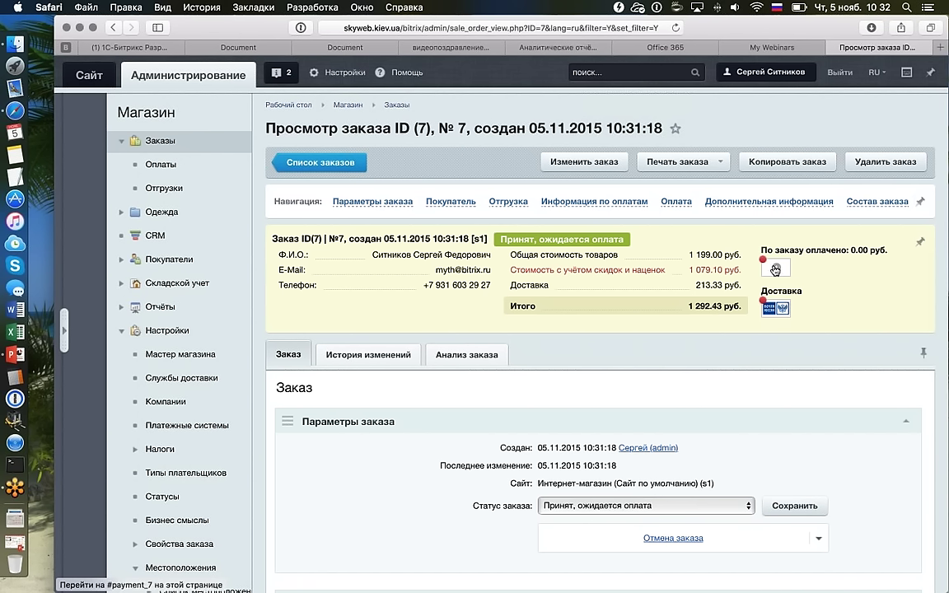
drag(847, 251, 888, 250)
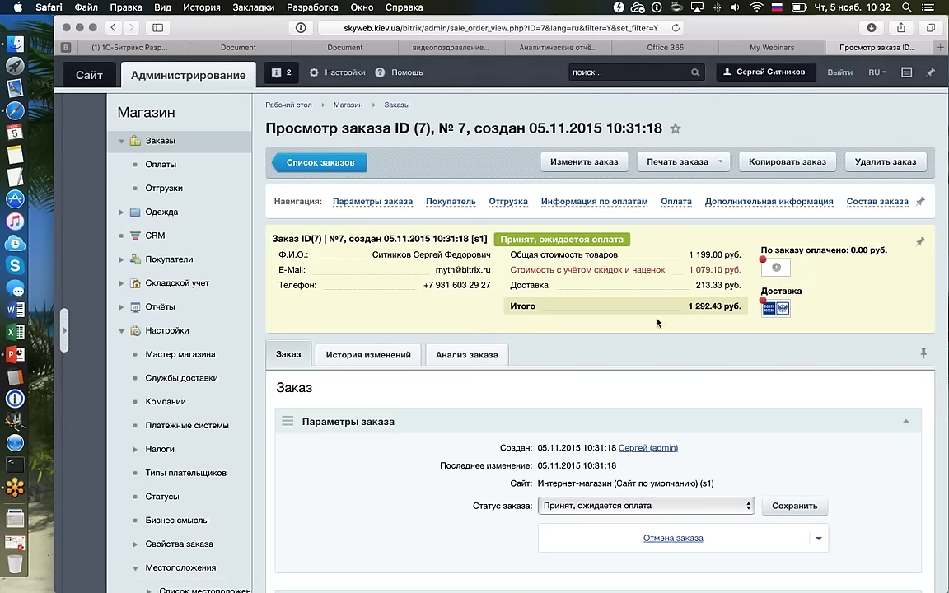
Check order №7's status list without changing it, then collapse the order parameters section.
scroll(656, 322, down, 10)
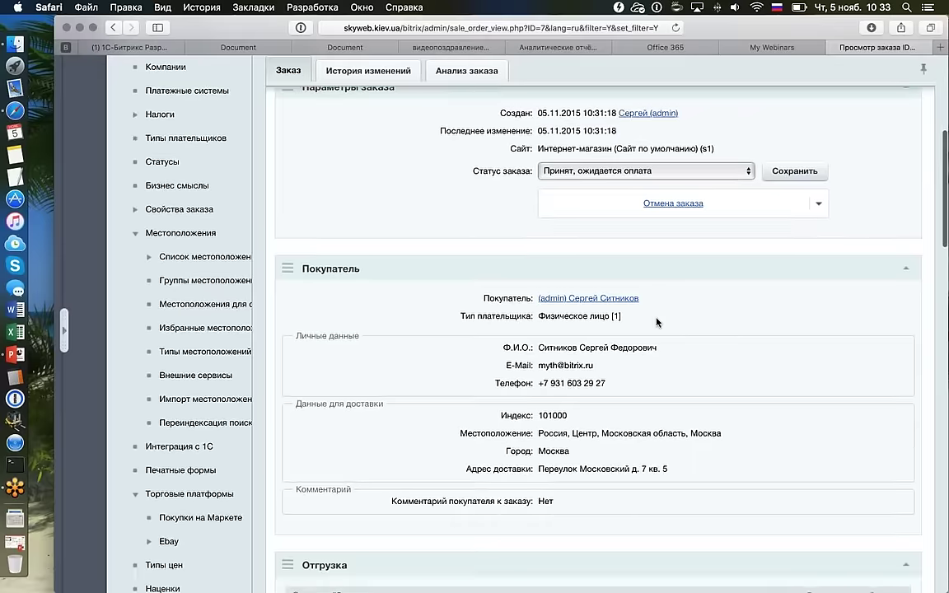
scroll(656, 322, down, 10)
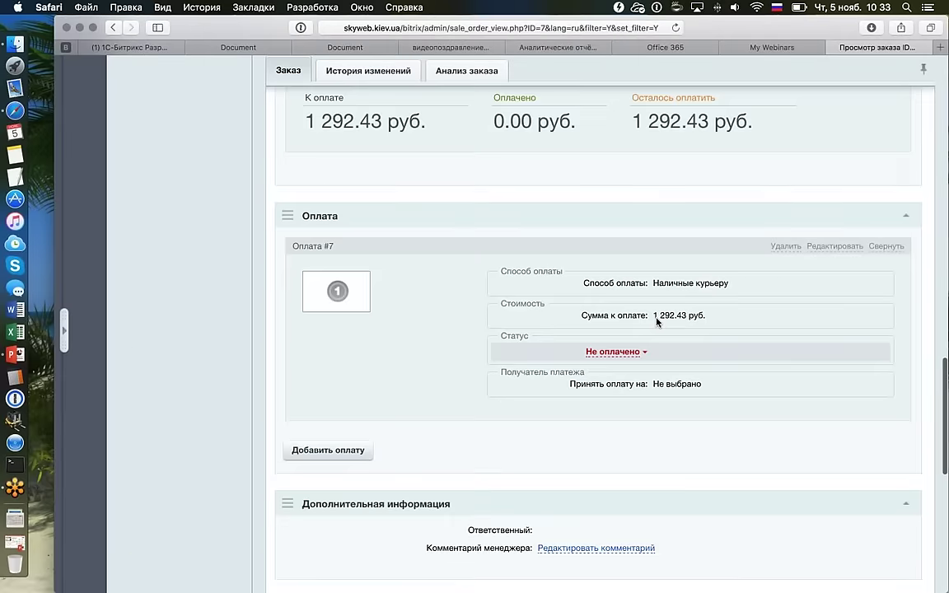
scroll(657, 322, down, 3)
scroll(383, 245, up, 3)
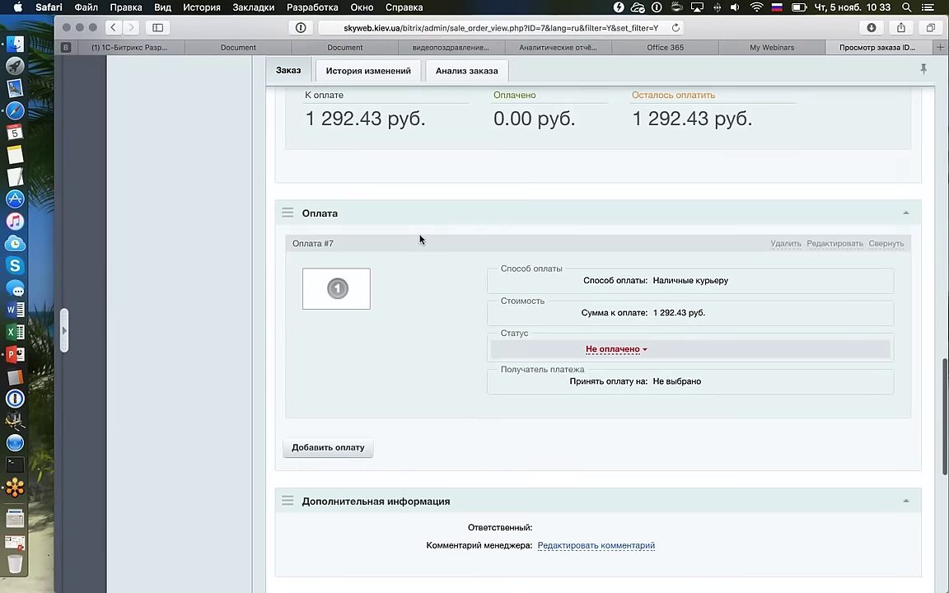
scroll(420, 240, up, 15)
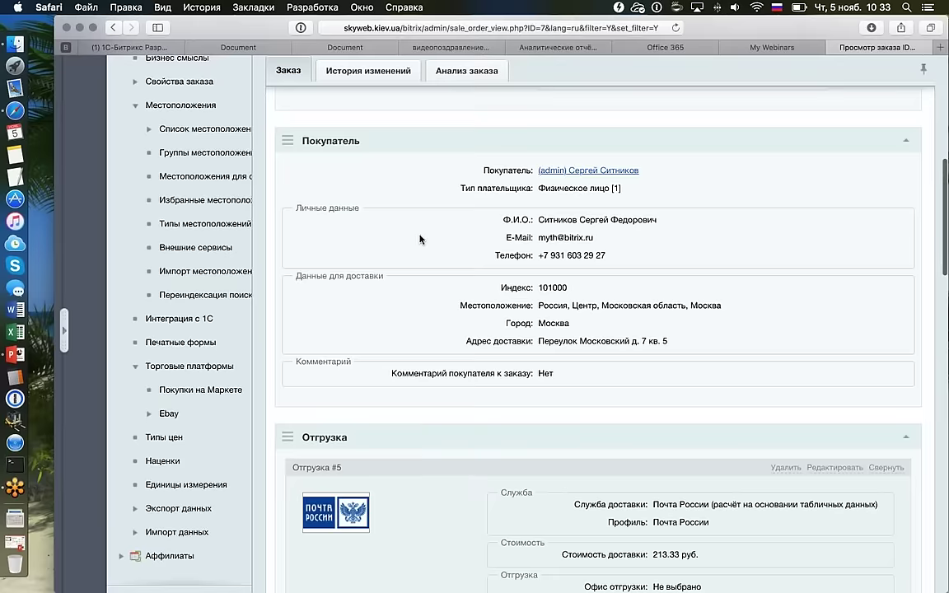
scroll(248, 175, up, 1)
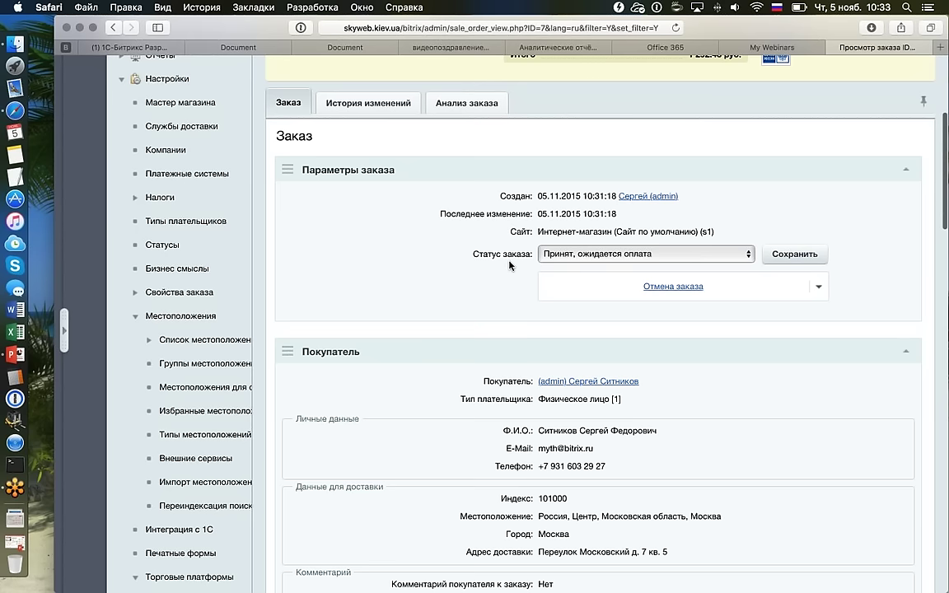
click(751, 255)
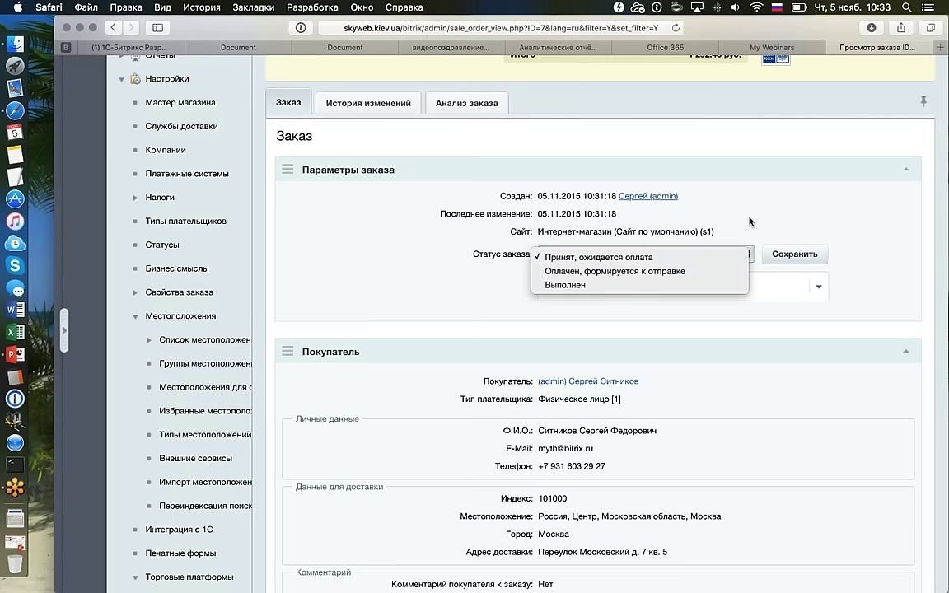
click(668, 199)
click(749, 255)
click(878, 190)
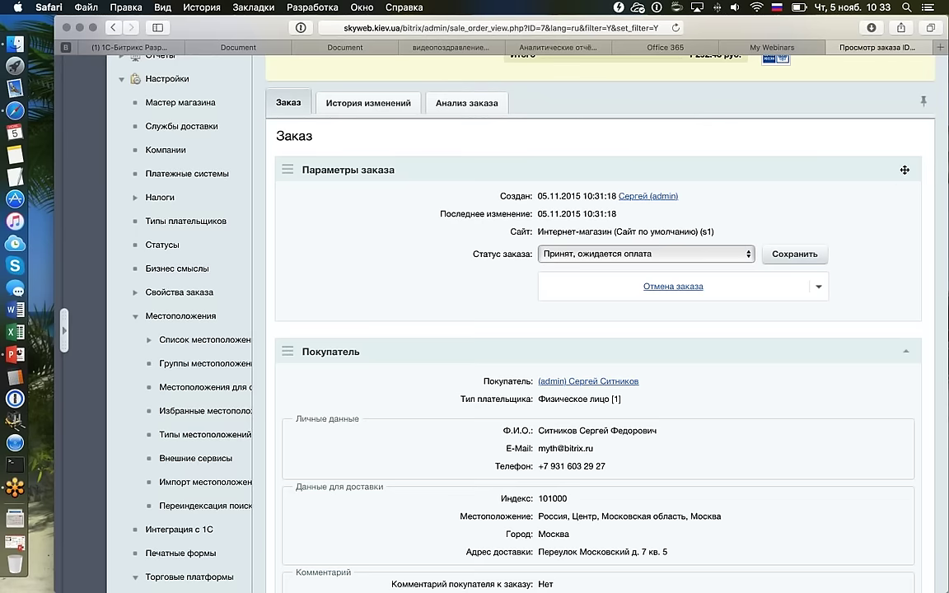
click(822, 171)
Review the buyer's location, address and comment (Нет), then collapse the Покупатель section.
scroll(866, 234, down, 1)
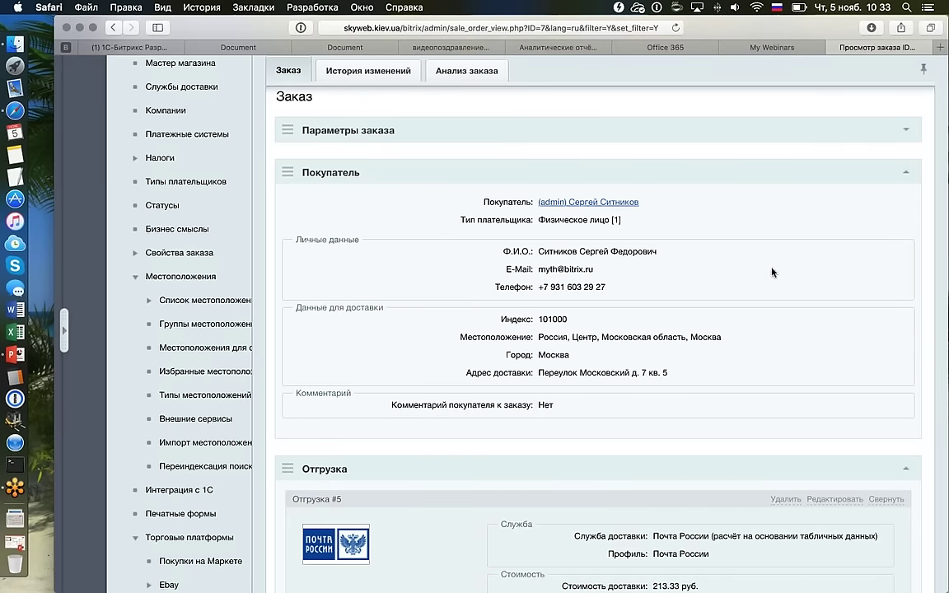
drag(552, 238, 741, 408)
click(740, 411)
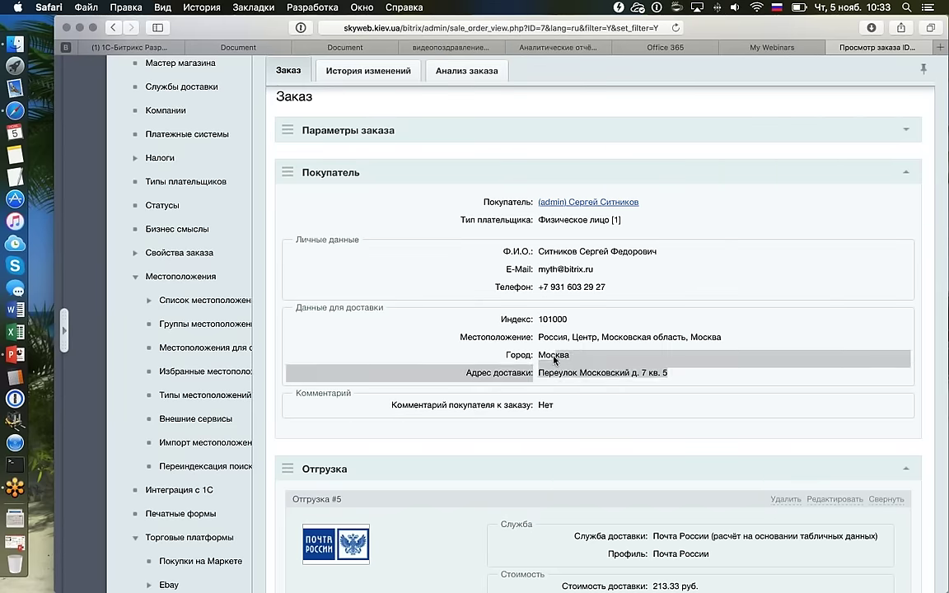
triple_click(615, 335)
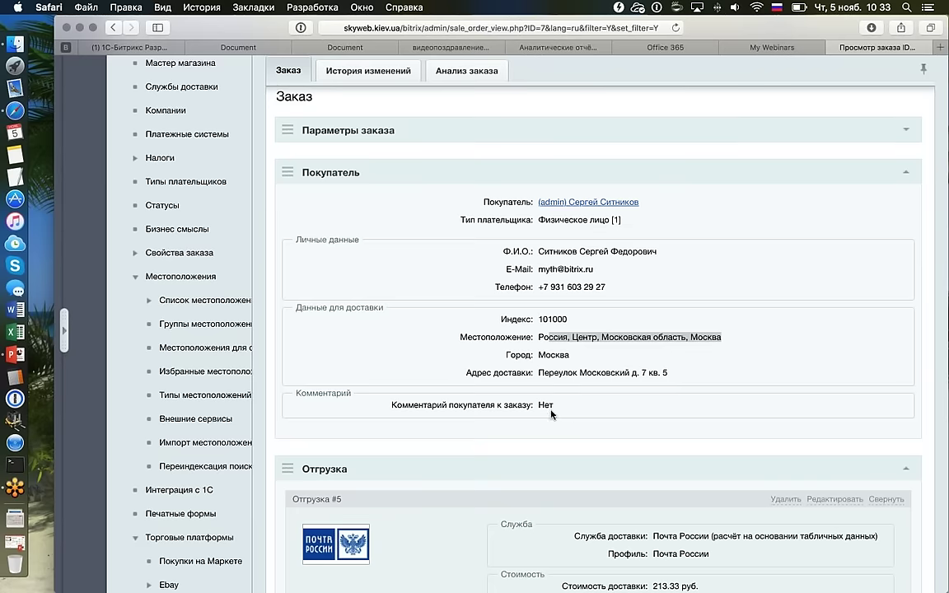
double_click(550, 405)
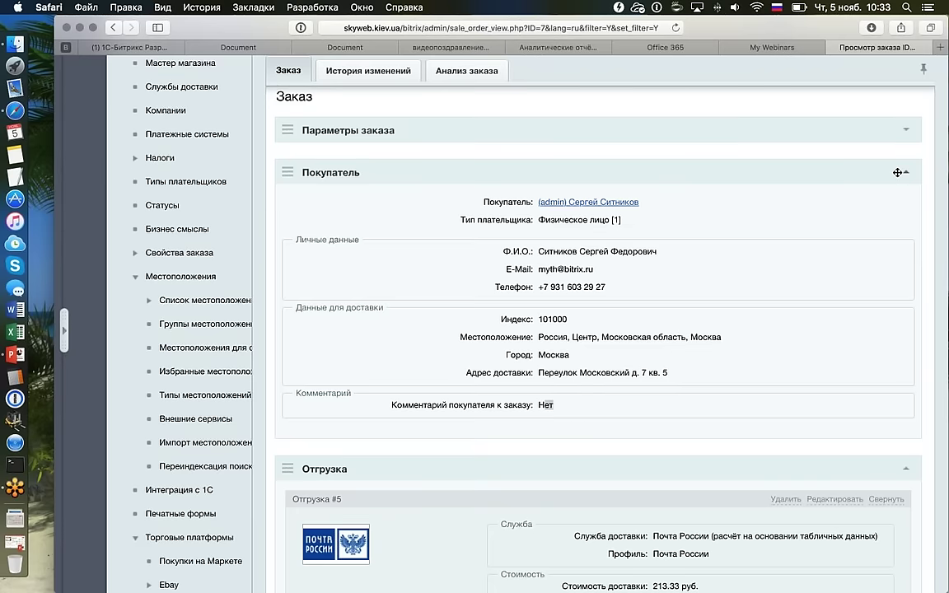
click(896, 172)
scroll(643, 175, down, 3)
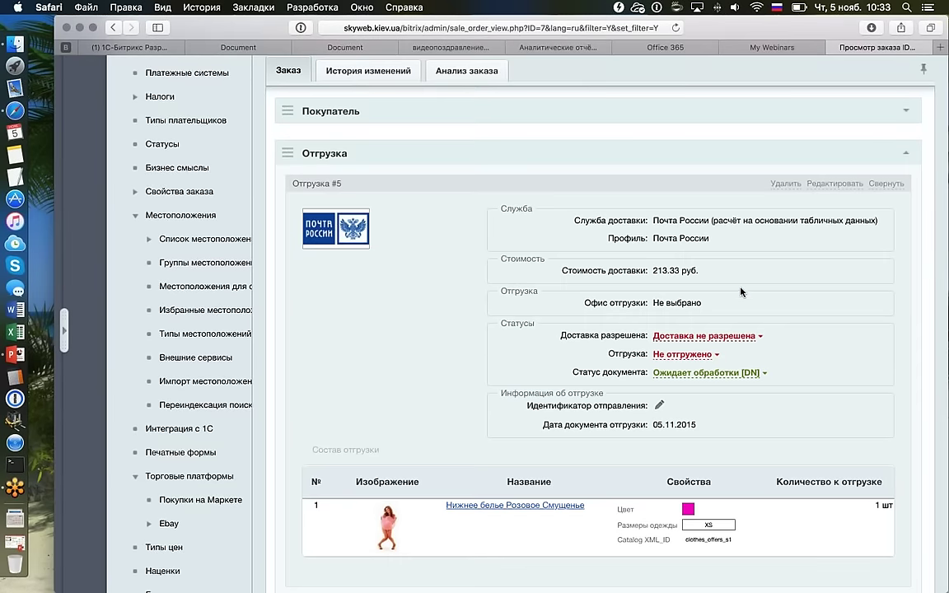
scroll(741, 291, down, 2)
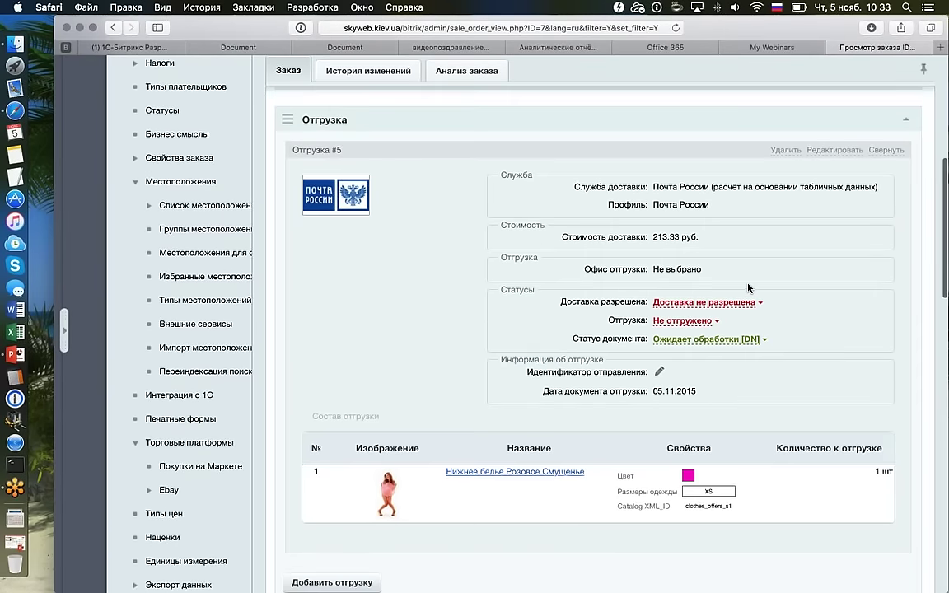
click(906, 124)
click(905, 124)
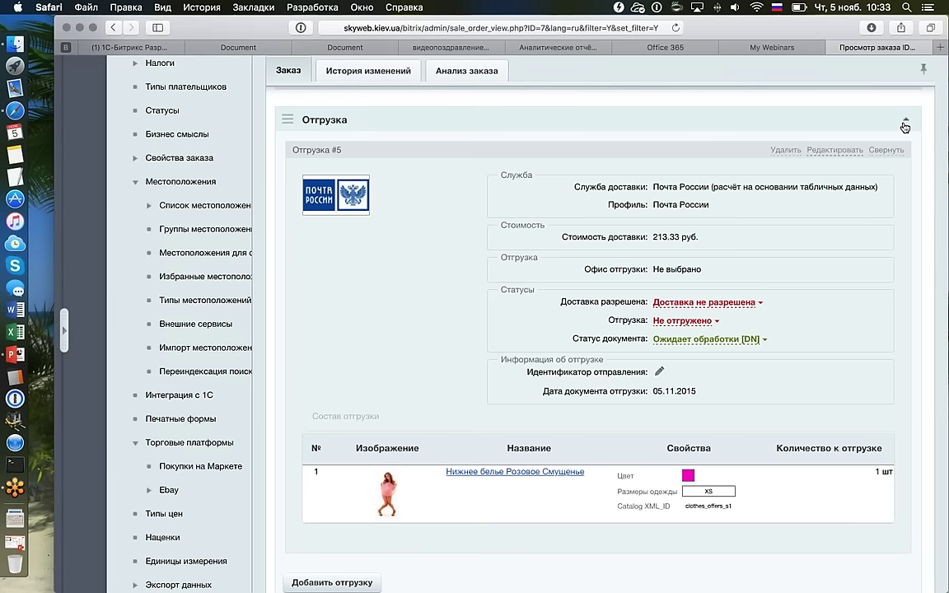
scroll(904, 122, down, 1)
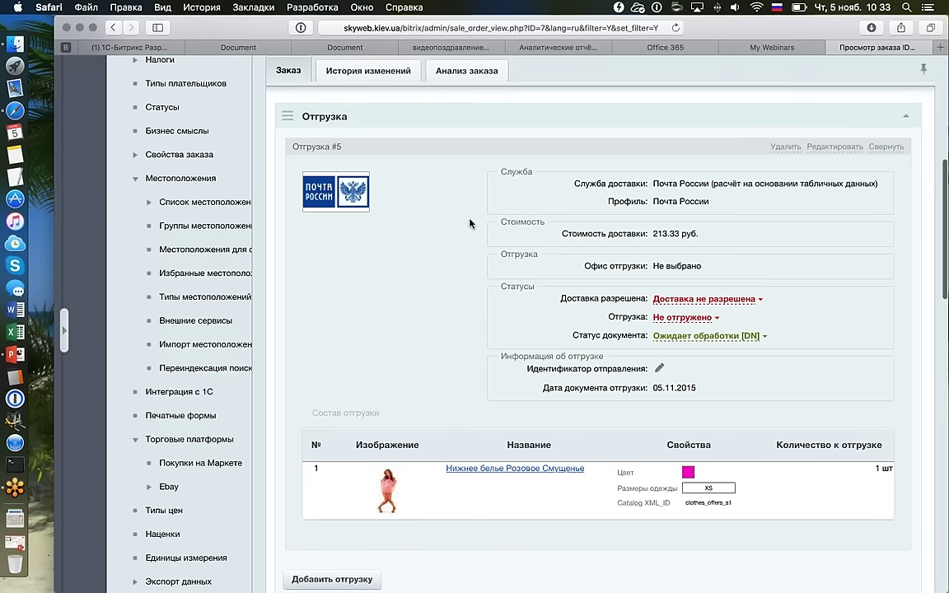
drag(653, 184, 866, 180)
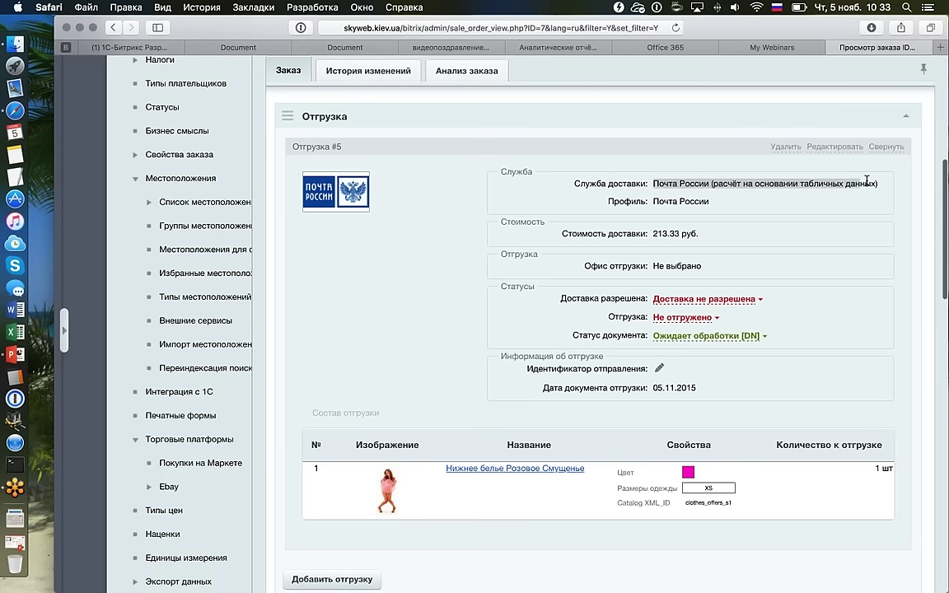
drag(649, 234, 735, 235)
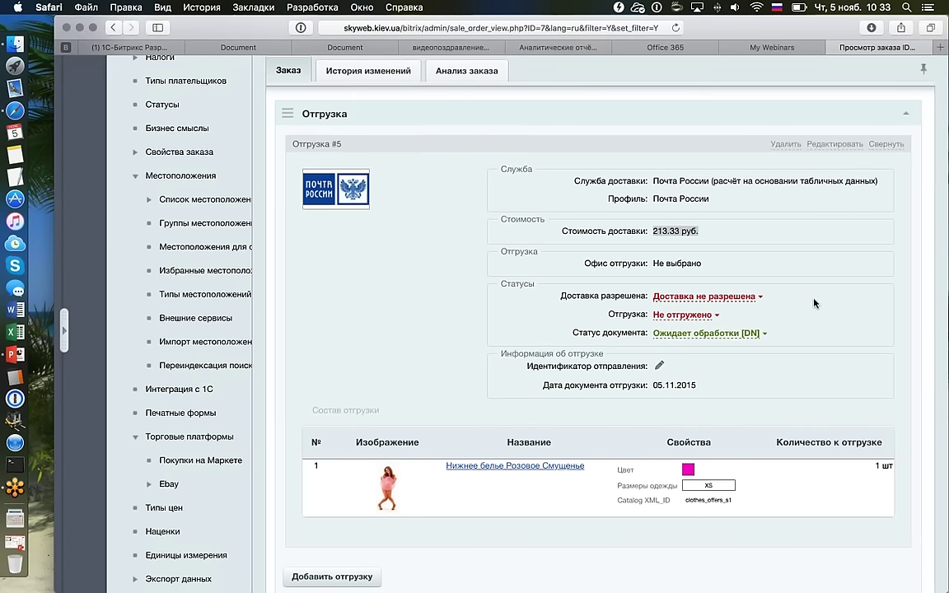
scroll(814, 303, down, 1)
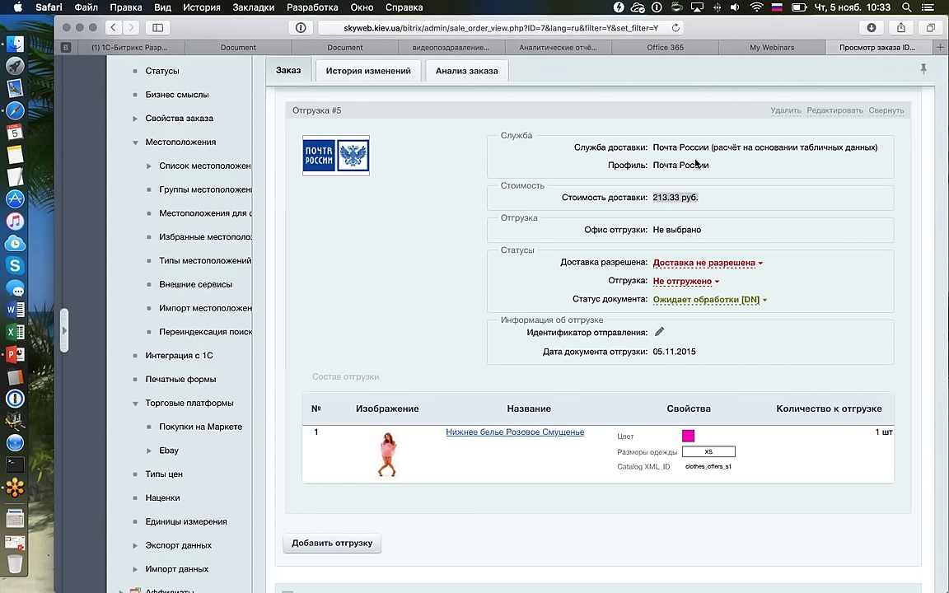
scroll(696, 163, up, 1)
scroll(696, 163, up, 2)
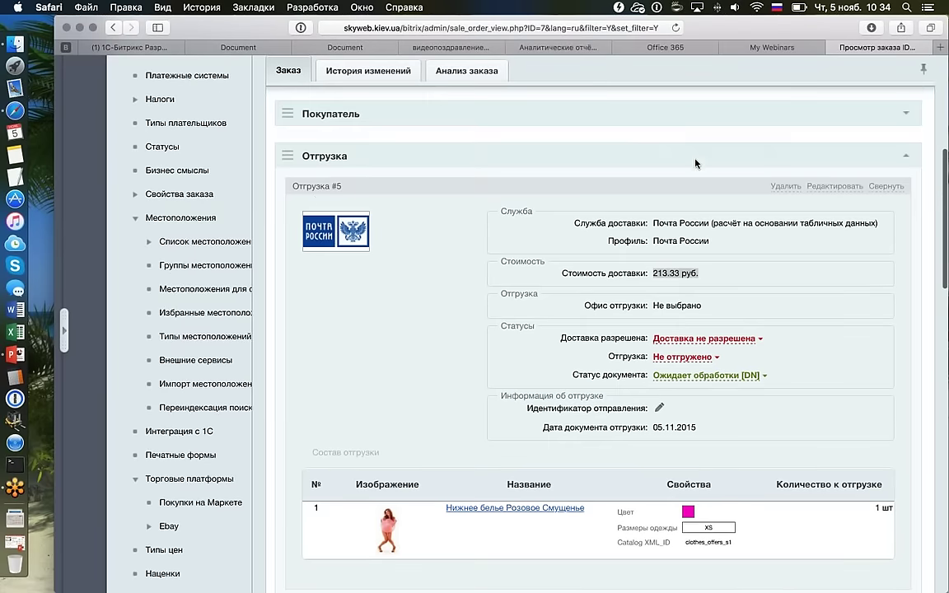
click(338, 186)
drag(337, 186, 351, 184)
scroll(351, 185, up, 5)
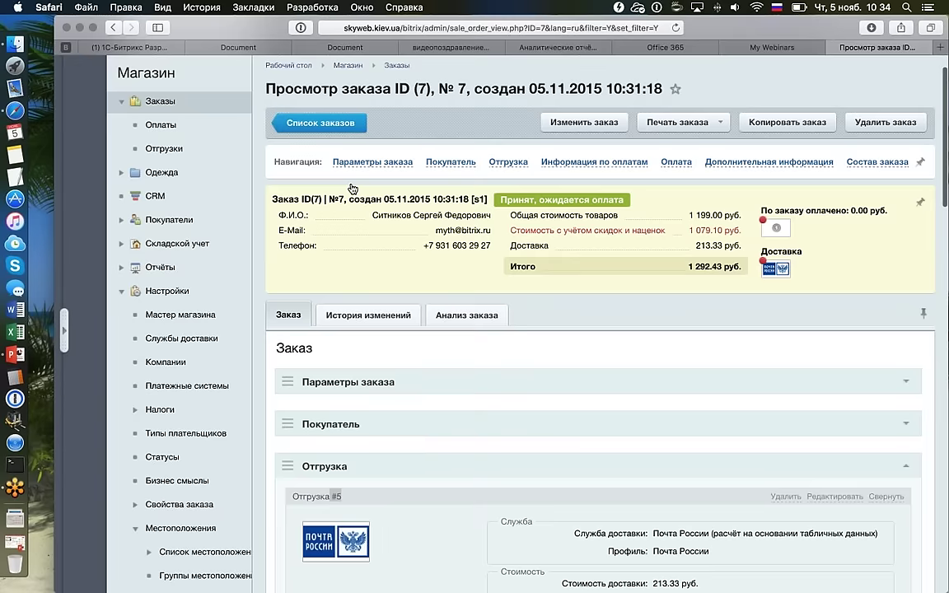
scroll(352, 189, up, 1)
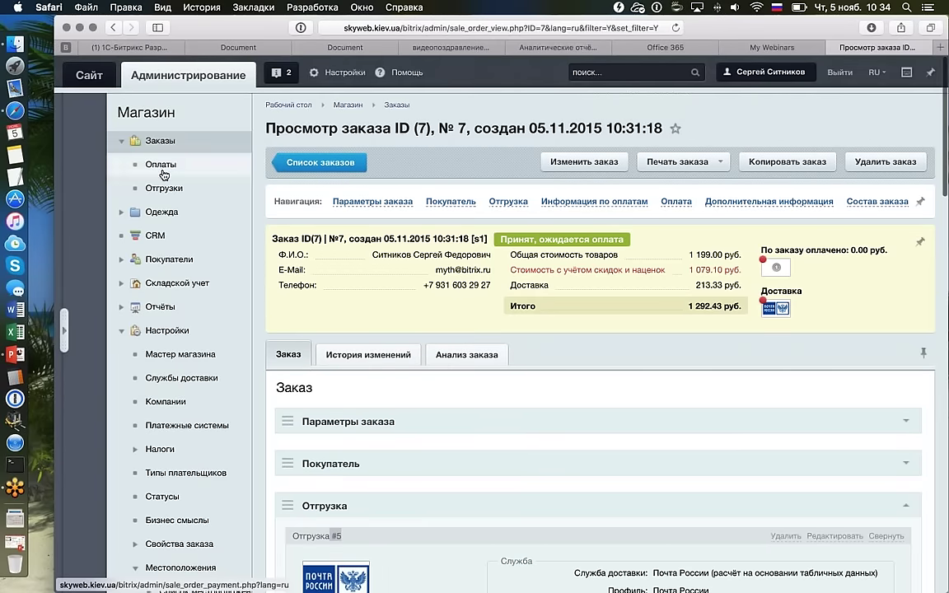
scroll(502, 334, down, 5)
scroll(502, 335, down, 2)
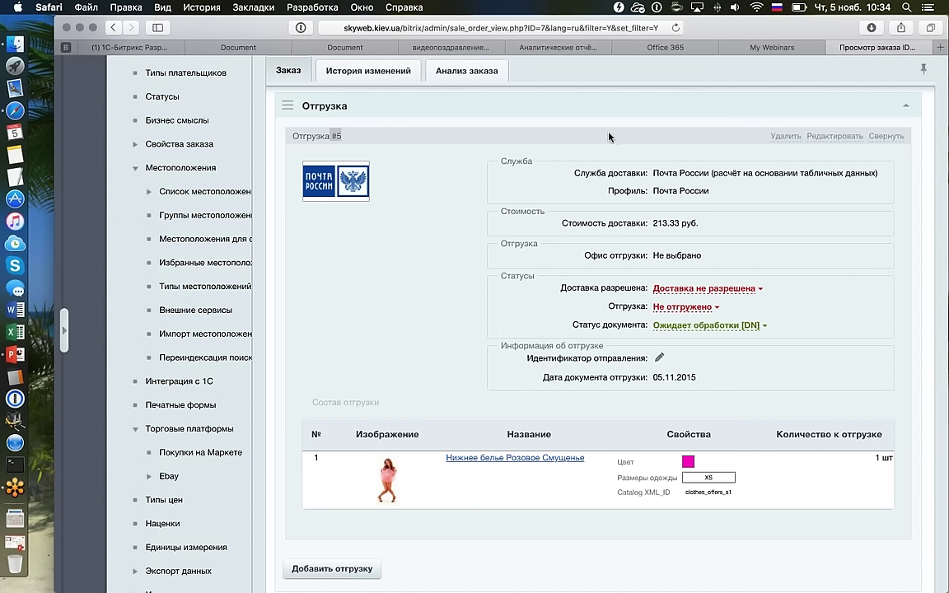
click(424, 178)
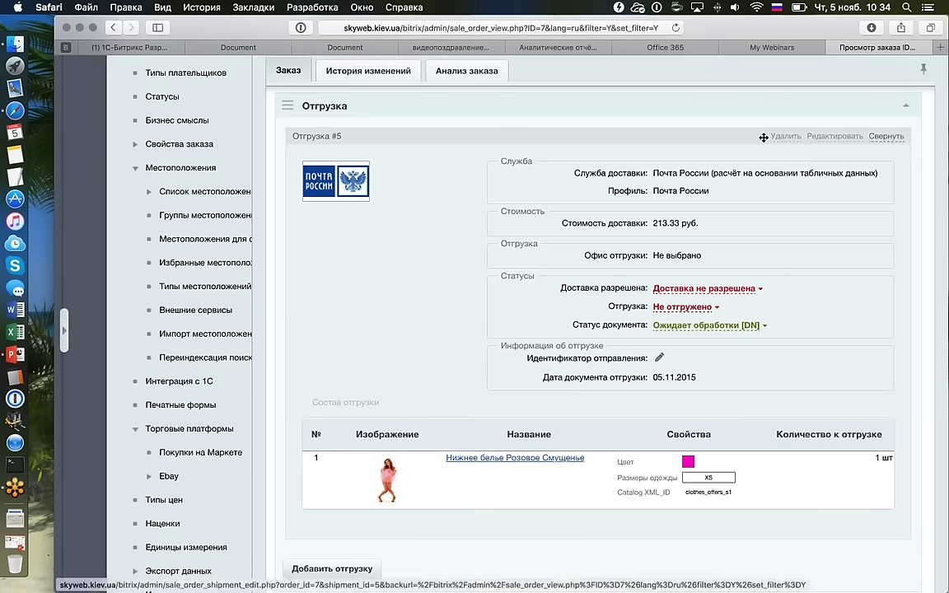
scroll(716, 200, down, 1)
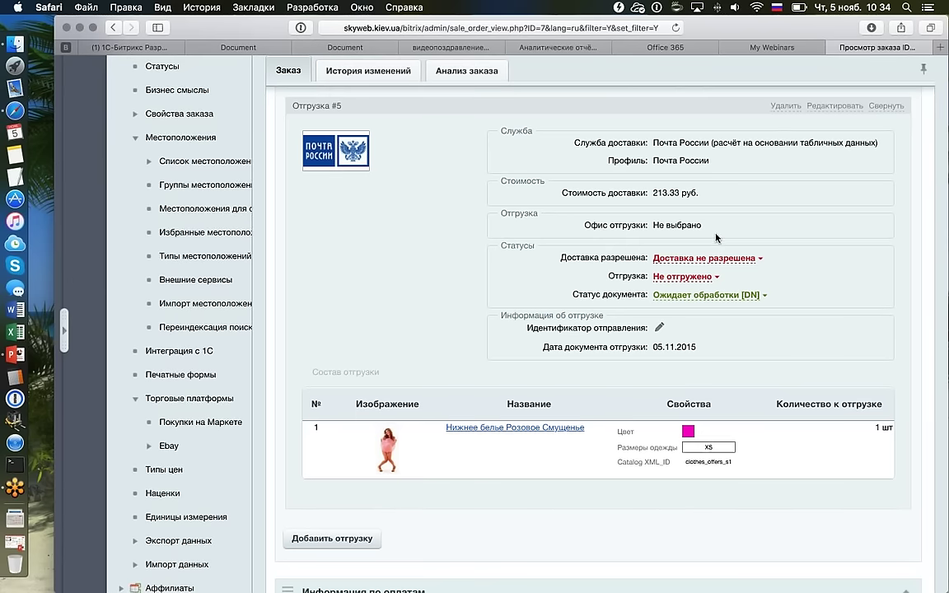
Set shipment #5's status to Отгружено and its delivery flag to Доставка разрешена.
click(713, 278)
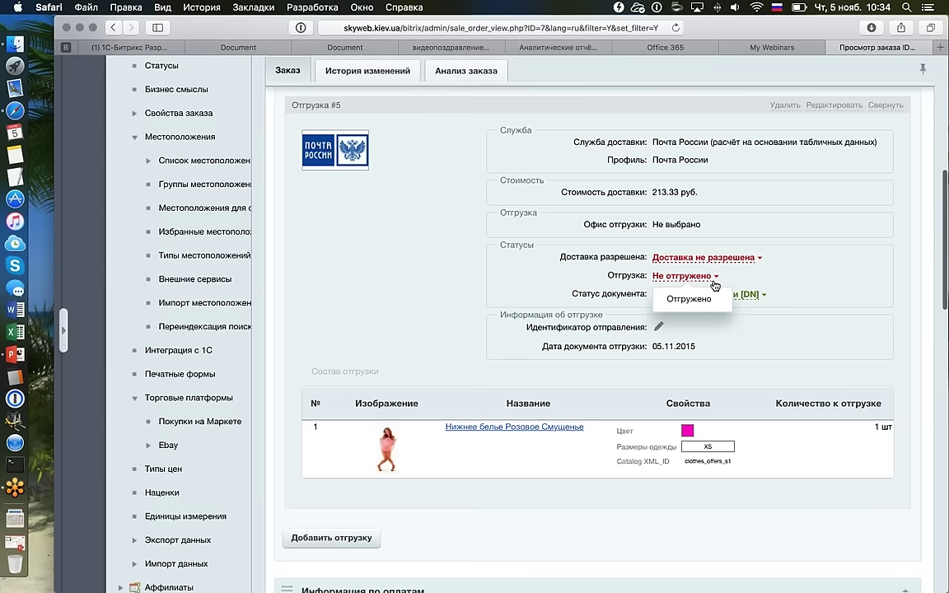
click(679, 299)
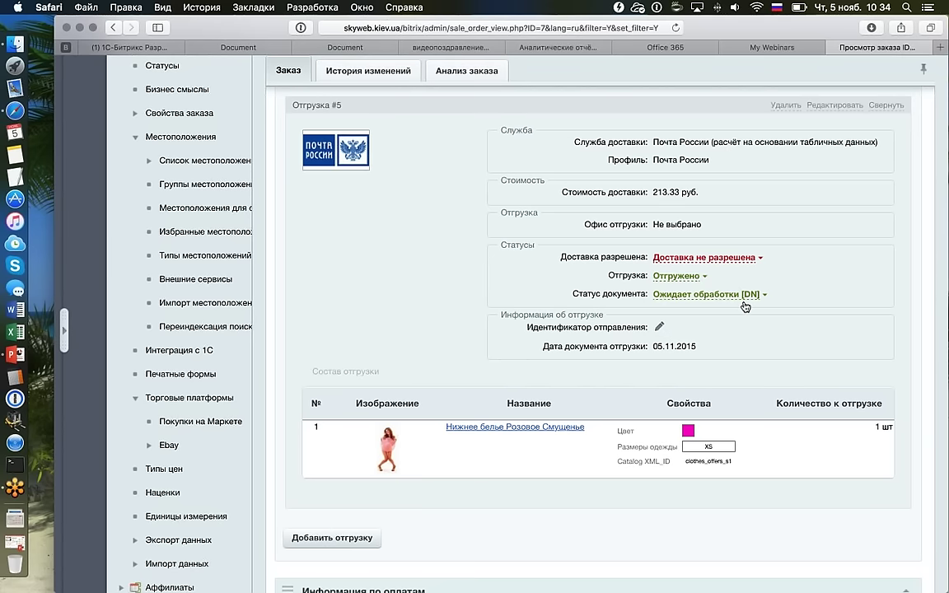
click(696, 258)
click(687, 277)
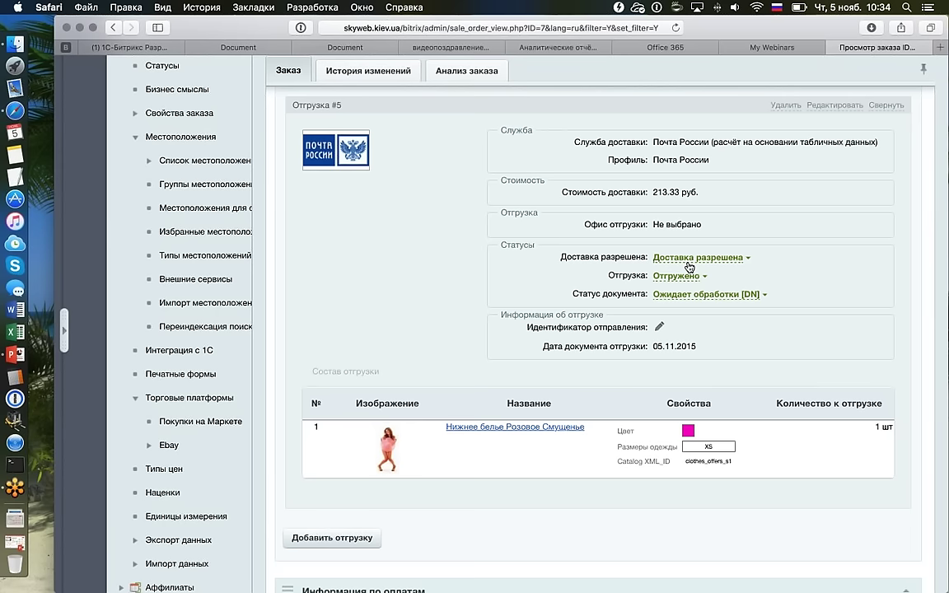
click(689, 262)
click(669, 276)
click(695, 298)
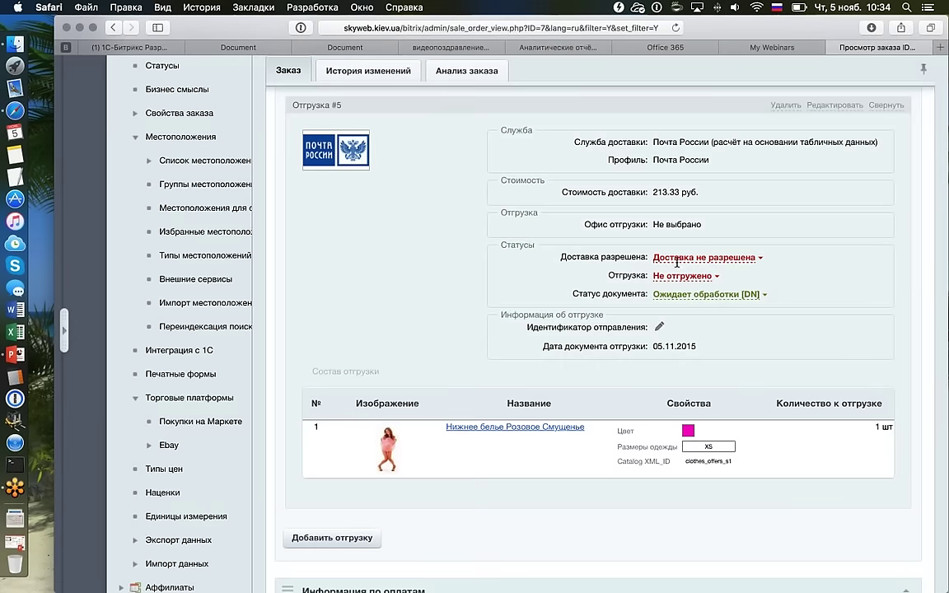
click(679, 264)
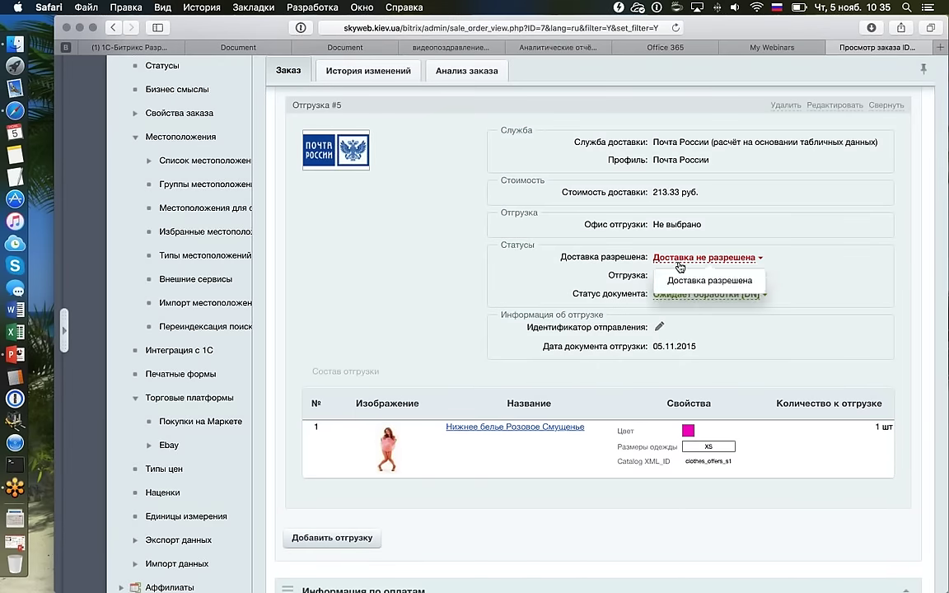
click(681, 280)
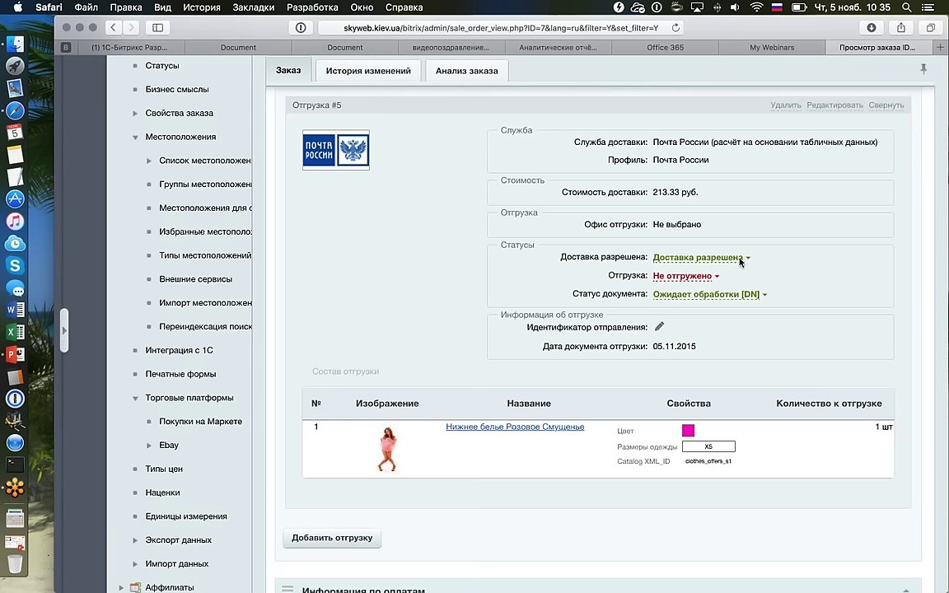
click(714, 276)
click(692, 298)
click(834, 105)
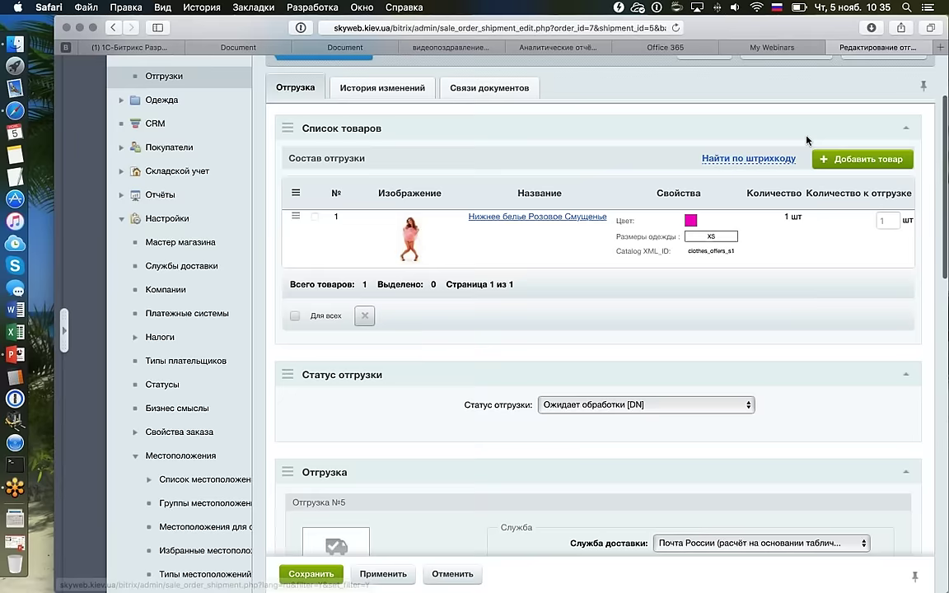
scroll(806, 140, down, 15)
scroll(806, 140, up, 10)
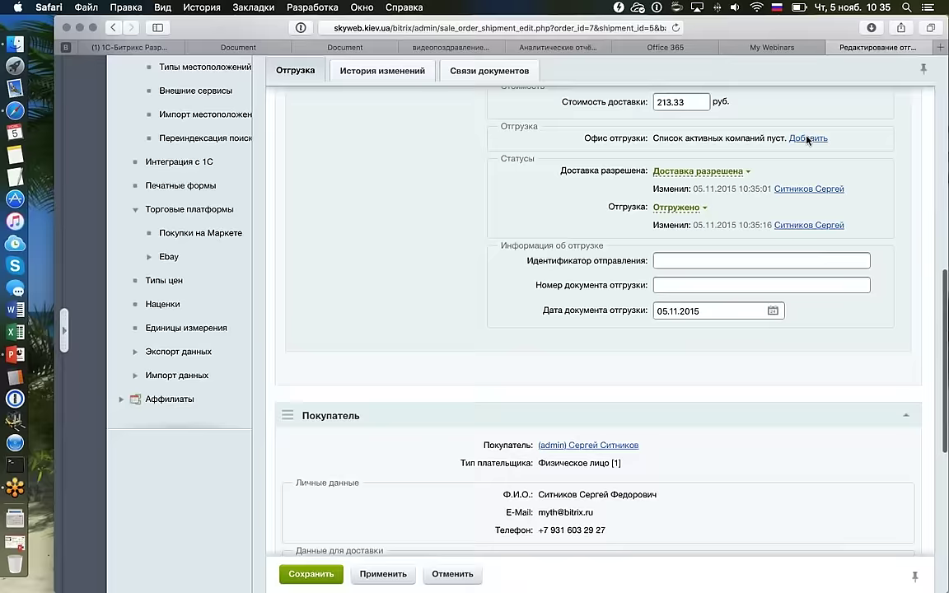
scroll(806, 140, up, 5)
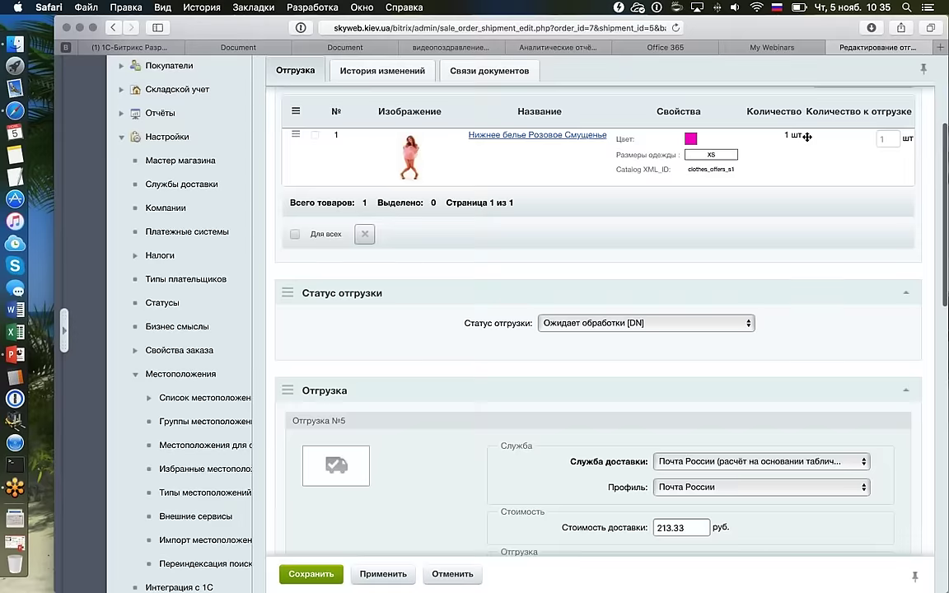
scroll(806, 137, down, 15)
scroll(645, 185, up, 2)
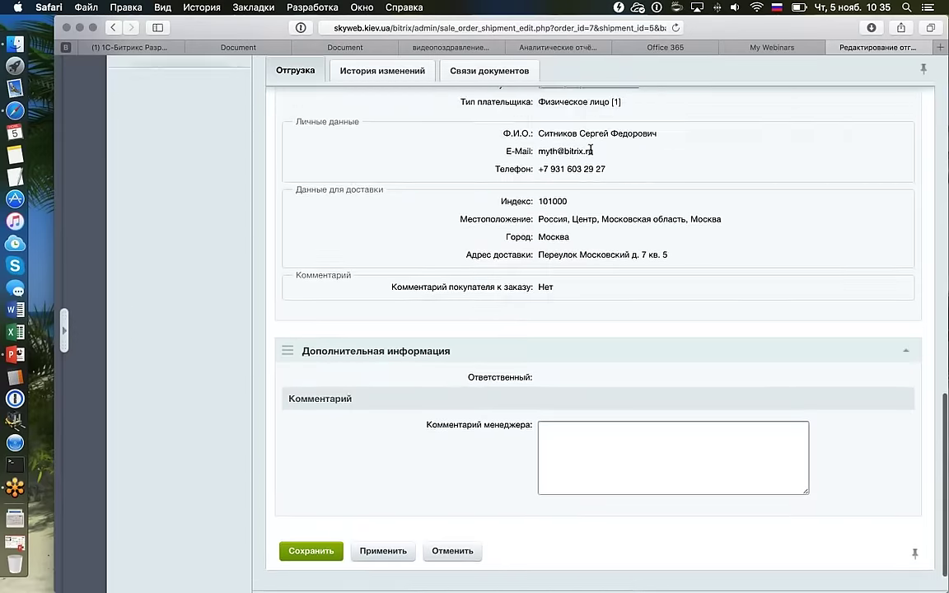
scroll(591, 149, up, 6)
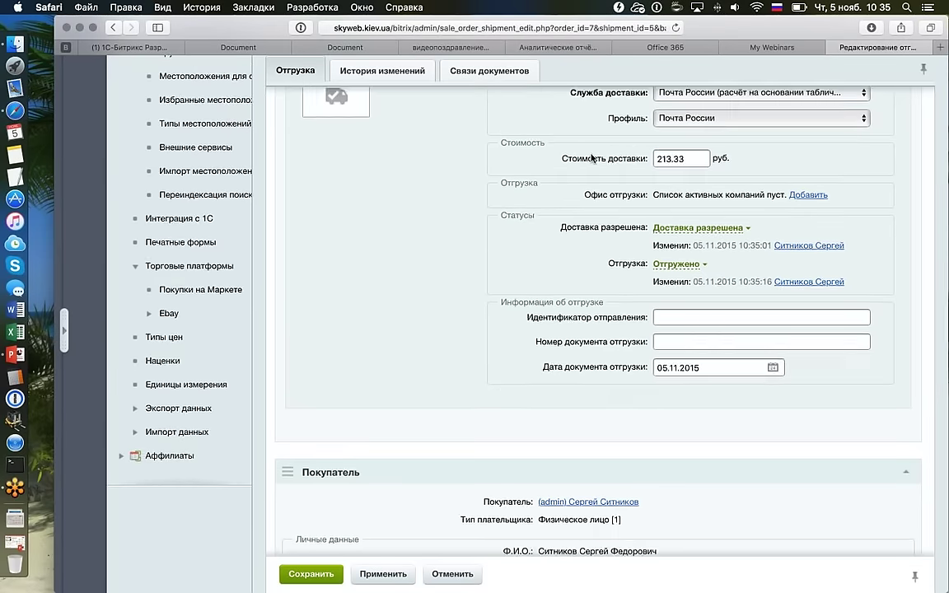
scroll(591, 158, up, 1)
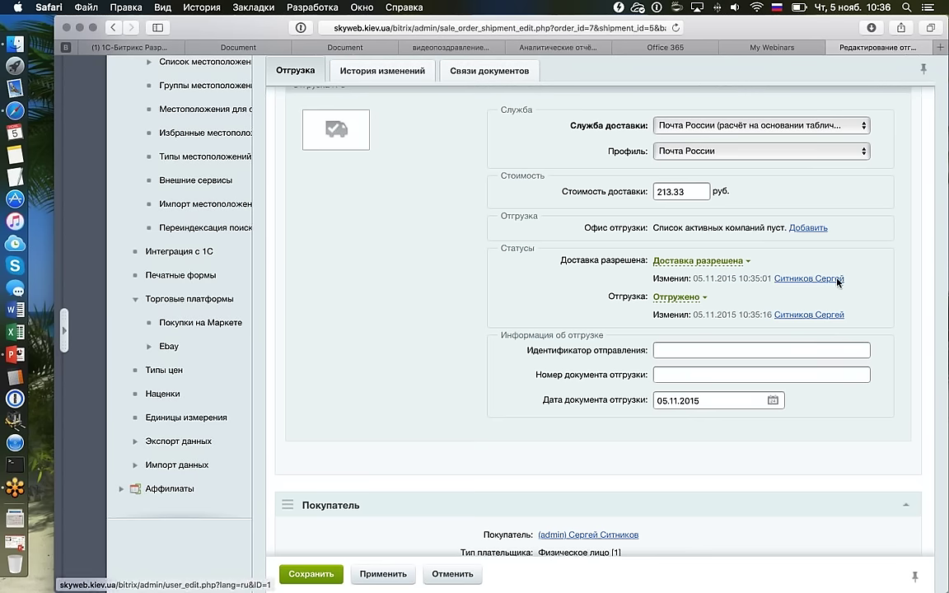
drag(844, 278, 776, 283)
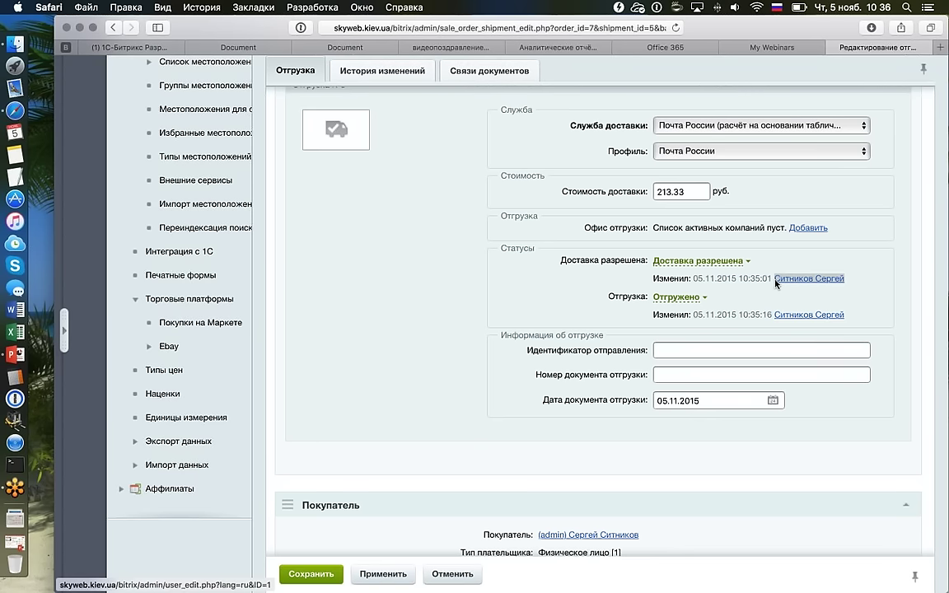
double_click(714, 278)
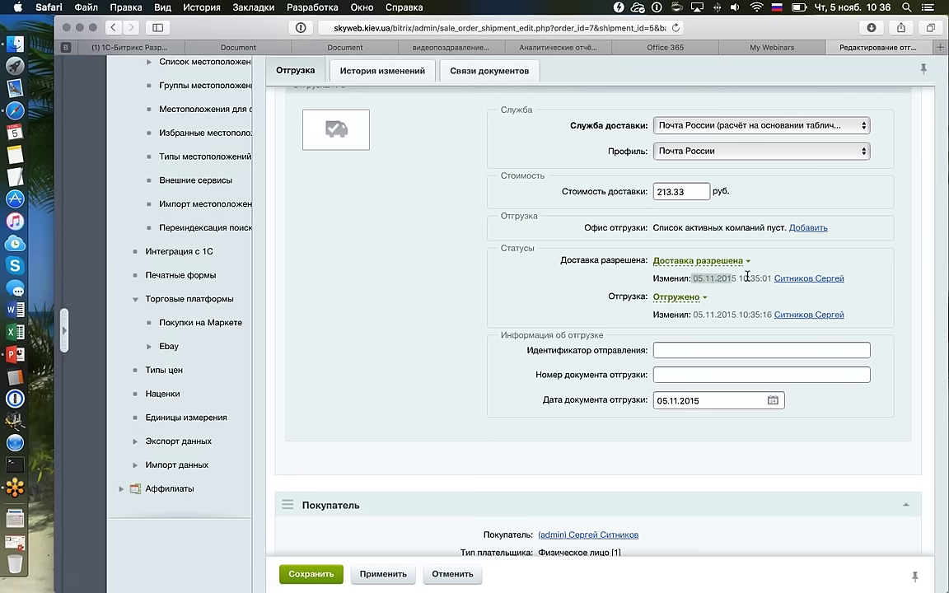
double_click(755, 278)
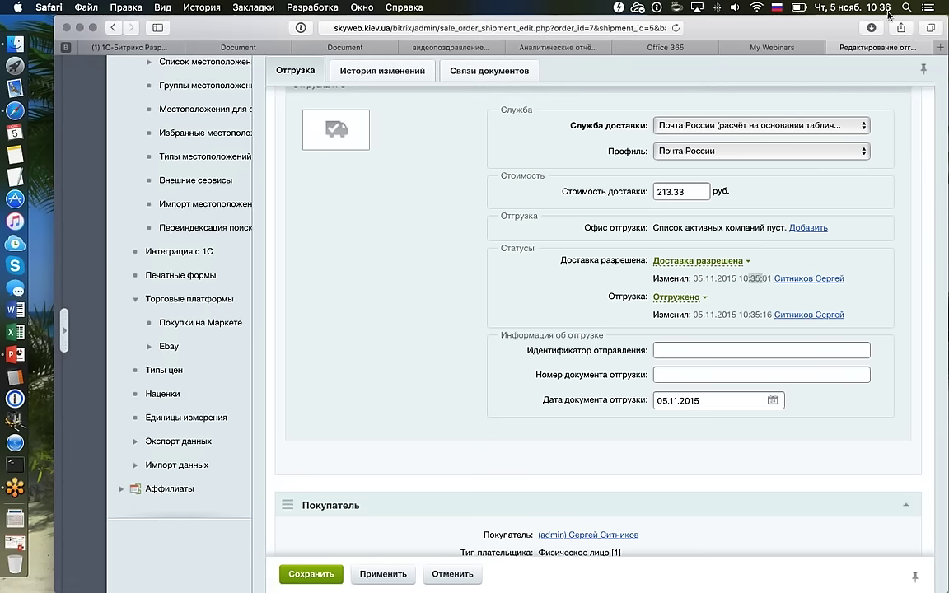
scroll(755, 218, up, 10)
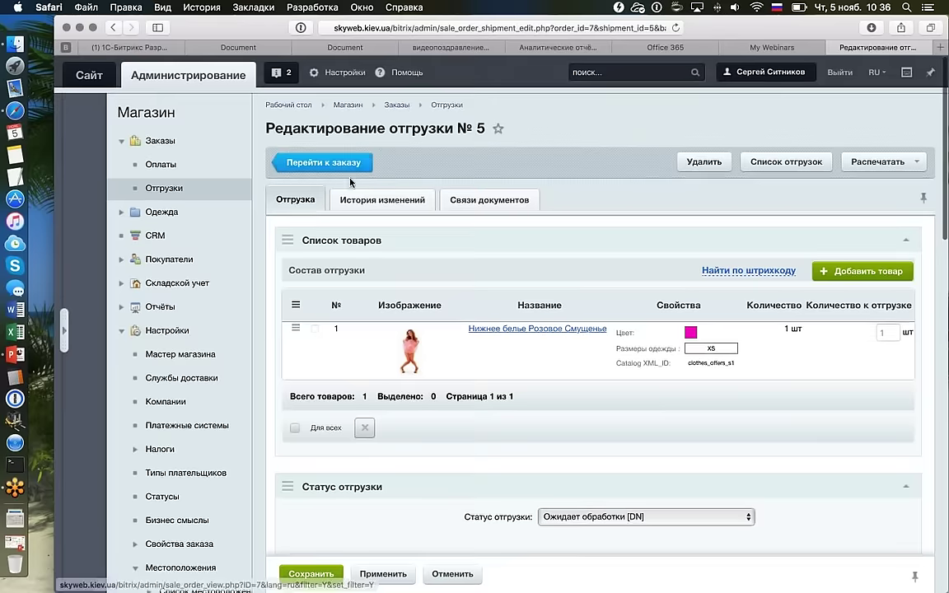
Return to order №7 via Перейти к заказу and collapse its Отгрузка section.
click(346, 170)
scroll(629, 312, down, 5)
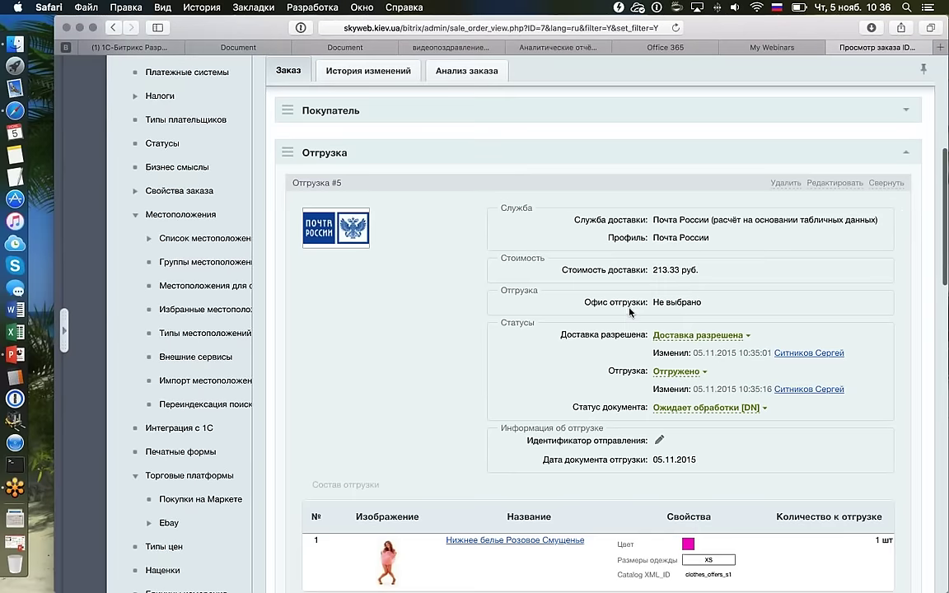
click(904, 153)
scroll(494, 239, down, 2)
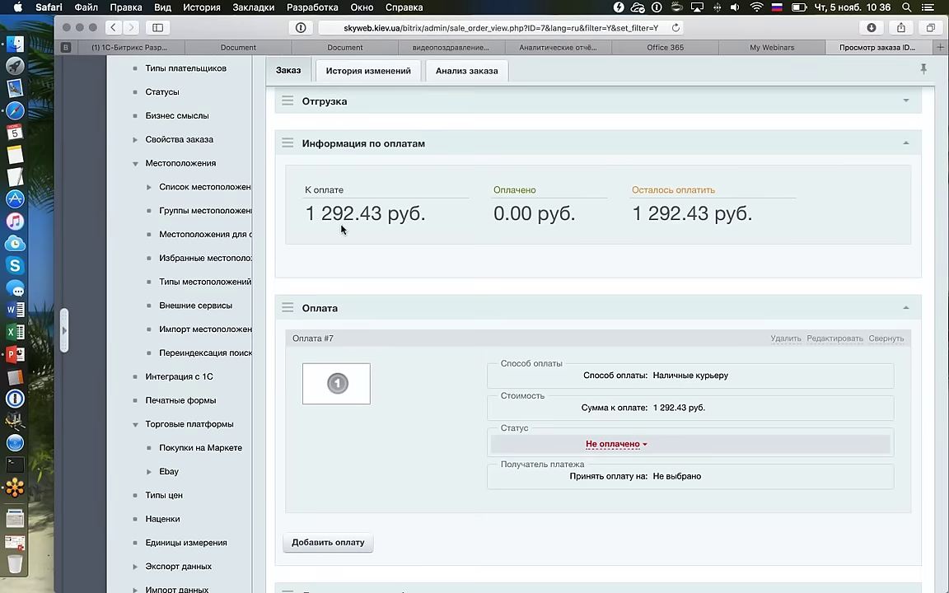
Highlight the К оплате 1 292.43, Оплачено 0.00 and Осталось оплатить 1 292.43 руб. amounts.
drag(292, 188, 423, 214)
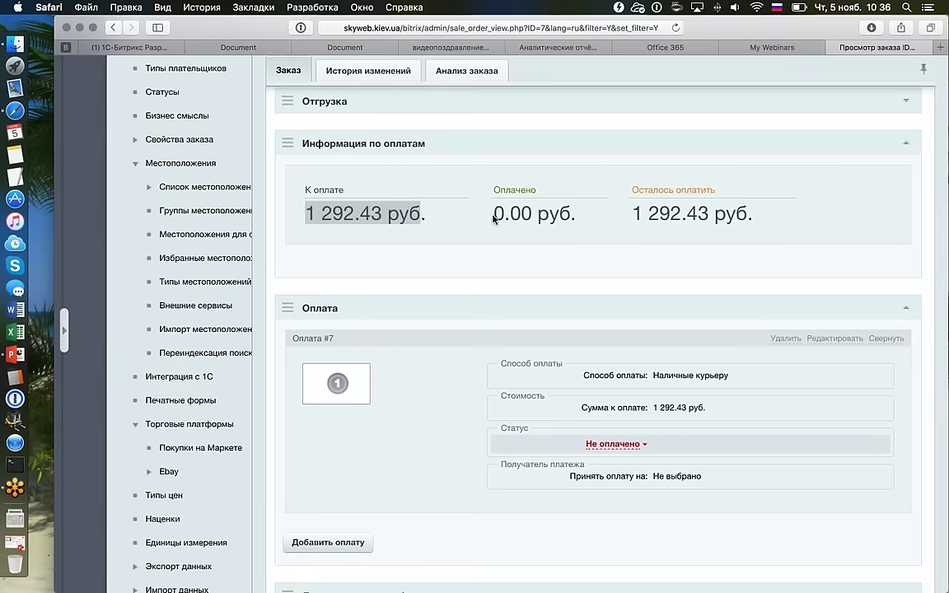
drag(492, 213, 584, 217)
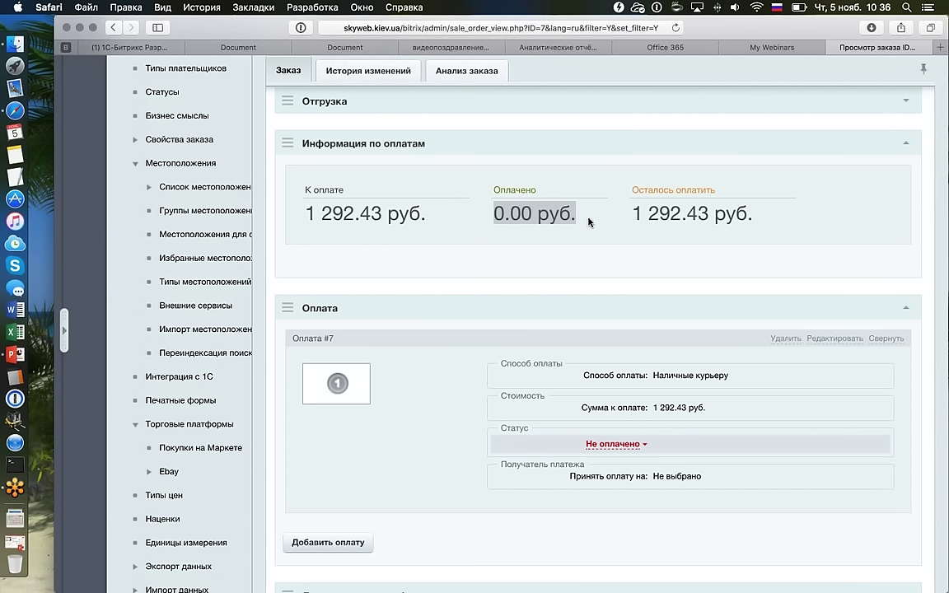
drag(633, 210, 801, 219)
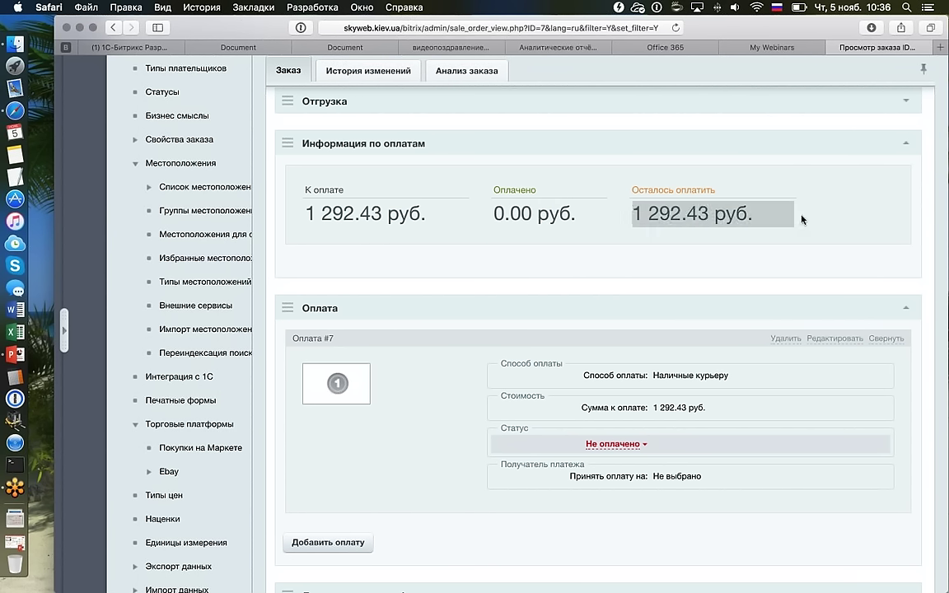
click(801, 219)
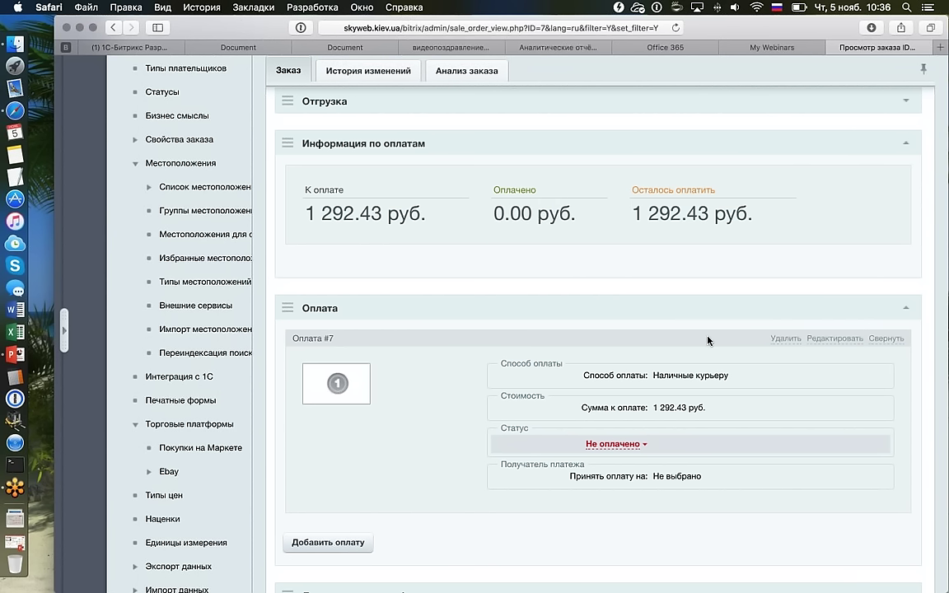
Change payment #7 from Не оплачено to Оплачено and save the Оплата платежа dialog.
click(634, 445)
click(637, 467)
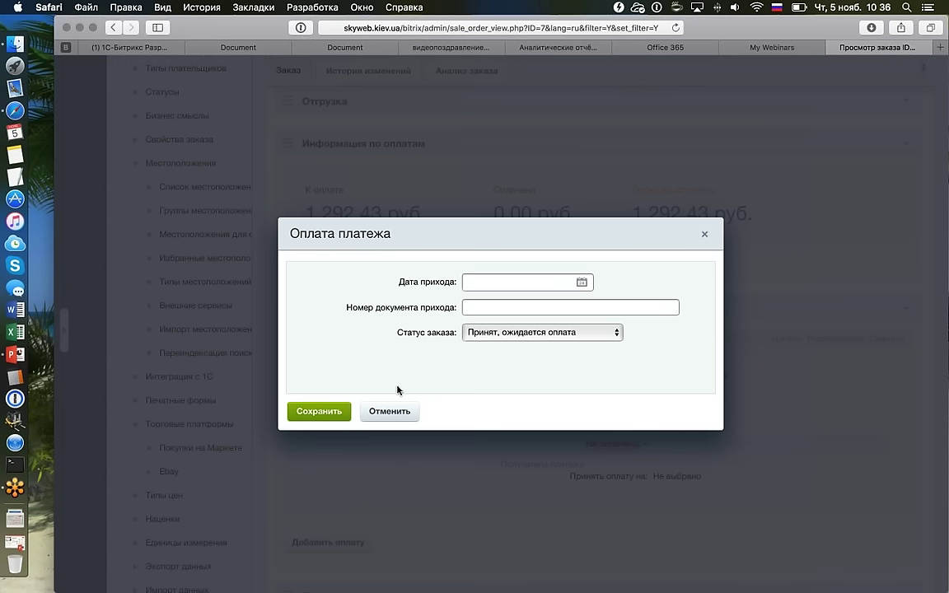
click(339, 403)
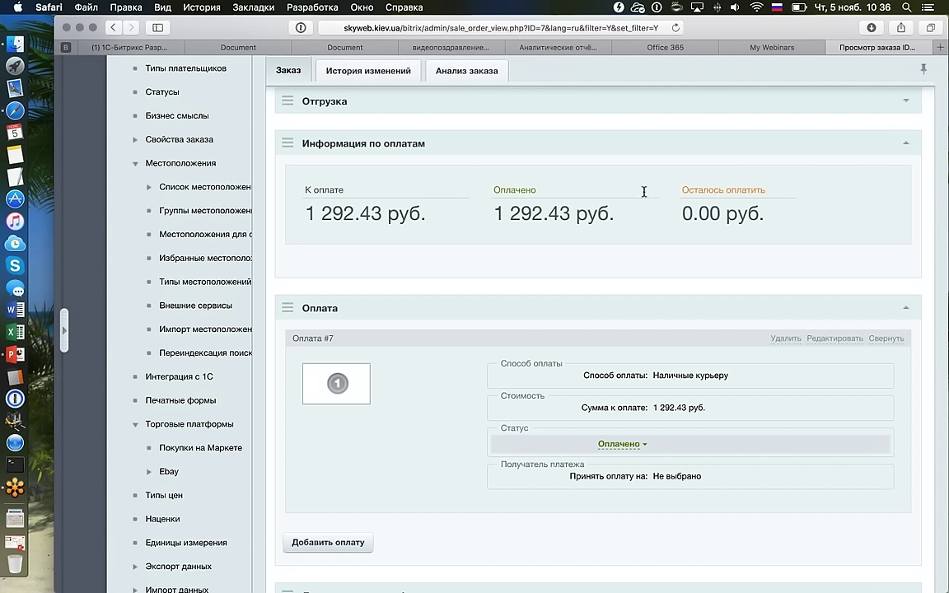
Check the now-paid 1 292.43 руб. amount and scroll through the updated payment section.
triple_click(346, 190)
triple_click(620, 214)
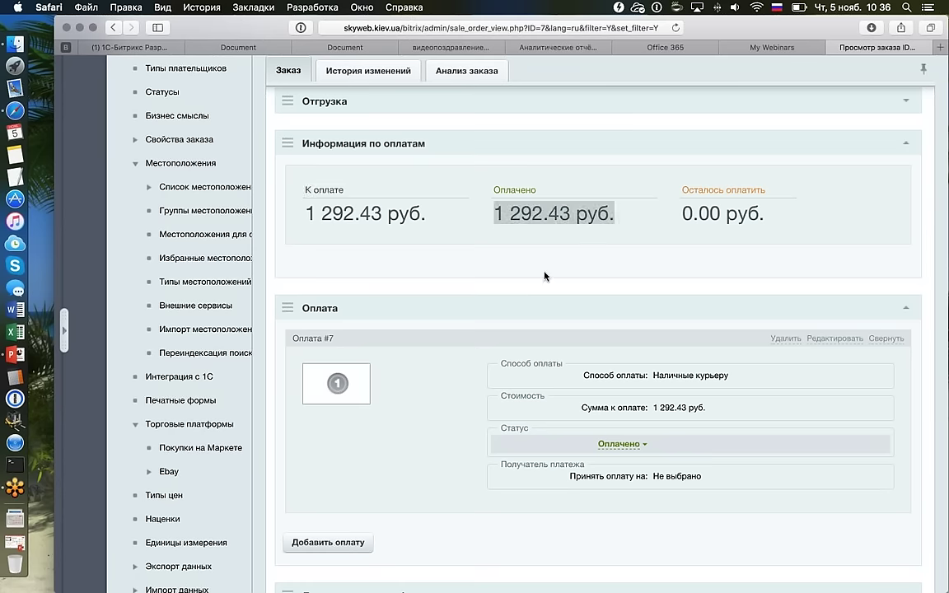
scroll(544, 276, down, 5)
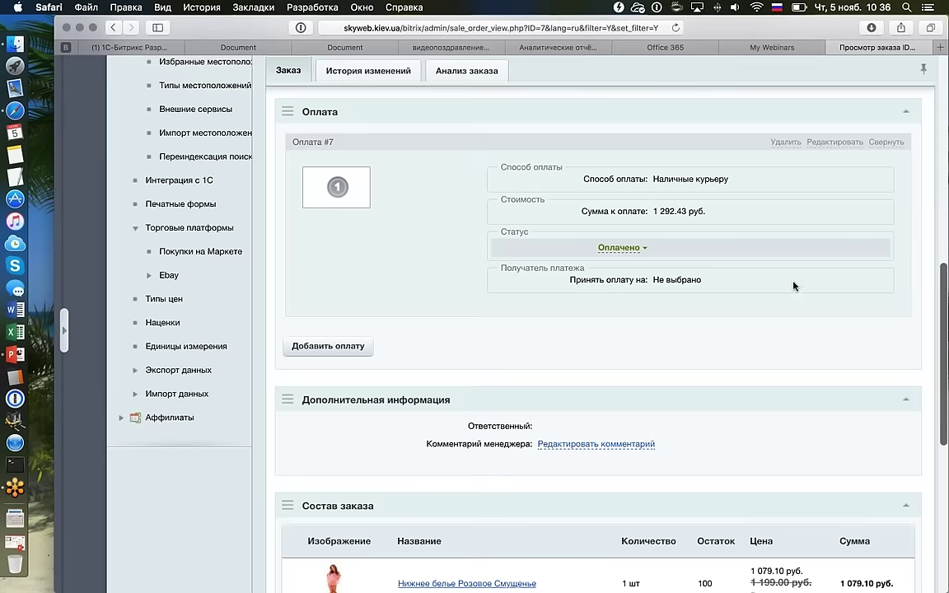
scroll(793, 286, down, 3)
scroll(699, 314, down, 7)
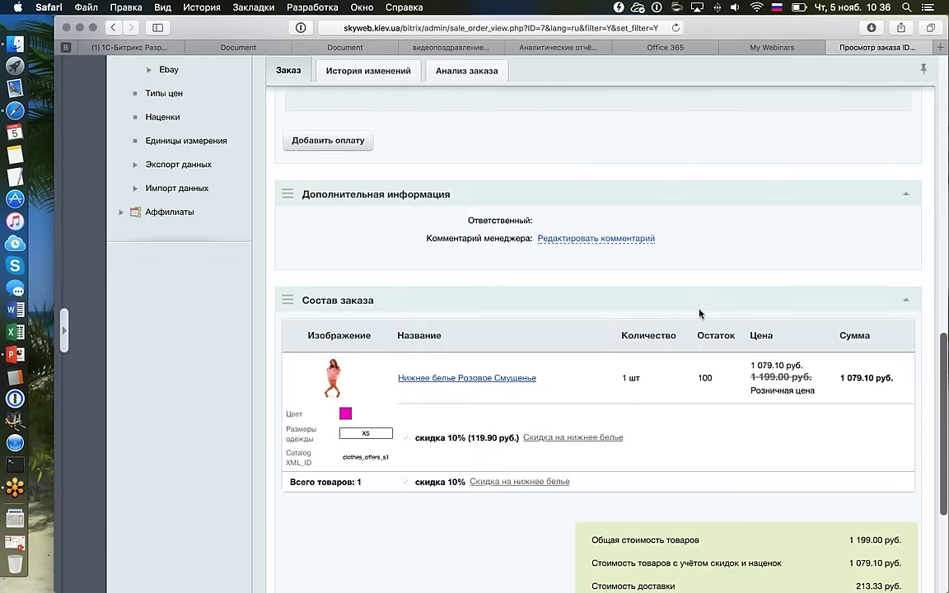
scroll(693, 287, up, 10)
scroll(694, 285, up, 4)
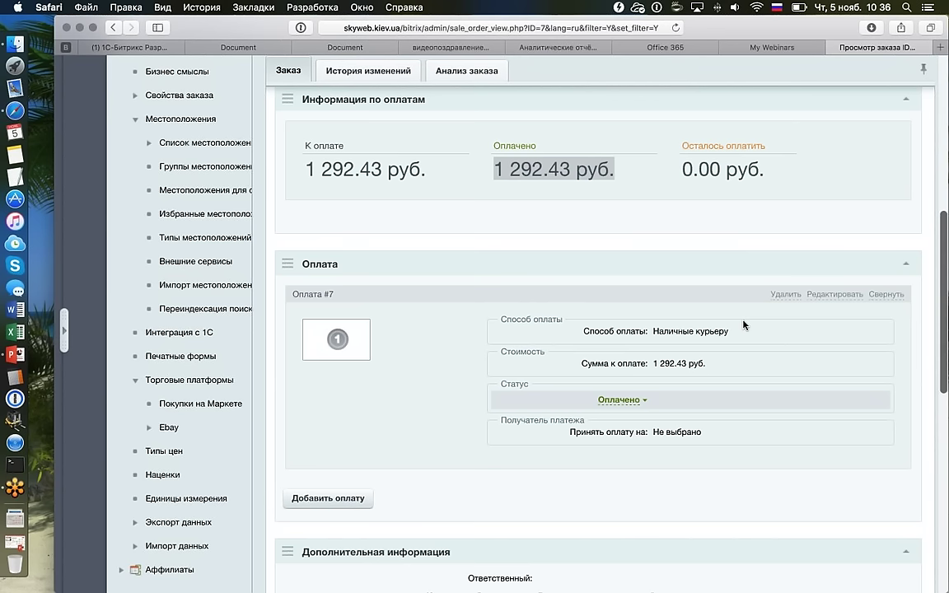
scroll(743, 324, up, 8)
scroll(750, 343, down, 3)
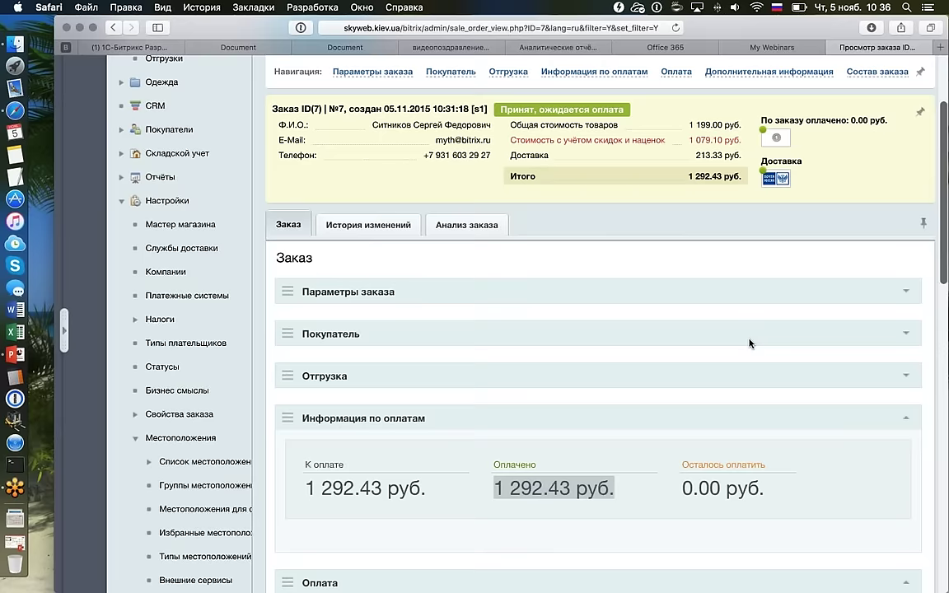
Change order №7's Статус заказа to Выполнен, save and confirm it, then go back to Список заказов.
click(709, 266)
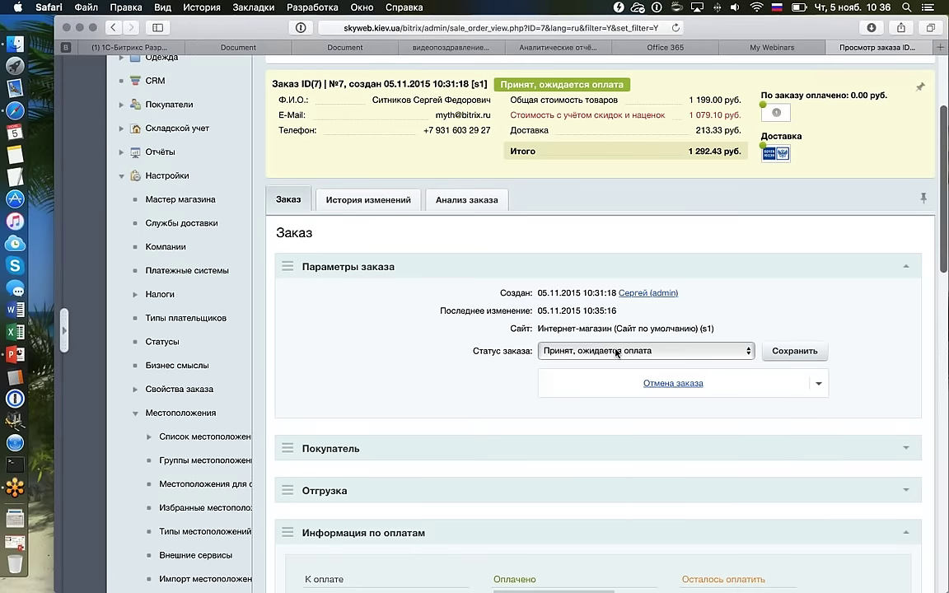
click(614, 351)
click(604, 383)
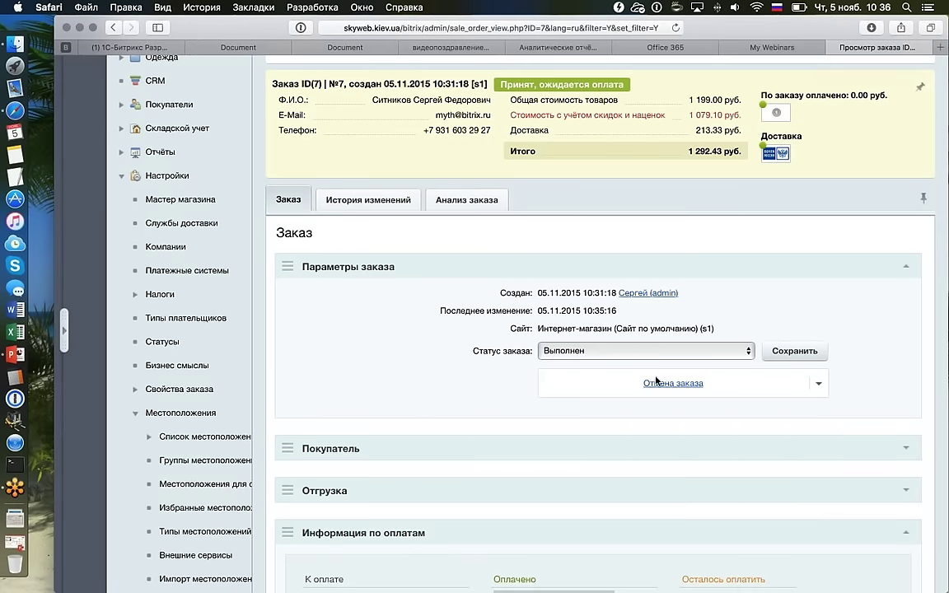
click(781, 352)
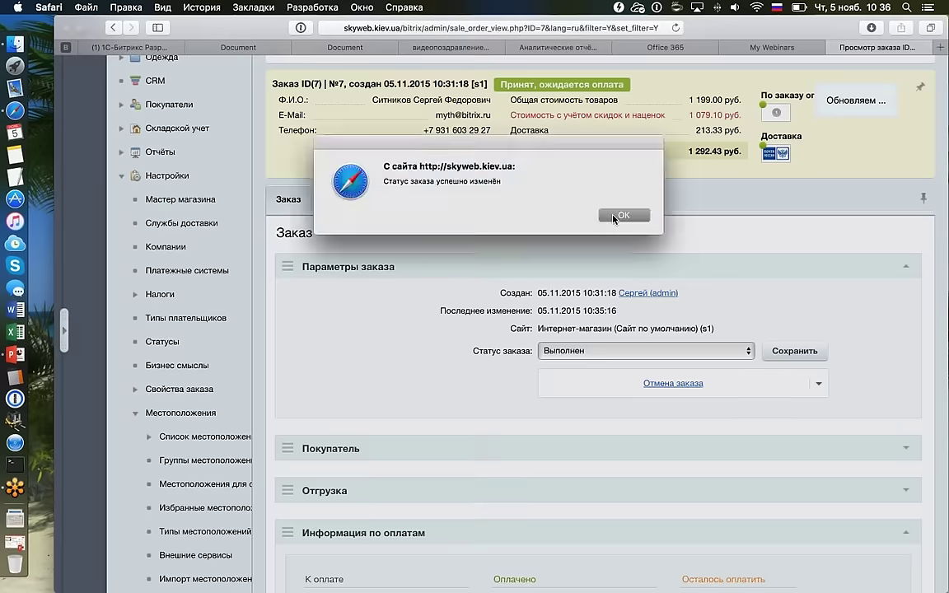
click(614, 217)
scroll(497, 228, up, 5)
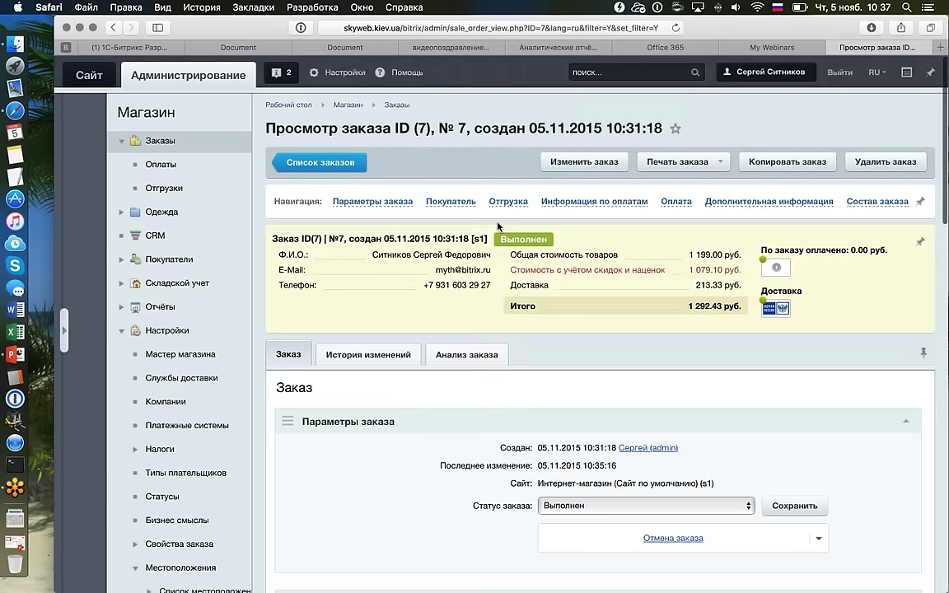
click(304, 156)
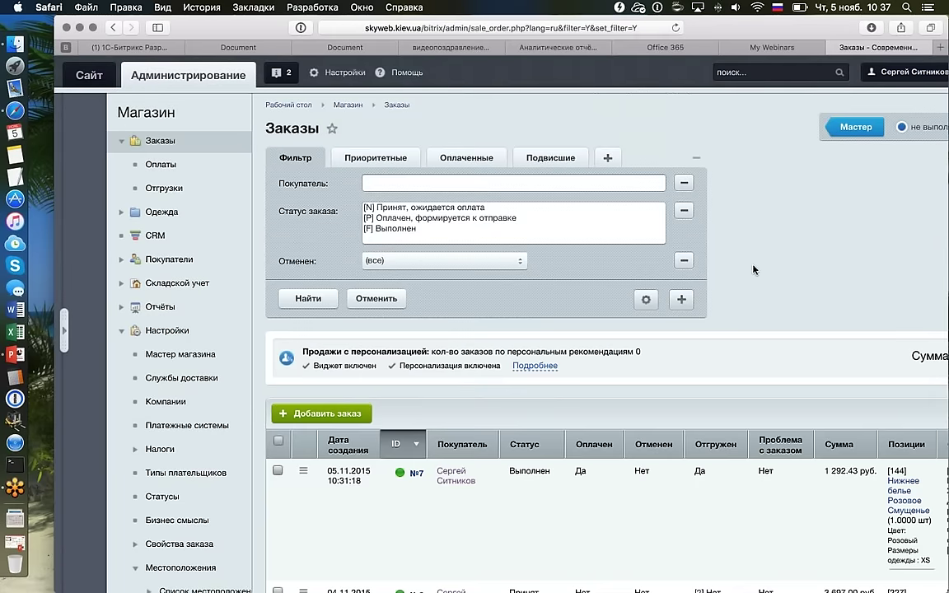
scroll(752, 270, right, 5)
scroll(752, 268, down, 2)
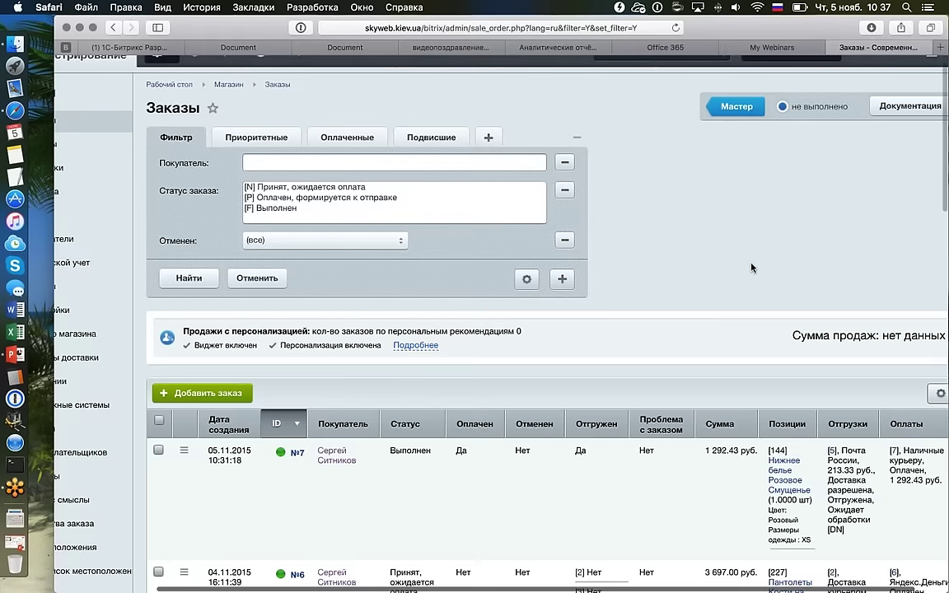
scroll(752, 268, up, 1)
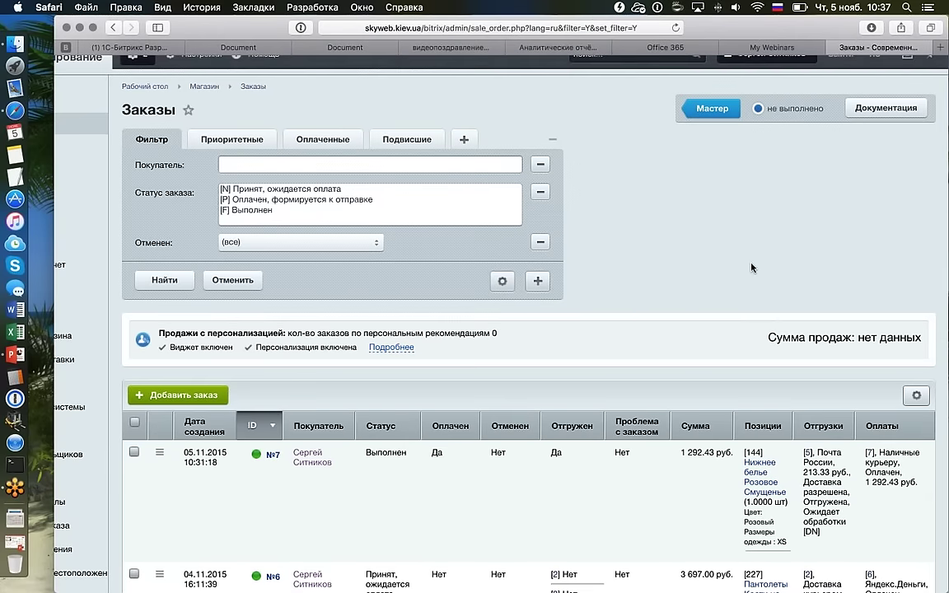
scroll(752, 268, left, 1)
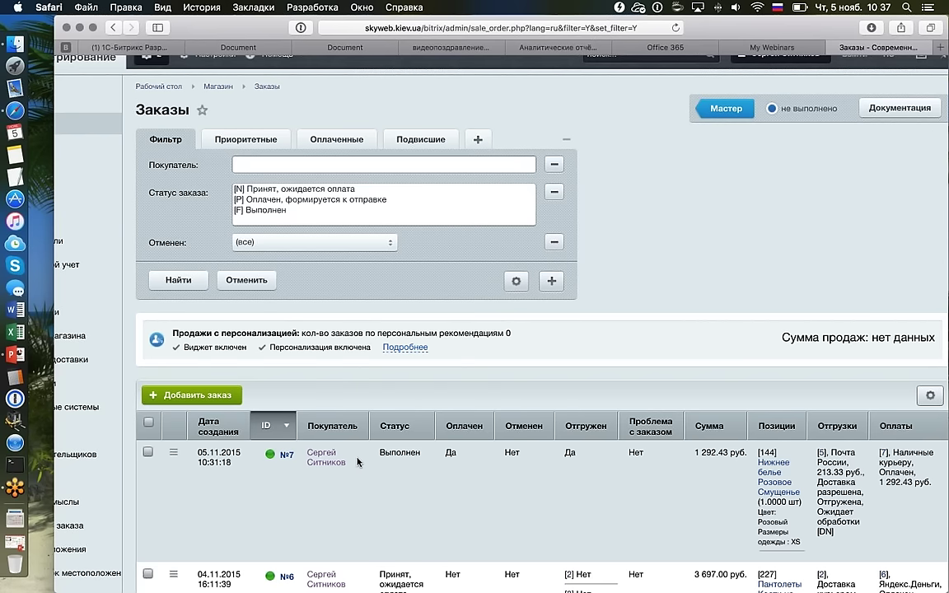
scroll(358, 462, up, 1)
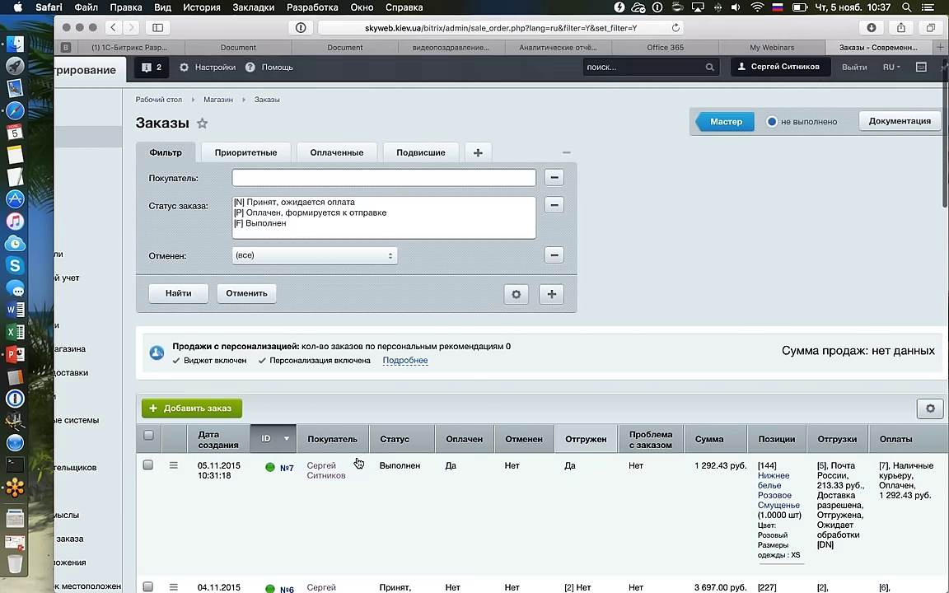
scroll(358, 462, up, 1)
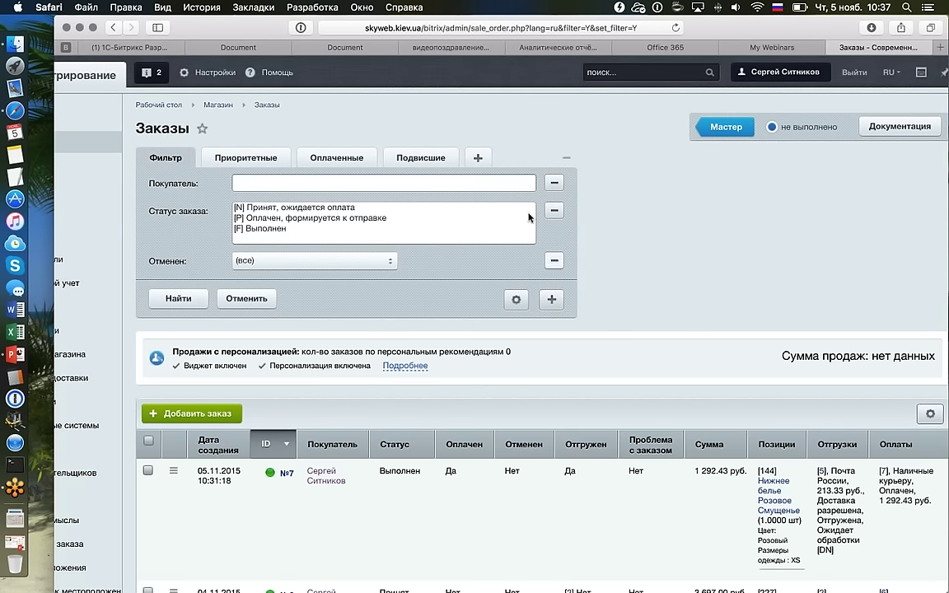
scroll(206, 116, up, 2)
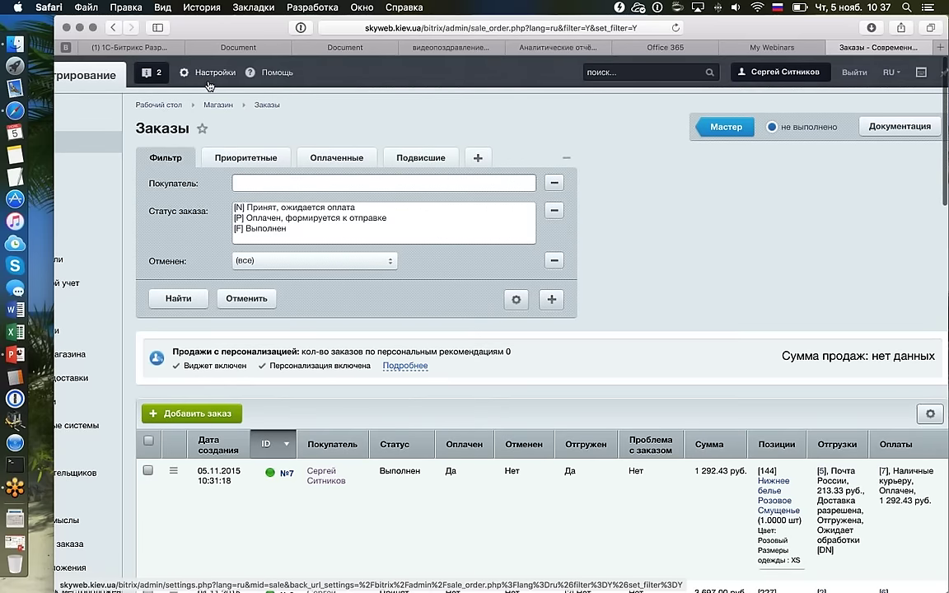
Open the Интернет-магазин module settings, scroll to the order-status options, and start a region screenshot.
click(224, 74)
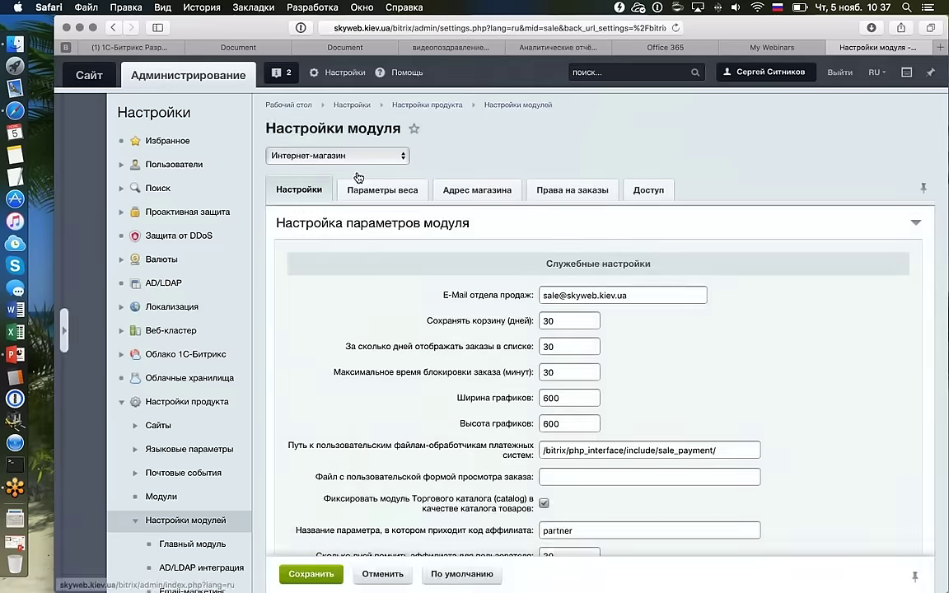
scroll(358, 177, down, 15)
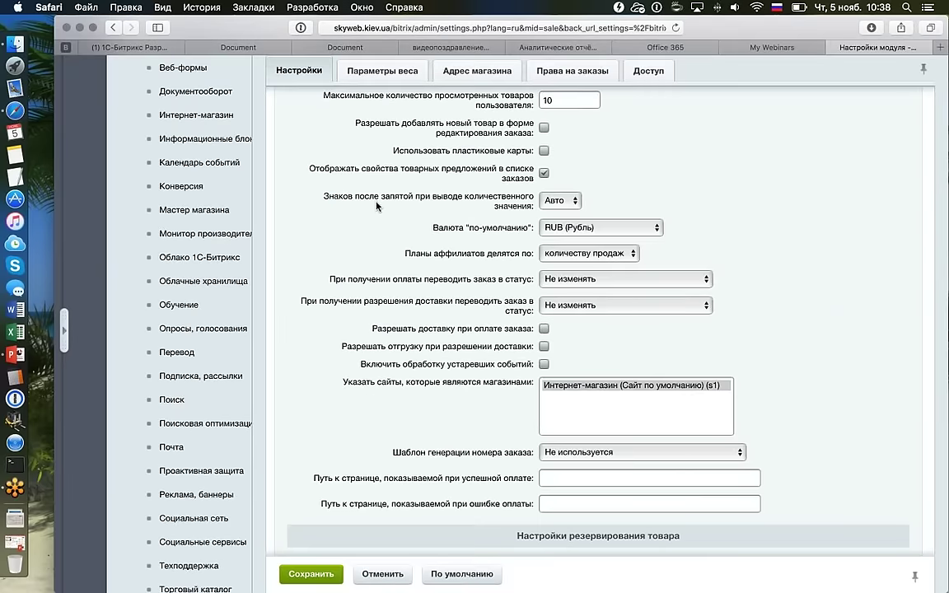
scroll(376, 205, down, 1)
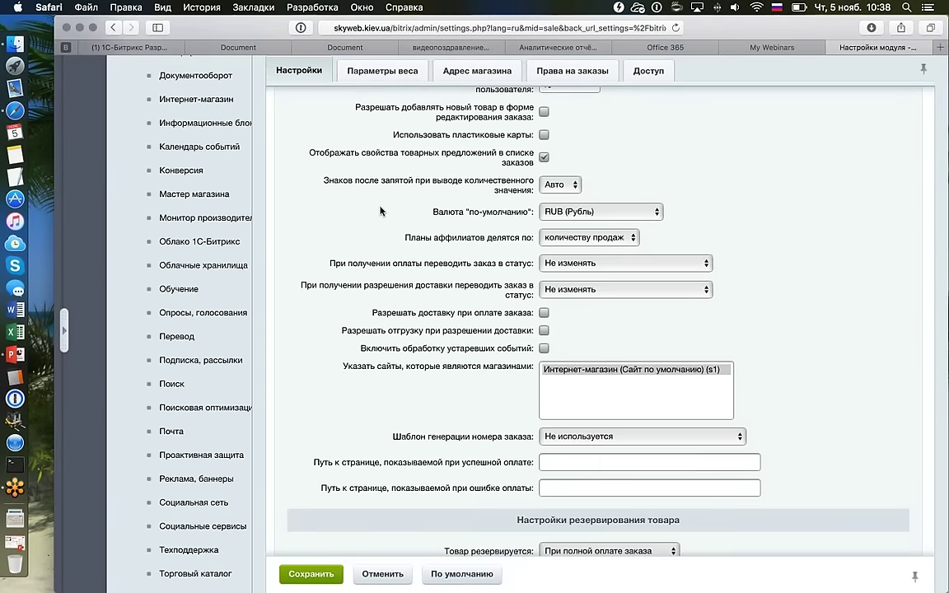
key(super+shift+5)
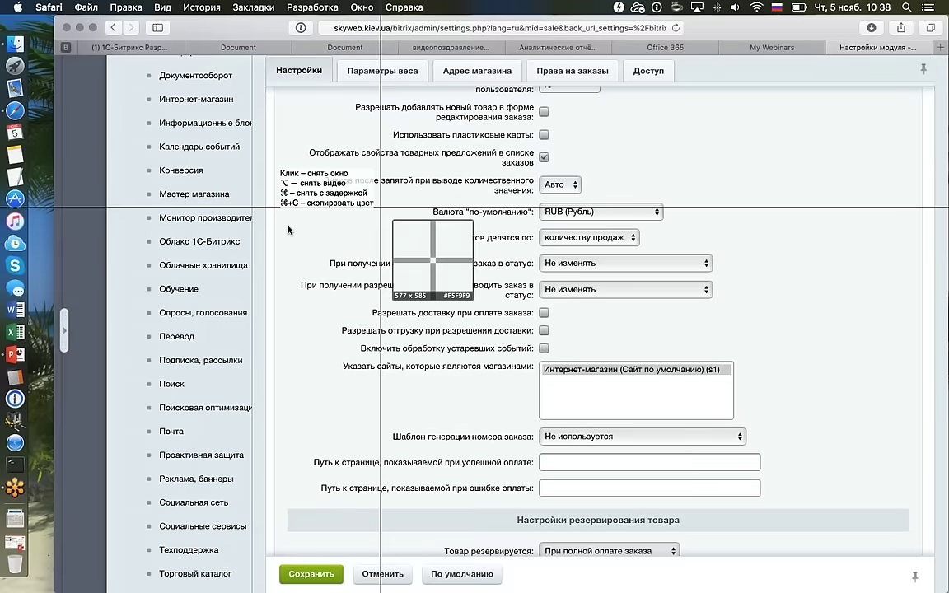
Capture the two order-status transfer rows in Monosnap, close the editor, and return to Safari.
drag(273, 248, 861, 309)
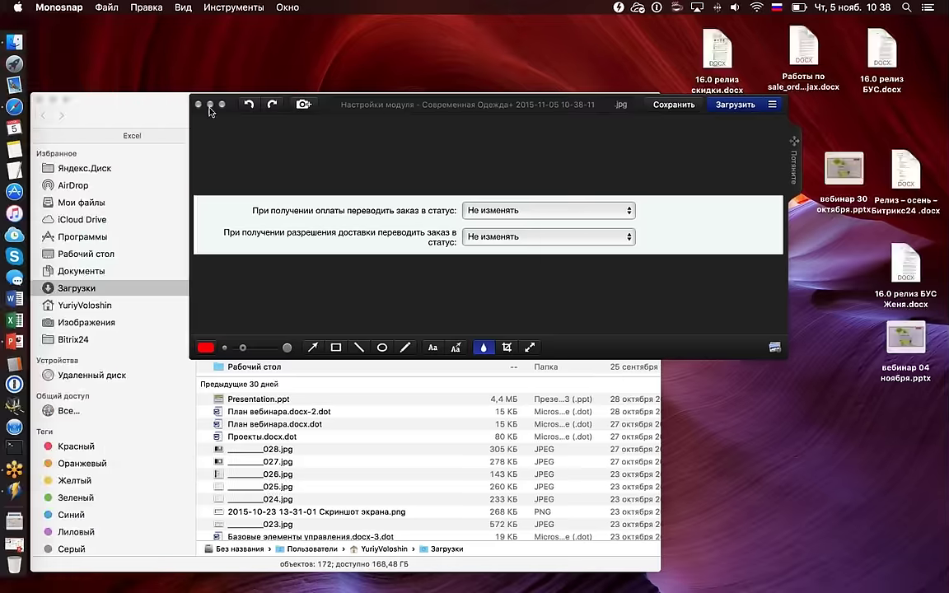
click(199, 104)
key(ctrl+Right)
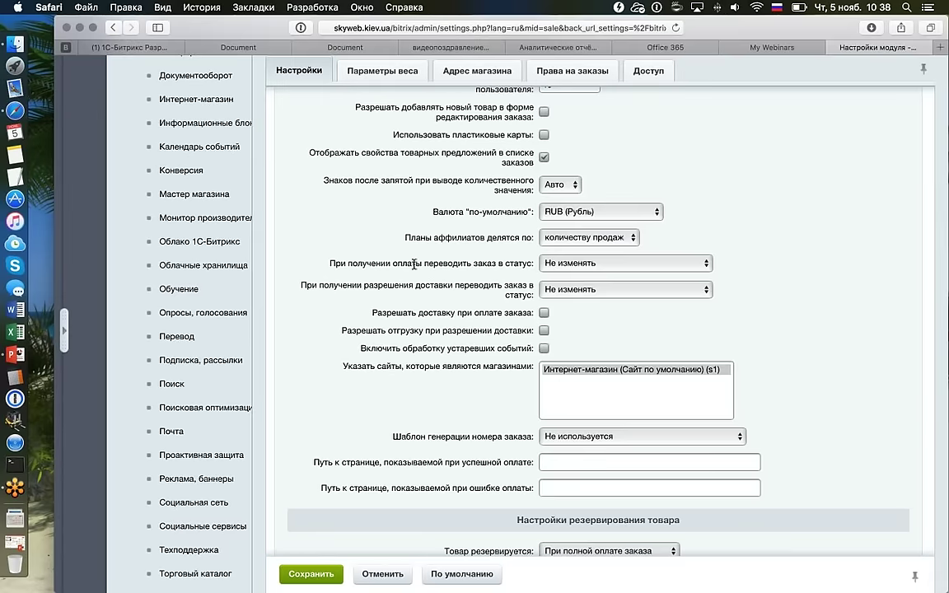
drag(330, 263, 575, 269)
click(575, 268)
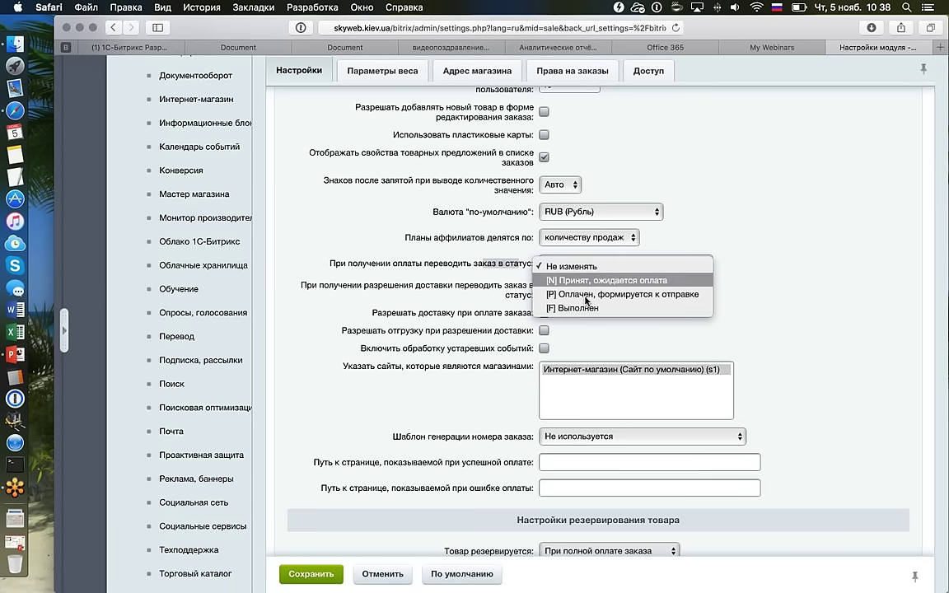
click(690, 267)
drag(306, 286, 494, 292)
click(626, 289)
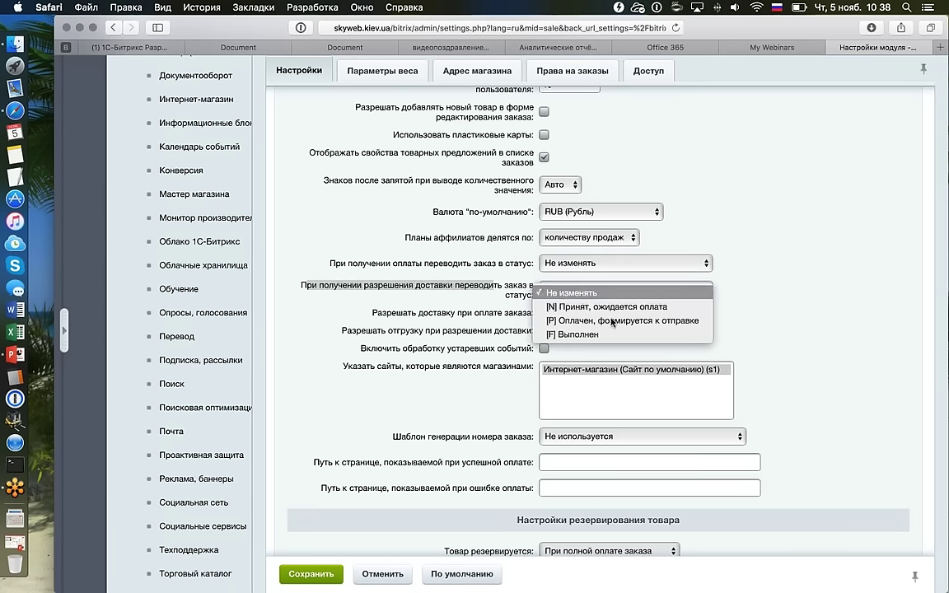
click(689, 264)
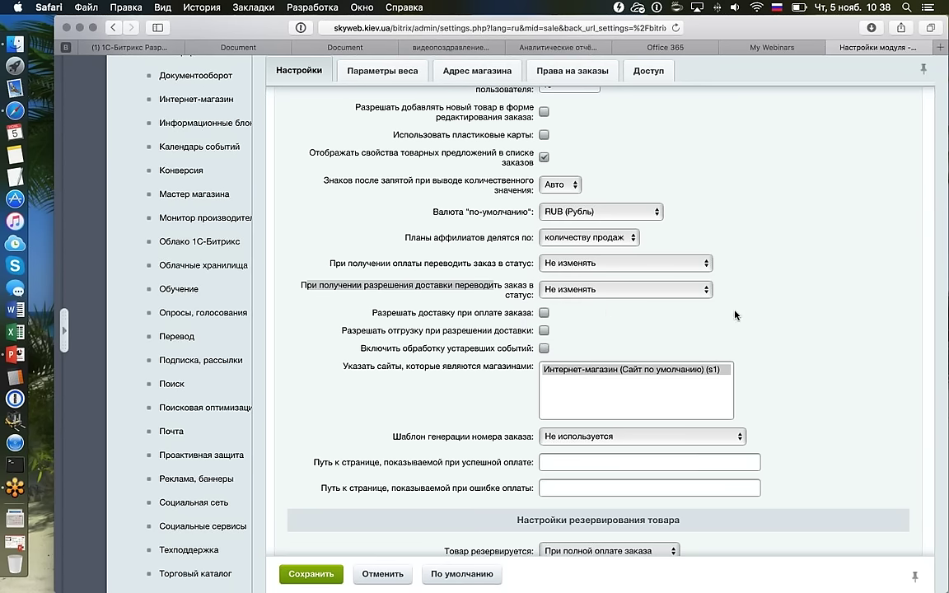
drag(373, 315, 544, 315)
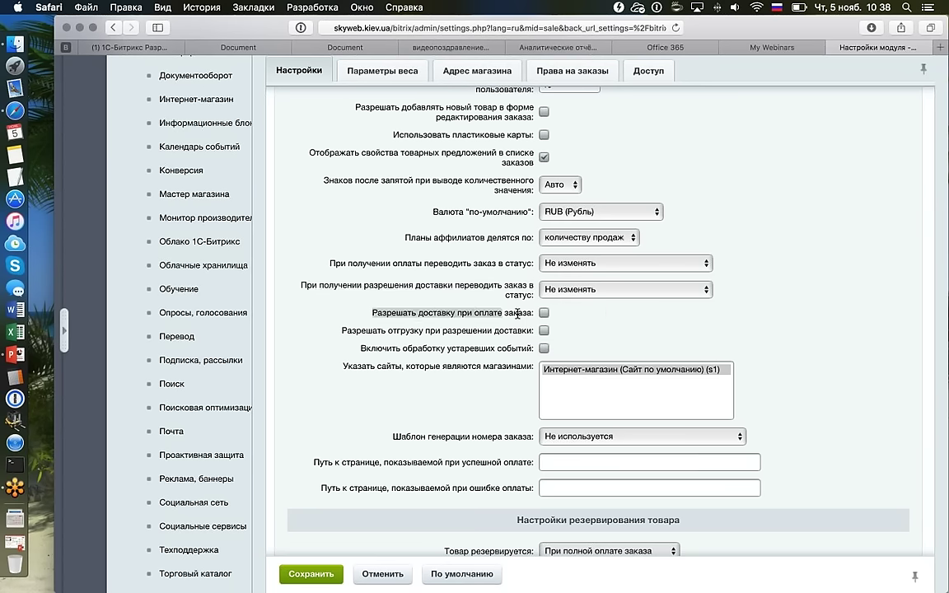
click(544, 314)
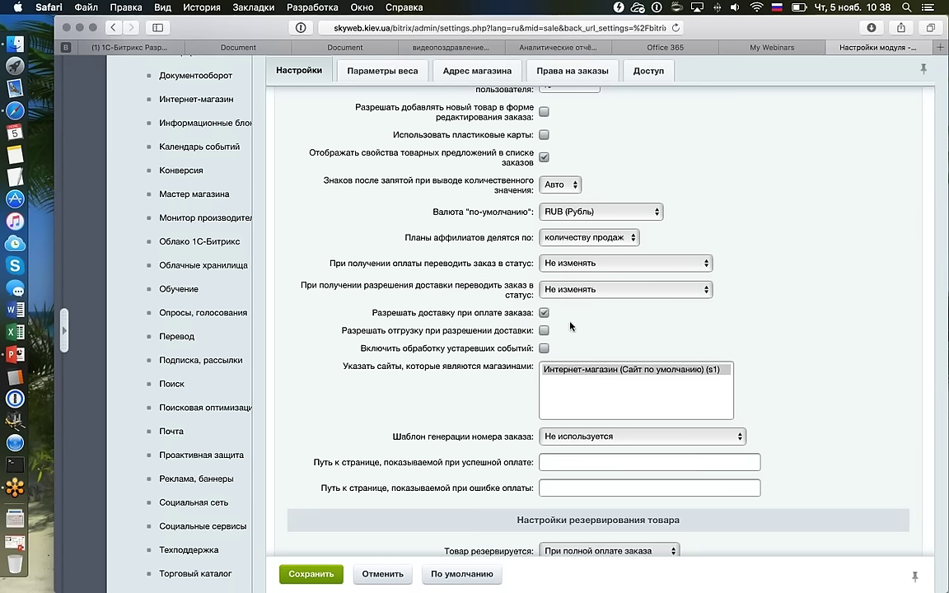
drag(362, 330, 489, 333)
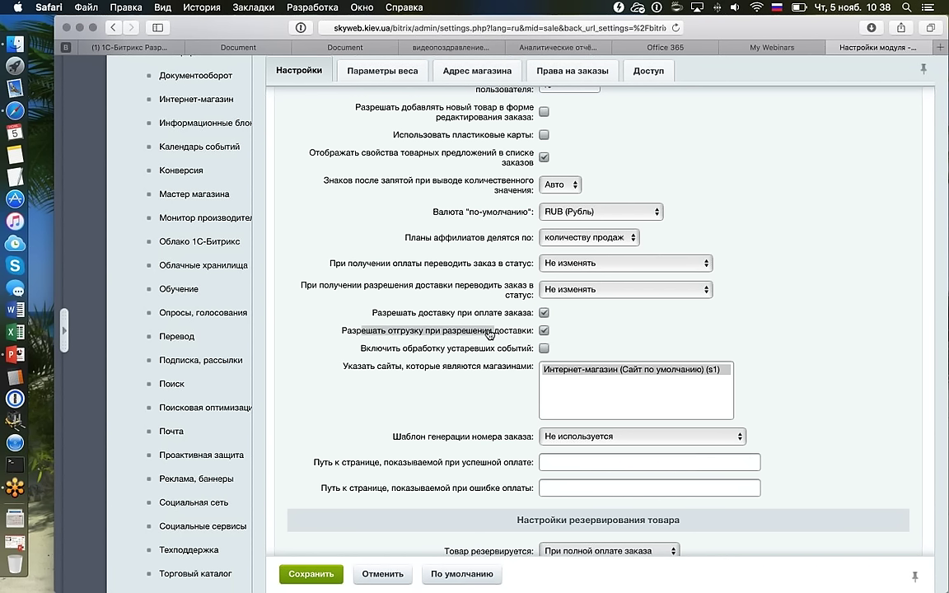
click(562, 333)
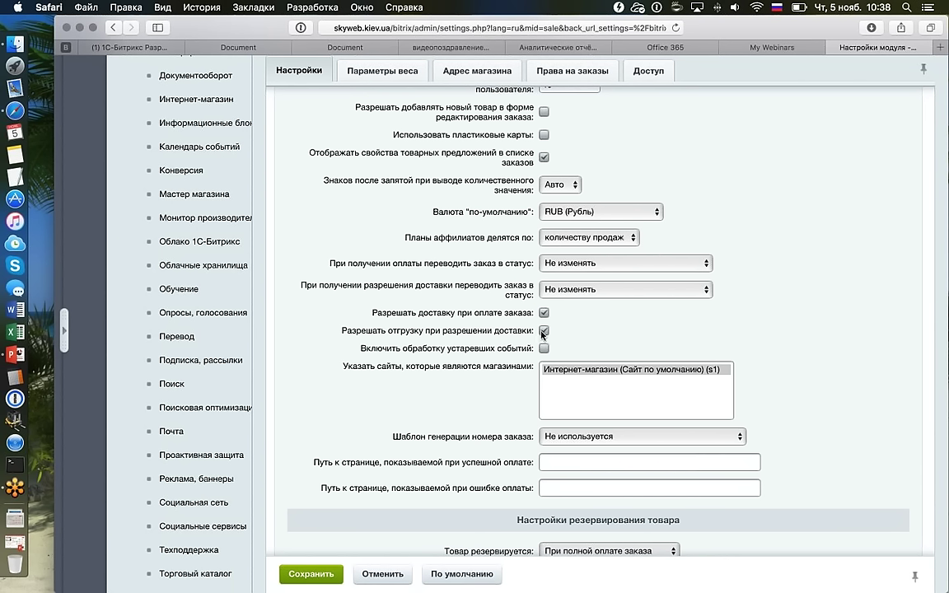
click(543, 332)
click(543, 314)
scroll(406, 259, up, 10)
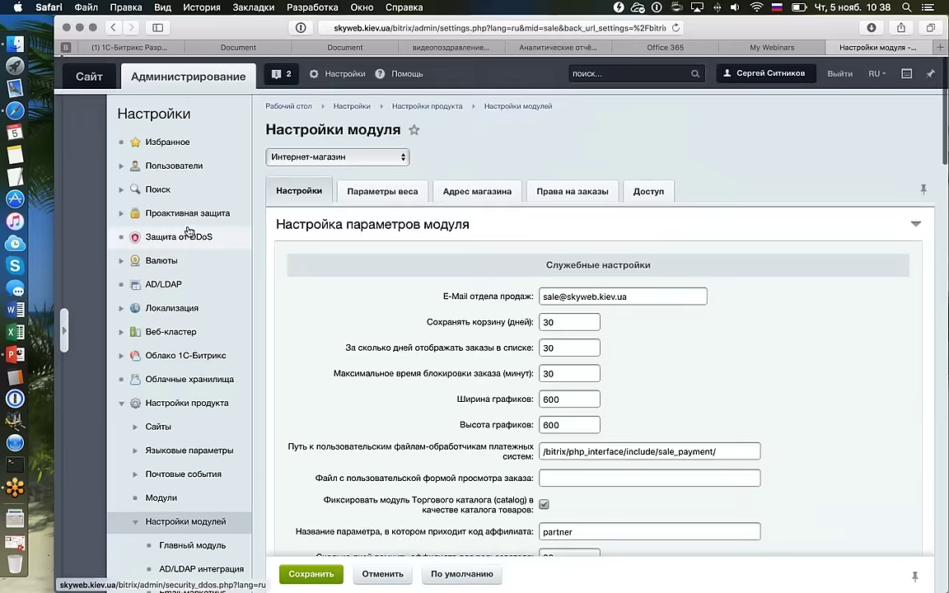
Swipe back to the Заказы page and scroll through existing orders №7 and №6.
scroll(189, 231, left, 5)
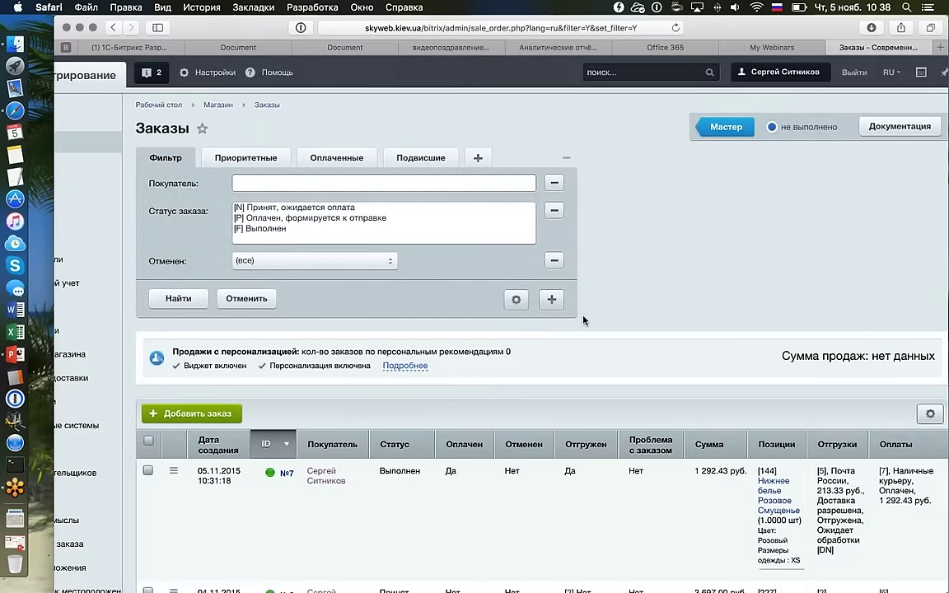
scroll(583, 319, down, 5)
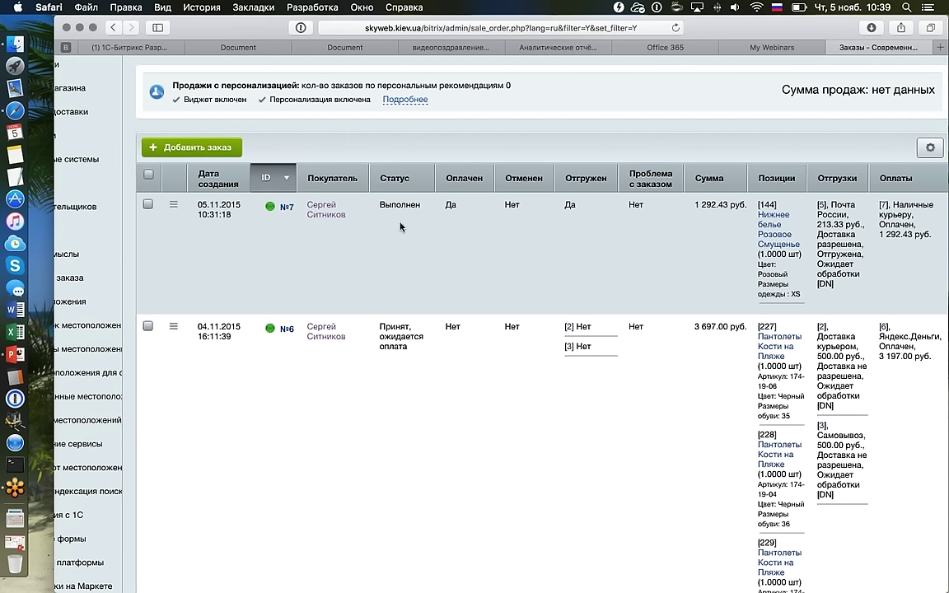
scroll(345, 194, up, 2)
Start a new order with Добавить заказ and look over the empty order form.
click(346, 196)
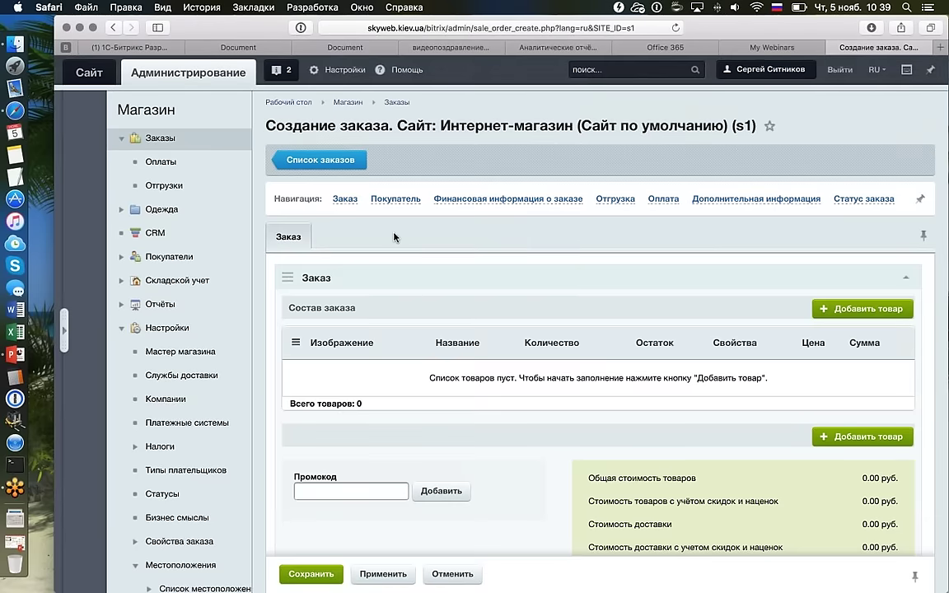
scroll(702, 224, down, 3)
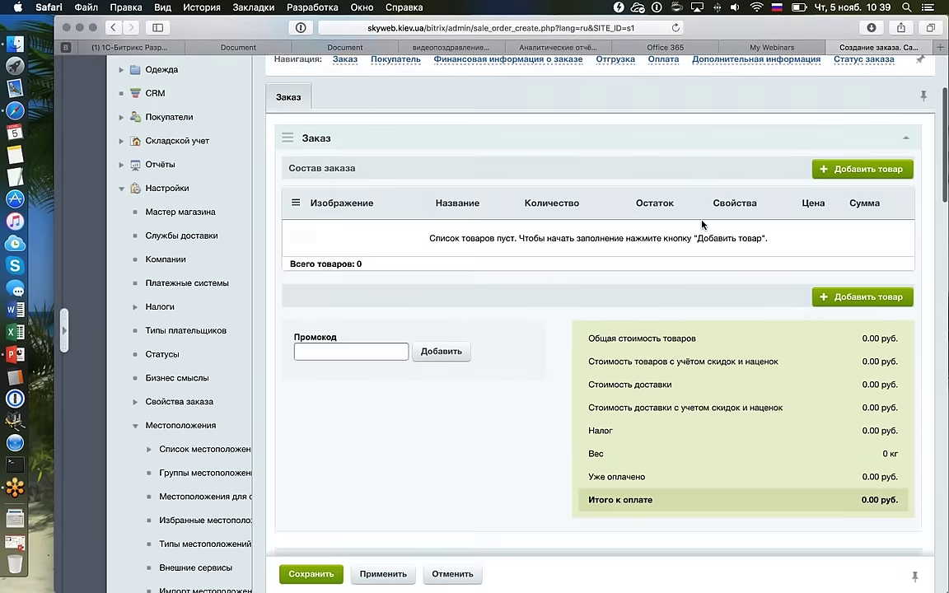
scroll(631, 197, up, 1)
scroll(631, 197, down, 5)
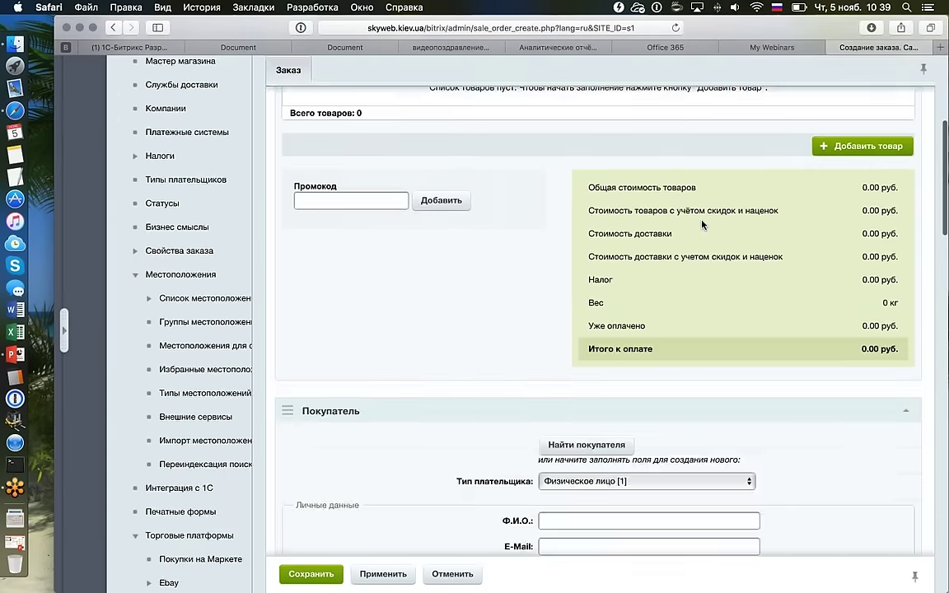
scroll(631, 197, up, 8)
scroll(561, 178, down, 5)
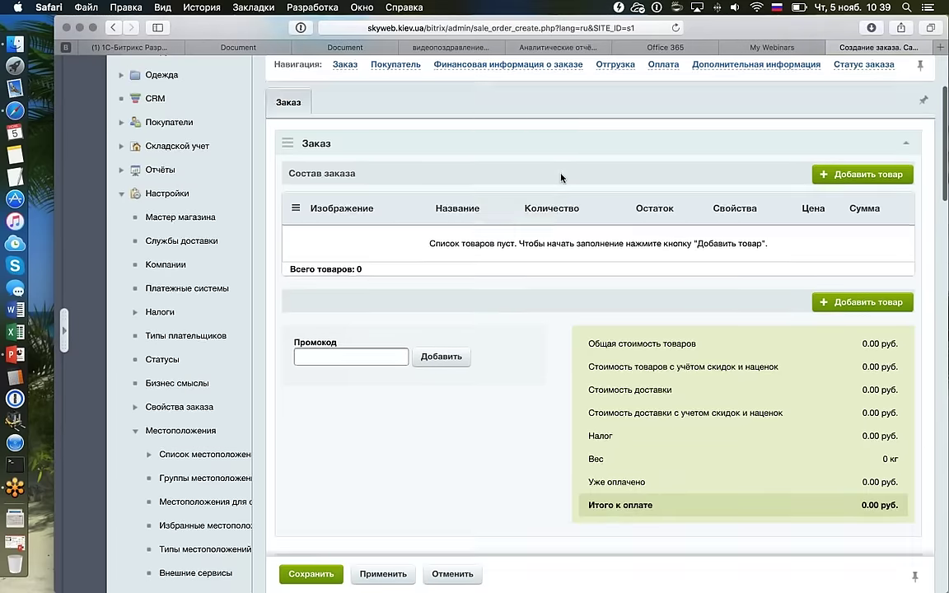
scroll(561, 178, up, 2)
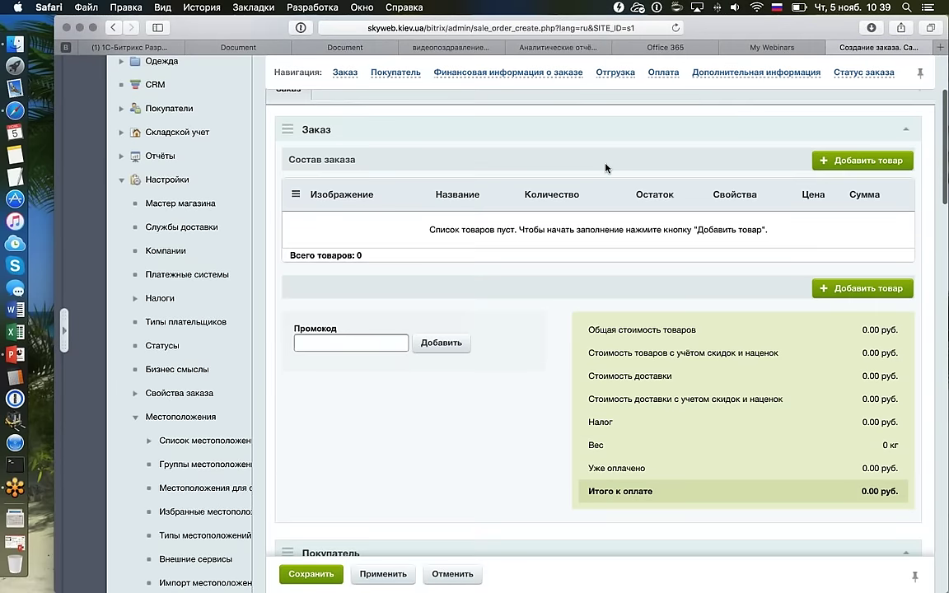
scroll(605, 167, up, 1)
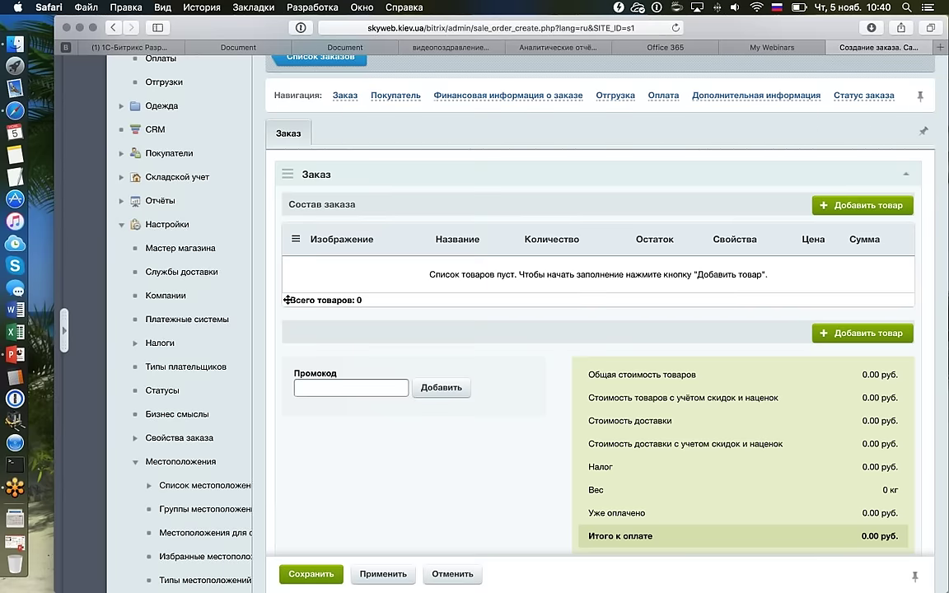
Collapse the Заказ and Покупатель blocks and bring up the Добавить товар product picker.
drag(287, 300, 900, 178)
click(904, 176)
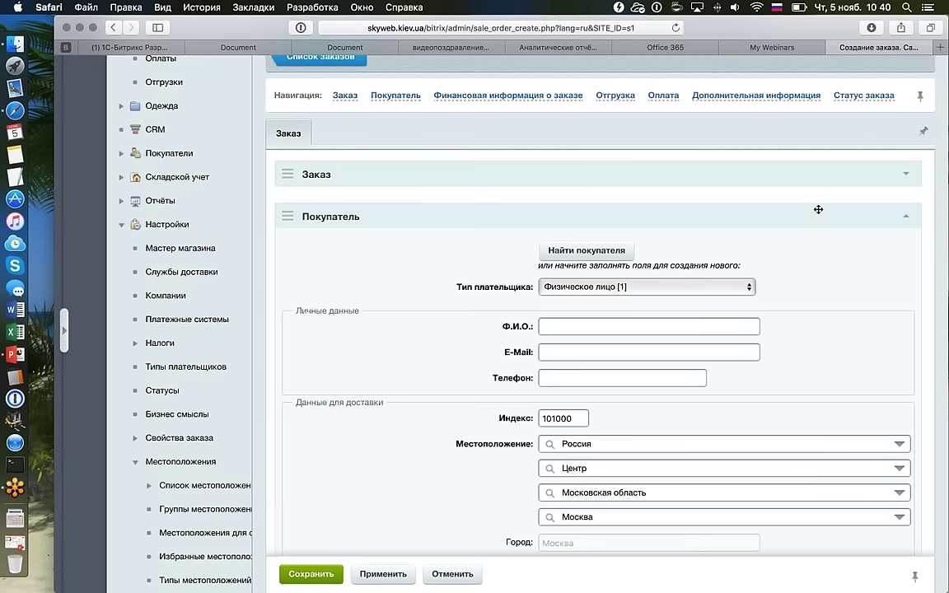
click(903, 218)
drag(900, 220, 359, 152)
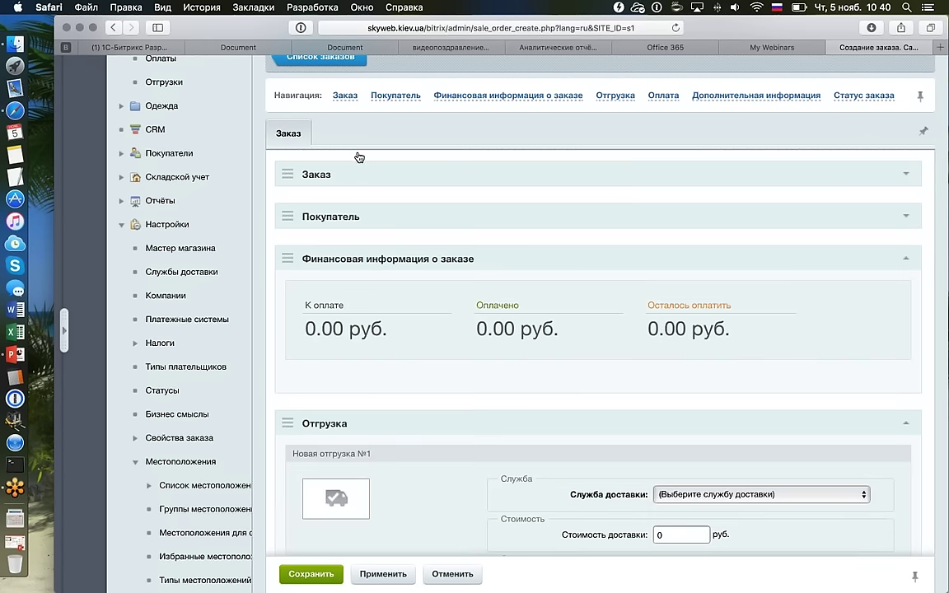
click(359, 156)
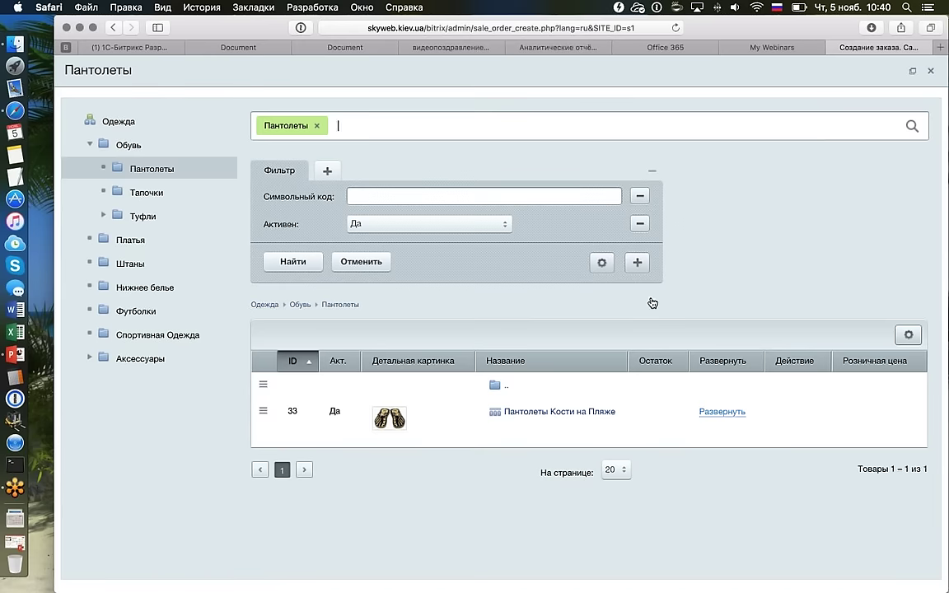
Add the size 37 variant of Пантолеты Кости на Пляже to the order.
click(732, 409)
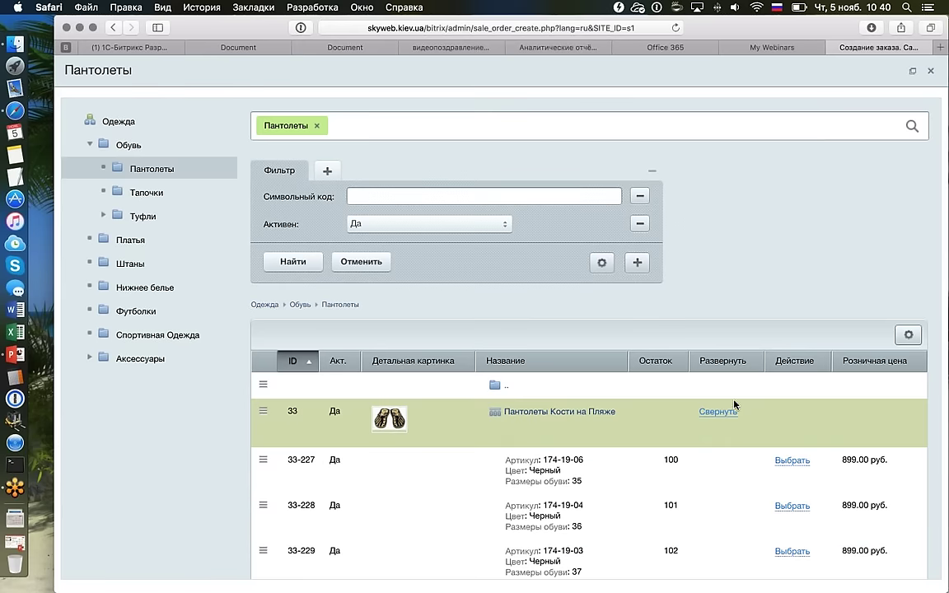
scroll(733, 403, down, 4)
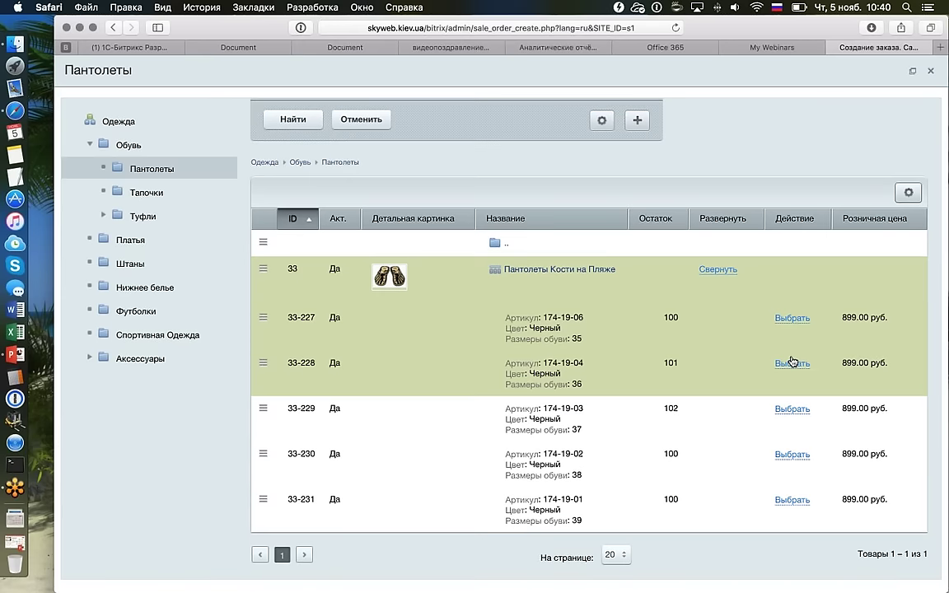
click(792, 408)
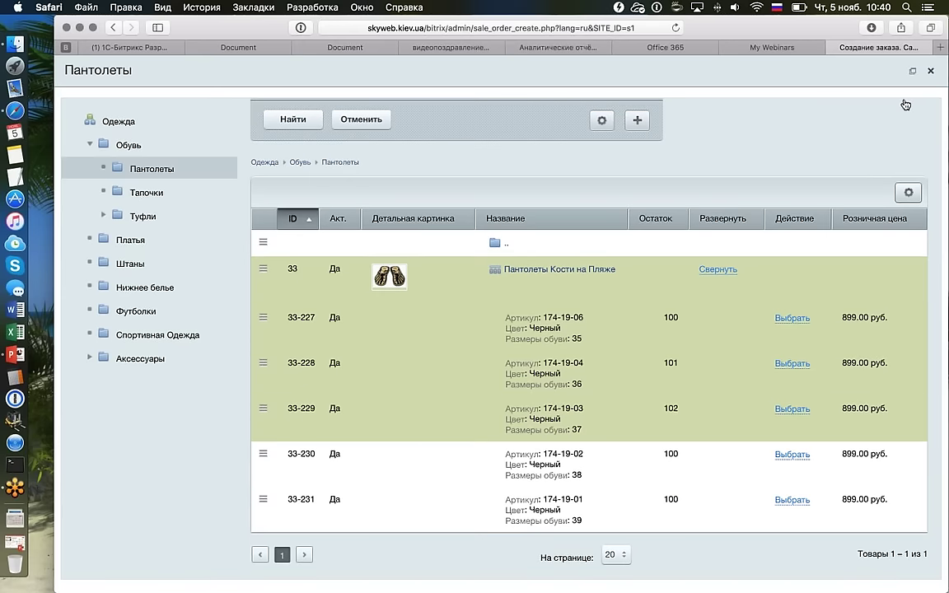
key(Escape)
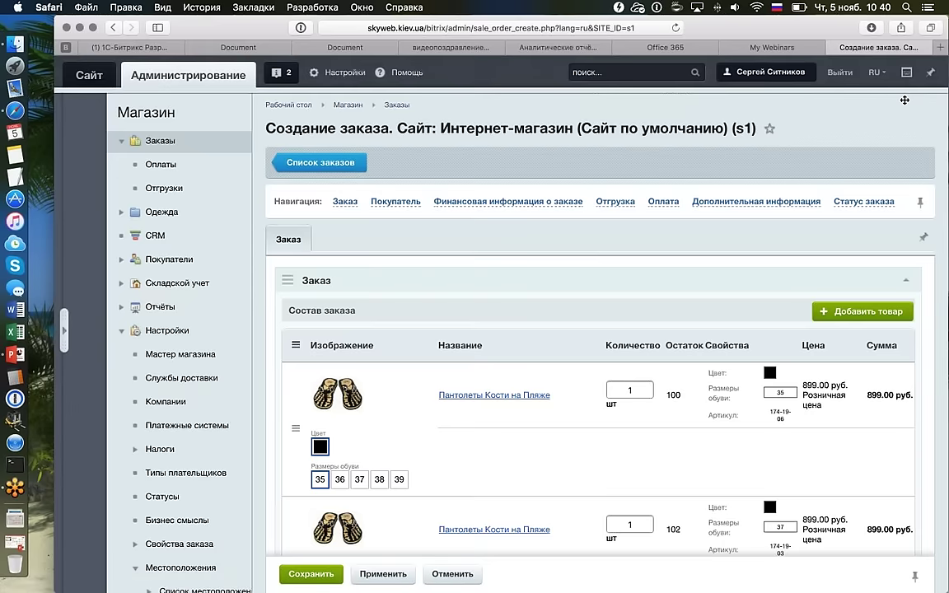
scroll(903, 103, down, 3)
scroll(903, 104, up, 2)
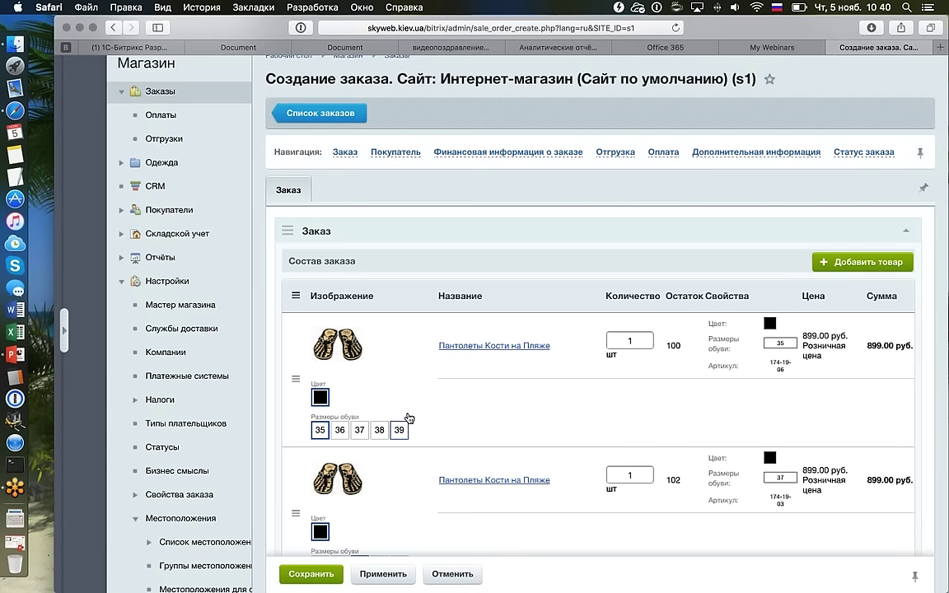
Add Штаны Полосатый Рейс offer 4-42, purple size L, from the Штаны category.
click(833, 262)
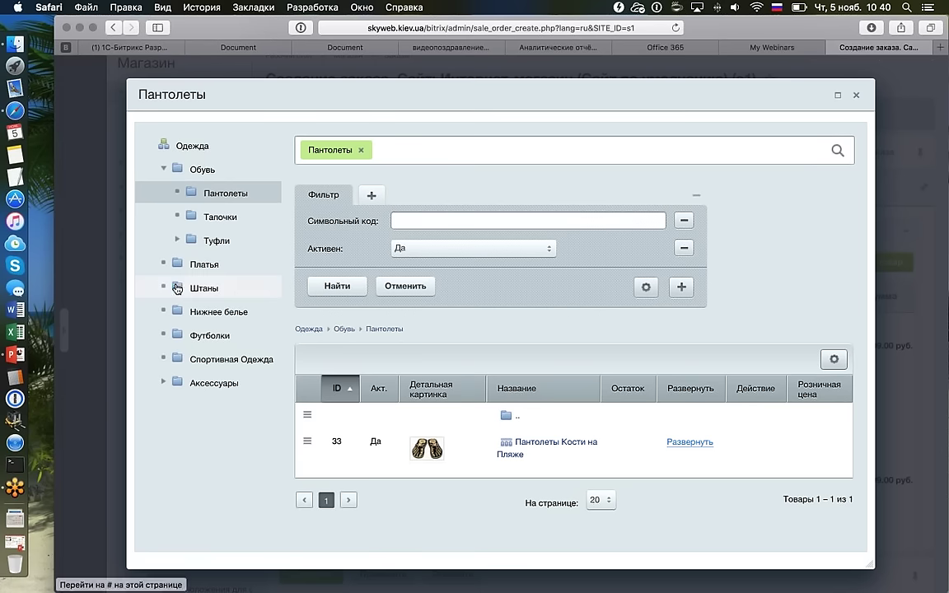
click(176, 287)
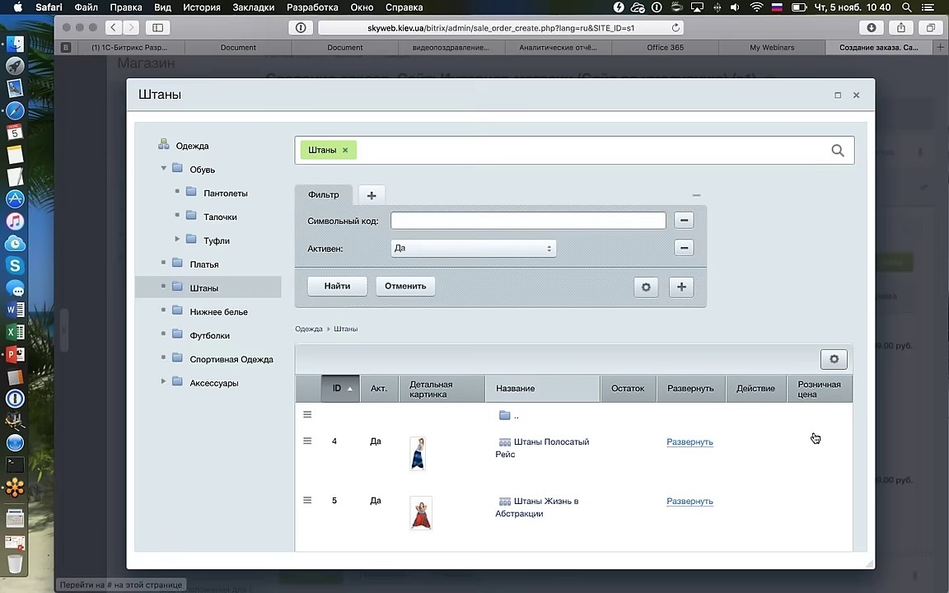
scroll(747, 411, down, 3)
click(716, 364)
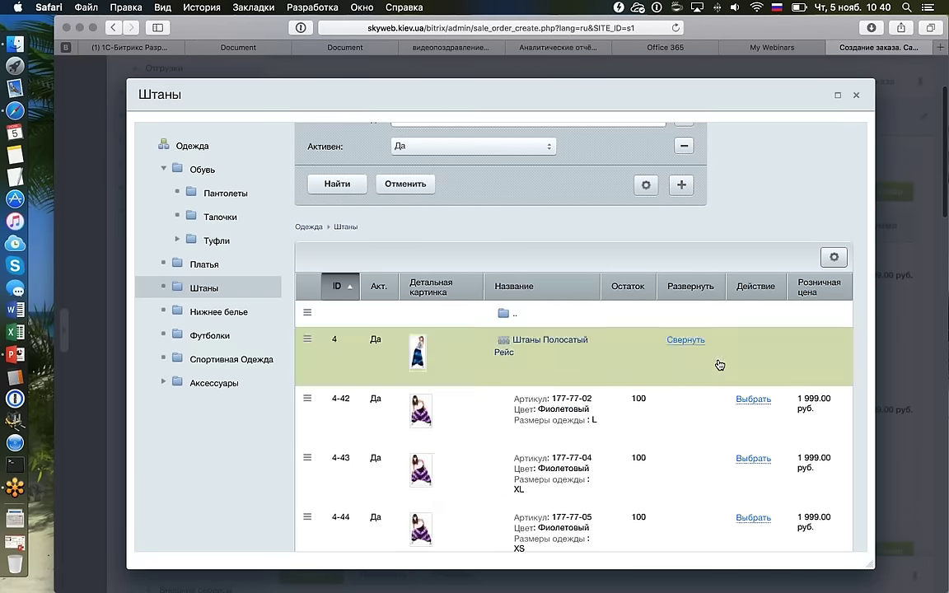
scroll(719, 364, down, 10)
scroll(719, 364, up, 8)
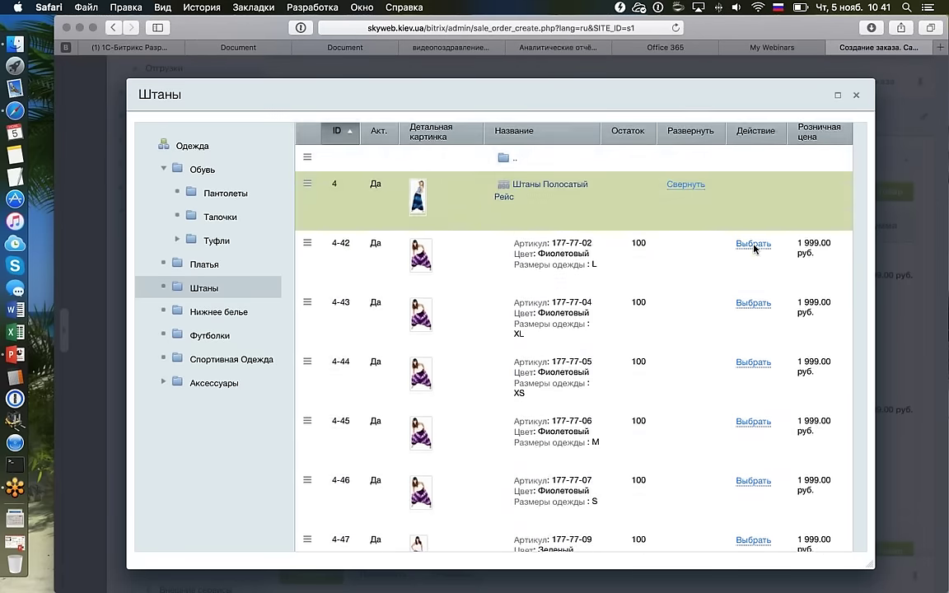
click(752, 245)
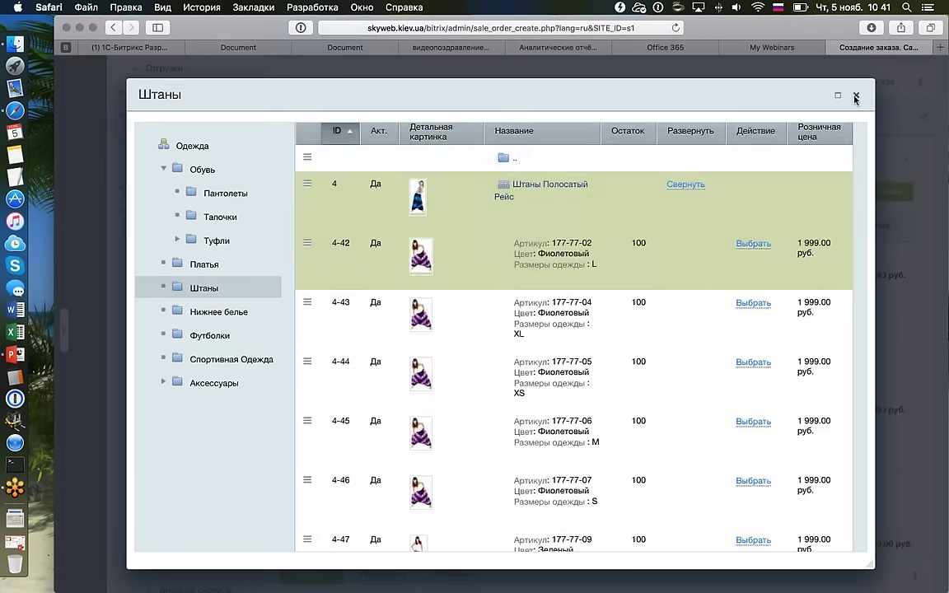
click(856, 95)
scroll(576, 270, down, 3)
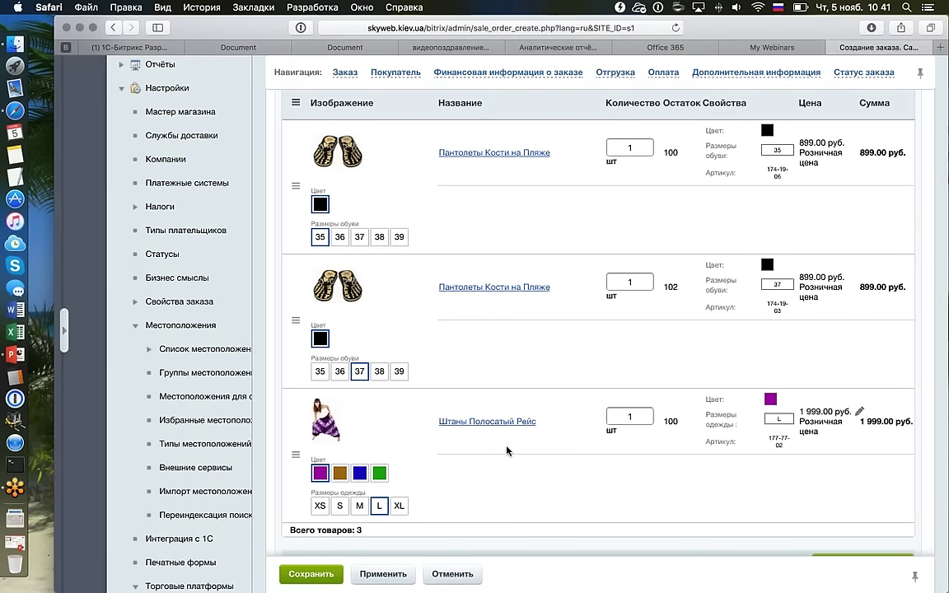
Switch the third order item, Штаны Полосатый Рейс, to the green colour in size M.
scroll(507, 450, up, 1)
scroll(507, 451, up, 1)
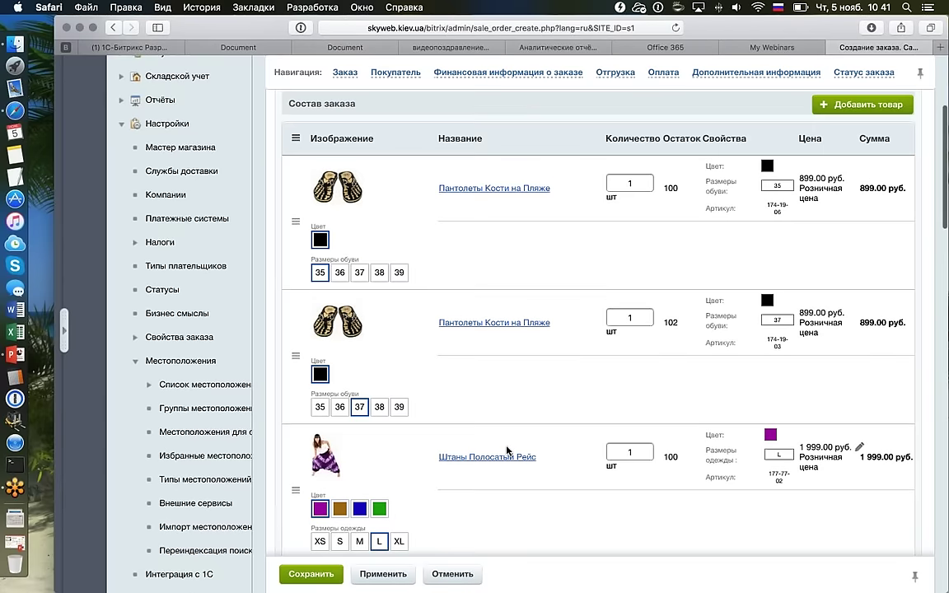
scroll(506, 450, down, 1)
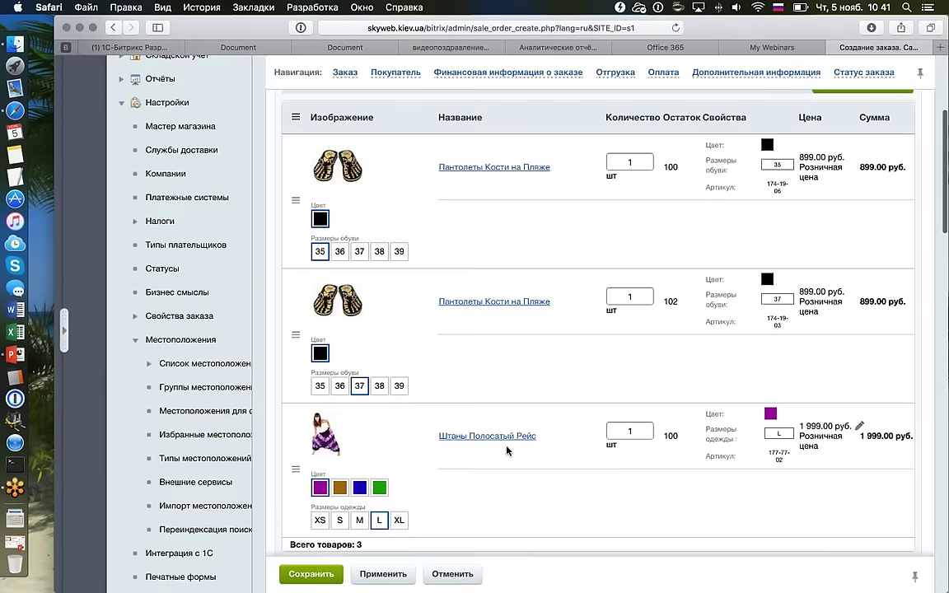
scroll(506, 450, down, 1)
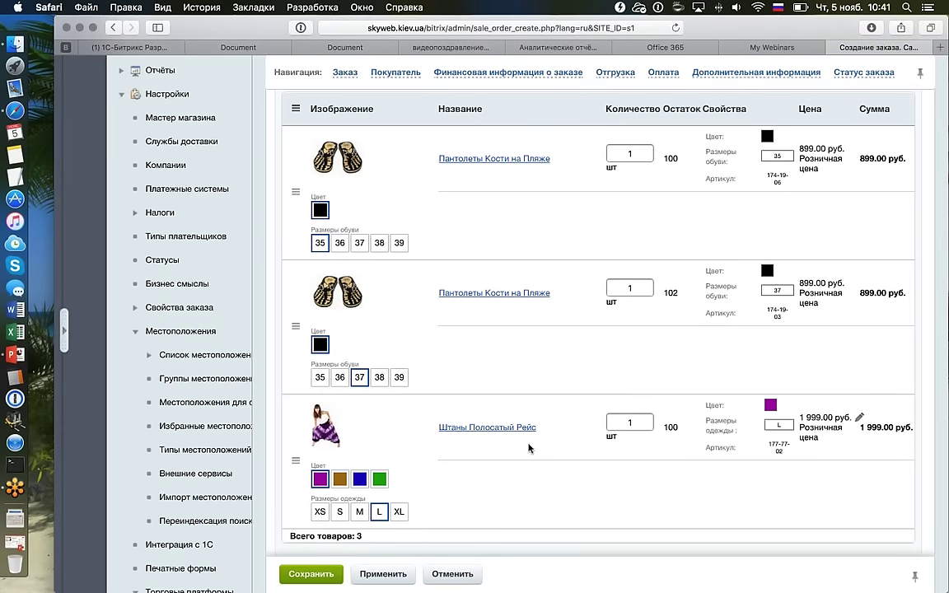
scroll(527, 448, down, 3)
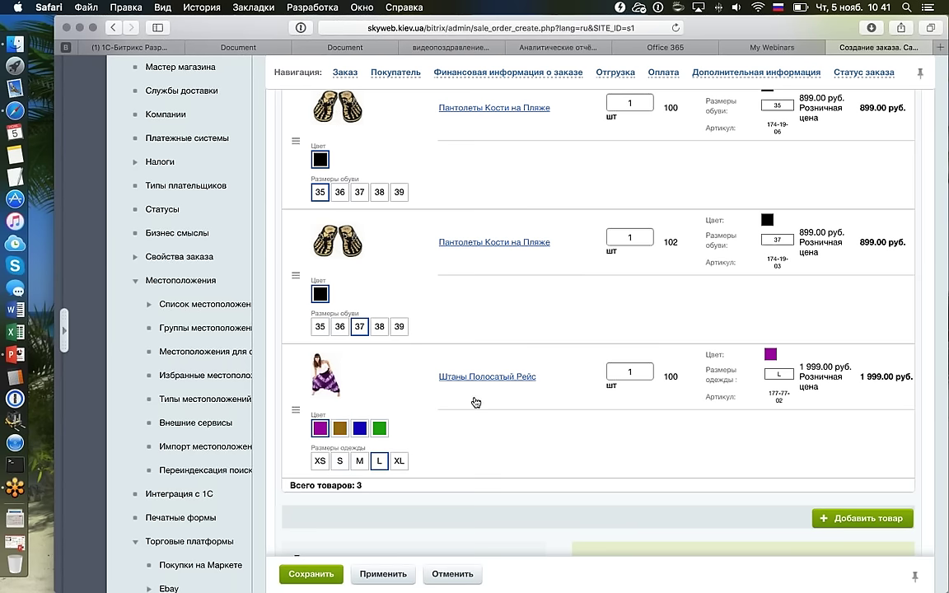
click(379, 428)
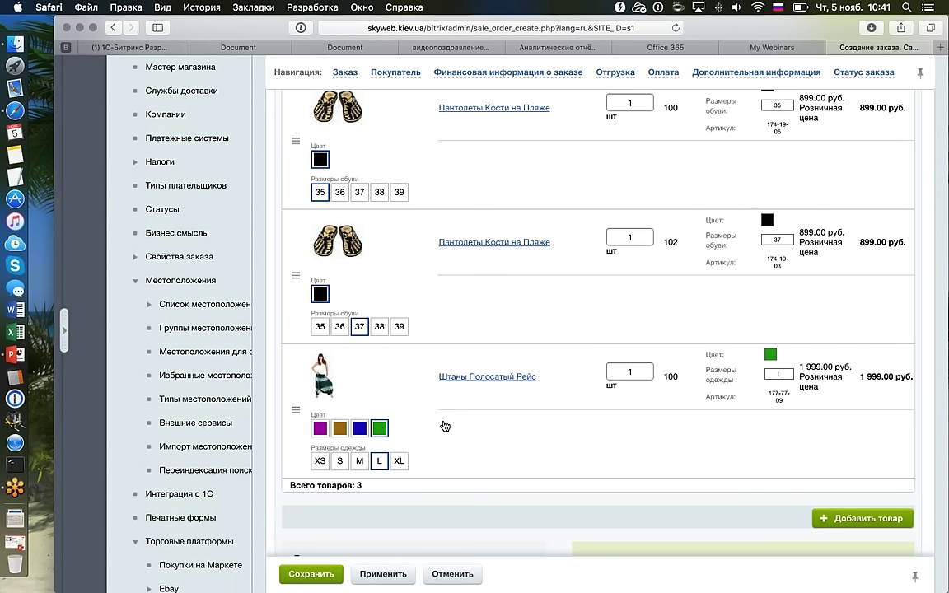
click(366, 461)
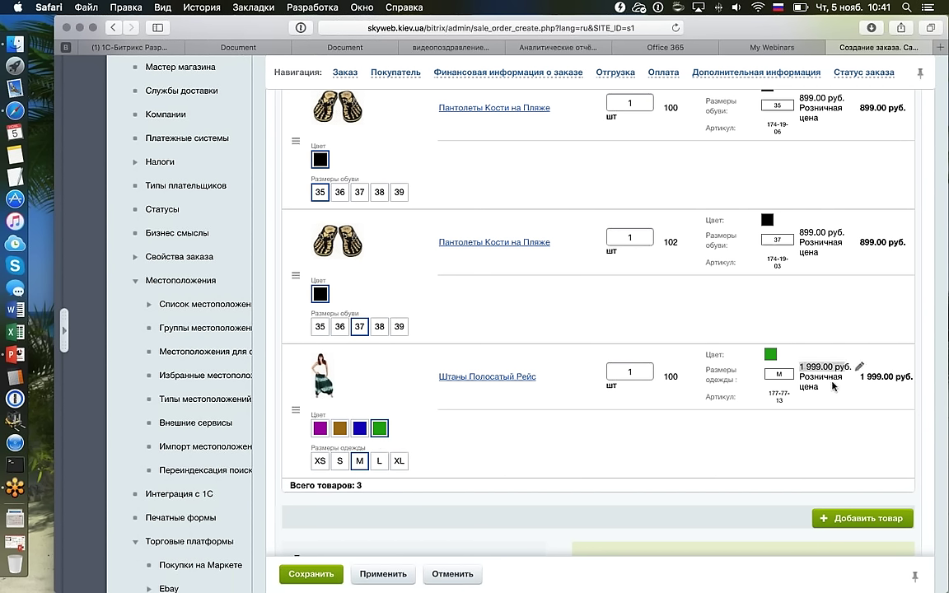
scroll(834, 386, up, 5)
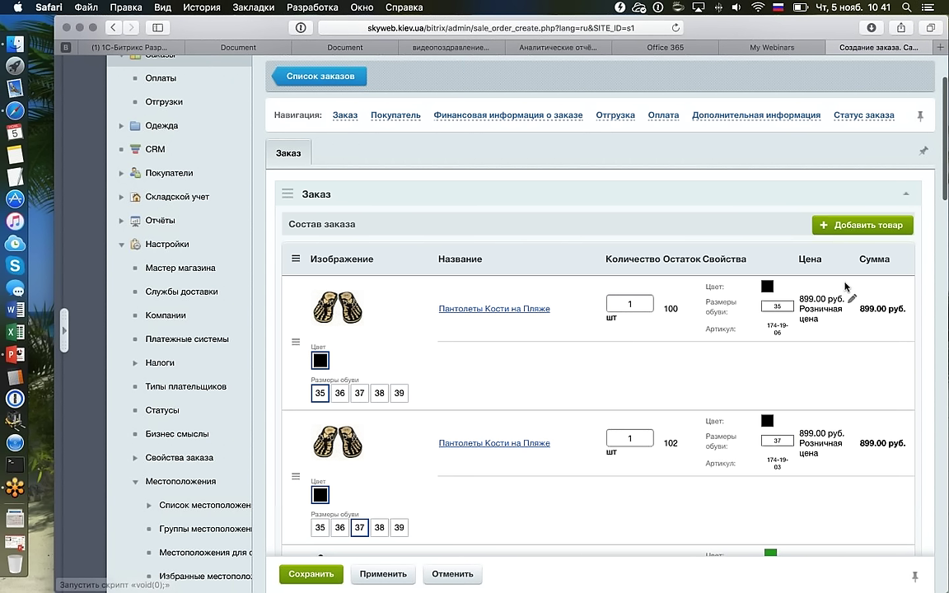
click(296, 259)
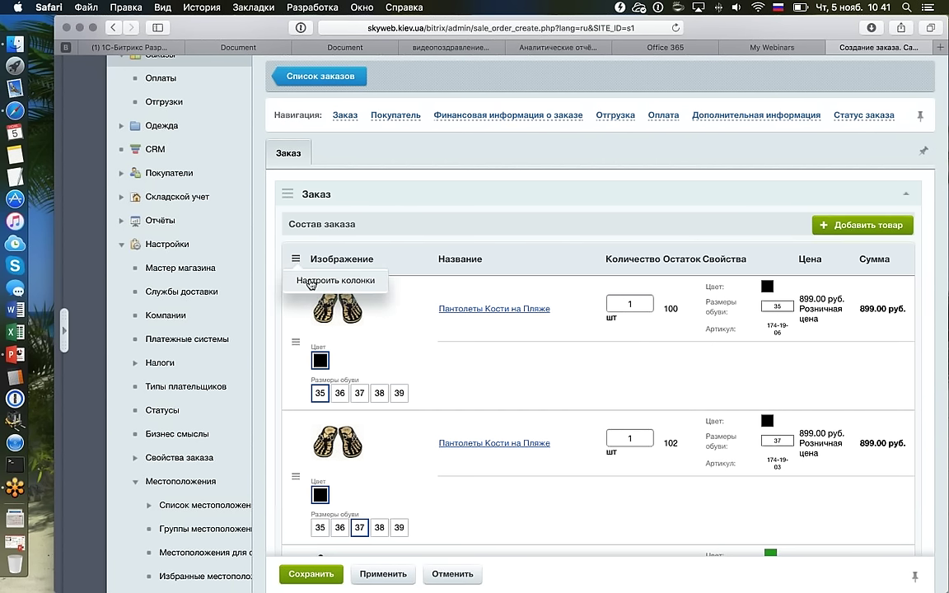
click(310, 281)
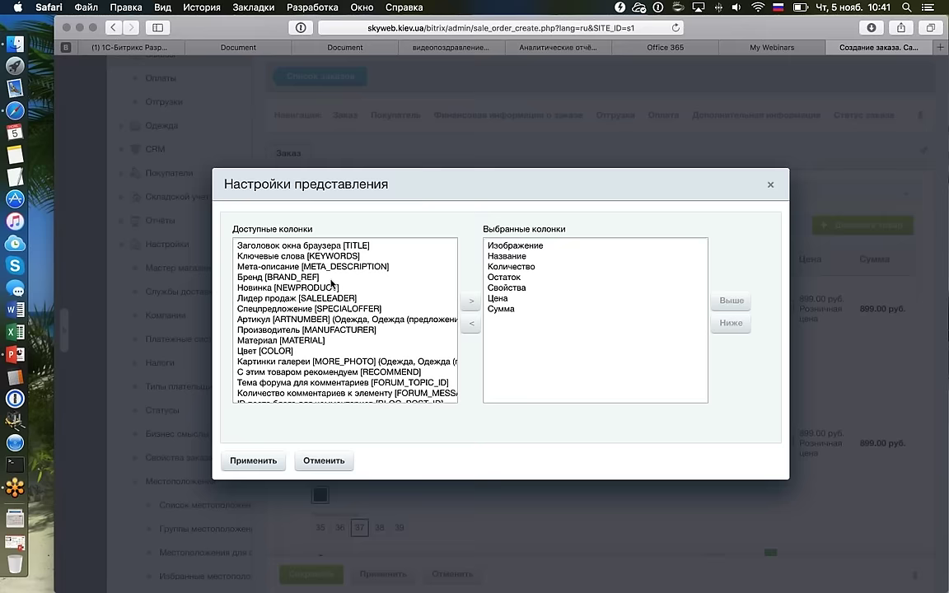
scroll(331, 284, up, 2)
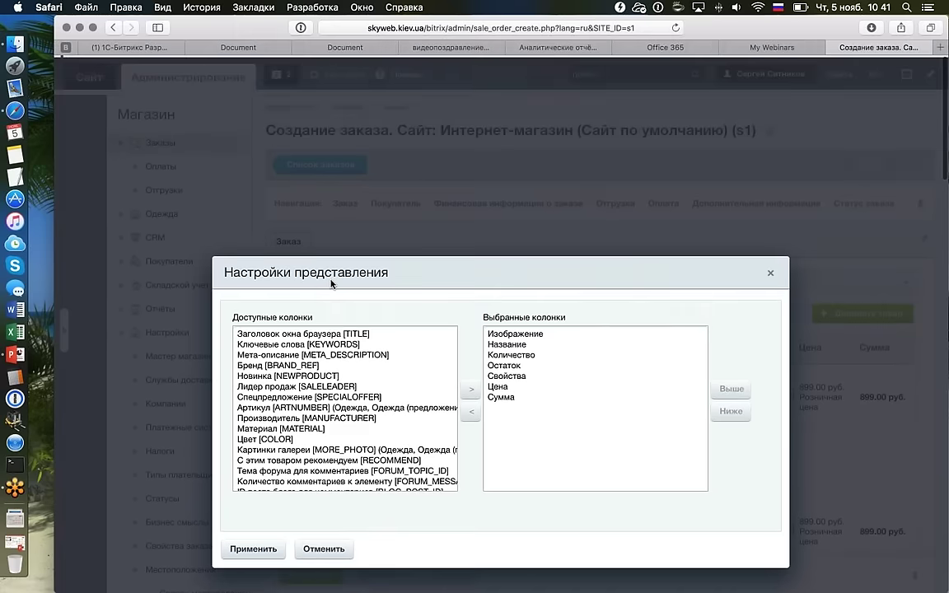
click(327, 302)
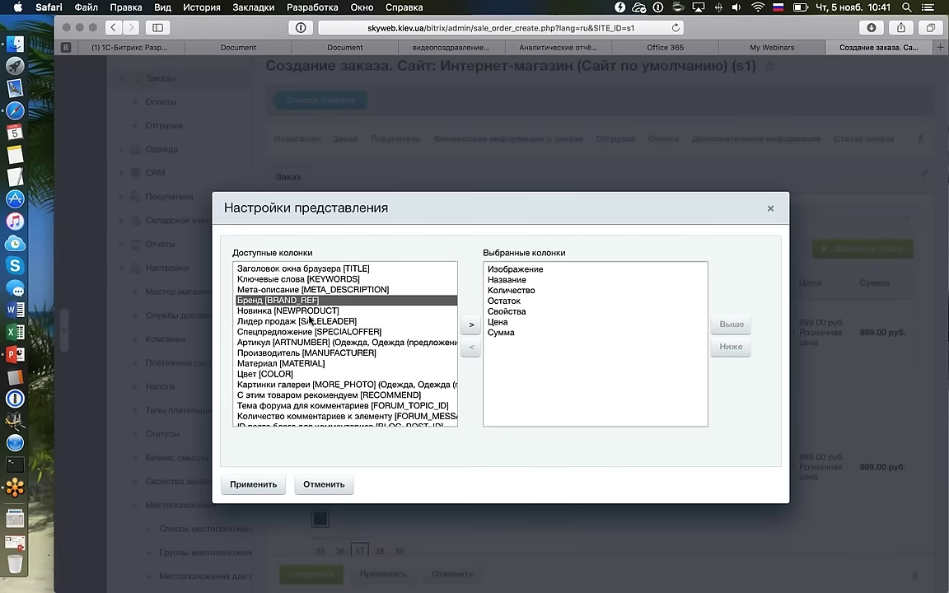
click(329, 321)
click(332, 374)
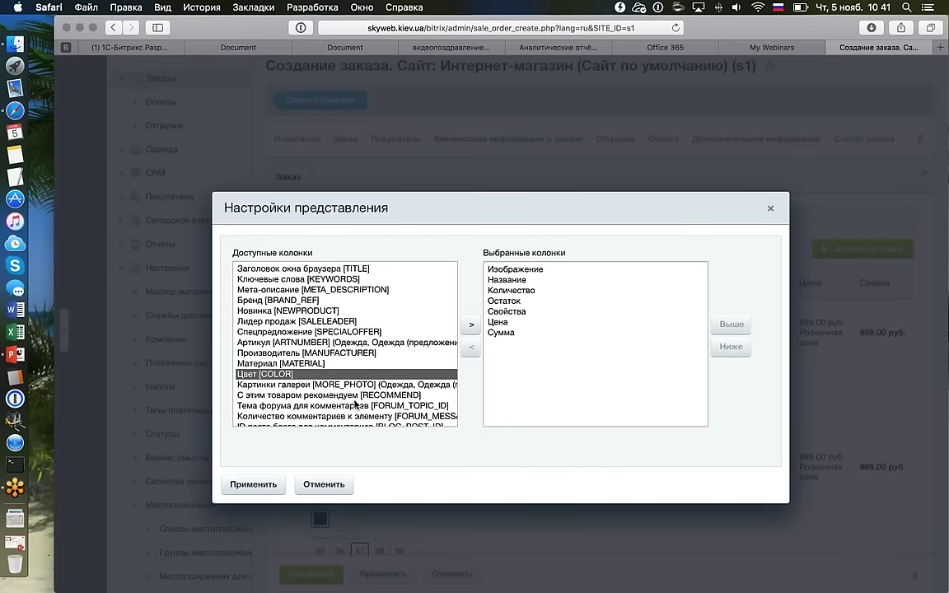
key(Down)
key(Down)
key(Down)
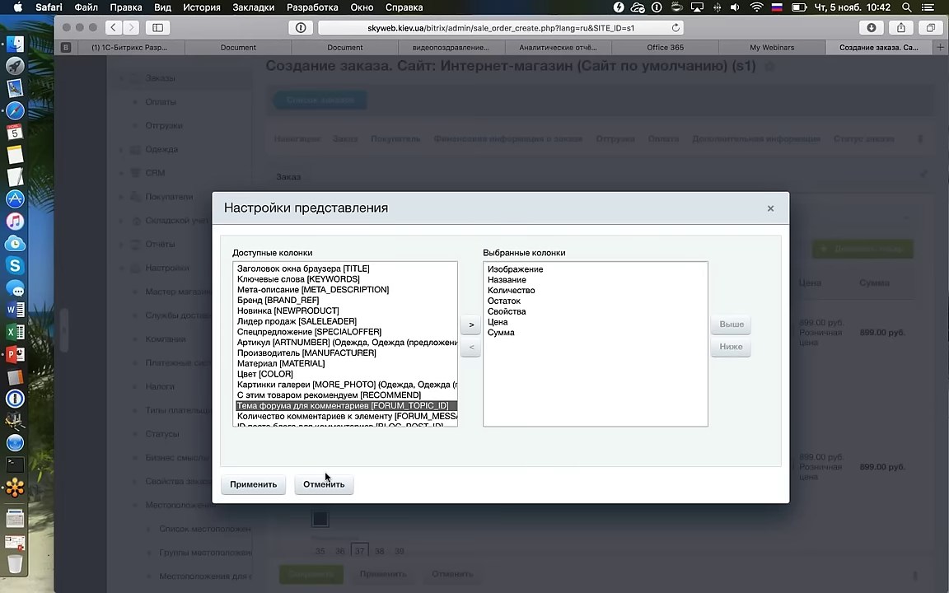
click(325, 482)
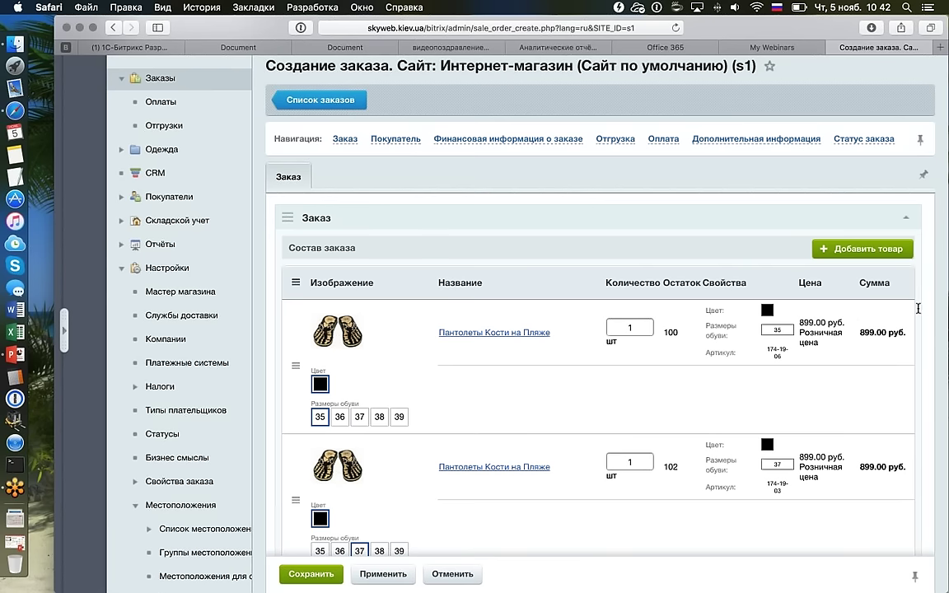
Review the order items and set the size 37 Пантолеты quantity to 2, totalling 4 696.00 руб.
scroll(819, 318, down, 1)
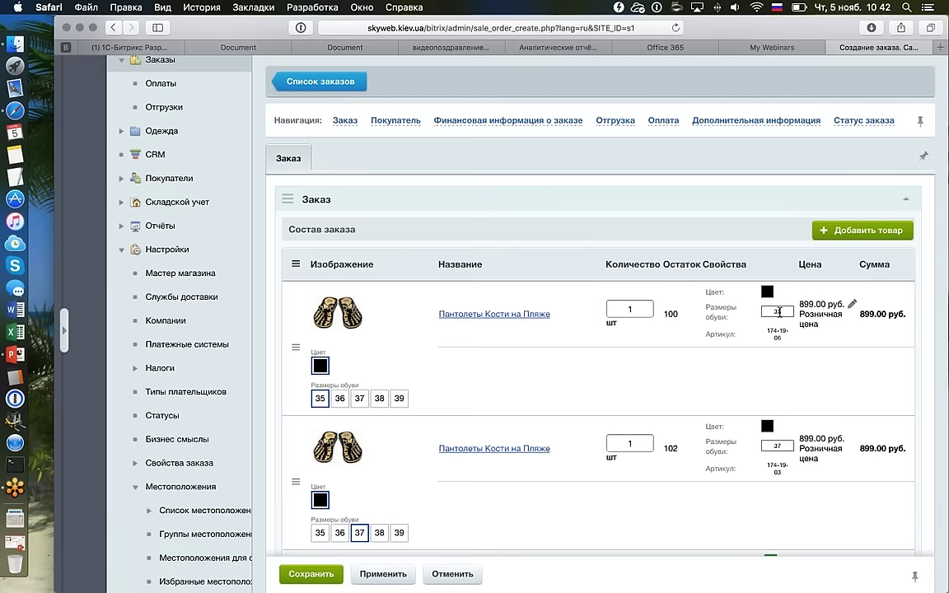
scroll(779, 312, down, 1)
scroll(778, 314, down, 4)
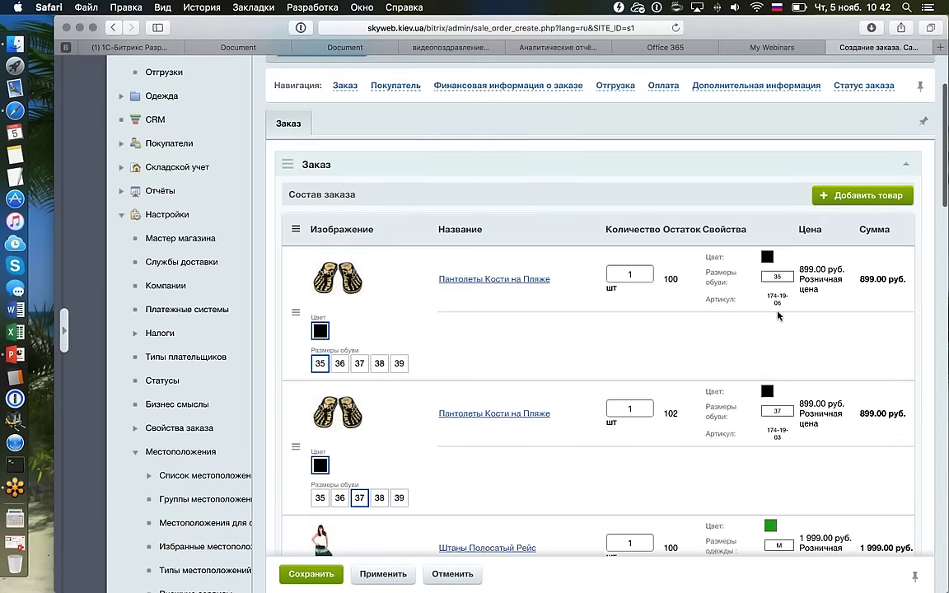
scroll(778, 314, up, 3)
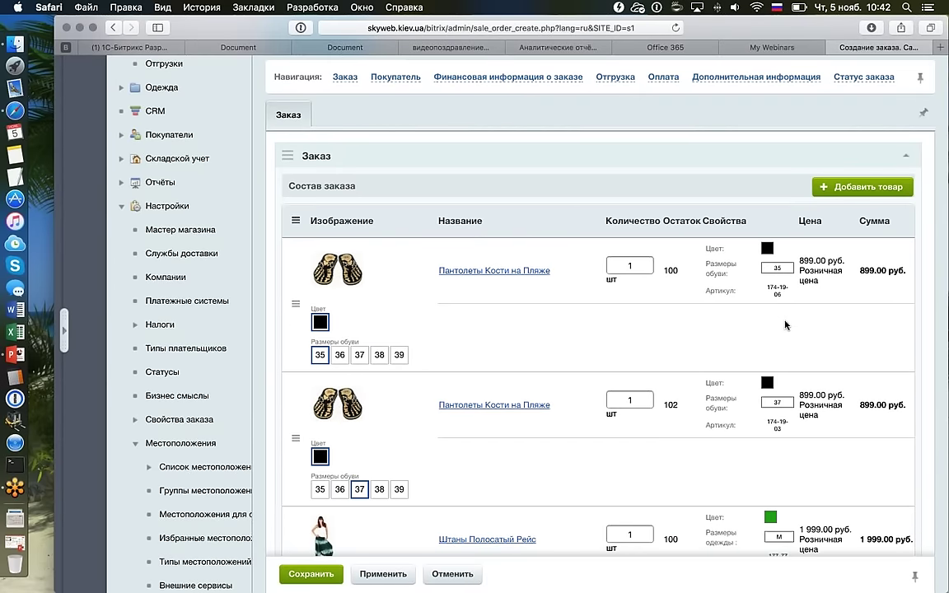
scroll(785, 324, down, 4)
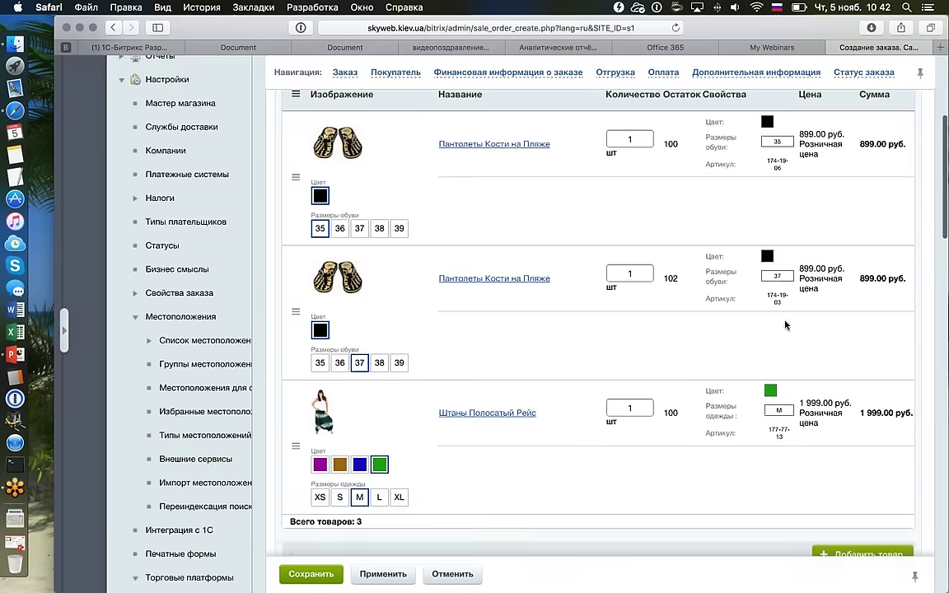
scroll(785, 325, up, 1)
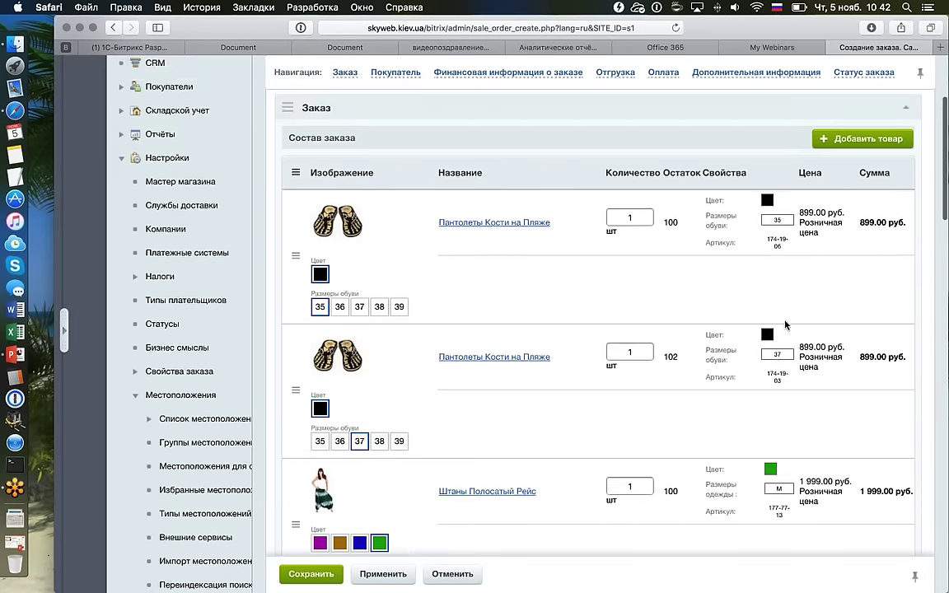
scroll(785, 323, down, 3)
scroll(785, 321, down, 1)
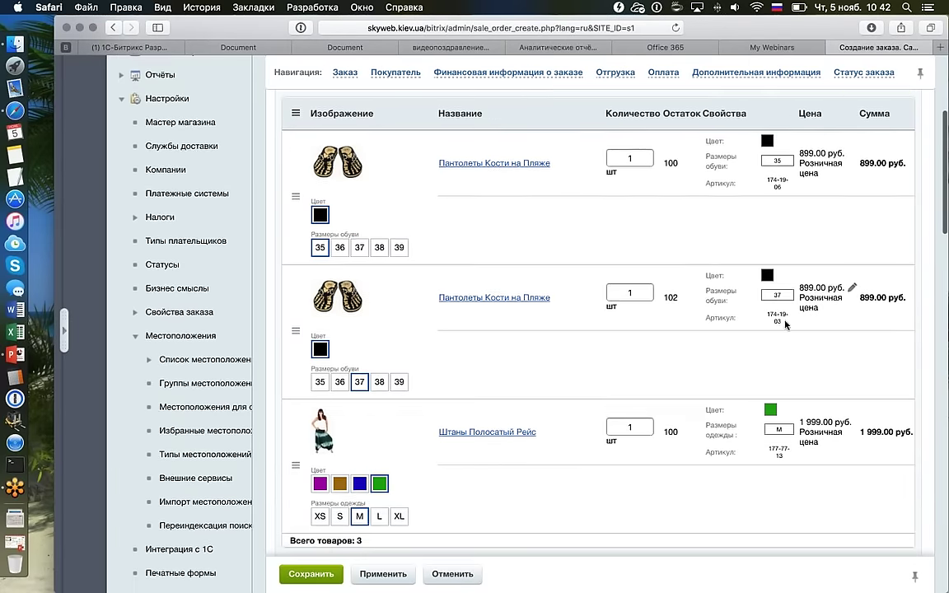
scroll(785, 324, up, 2)
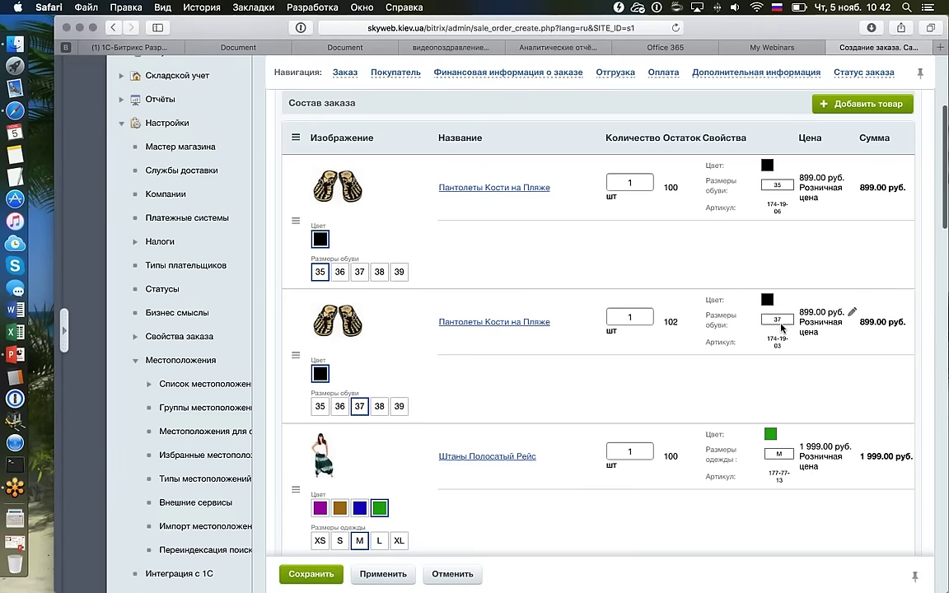
scroll(782, 328, down, 3)
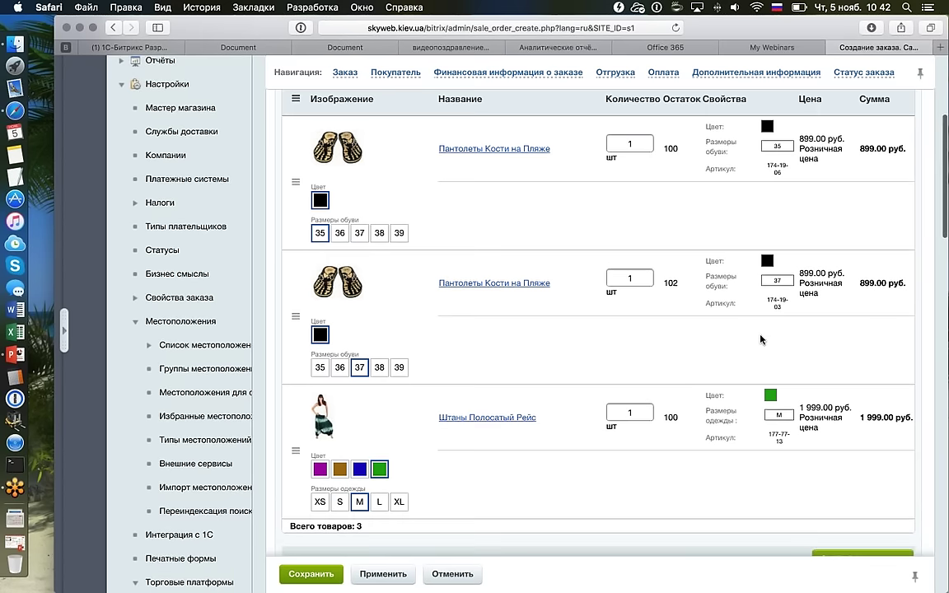
scroll(766, 338, down, 1)
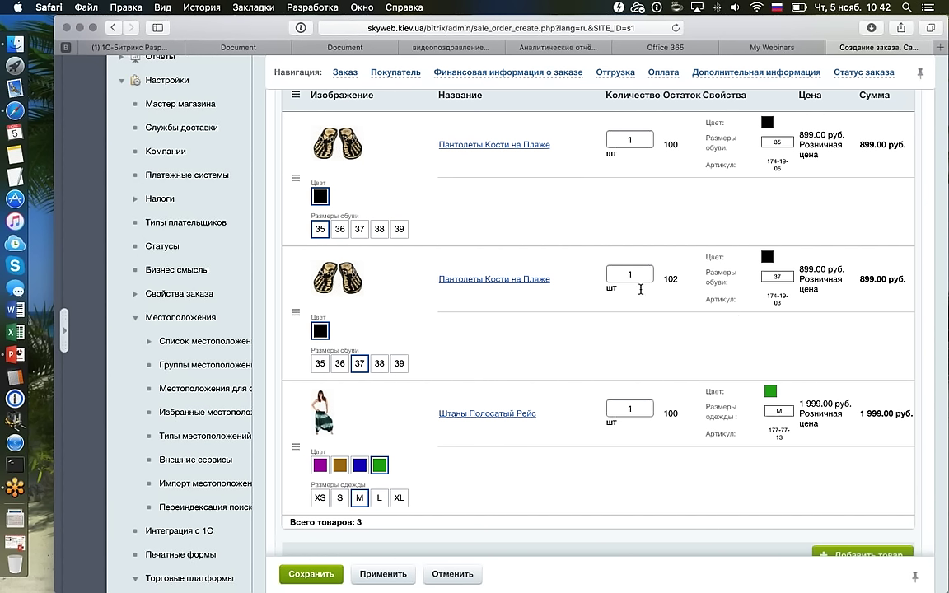
double_click(607, 275)
text(2)
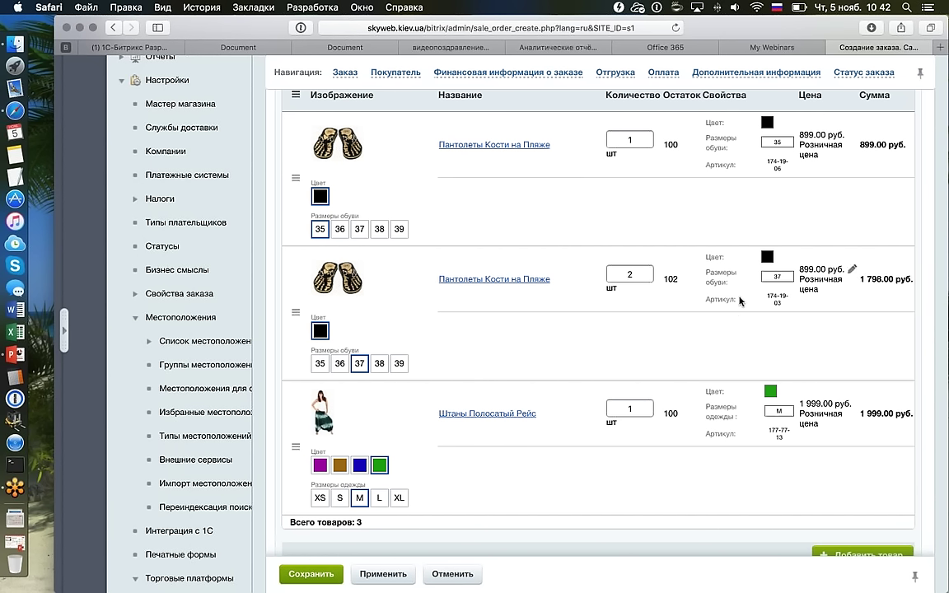
scroll(740, 301, down, 10)
Choose Доставка курьером as the shipment's delivery service in the Отгрузка section.
scroll(740, 303, up, 1)
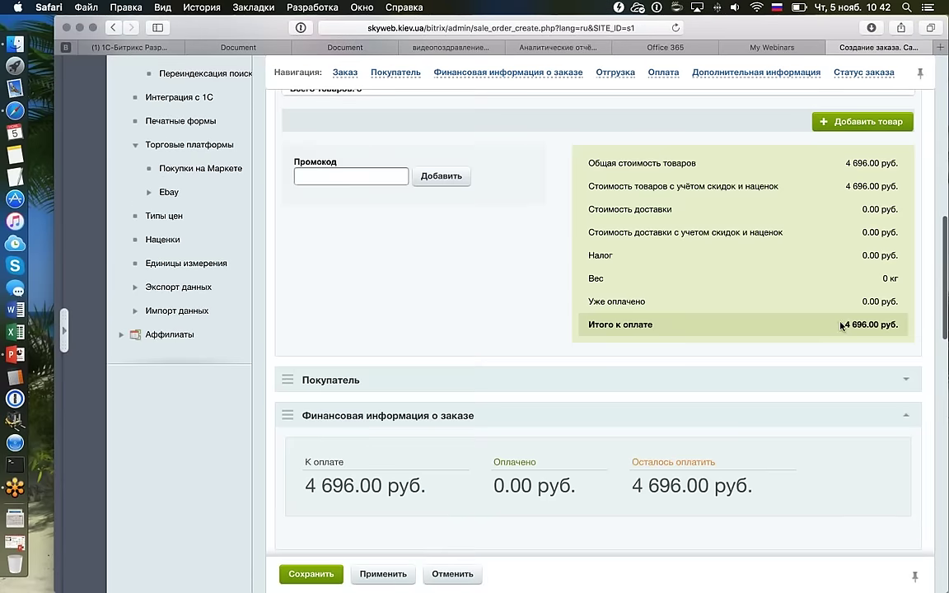
drag(842, 324, 888, 323)
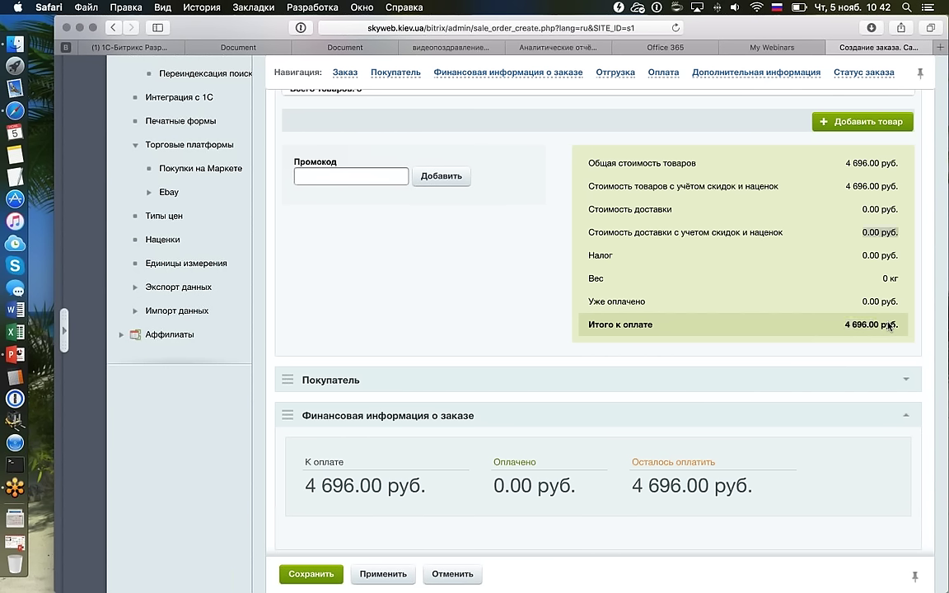
scroll(887, 326, down, 5)
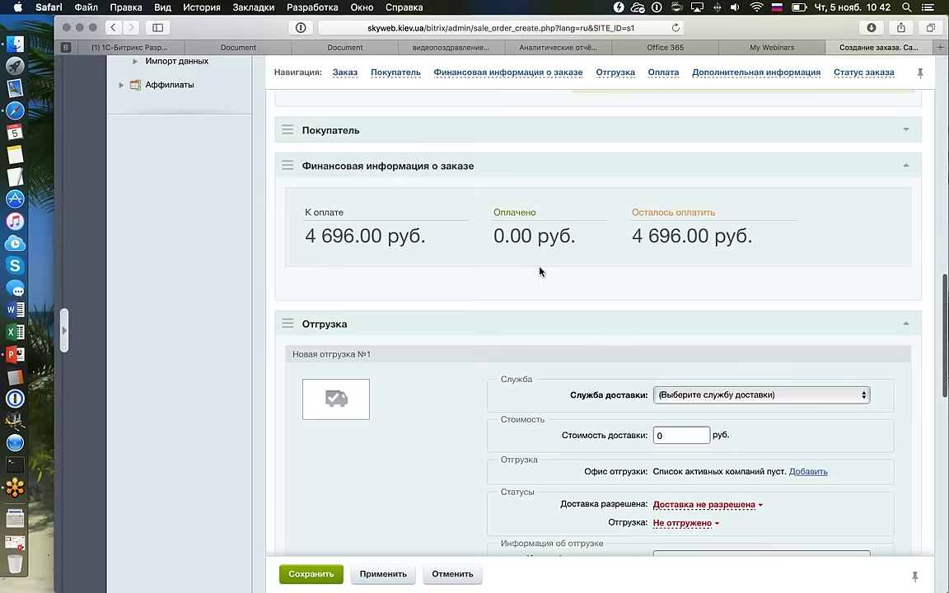
scroll(550, 265, down, 2)
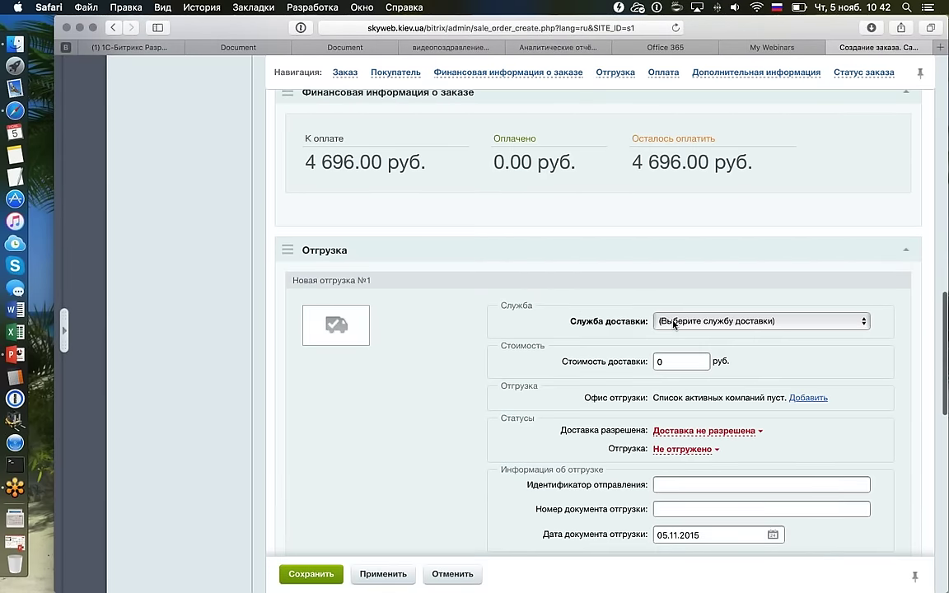
click(677, 321)
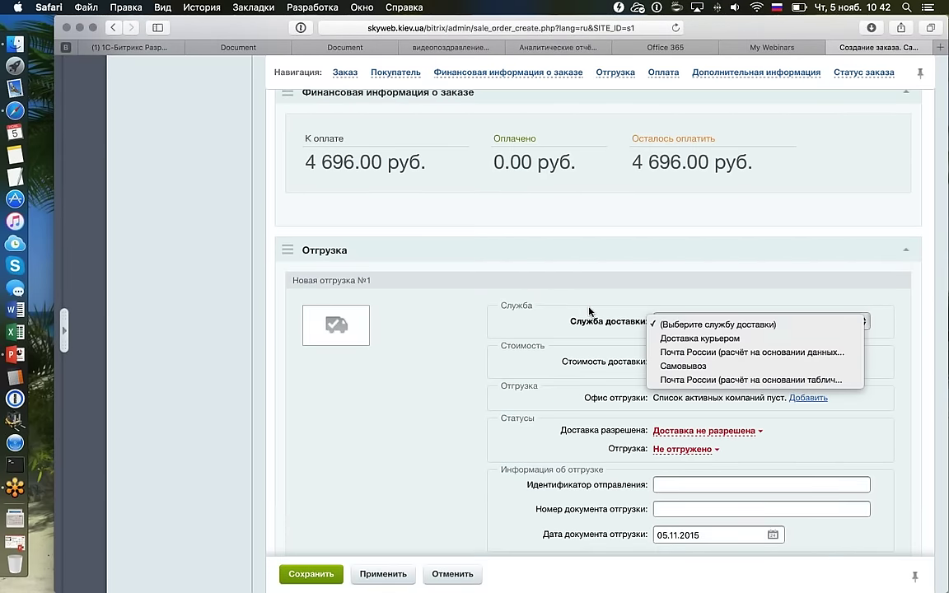
scroll(593, 255, up, 1)
scroll(614, 297, down, 2)
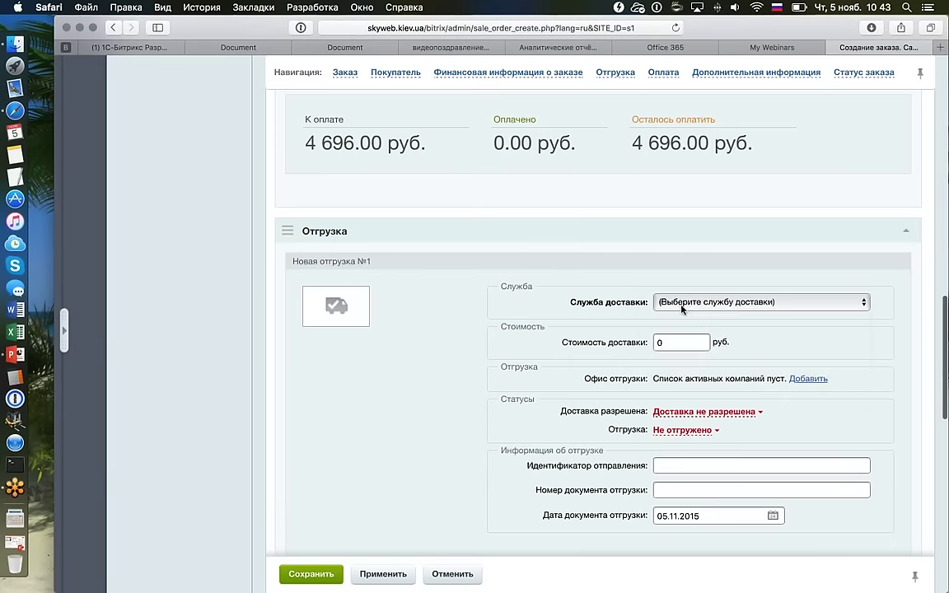
click(683, 304)
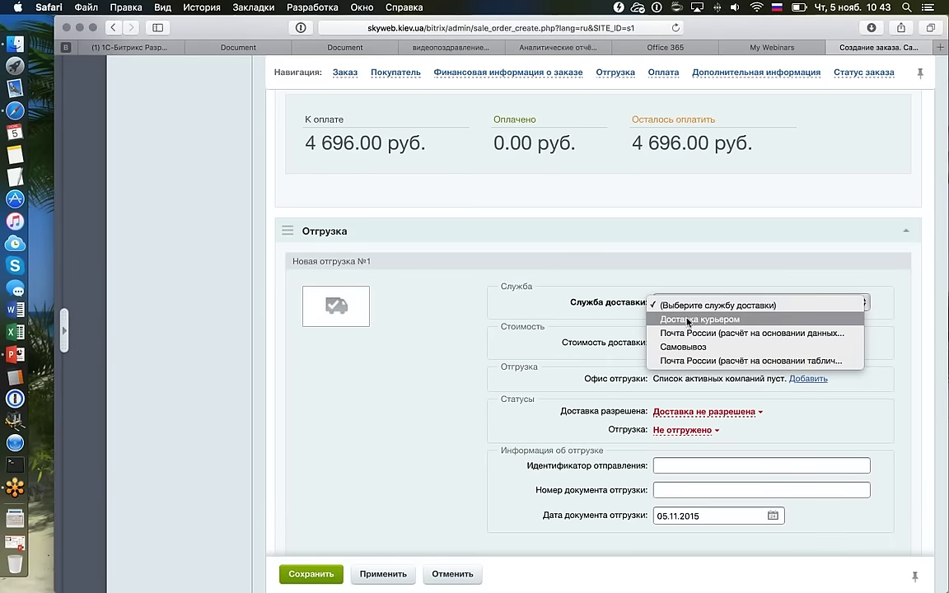
click(687, 321)
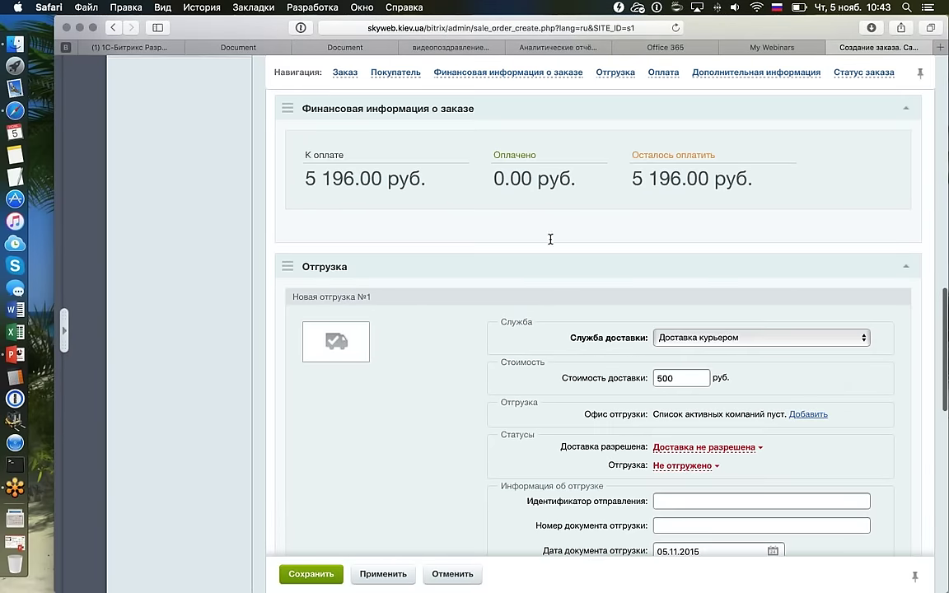
Switch the shipment's delivery service to Самовывоз, resetting the delivery cost to 0 руб.
scroll(591, 234, down, 5)
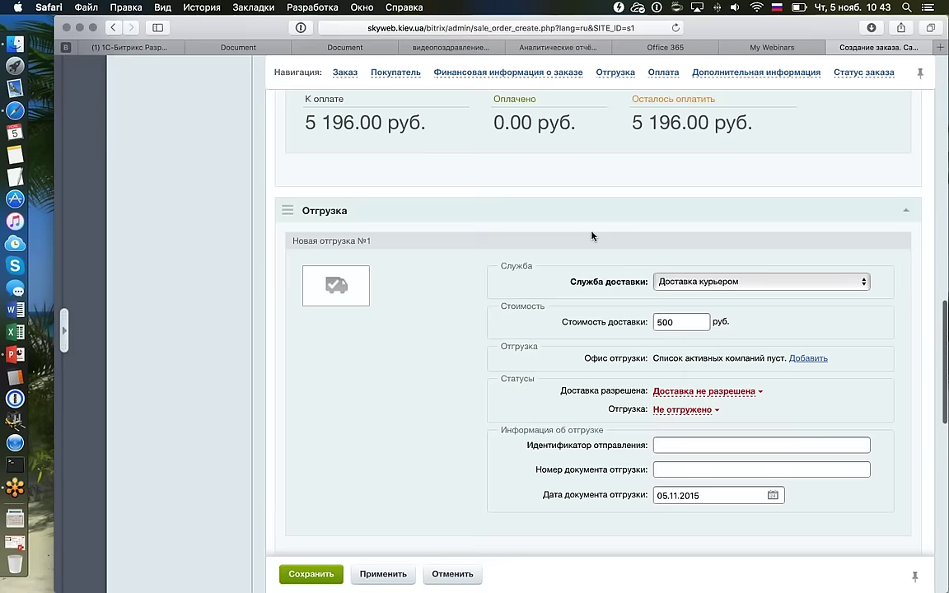
scroll(590, 235, down, 2)
scroll(590, 235, up, 4)
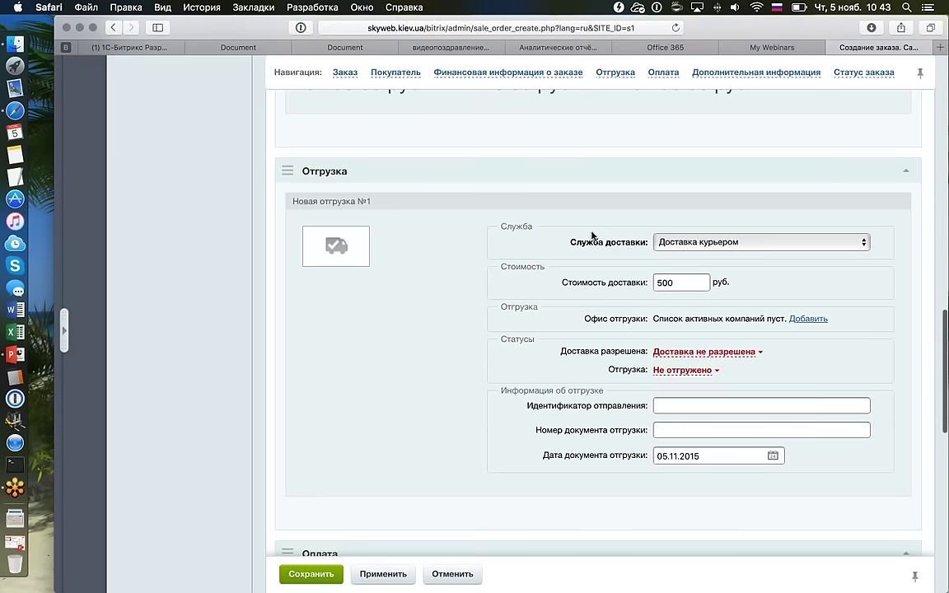
scroll(591, 236, down, 1)
click(684, 232)
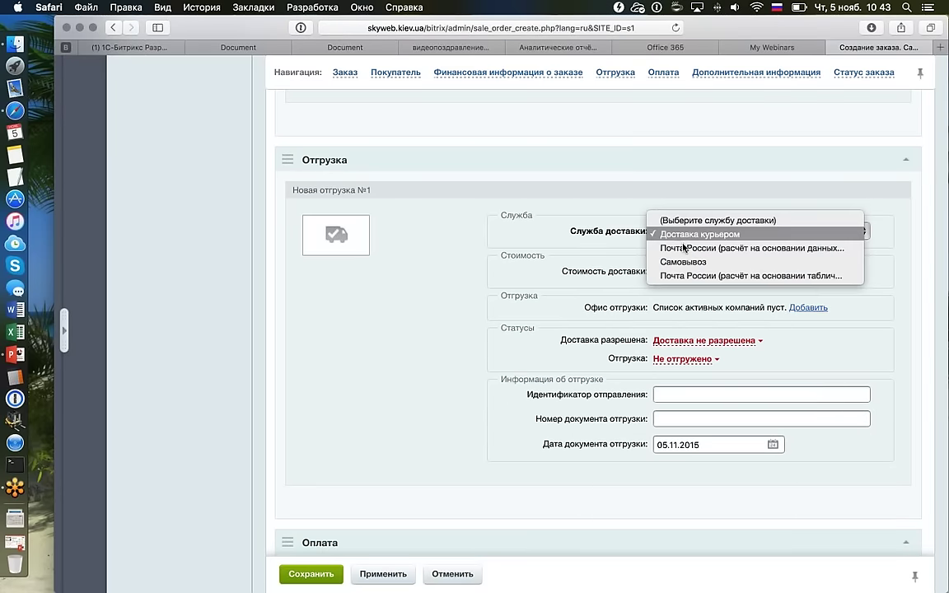
click(684, 239)
key(Up)
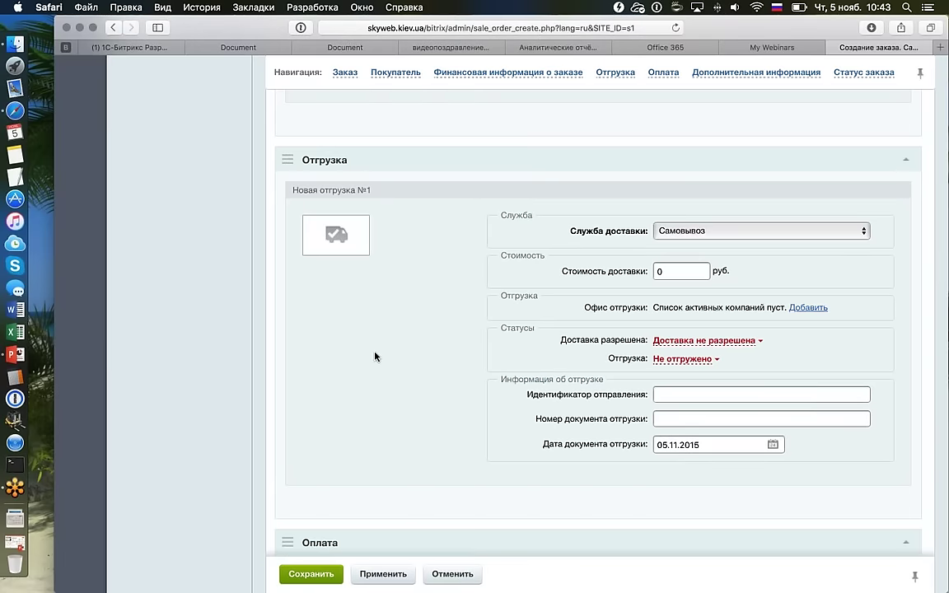
Open the Складской учет > Склады list and view the existing Склад warehouse.
scroll(196, 196, up, 15)
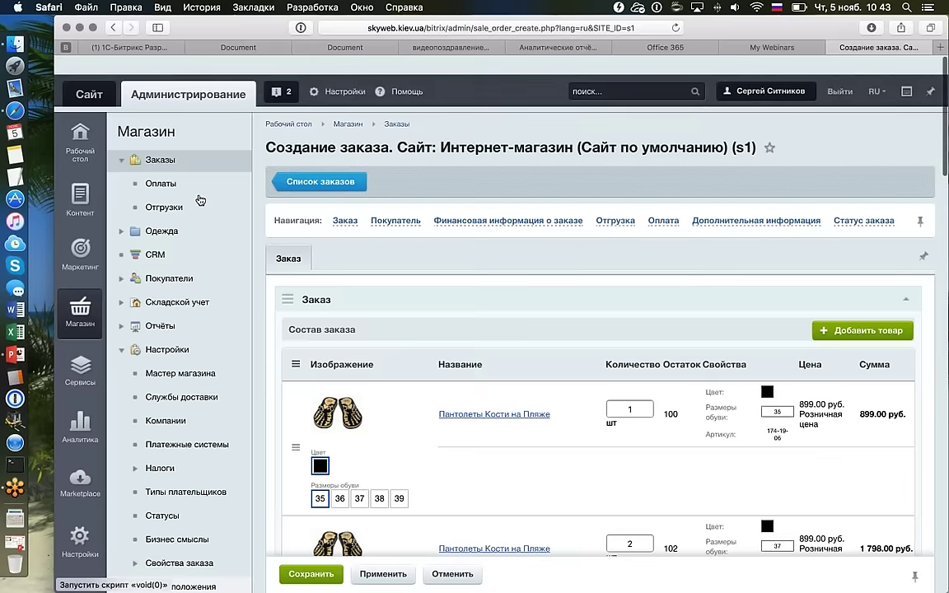
scroll(197, 197, down, 3)
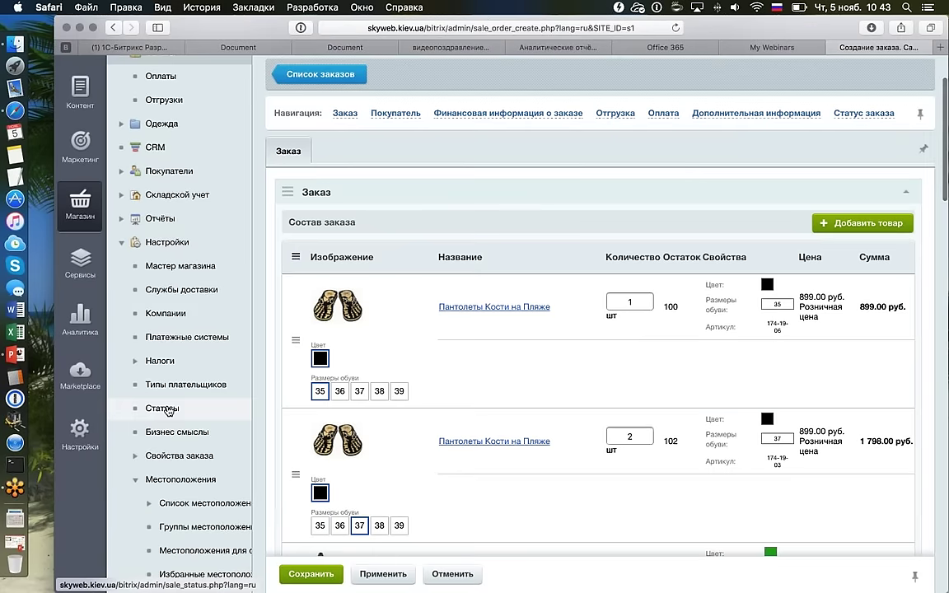
scroll(167, 411, down, 4)
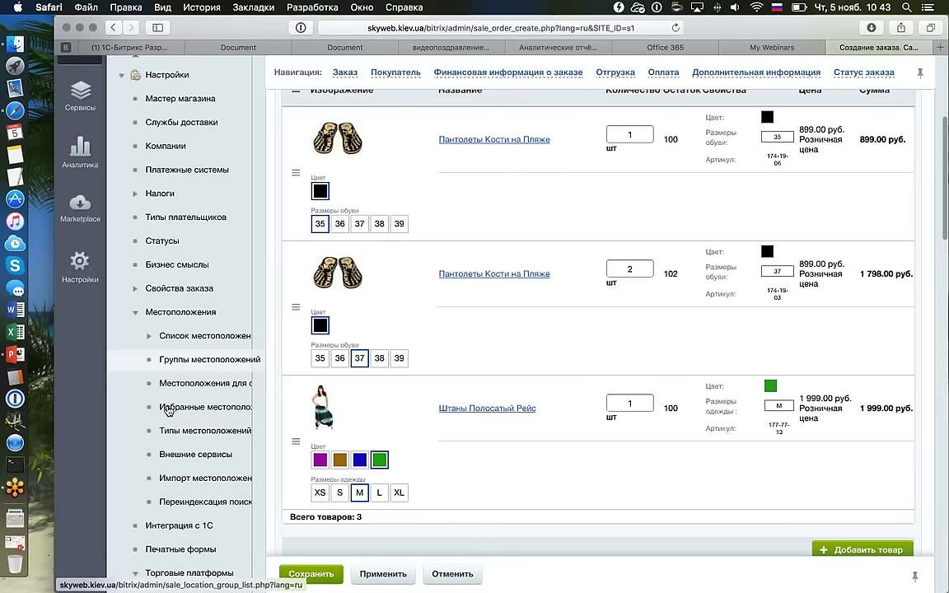
scroll(124, 300, up, 6)
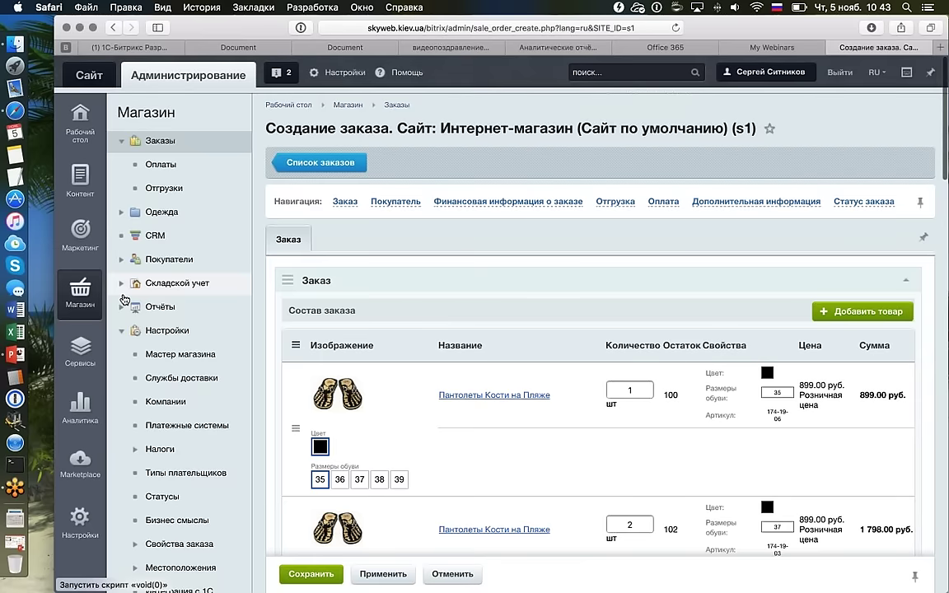
click(123, 295)
click(123, 302)
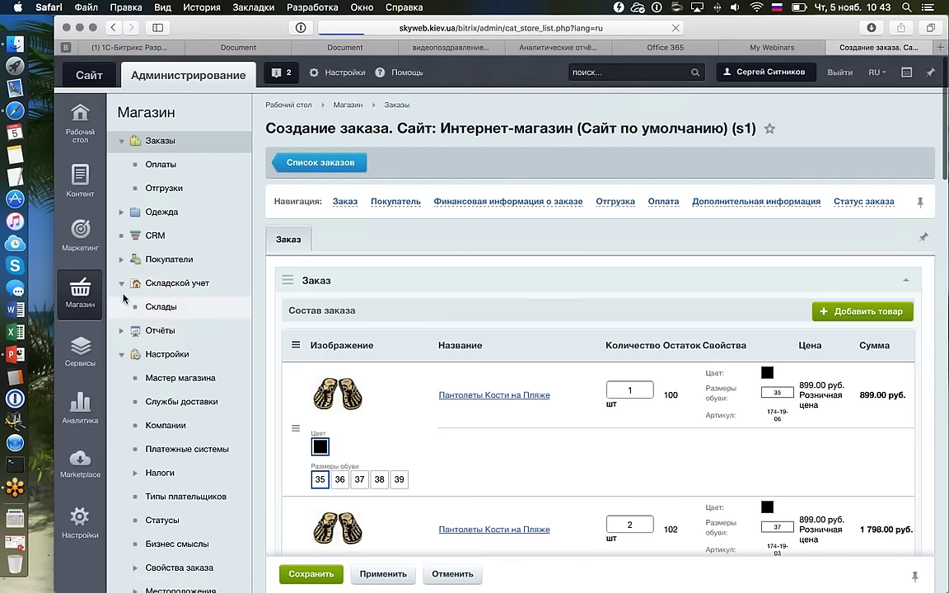
scroll(124, 299, down, 1)
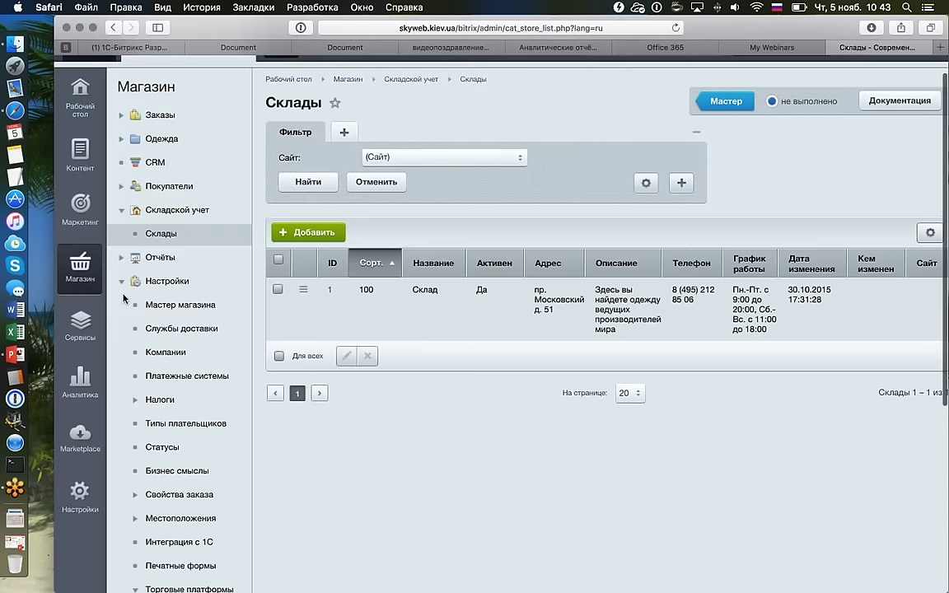
scroll(369, 310, right, 2)
double_click(368, 311)
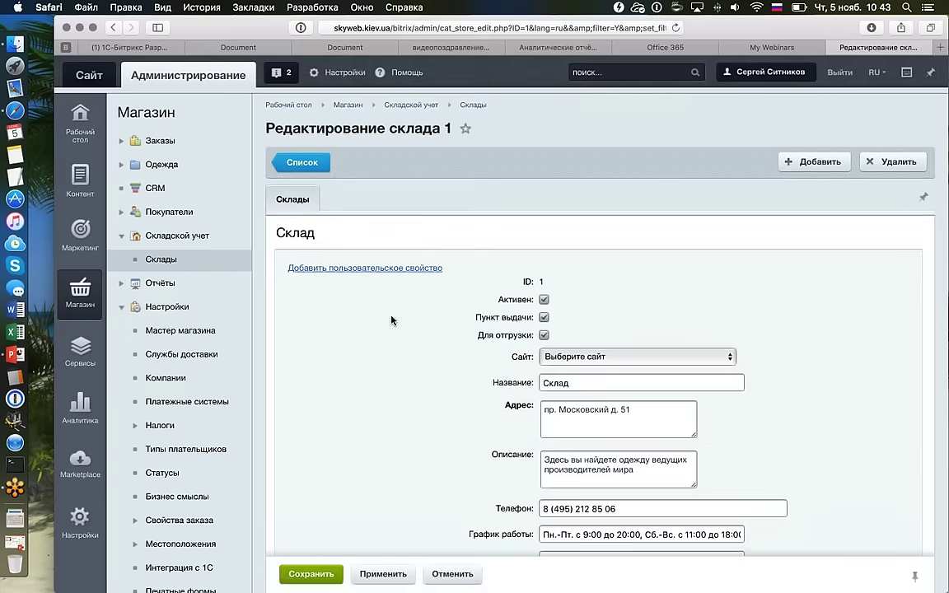
scroll(367, 307, down, 1)
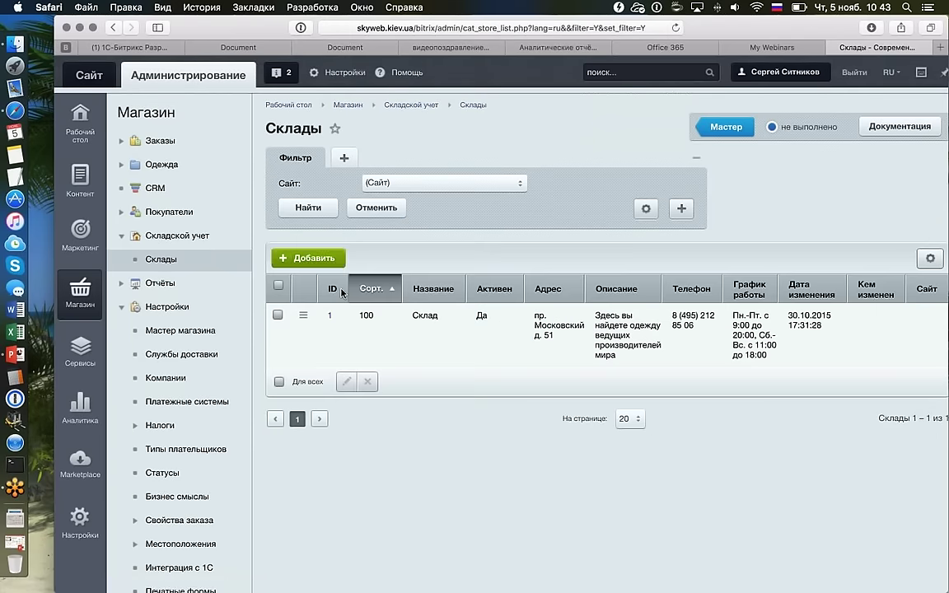
Start a new warehouse named 'Склад на Московском' and fill in its address.
click(306, 259)
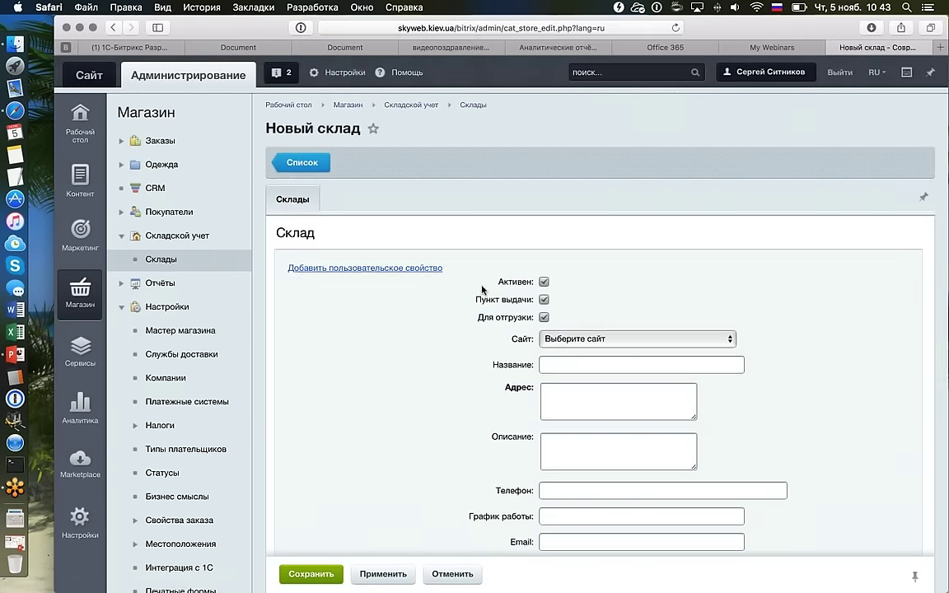
scroll(576, 278, down, 3)
text(С)
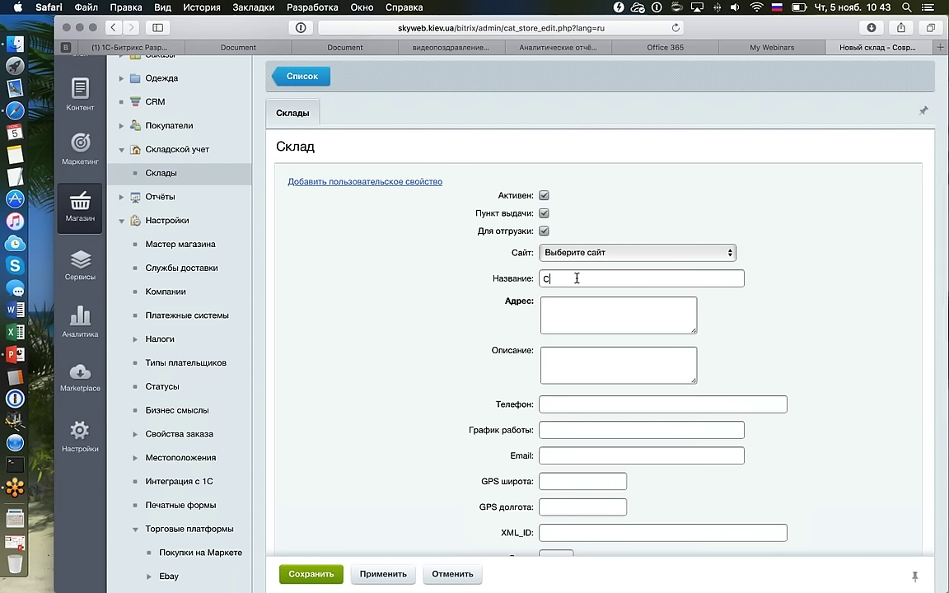
text(клад на Московском)
click(614, 318)
text(алдаодывфоадвыофад)
Fill in the warehouse's phone, description and working hours, then save it.
scroll(615, 321, down, 3)
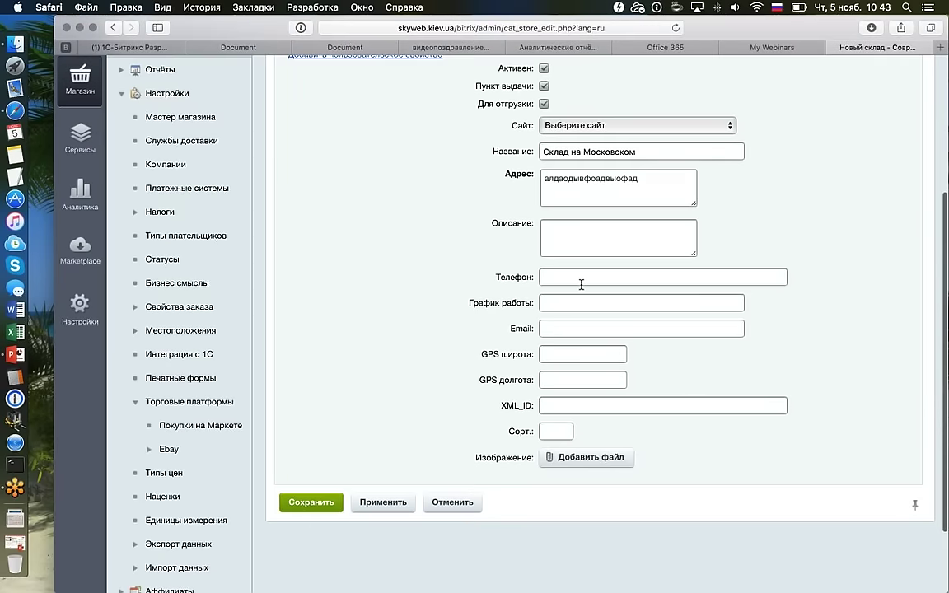
click(580, 280)
click(586, 234)
text(арпварпарвапрвпарп)
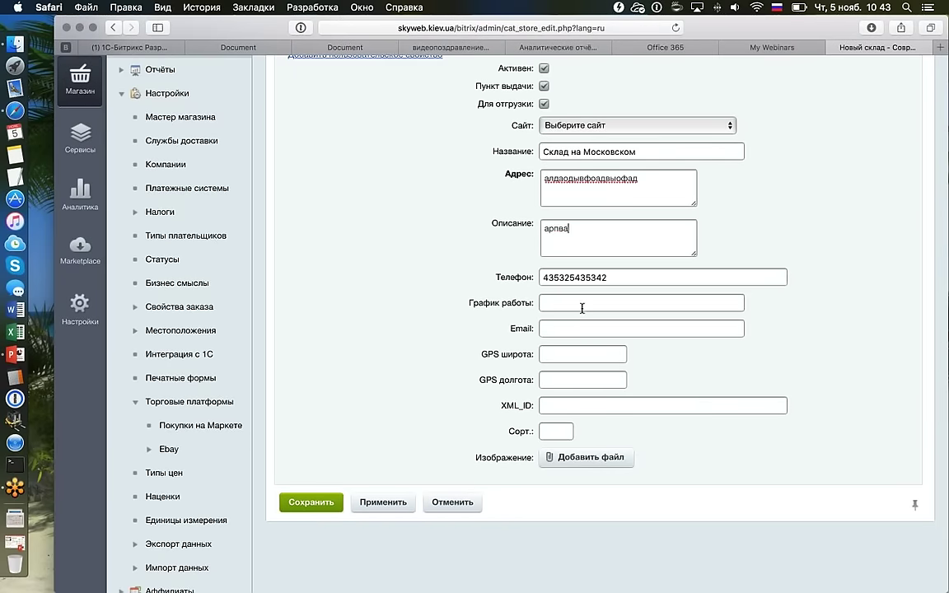
click(590, 303)
text(парапрпарп)
text(пара)
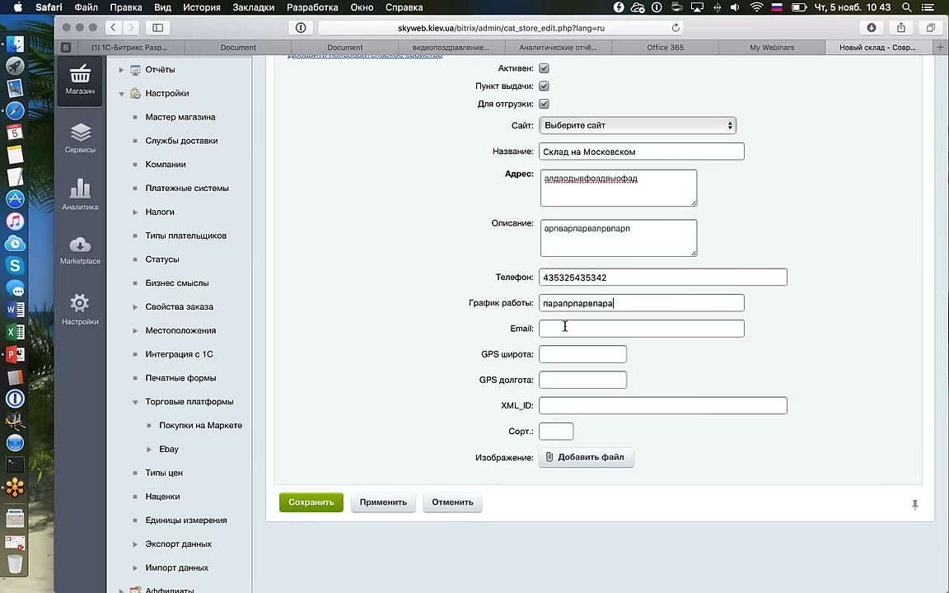
click(577, 329)
key(Return)
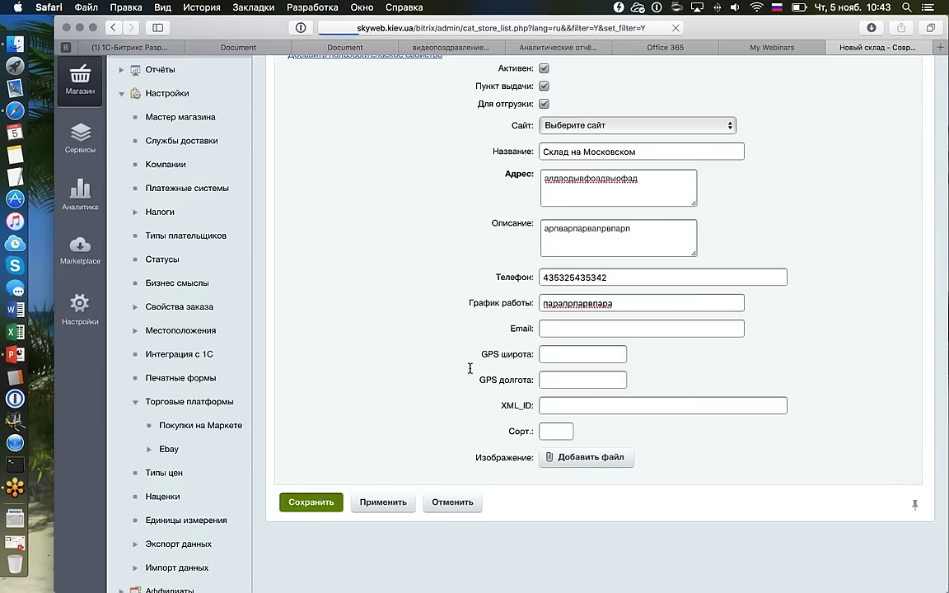
scroll(475, 352, right, 3)
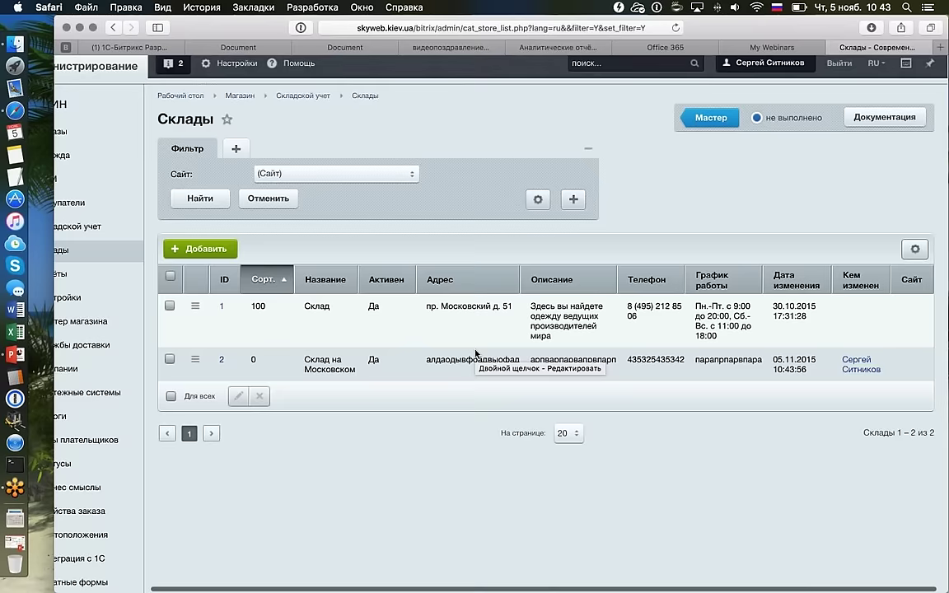
scroll(475, 352, left, 3)
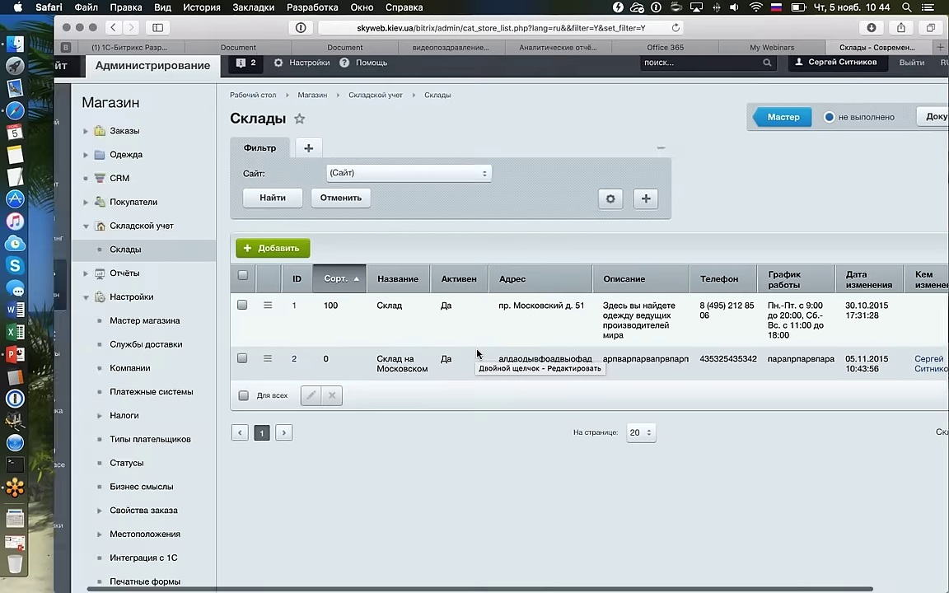
scroll(439, 350, down, 4)
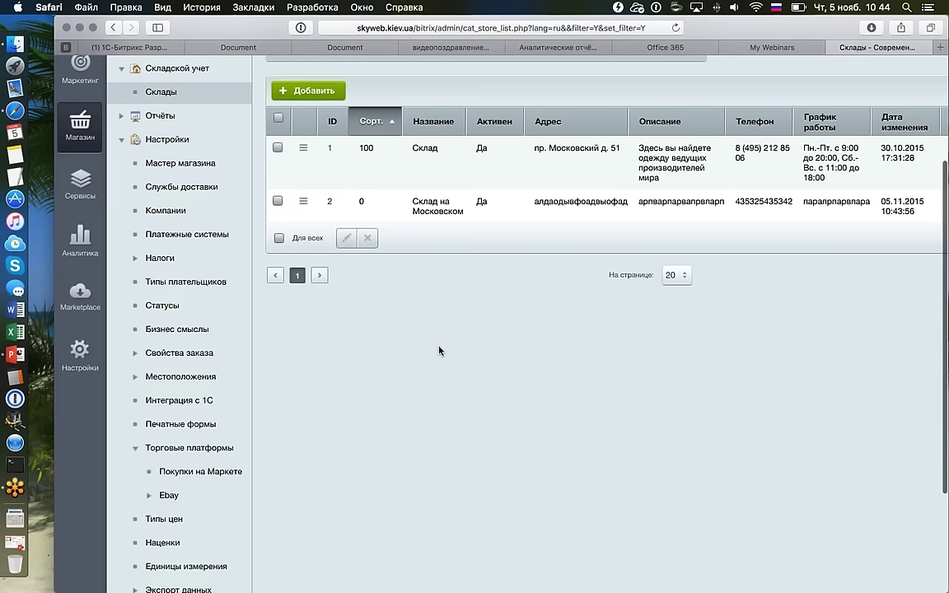
Open the Самовывоз delivery service and look over its restrictions and extra services.
click(210, 376)
click(181, 376)
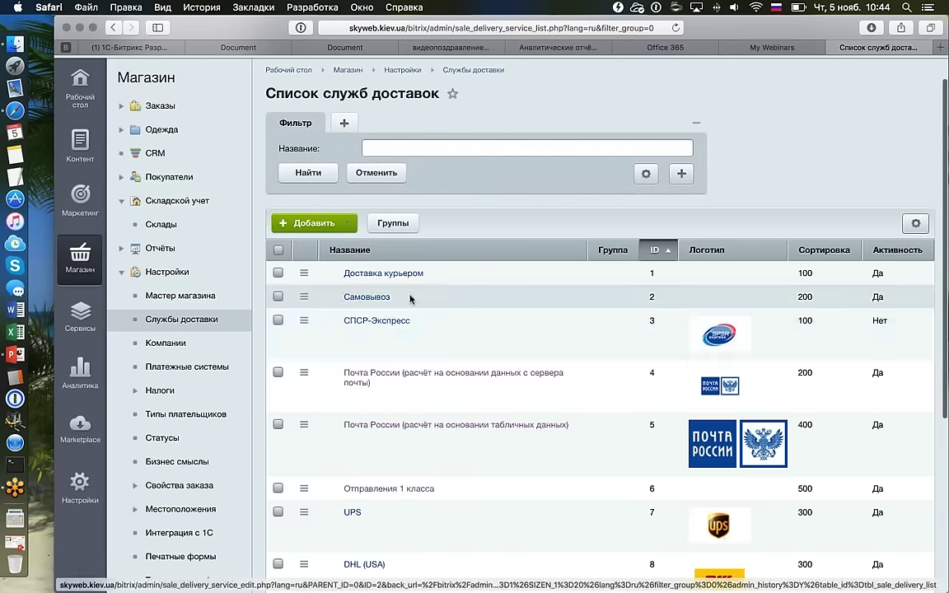
click(391, 290)
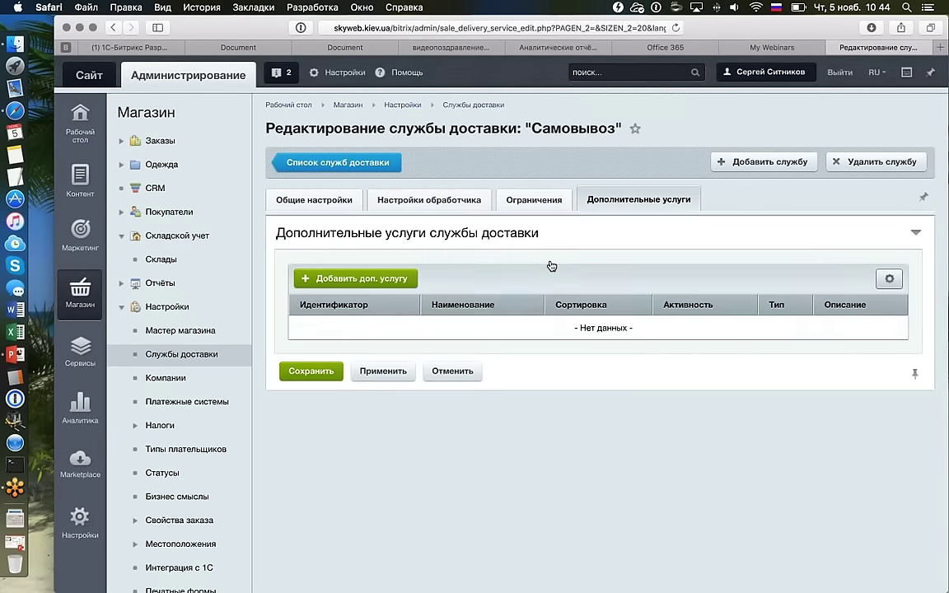
click(534, 200)
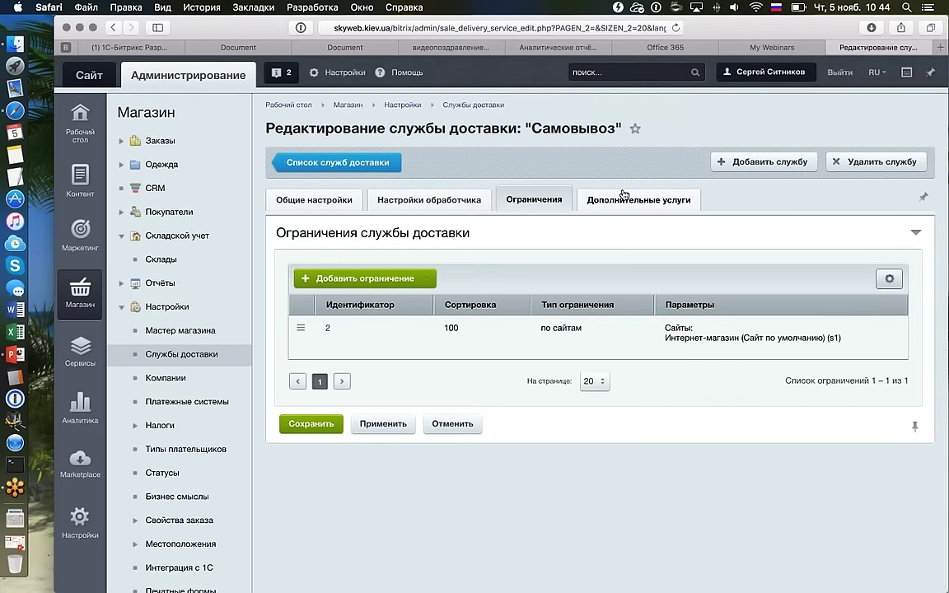
click(623, 196)
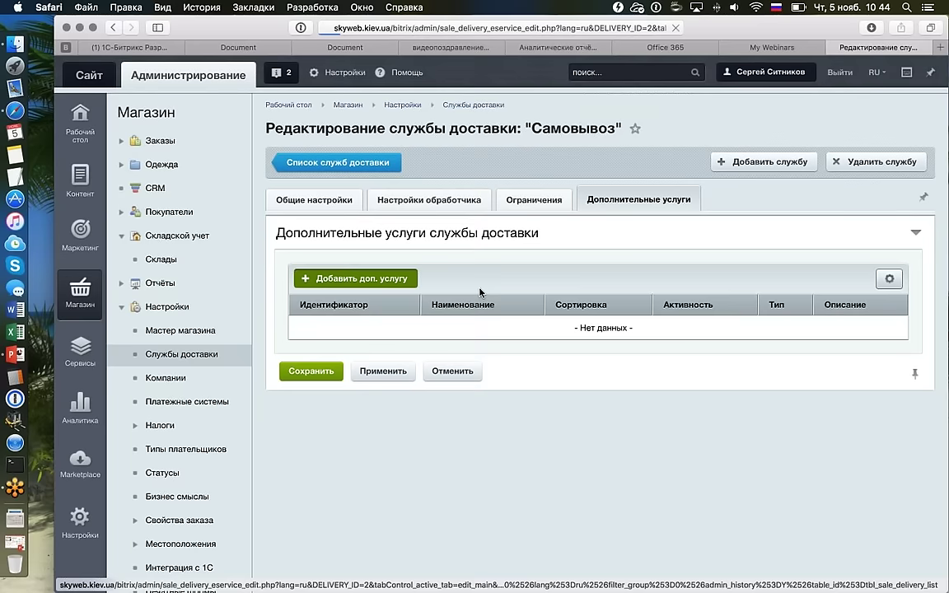
Start adding an extra service to Самовывоз, review the available types, then abandon it.
click(408, 280)
click(553, 275)
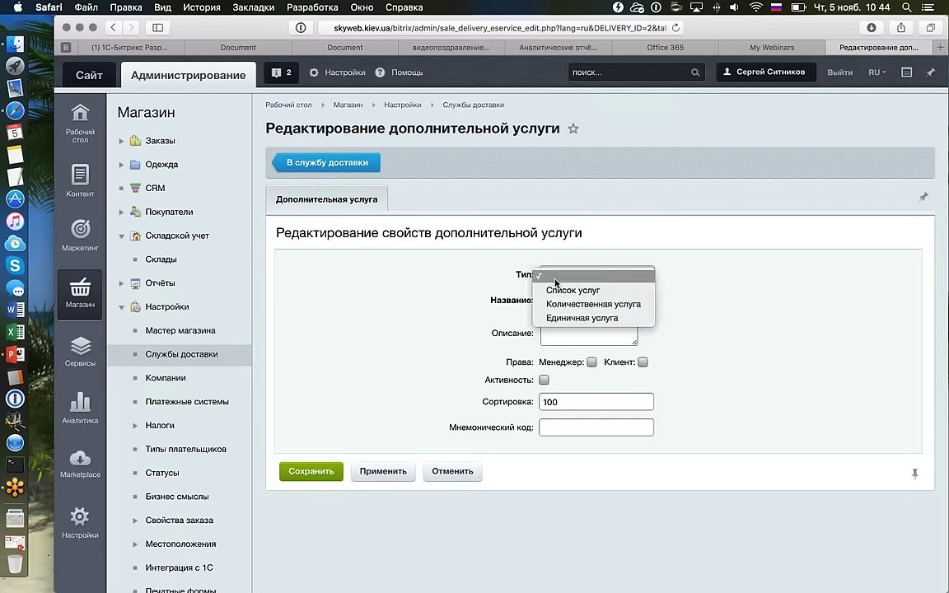
click(555, 281)
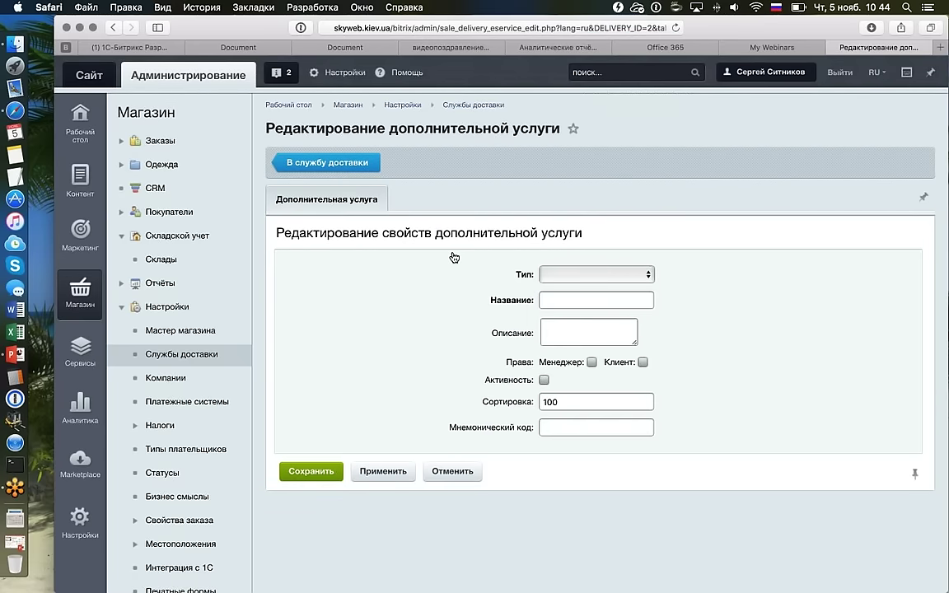
click(327, 162)
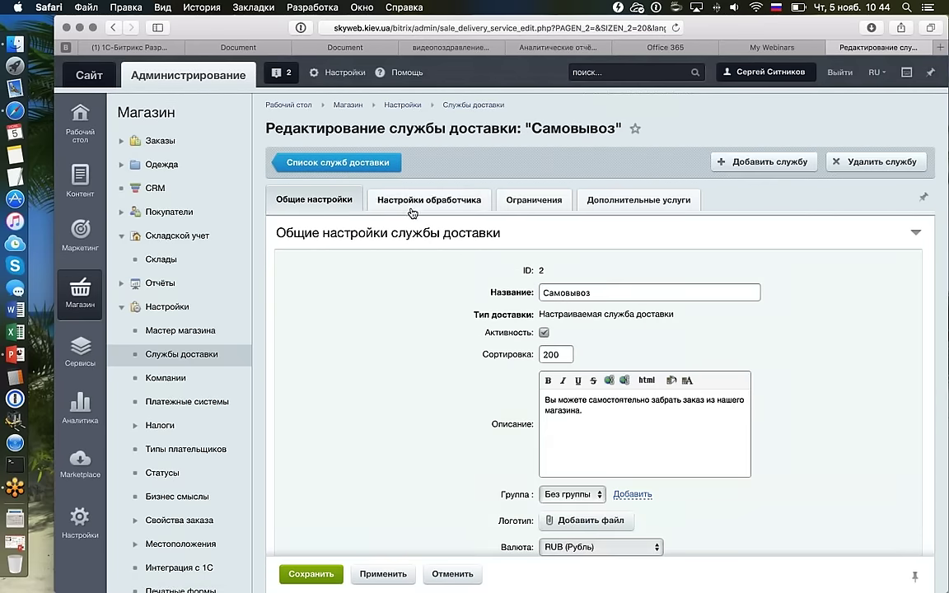
scroll(412, 213, down, 3)
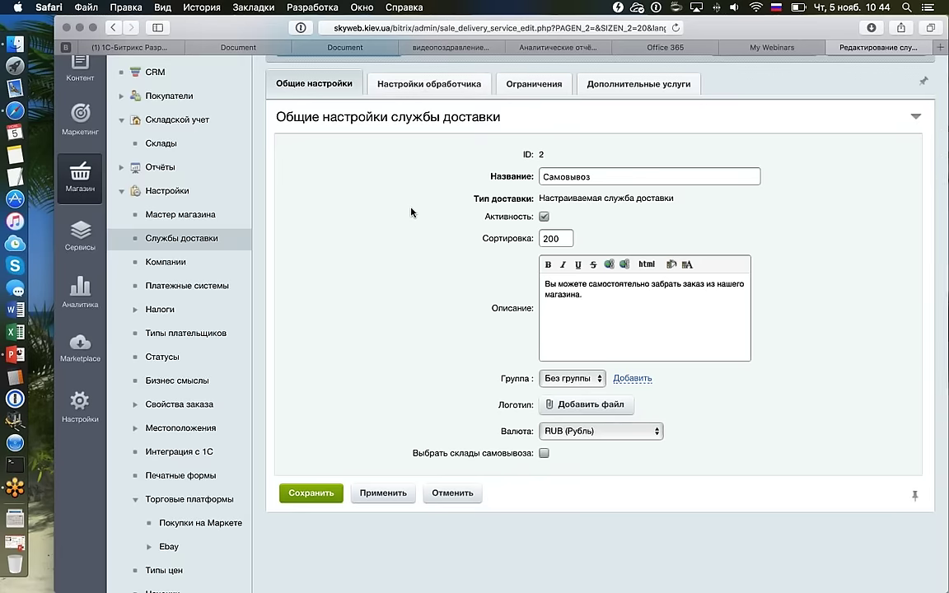
scroll(412, 213, up, 1)
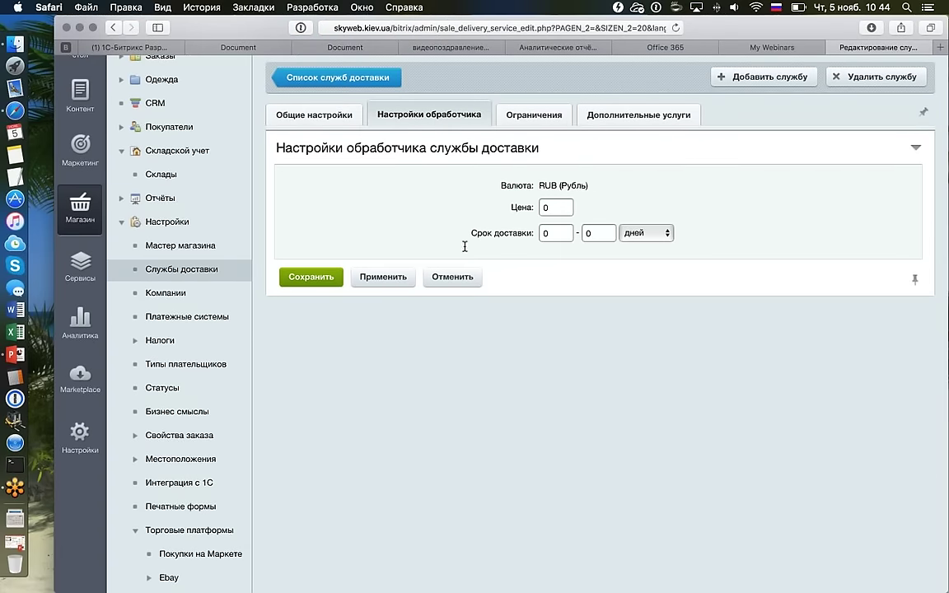
Enable pickup warehouse selection for Склад на Московском and Склад, and save Самовывоз.
click(528, 116)
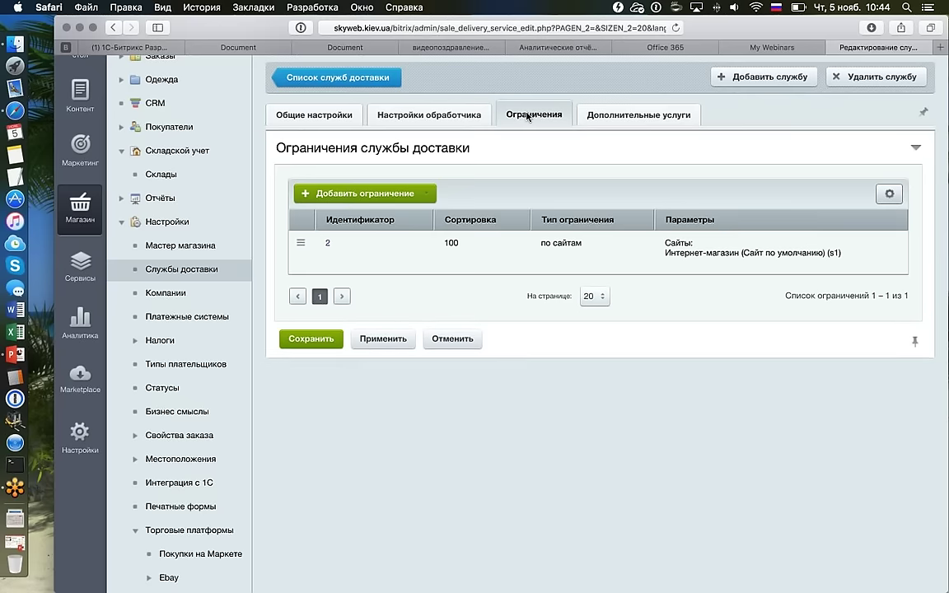
scroll(527, 116, up, 1)
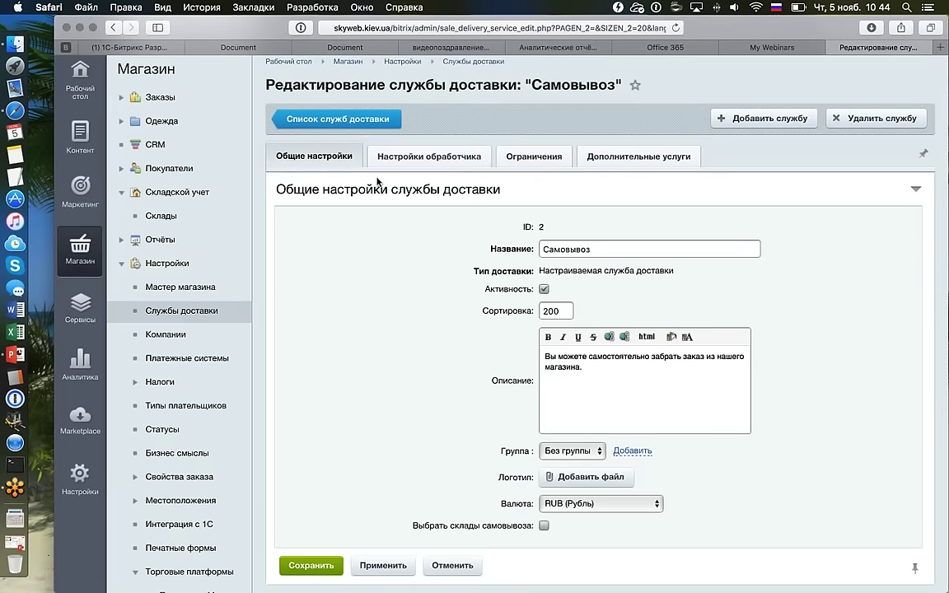
scroll(377, 181, down, 1)
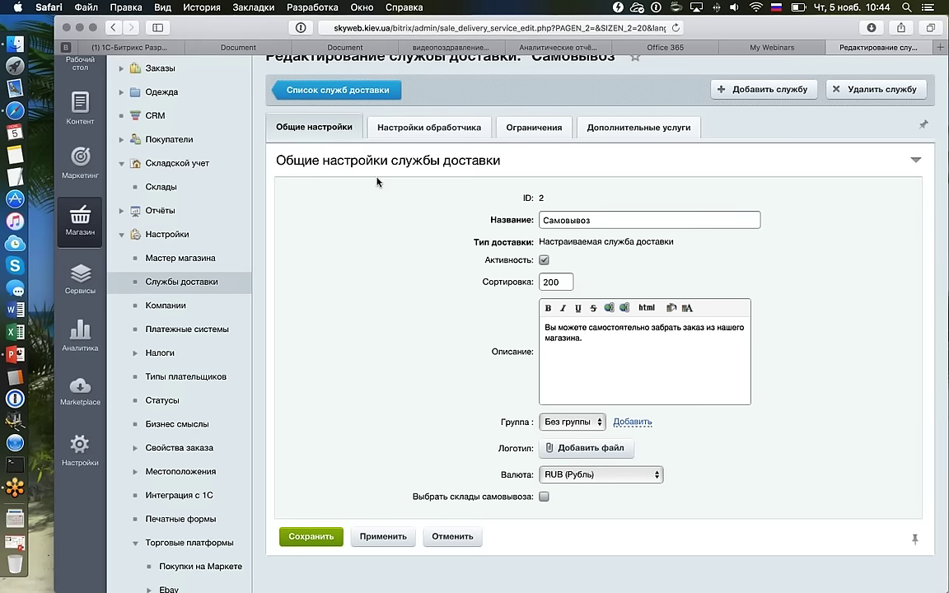
click(544, 497)
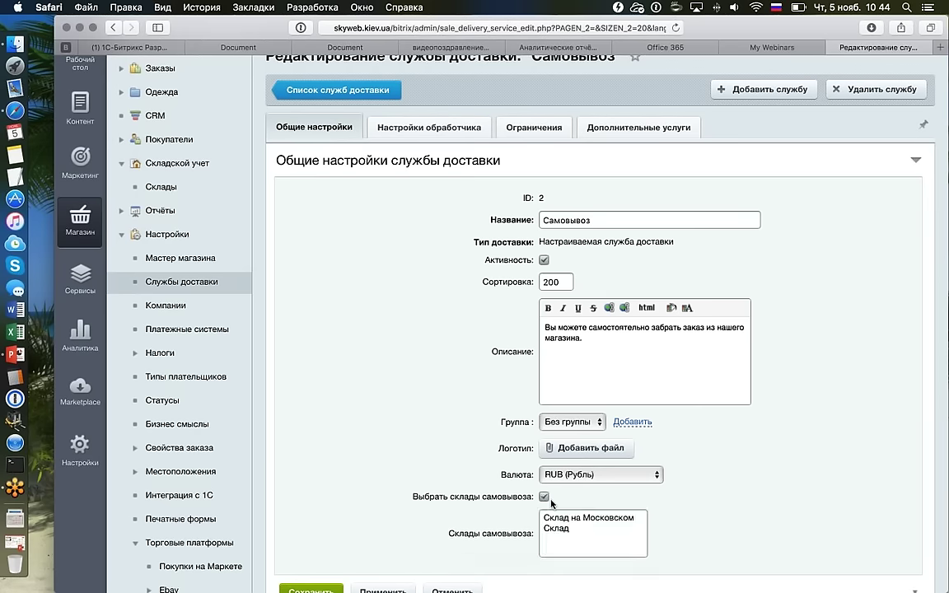
scroll(552, 494, down, 5)
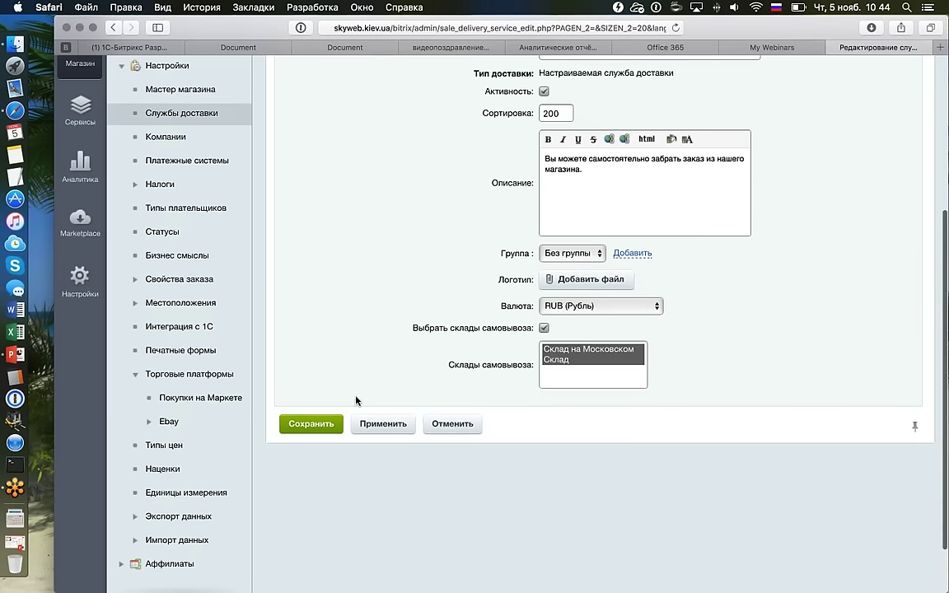
click(311, 423)
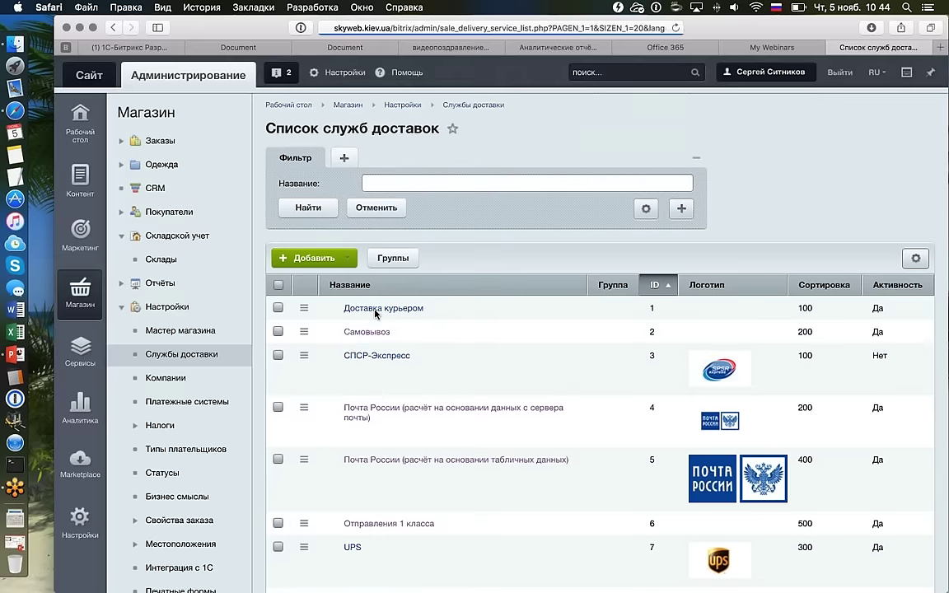
Reopen Самовывоз to confirm both pickup warehouses and its restrictions were saved.
scroll(417, 321, down, 1)
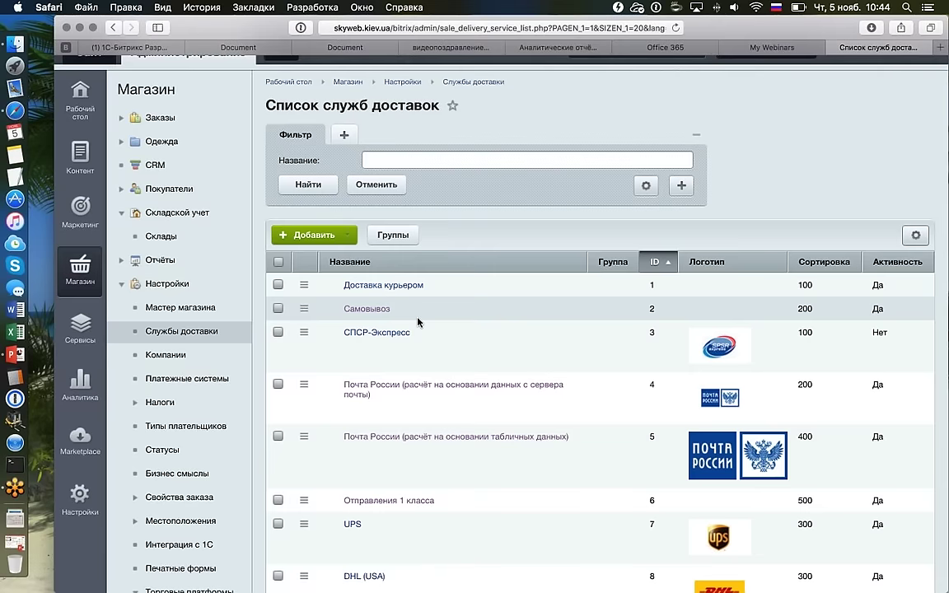
scroll(474, 280, down, 1)
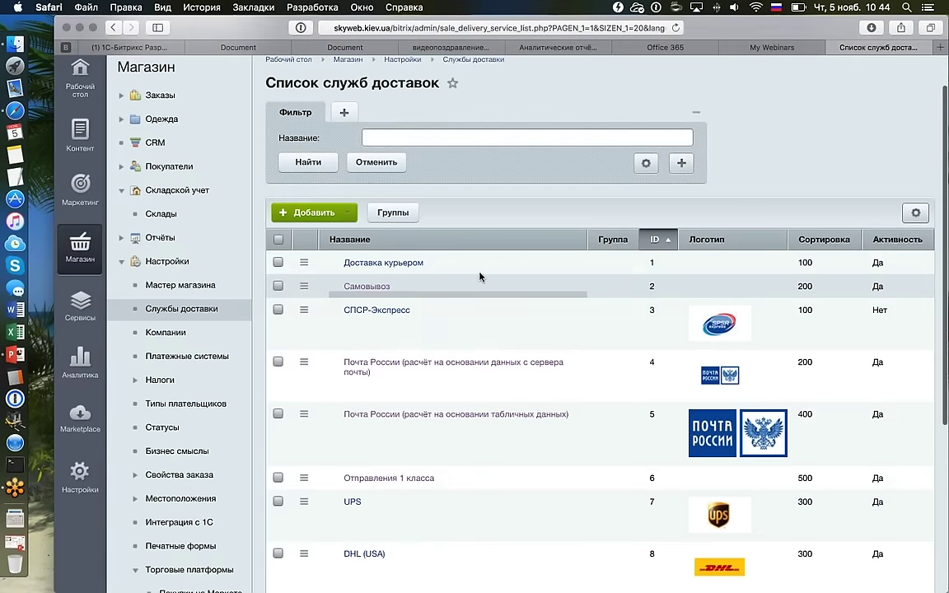
double_click(480, 280)
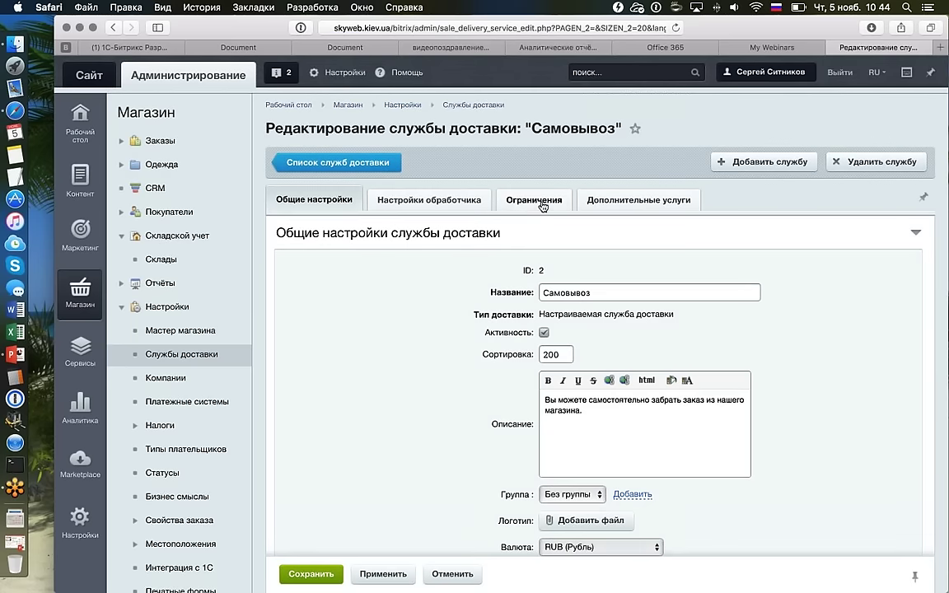
click(543, 205)
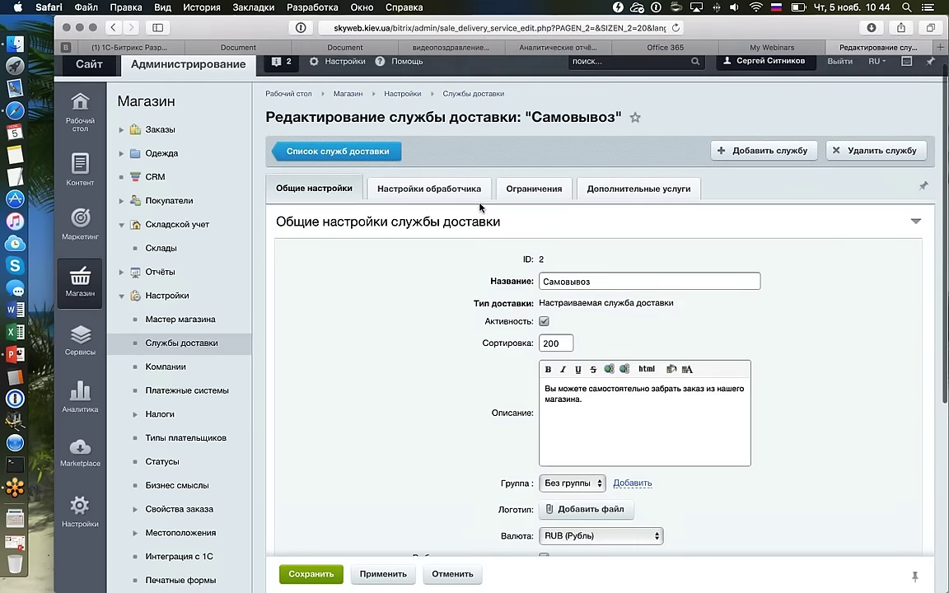
scroll(420, 272, down, 4)
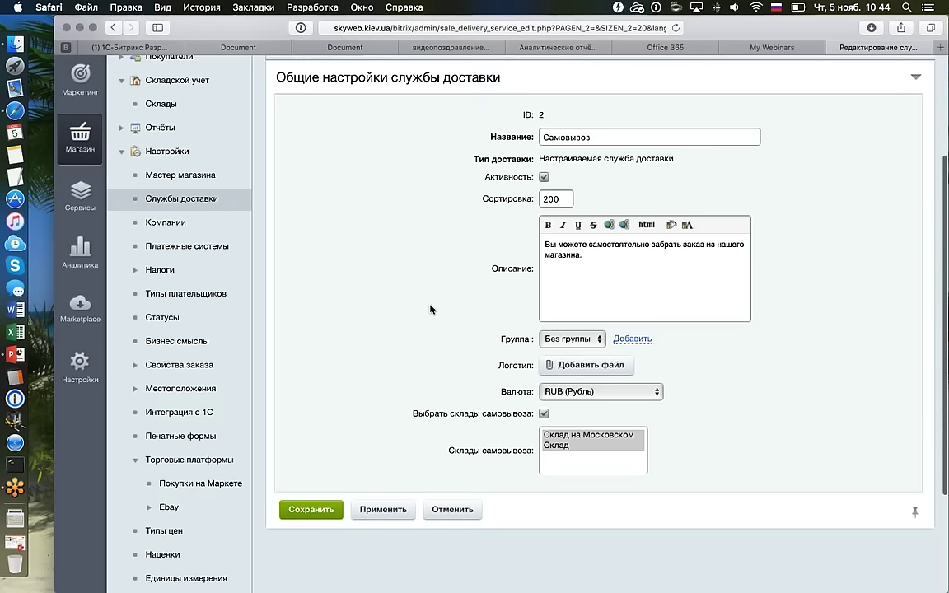
scroll(305, 177, up, 1)
drag(284, 111, 499, 159)
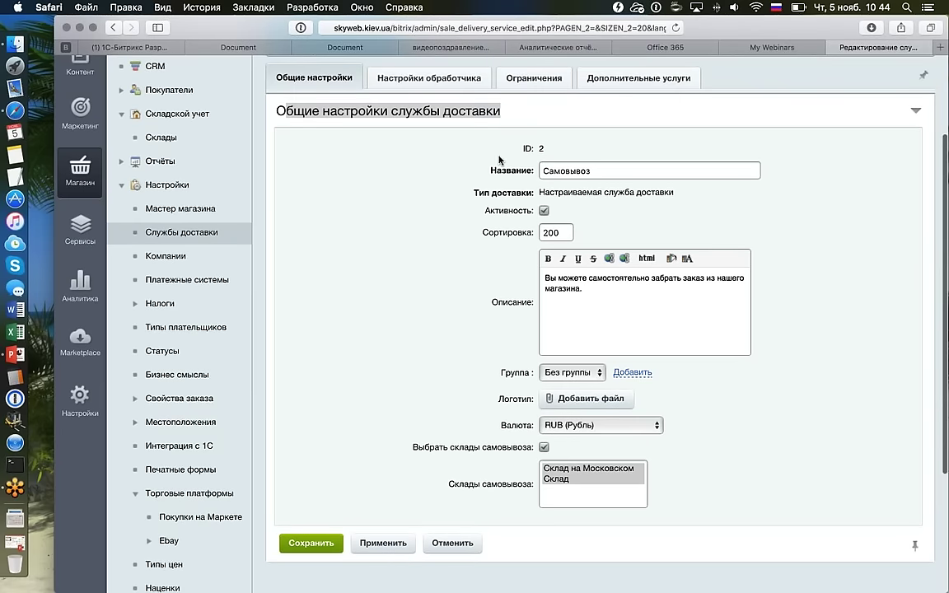
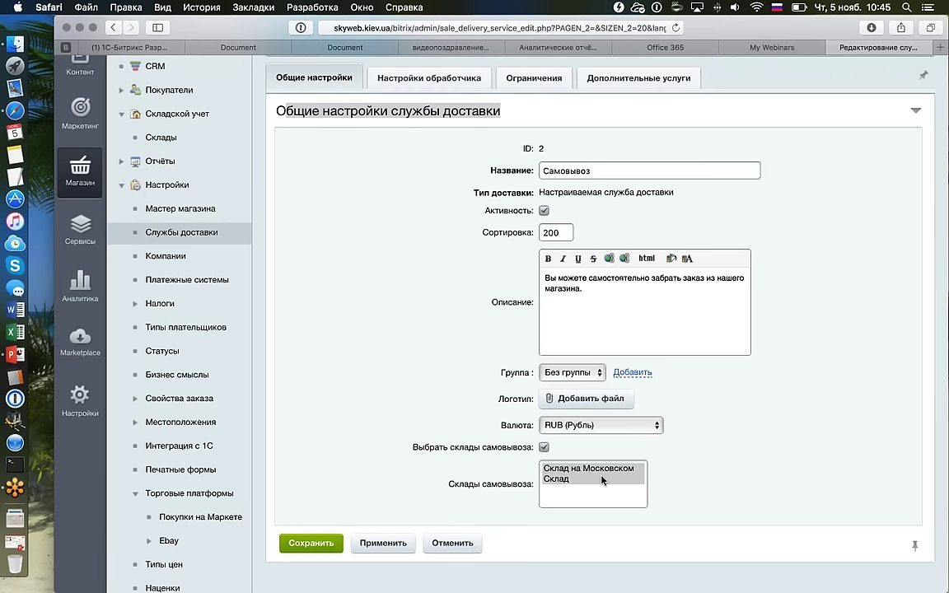
Save the pickup delivery service settings and go to the orders list.
click(311, 543)
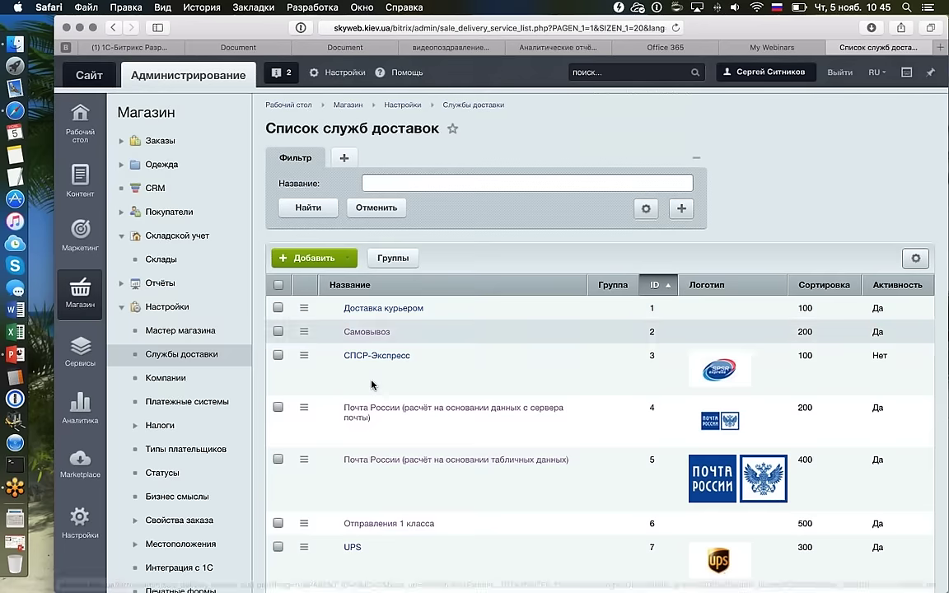
click(177, 140)
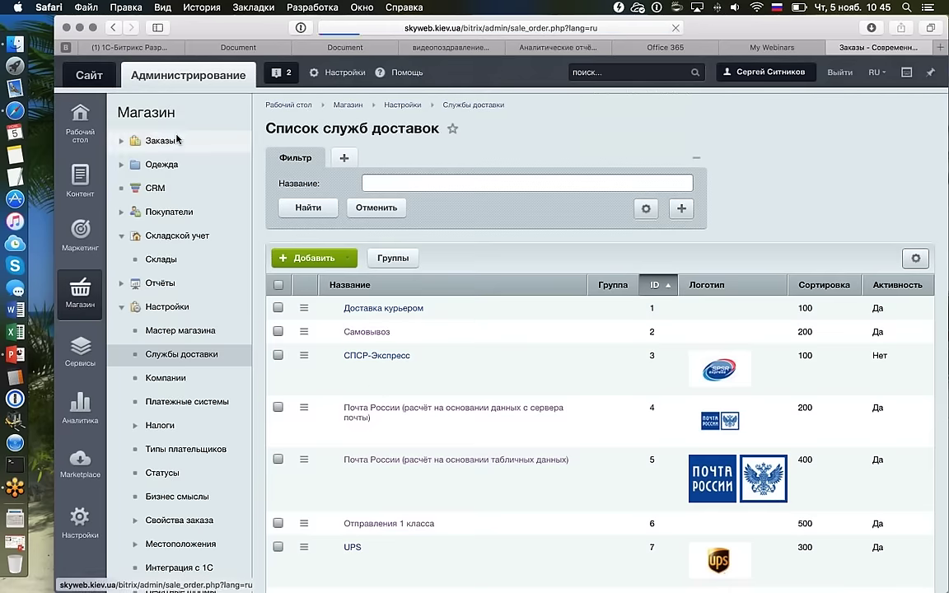
scroll(577, 263, down, 4)
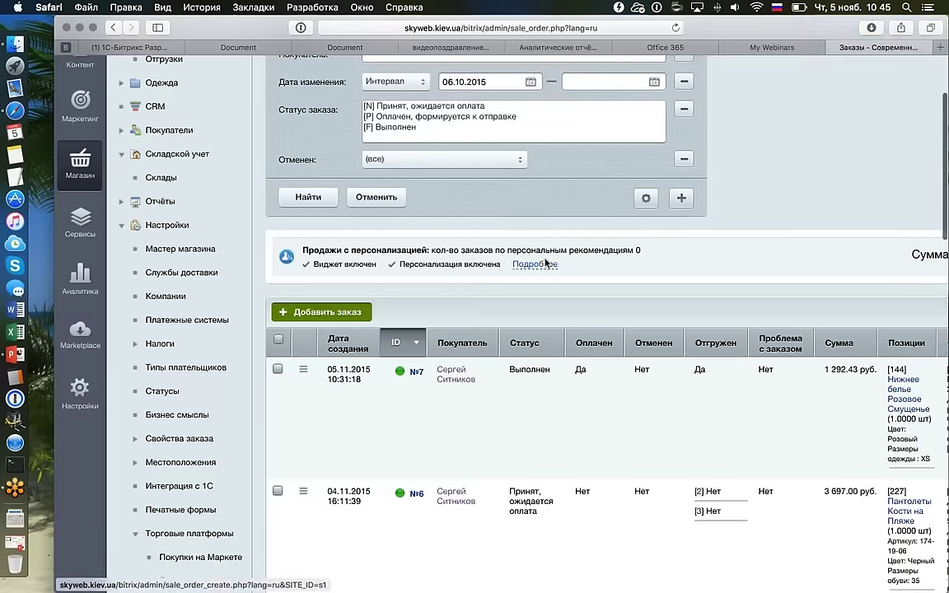
scroll(547, 283, down, 3)
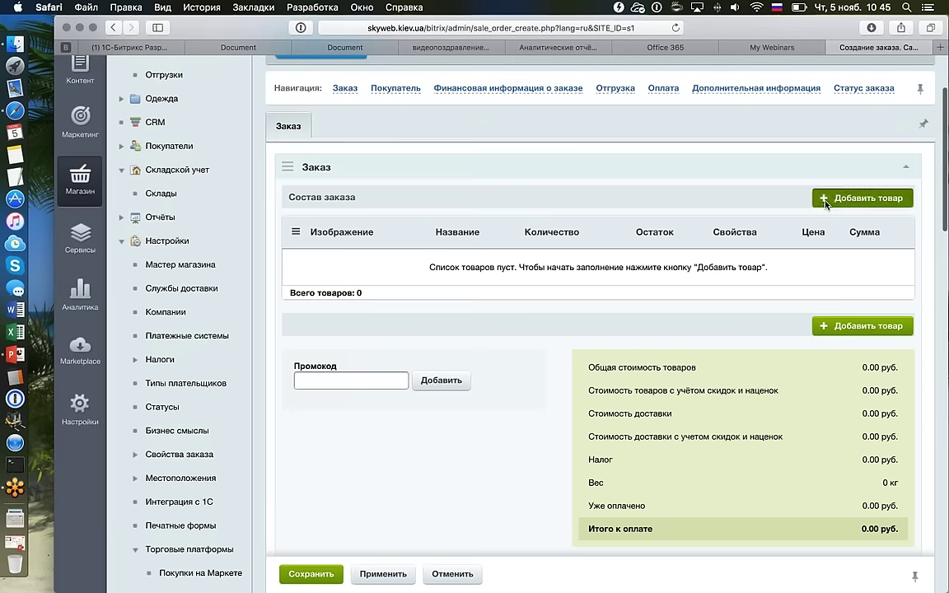
Add the violet XL Полосатый Рейс trousers to the new order, totalling 3 998.00 руб.
click(856, 199)
scroll(576, 313, down, 5)
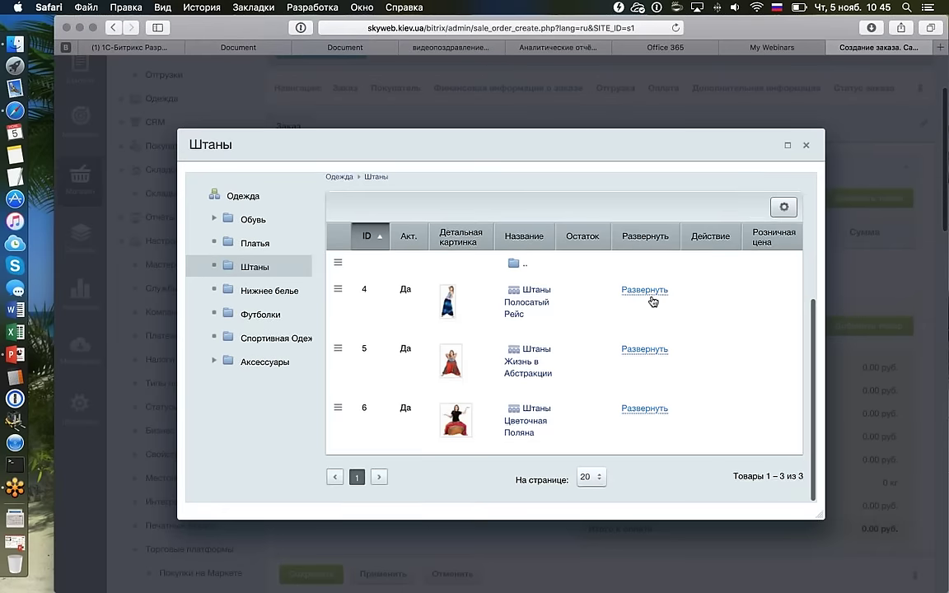
click(650, 296)
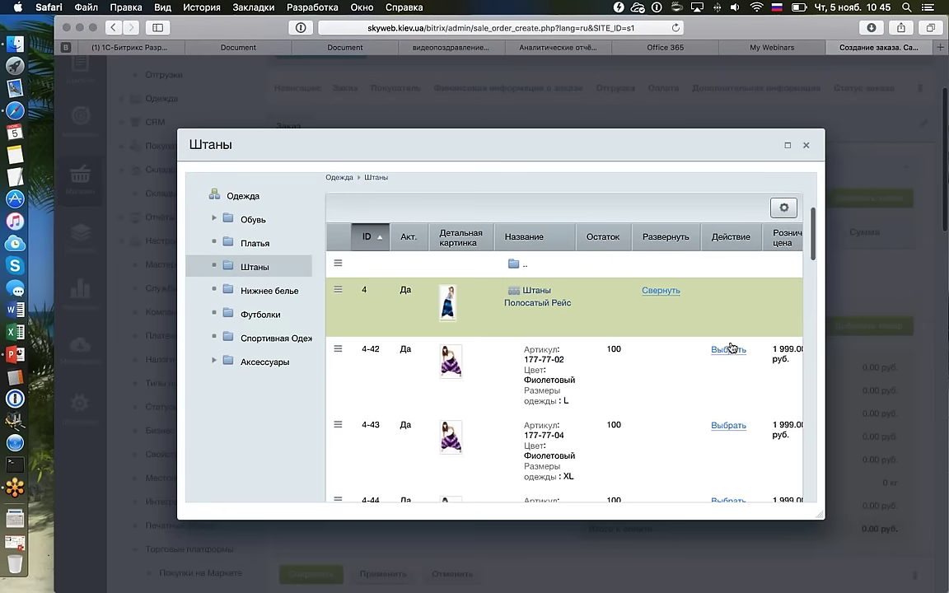
click(727, 426)
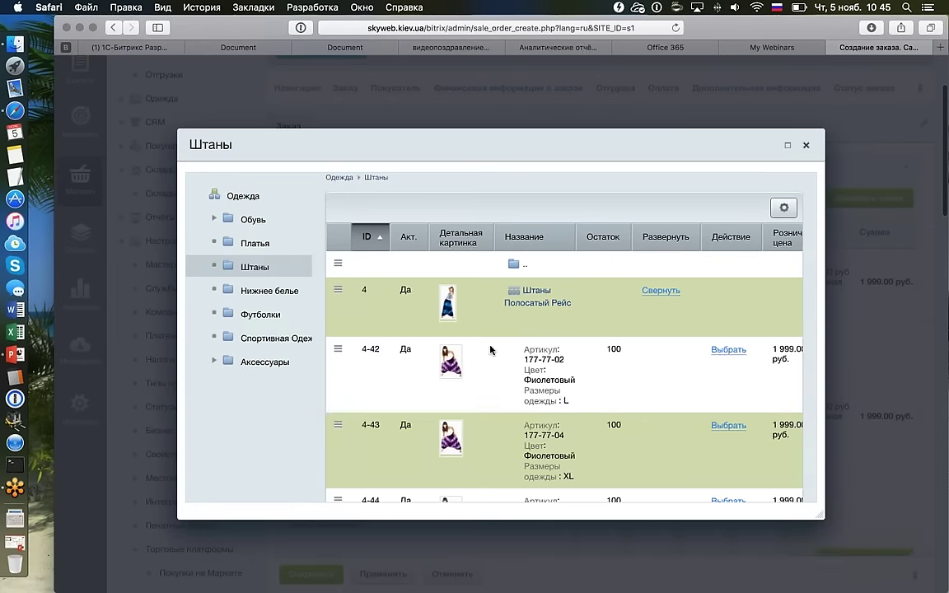
key(Escape)
scroll(508, 332, down, 10)
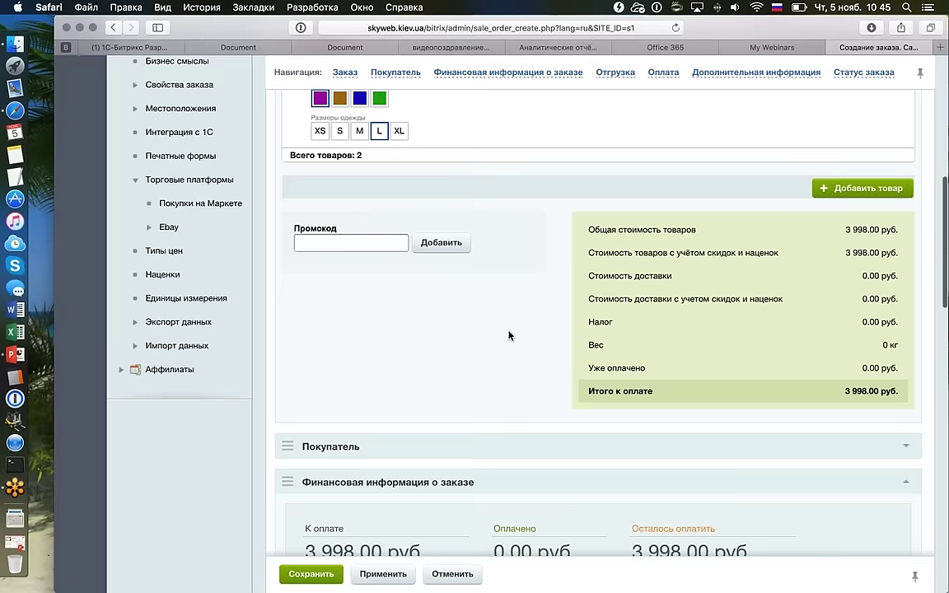
Choose Самовывоз as the shipment's delivery service, costing 0 руб. with its pickup warehouse.
scroll(508, 335, down, 8)
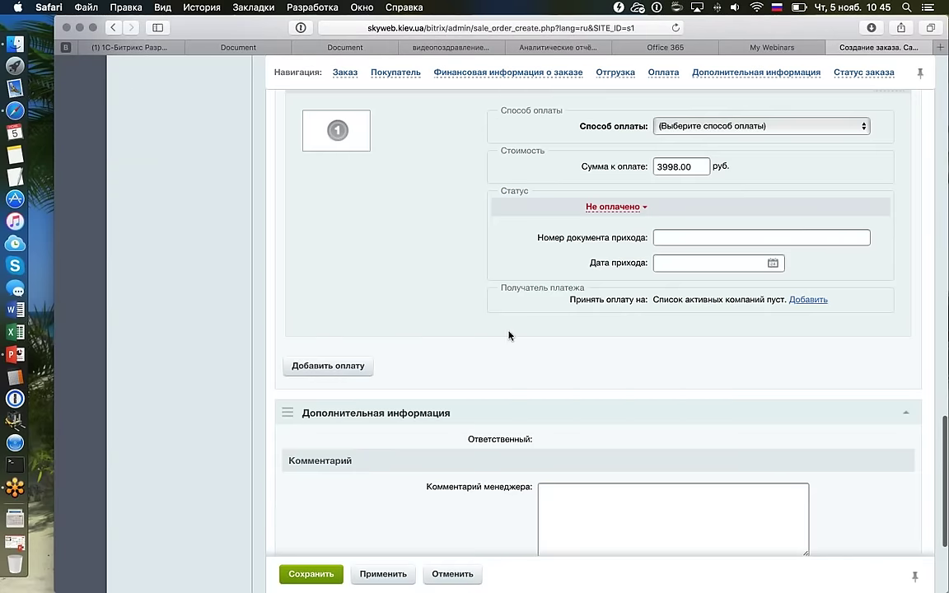
scroll(508, 333, up, 1)
click(711, 151)
scroll(599, 178, up, 10)
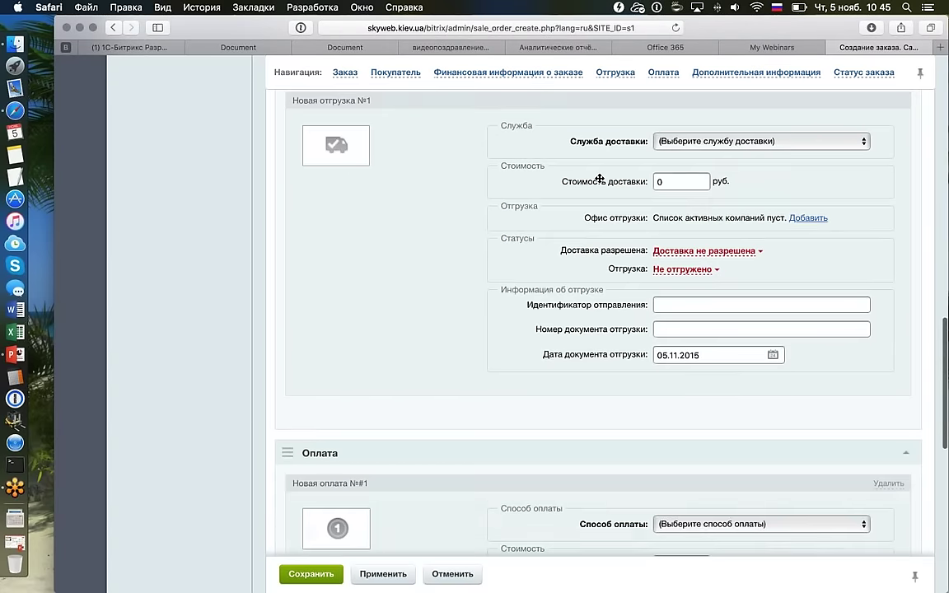
scroll(600, 179, up, 3)
click(711, 244)
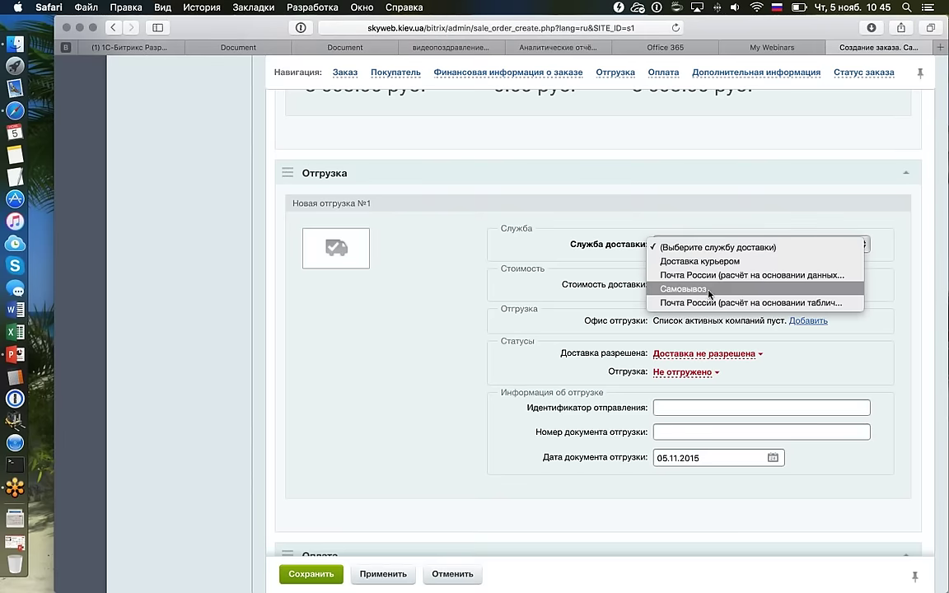
key(Return)
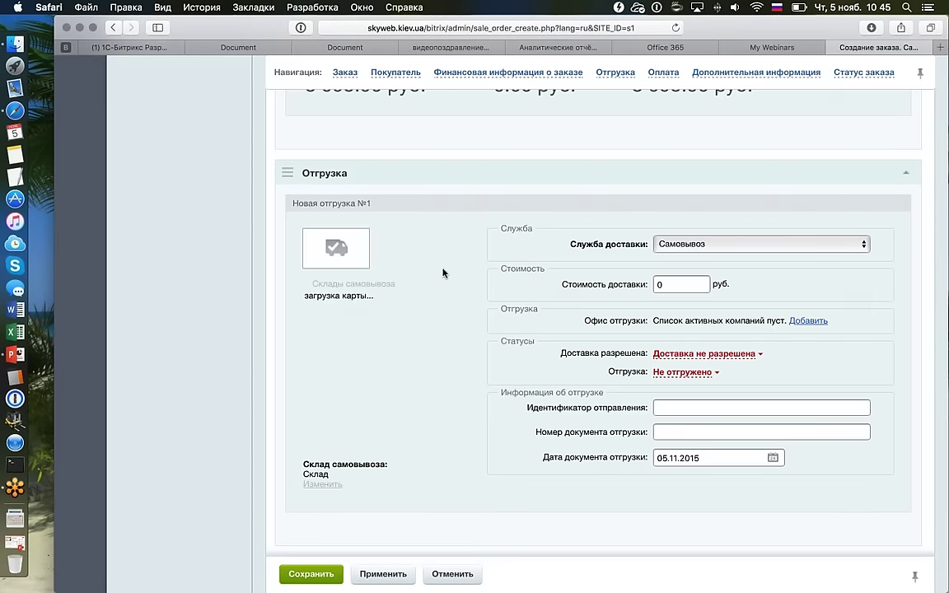
scroll(486, 259, down, 2)
scroll(504, 253, down, 1)
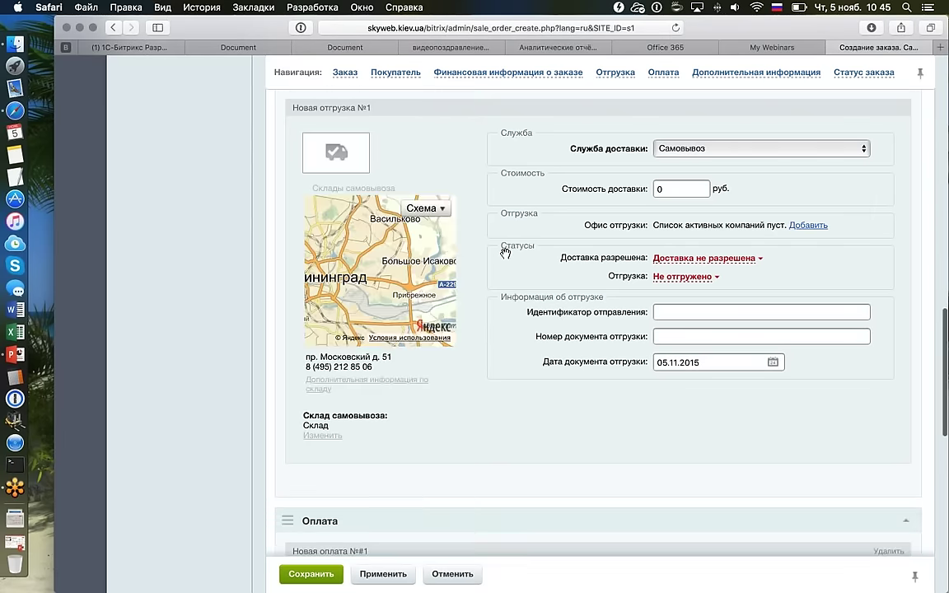
scroll(567, 224, up, 1)
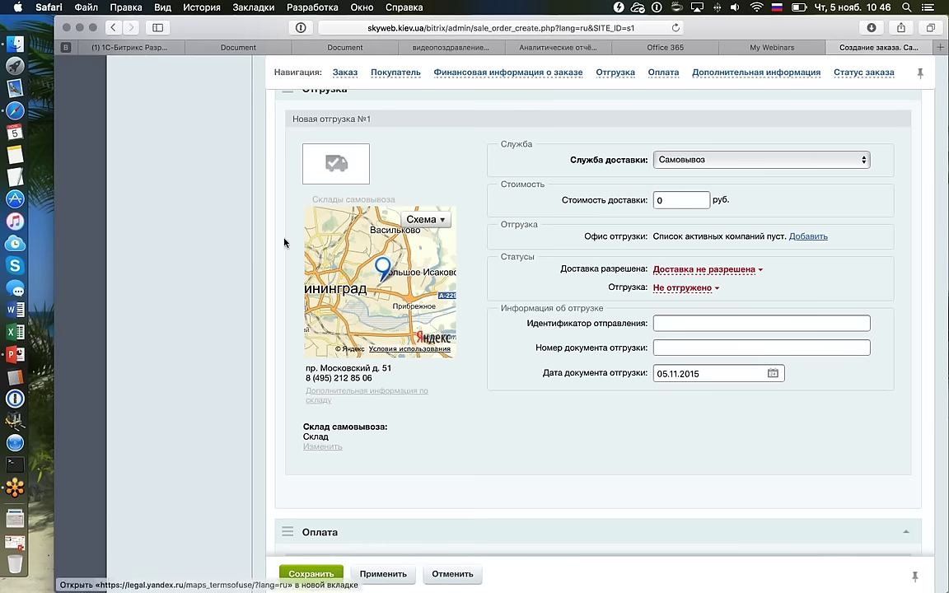
click(382, 266)
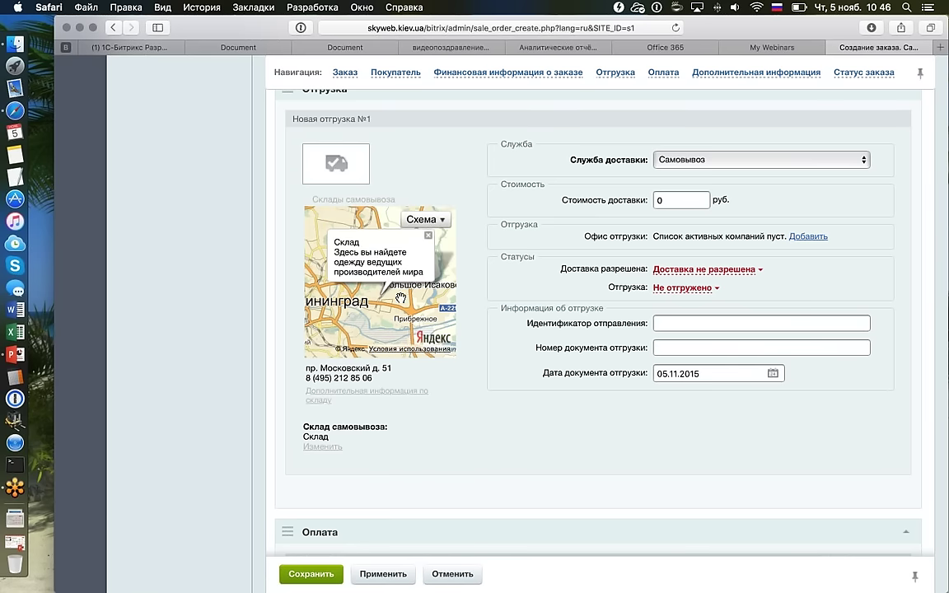
click(322, 446)
scroll(494, 354, down, 2)
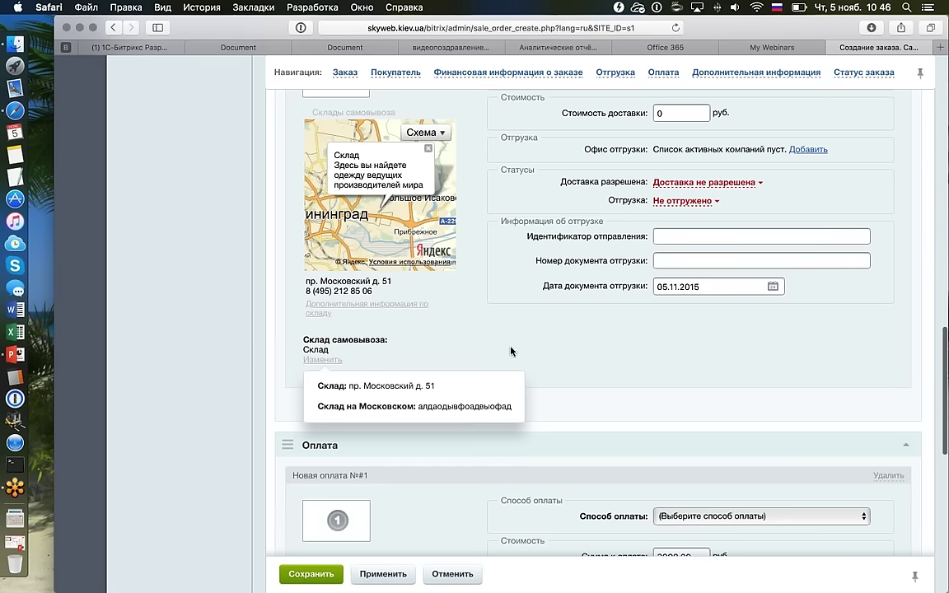
click(363, 409)
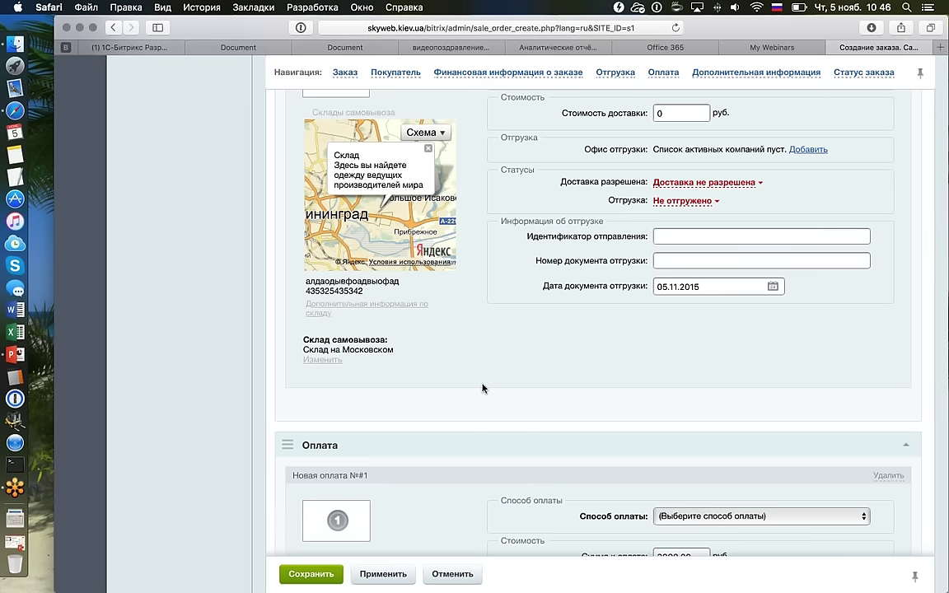
click(442, 314)
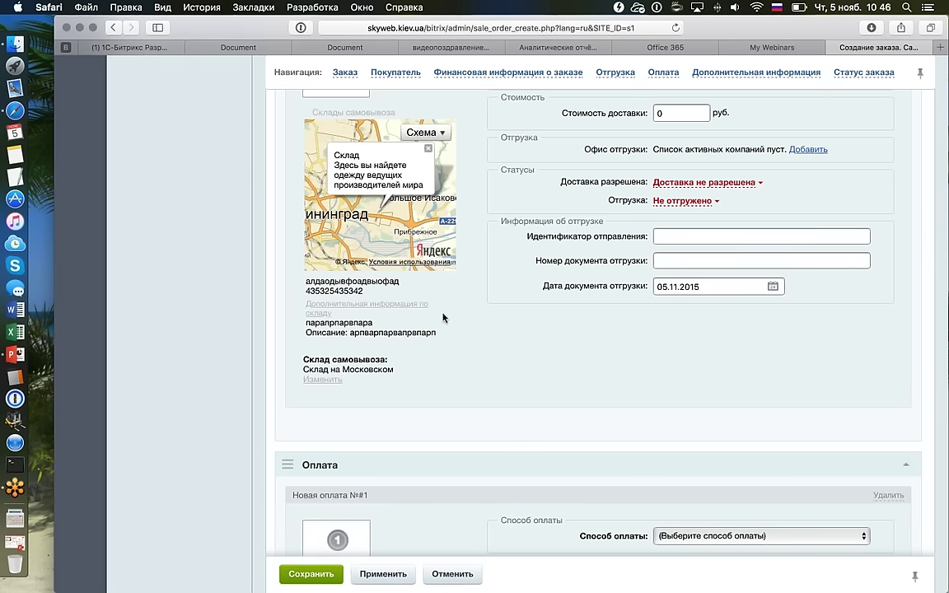
click(448, 318)
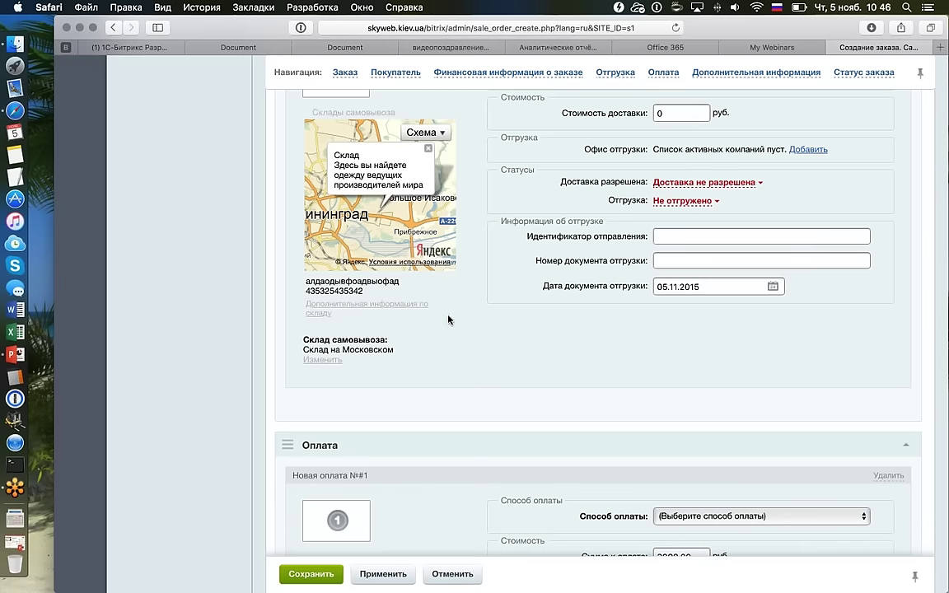
click(390, 308)
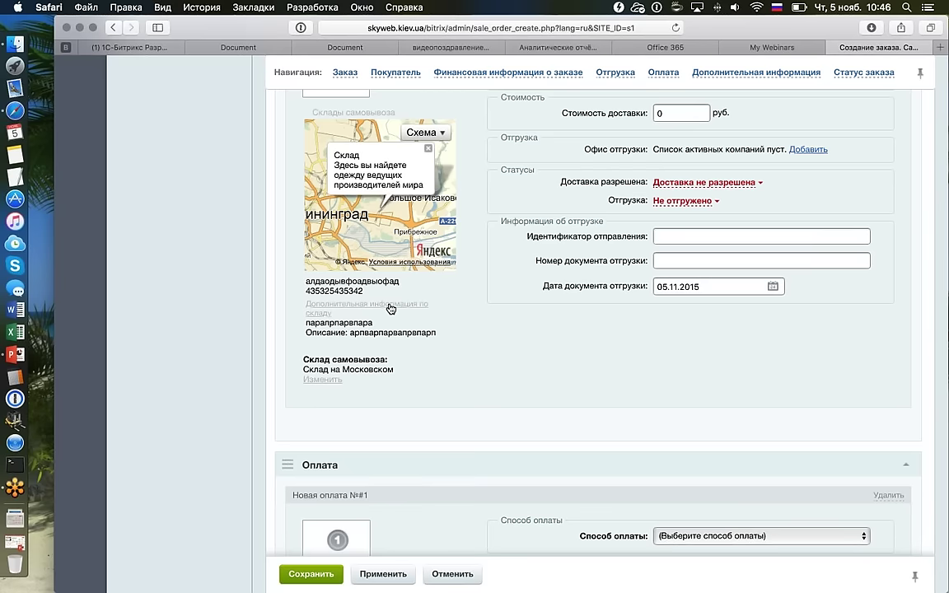
click(391, 308)
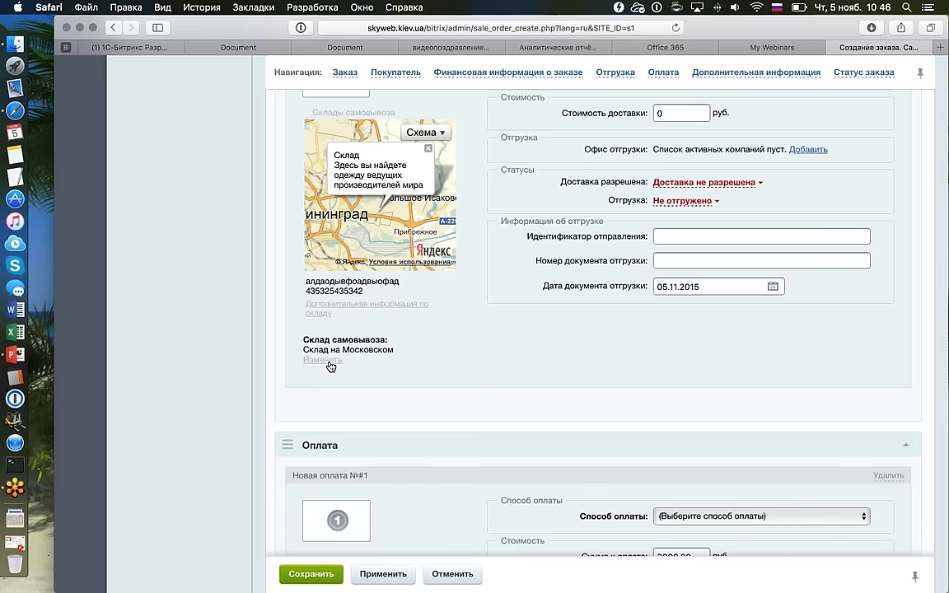
click(359, 389)
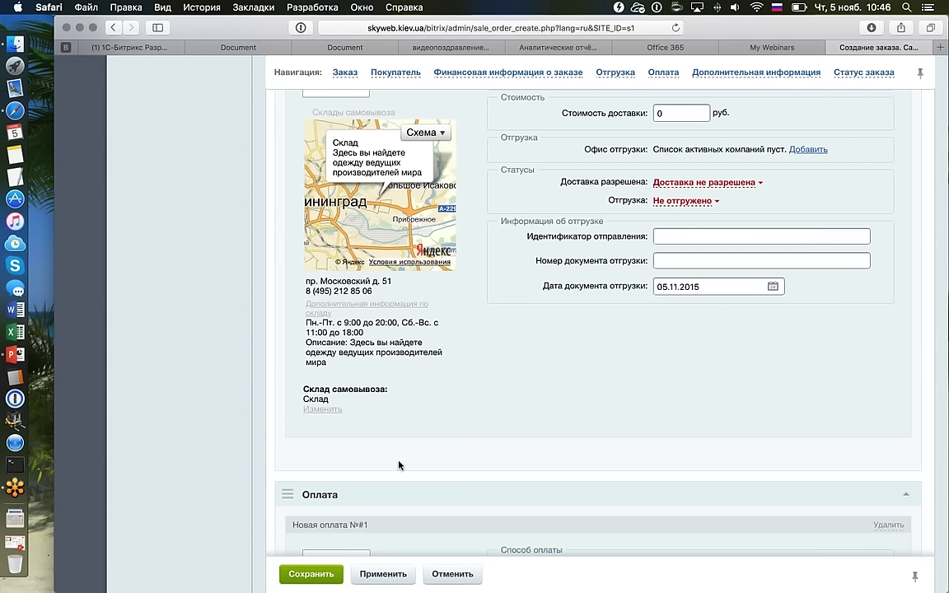
click(405, 307)
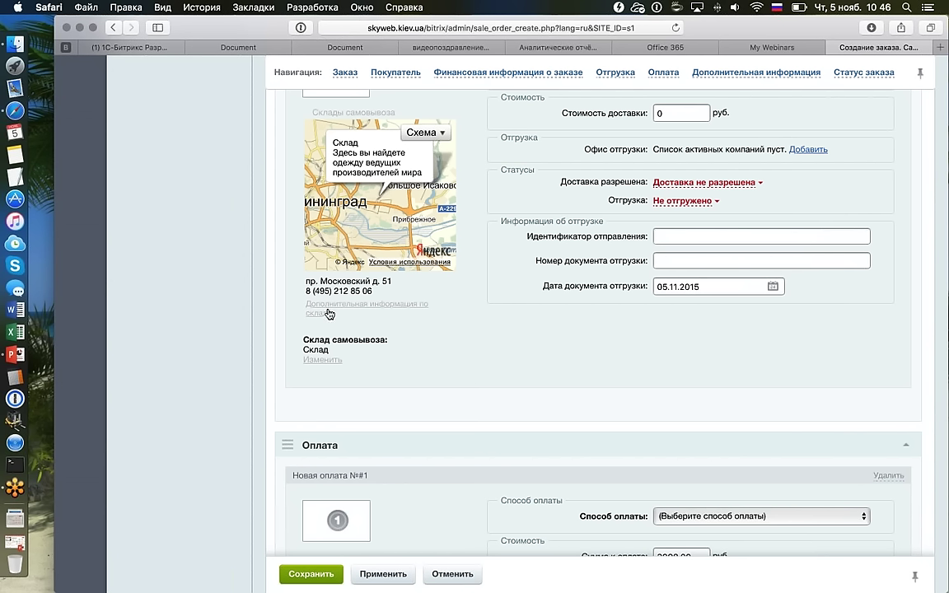
double_click(310, 281)
drag(363, 286, 383, 281)
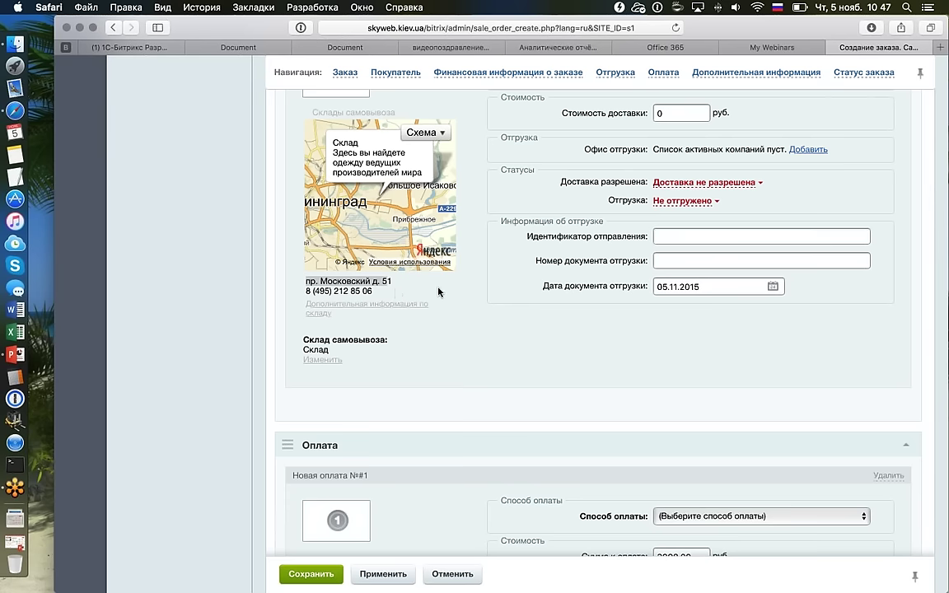
Switch the payment method from Яндекс.Деньги to Наложенный платеж.
scroll(848, 190, down, 5)
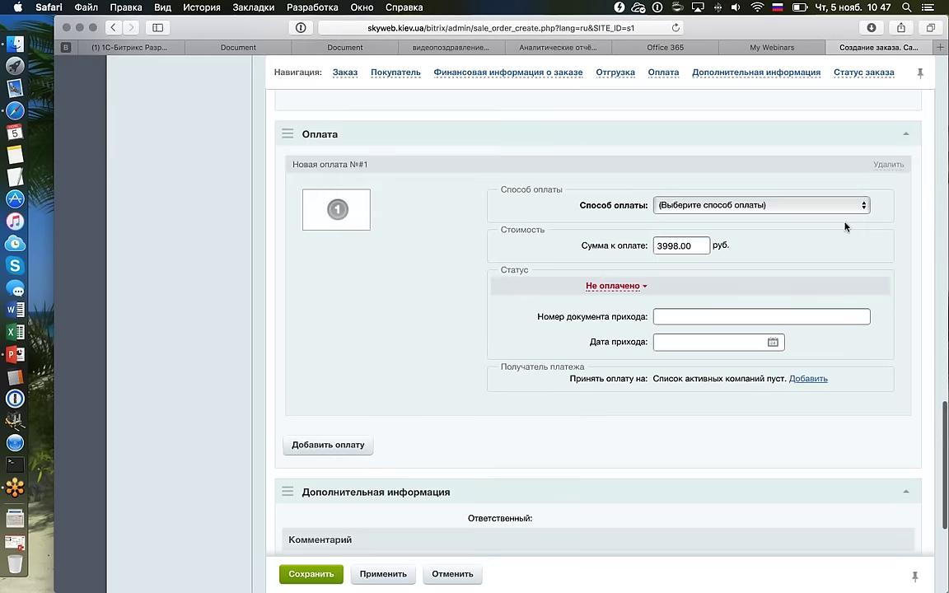
click(774, 207)
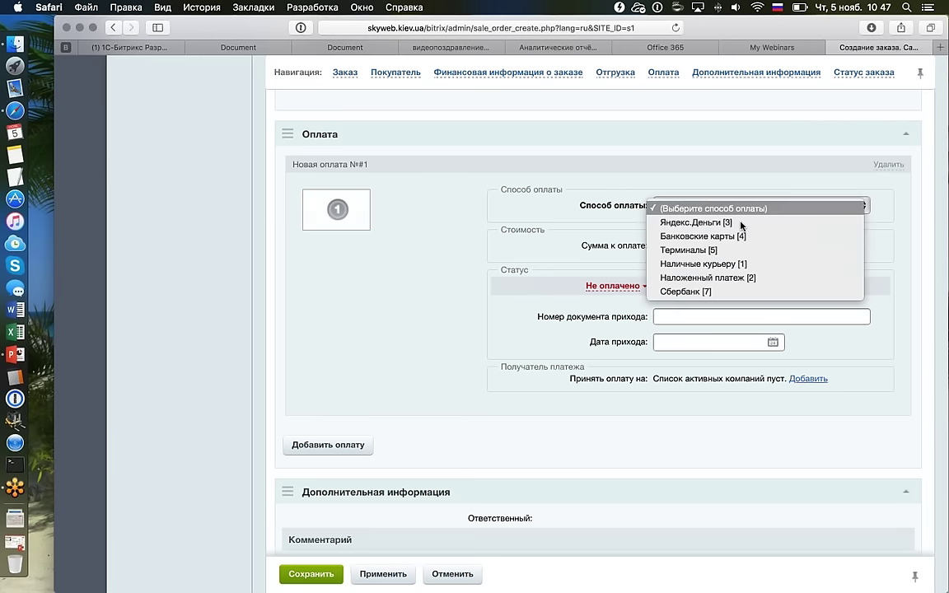
click(741, 221)
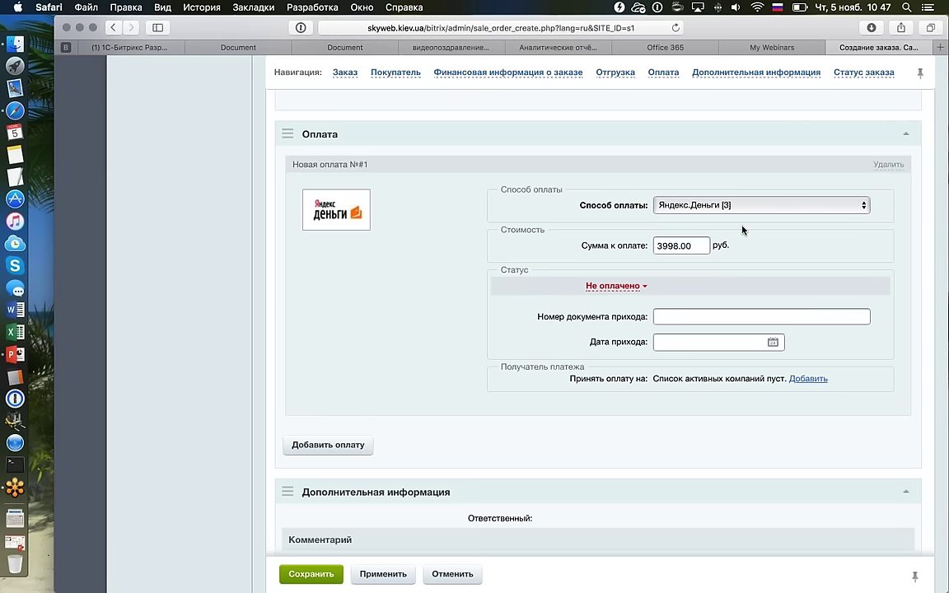
click(741, 207)
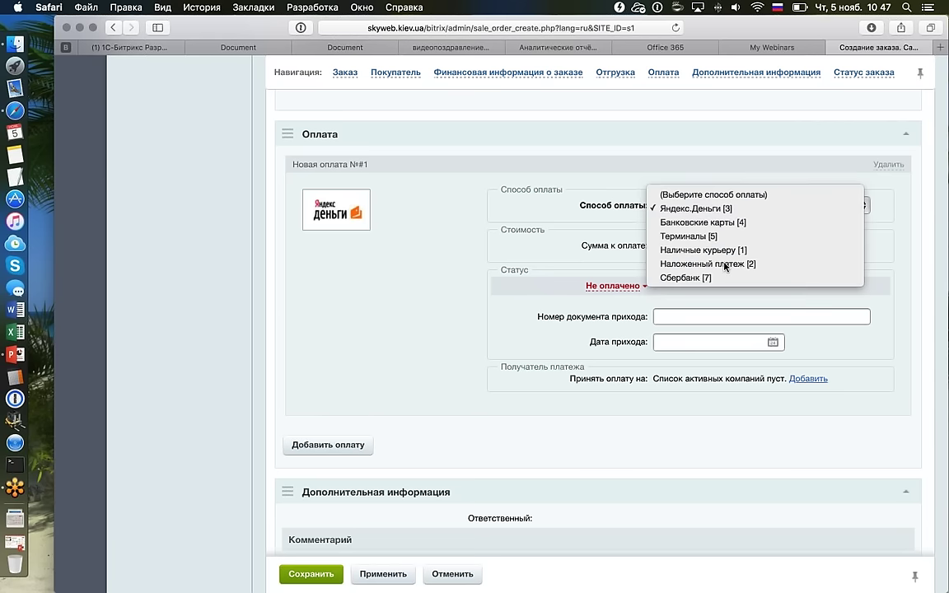
click(725, 264)
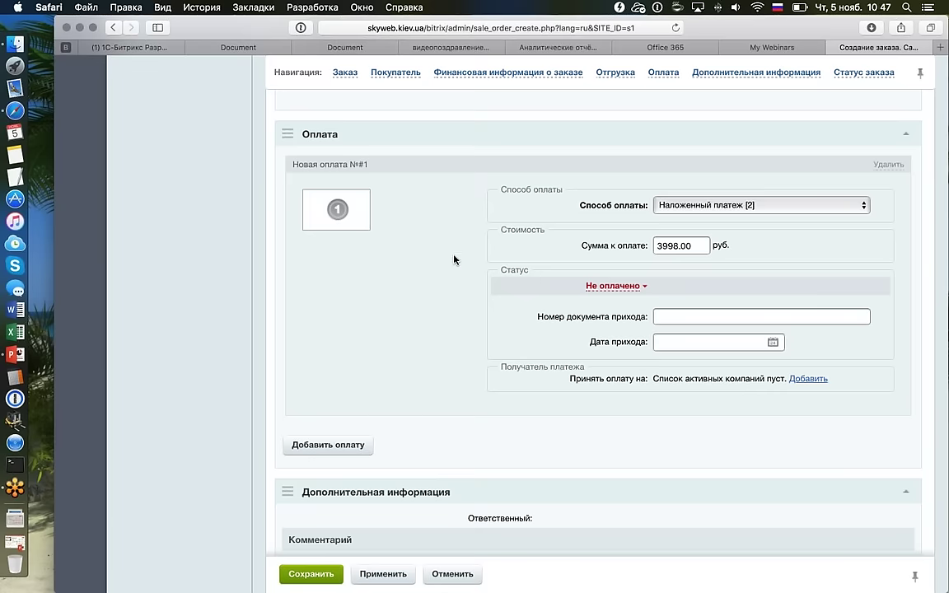
Review the 3998.00 руб. unpaid payment and return to the buyer section.
scroll(363, 281, down, 5)
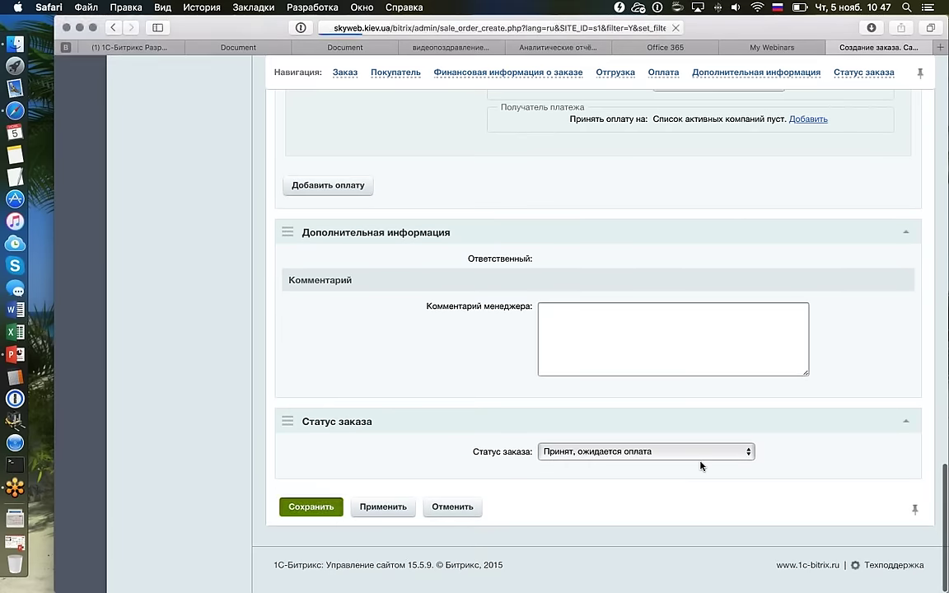
scroll(700, 466, down, 10)
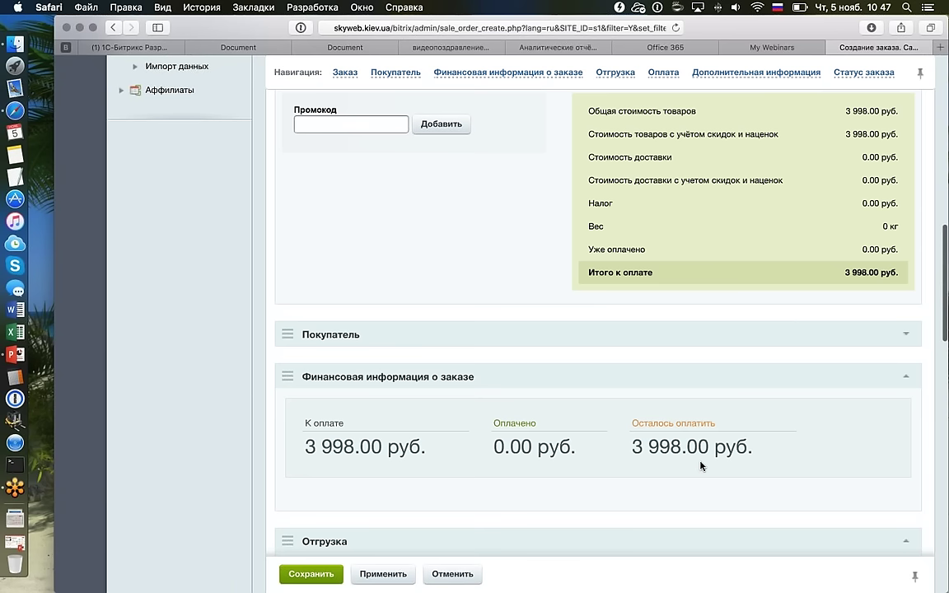
scroll(701, 467, down, 15)
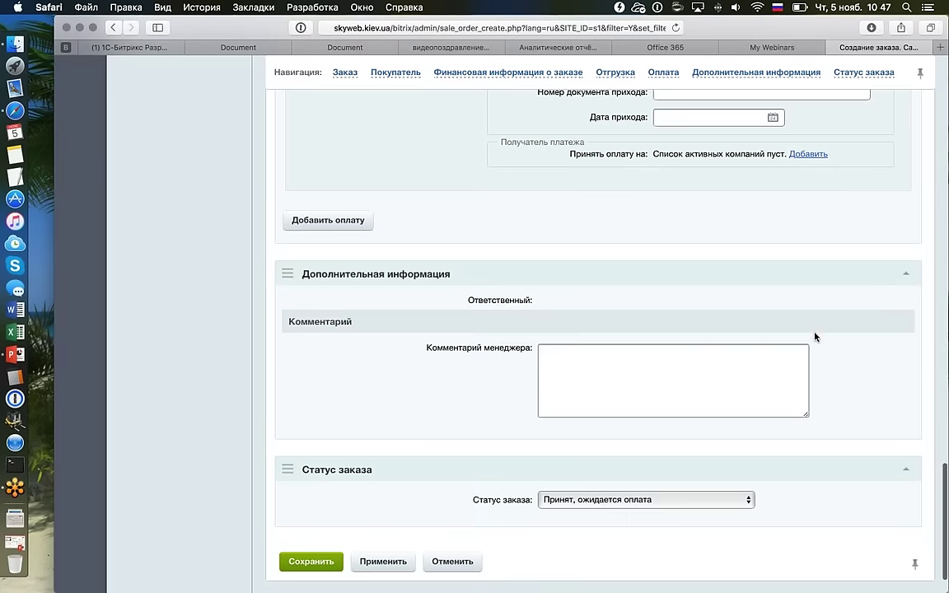
scroll(814, 337, up, 5)
scroll(814, 339, up, 5)
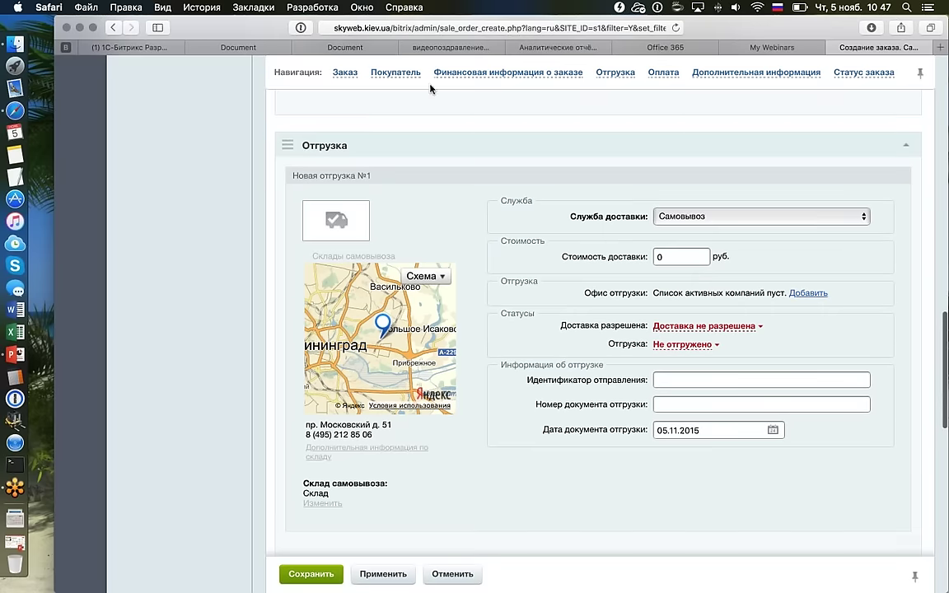
click(399, 73)
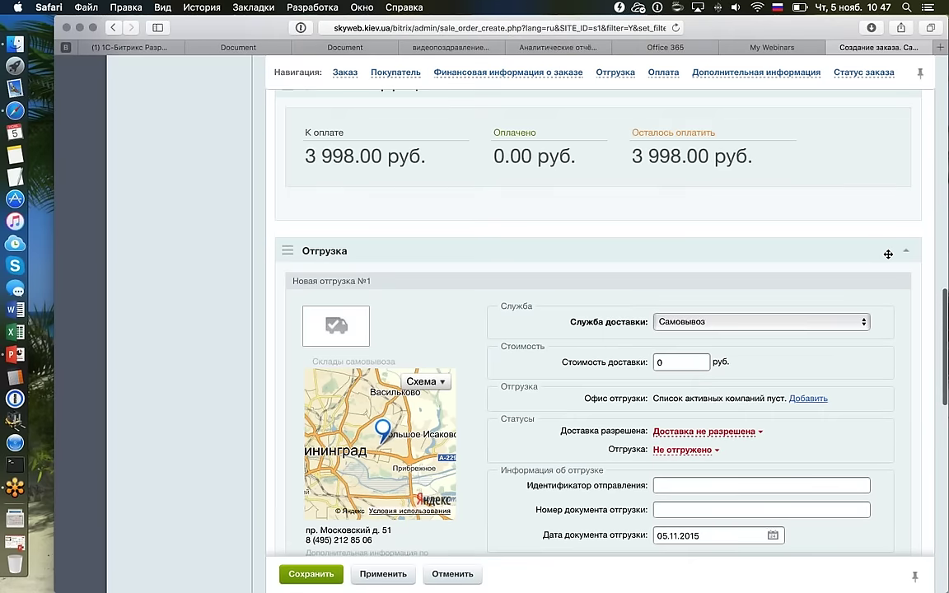
scroll(888, 253, up, 3)
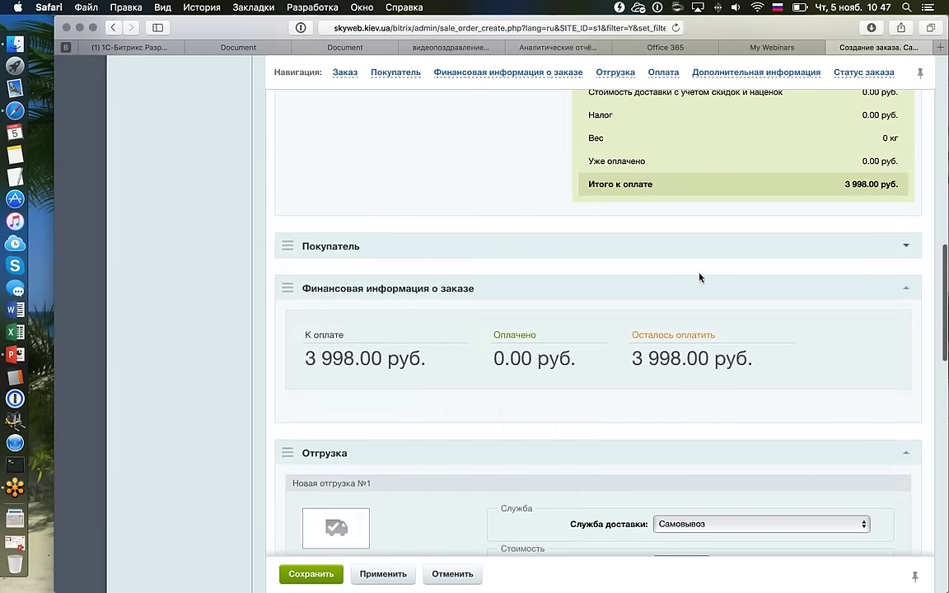
Expand the Покупатель section and enter the buyer's full name in Ф.И.О.
click(700, 272)
scroll(659, 284, down, 2)
click(585, 296)
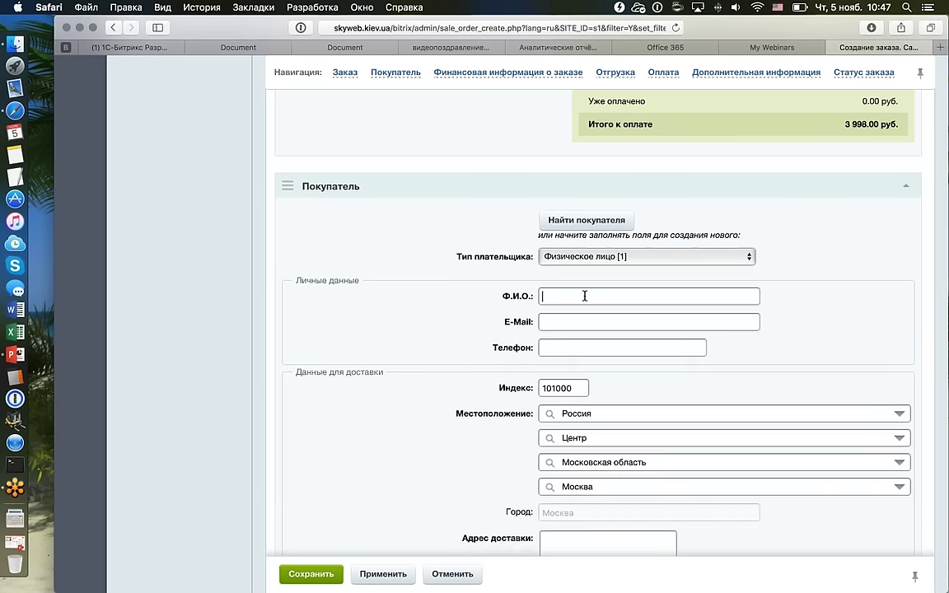
Fill in the buyer's e-mail address and phone number.
key(Tab)
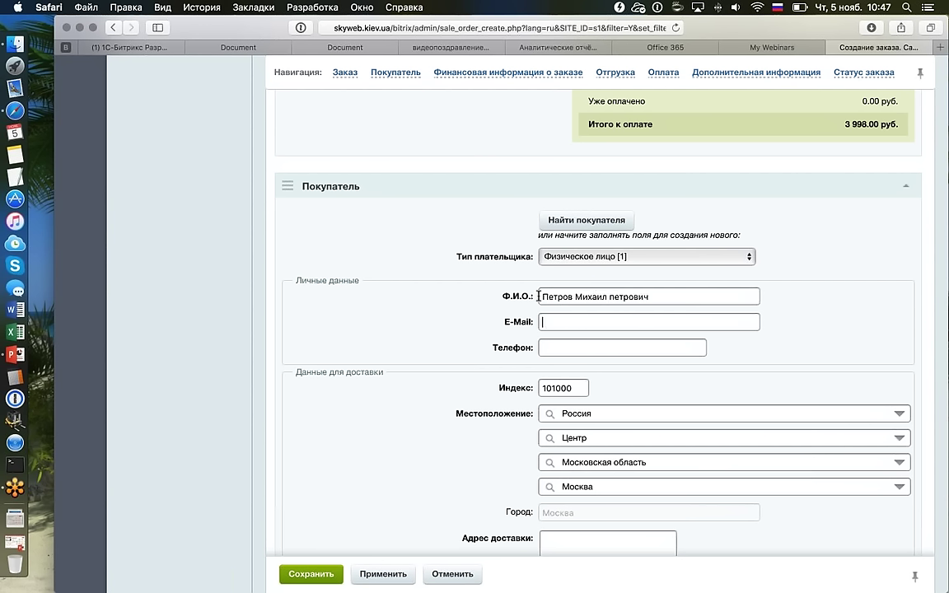
key(ctrl+space)
click(597, 349)
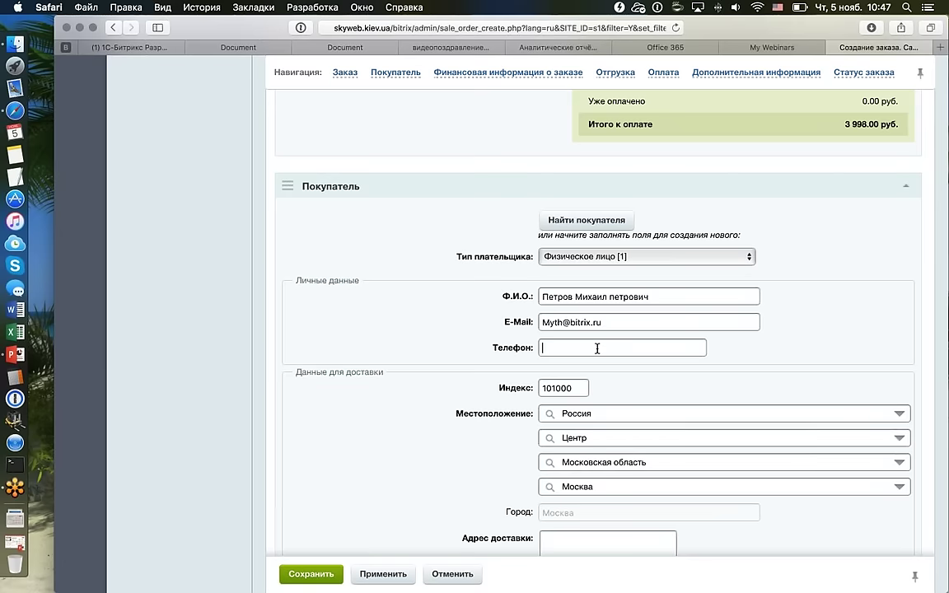
text(23546789)
scroll(597, 350, down, 3)
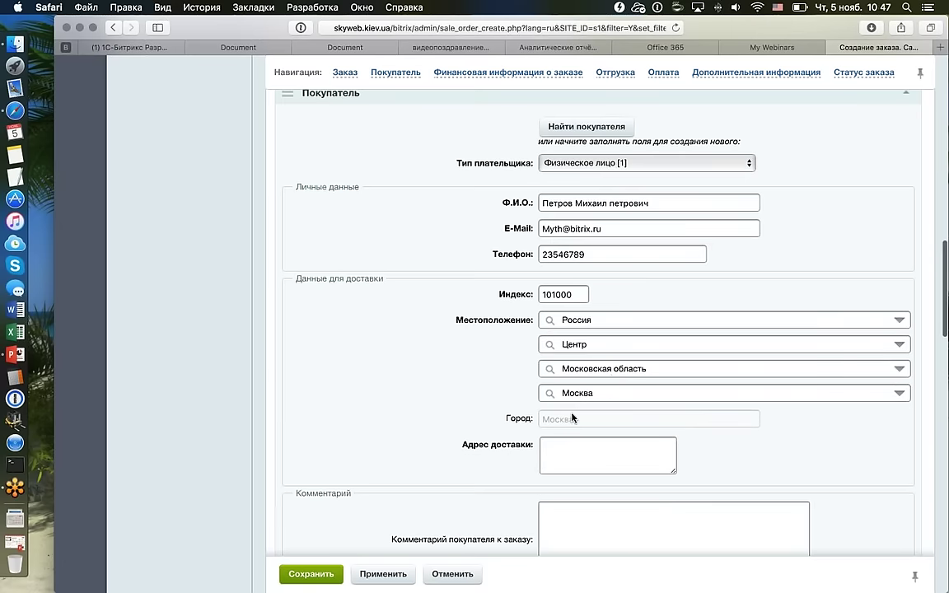
scroll(568, 403, down, 2)
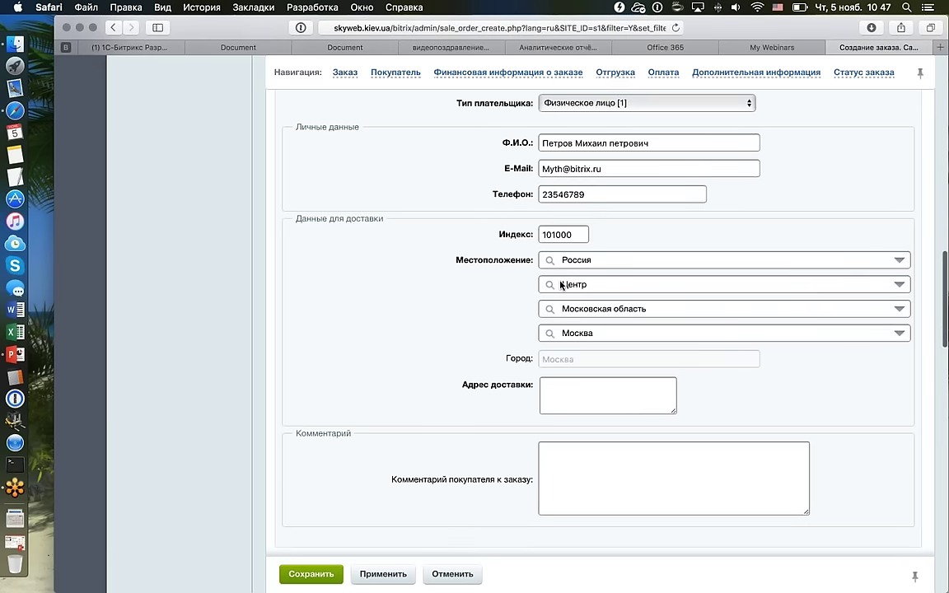
Clear Москва from the delivery location fields.
scroll(853, 352, down, 1)
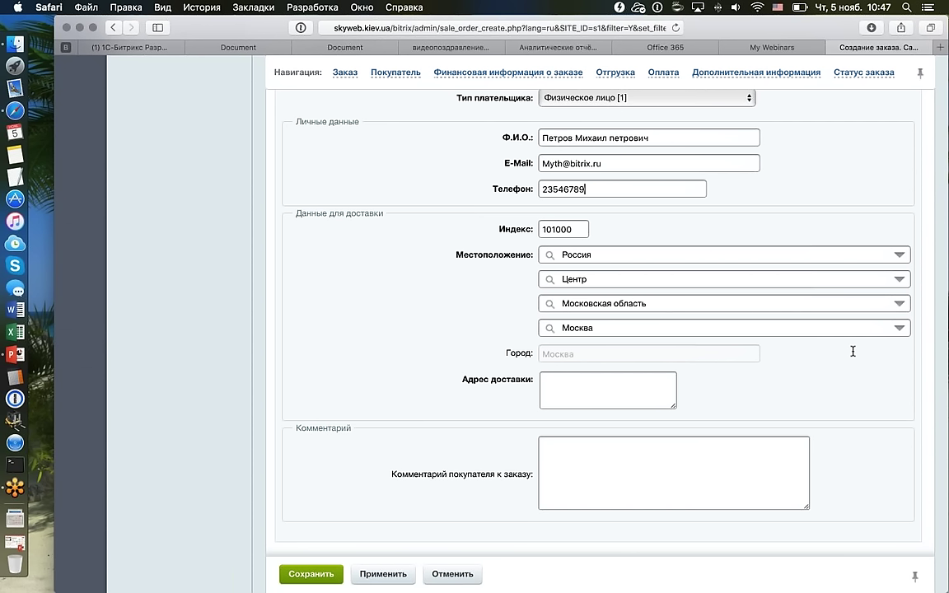
click(600, 256)
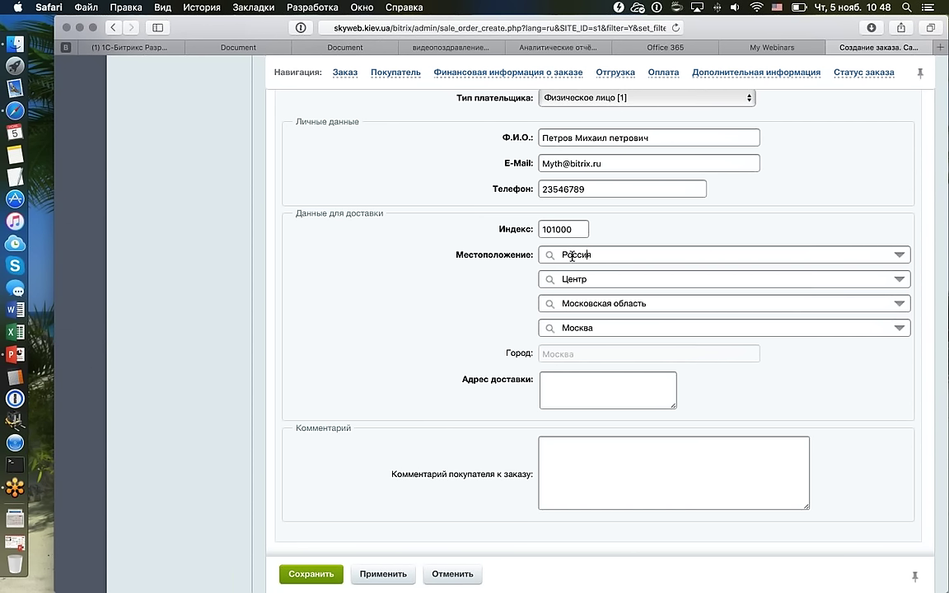
double_click(572, 256)
click(599, 329)
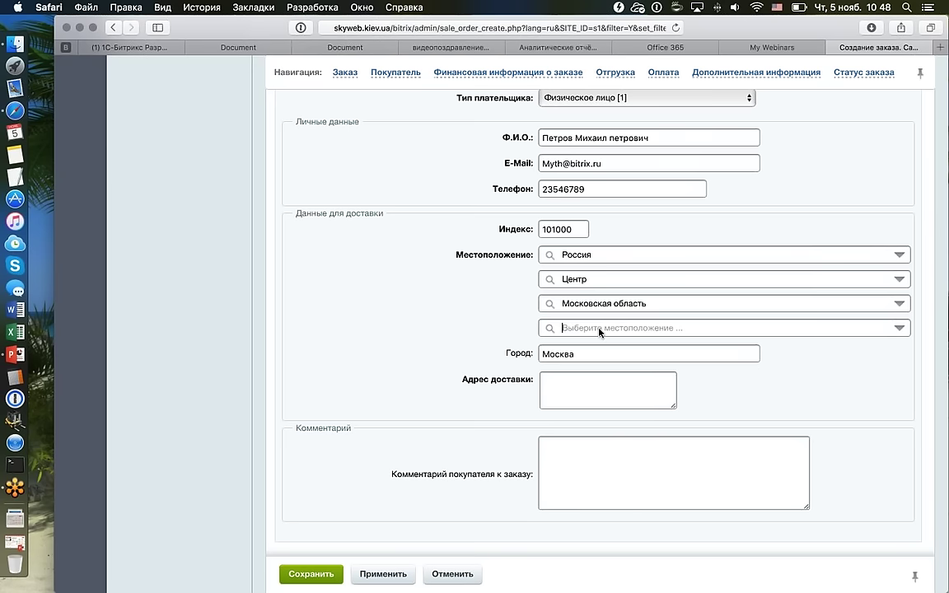
Search the location with 'ка' and pick Каширский район as the delivery location.
text(rf)
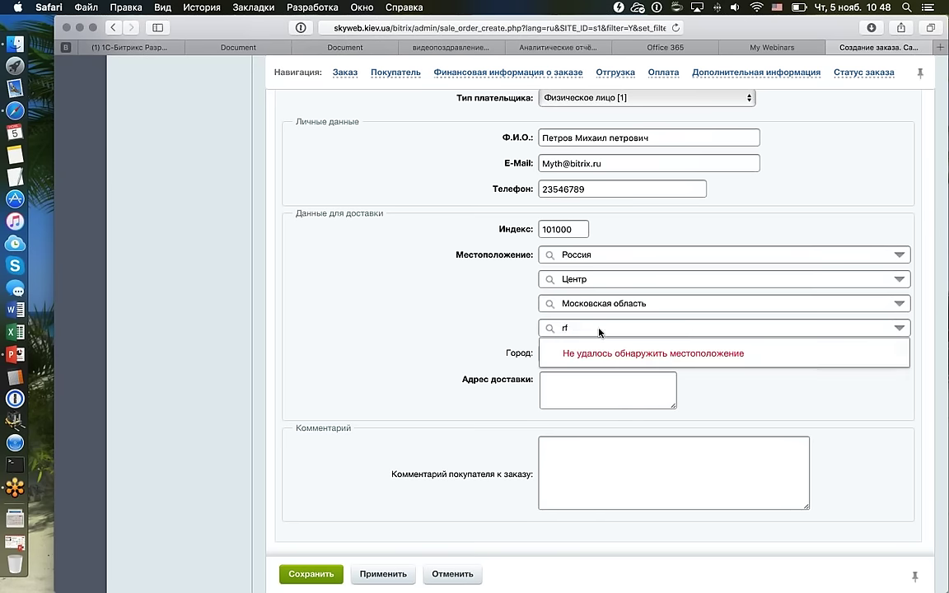
key(BackSpace)
key(BackSpace)
text(rfke)
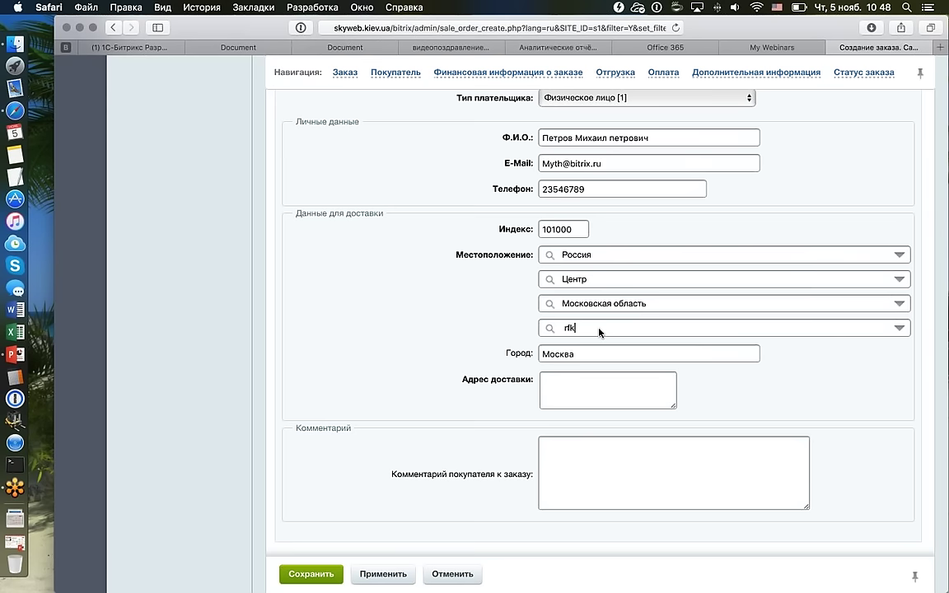
key(BackSpace)
key(BackSpace)
key(BackSpace)
key(BackSpace)
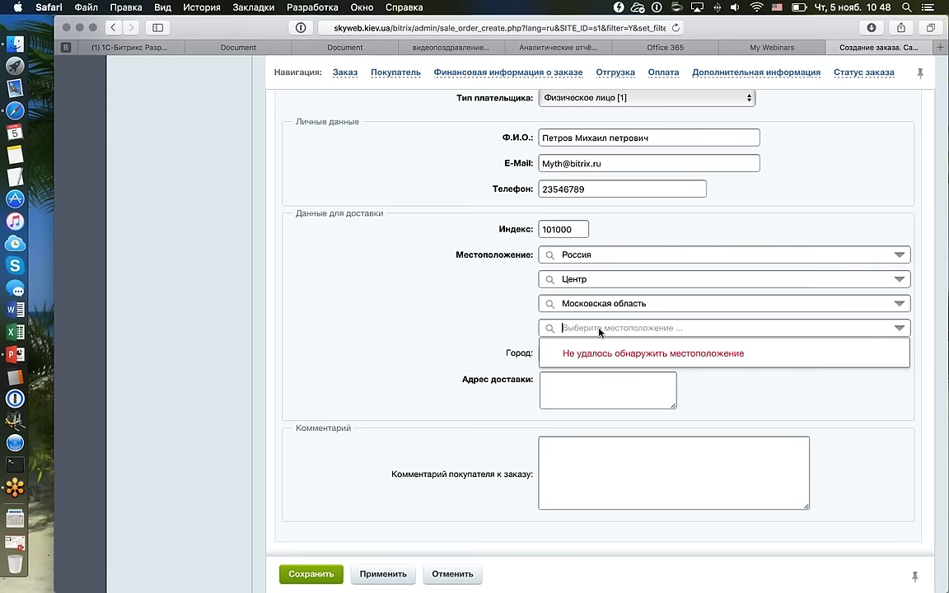
text(кали)
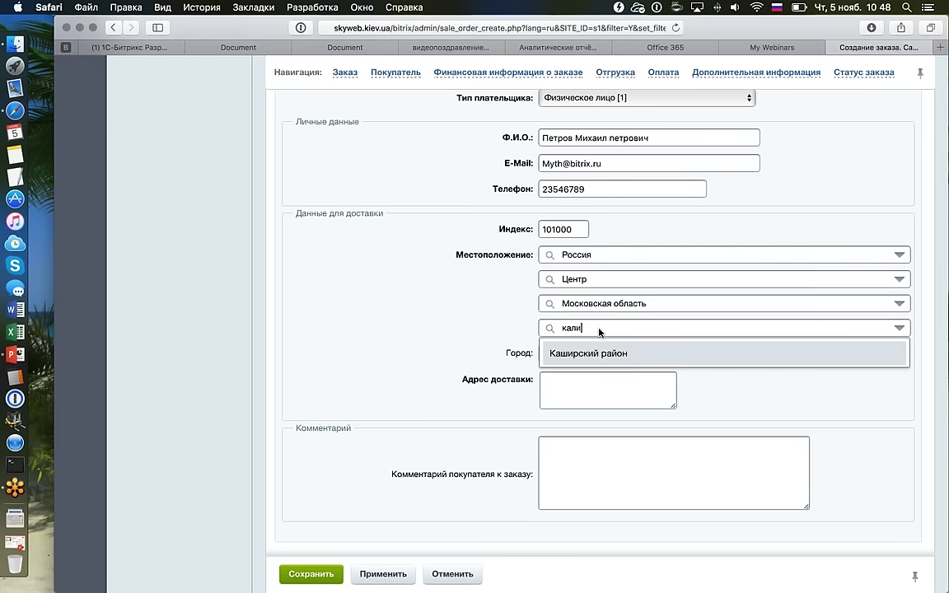
text(ни)
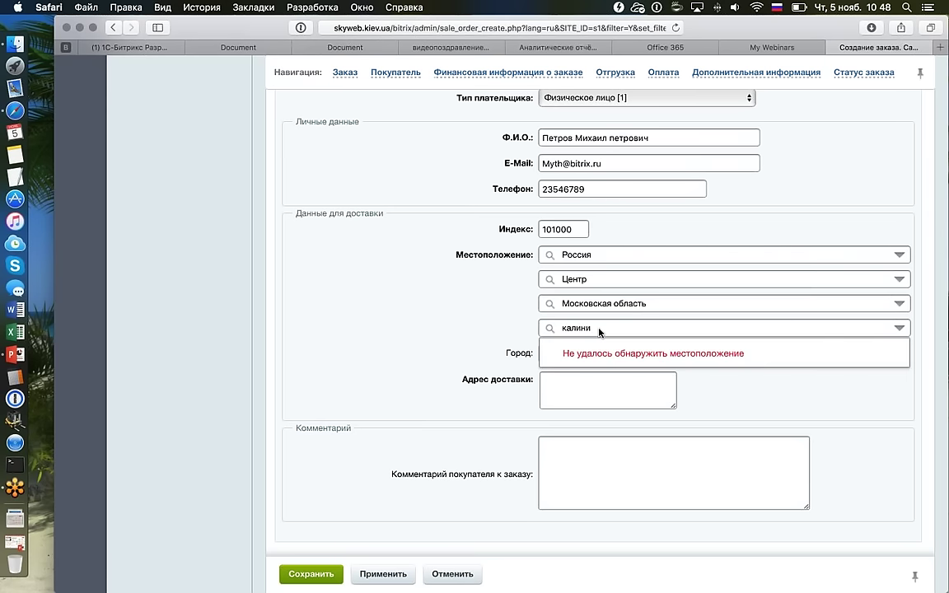
key(BackSpace)
key(BackSpace)
text(нинг)
key(BackSpace)
key(BackSpace)
key(BackSpace)
key(BackSpace)
key(BackSpace)
key(BackSpace)
key(BackSpace)
key(BackSpace)
text(ка)
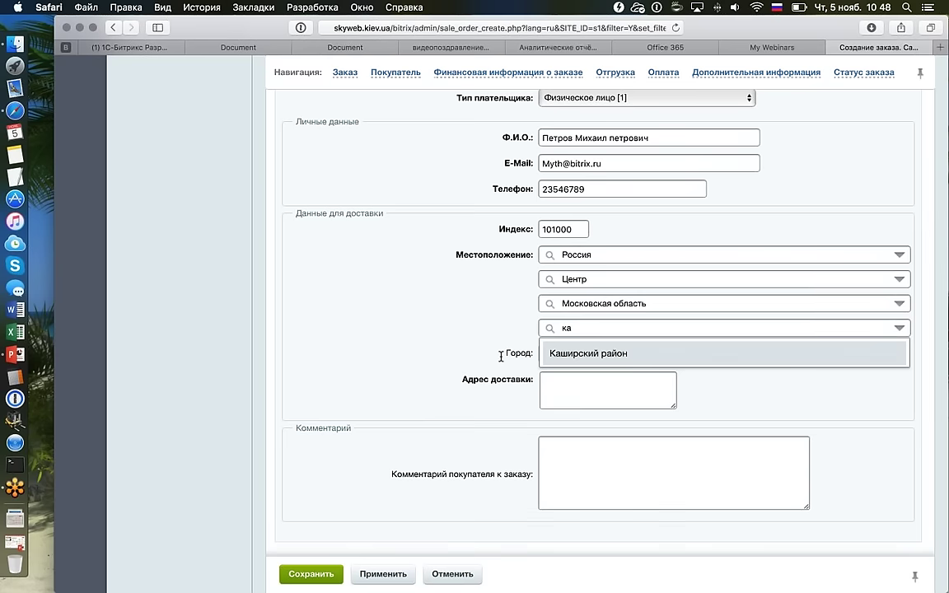
key(Return)
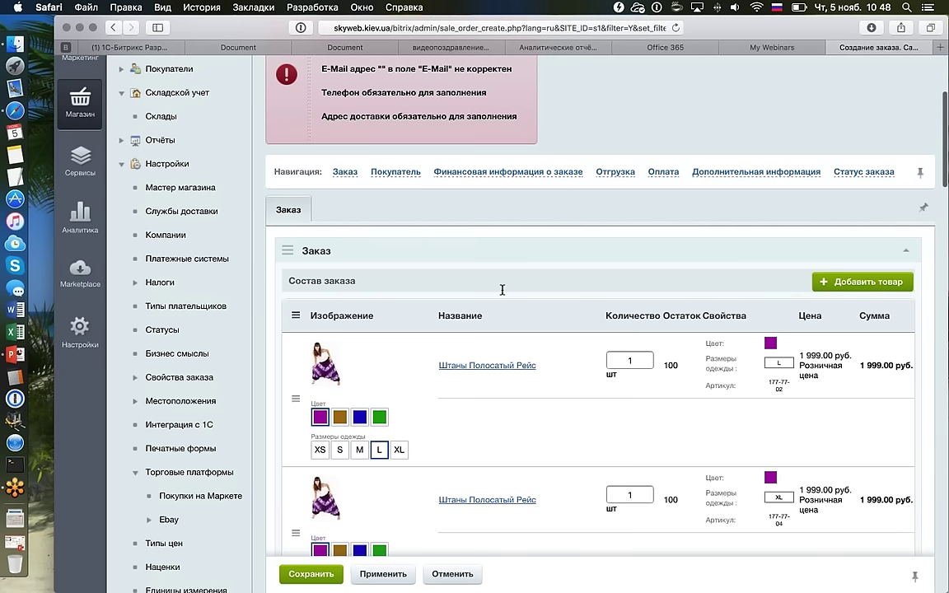
Open the Интернет-магазин module settings in a new tab.
scroll(502, 290, up, 5)
right_click(353, 72)
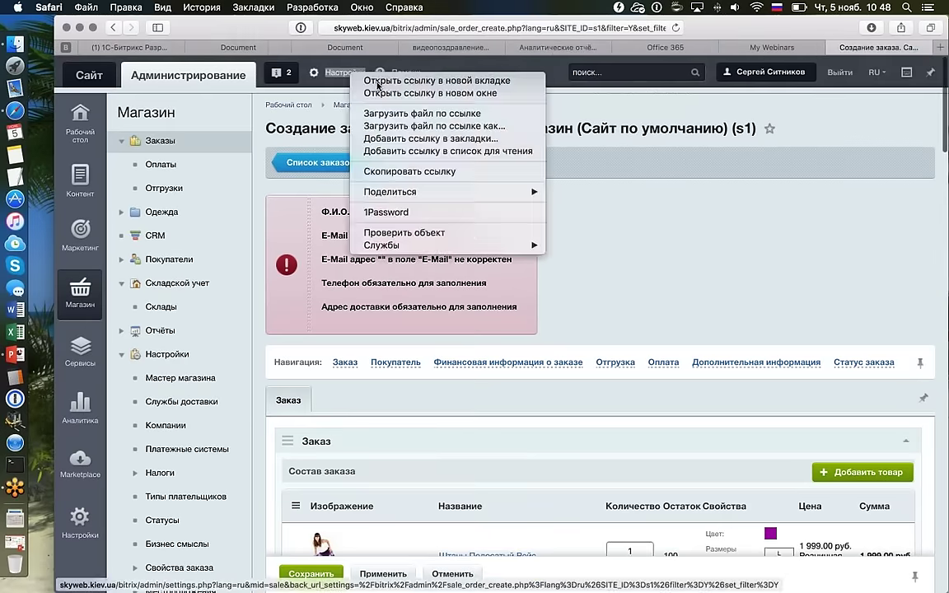
click(385, 81)
click(830, 50)
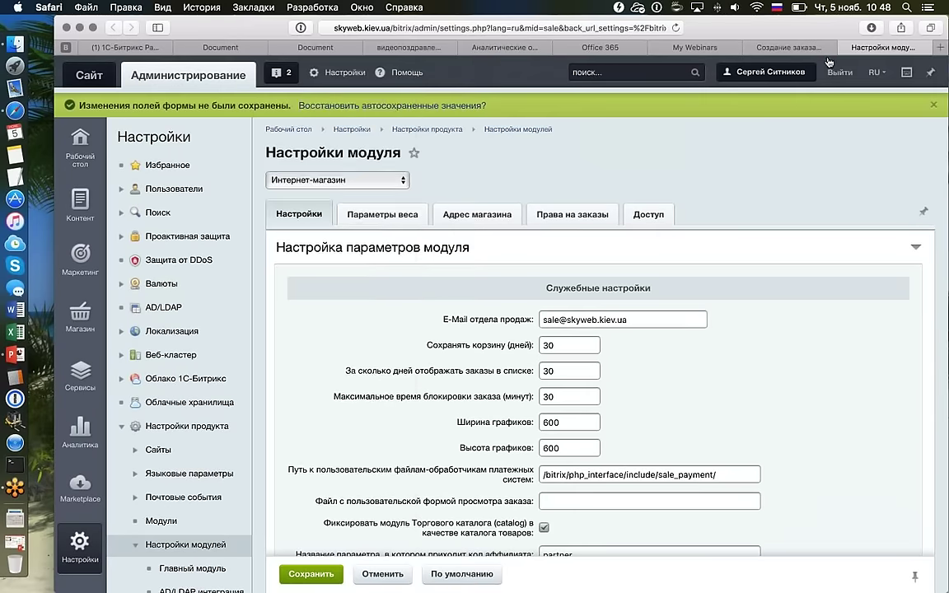
click(317, 186)
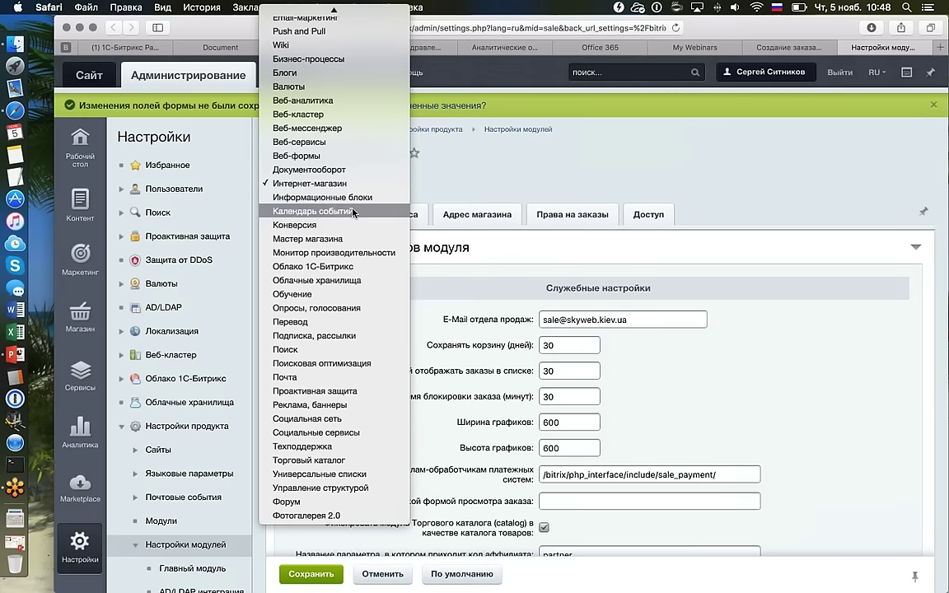
scroll(352, 212, up, 2)
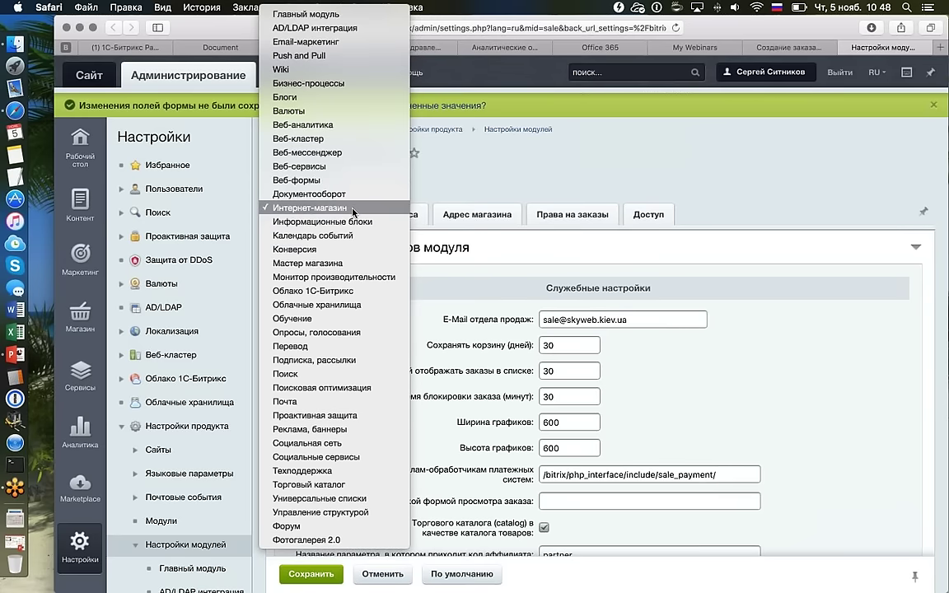
click(352, 211)
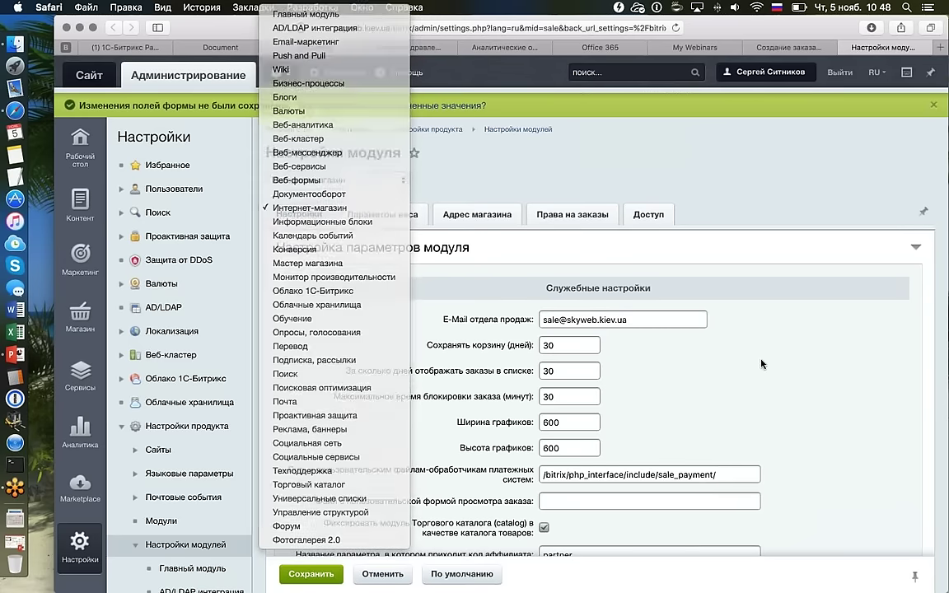
Set Тип виджета местоположений to Строка поиска and save the module settings.
scroll(761, 363, down, 10)
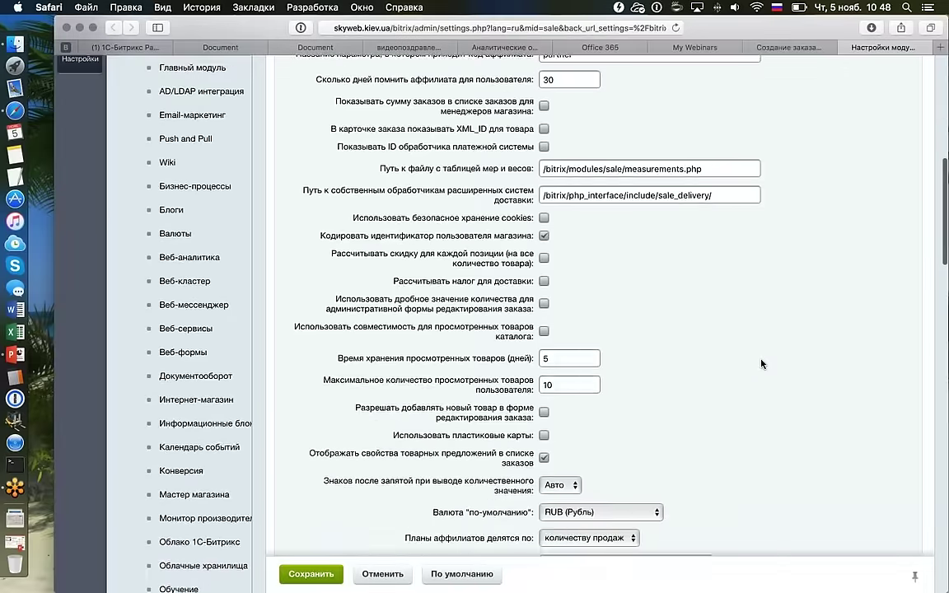
scroll(761, 363, down, 5)
scroll(761, 363, down, 2)
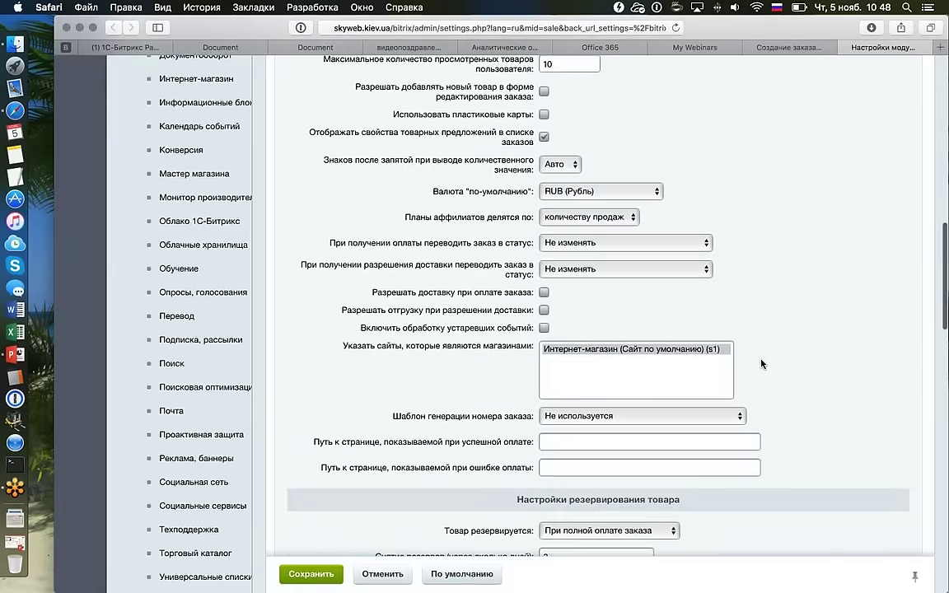
scroll(802, 365, down, 4)
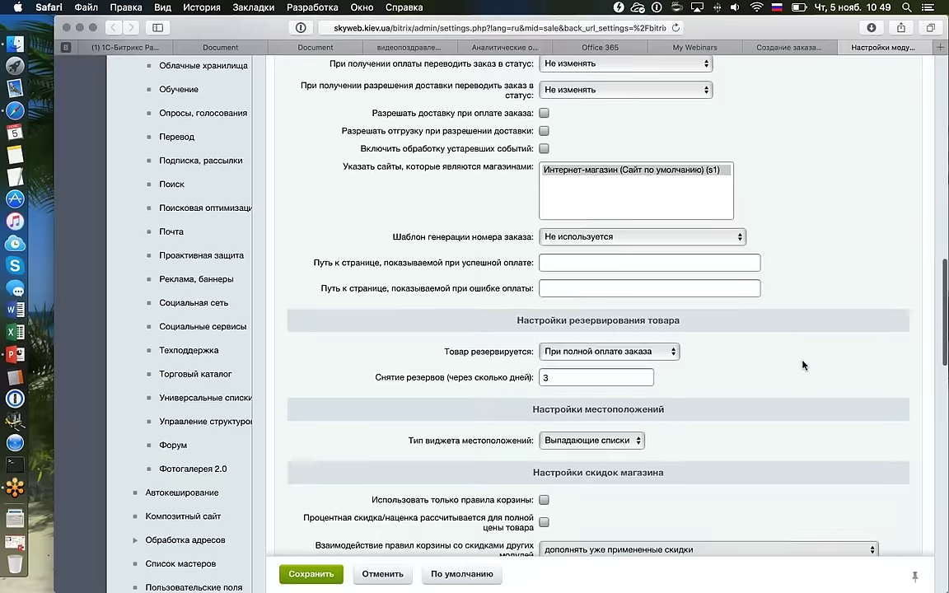
scroll(803, 365, down, 2)
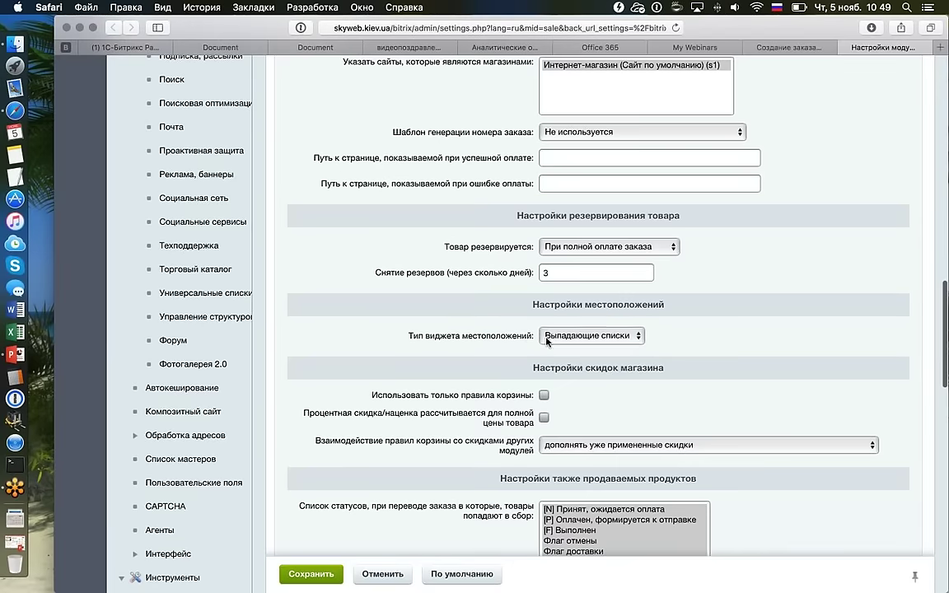
click(601, 336)
click(607, 352)
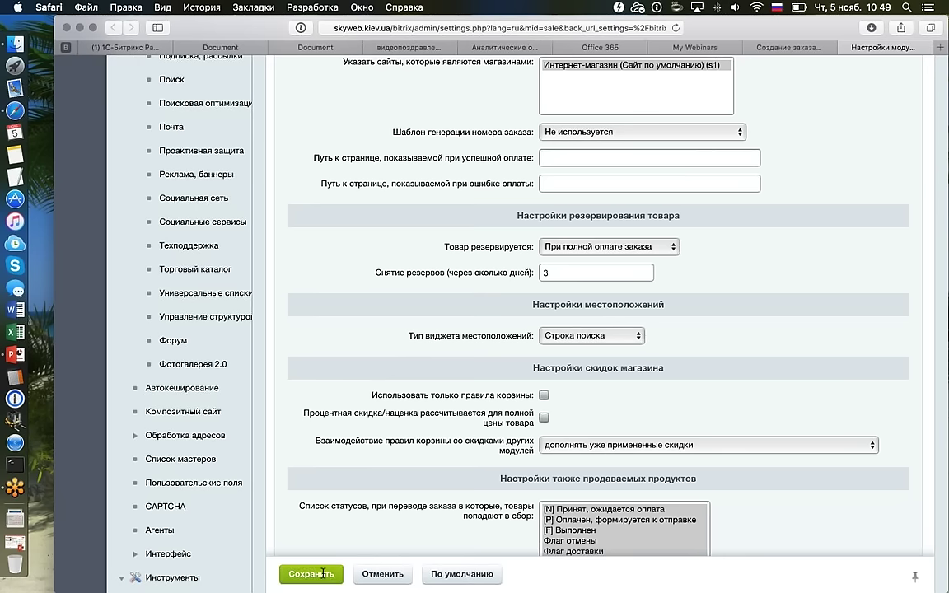
click(298, 574)
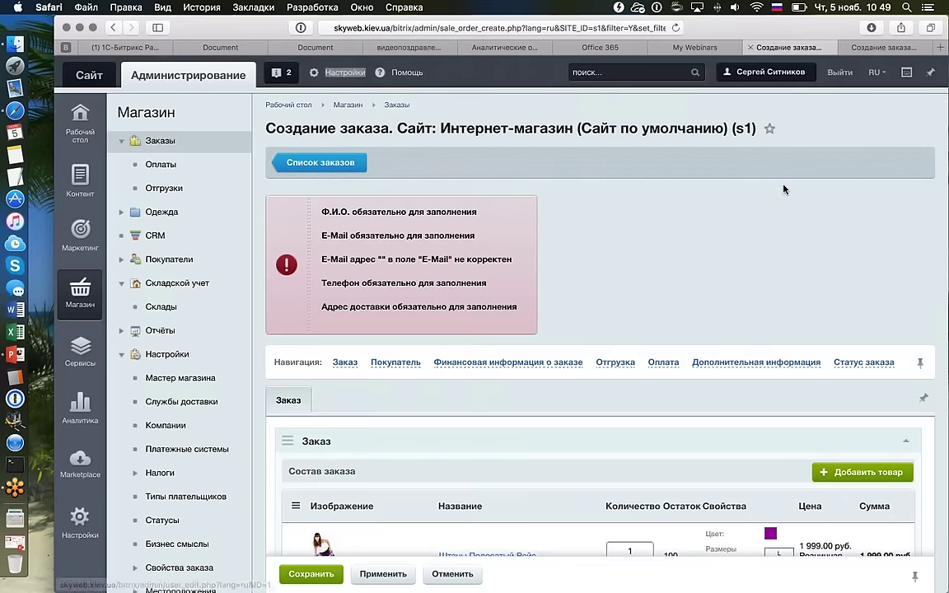
Enter test text 'рпопопорп' in the delivery address, then go back to order creation.
scroll(581, 319, down, 15)
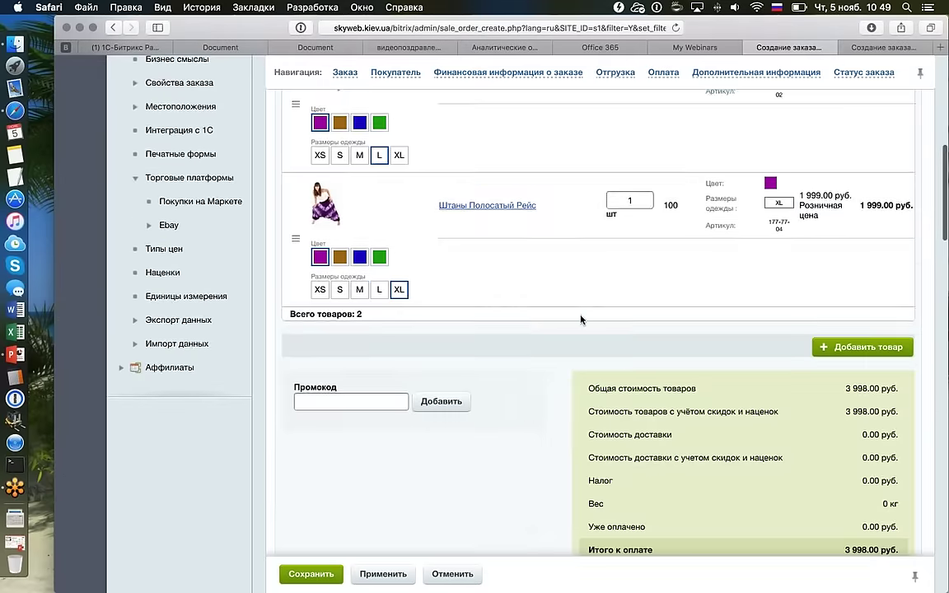
scroll(581, 371, down, 5)
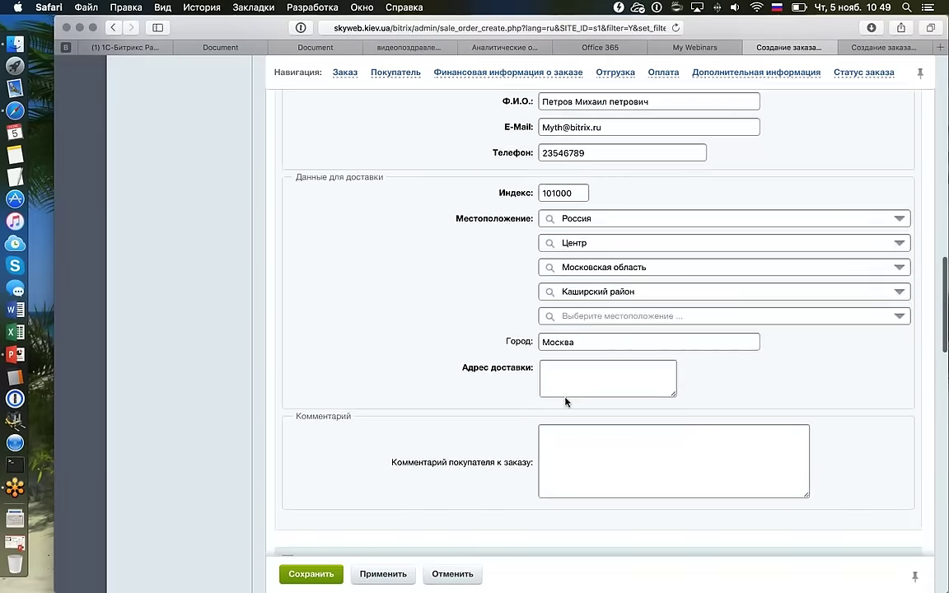
scroll(567, 401, down, 5)
scroll(619, 380, down, 1)
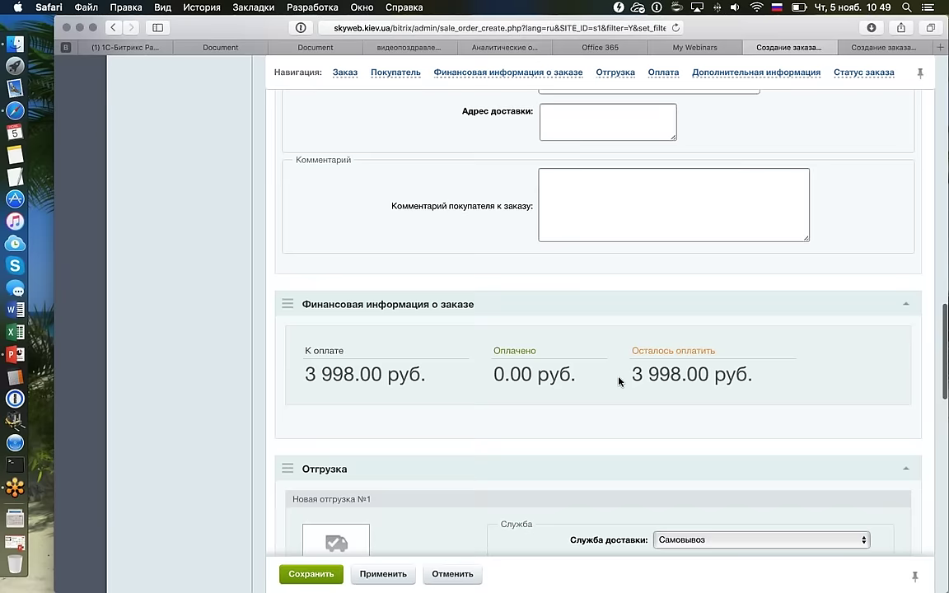
scroll(619, 381, up, 3)
click(553, 293)
text(рпопопорп)
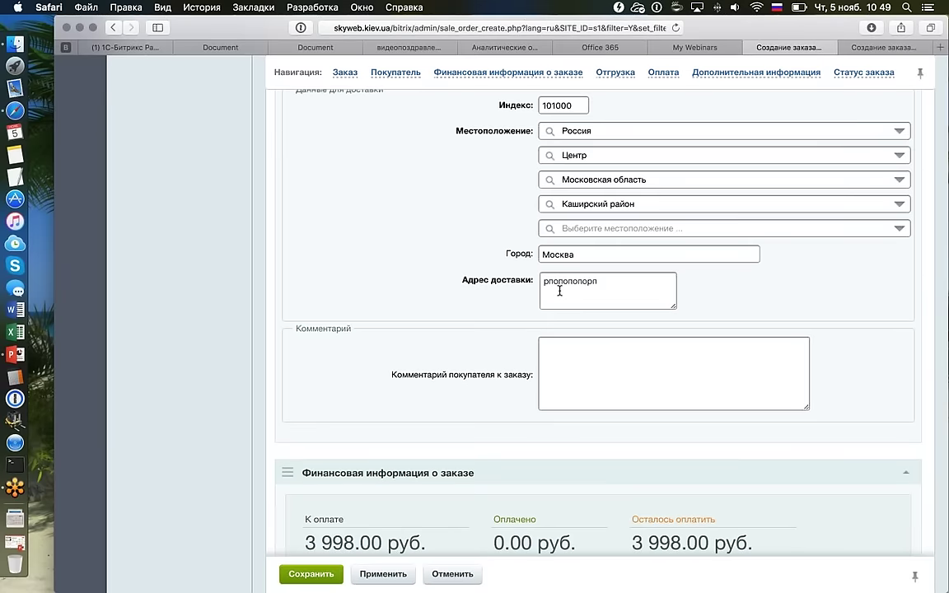
scroll(559, 294, down, 5)
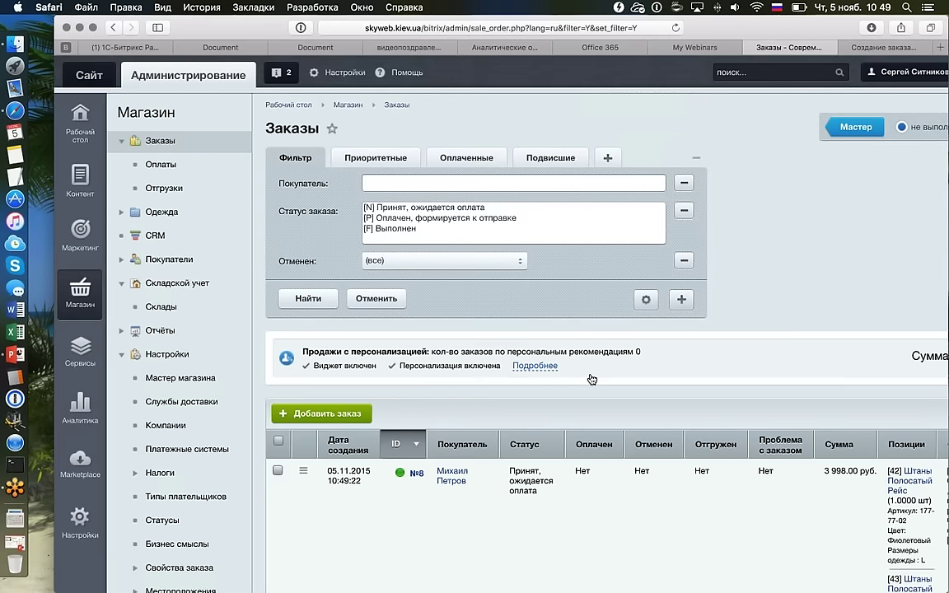
key(super+bracketright)
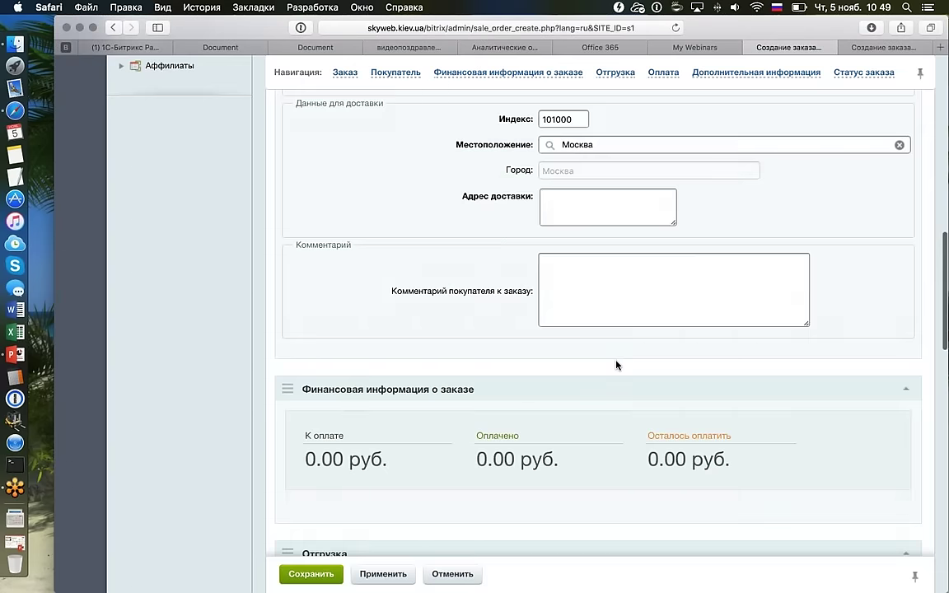
Set the shipment's delivery service to Доставка курьером at 500 руб.
scroll(616, 365, down, 10)
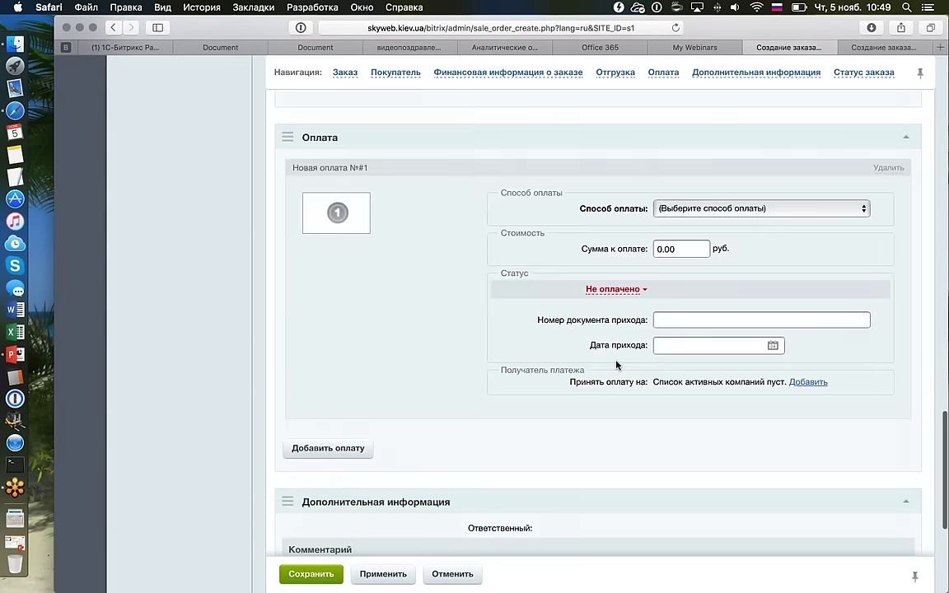
scroll(616, 365, up, 5)
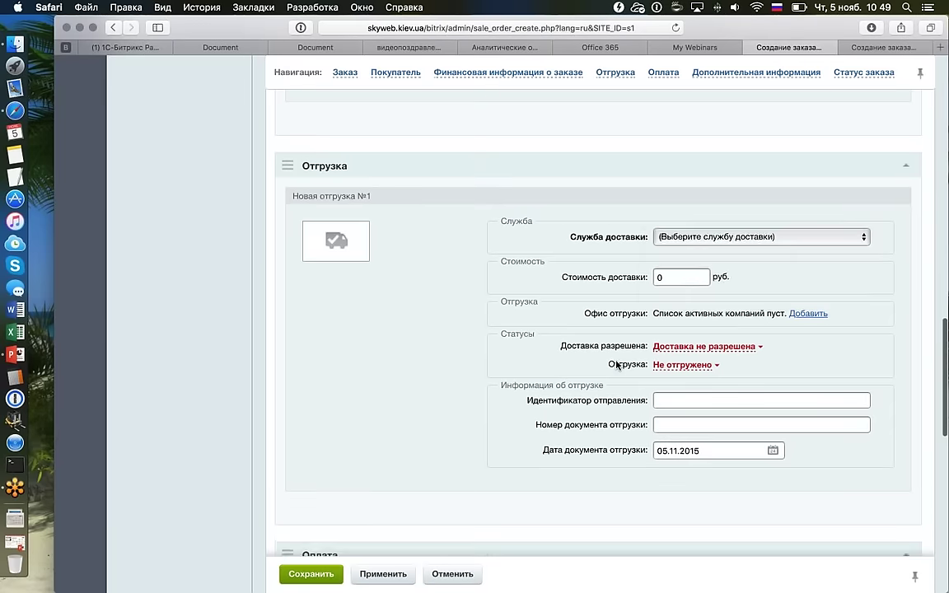
click(717, 252)
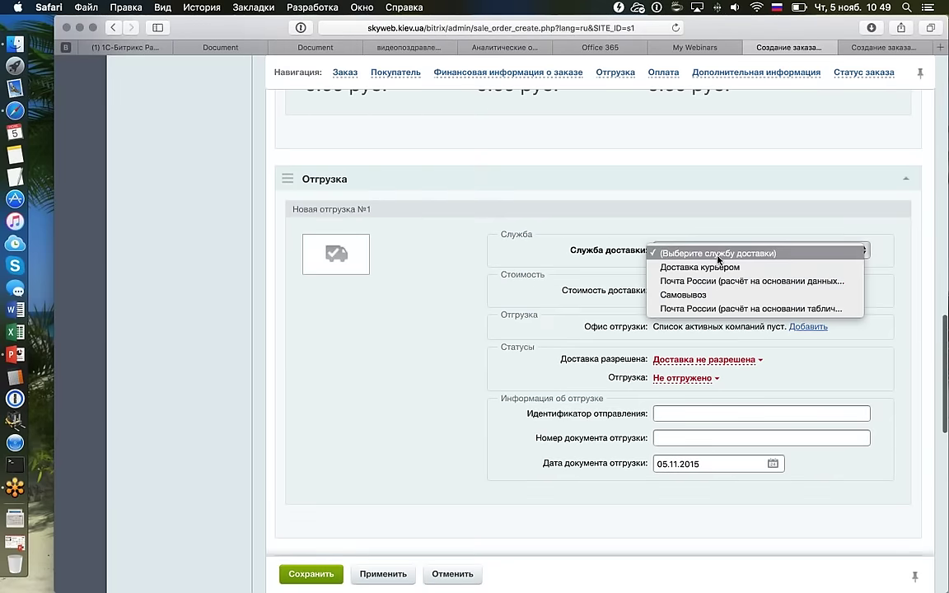
click(707, 266)
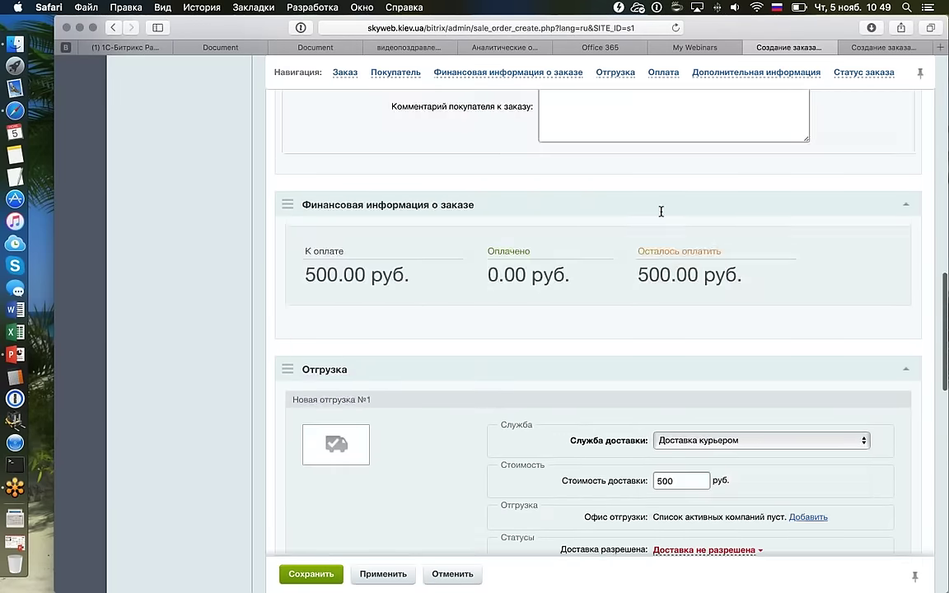
Replace the delivery location Москва with Калининград.
scroll(661, 211, up, 5)
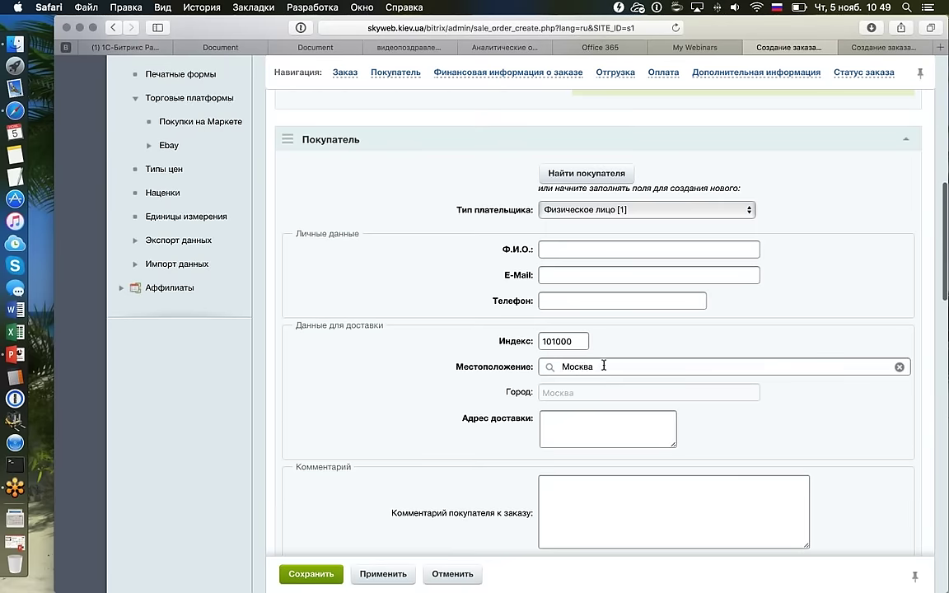
double_click(603, 366)
key(BackSpace)
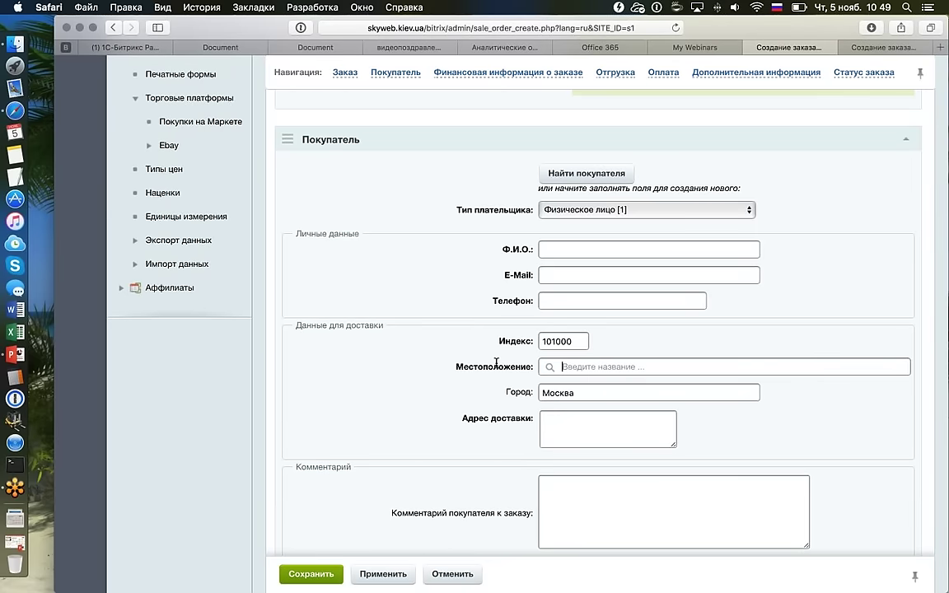
text(калинг)
key(BackSpace)
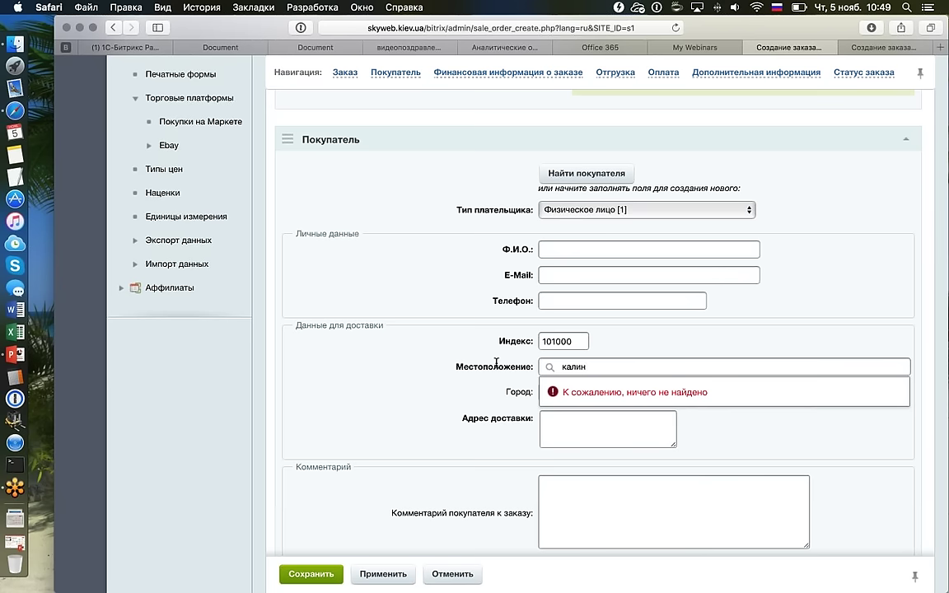
text(и)
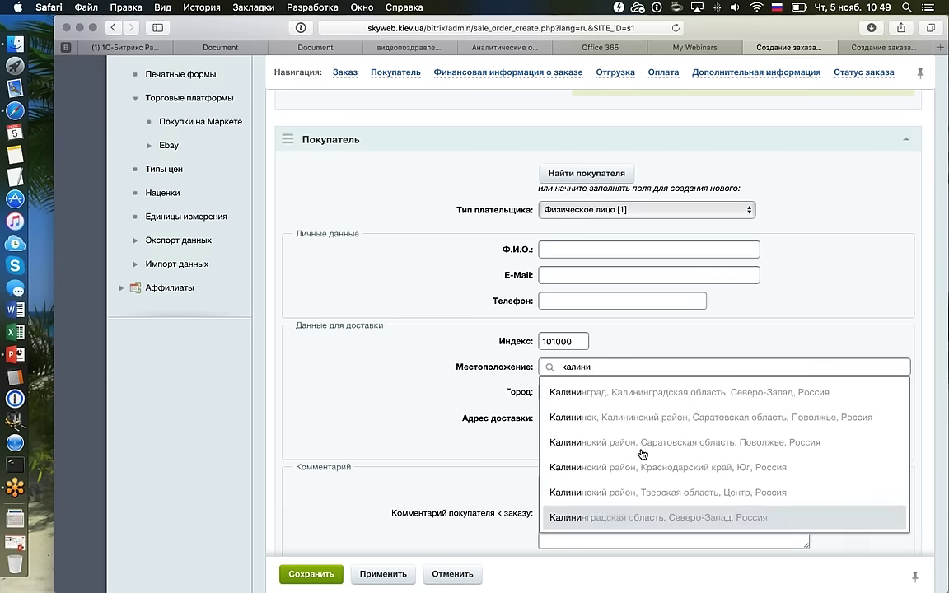
click(646, 392)
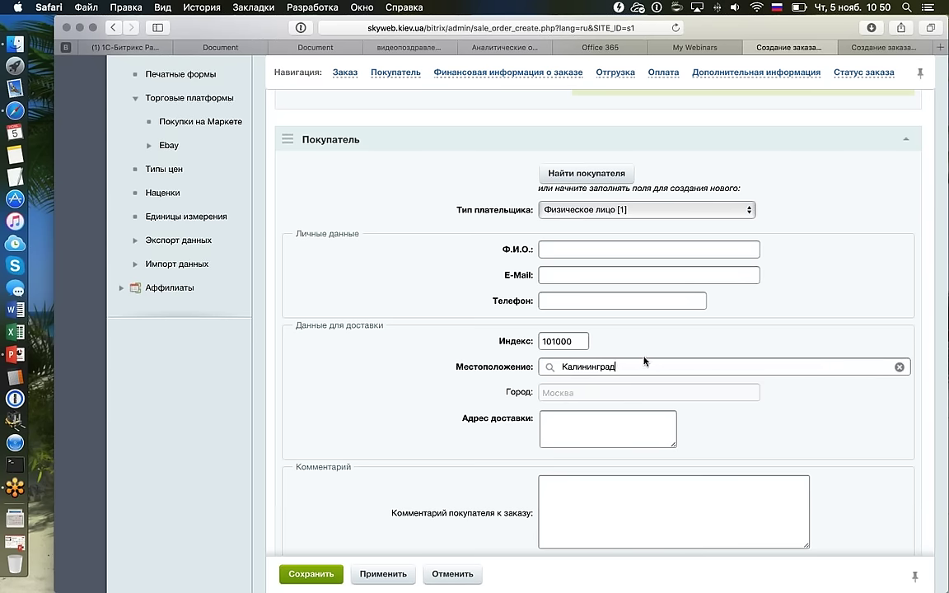
drag(622, 365, 540, 368)
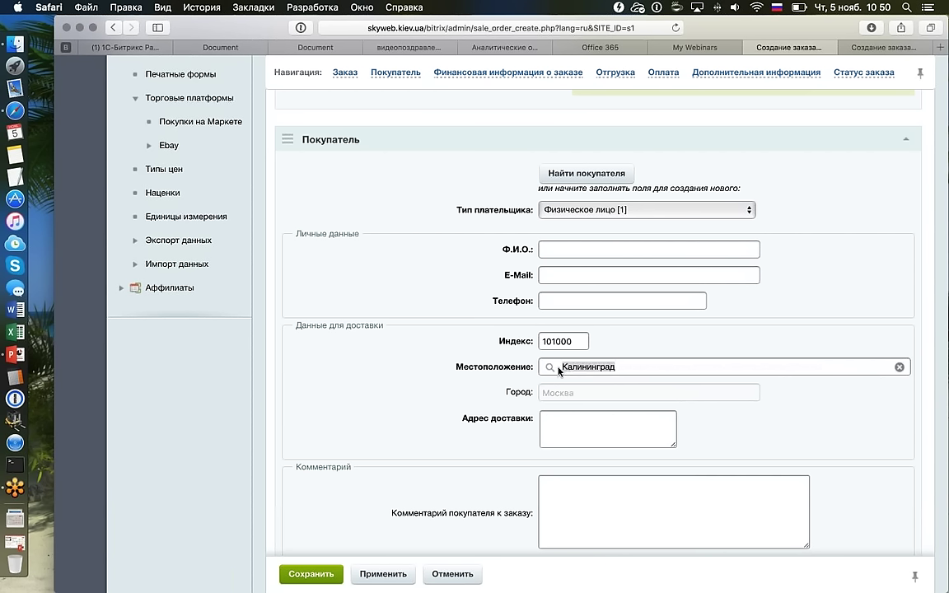
scroll(681, 352, up, 10)
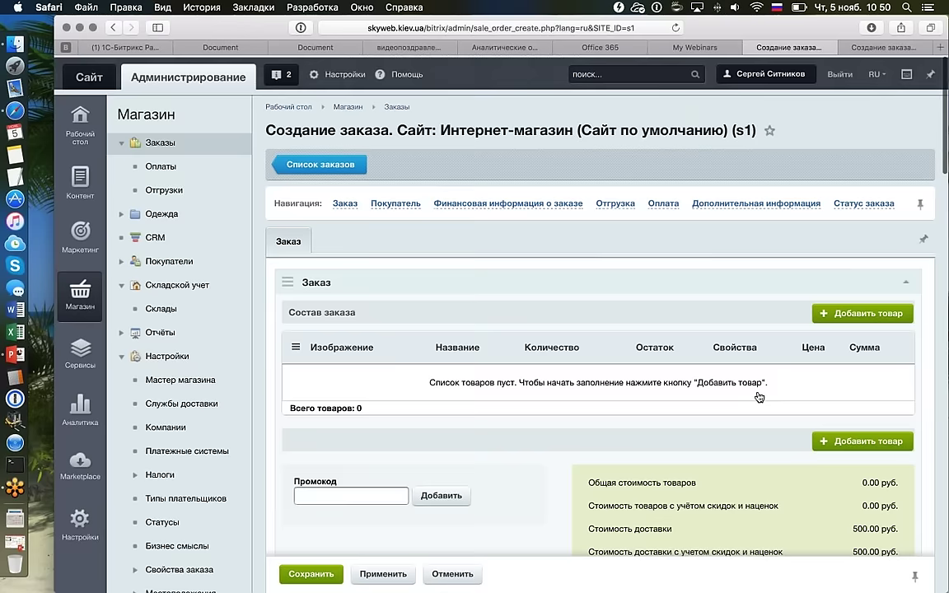
Return to the orders list showing order №8 for 3 998.00 руб.
click(350, 162)
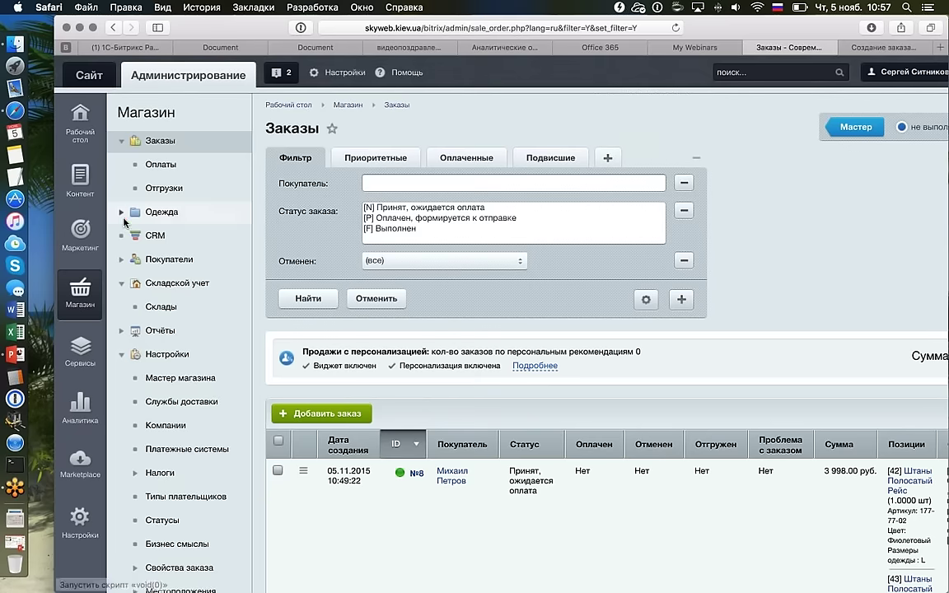
Open order №8, review its payment and contents, and expand its Отгрузка section.
double_click(451, 475)
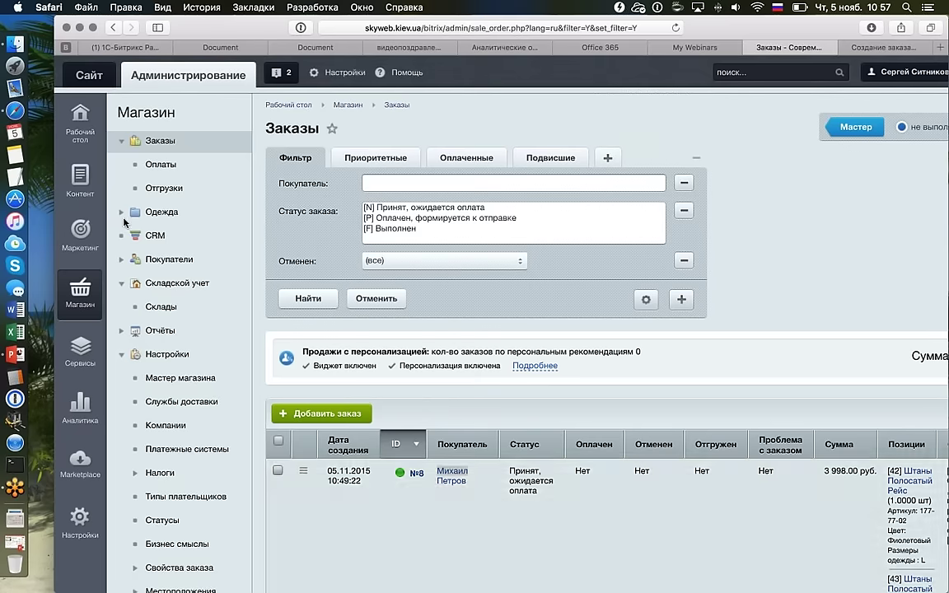
scroll(637, 243, down, 10)
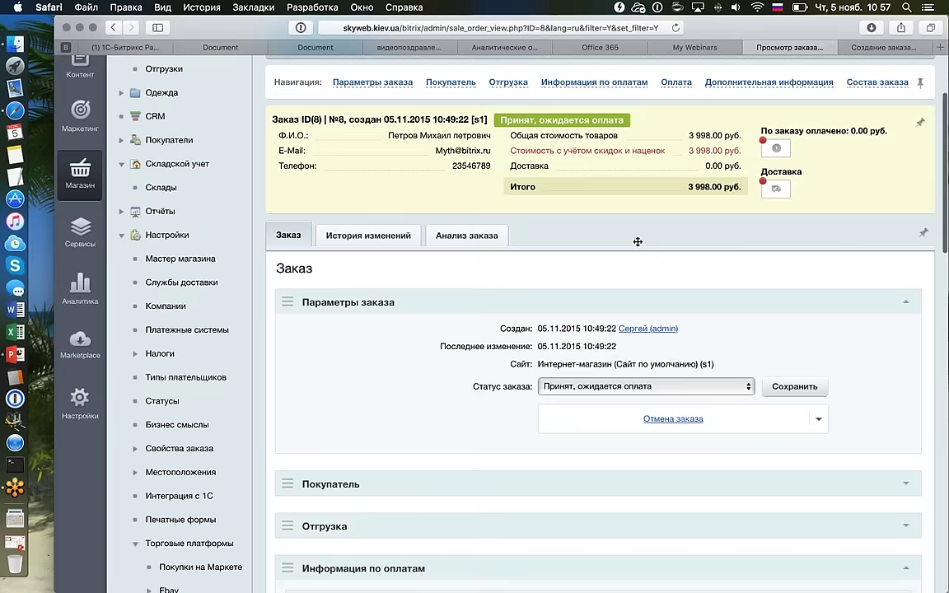
scroll(637, 241, down, 5)
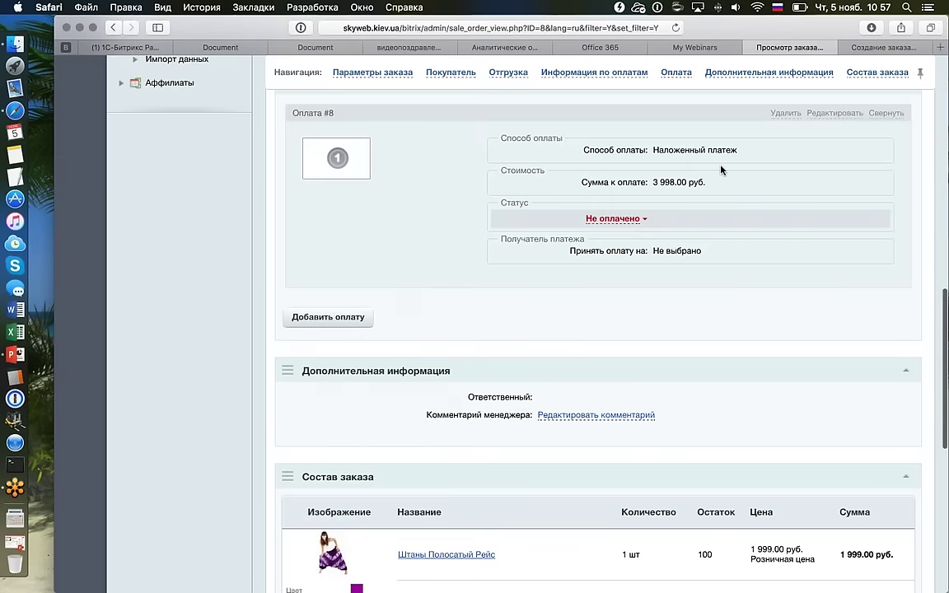
scroll(778, 309, down, 6)
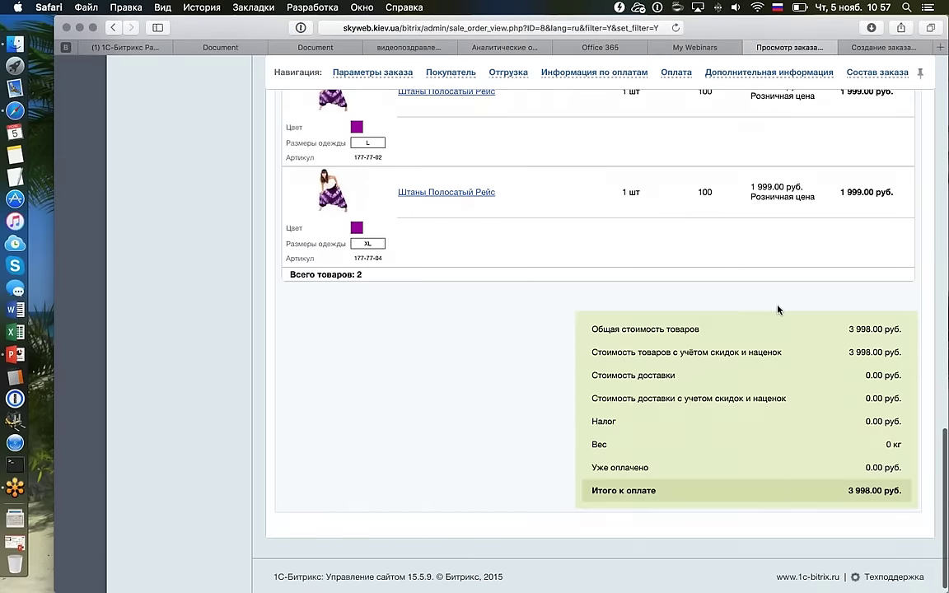
scroll(778, 309, up, 8)
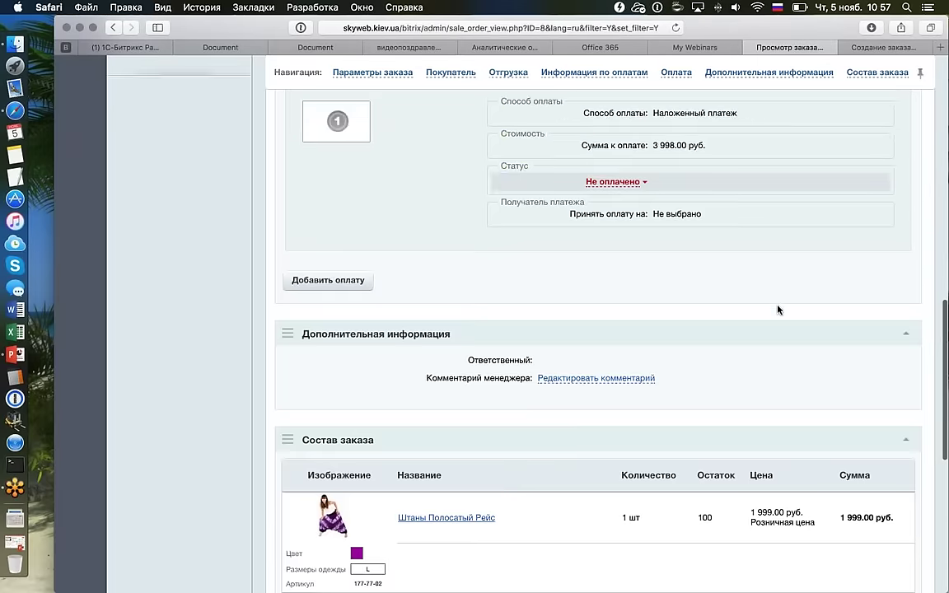
scroll(778, 310, up, 3)
scroll(778, 310, up, 5)
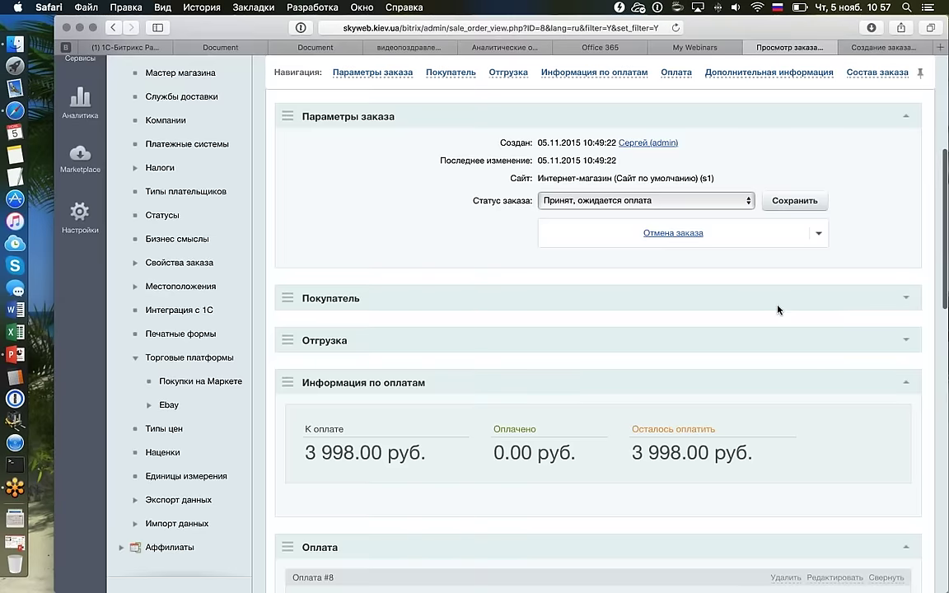
scroll(778, 309, down, 5)
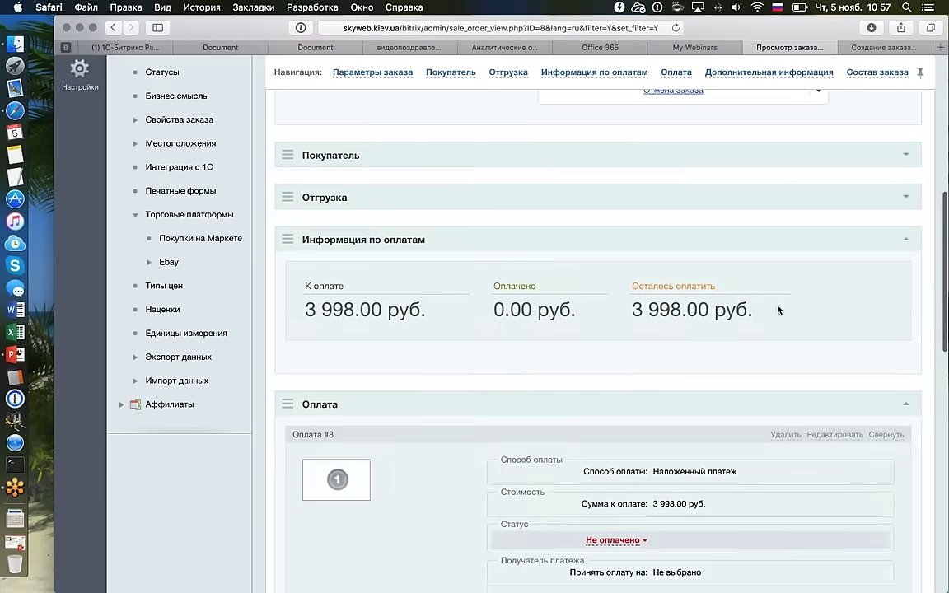
click(906, 198)
Enter the parcel tracking number as shipment #7's identifier, save it and select the saved value.
scroll(756, 289, down, 3)
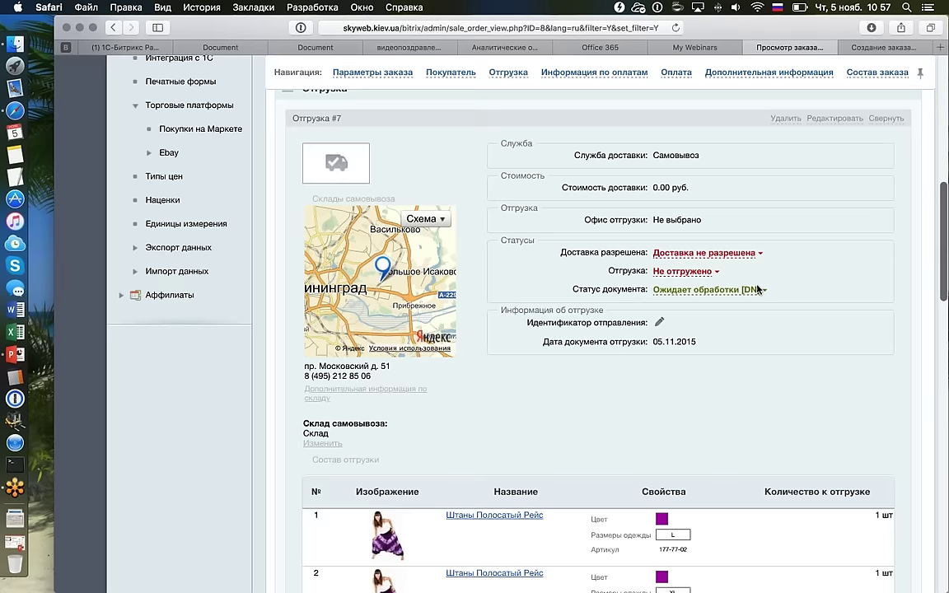
click(659, 317)
text(84792)
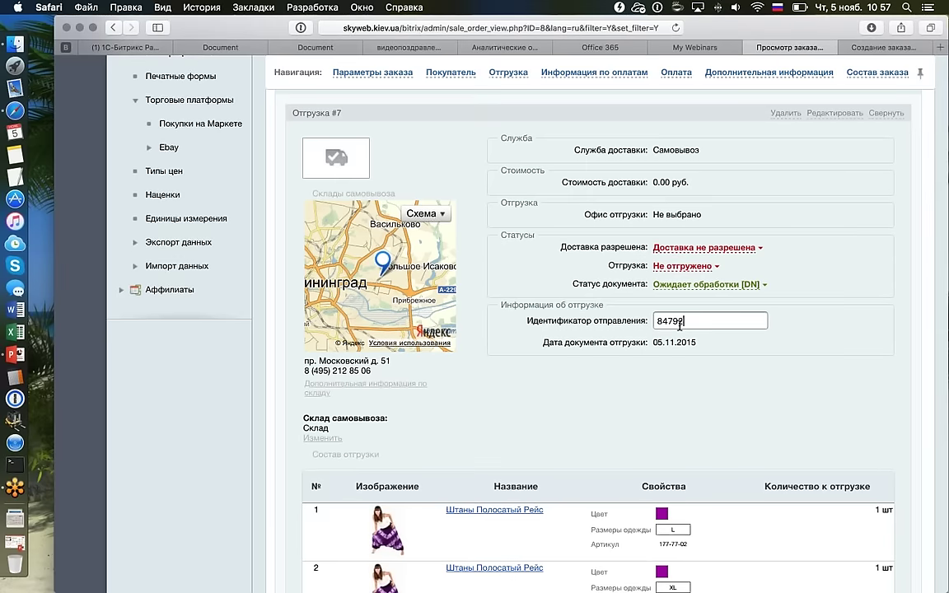
text(37492374)
key(Return)
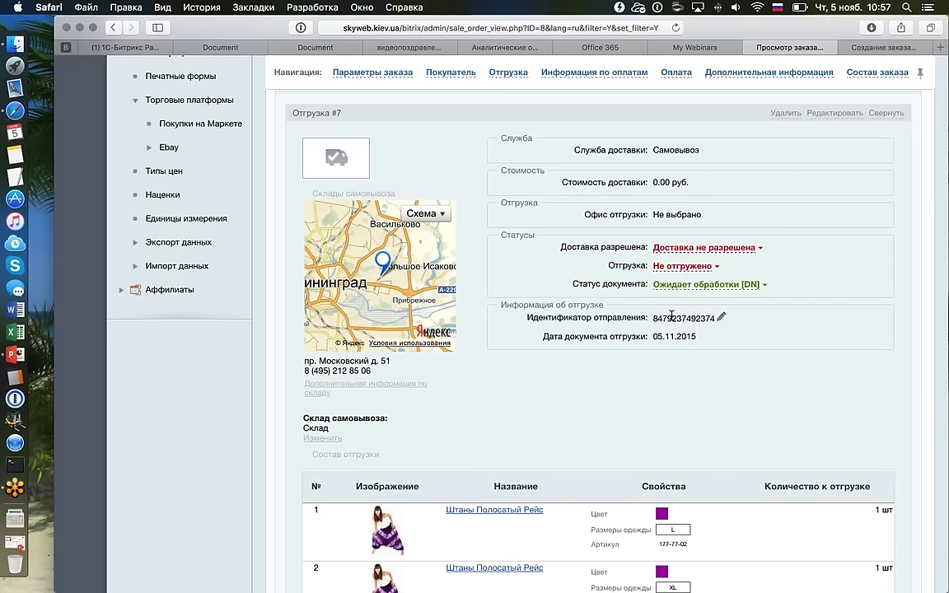
double_click(659, 319)
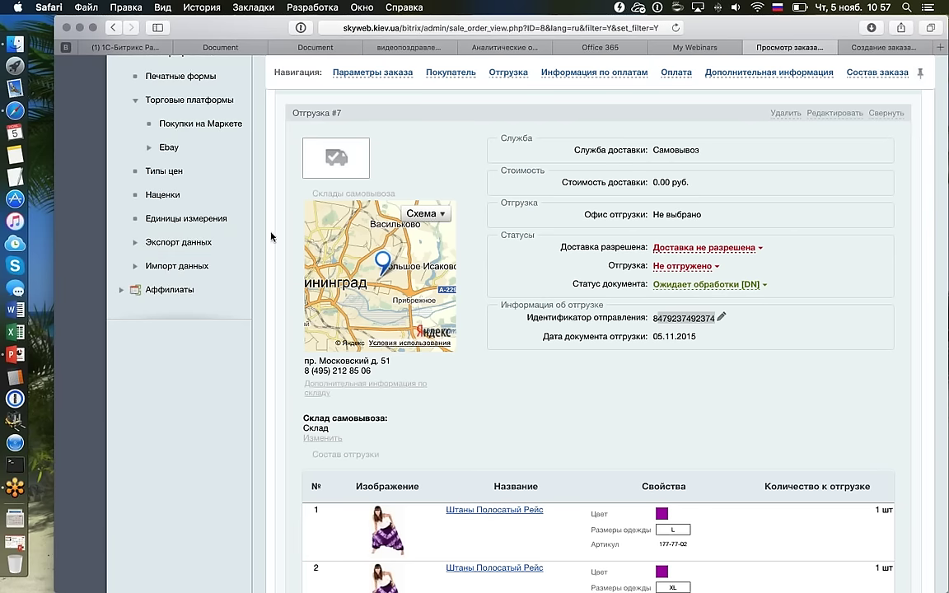
scroll(264, 202, up, 10)
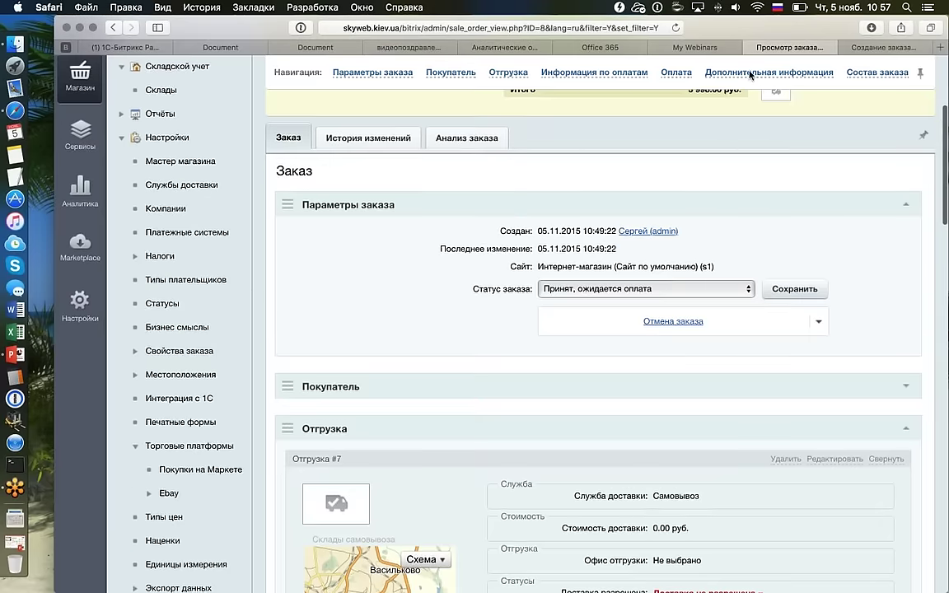
scroll(794, 147, up, 4)
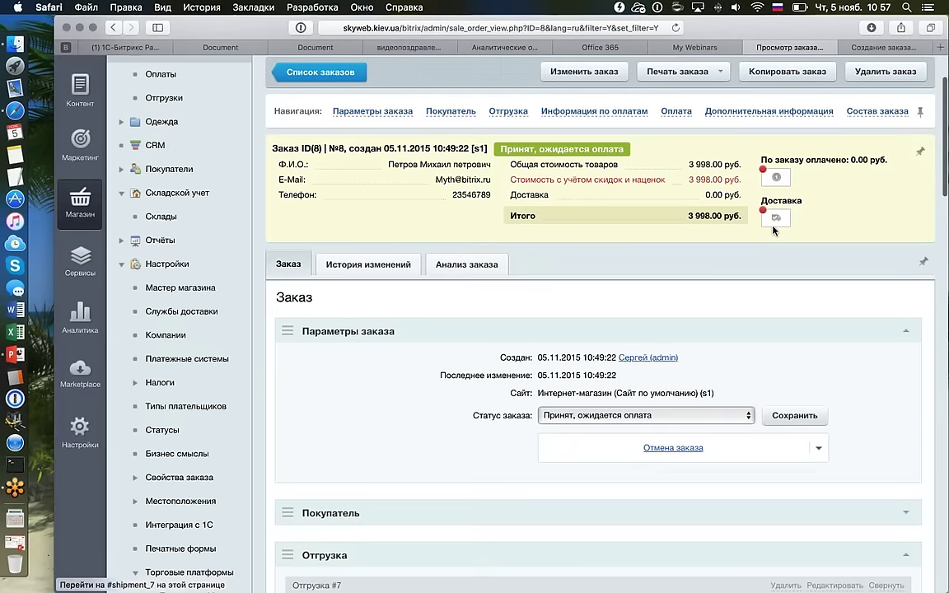
click(795, 234)
scroll(797, 189, up, 15)
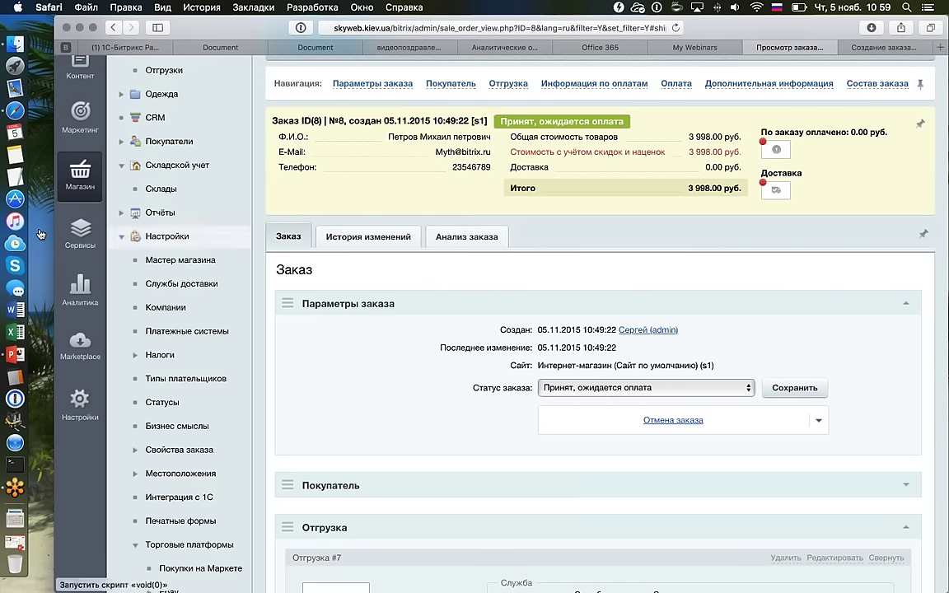
Expand Настройки > Местоположения in the left menu and open Импорт местоположений.
scroll(40, 234, down, 2)
scroll(42, 235, up, 4)
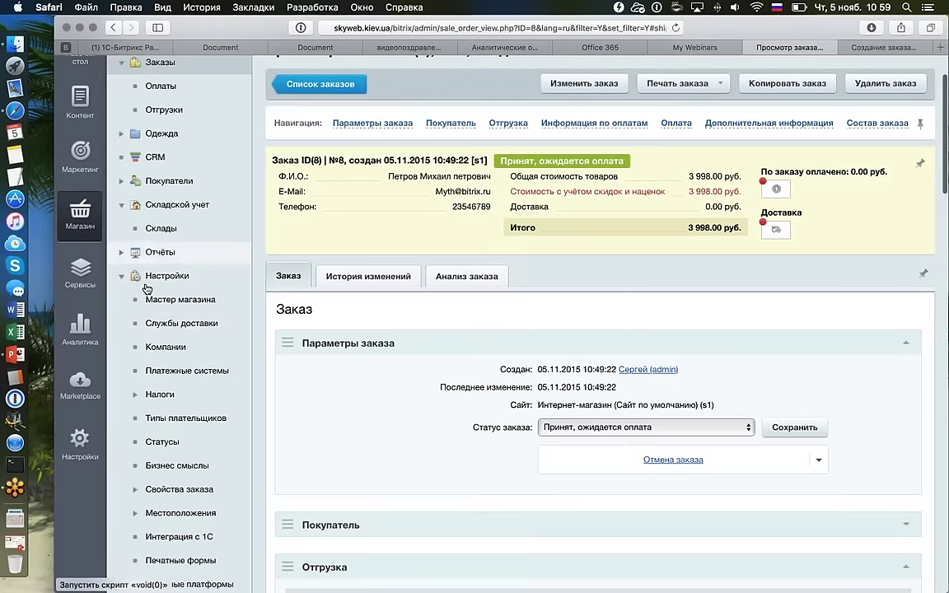
scroll(187, 368, down, 4)
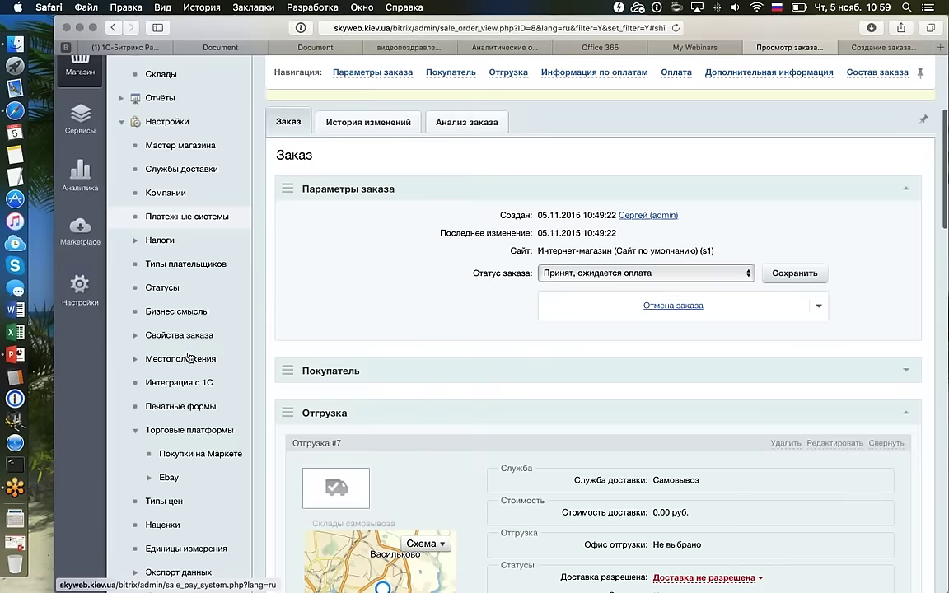
scroll(182, 354, down, 1)
click(173, 329)
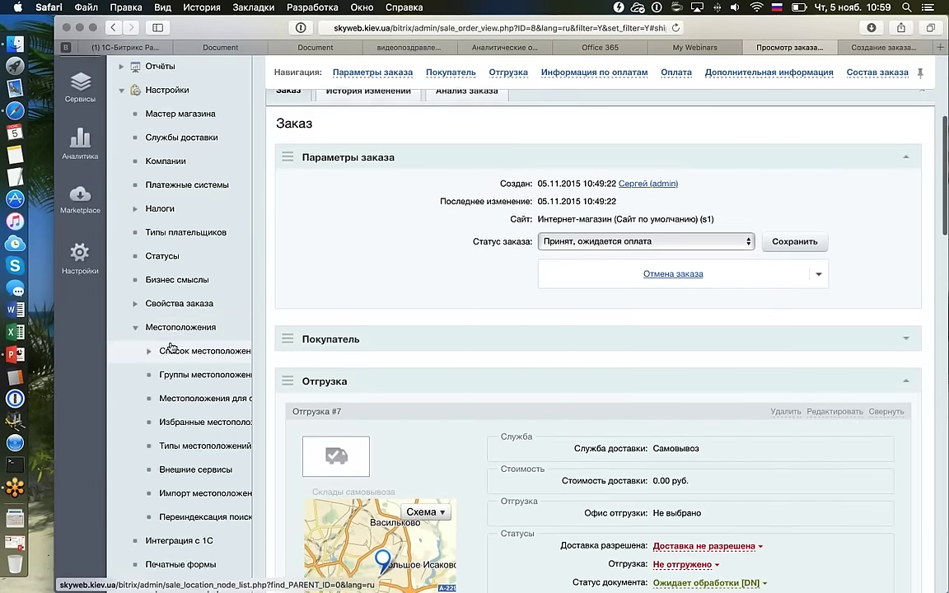
scroll(171, 345, down, 1)
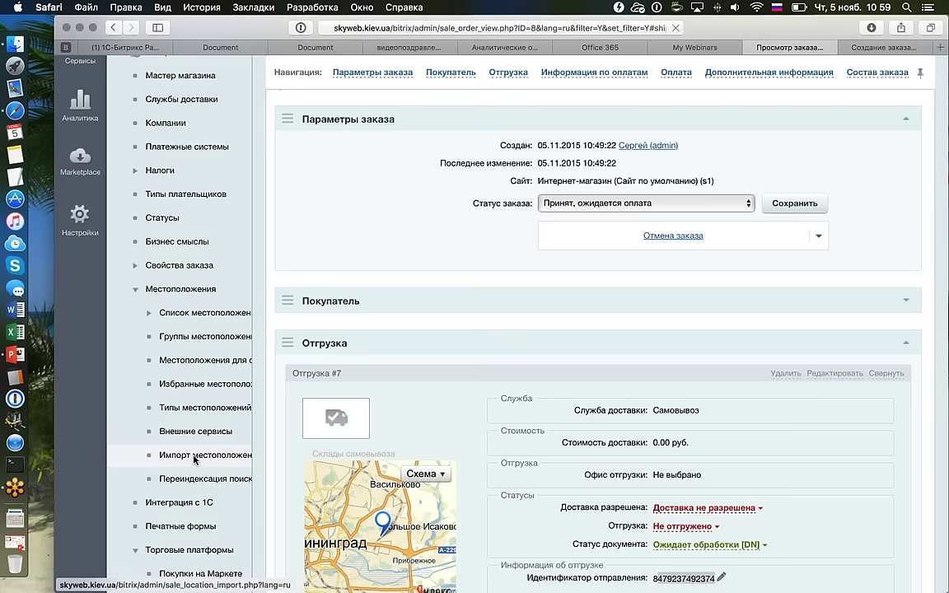
click(196, 454)
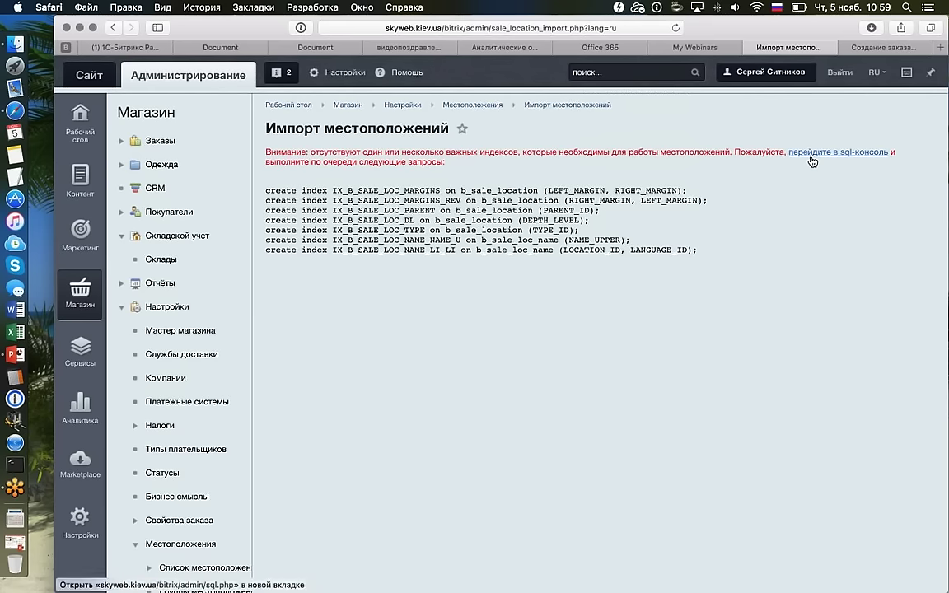
Open the SQL console link in a new tab and select the seven create index statements.
scroll(811, 156, down, 2)
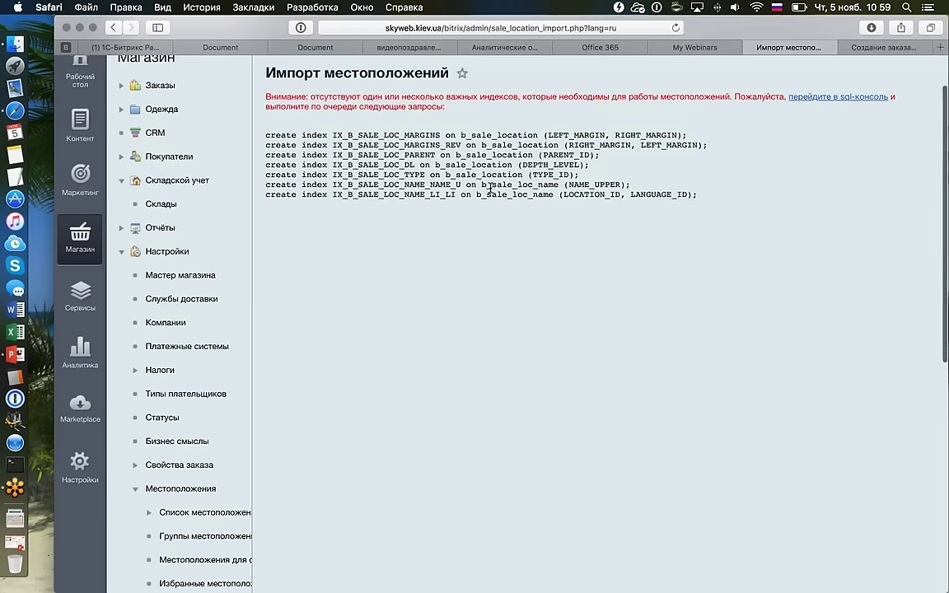
scroll(691, 207, down, 5)
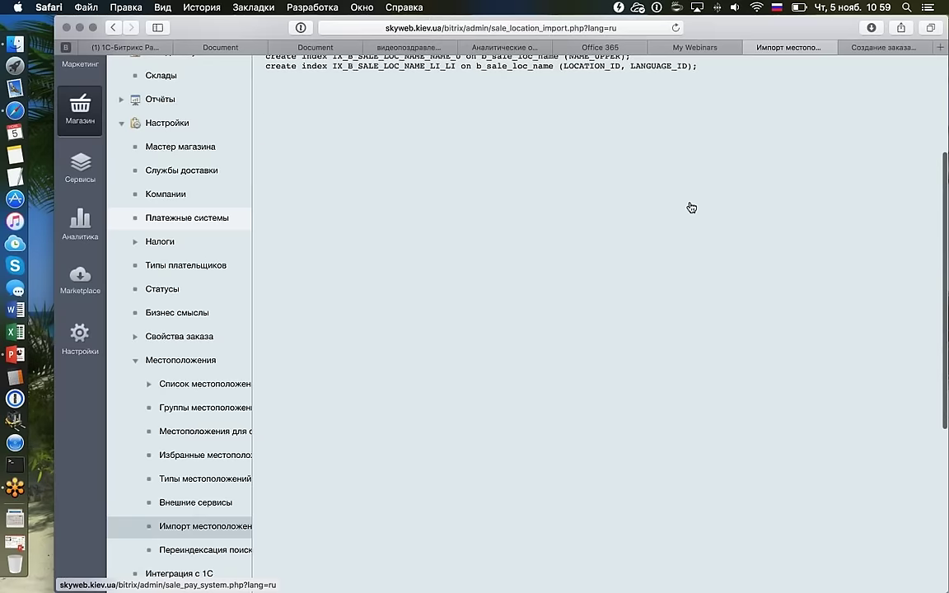
scroll(577, 257, up, 10)
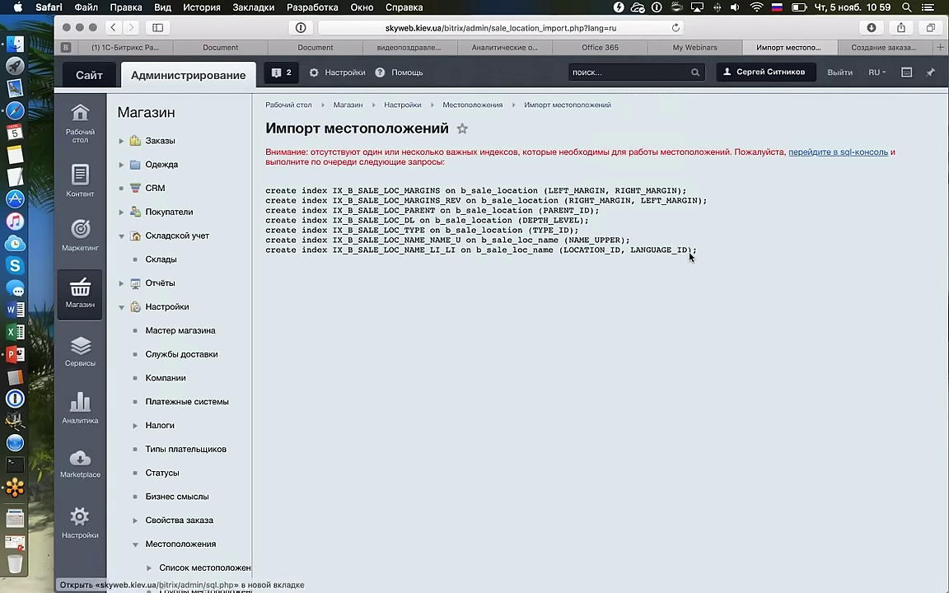
right_click(840, 153)
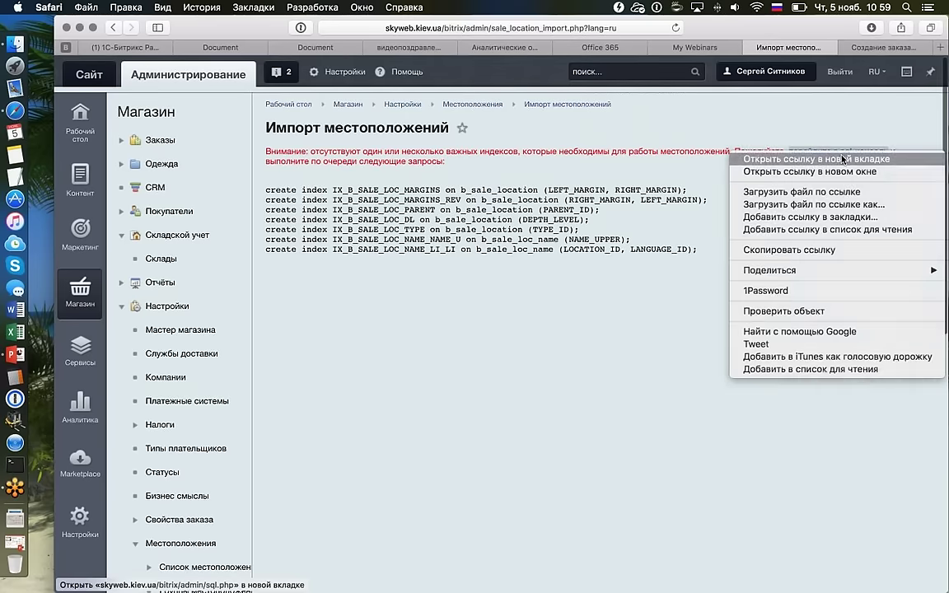
click(842, 158)
drag(700, 250, 239, 176)
key(super+c)
click(803, 47)
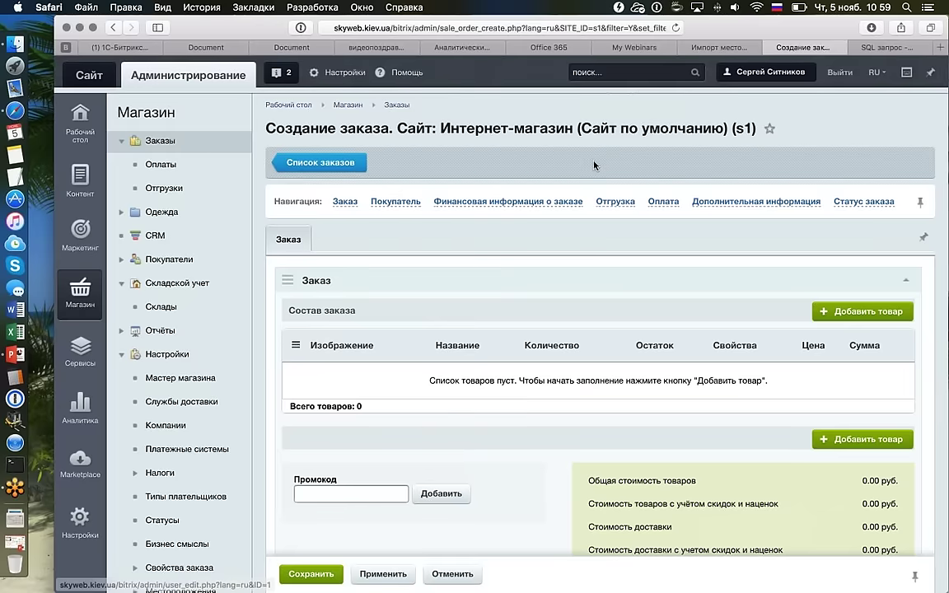
Paste the create index statements into the SQL console and run them, confirming with OK.
click(889, 47)
key(super+v)
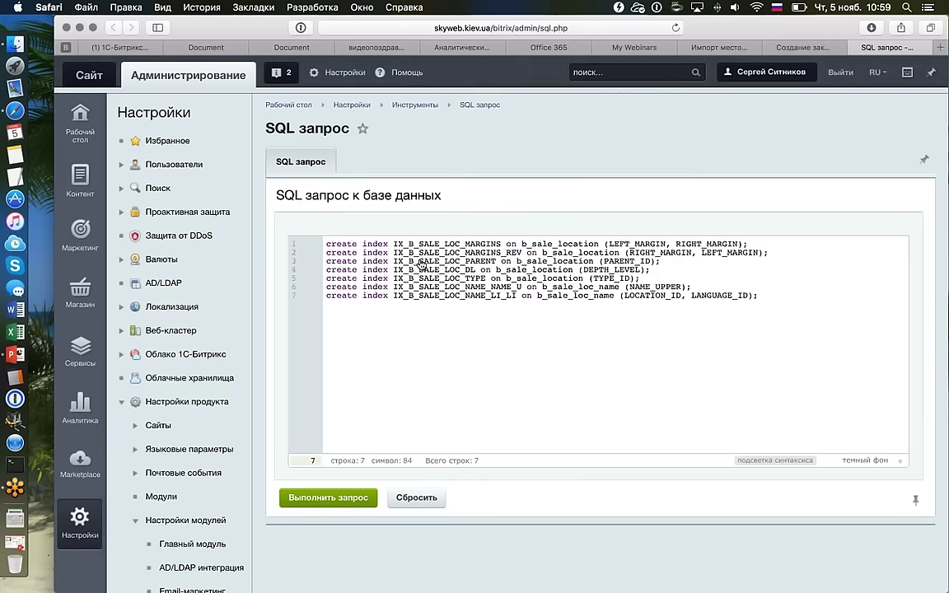
click(328, 497)
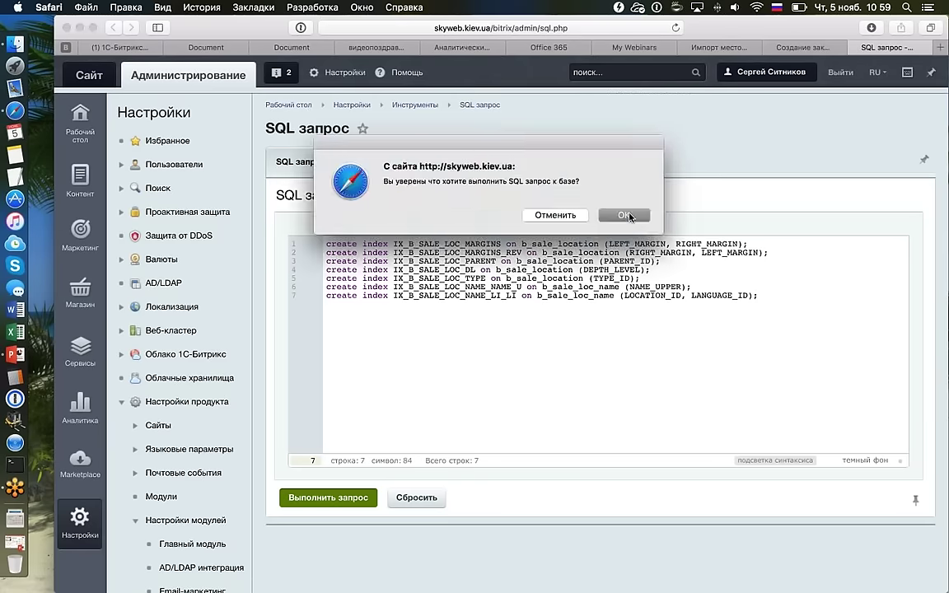
click(614, 213)
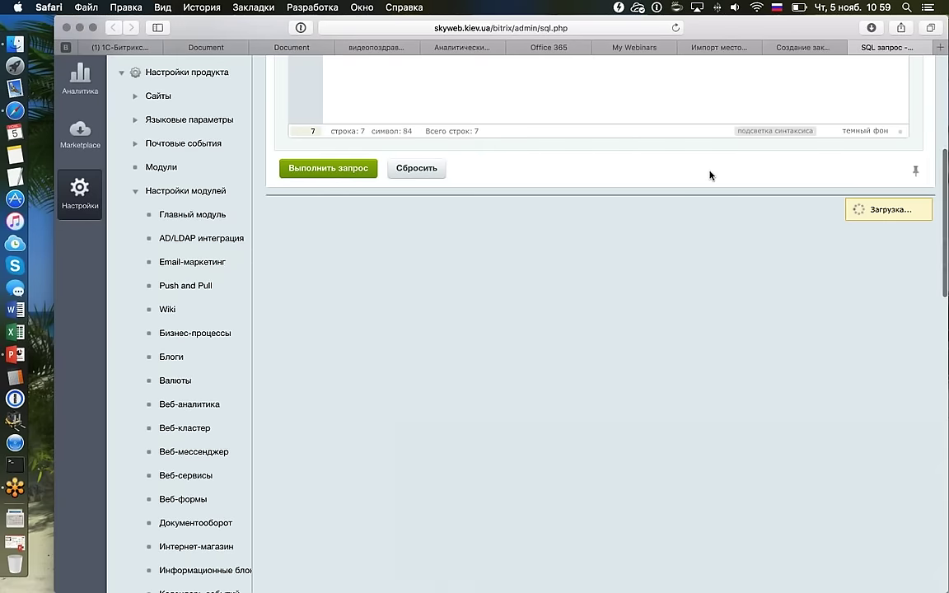
Close the SQL console tab and reload the Импорт местоположений page.
click(854, 47)
click(807, 47)
click(603, 320)
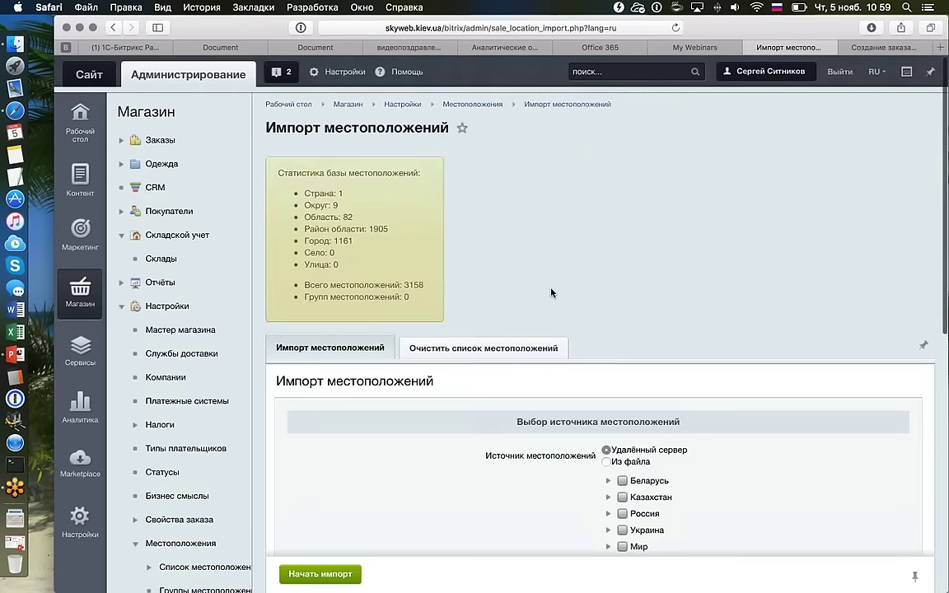
scroll(727, 434, down, 6)
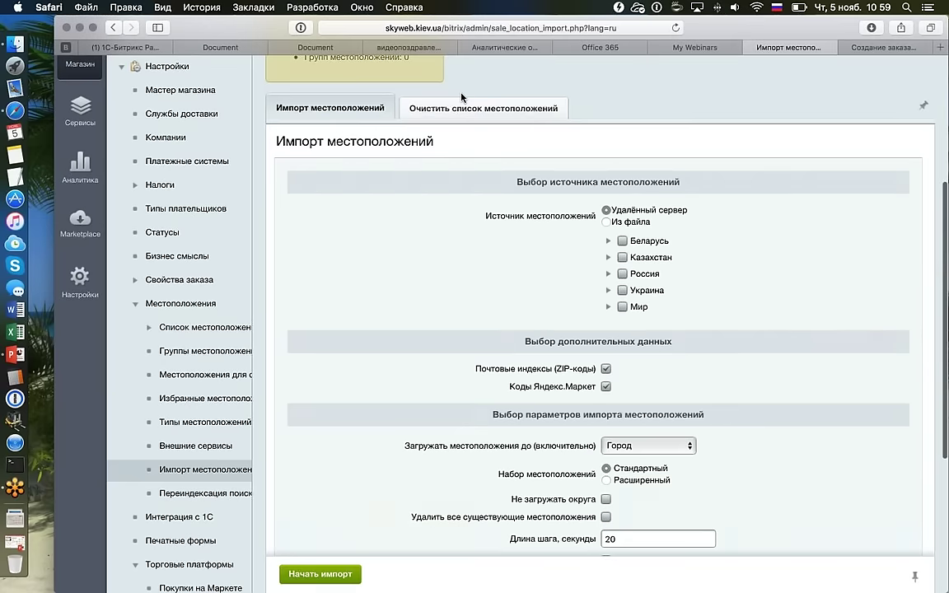
click(463, 102)
click(330, 108)
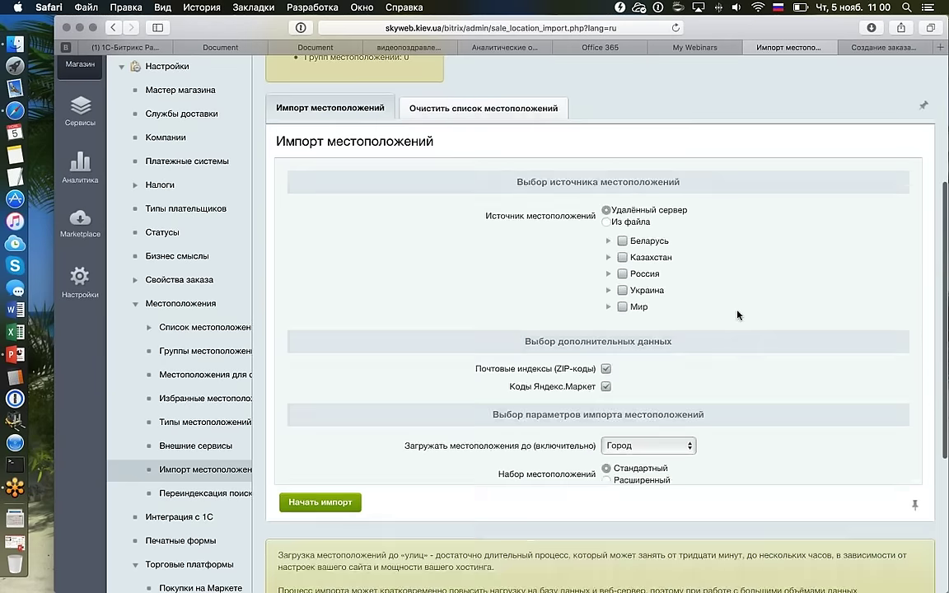
scroll(635, 301, down, 2)
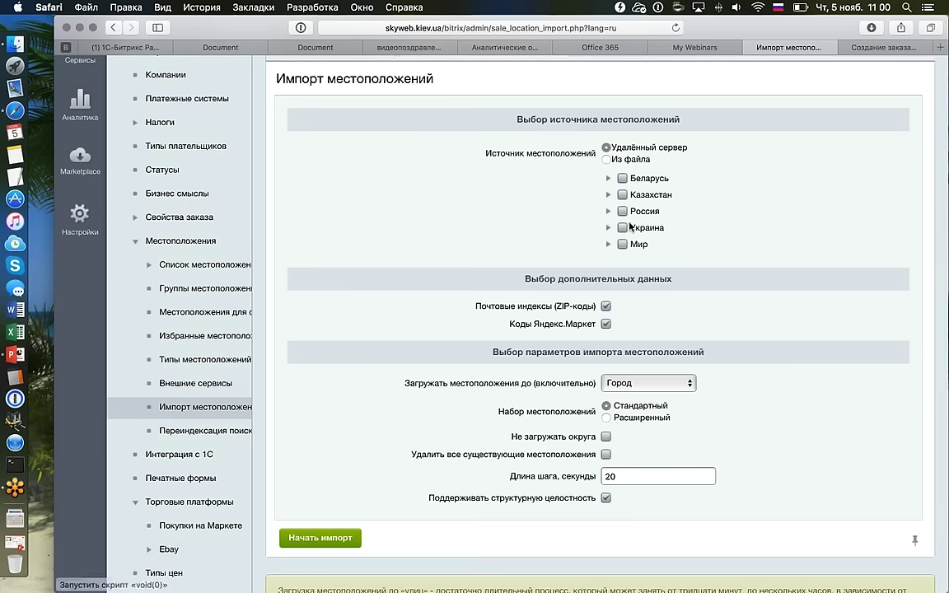
click(647, 383)
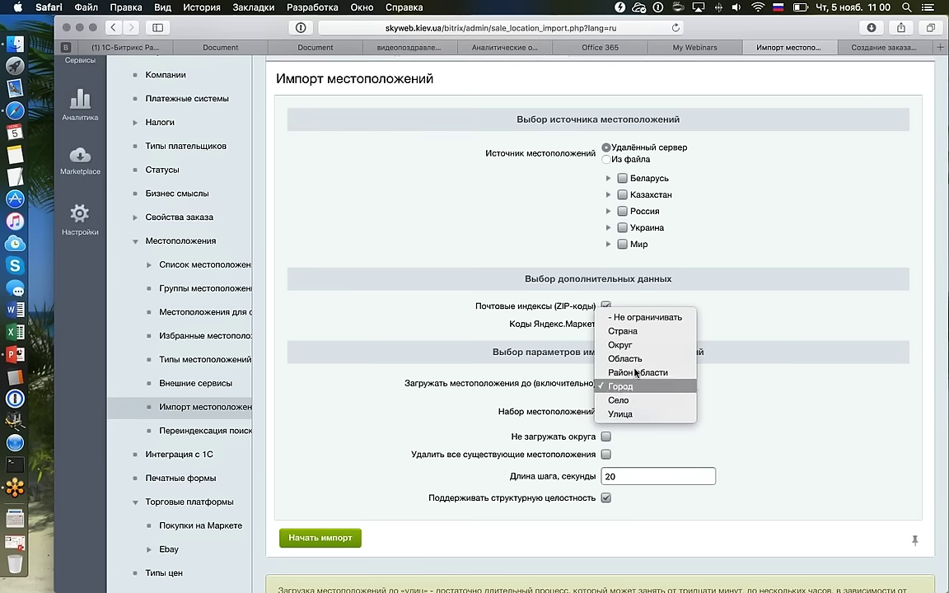
click(772, 389)
scroll(647, 397, down, 1)
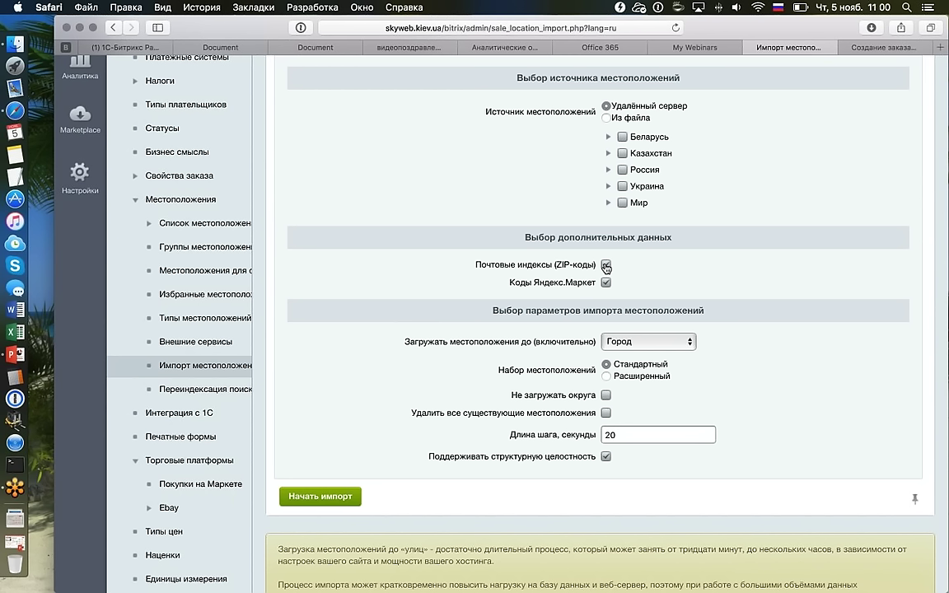
click(606, 266)
click(606, 265)
scroll(692, 258, up, 5)
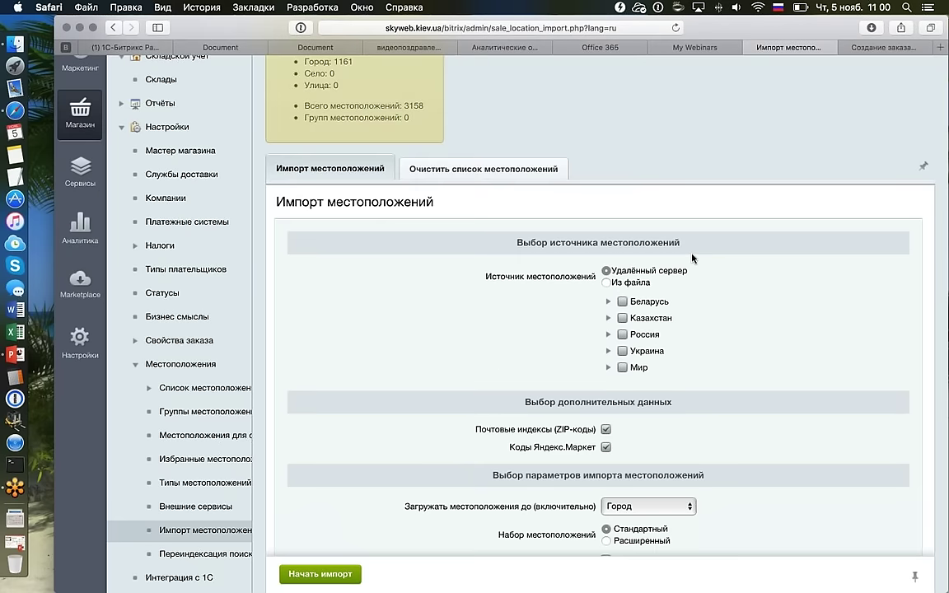
scroll(692, 258, up, 3)
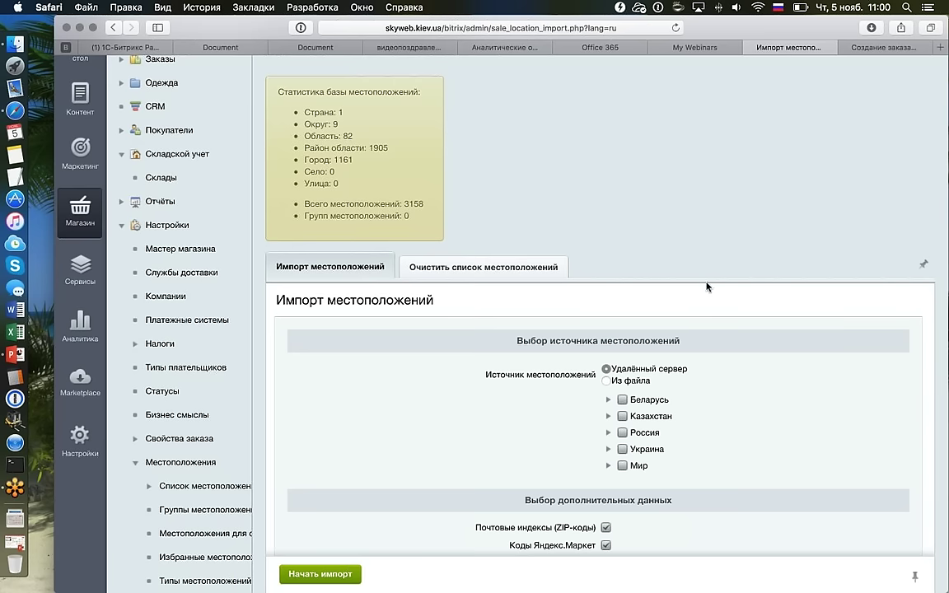
scroll(714, 281, down, 2)
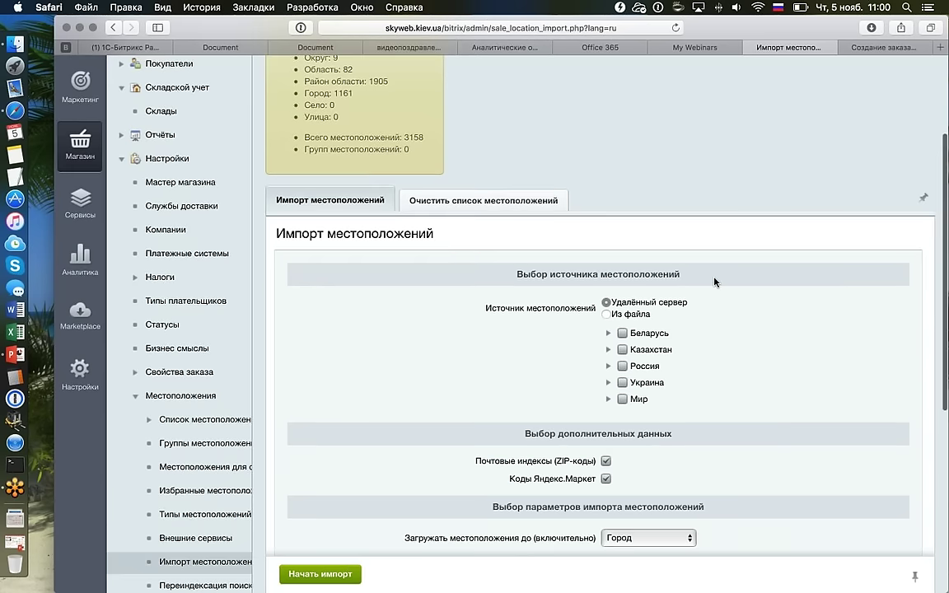
scroll(714, 281, down, 2)
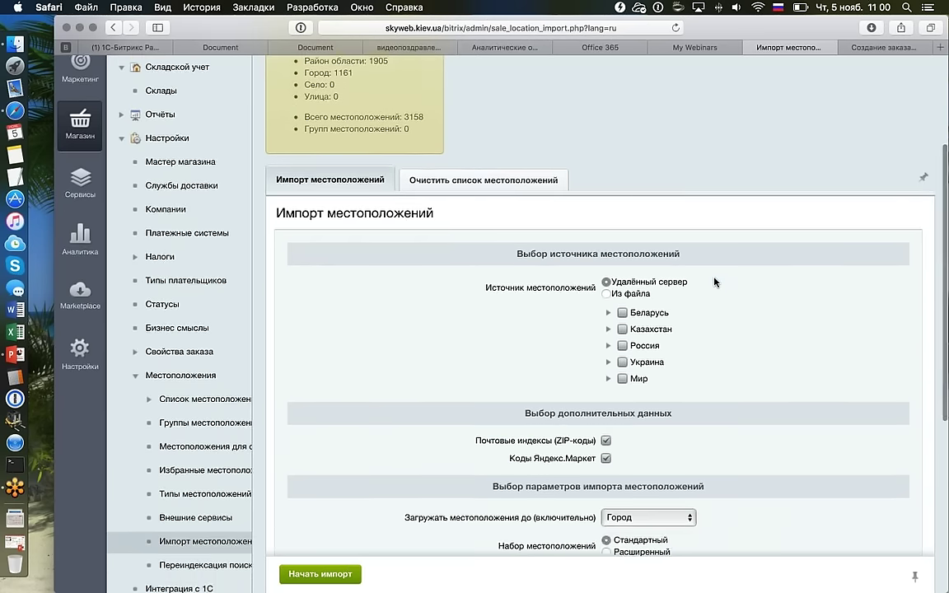
scroll(714, 282, down, 1)
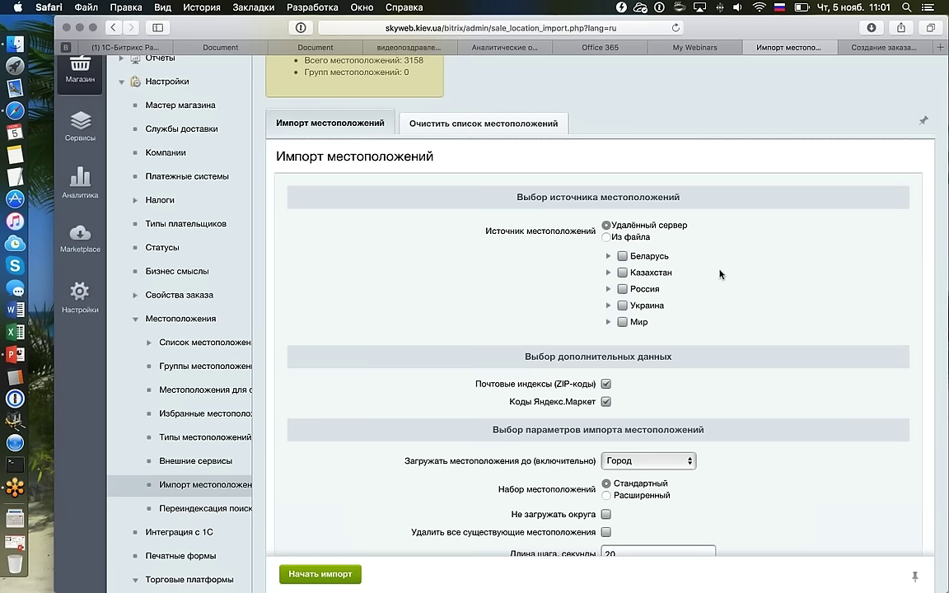
Open Переиндексация поиска местоположений from the Местоположения section of the left menu.
scroll(721, 273, up, 2)
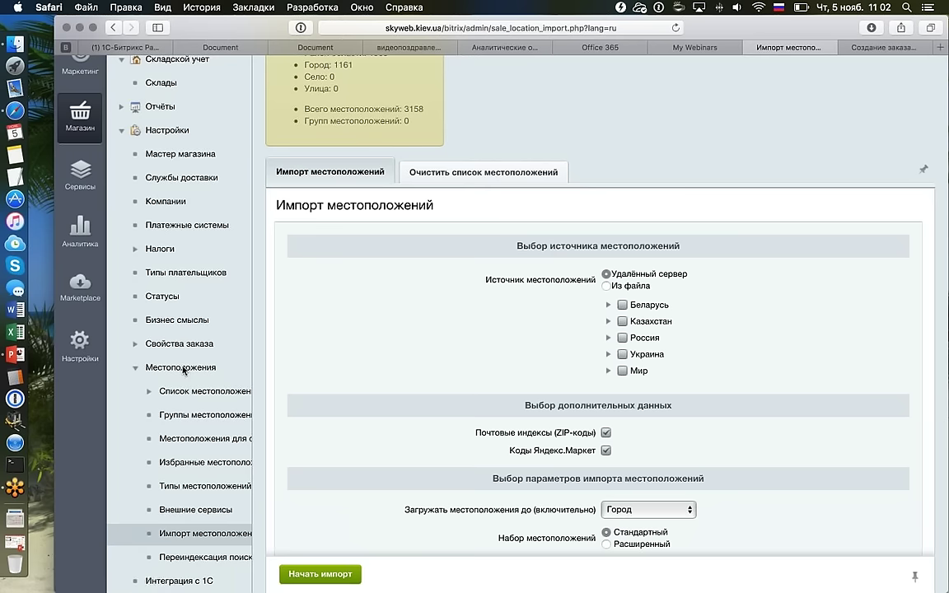
scroll(235, 288, down, 4)
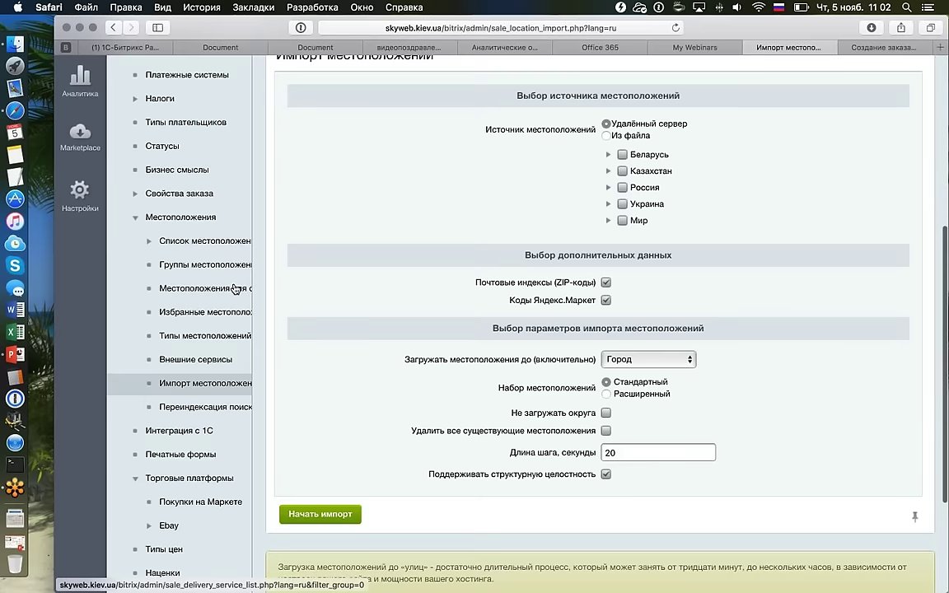
scroll(235, 288, down, 4)
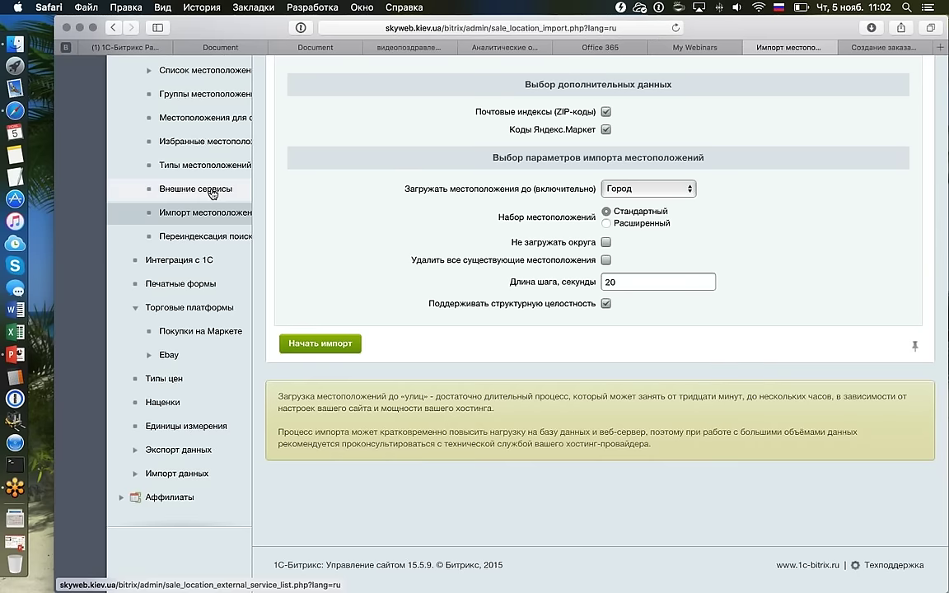
scroll(231, 231, down, 1)
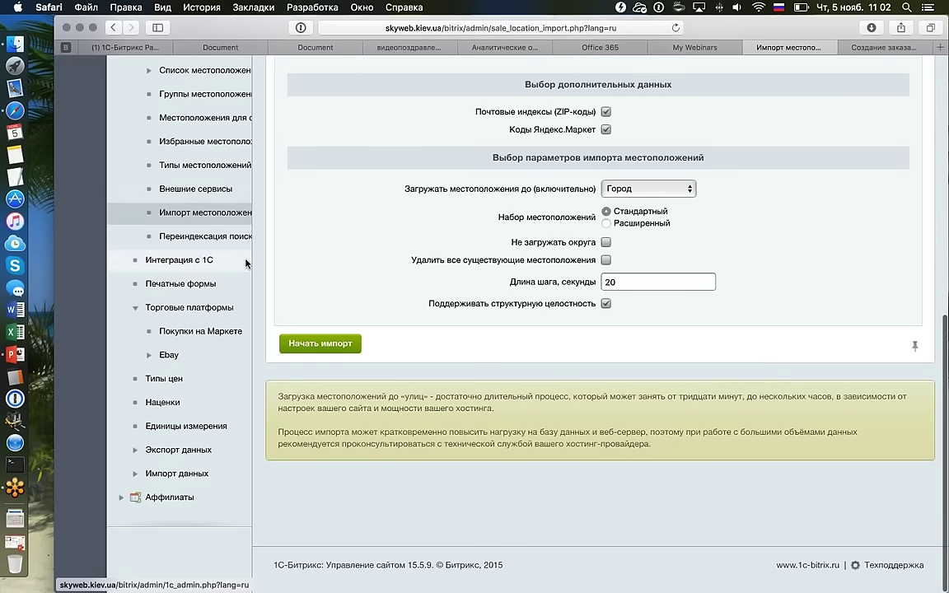
click(246, 237)
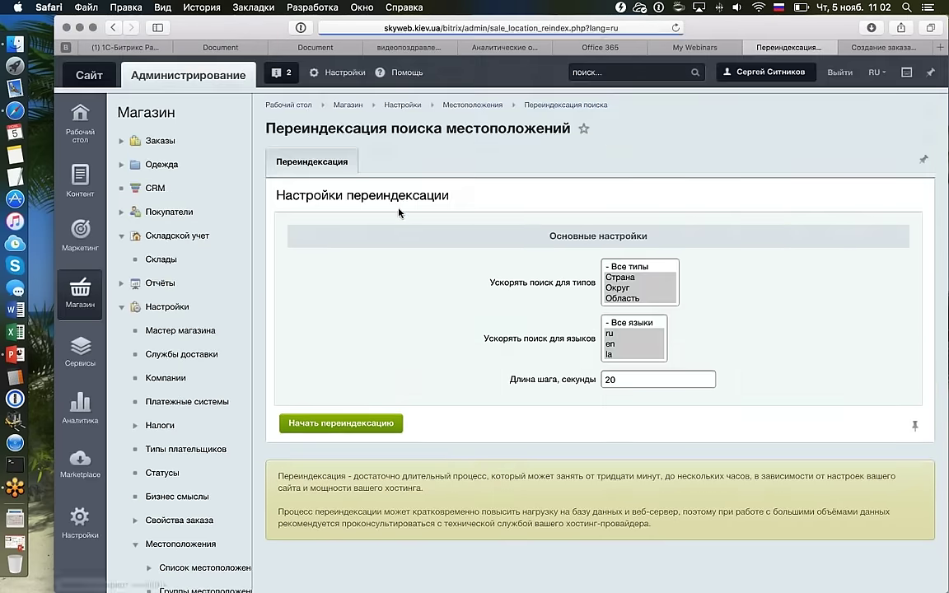
Start location search reindexing, confirm it, and let it reach 100% complete.
scroll(399, 213, down, 3)
scroll(399, 212, up, 3)
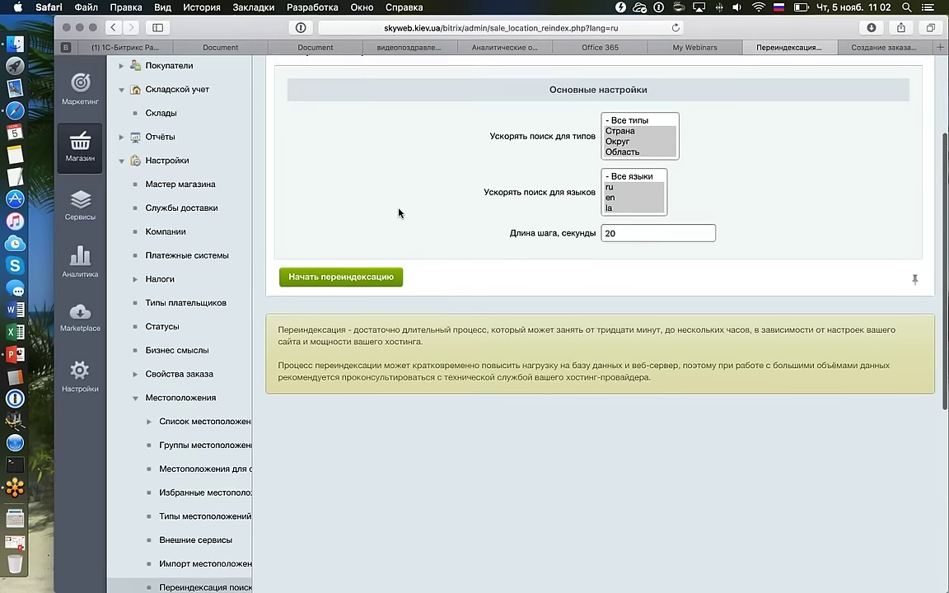
scroll(627, 166, down, 2)
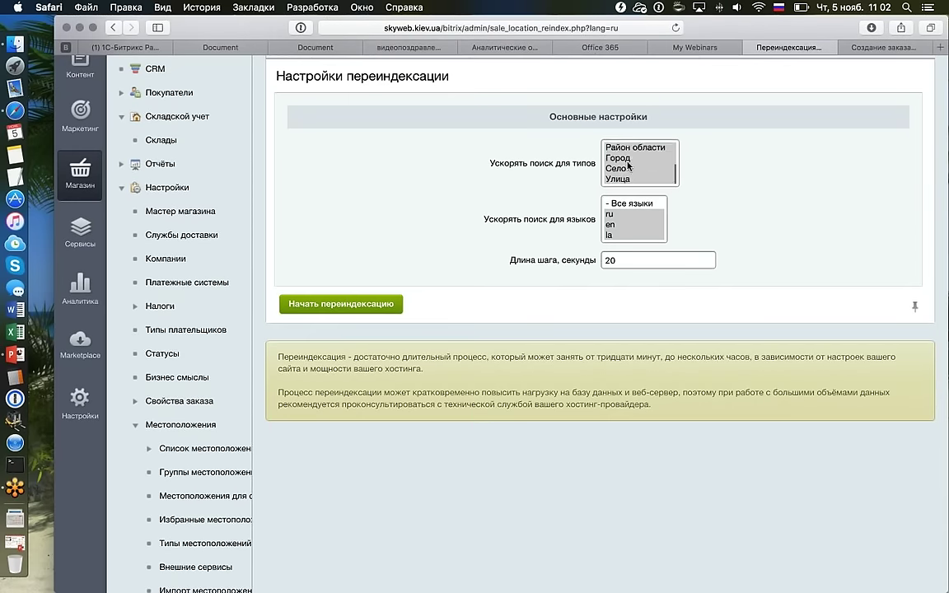
scroll(627, 166, up, 2)
scroll(487, 188, down, 3)
click(340, 165)
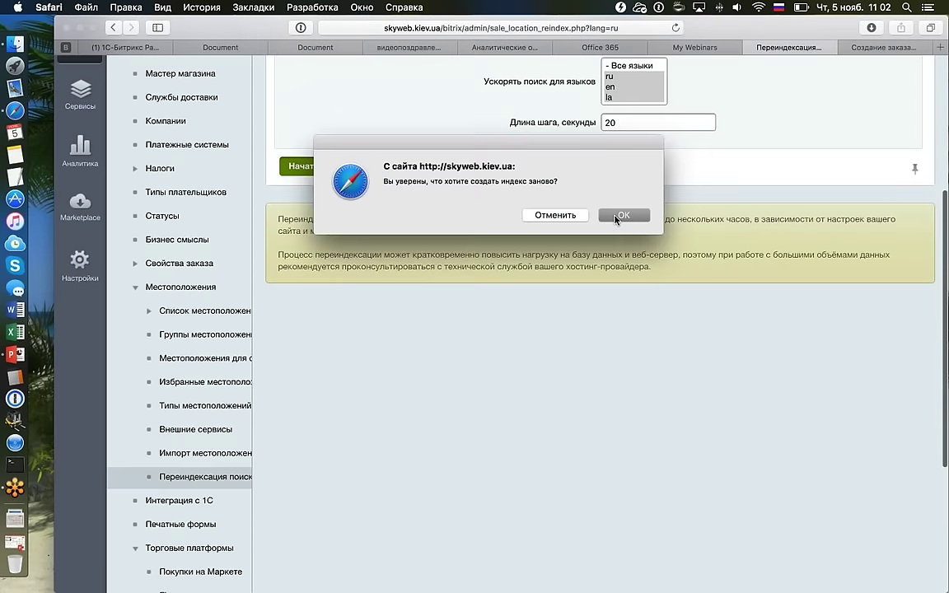
click(619, 215)
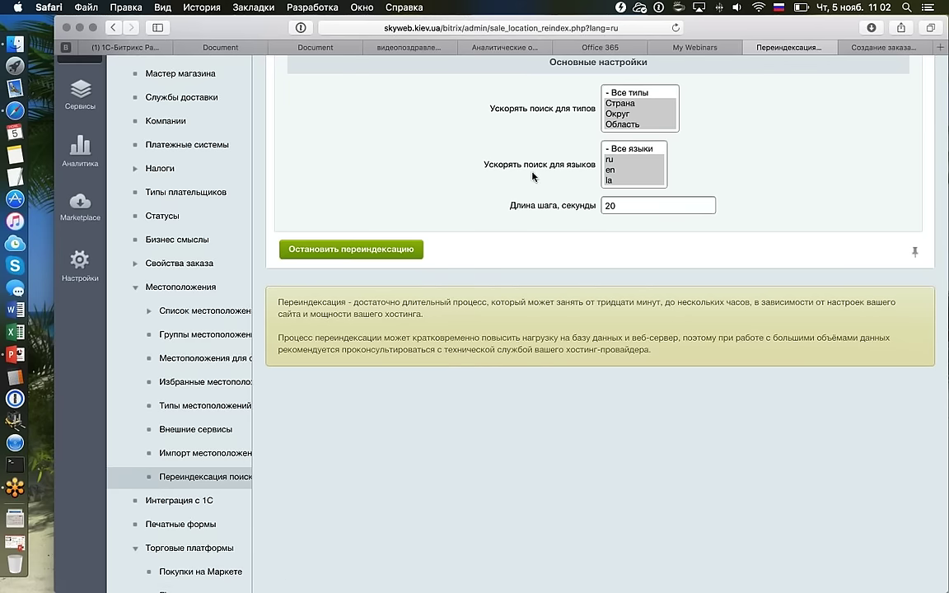
scroll(663, 112, up, 2)
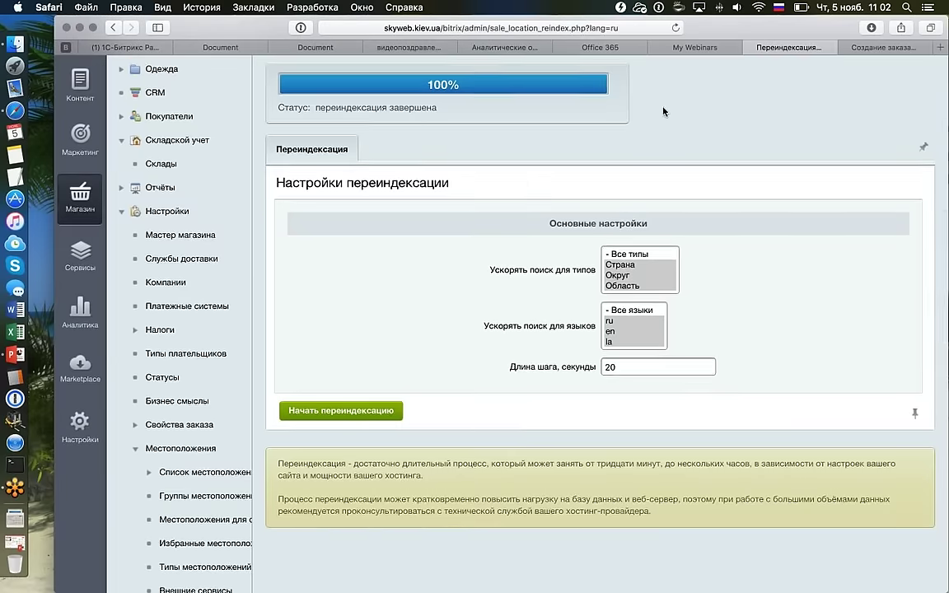
scroll(661, 113, up, 2)
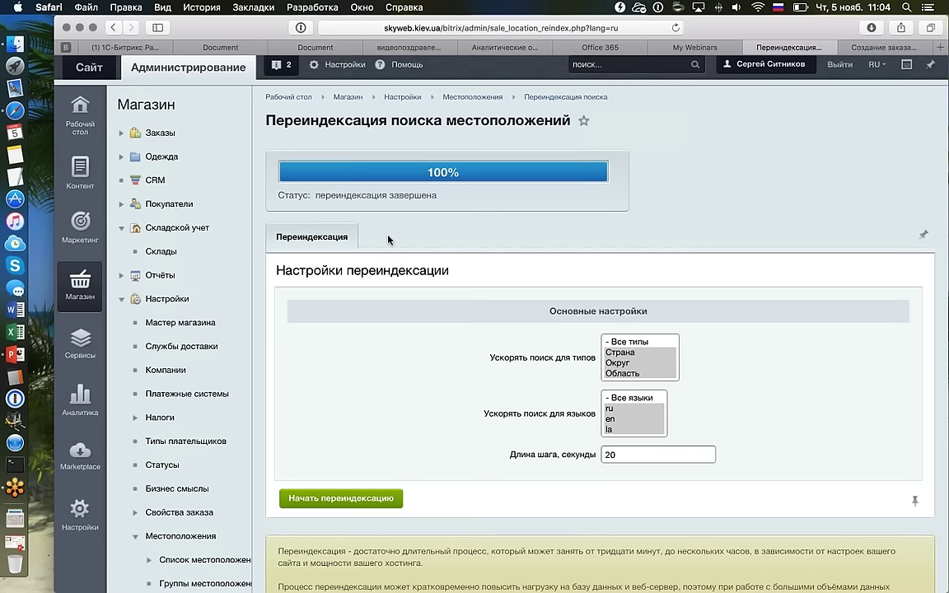
scroll(388, 239, down, 2)
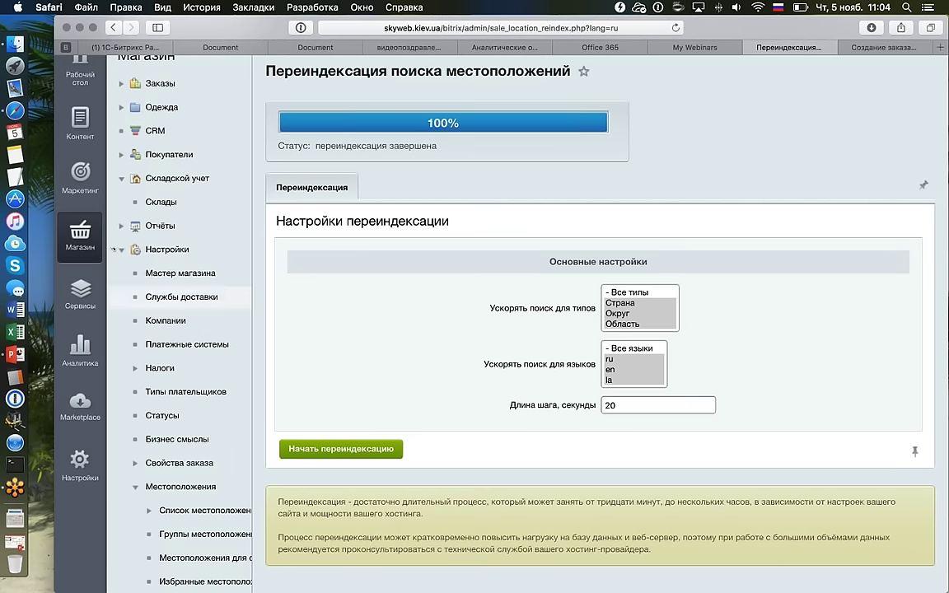
scroll(113, 243, down, 5)
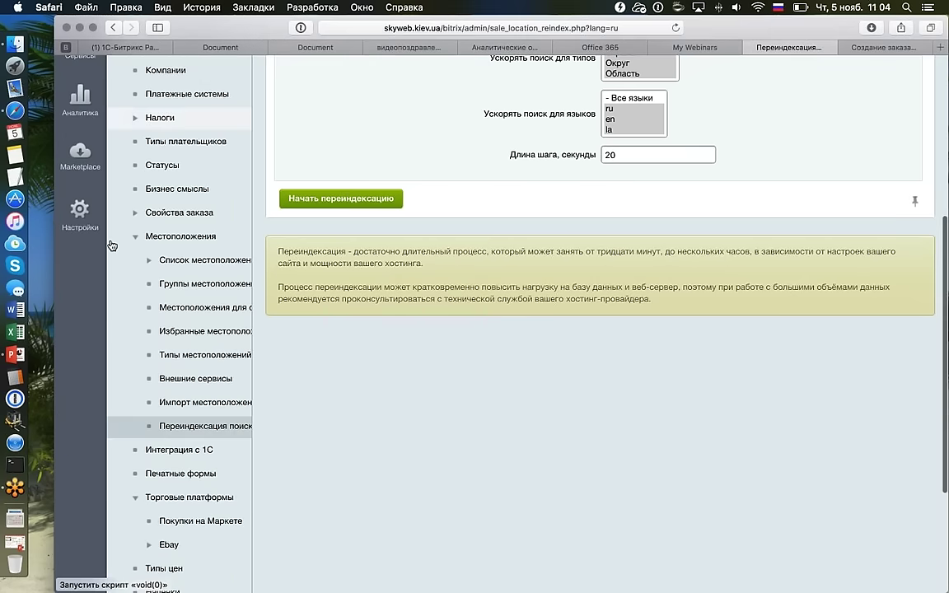
scroll(161, 156, down, 4)
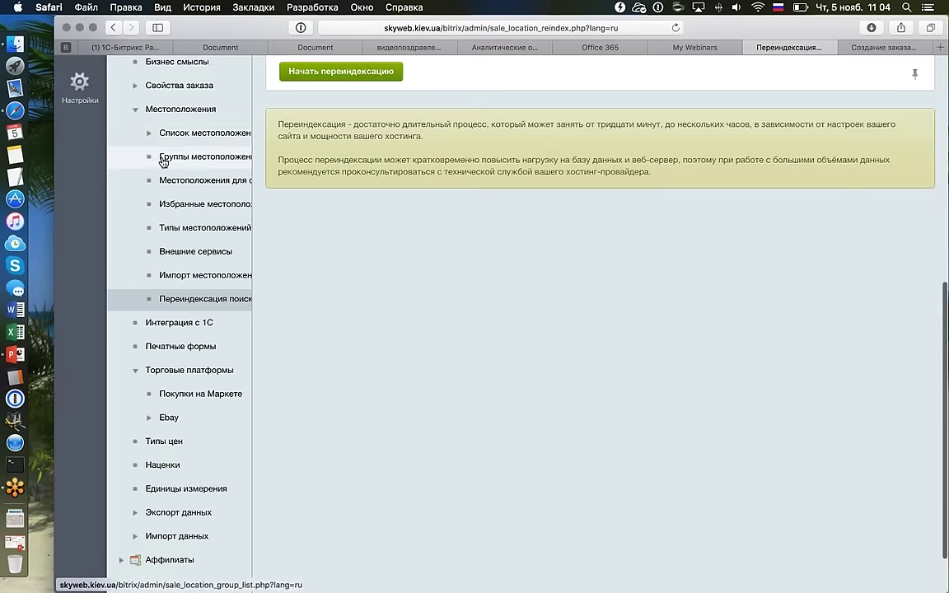
scroll(162, 162, up, 3)
scroll(162, 162, up, 1)
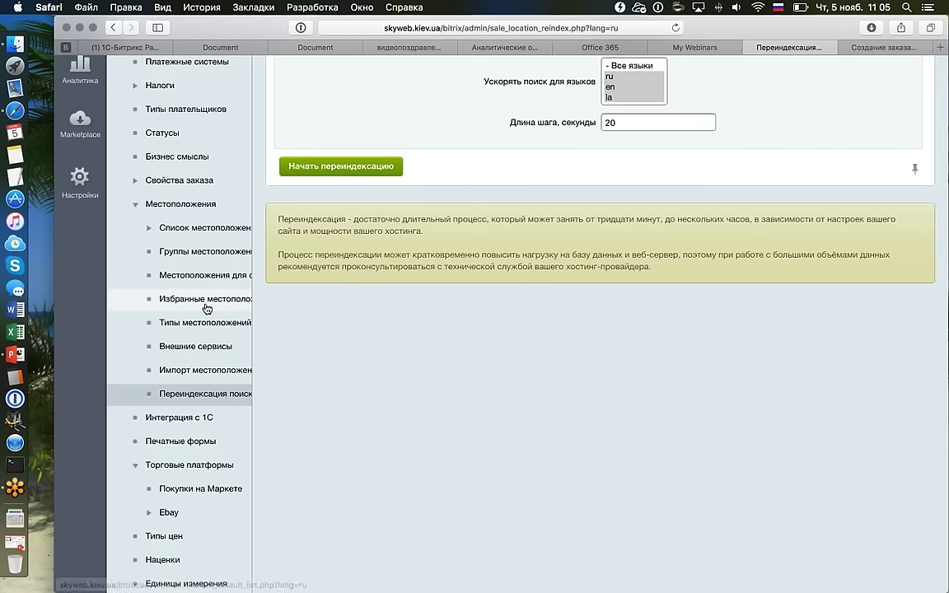
scroll(174, 280, up, 1)
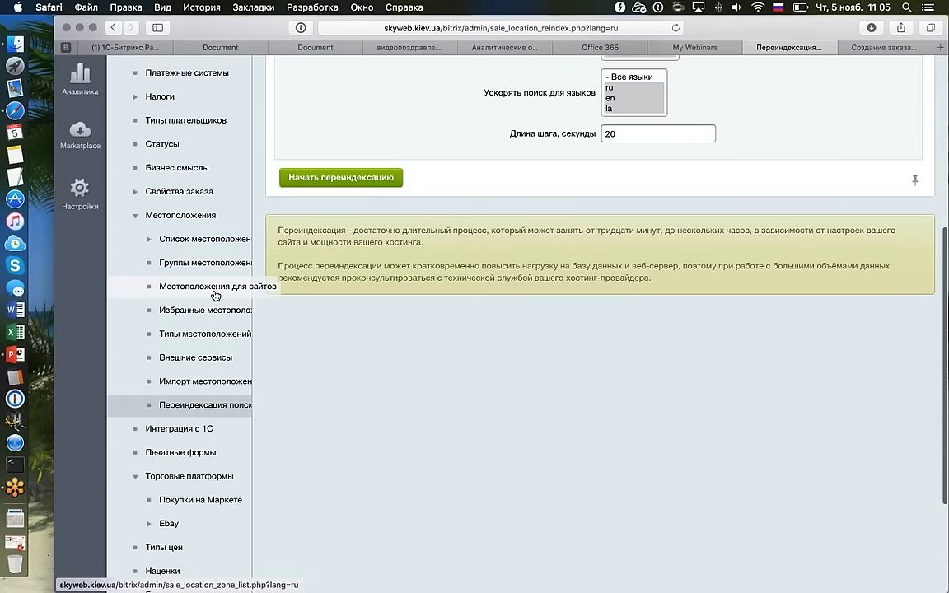
Return to the Импорт местоположений page and scroll through it.
click(238, 381)
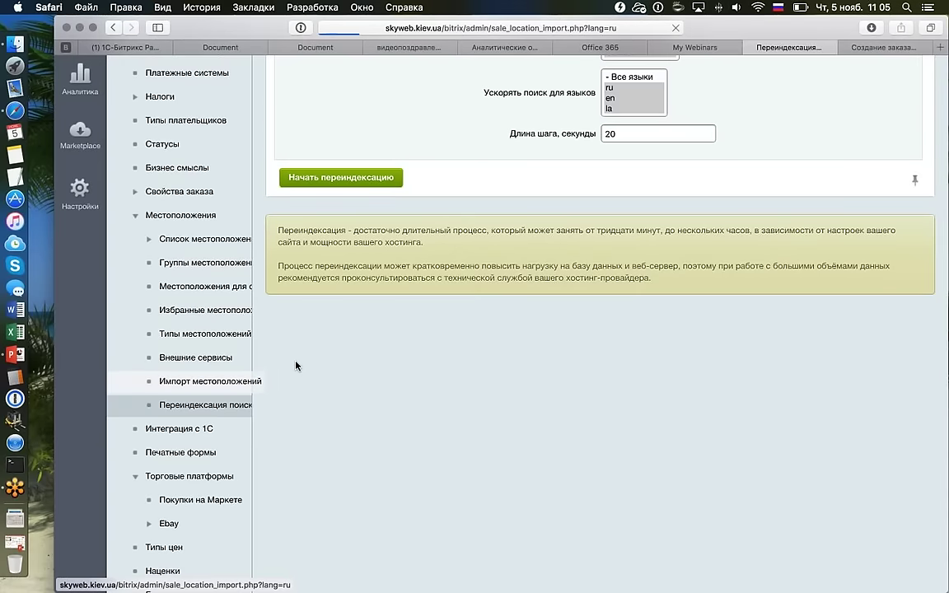
scroll(300, 365, down, 5)
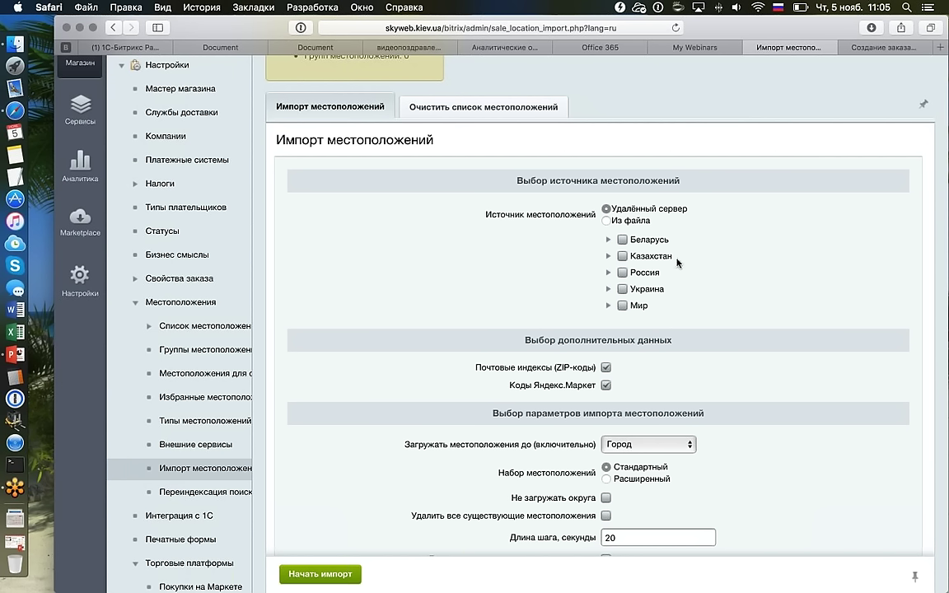
scroll(714, 264, down, 1)
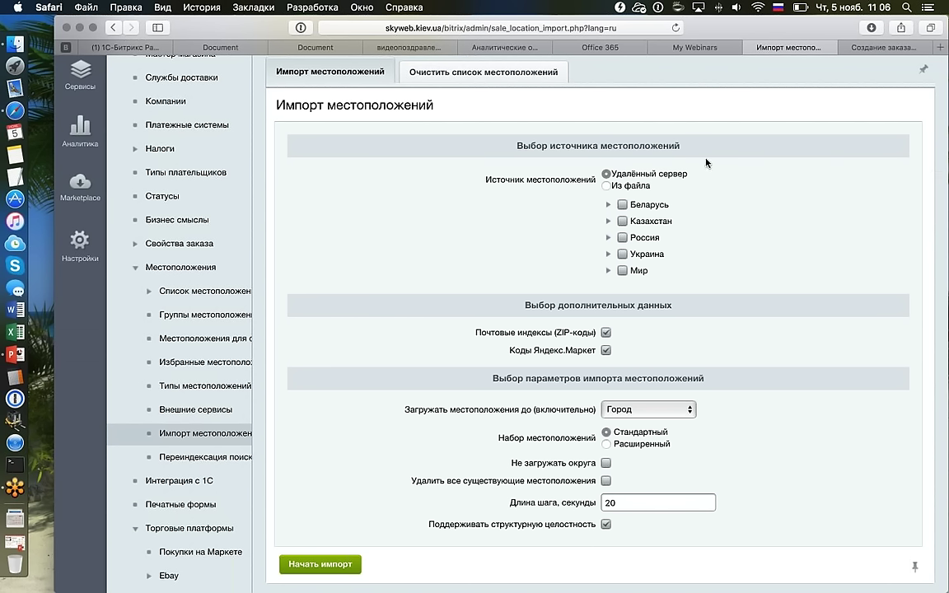
scroll(706, 162, up, 5)
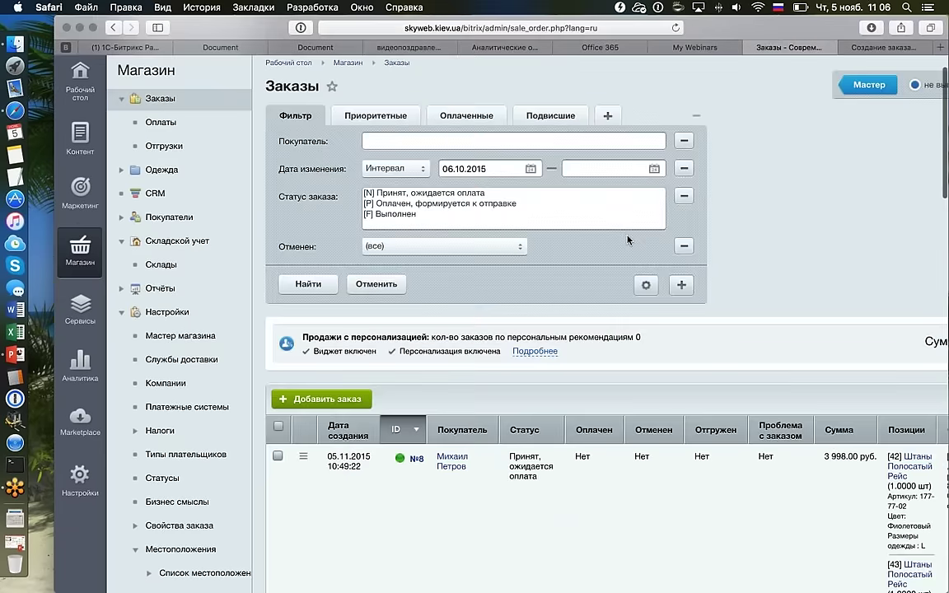
In the store tab, add the Нижнее белье Розовое Смущенье to the cart.
scroll(628, 240, down, 2)
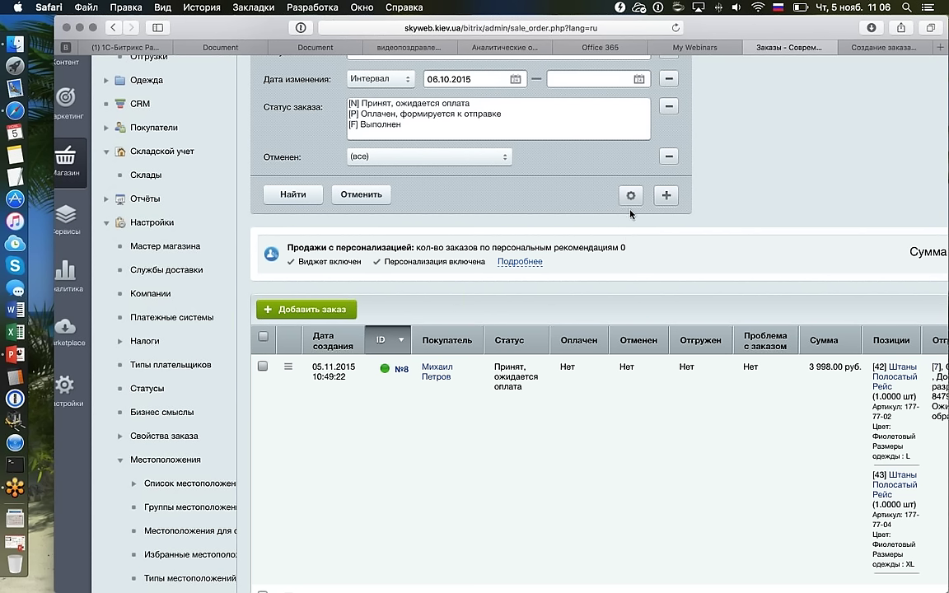
click(879, 49)
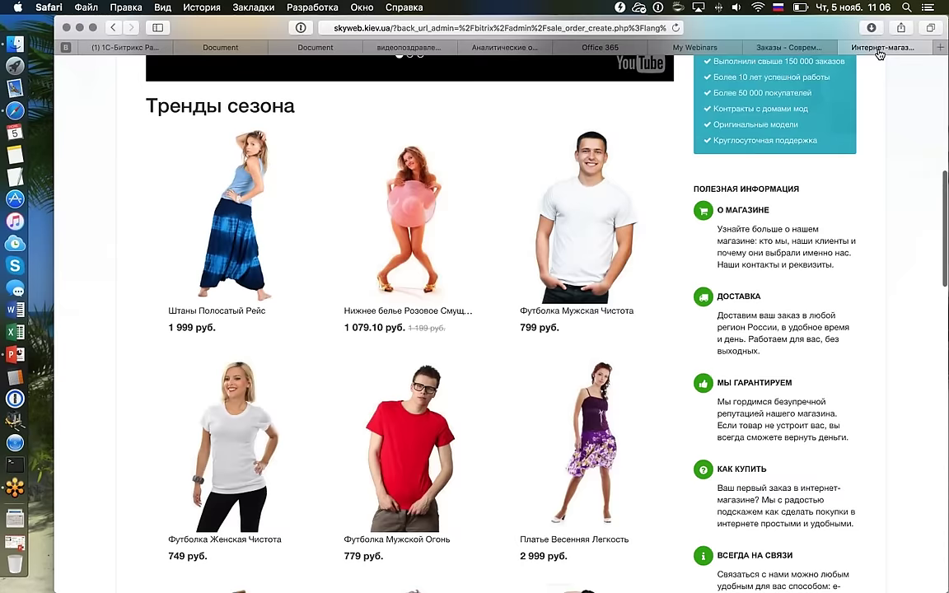
scroll(413, 333, down, 1)
click(411, 334)
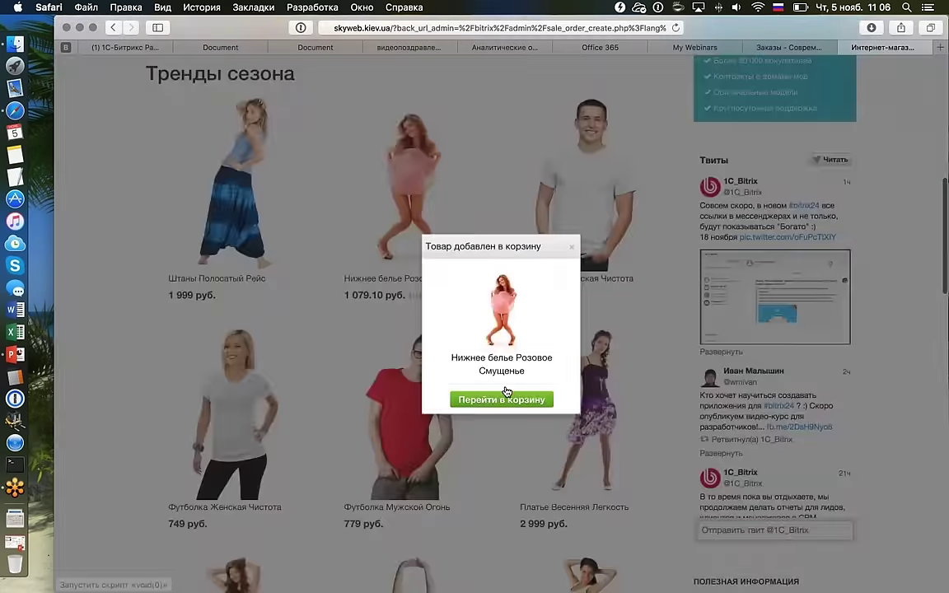
click(501, 399)
Add the Штаны Полосатый Рейс from the pants section to the cart.
scroll(506, 386, down, 1)
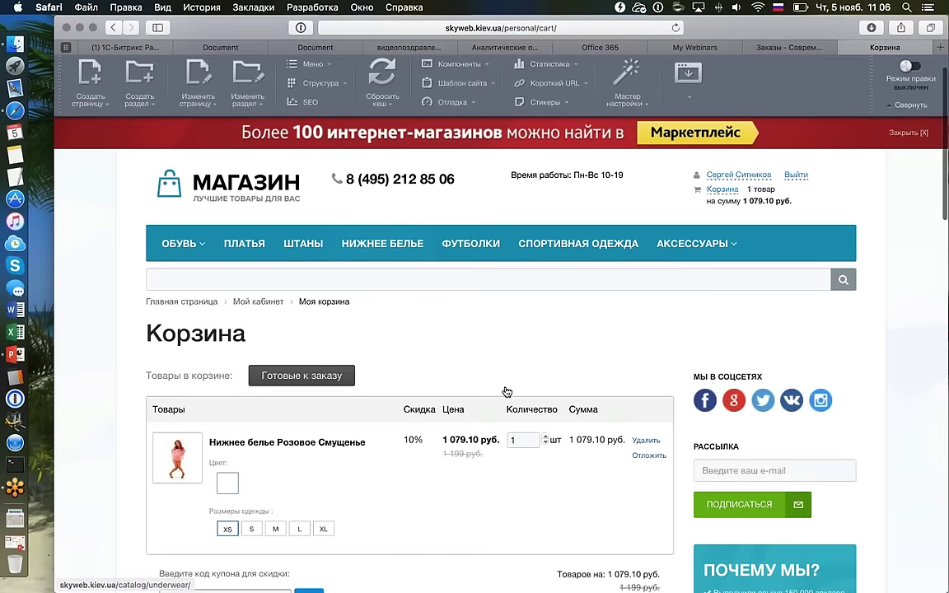
click(416, 288)
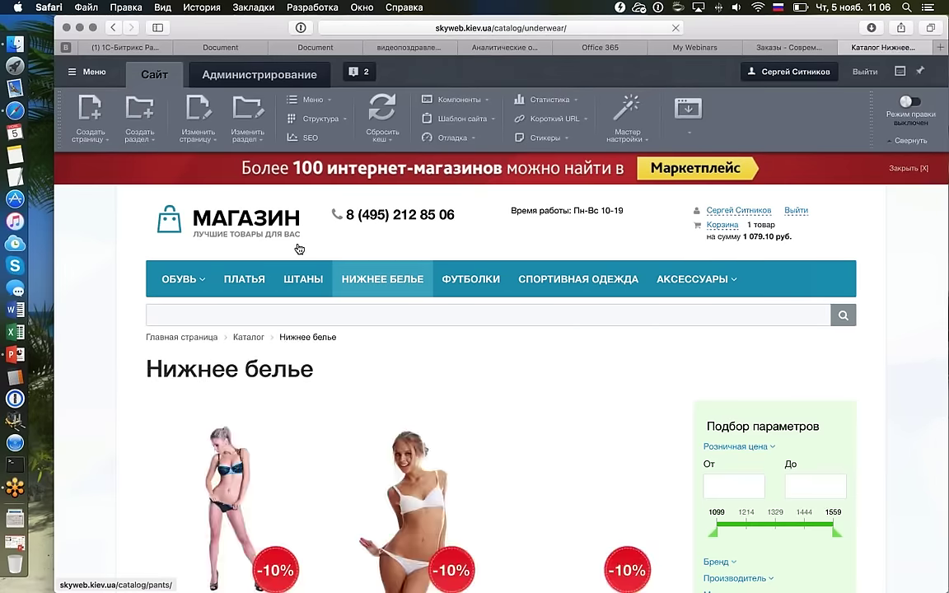
click(303, 278)
scroll(281, 328, down, 5)
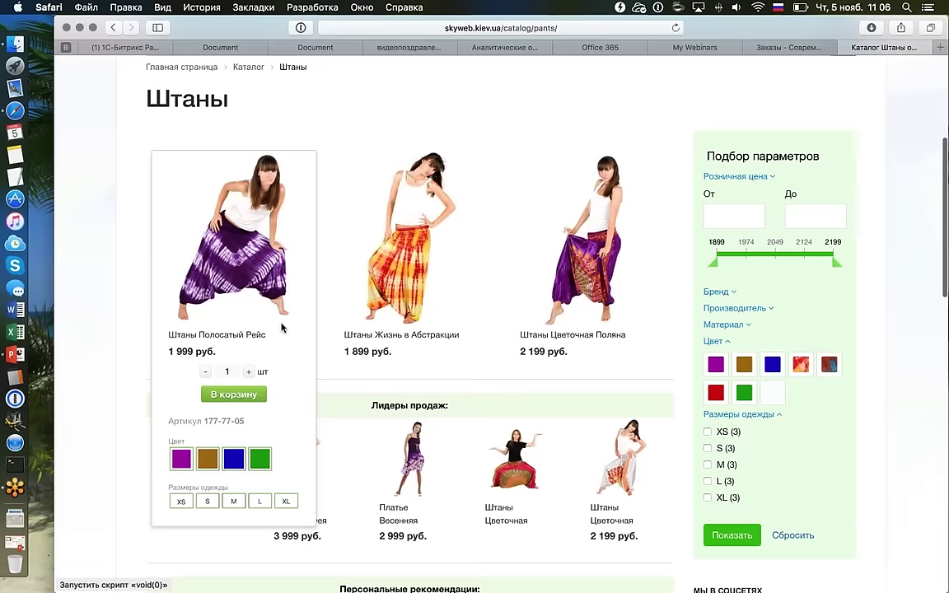
click(234, 394)
click(501, 393)
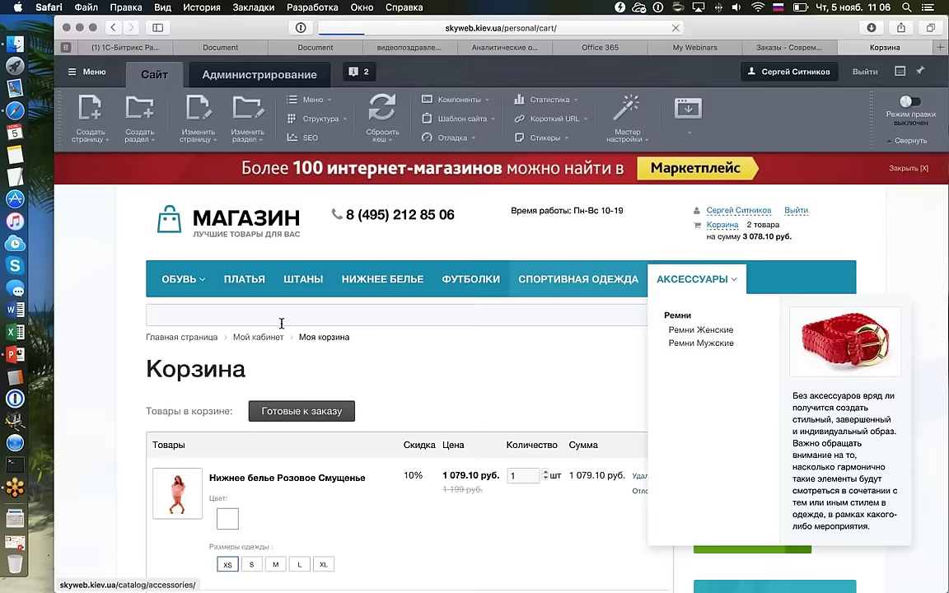
Proceed to checkout and choose table-based Почта России delivery.
scroll(281, 326, down, 5)
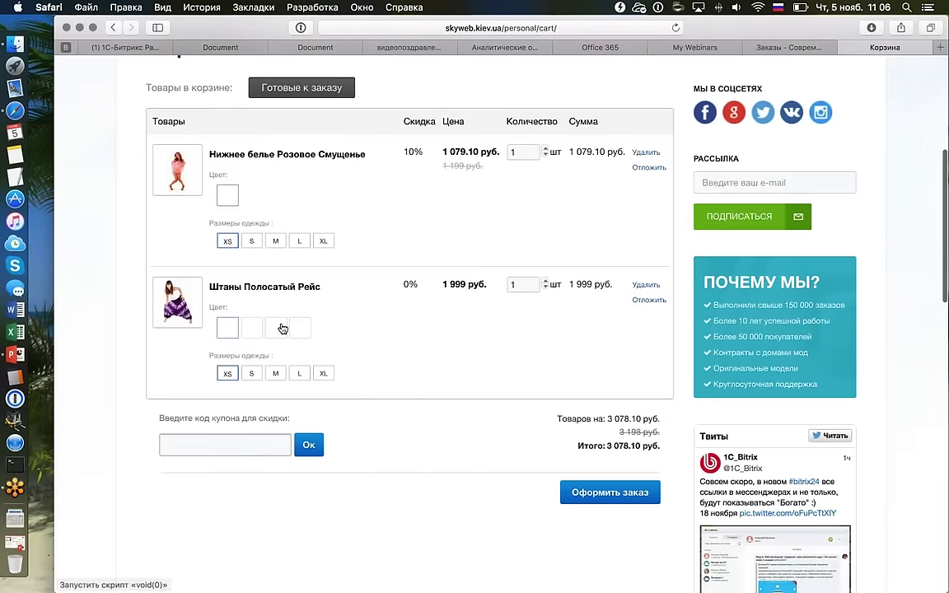
click(622, 479)
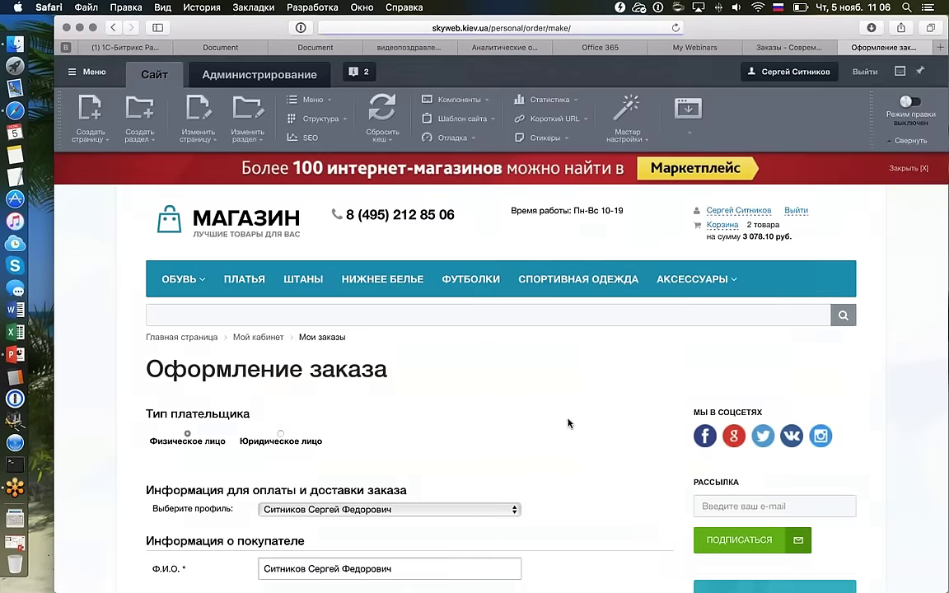
scroll(567, 423, down, 10)
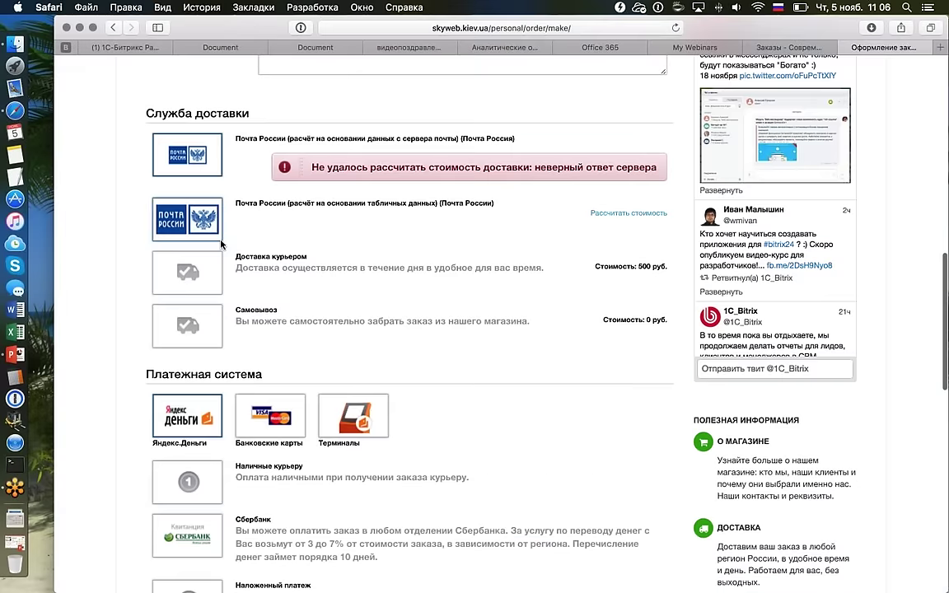
click(198, 215)
scroll(164, 316, down, 5)
scroll(165, 317, down, 8)
Check the striped pants product page, then return to checkout and complete the order.
click(165, 316)
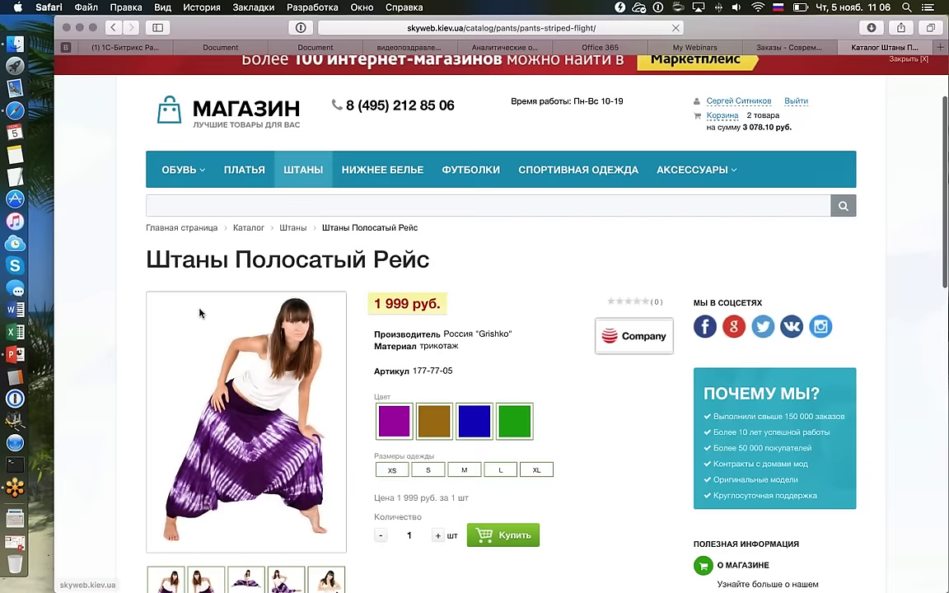
scroll(199, 313, up, 1)
click(200, 312)
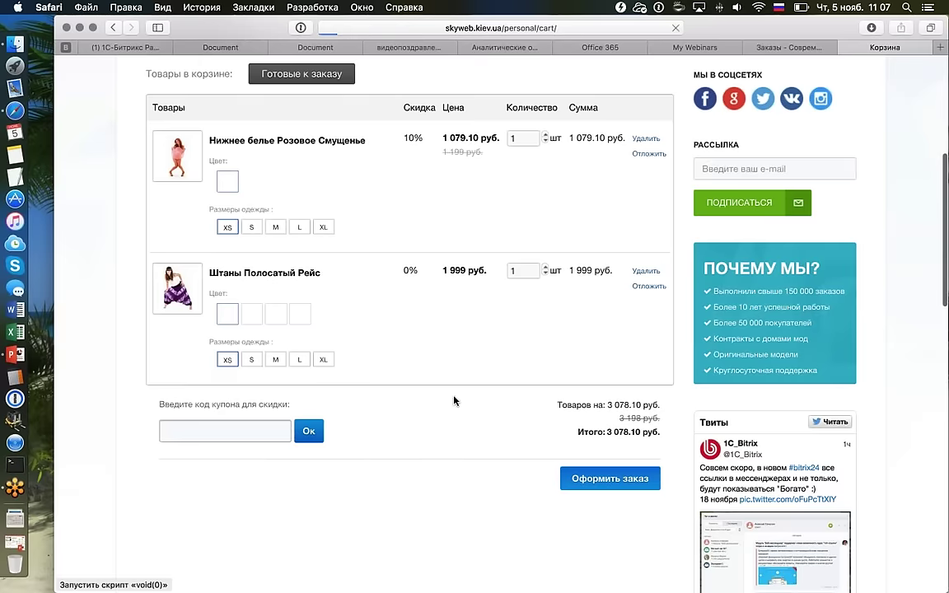
scroll(366, 394, down, 15)
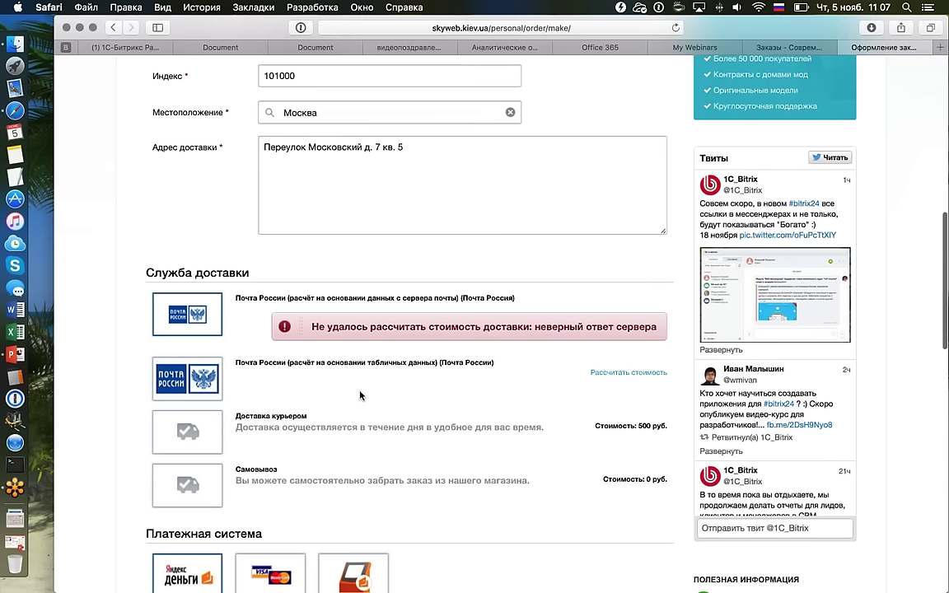
scroll(360, 395, down, 8)
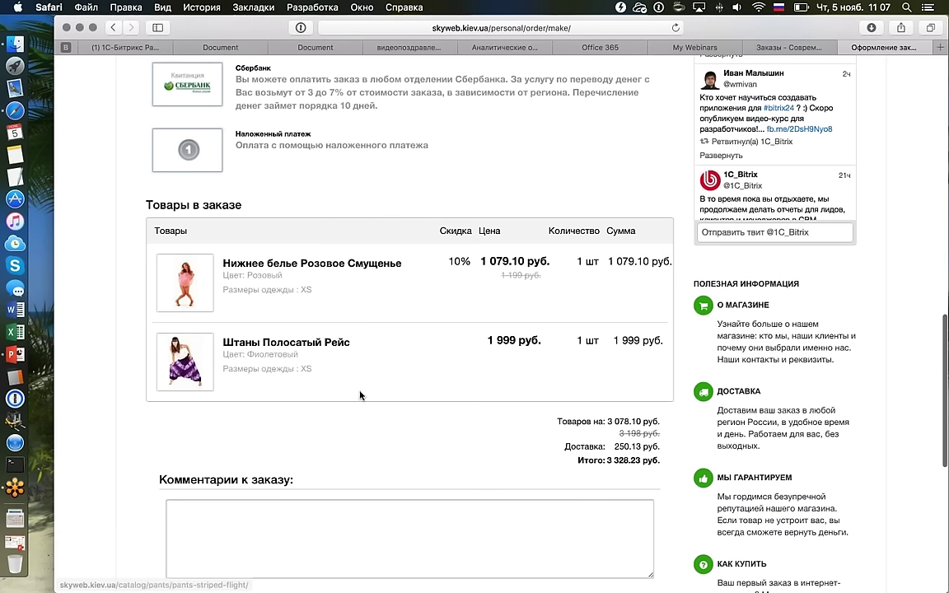
scroll(360, 395, down, 8)
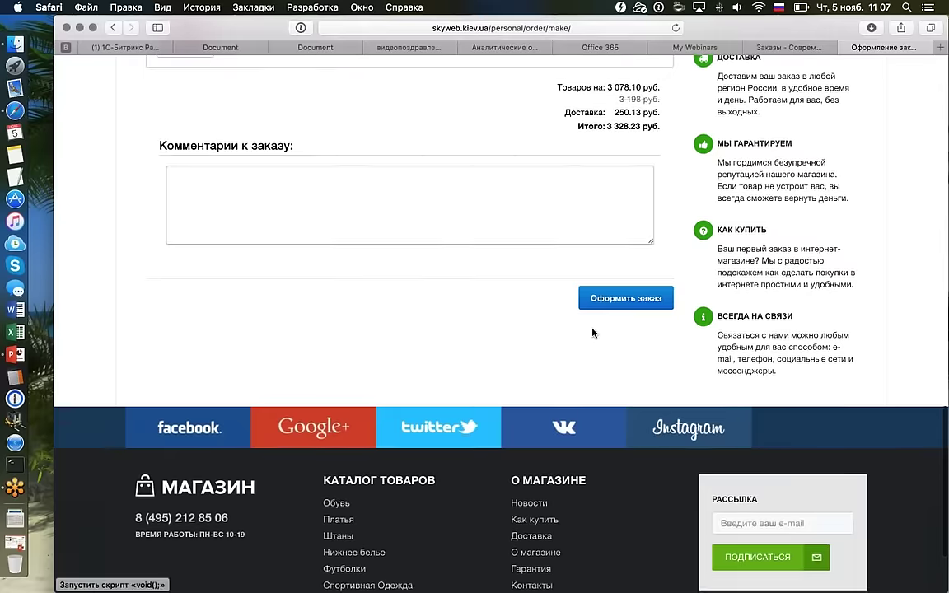
scroll(544, 349, down, 3)
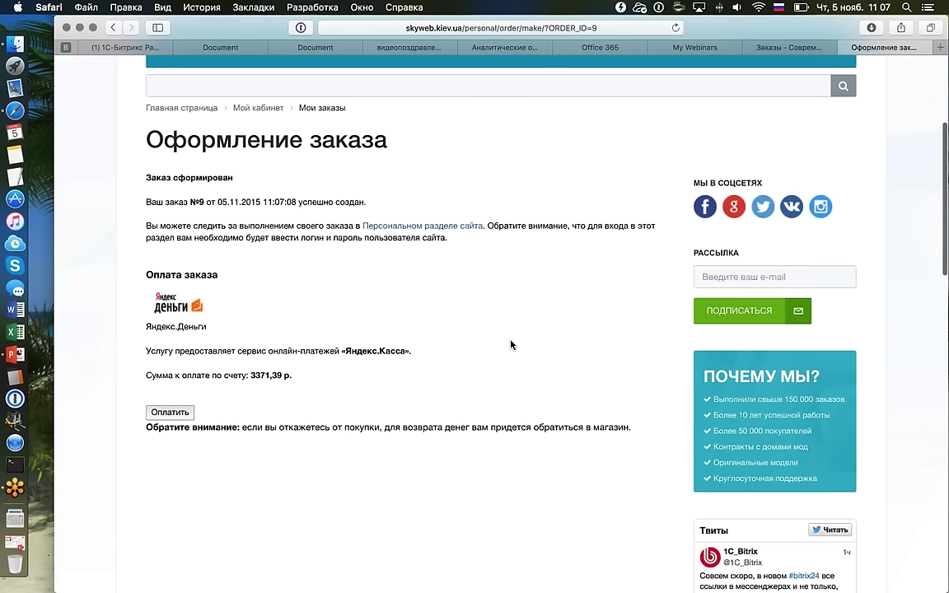
scroll(469, 332, up, 3)
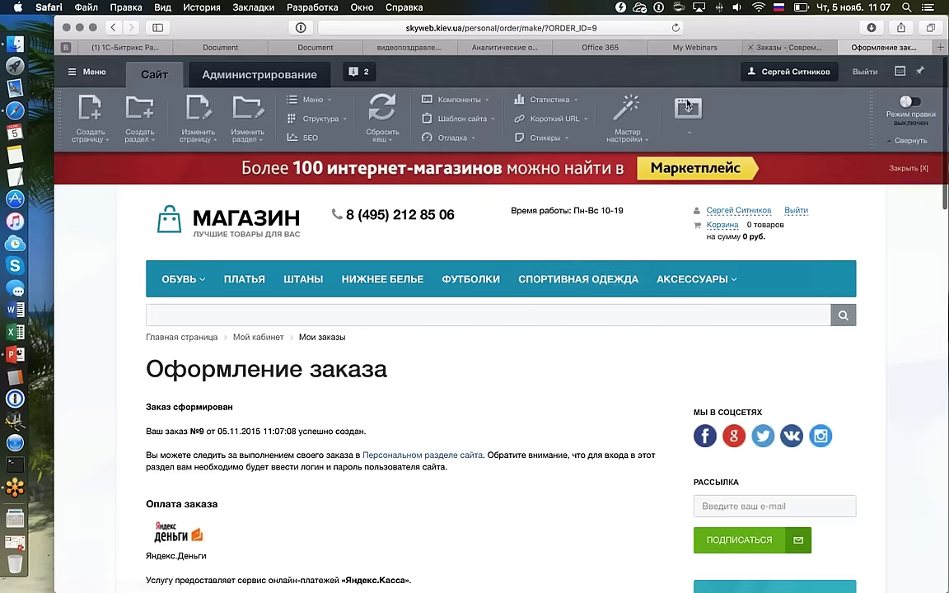
Reload the admin orders list and open the new order №9.
click(786, 47)
key(super+r)
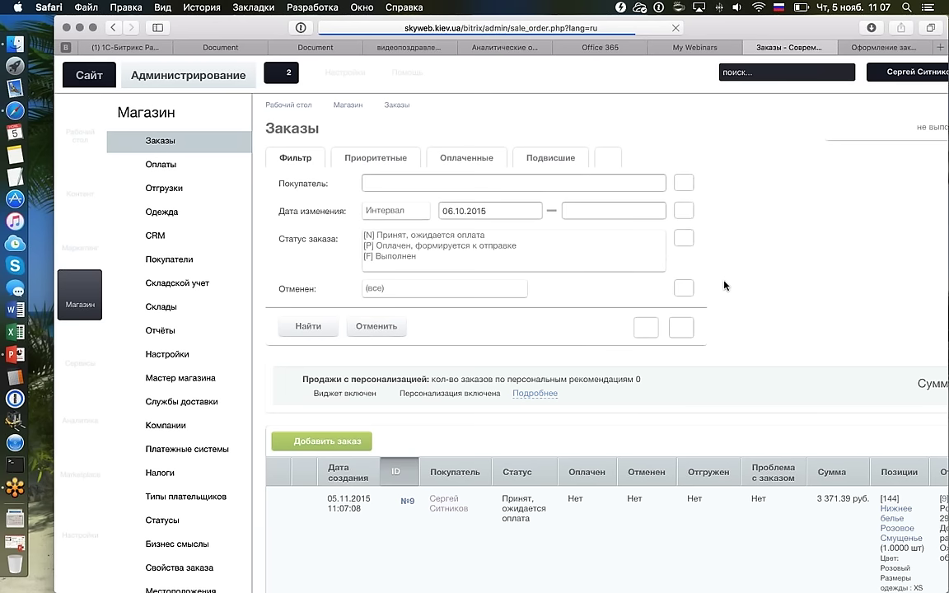
scroll(725, 284, down, 5)
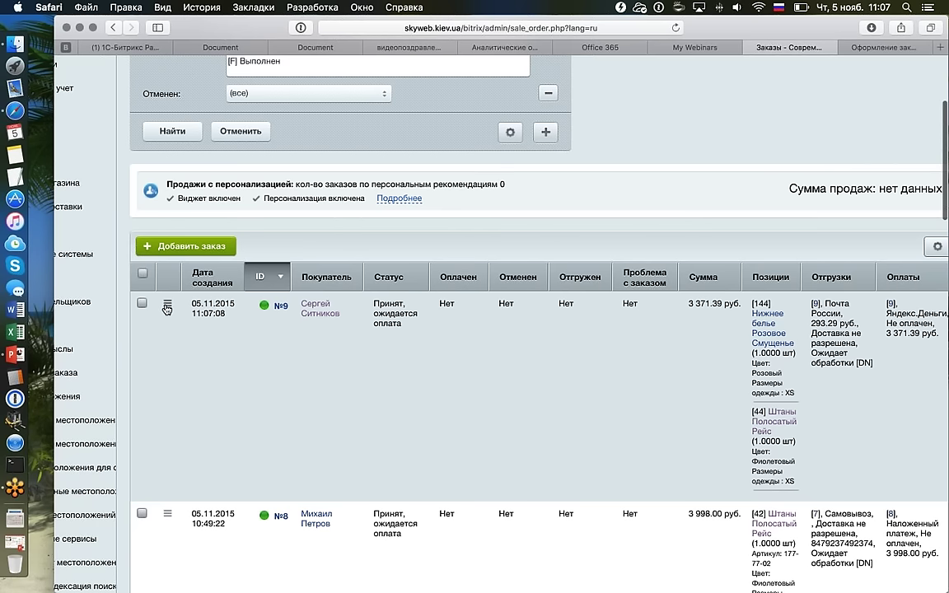
click(280, 306)
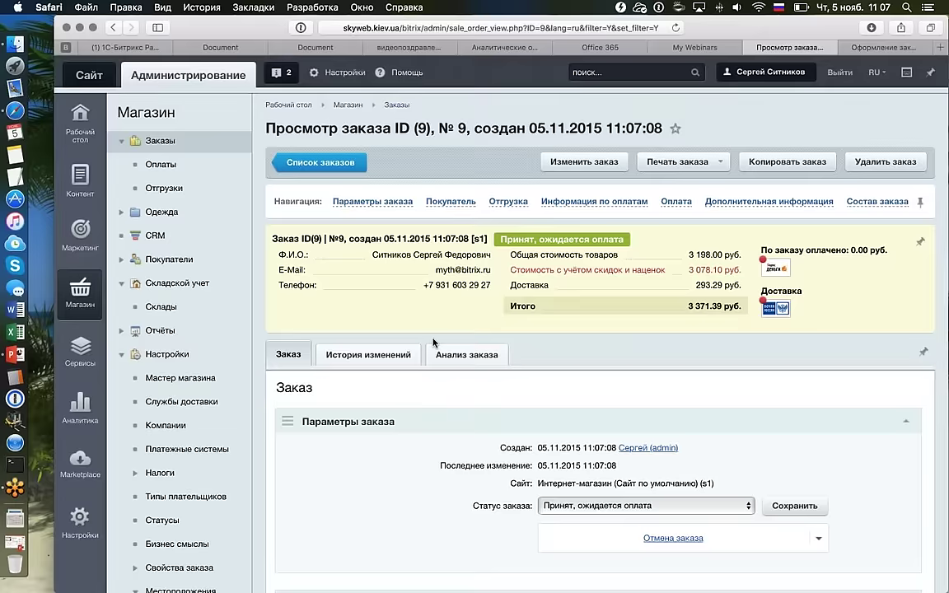
Expand and review order №9's buyer details.
scroll(434, 342, down, 8)
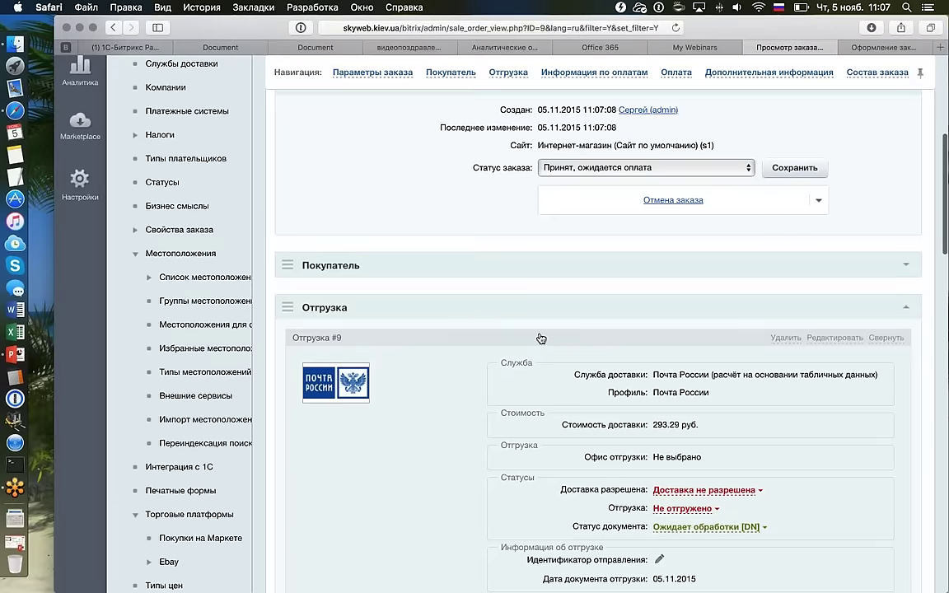
click(905, 269)
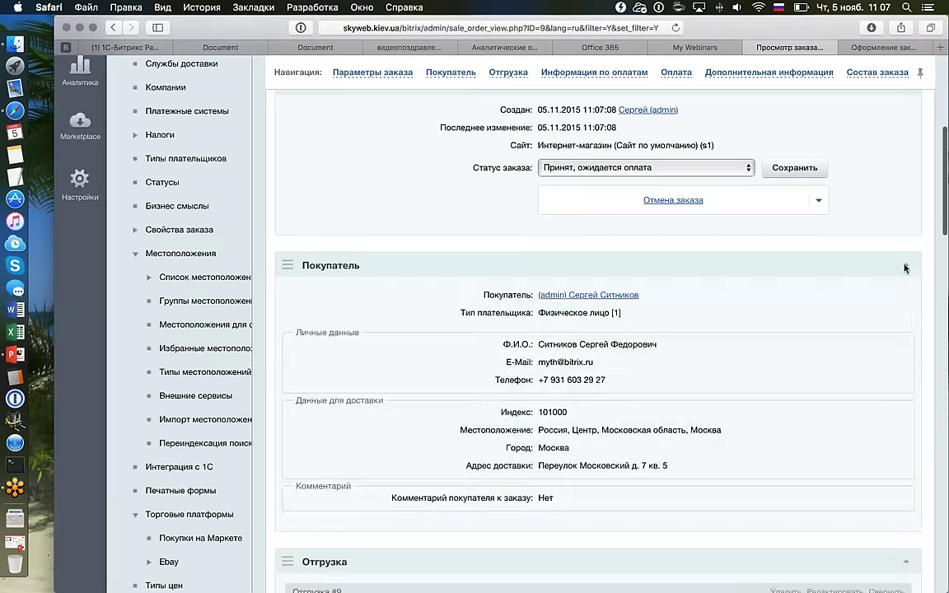
scroll(903, 264, down, 9)
scroll(903, 265, down, 2)
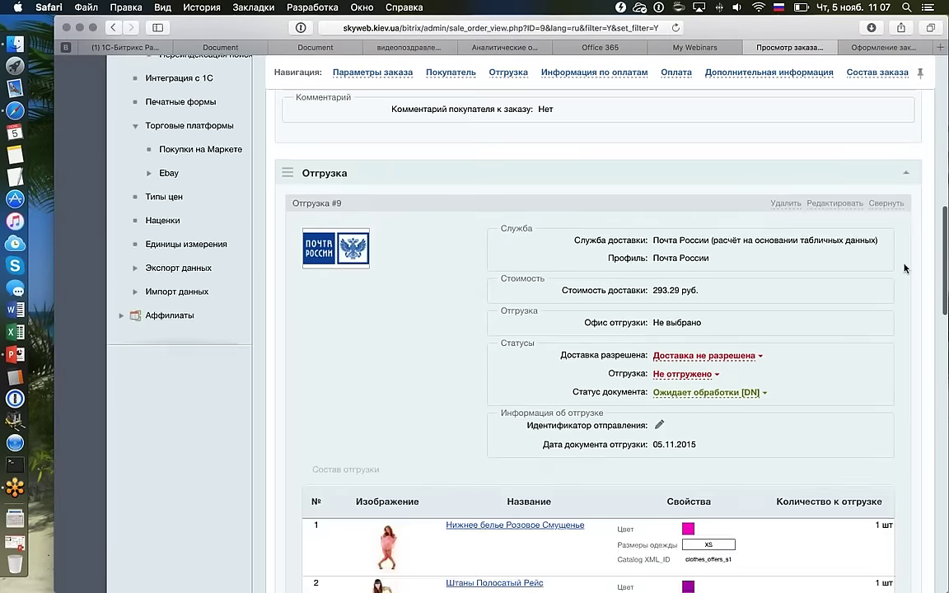
scroll(661, 294, up, 1)
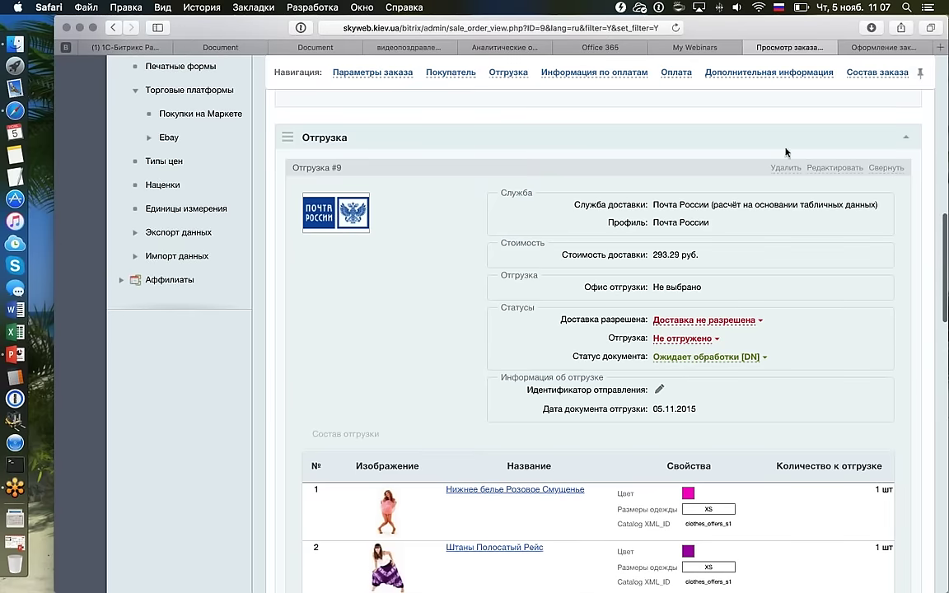
scroll(637, 166, down, 15)
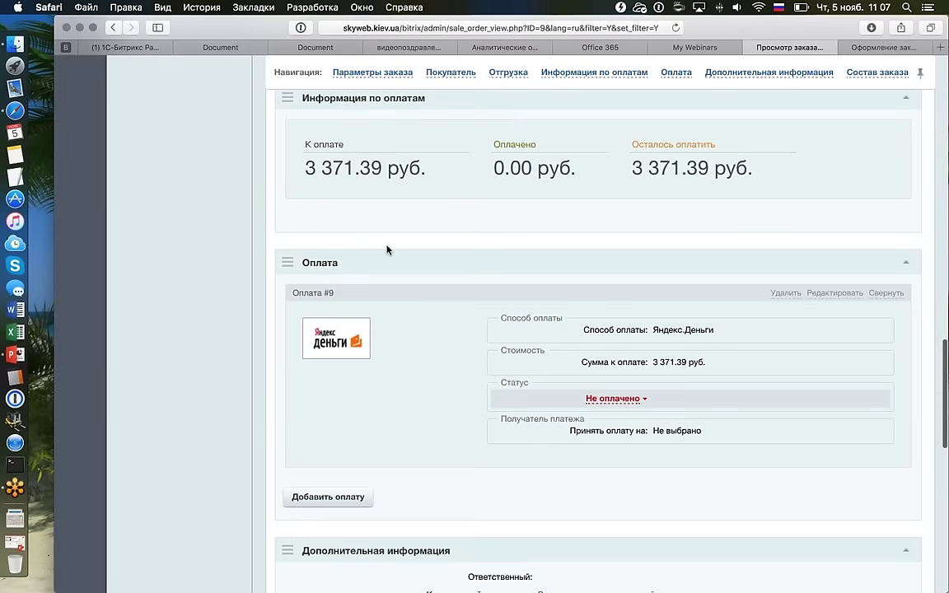
scroll(387, 247, down, 10)
scroll(387, 247, down, 5)
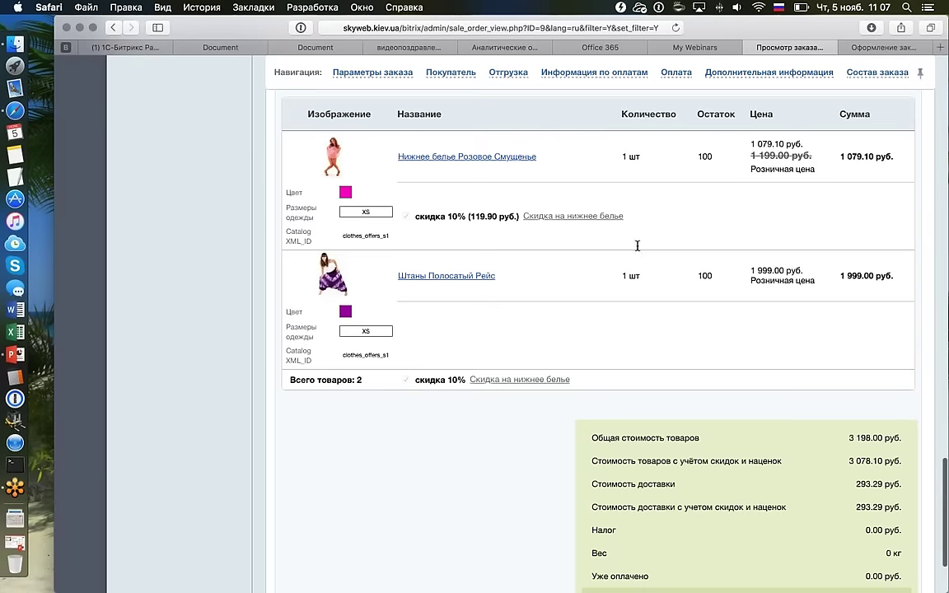
scroll(667, 174, up, 15)
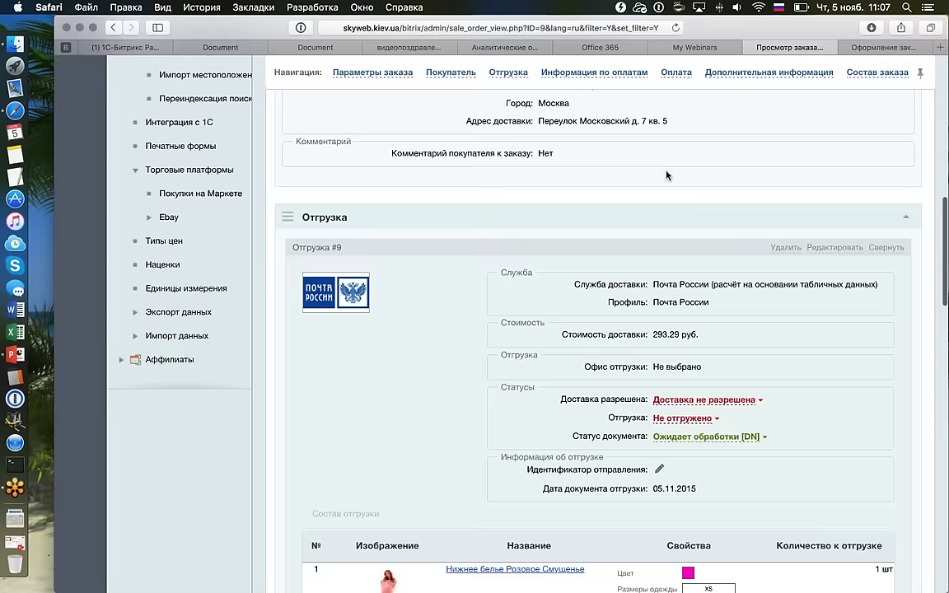
scroll(667, 174, up, 15)
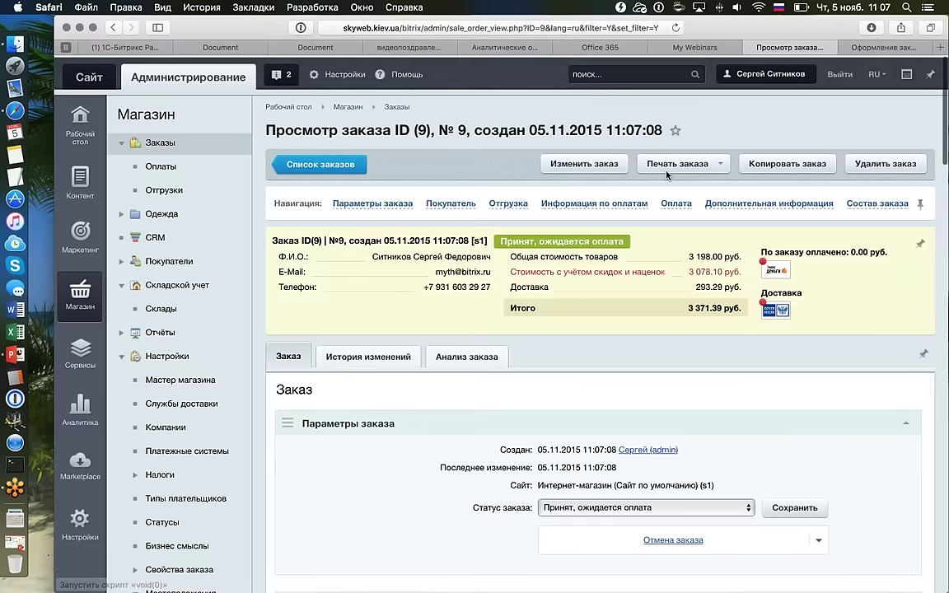
Review the Отгрузка #9 shipment, payment and item totals of order №9.
drag(266, 128, 393, 128)
scroll(393, 128, down, 20)
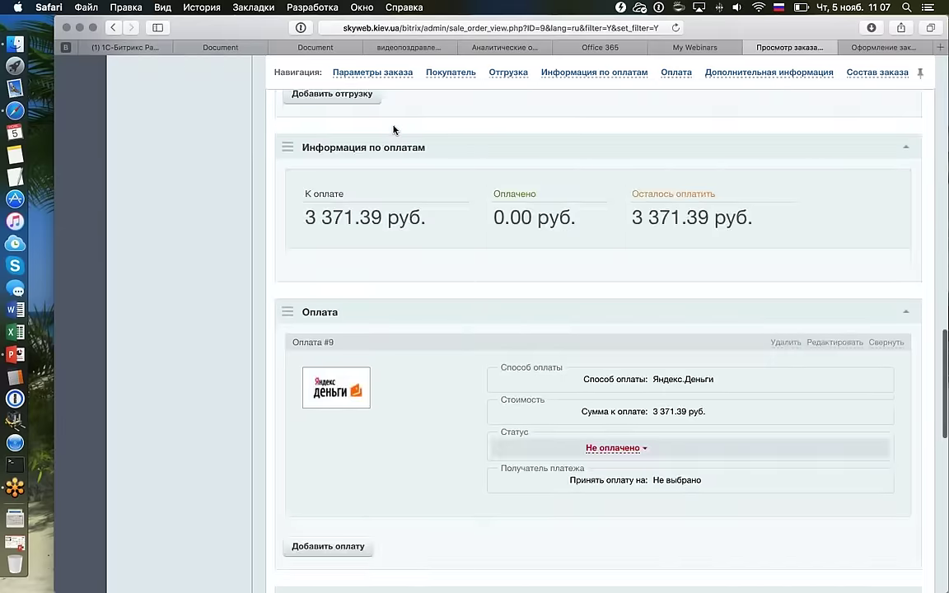
scroll(394, 129, down, 3)
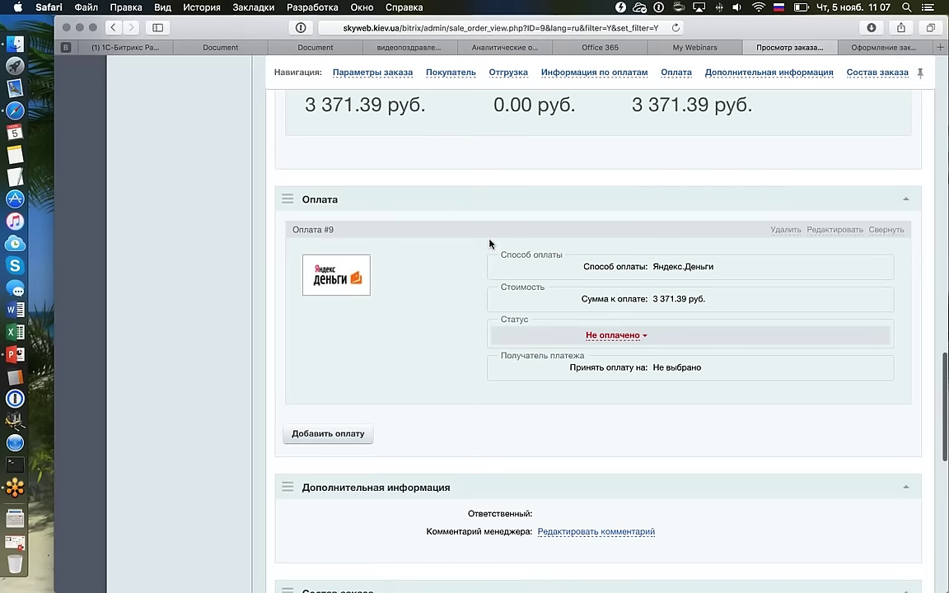
scroll(490, 244, up, 10)
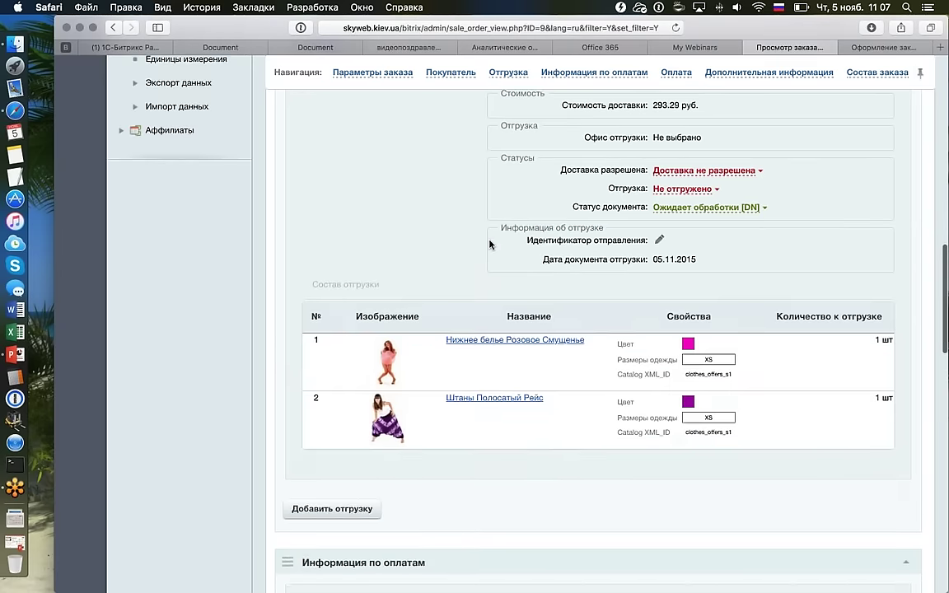
scroll(475, 242, up, 2)
drag(351, 191, 290, 197)
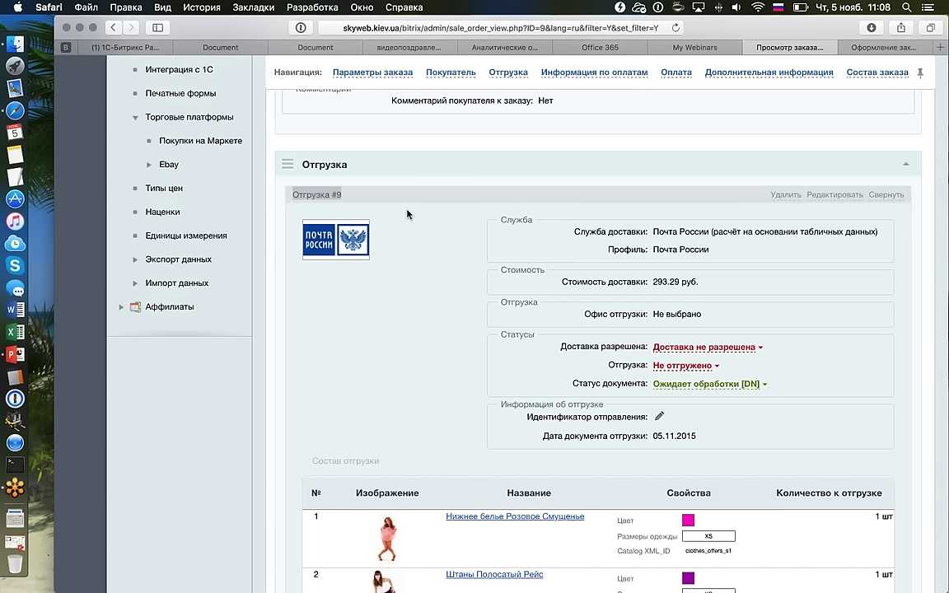
scroll(429, 216, up, 5)
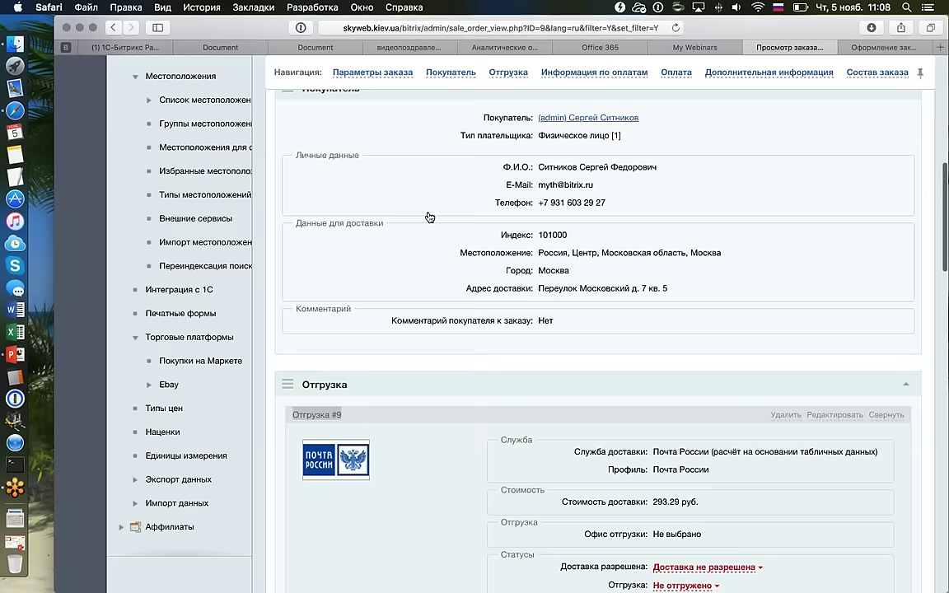
scroll(428, 217, up, 5)
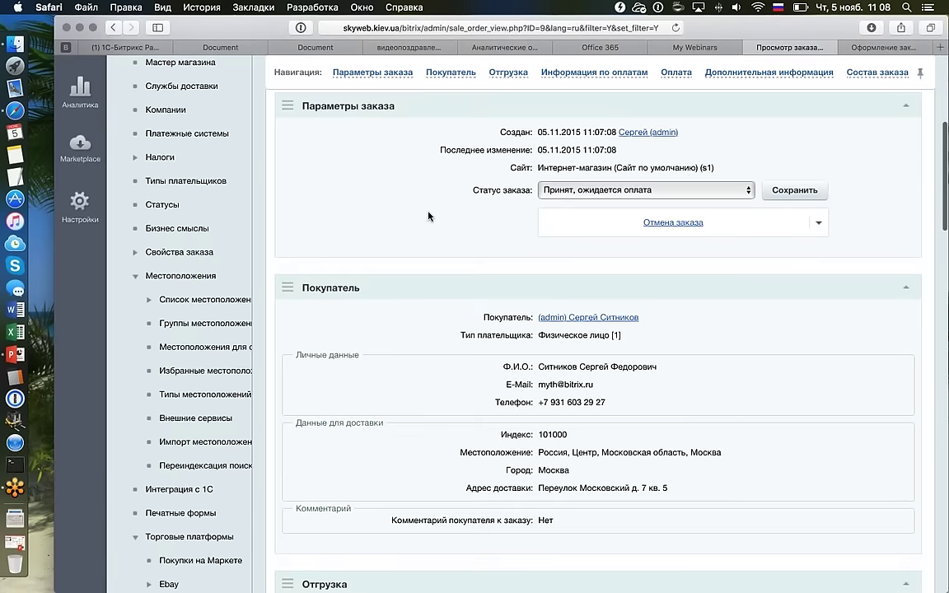
scroll(429, 217, up, 2)
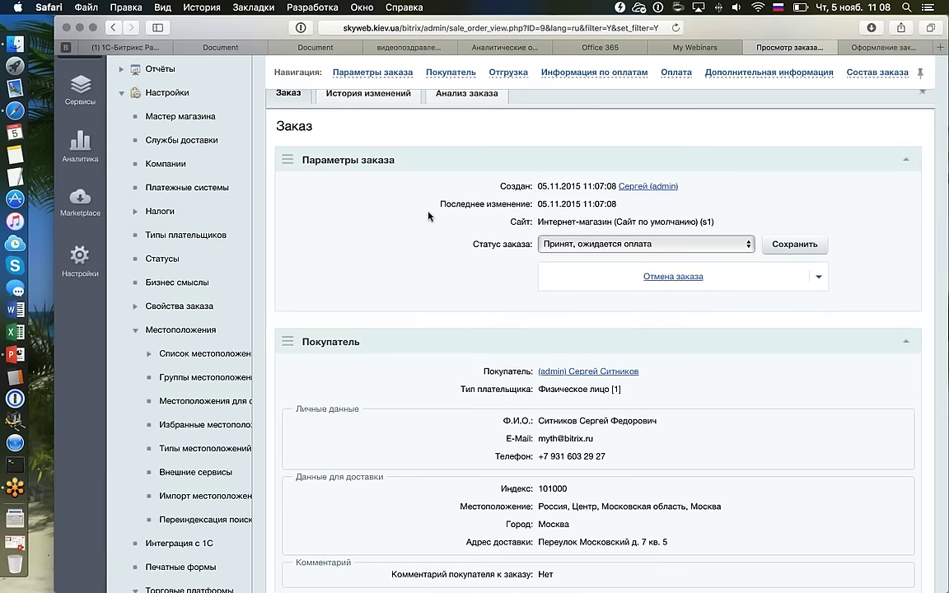
scroll(453, 229, down, 9)
scroll(453, 229, down, 5)
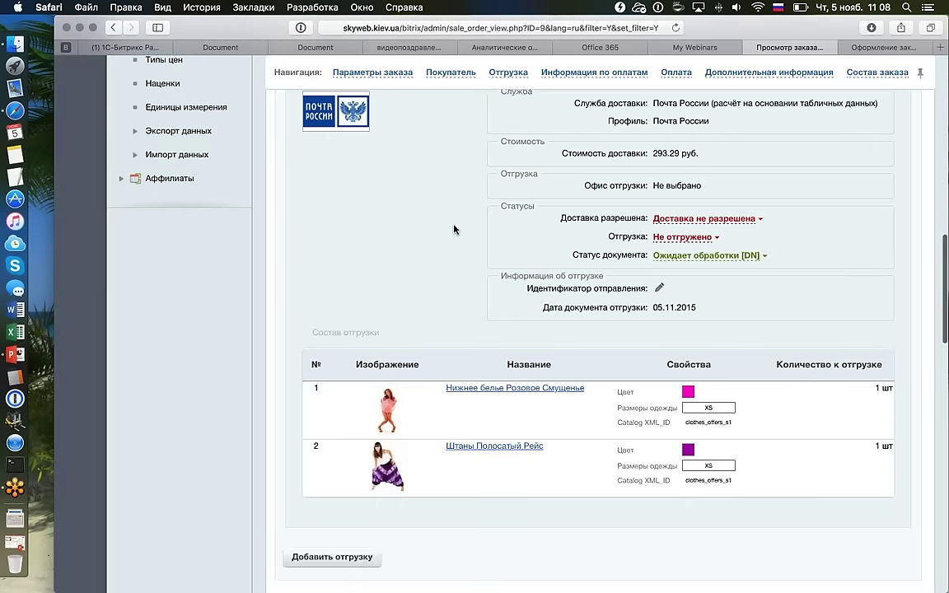
scroll(452, 228, up, 2)
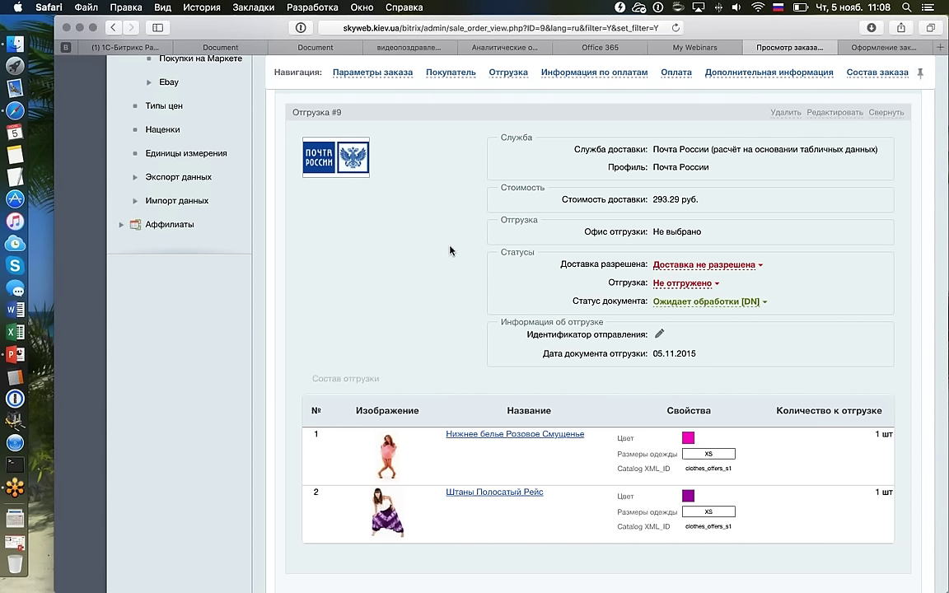
scroll(452, 251, down, 2)
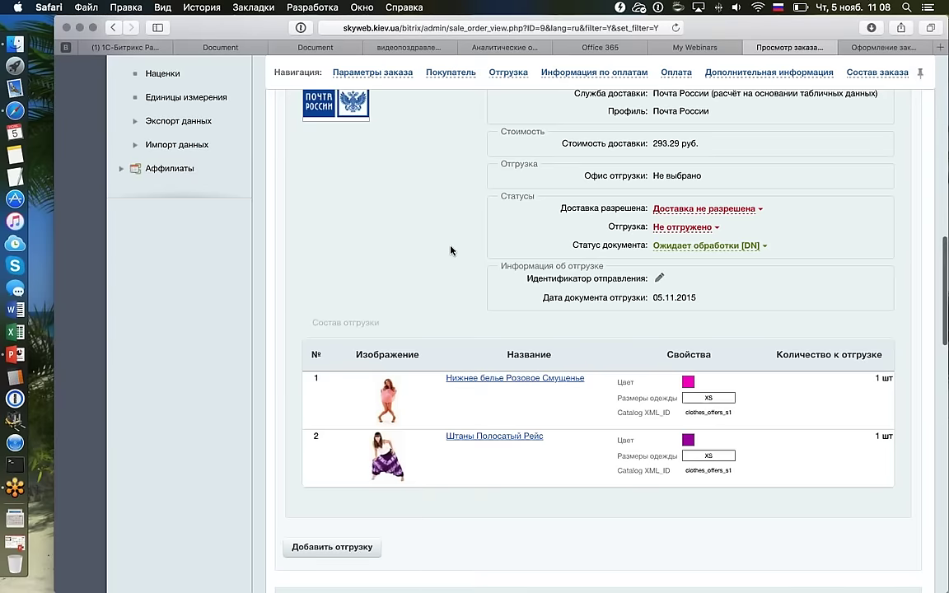
scroll(451, 251, down, 10)
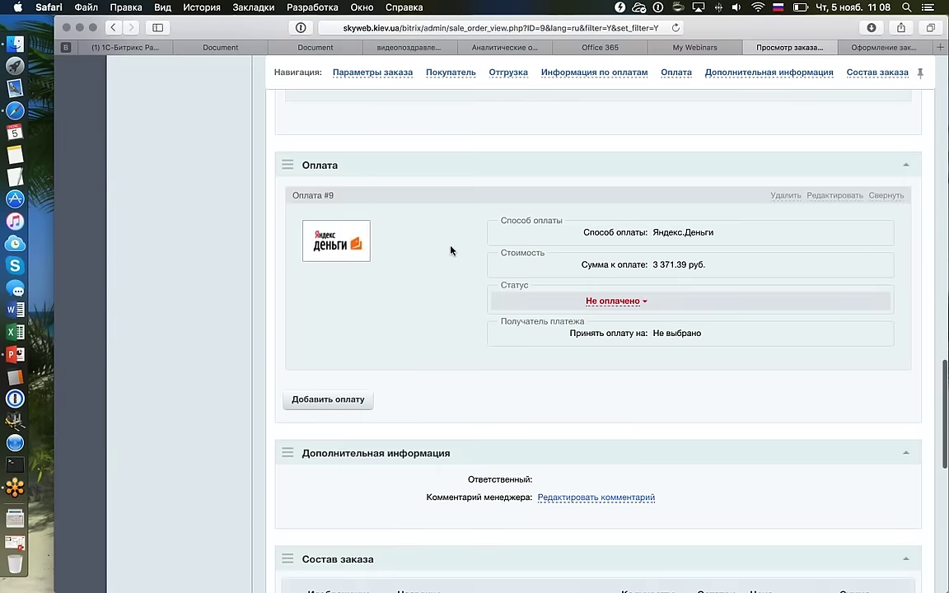
scroll(452, 250, down, 7)
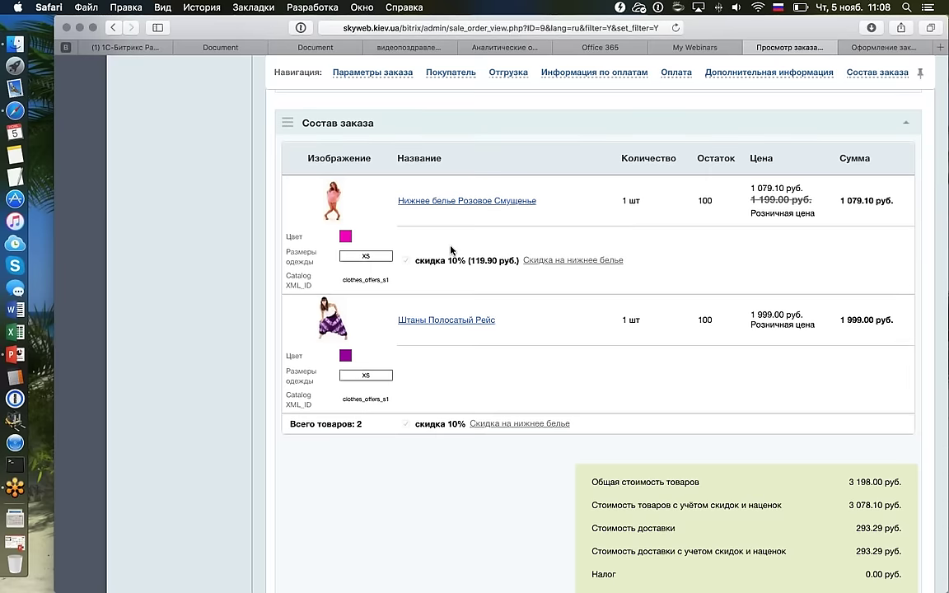
scroll(451, 250, up, 8)
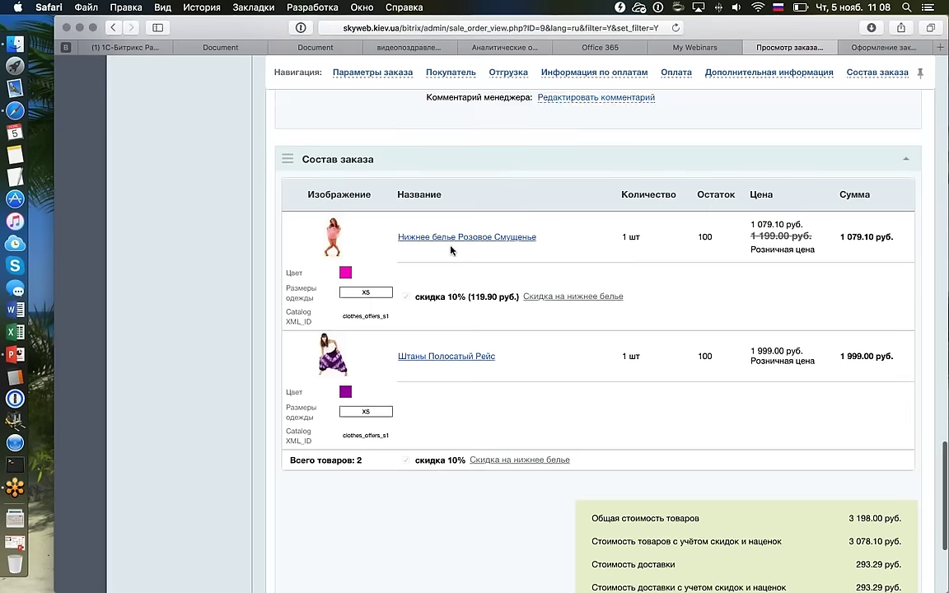
scroll(478, 296, up, 15)
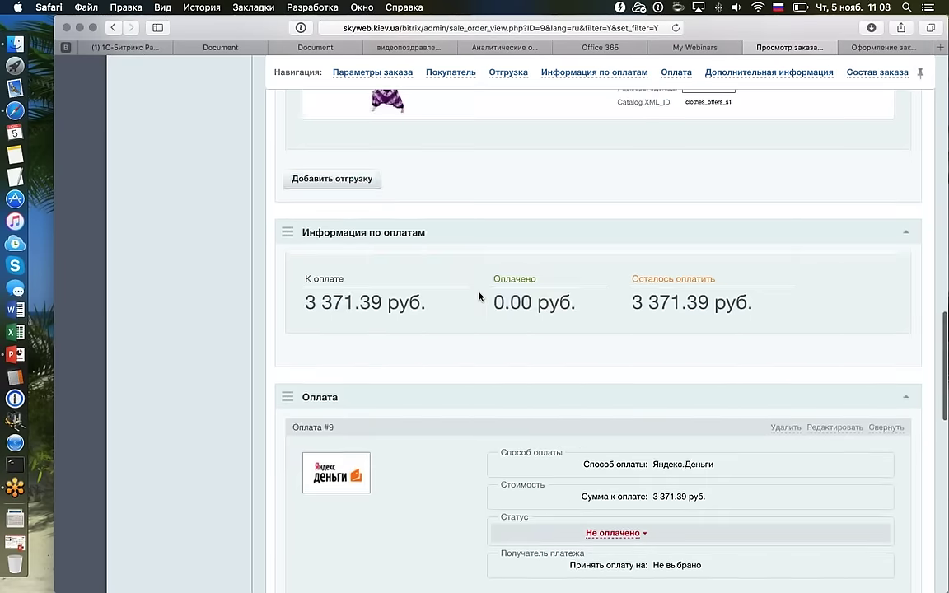
scroll(478, 292, up, 10)
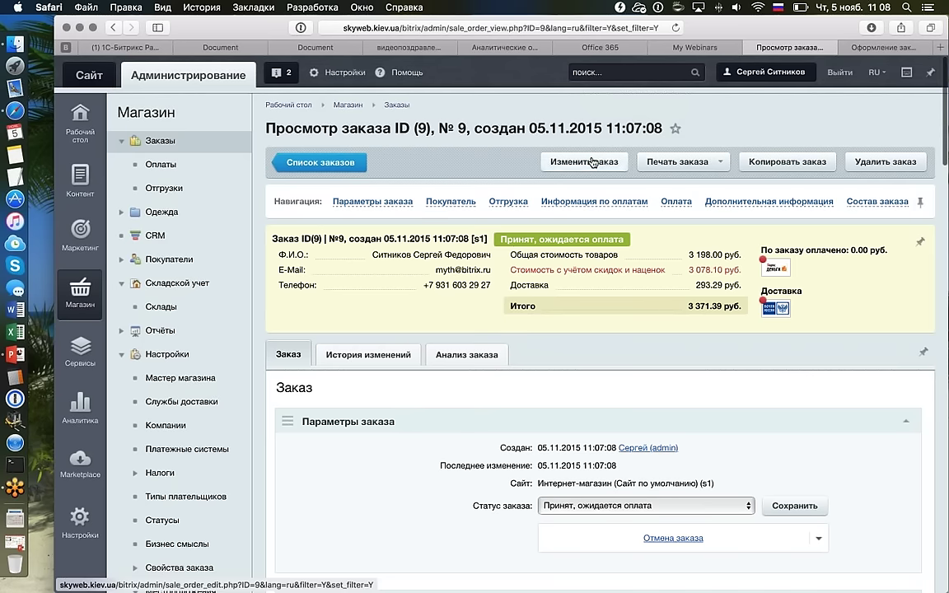
Open order #9 for editing and scroll down to its product list.
click(591, 161)
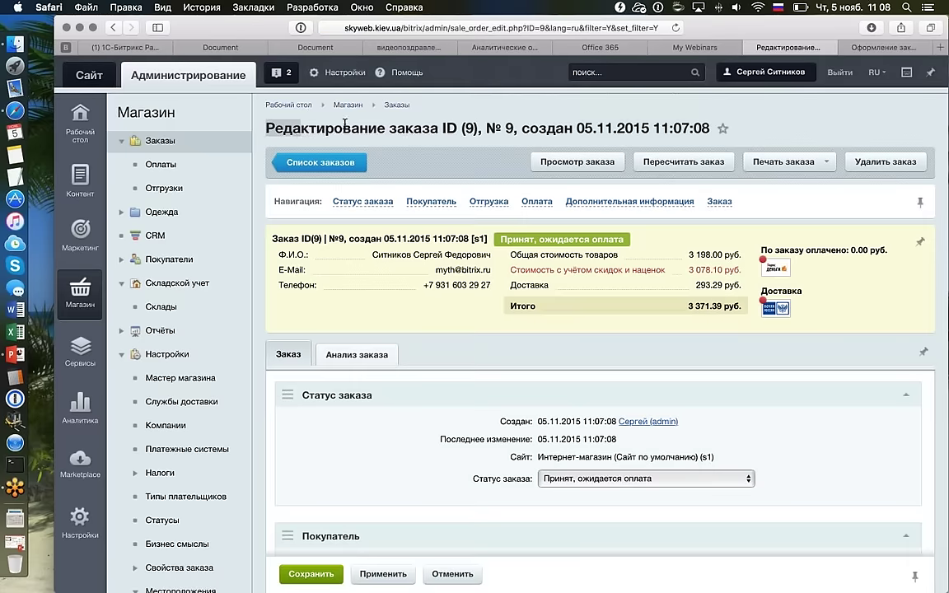
drag(267, 128, 435, 124)
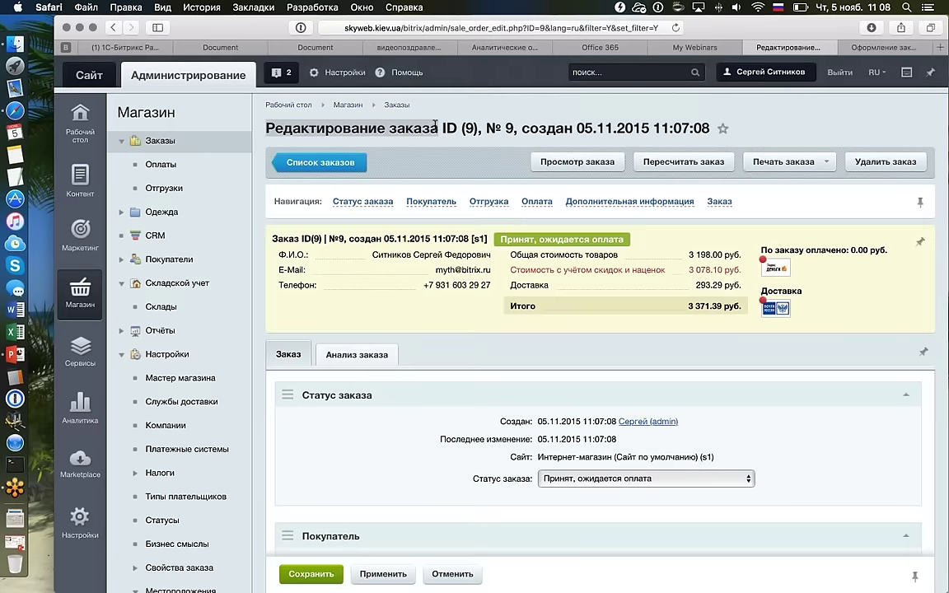
scroll(435, 125, down, 10)
scroll(434, 129, down, 10)
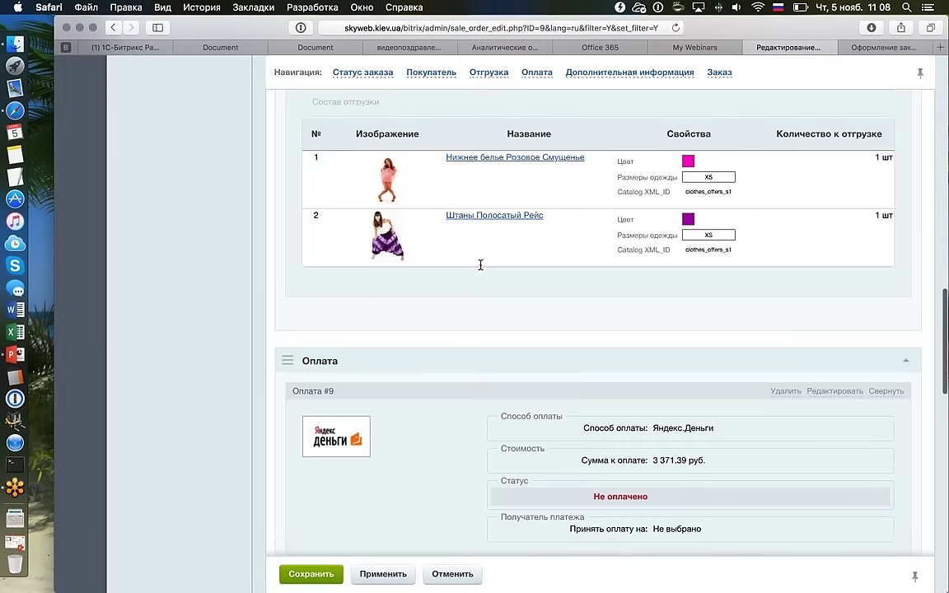
scroll(755, 216, down, 5)
scroll(750, 222, up, 5)
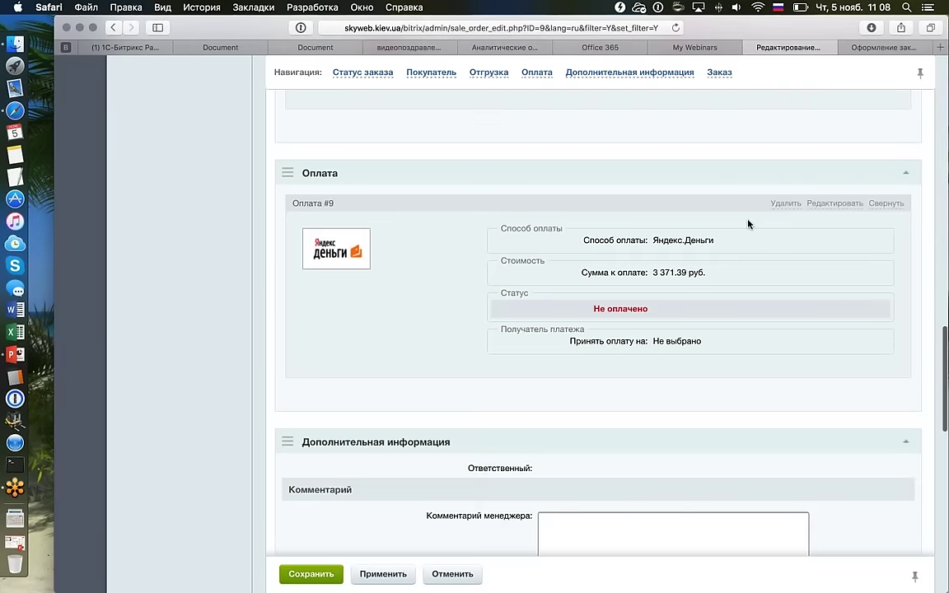
scroll(749, 222, down, 5)
scroll(748, 221, down, 5)
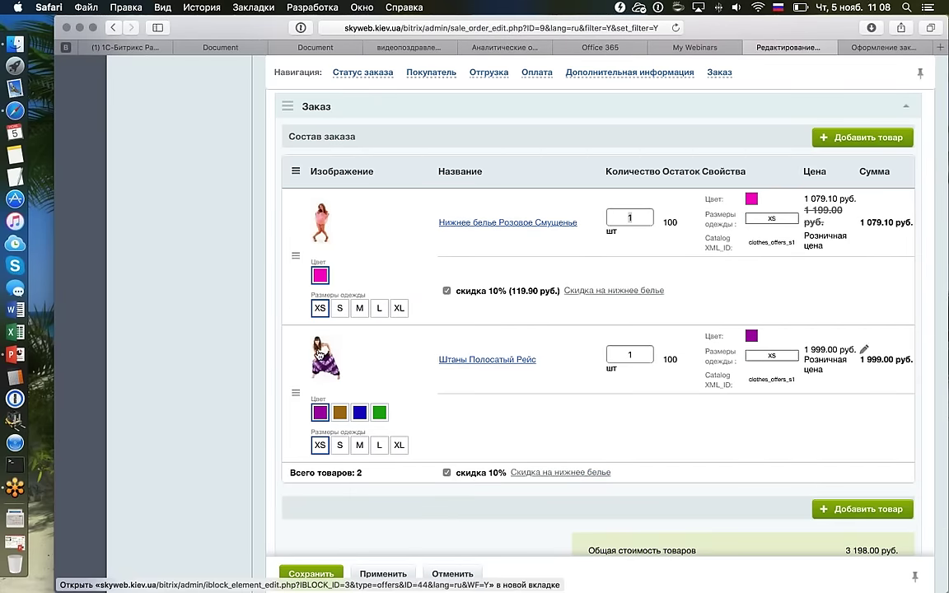
Switch the striped pants to green, size XL, and the pink underwear to size XL.
click(379, 412)
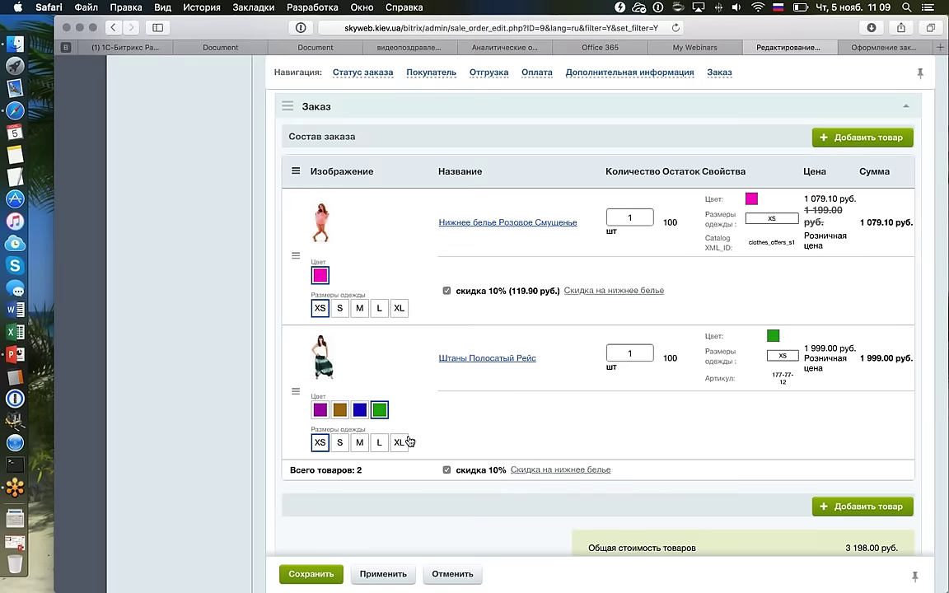
click(399, 442)
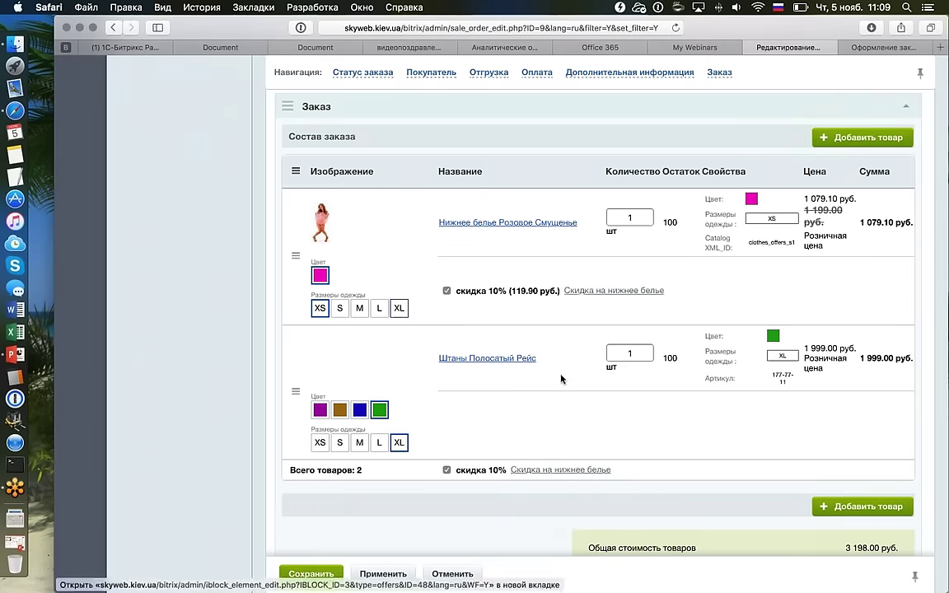
click(399, 308)
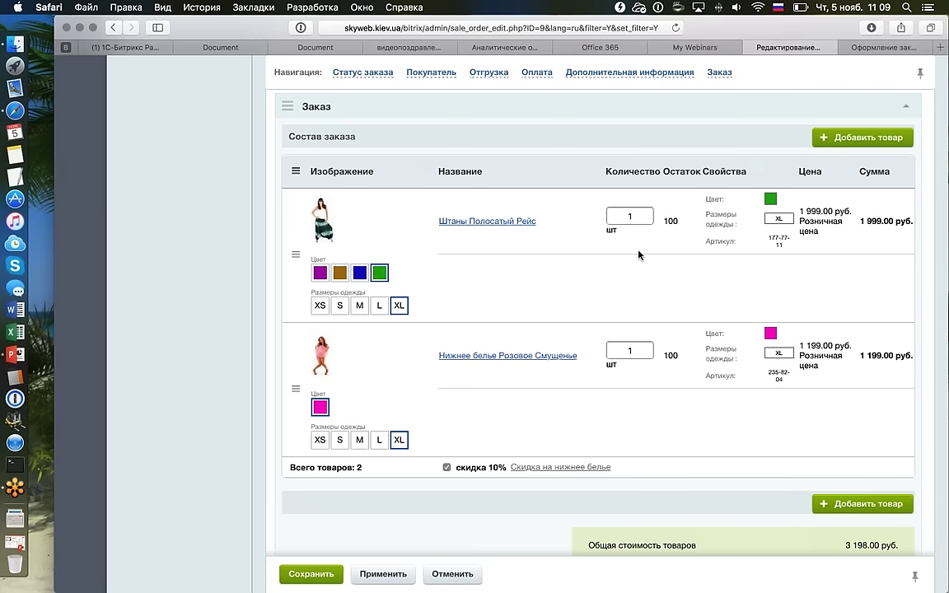
Set the Розовое Смущенье quantity to 2 so its sum recalculates to 2 398.00 руб.
double_click(630, 351)
text(2)
scroll(614, 311, down, 1)
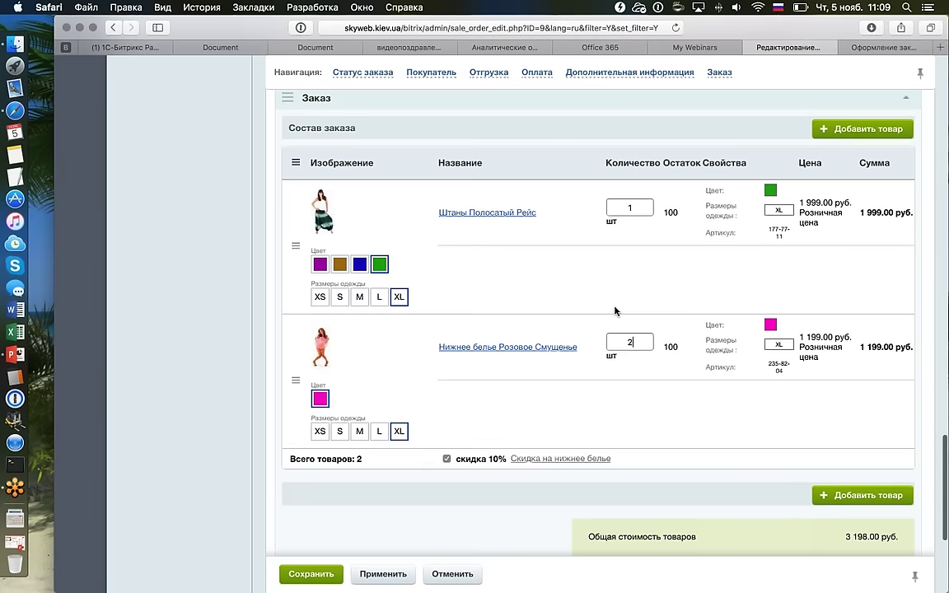
click(669, 372)
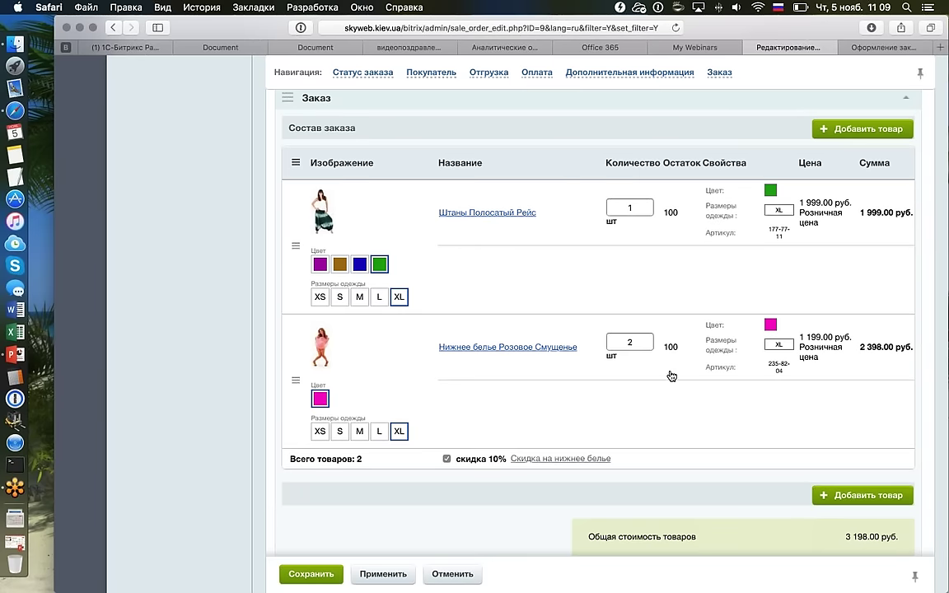
scroll(625, 416, down, 5)
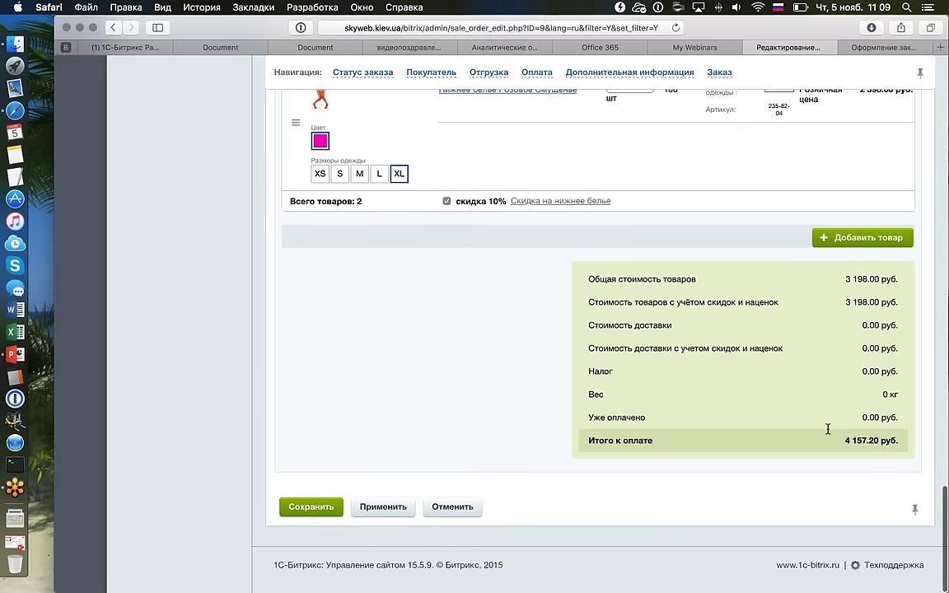
scroll(741, 388, up, 5)
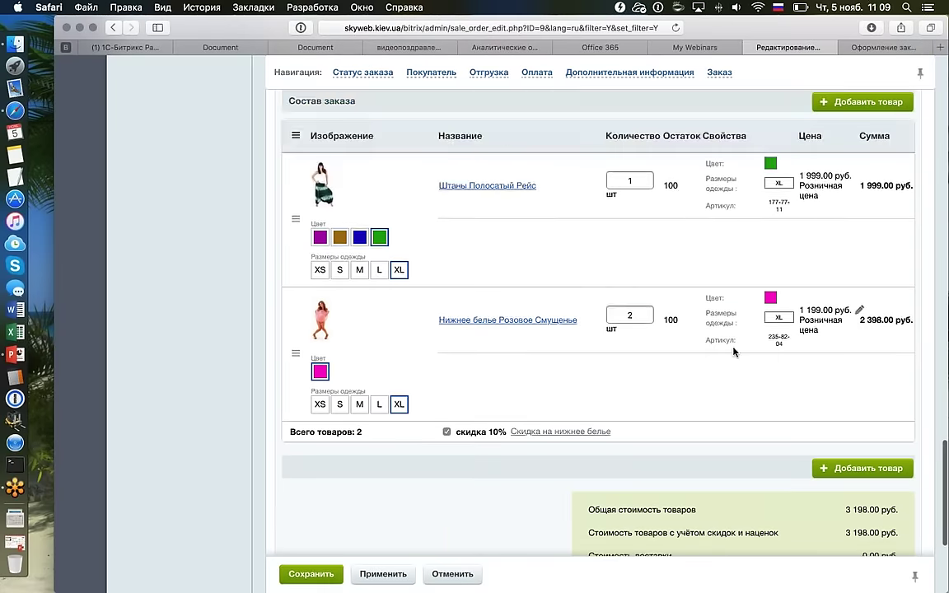
scroll(658, 312, down, 2)
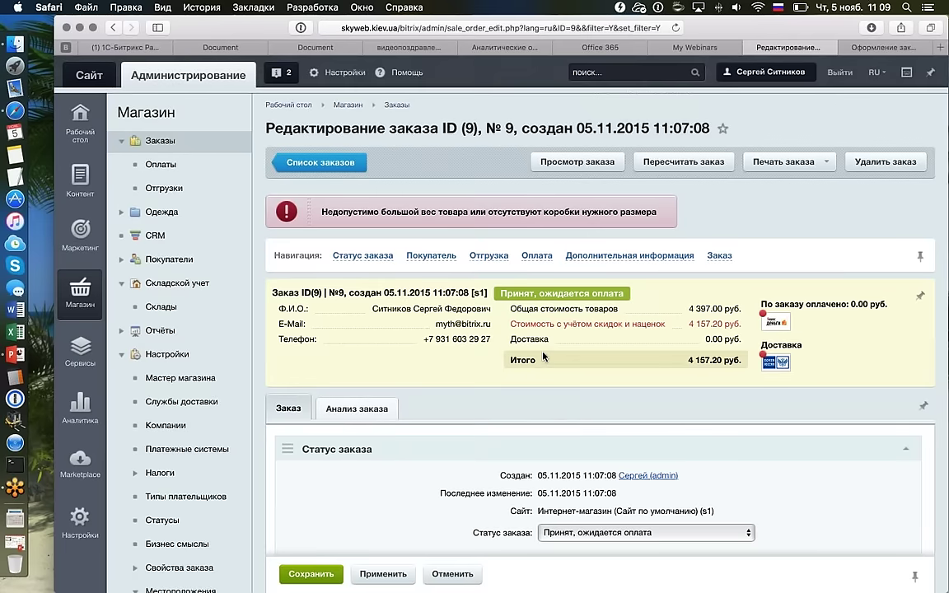
Review the shipment and payment blocks and highlight the 'Отгрузка пуста' empty-shipment notice.
scroll(642, 247, down, 1)
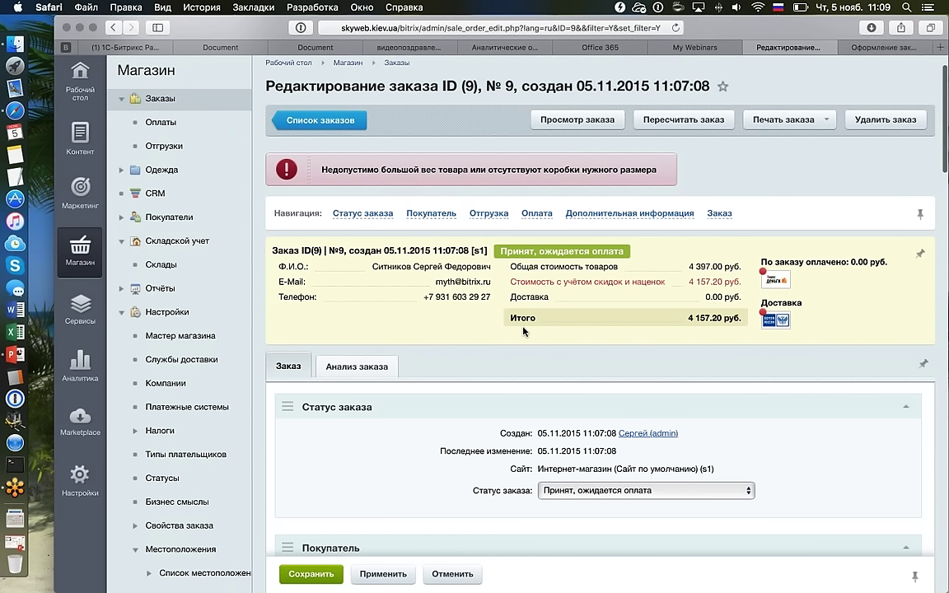
scroll(697, 183, down, 3)
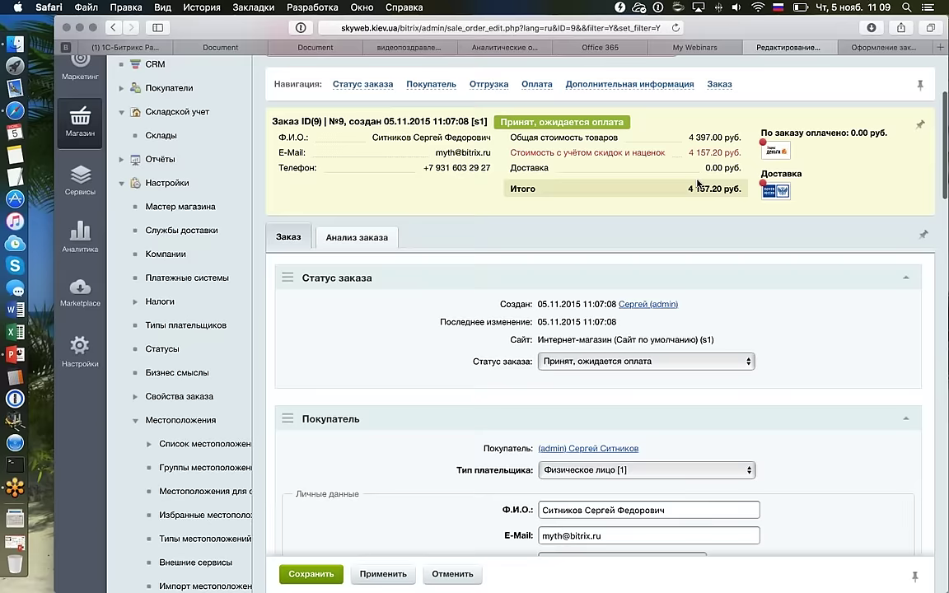
scroll(696, 183, up, 1)
scroll(697, 183, down, 1)
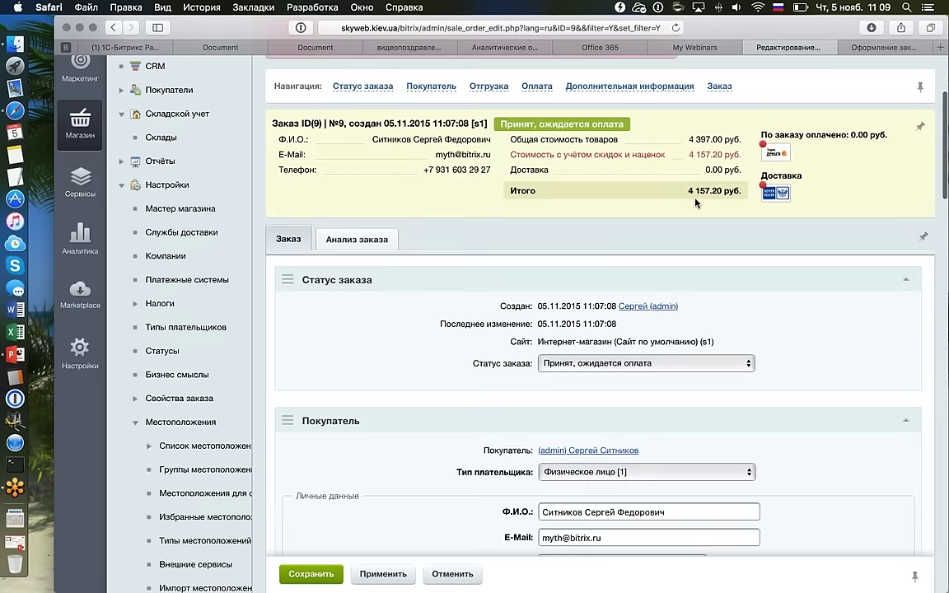
scroll(696, 202, down, 15)
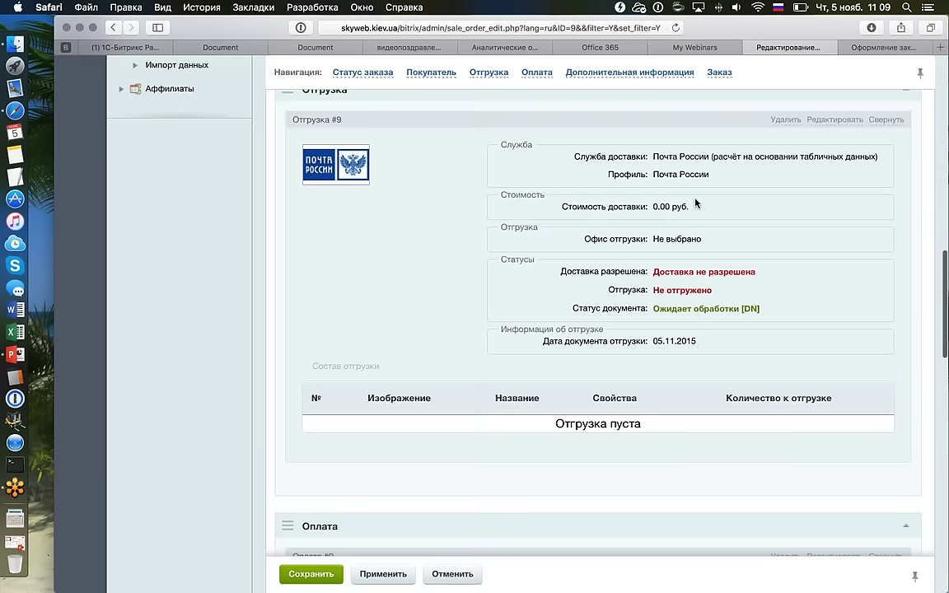
scroll(695, 203, up, 1)
scroll(625, 177, down, 2)
scroll(317, 122, up, 2)
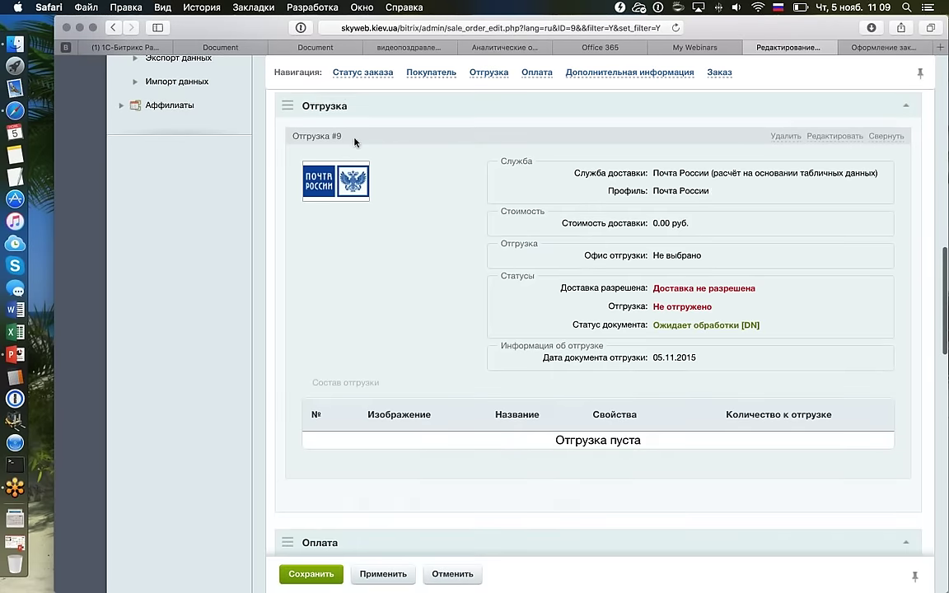
scroll(345, 104, up, 1)
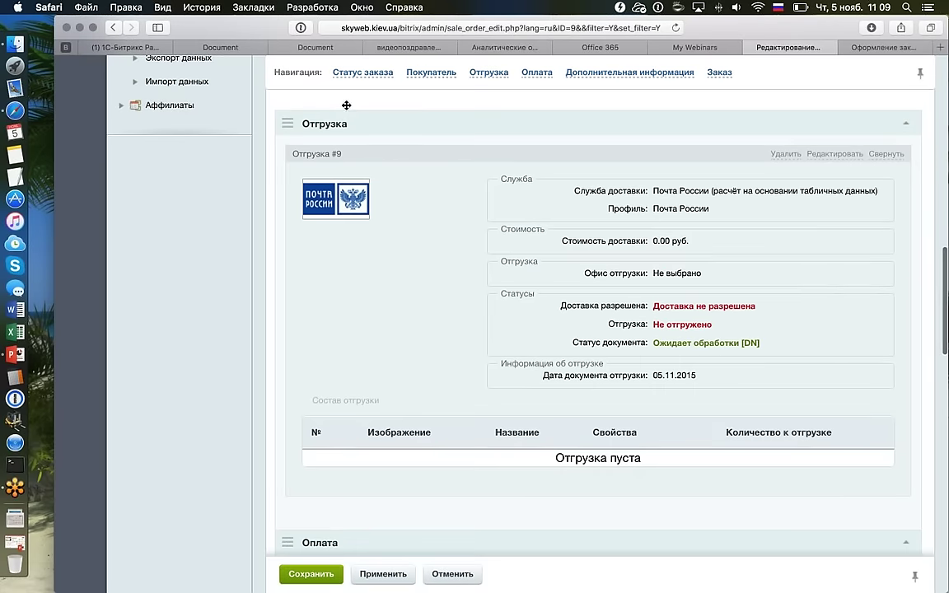
scroll(540, 231, down, 1)
scroll(541, 231, down, 5)
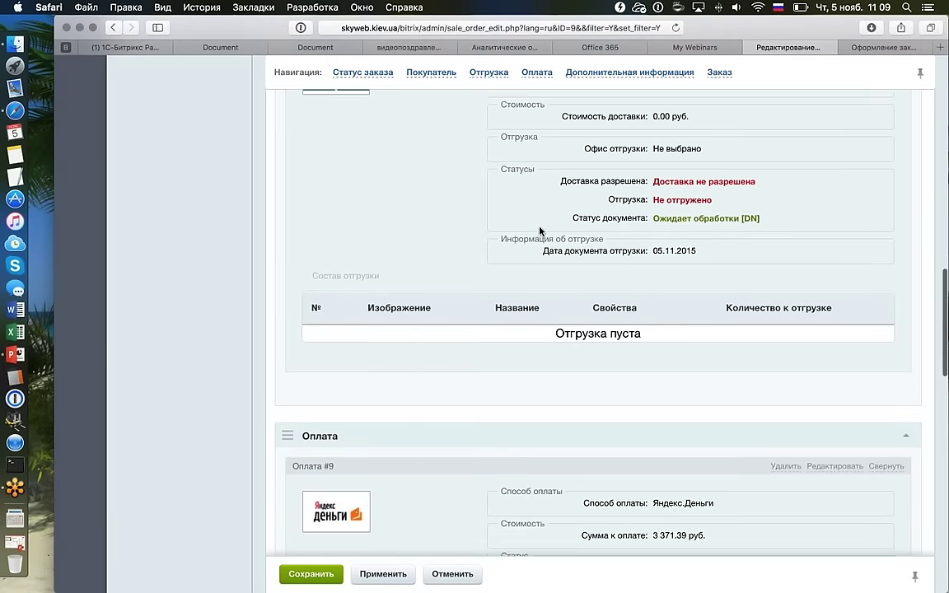
drag(551, 324, 664, 330)
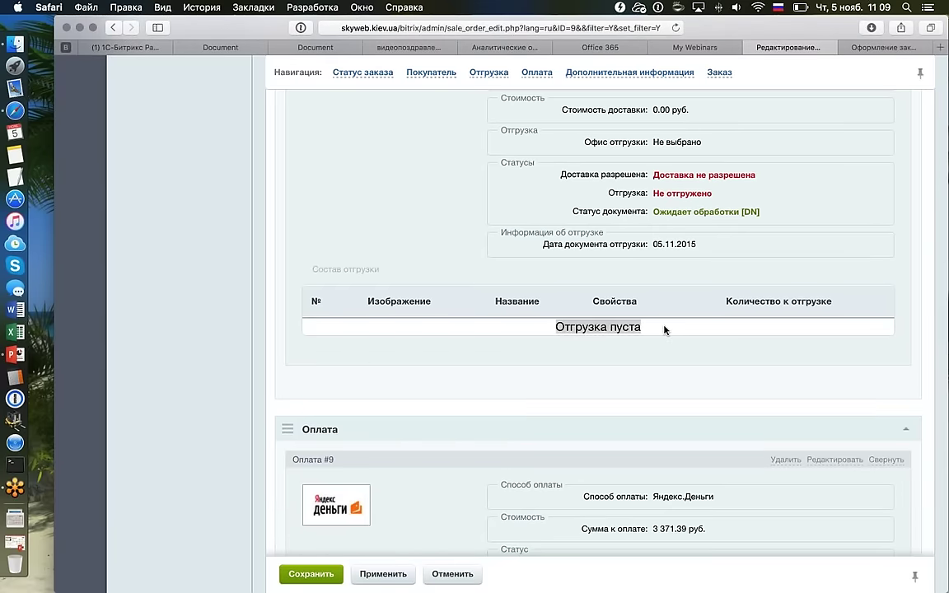
Leave order №9's edit form and return to Список заказов.
scroll(665, 329, down, 5)
scroll(665, 329, up, 3)
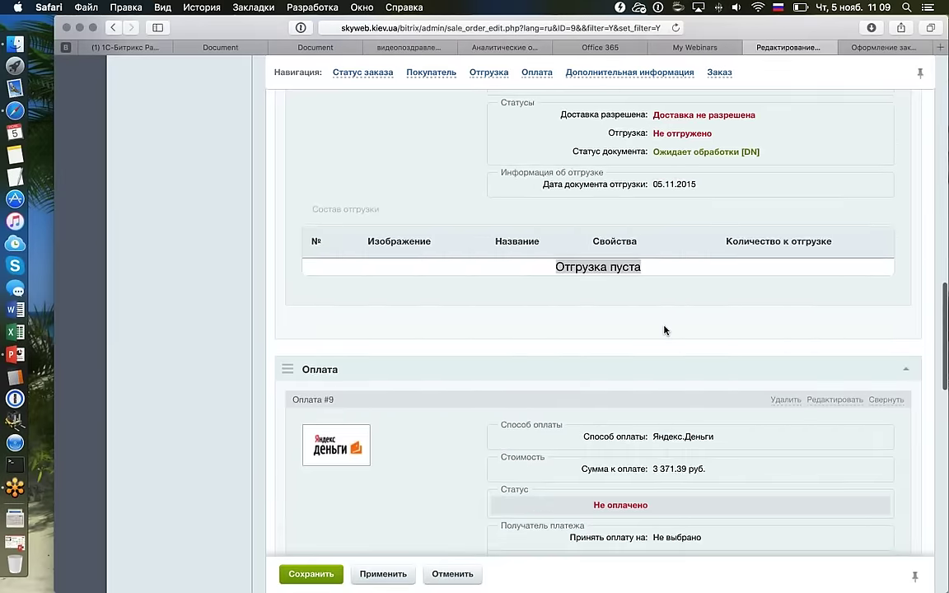
scroll(664, 329, up, 10)
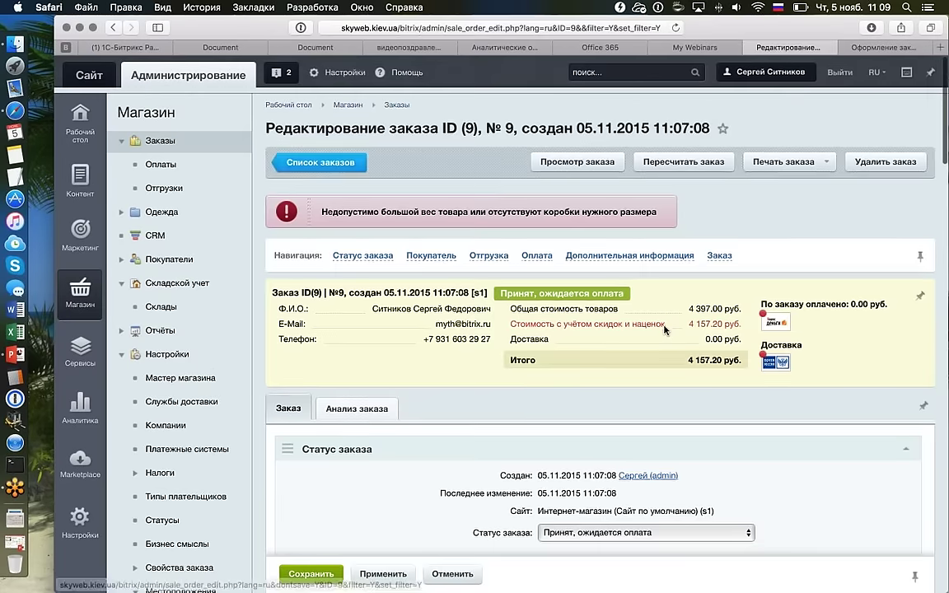
key(super+bracketleft)
scroll(494, 381, down, 3)
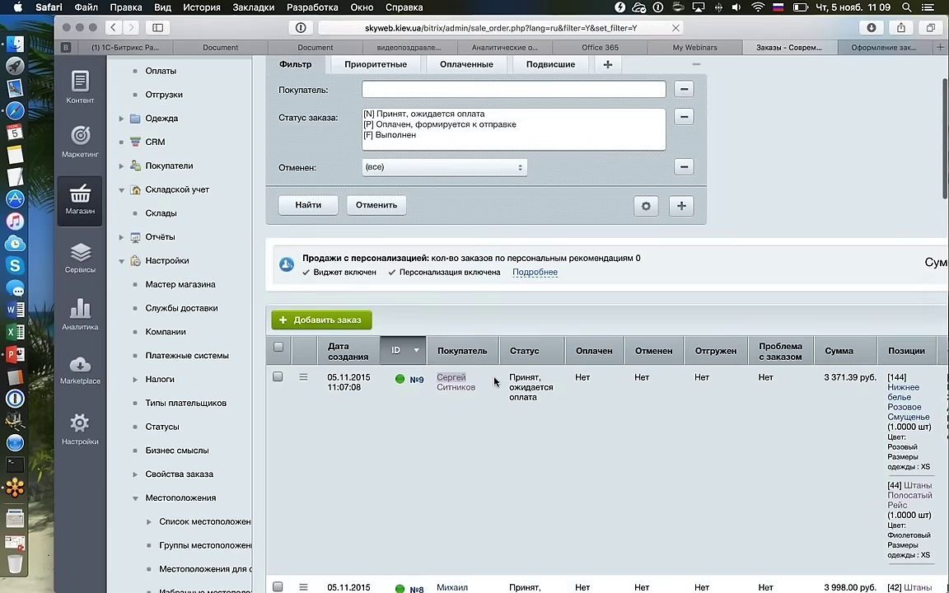
double_click(494, 380)
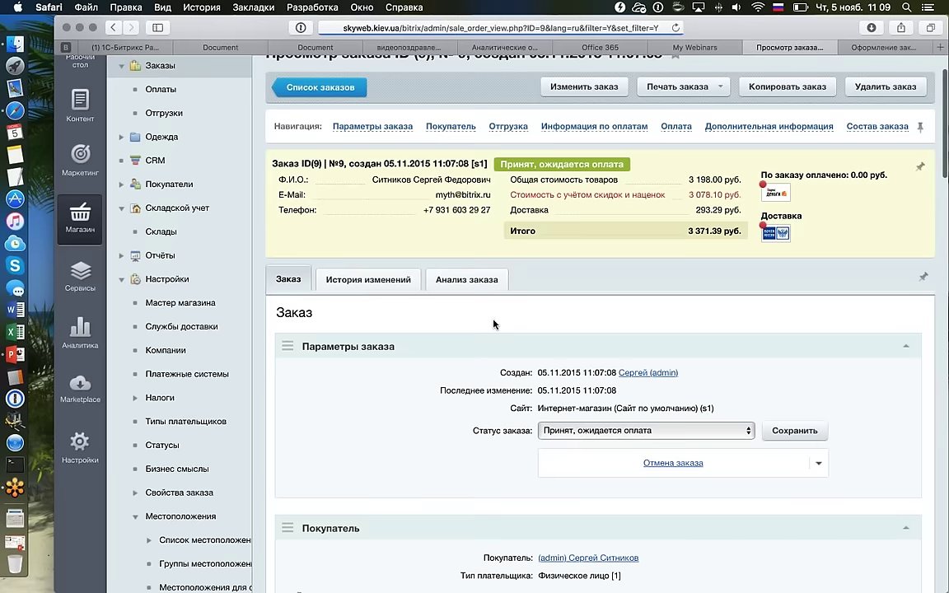
scroll(494, 324, down, 15)
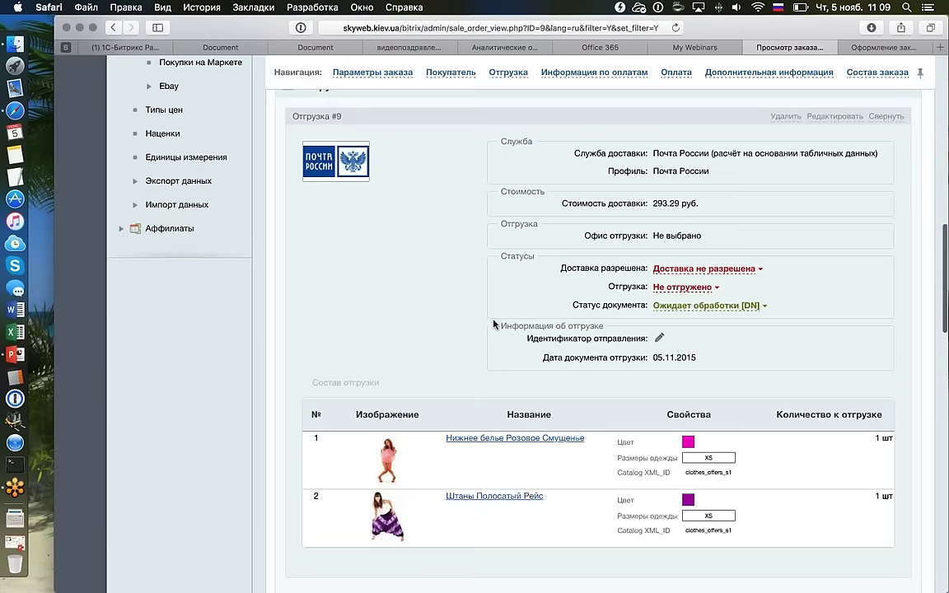
scroll(494, 324, up, 1)
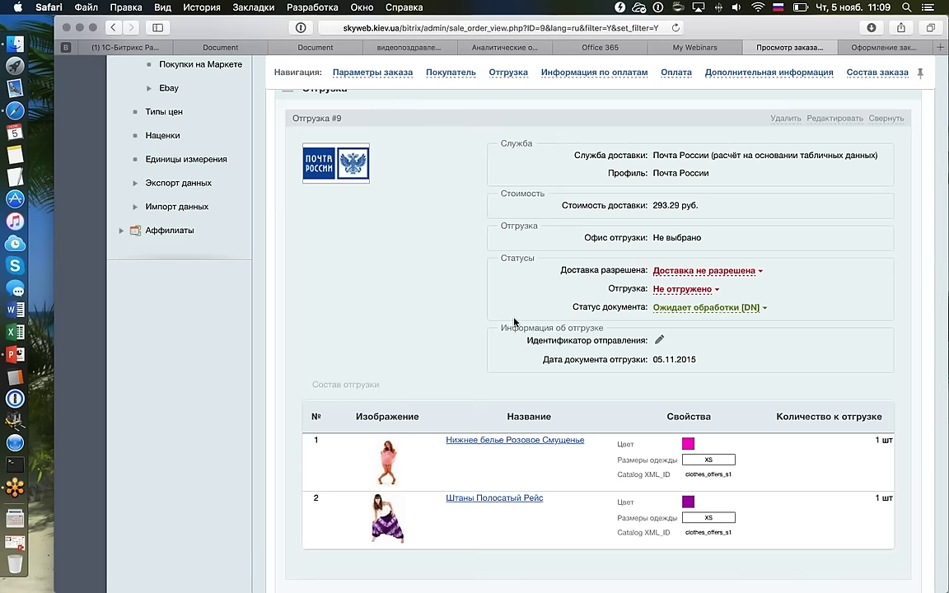
scroll(443, 298, up, 1)
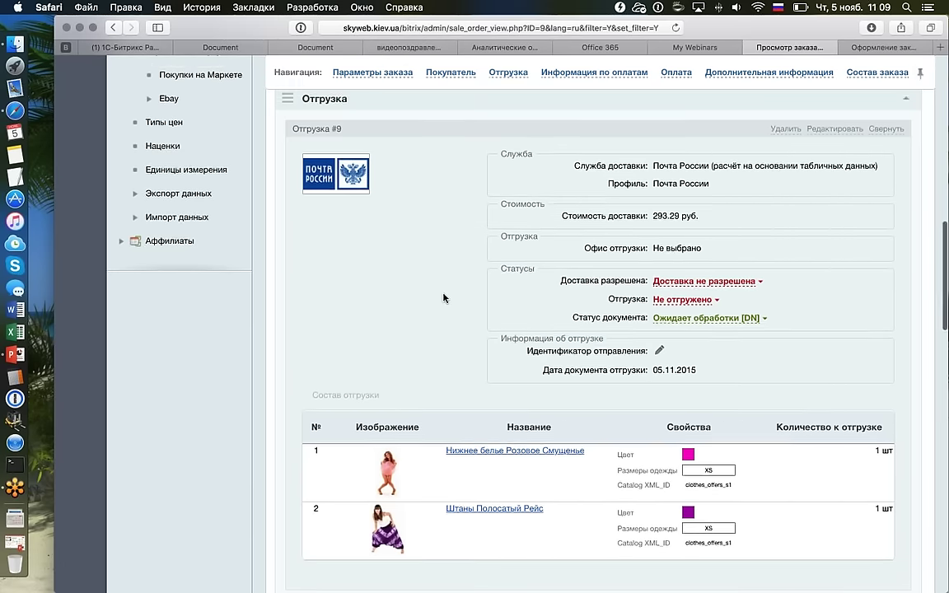
scroll(443, 299, down, 1)
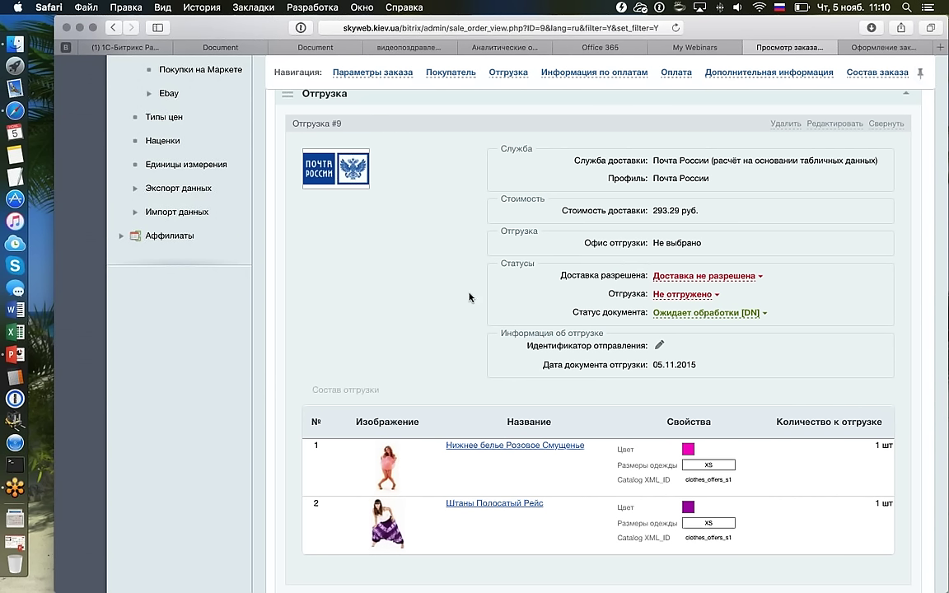
scroll(471, 297, down, 1)
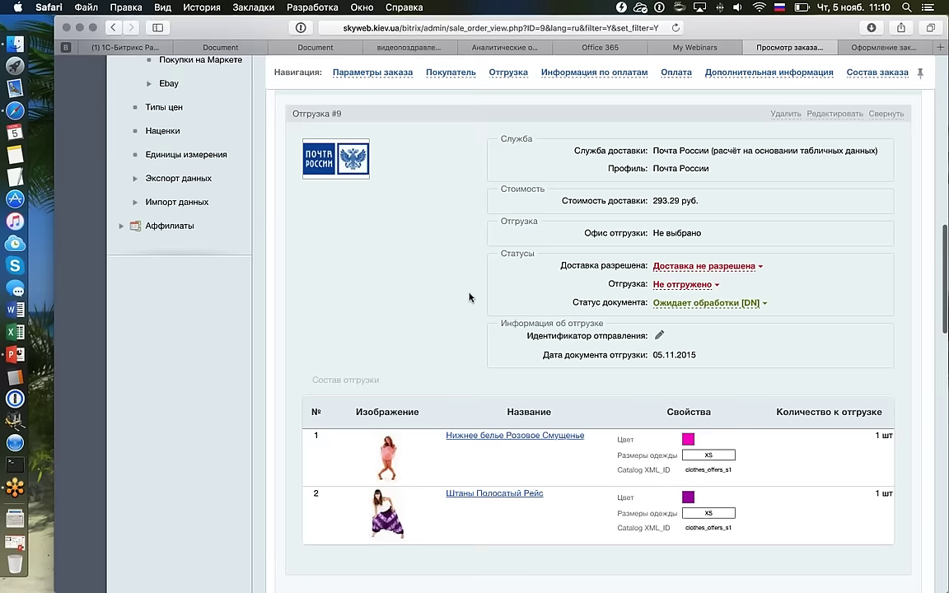
scroll(469, 297, up, 1)
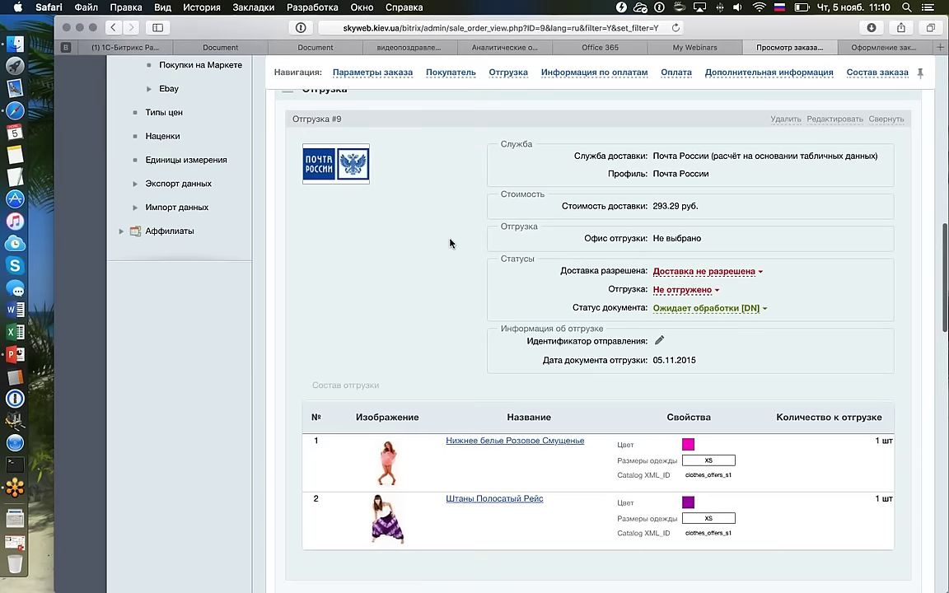
scroll(450, 243, up, 1)
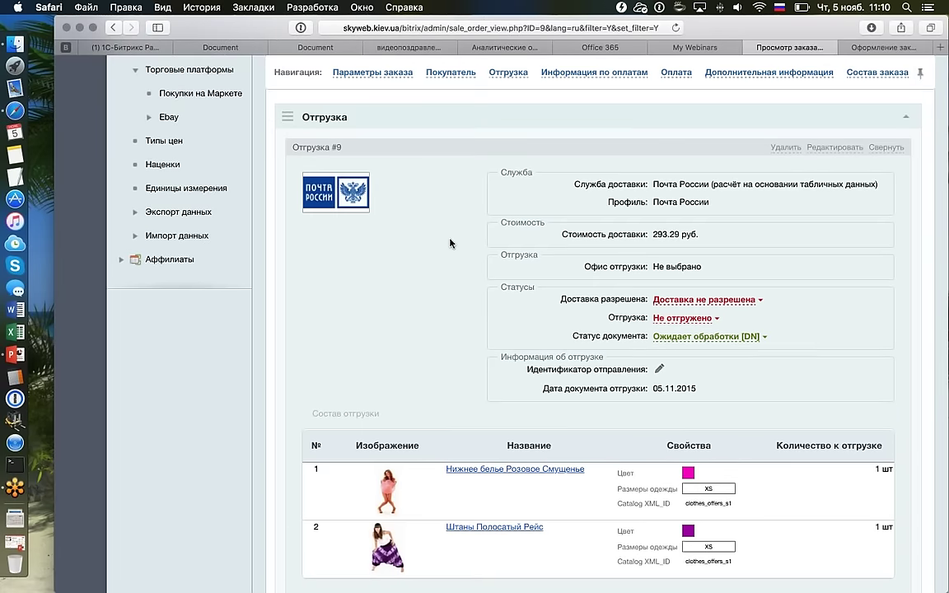
scroll(450, 243, down, 5)
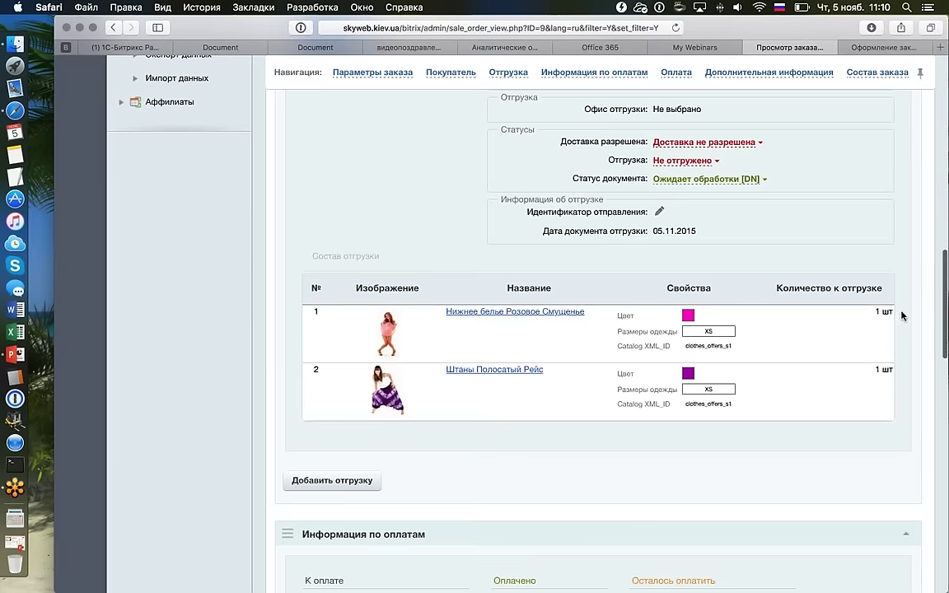
double_click(877, 369)
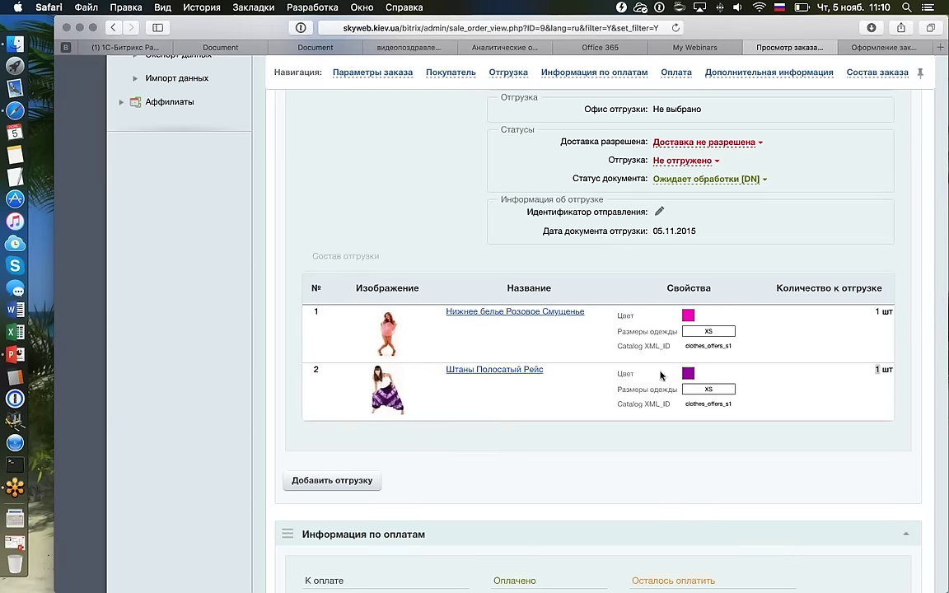
double_click(708, 389)
scroll(696, 310, down, 2)
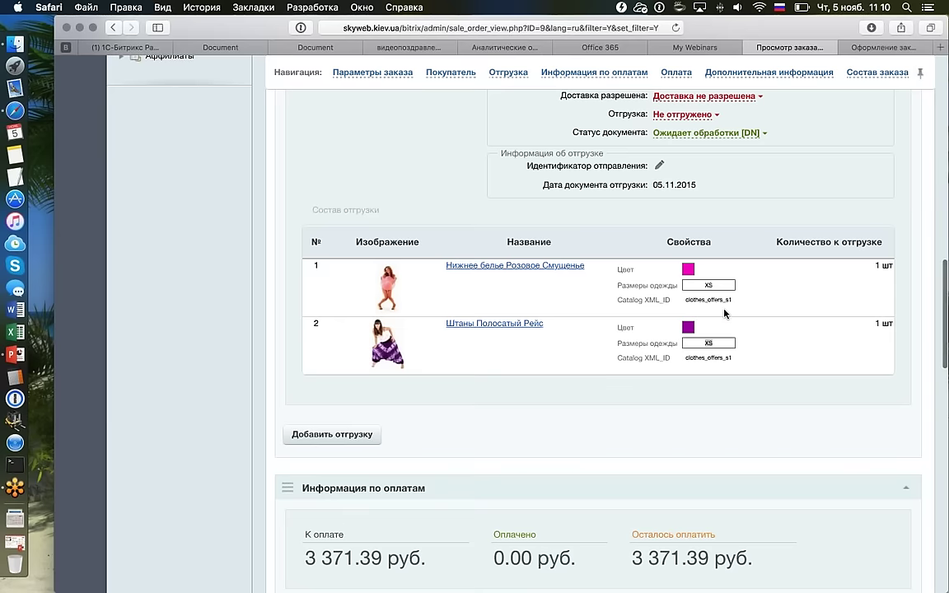
scroll(669, 300, down, 10)
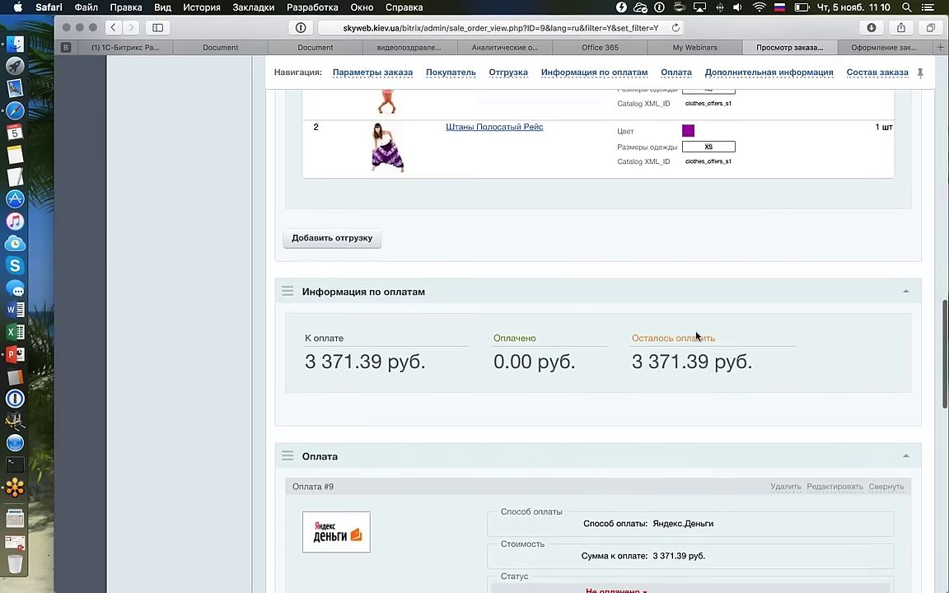
drag(642, 269, 752, 263)
scroll(752, 262, down, 2)
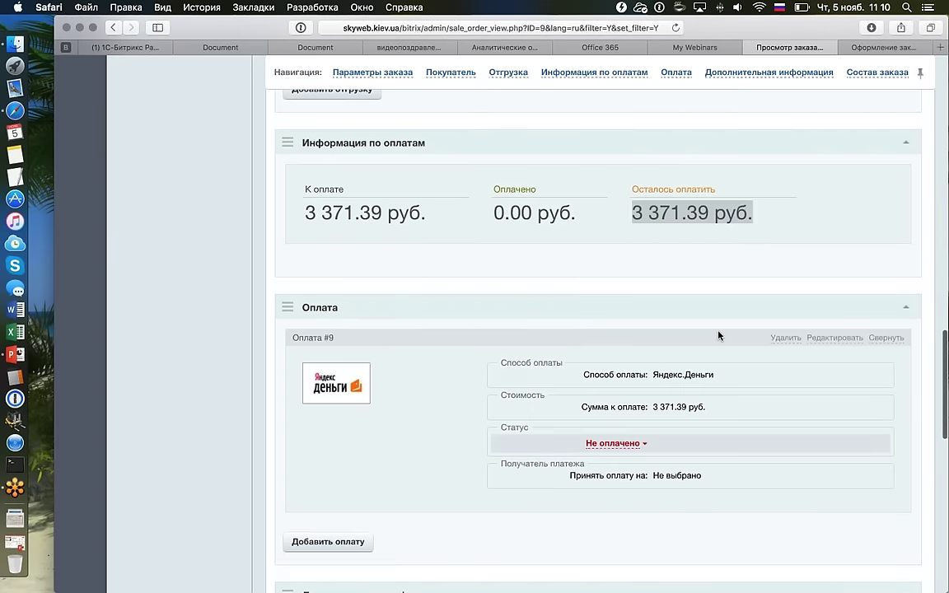
scroll(718, 331, down, 6)
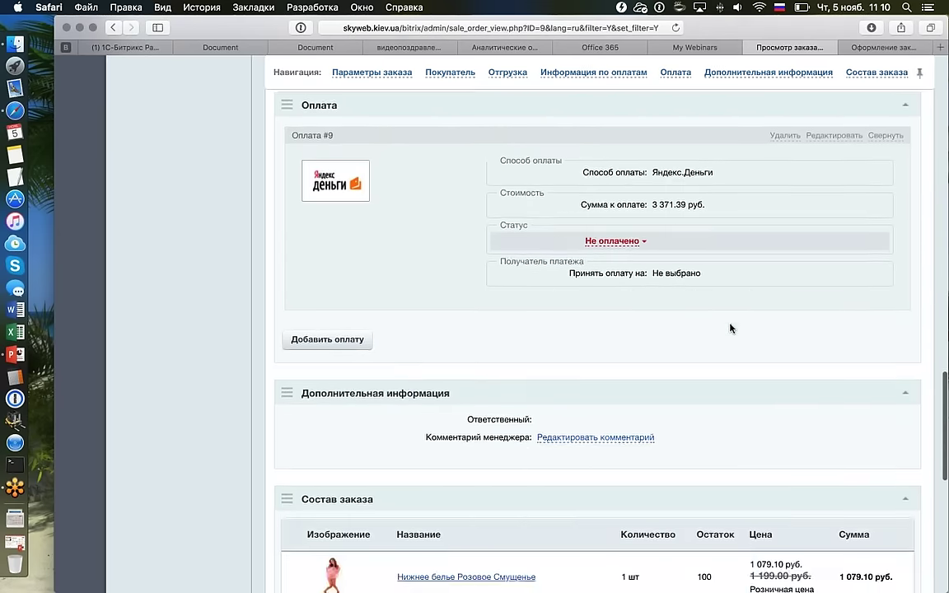
scroll(730, 327, down, 13)
scroll(709, 292, down, 3)
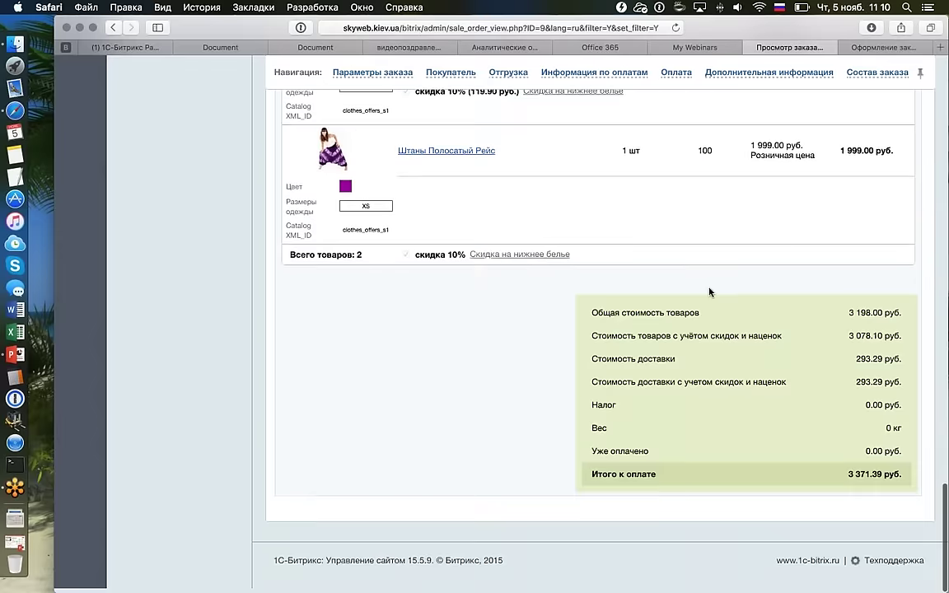
scroll(711, 291, up, 9)
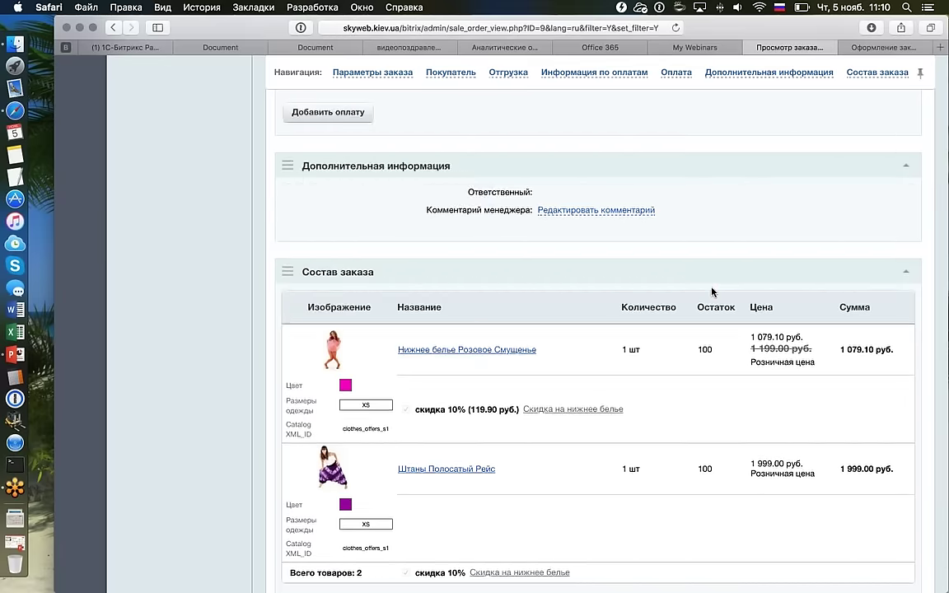
scroll(712, 292, down, 7)
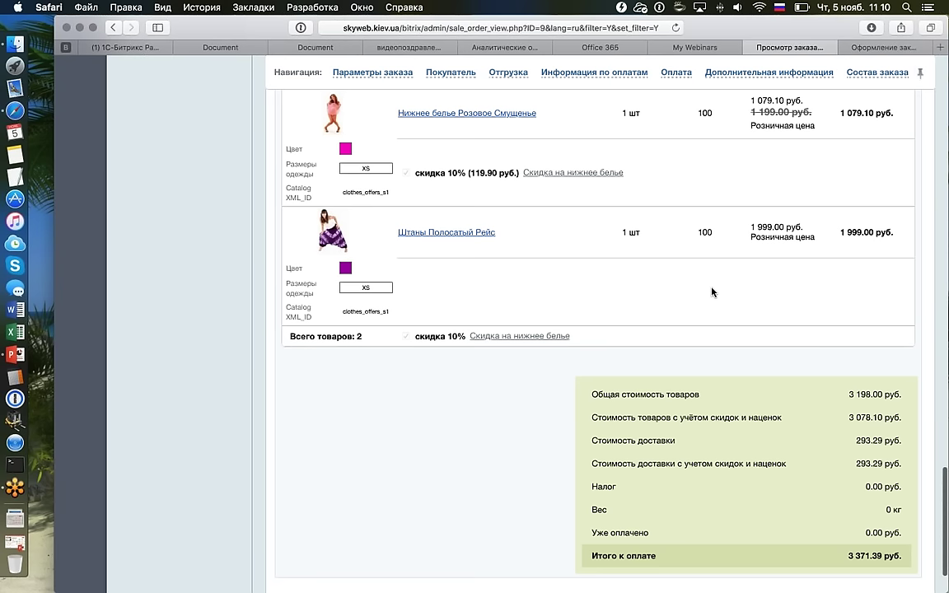
scroll(712, 292, up, 20)
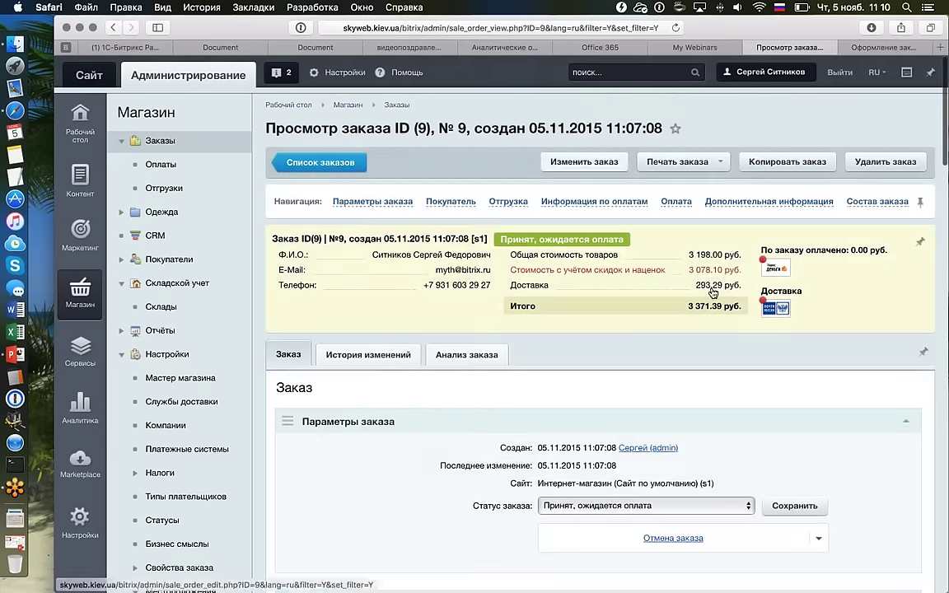
Start editing order #9 and set the striped pants to quantity 2, green, size XL.
click(584, 163)
scroll(551, 276, down, 20)
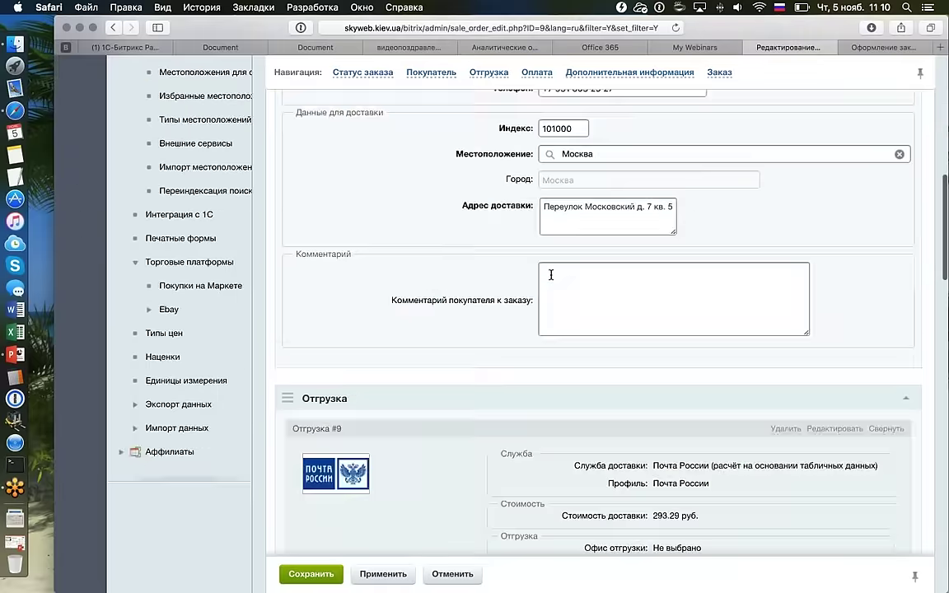
scroll(551, 277, down, 3)
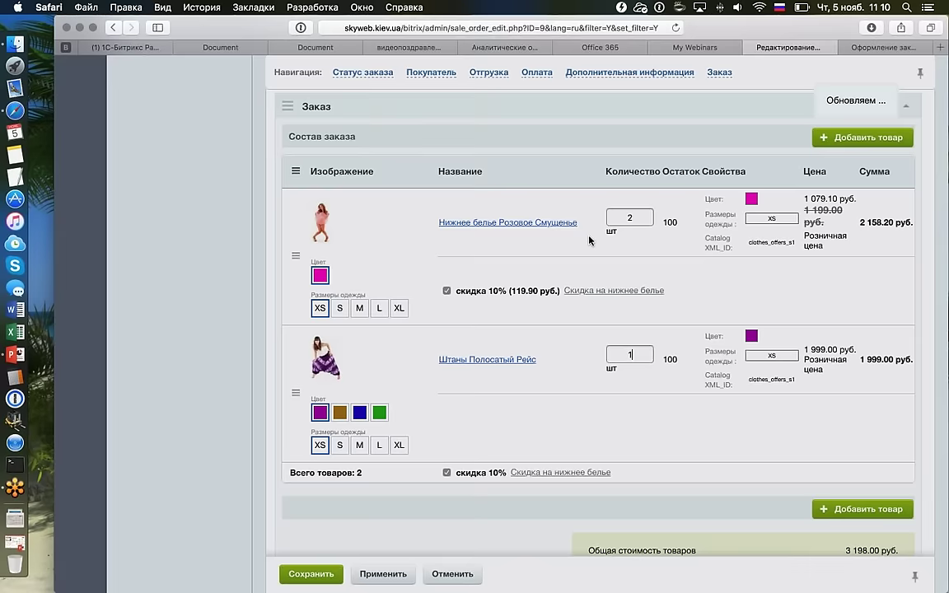
click(632, 355)
key(BackSpace)
text(2)
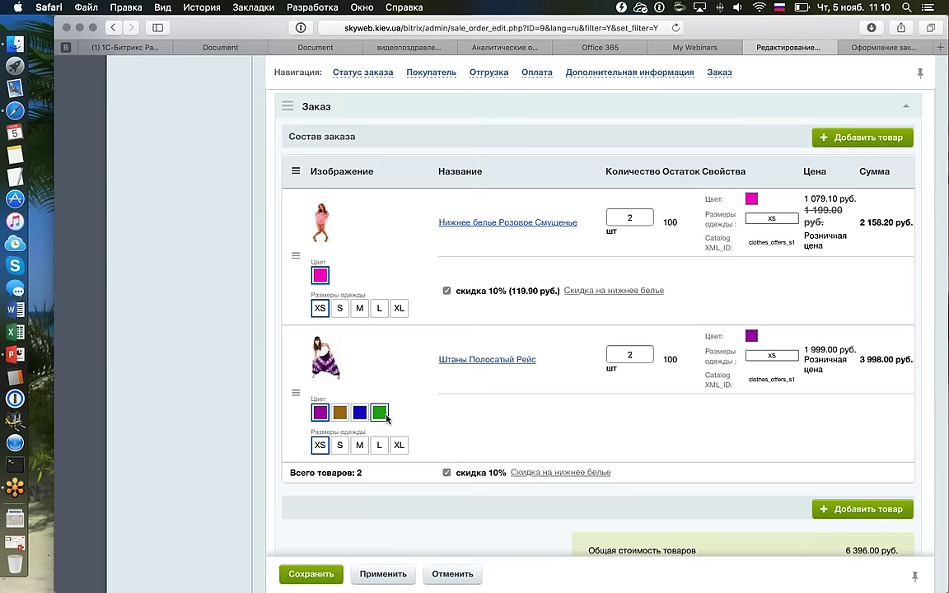
click(399, 444)
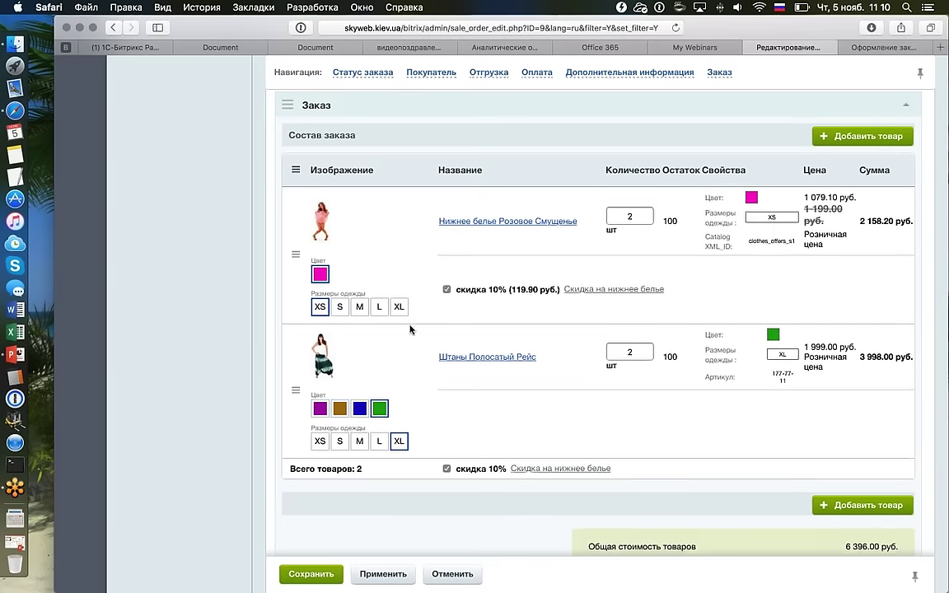
Delete the order's shipment with confirmation, then save order #9.
scroll(641, 290, up, 10)
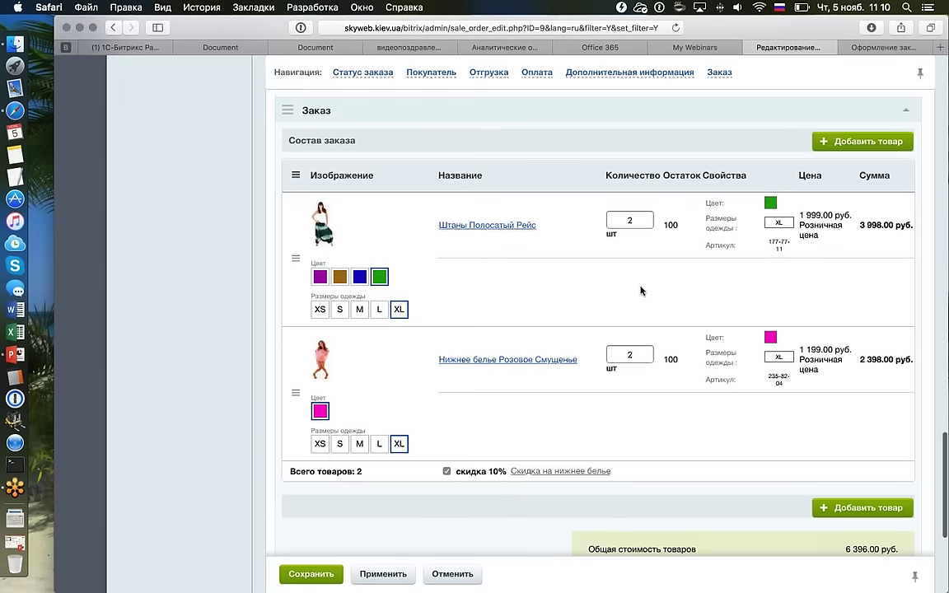
scroll(641, 290, up, 5)
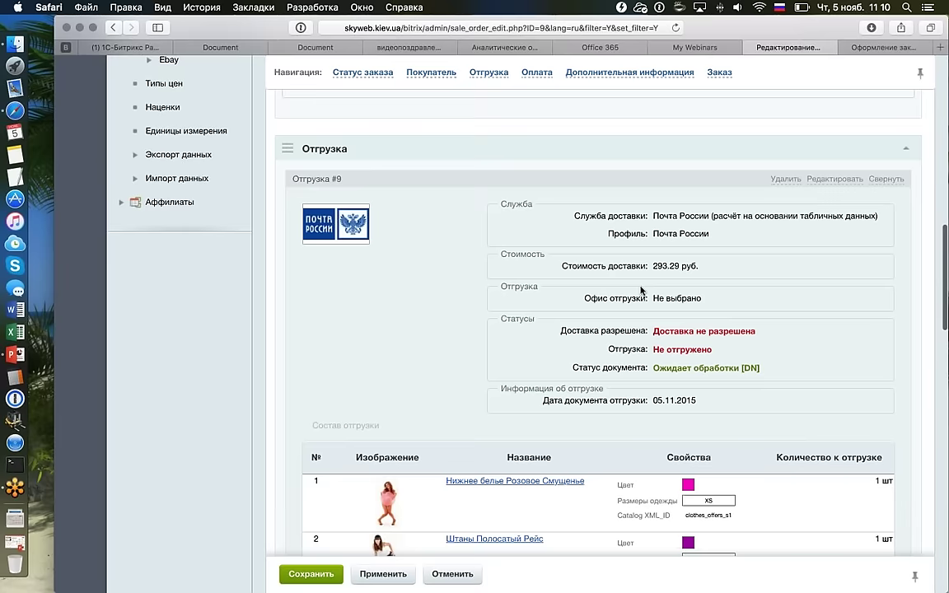
scroll(641, 290, up, 2)
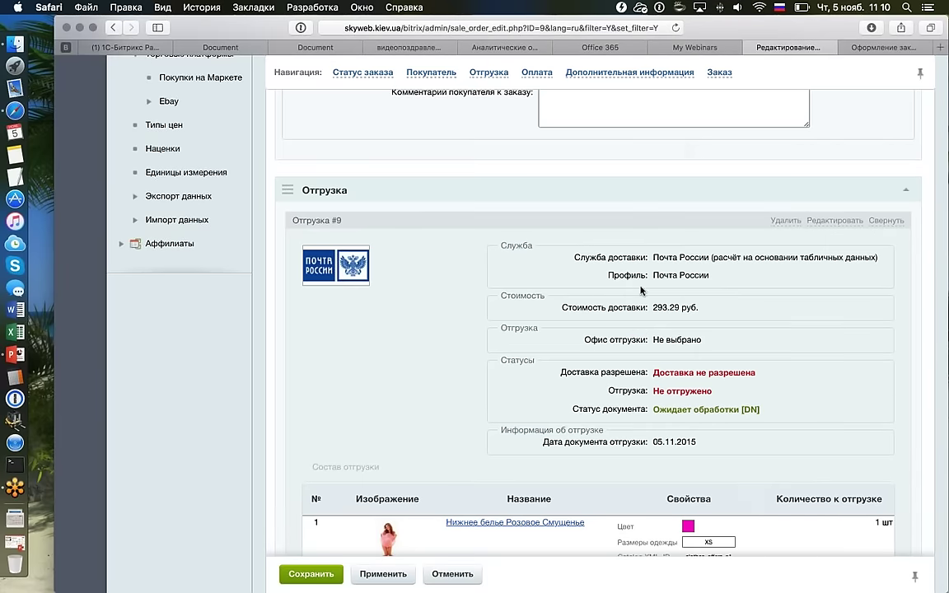
click(786, 220)
click(618, 214)
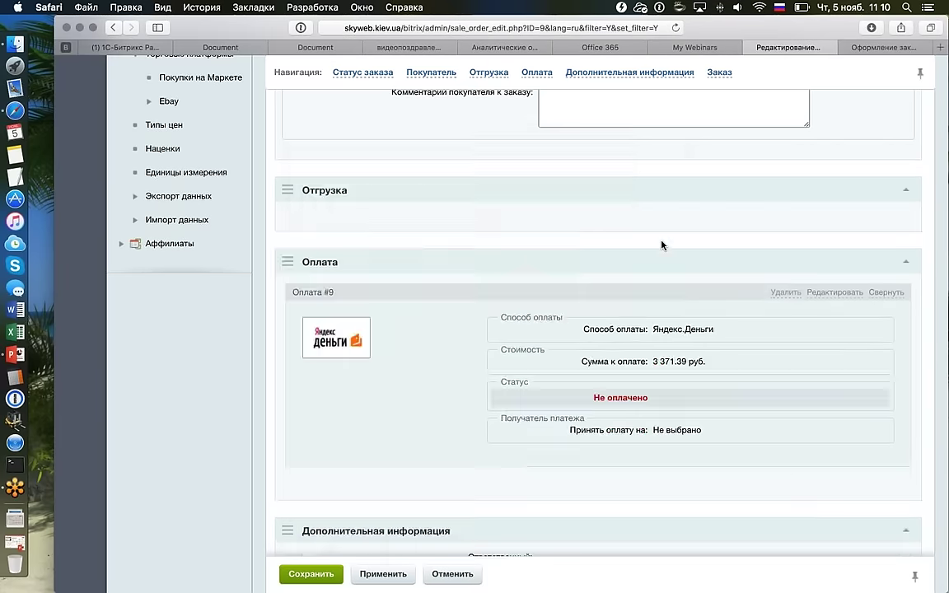
scroll(661, 245, down, 15)
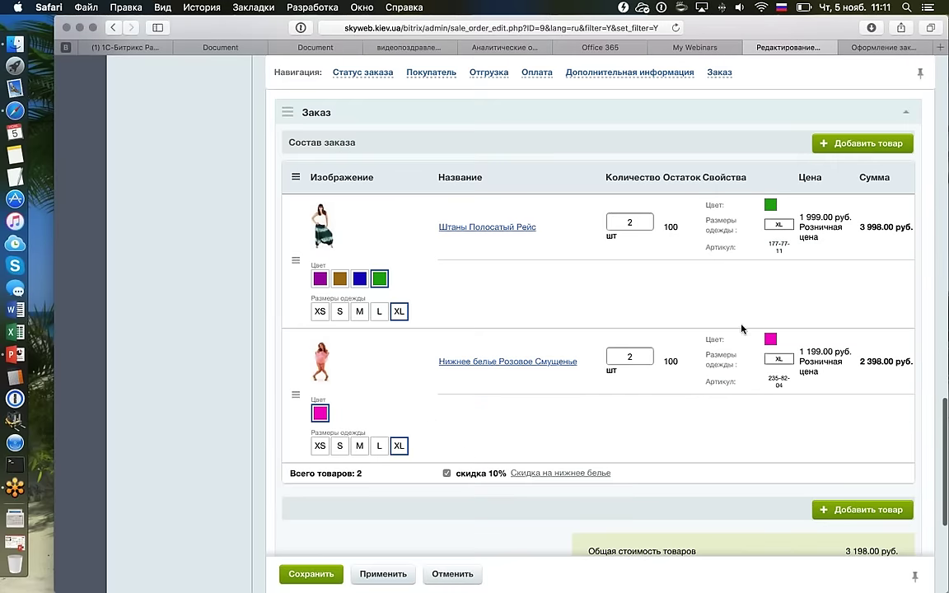
click(334, 570)
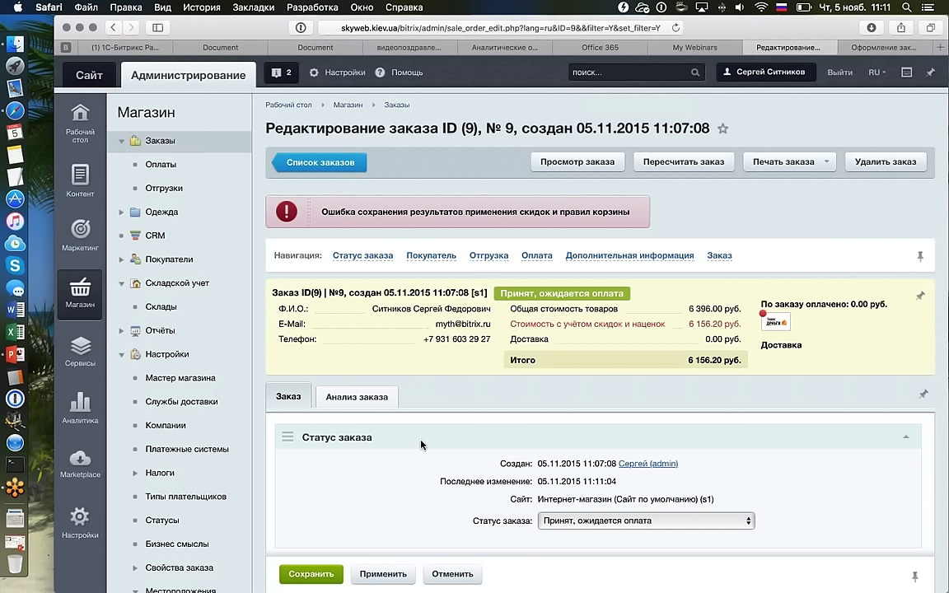
Check Состав заказа: pink underwear with 10% discount, 2 158.20 руб., 6 156.20 руб. total.
scroll(421, 444, down, 6)
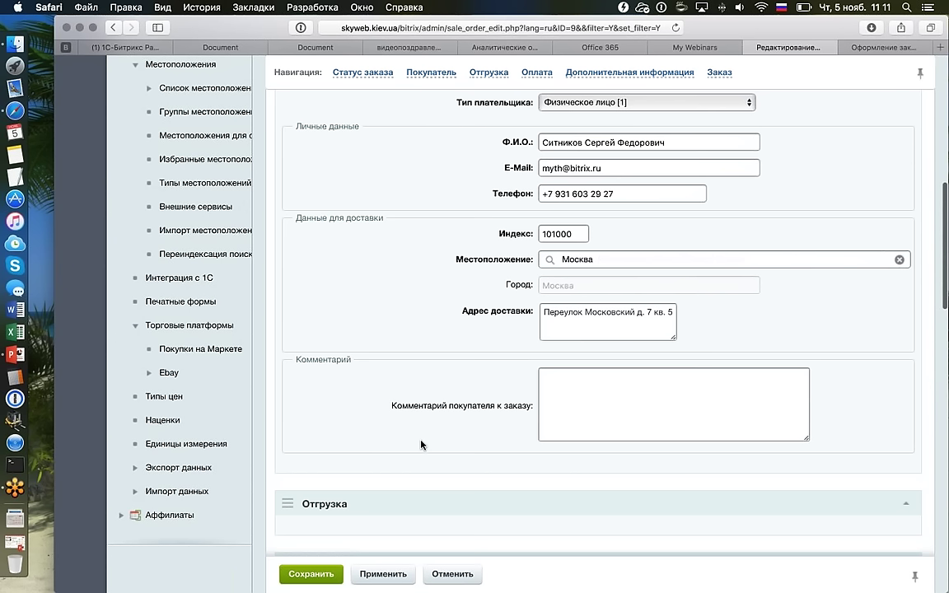
scroll(421, 445, up, 2)
scroll(421, 444, up, 5)
scroll(421, 445, down, 15)
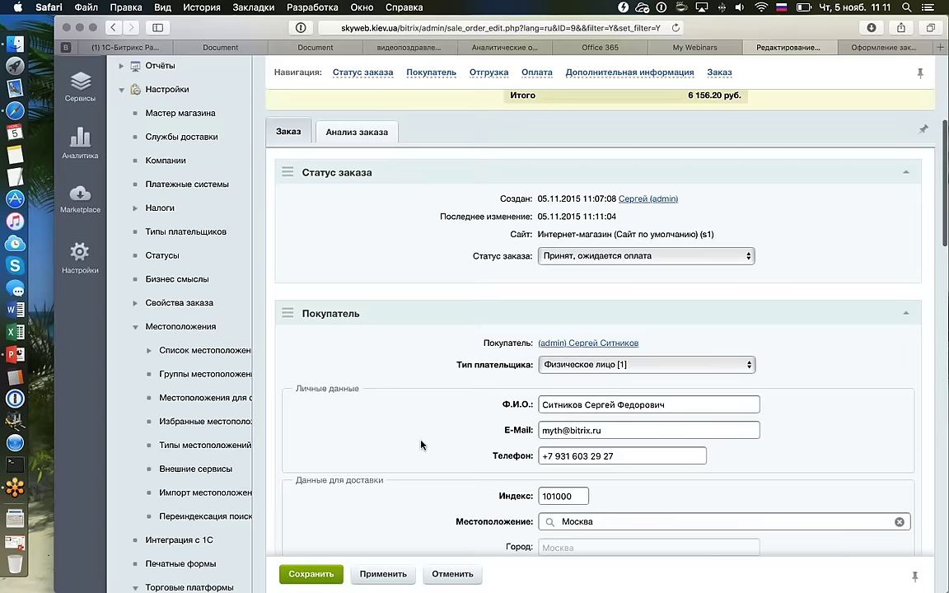
scroll(421, 445, down, 10)
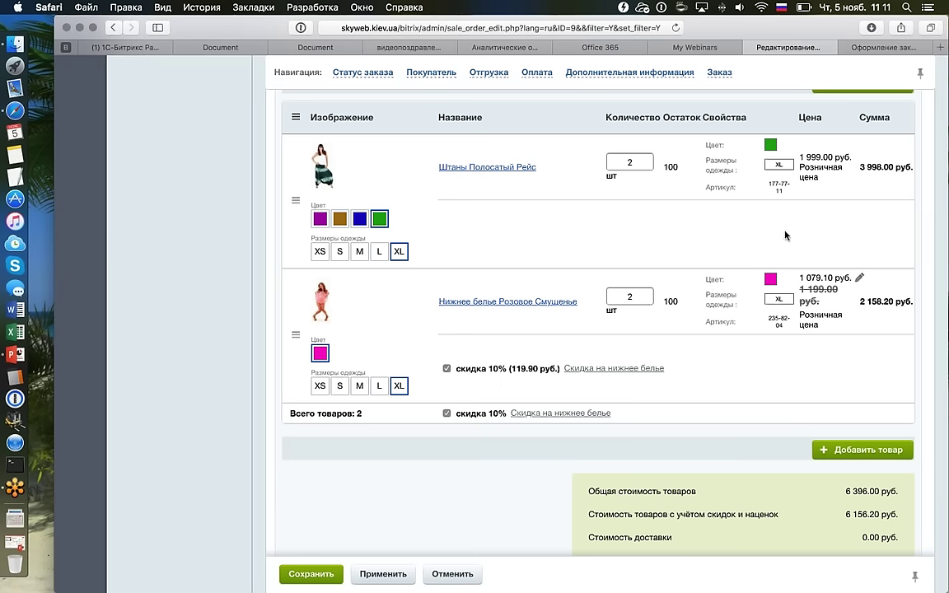
scroll(785, 235, up, 1)
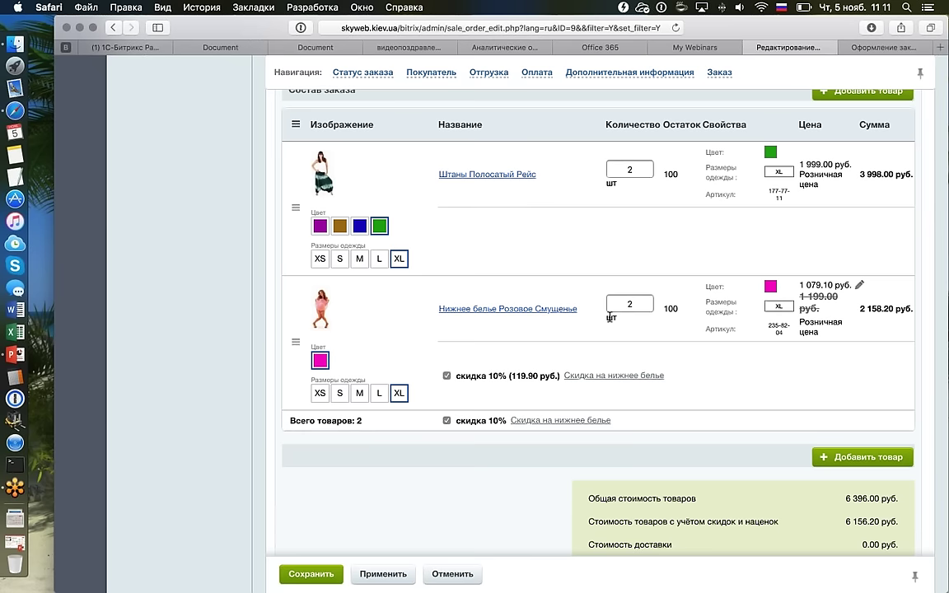
scroll(609, 317, up, 2)
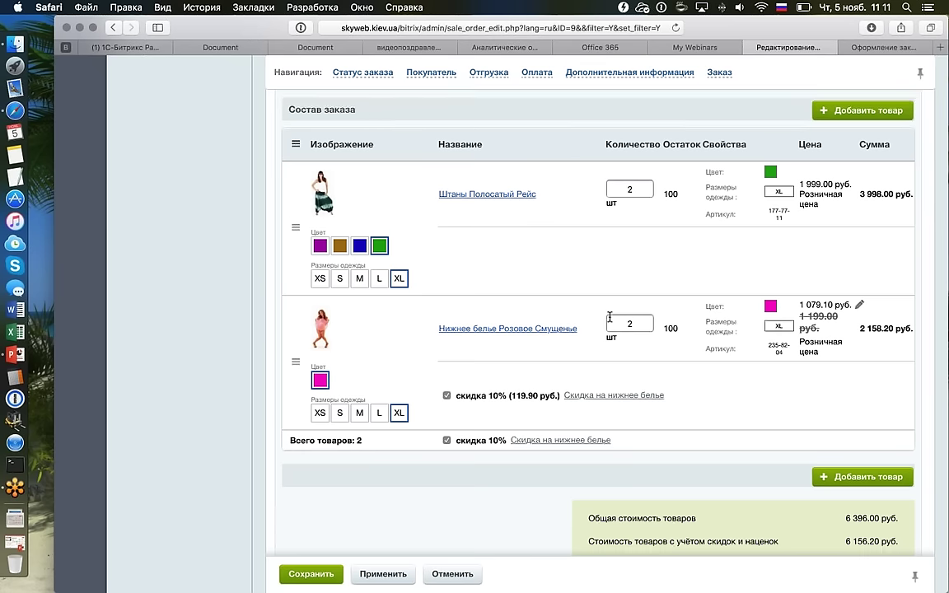
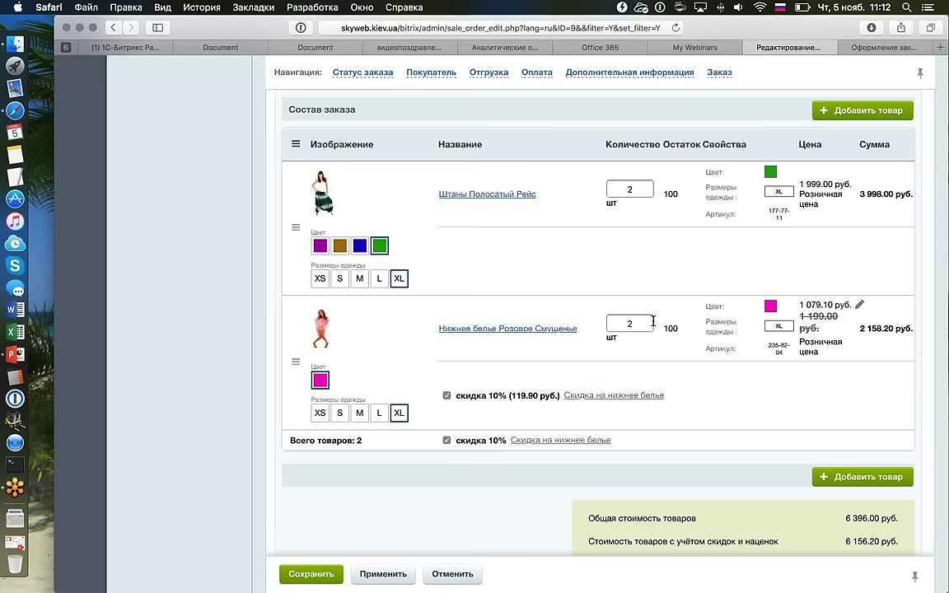
Untick and re-tick the 'скидка 10%' checkbox under the underwear item in Состав заказа.
scroll(653, 323, up, 1)
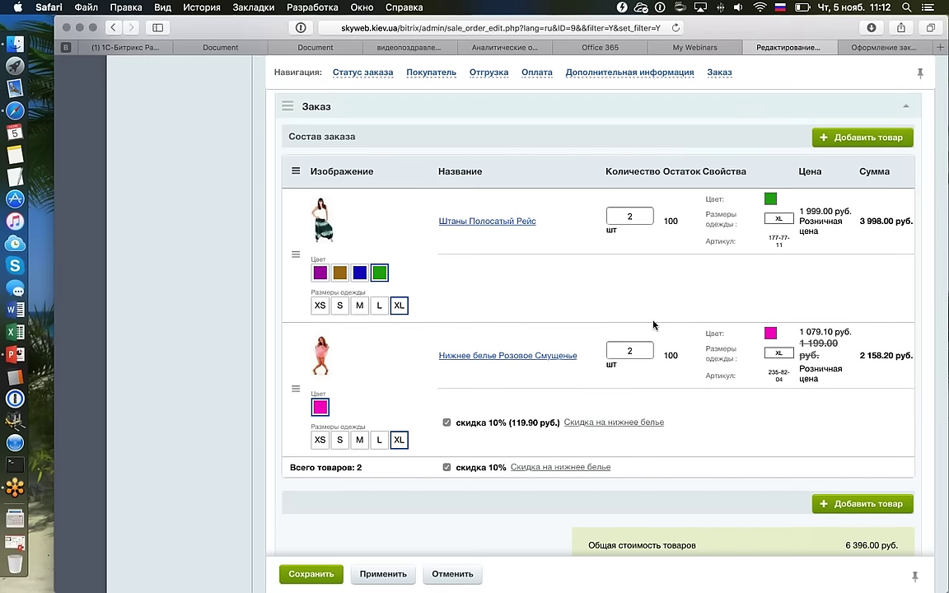
scroll(653, 323, down, 3)
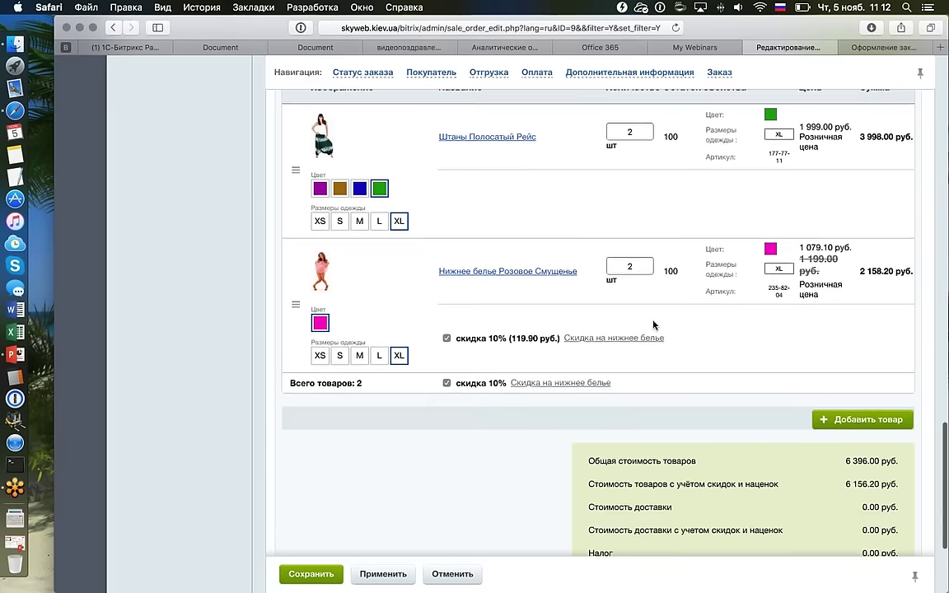
scroll(554, 330, up, 2)
mouse_move(854, 286)
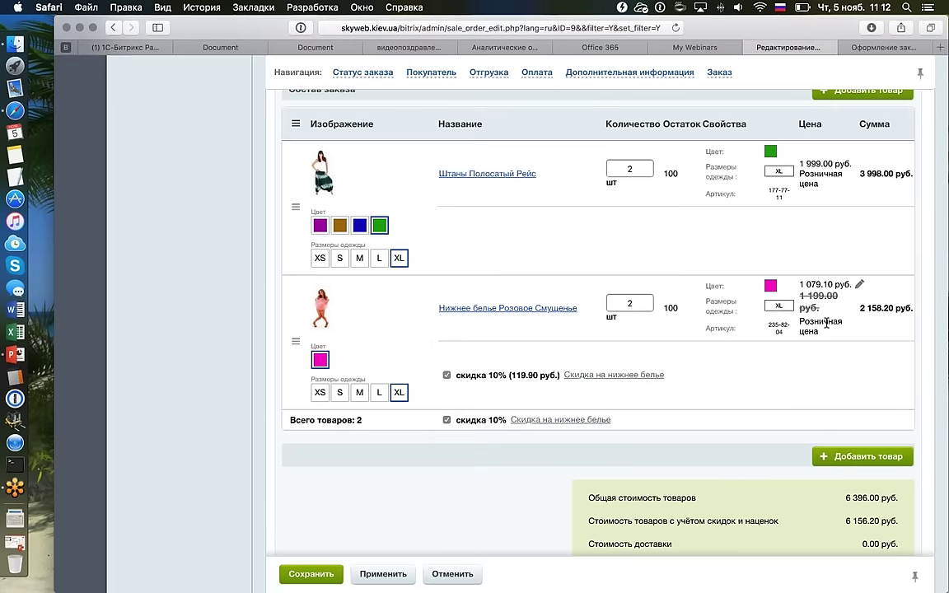
mouse_move(827, 181)
scroll(444, 377, up, 1)
click(445, 376)
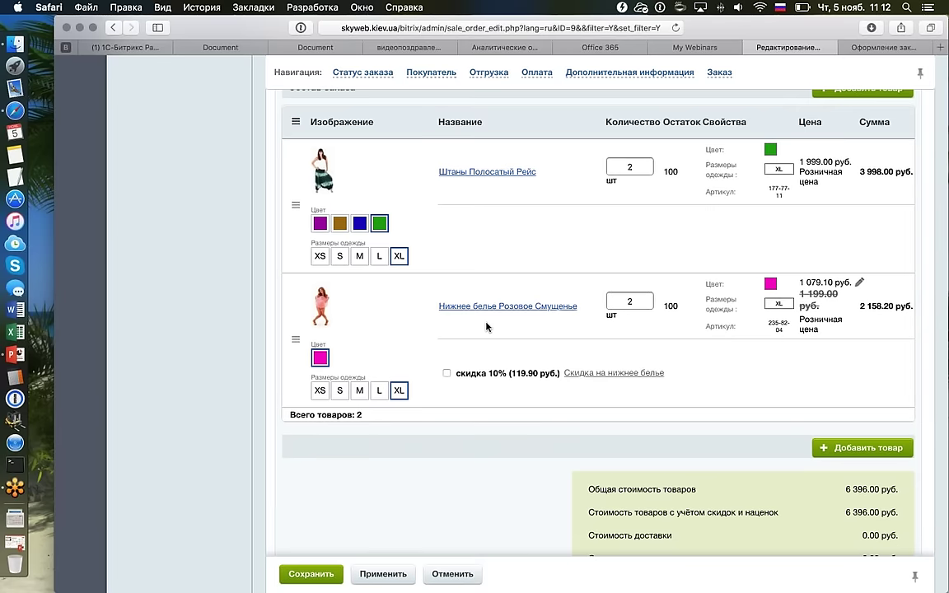
scroll(642, 330, down, 3)
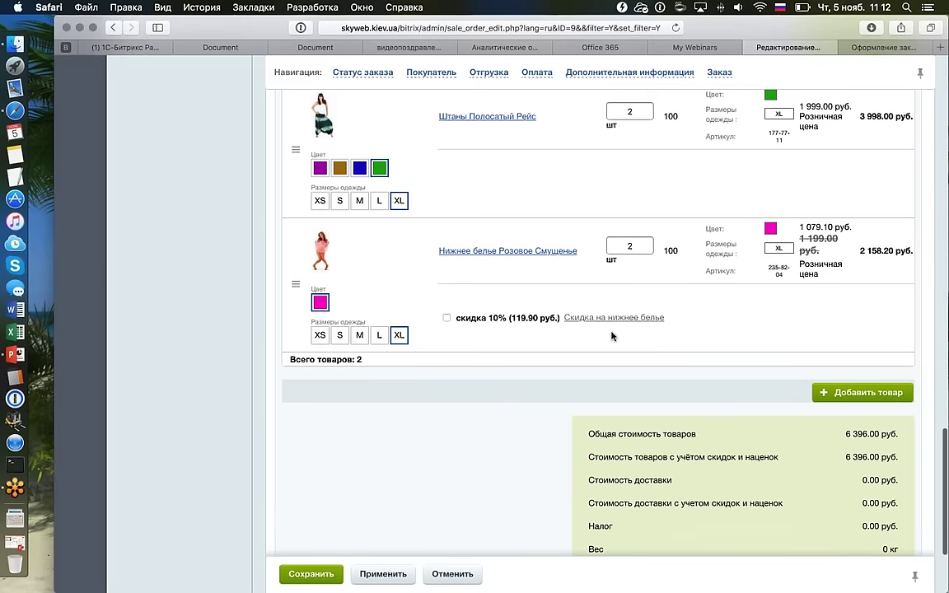
click(445, 302)
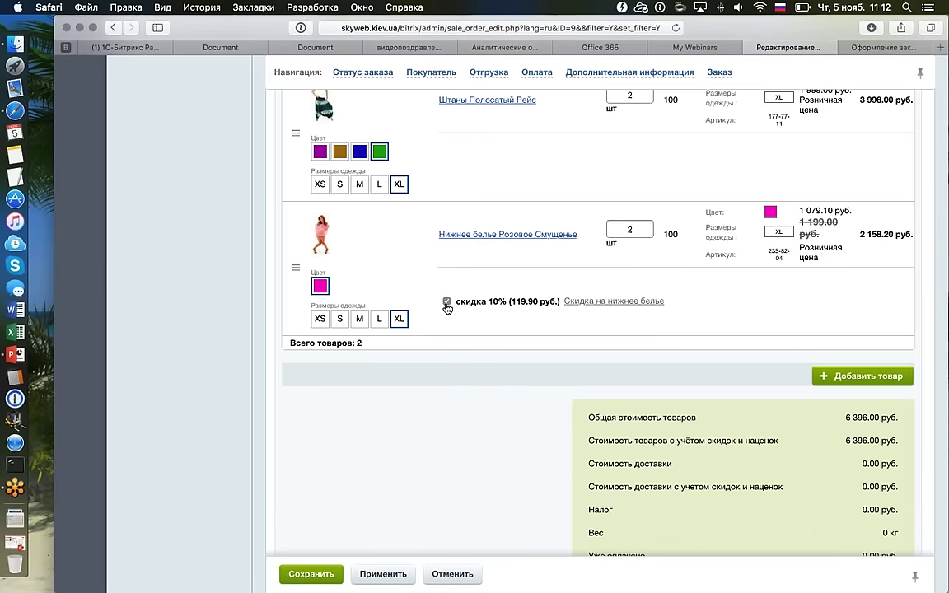
Toggle the 10% discount off and on again, leaving the goods total at 6 396.00 руб.
scroll(445, 307, down, 2)
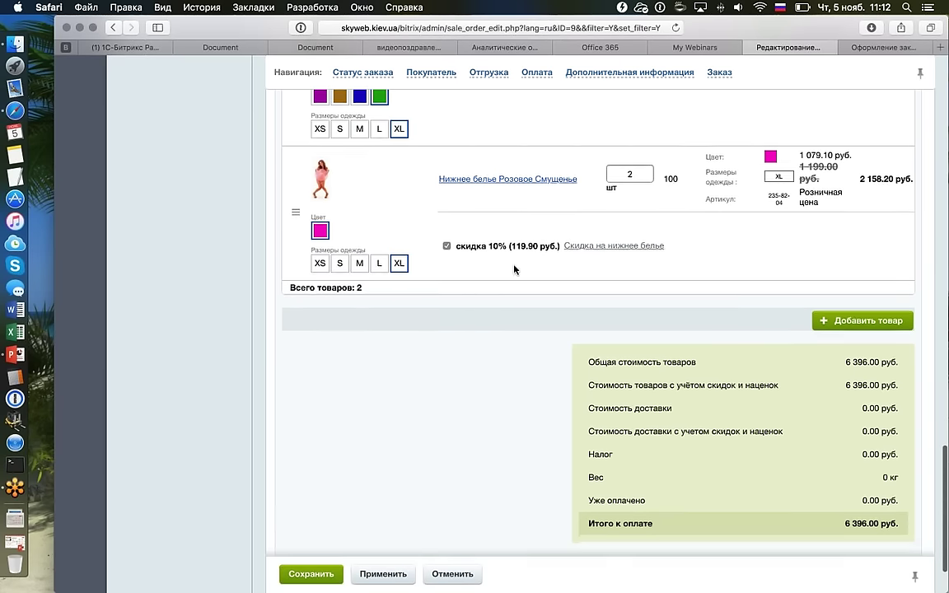
scroll(482, 262, down, 1)
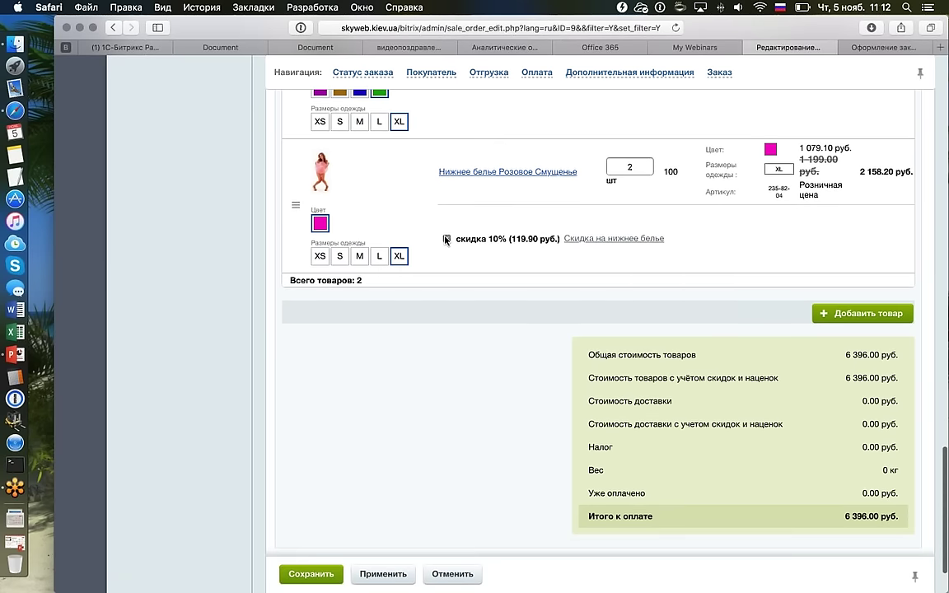
click(446, 239)
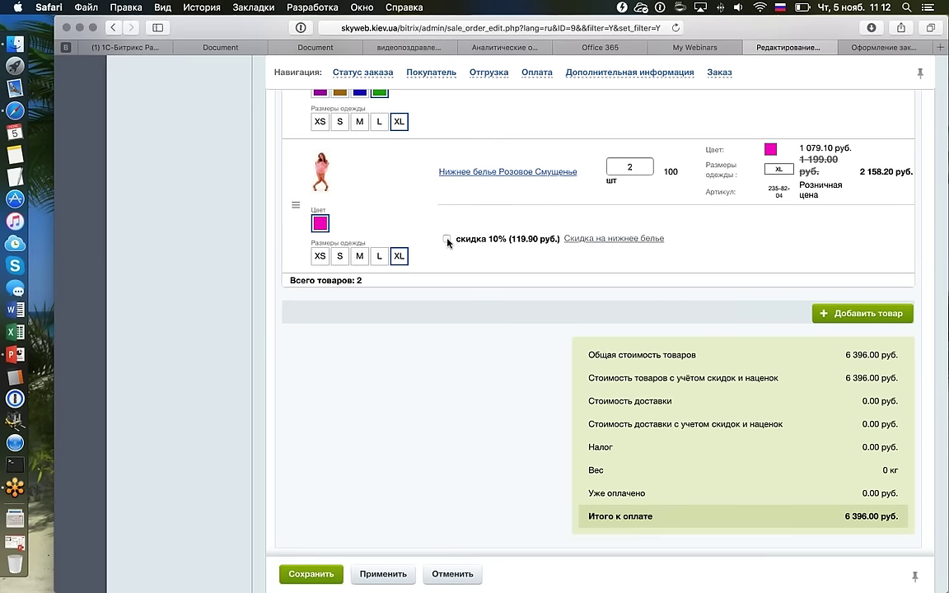
click(446, 239)
Go to Маркетинг > Товарный маркетинг > Правила работы с корзиной and view the empty rules list.
scroll(456, 250, up, 2)
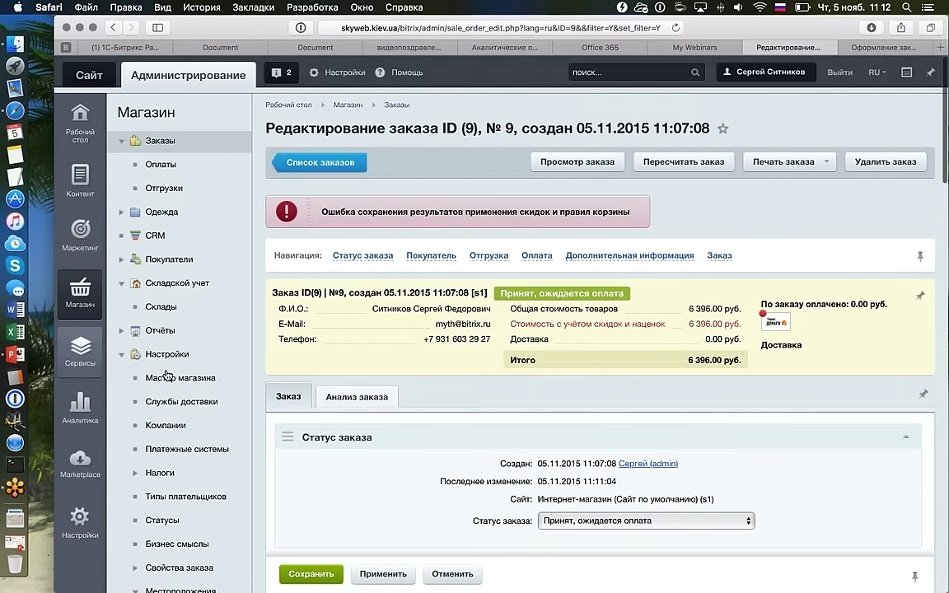
scroll(161, 362, down, 2)
scroll(167, 375, down, 1)
scroll(165, 374, up, 3)
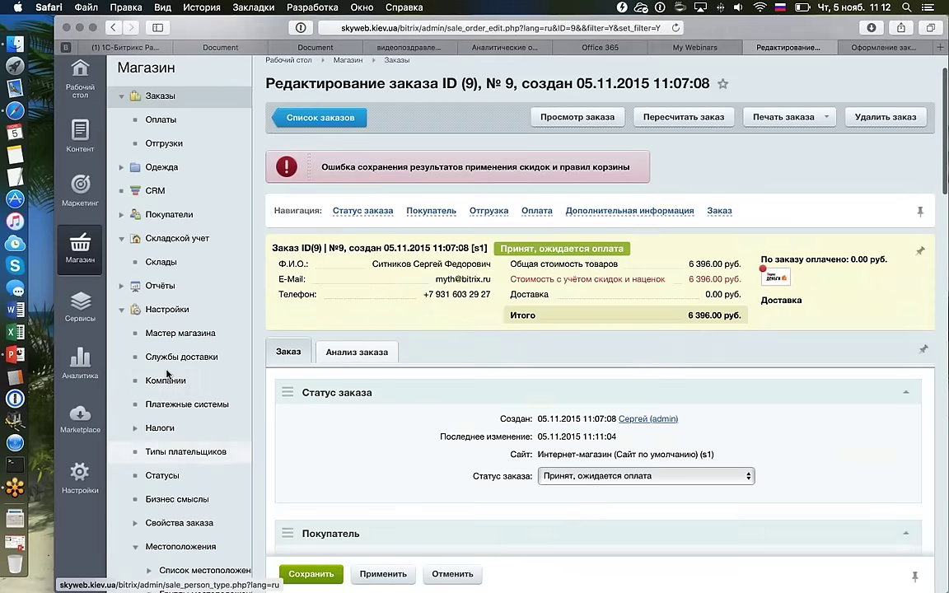
scroll(167, 375, down, 4)
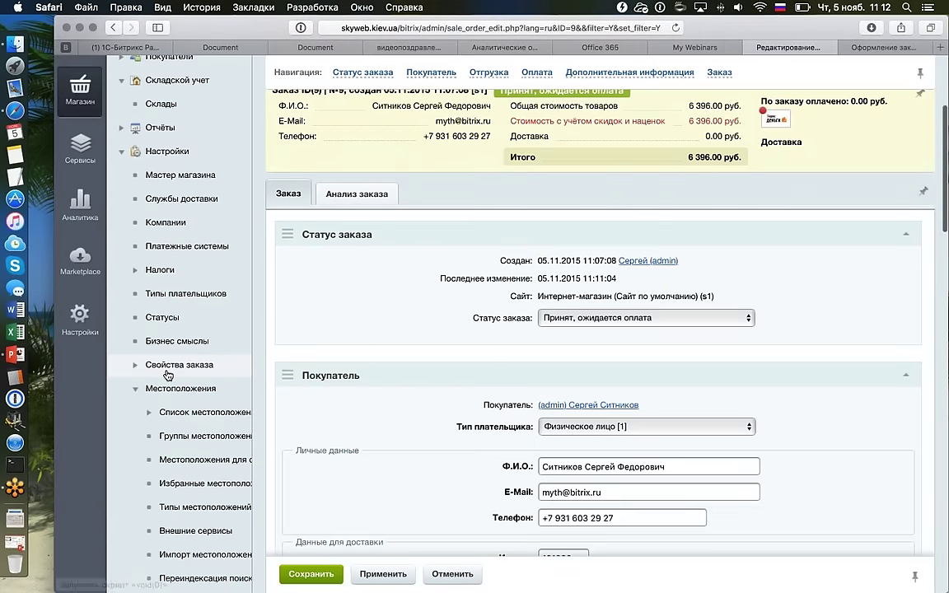
scroll(167, 374, down, 1)
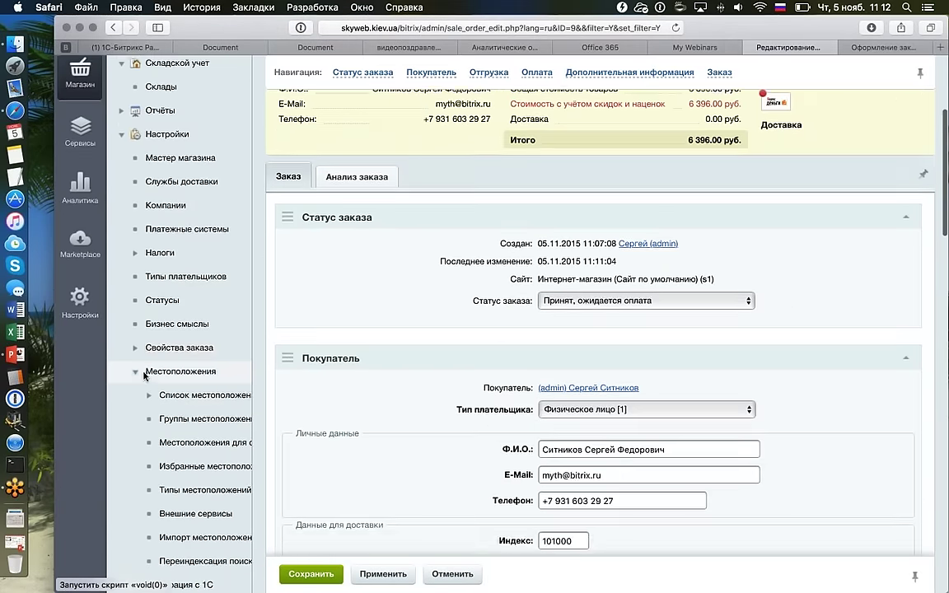
scroll(148, 346, up, 5)
click(80, 235)
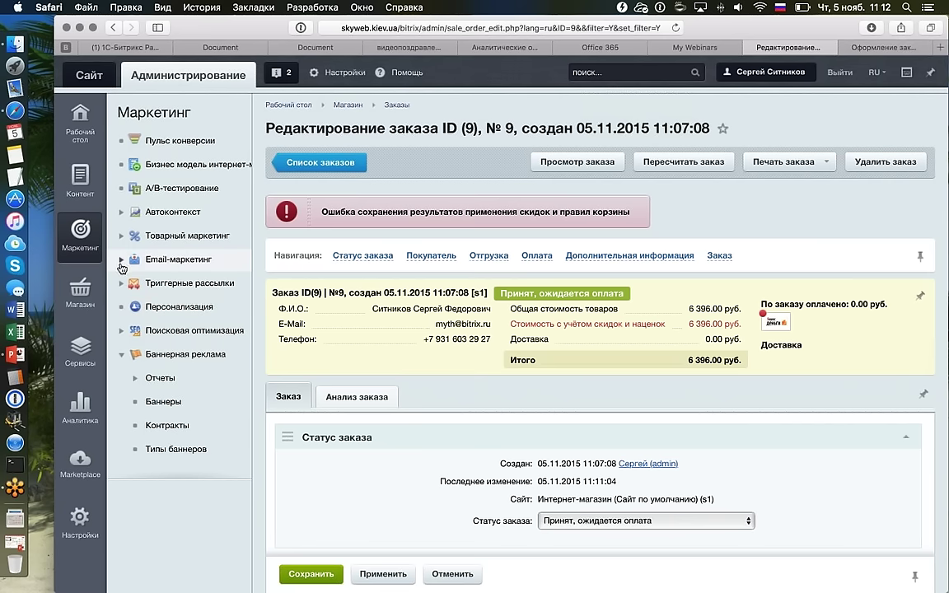
click(122, 359)
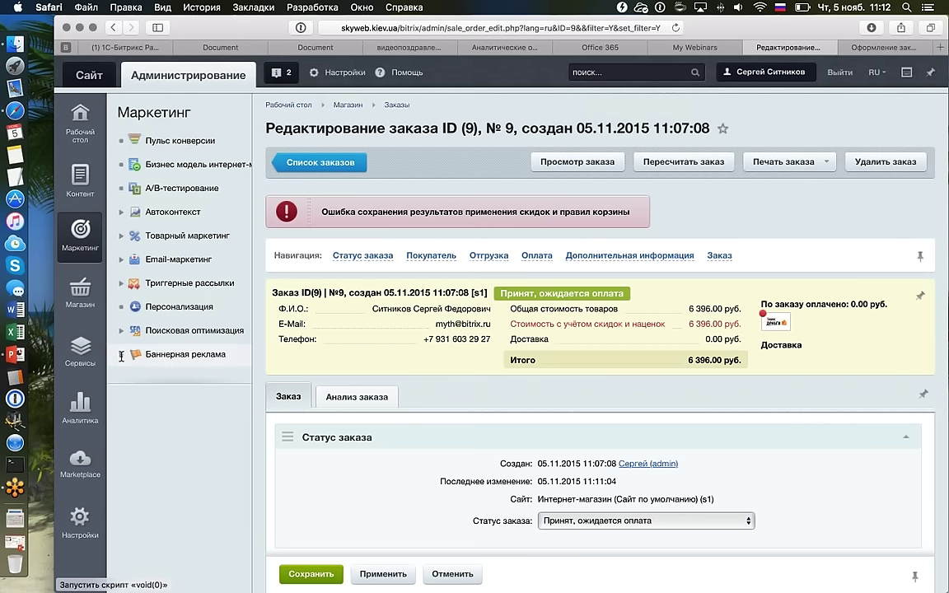
click(188, 237)
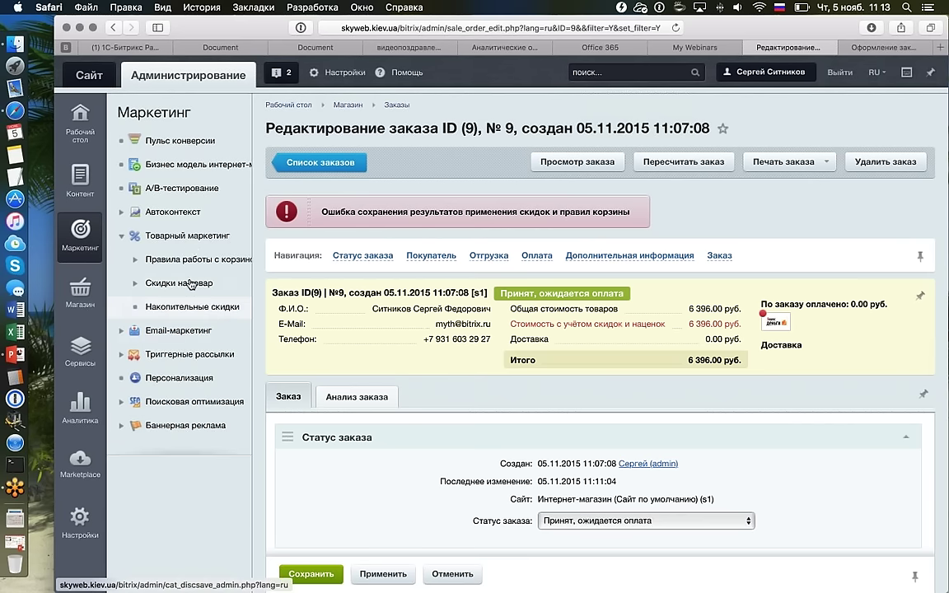
click(205, 259)
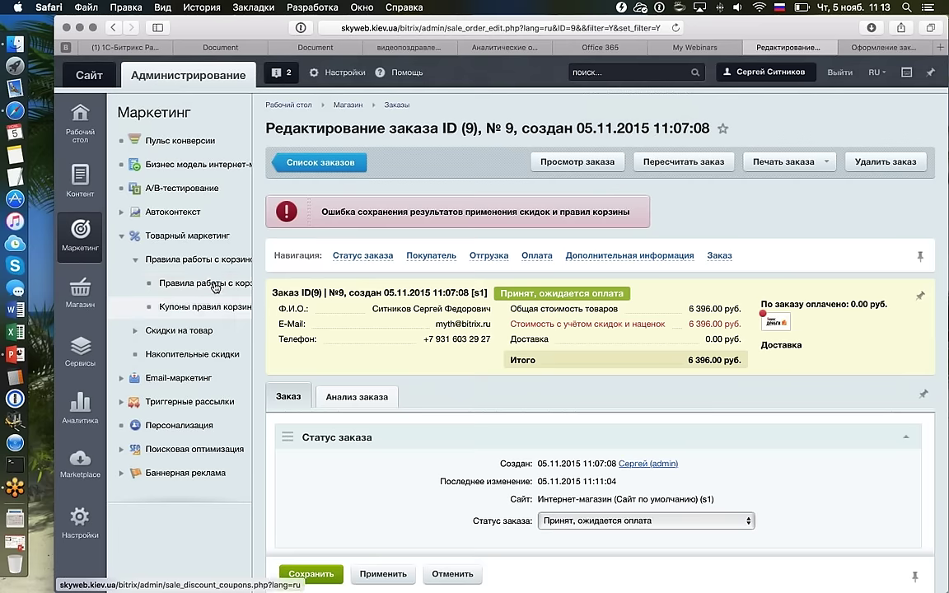
click(210, 283)
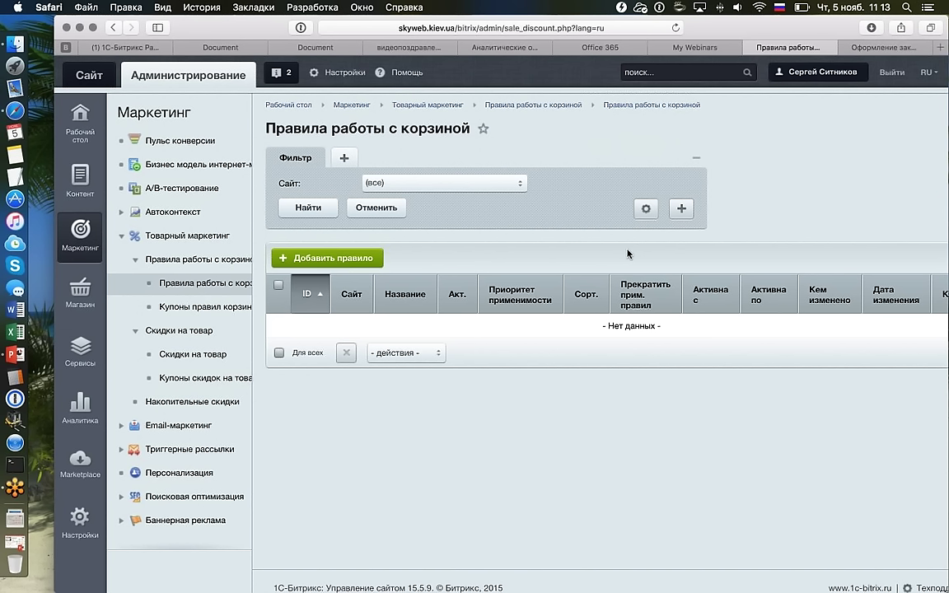
Reload the page and view the empty Накопительные скидки programs.
key(super+r)
scroll(627, 253, down, 1)
click(194, 331)
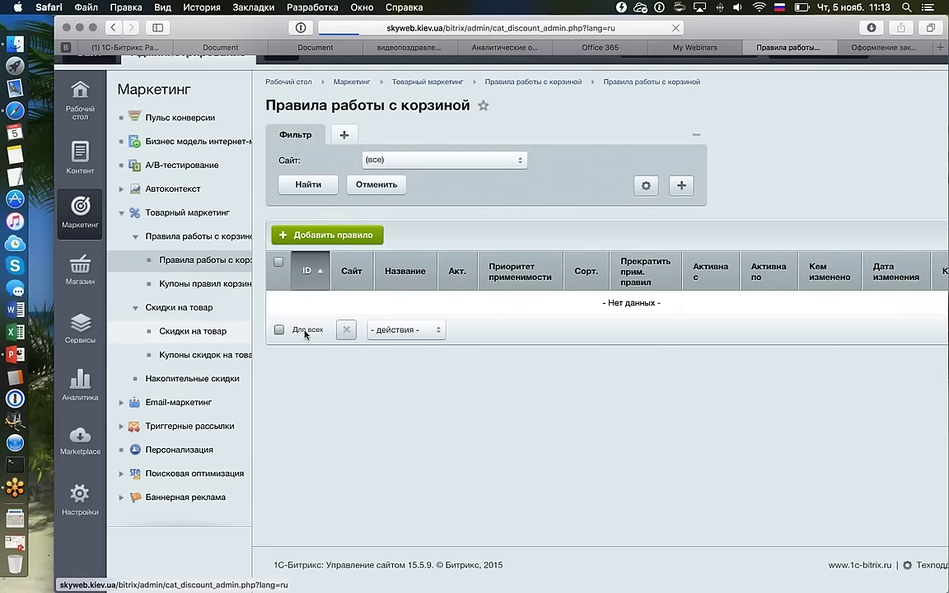
click(235, 400)
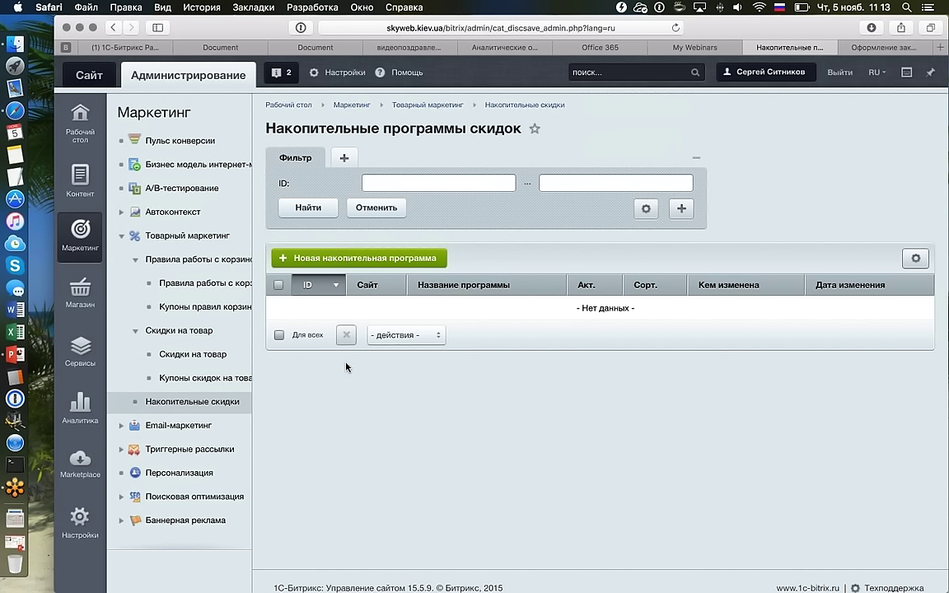
Bring up Скидки на товар, listing the single 10% underwear discount.
scroll(346, 367, down, 1)
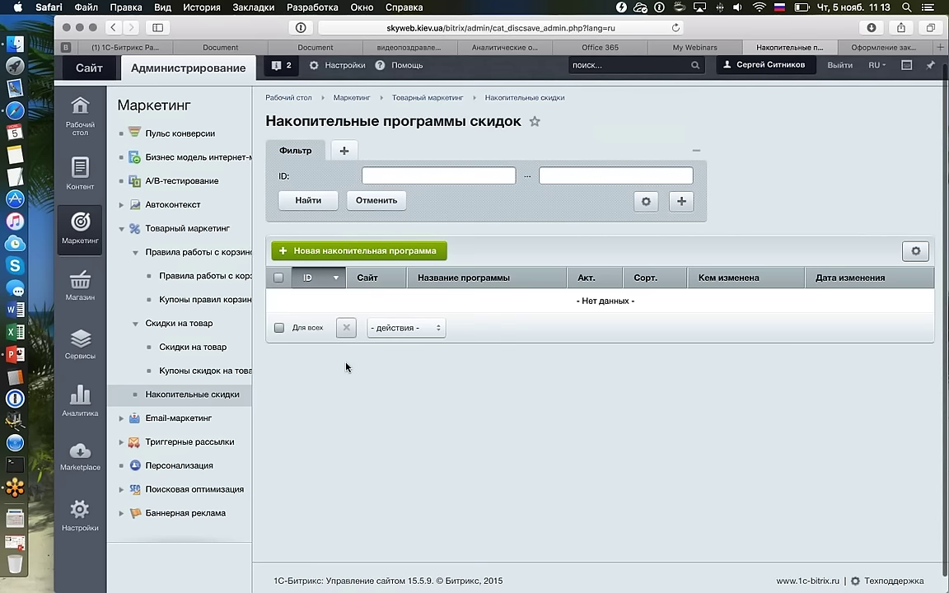
scroll(346, 366, down, 1)
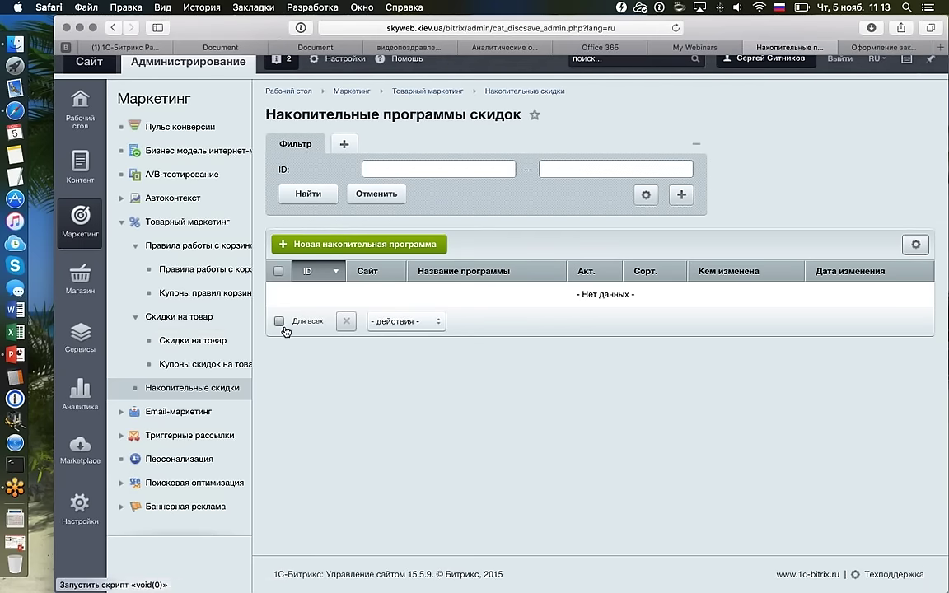
click(193, 340)
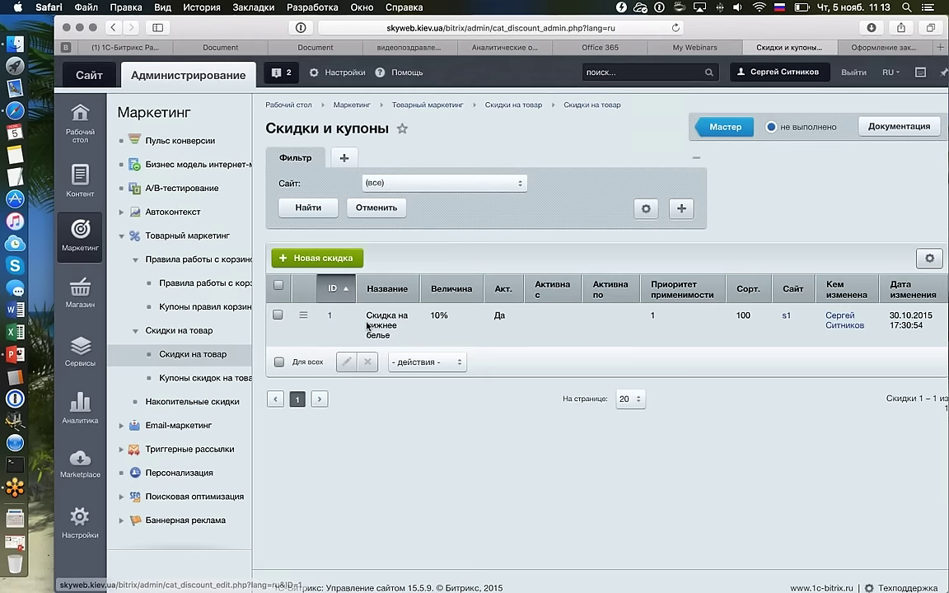
Open and save the 10% underwear discount, then view the product discount coupons.
click(366, 325)
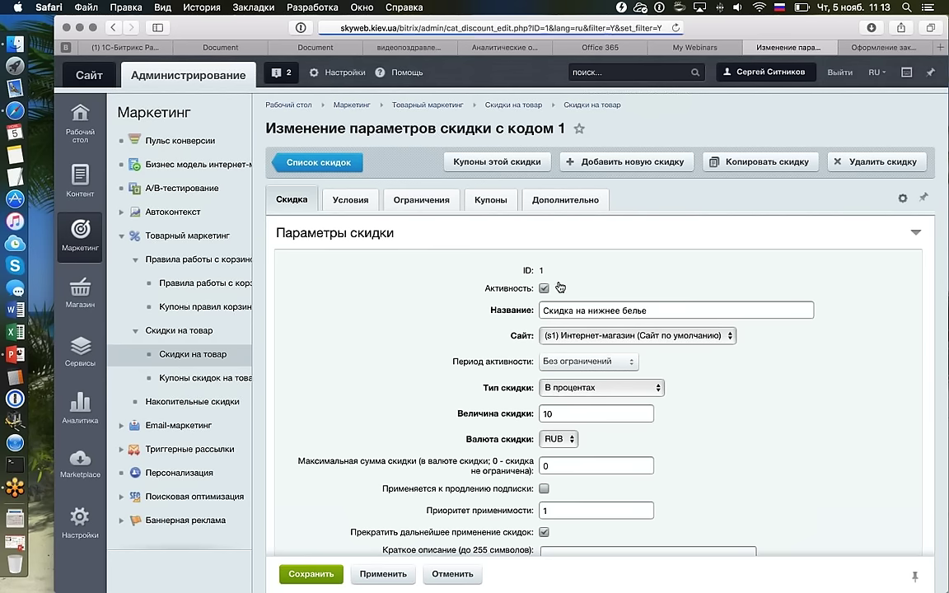
click(326, 572)
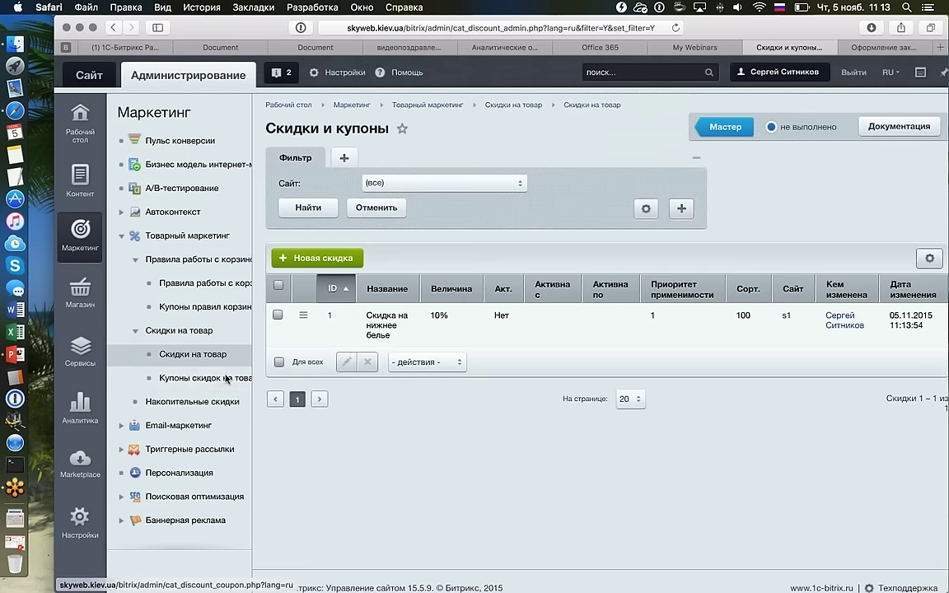
click(227, 378)
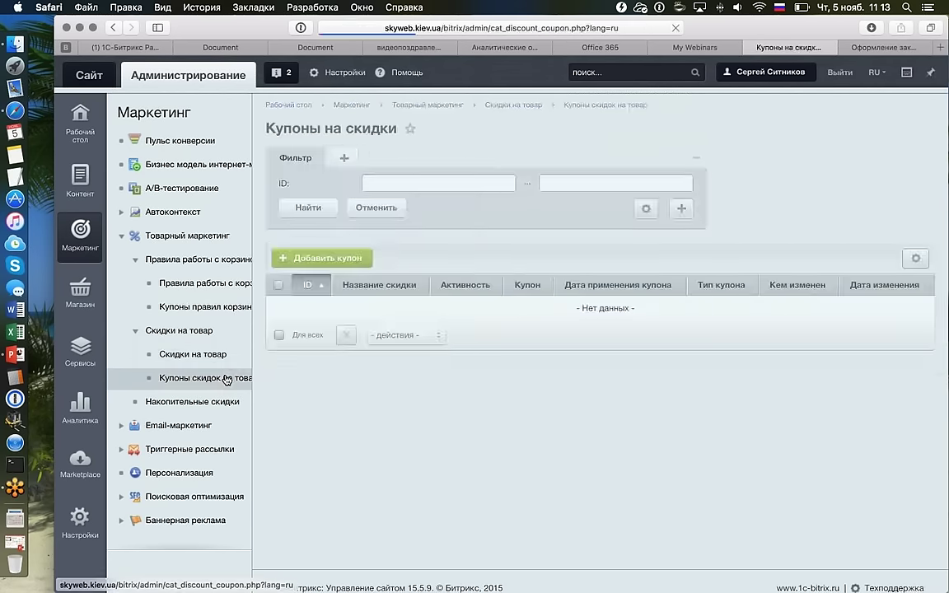
key(super+bracketleft)
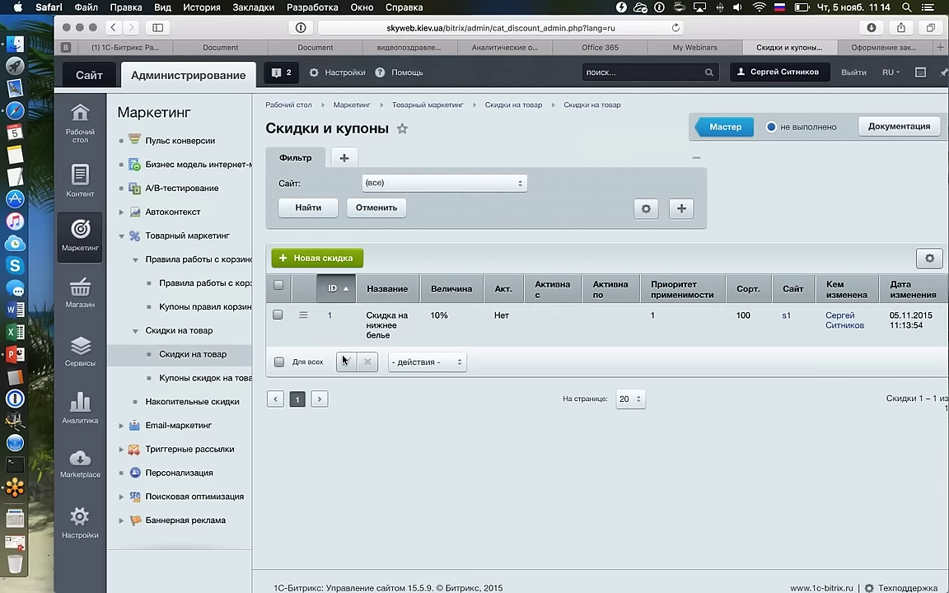
key(super+bracketleft)
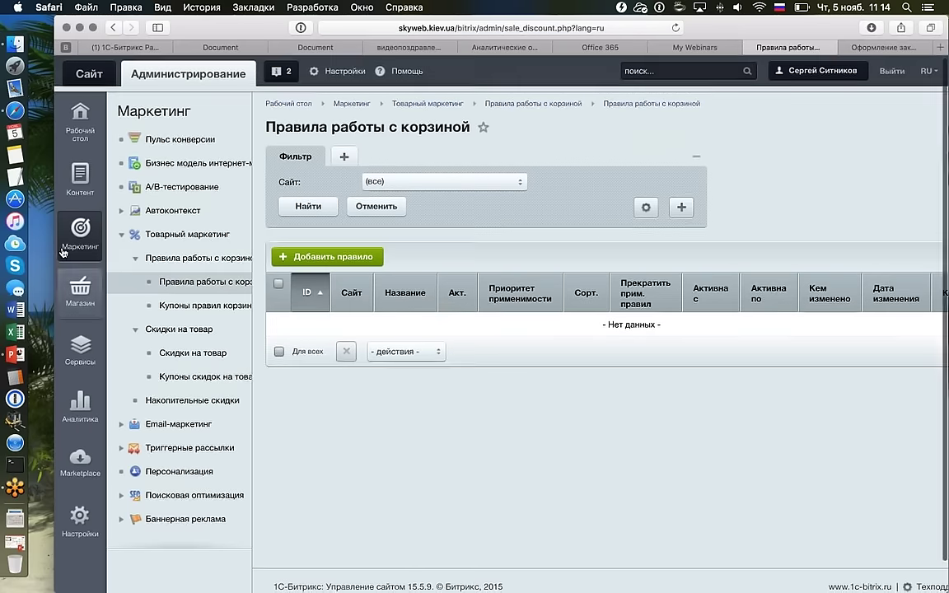
Recheck the cart rules and underwear discount, then return to the Магазин > Заказы list.
click(80, 288)
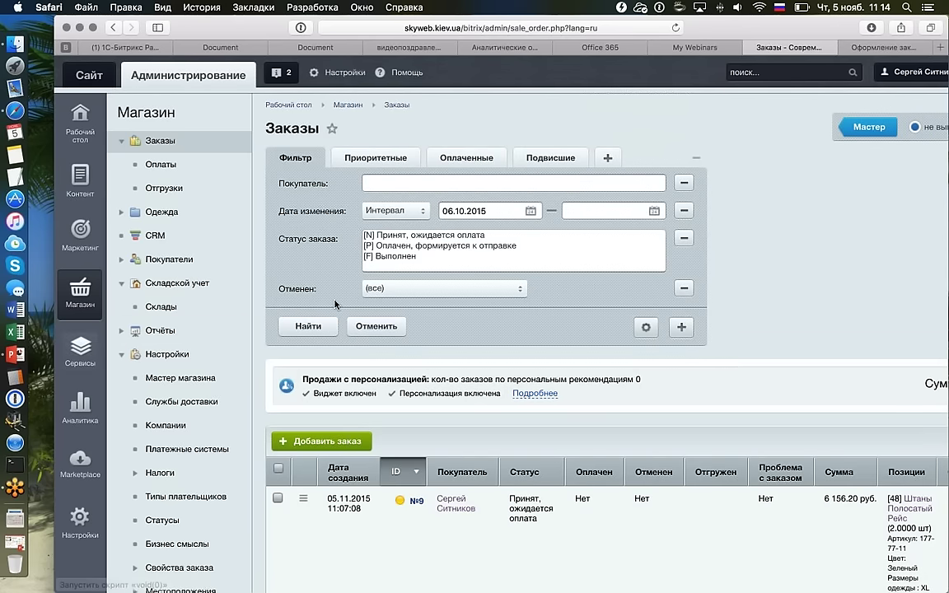
scroll(335, 306, down, 1)
click(78, 233)
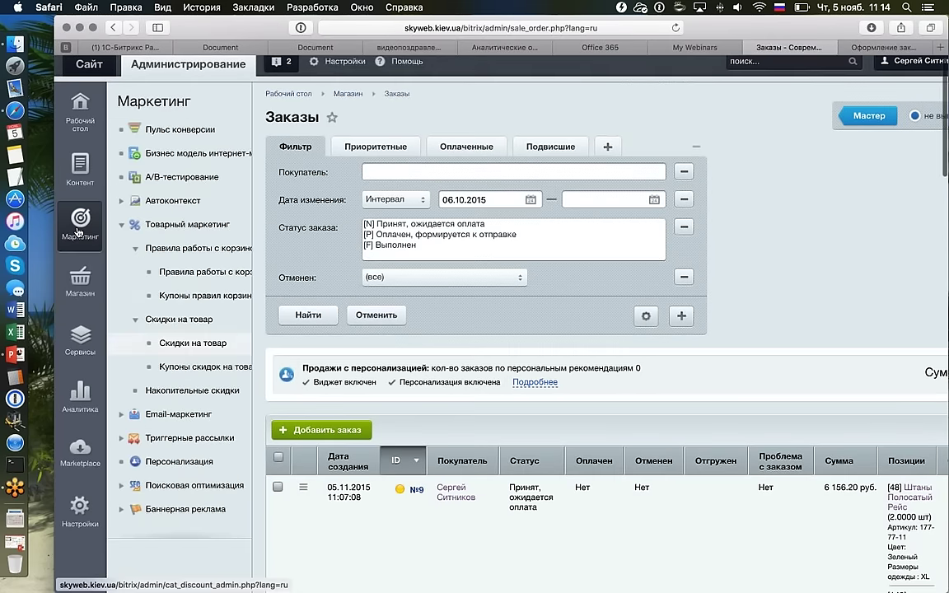
click(206, 271)
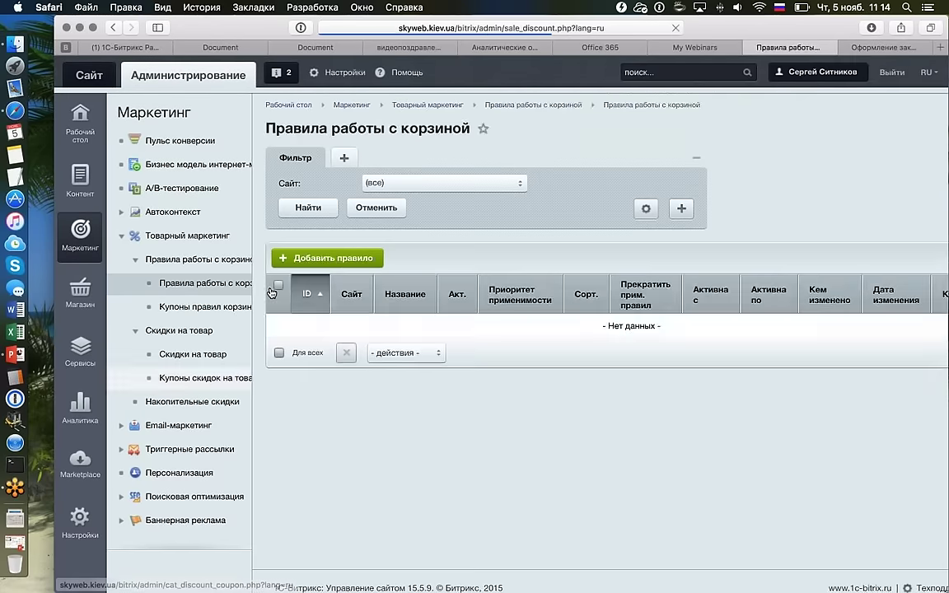
double_click(428, 335)
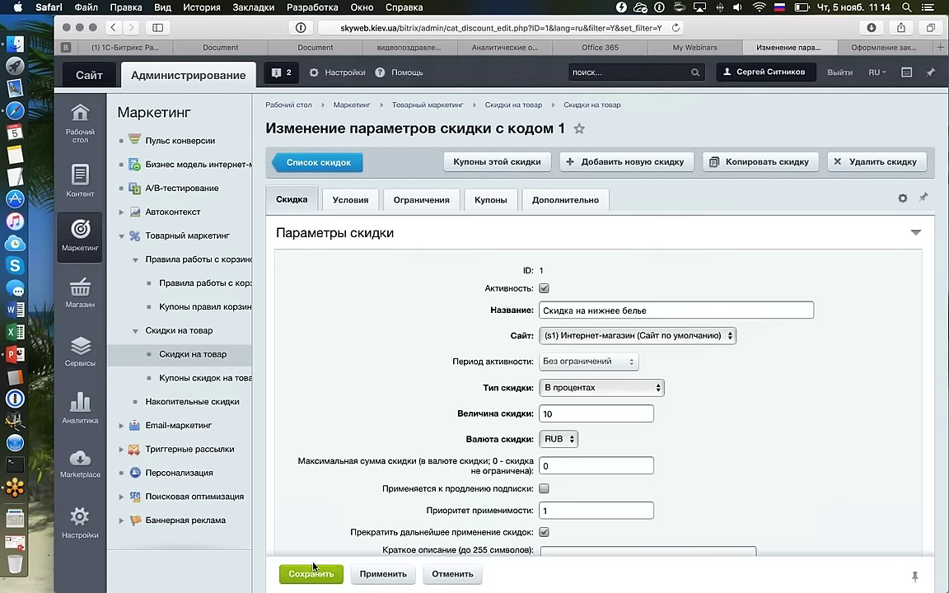
key(super+bracketleft)
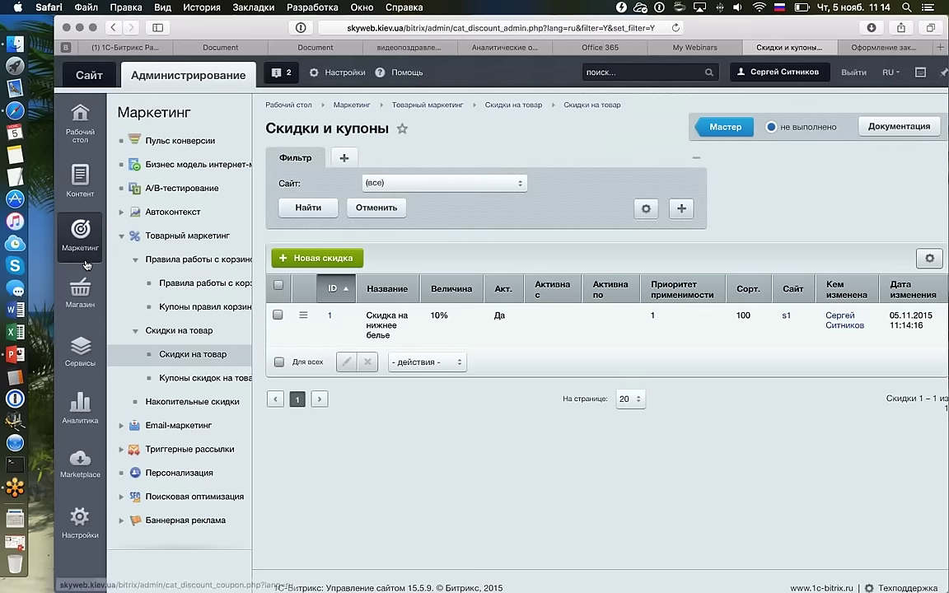
click(79, 288)
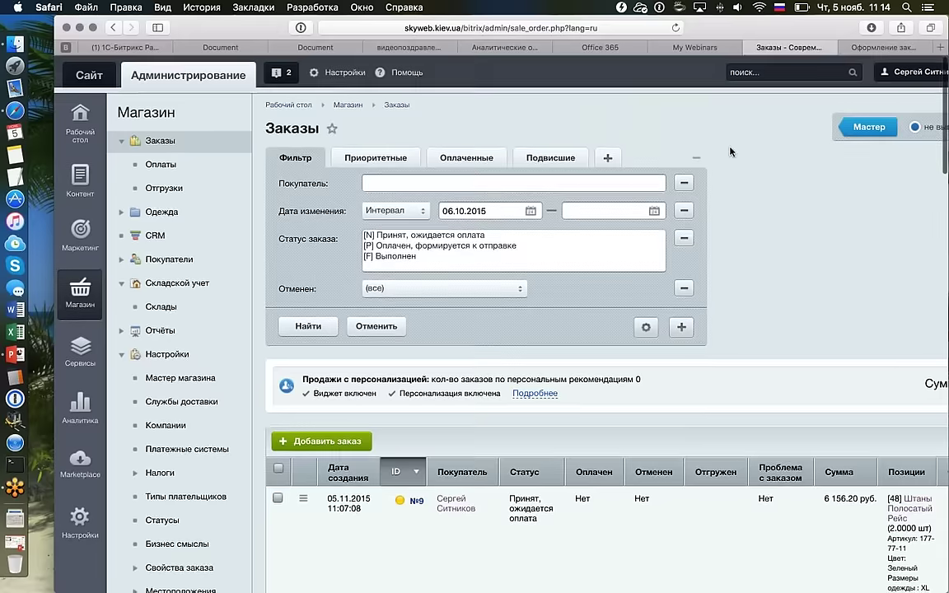
Add the pink lingerie and the striped Штаны to the storefront cart.
click(877, 47)
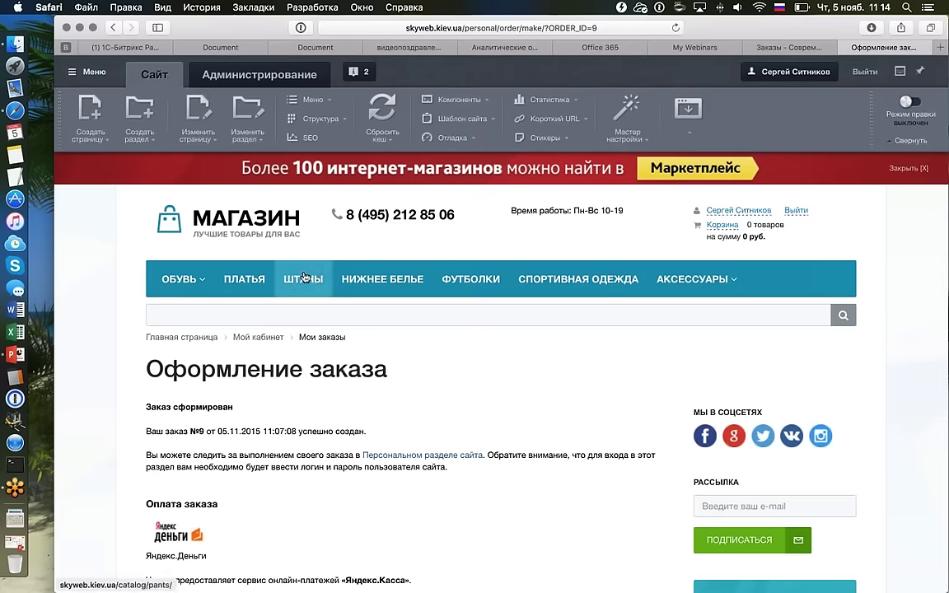
click(247, 231)
scroll(339, 249, down, 5)
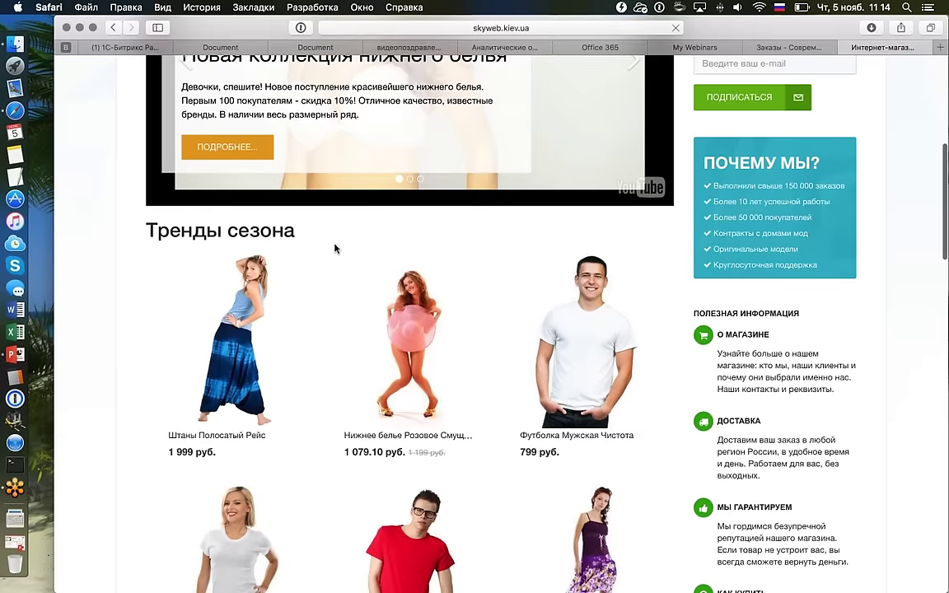
click(395, 347)
click(498, 396)
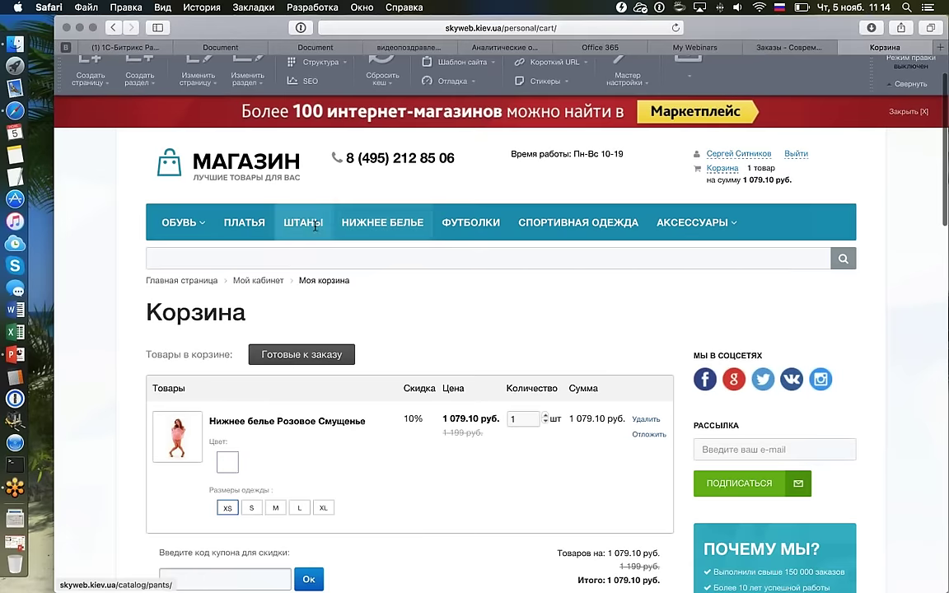
click(305, 224)
scroll(284, 392, down, 1)
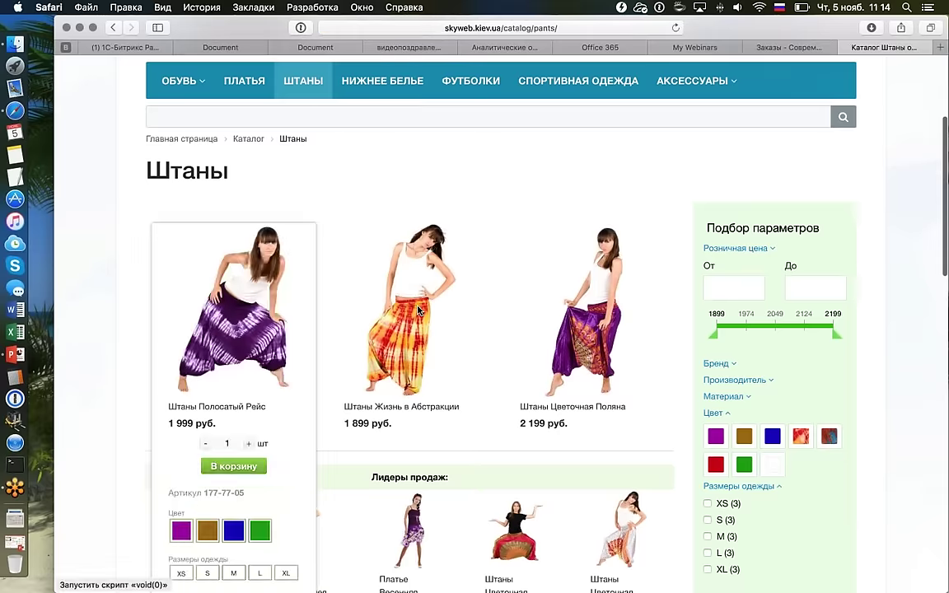
click(233, 464)
click(497, 391)
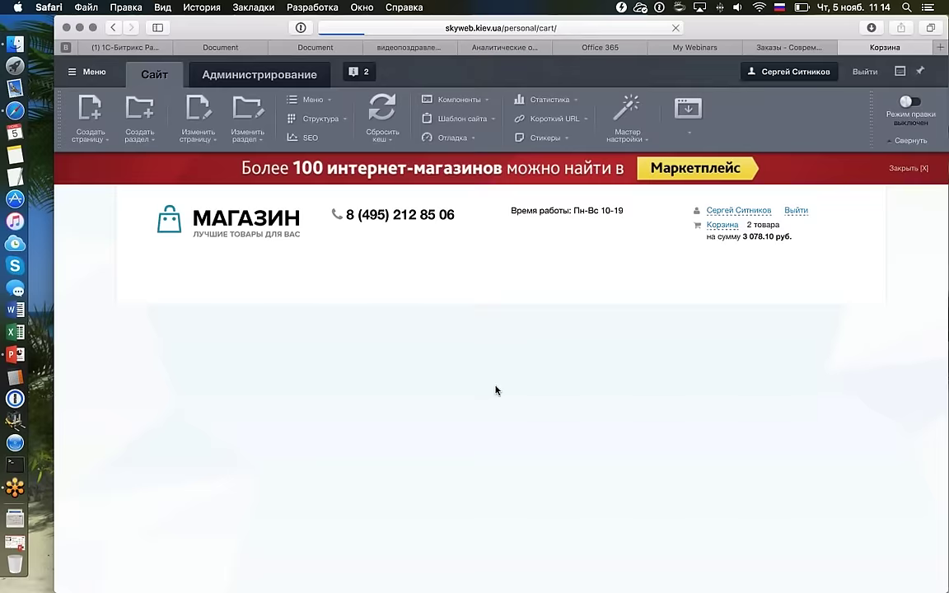
Check out the cart with Наличные курьеру payment to place order №10.
scroll(612, 284, down, 8)
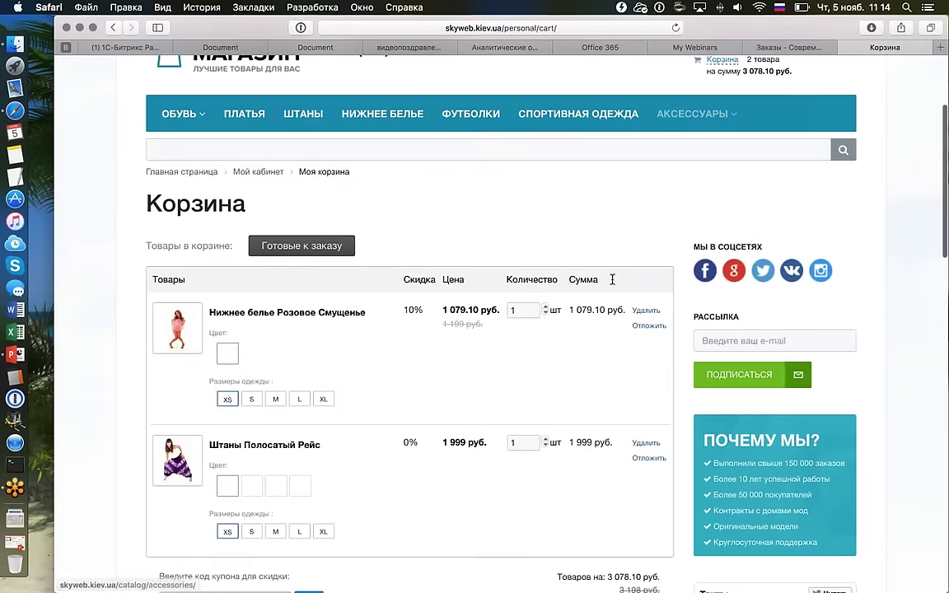
scroll(612, 283, up, 8)
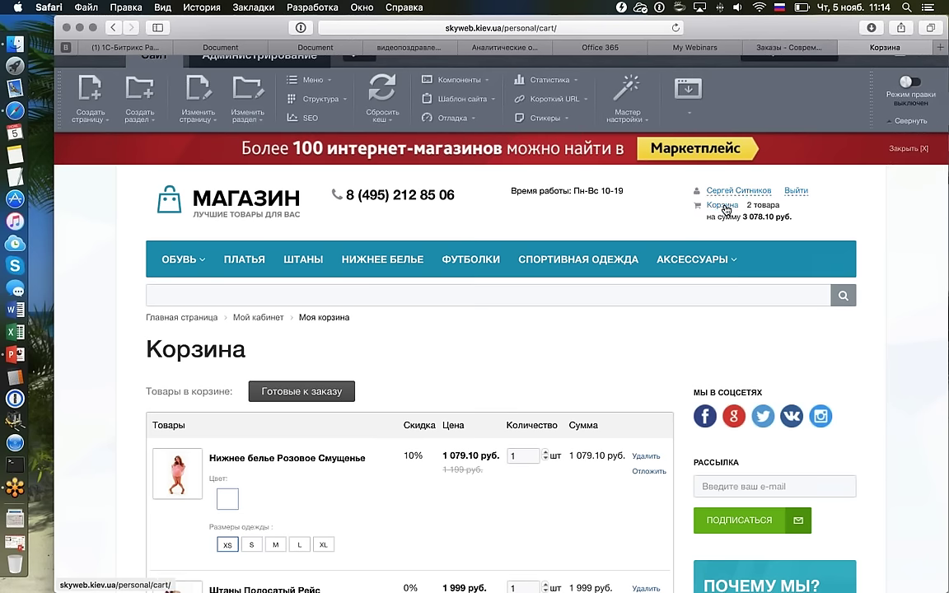
click(725, 208)
scroll(560, 314, down, 8)
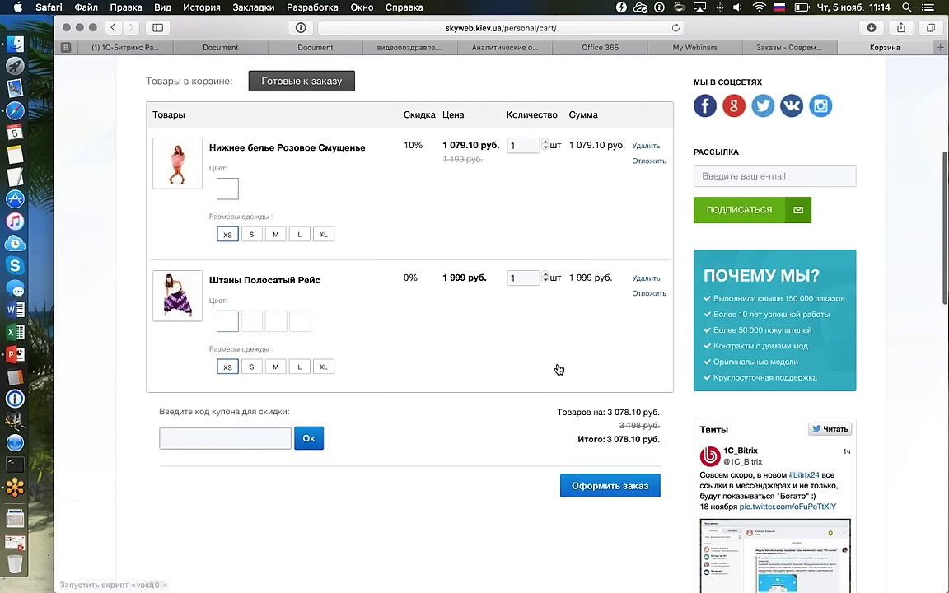
click(617, 457)
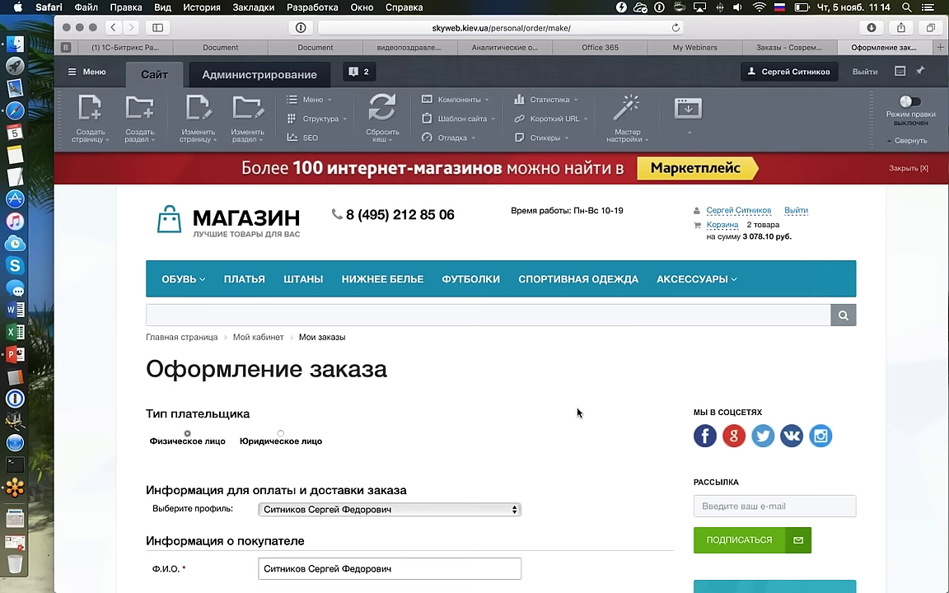
scroll(577, 409, down, 5)
scroll(578, 408, down, 10)
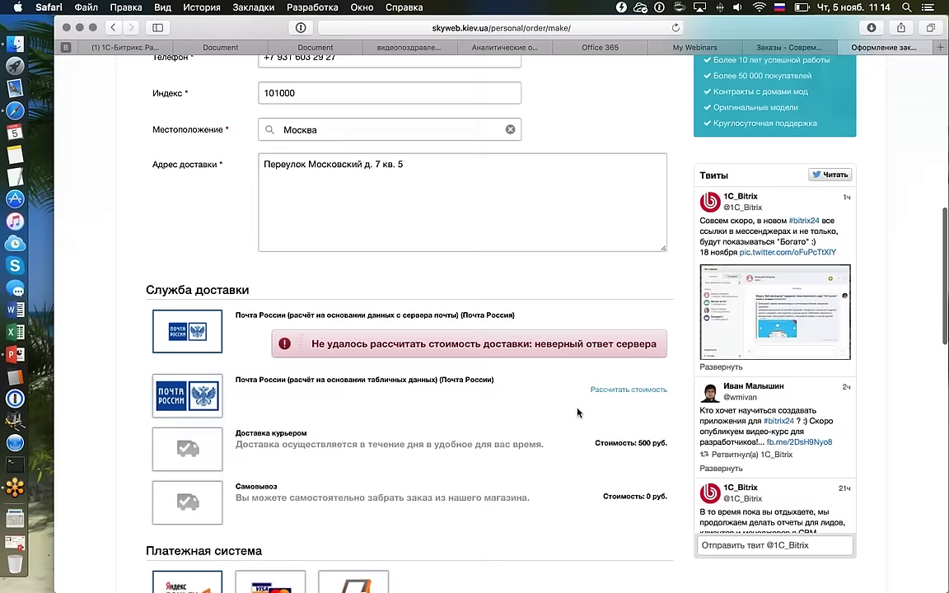
scroll(411, 379, down, 2)
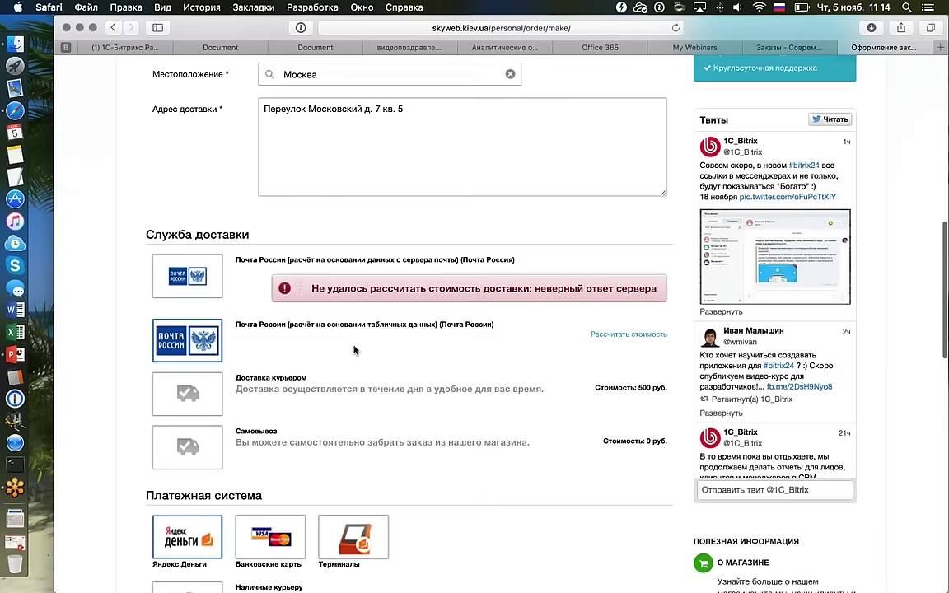
scroll(354, 349, down, 8)
scroll(360, 349, up, 2)
click(360, 347)
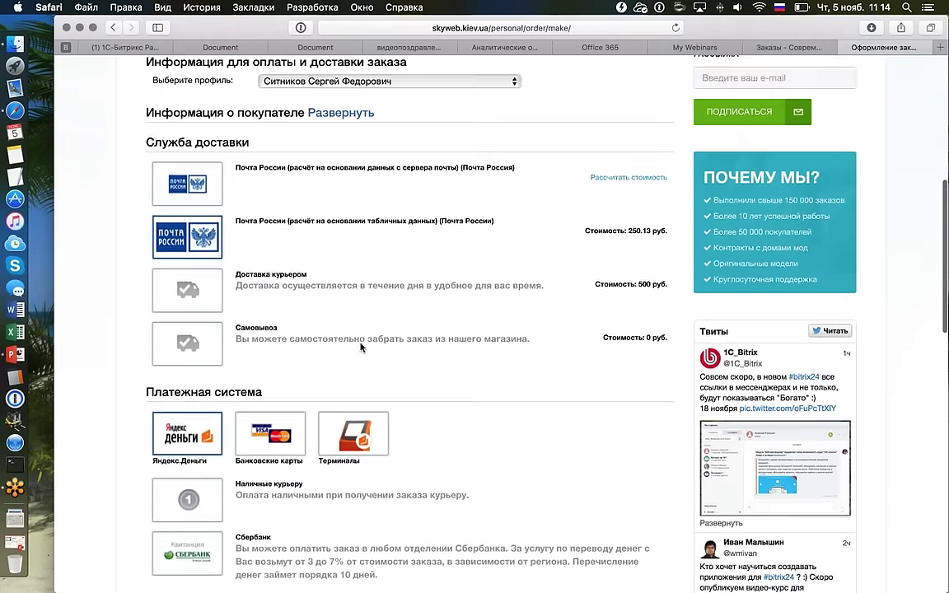
scroll(349, 344, down, 5)
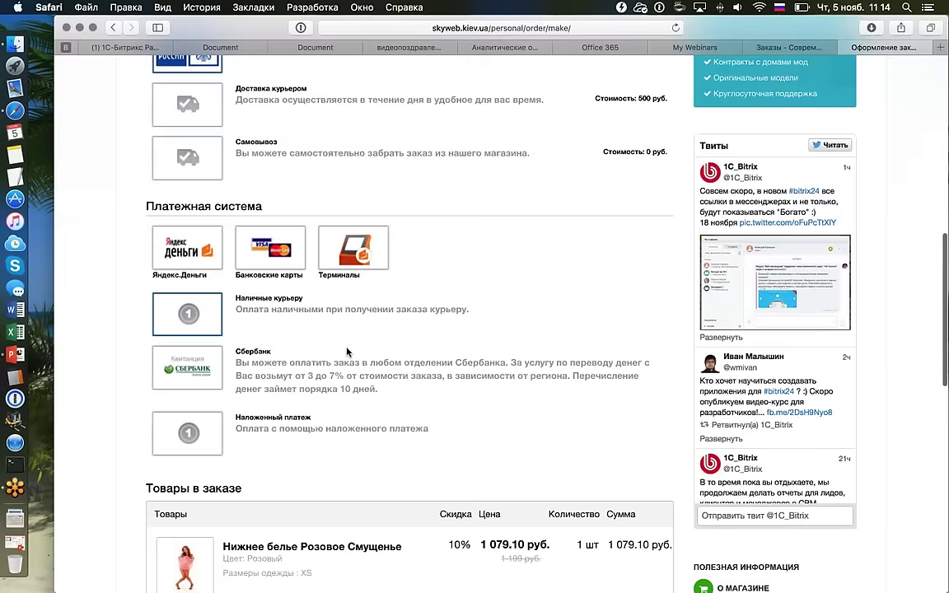
scroll(402, 376, down, 10)
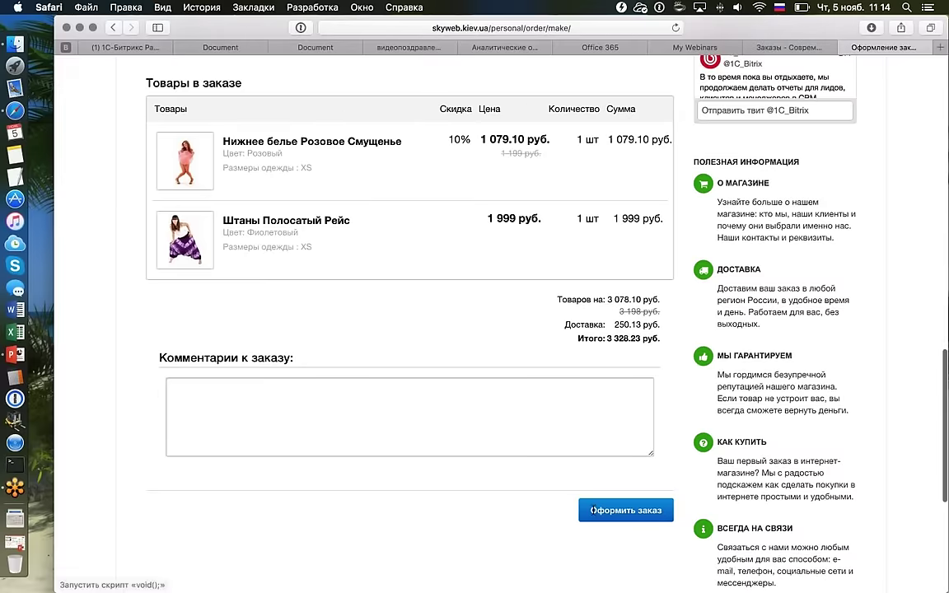
click(593, 510)
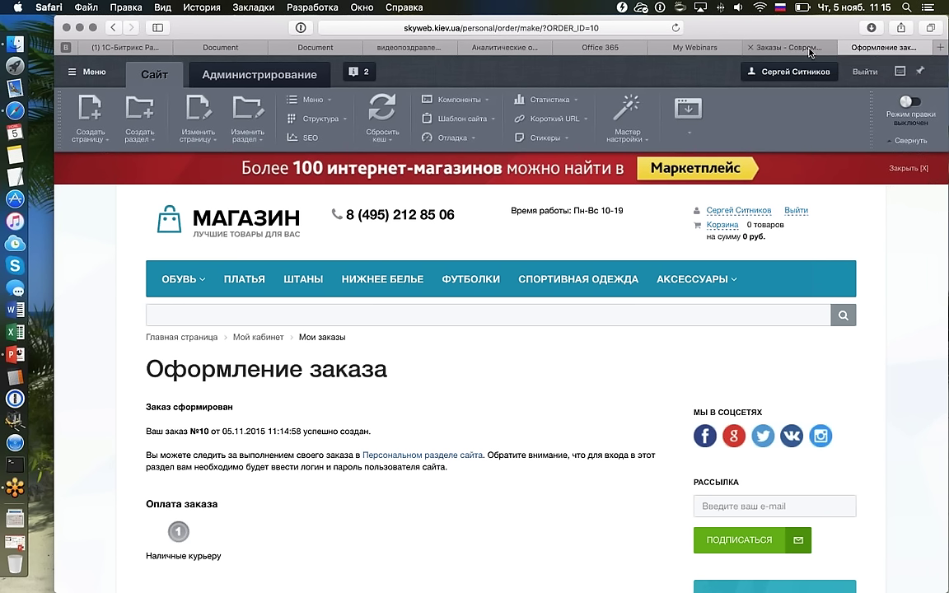
Open order №10 for editing from the admin Заказы list.
click(786, 47)
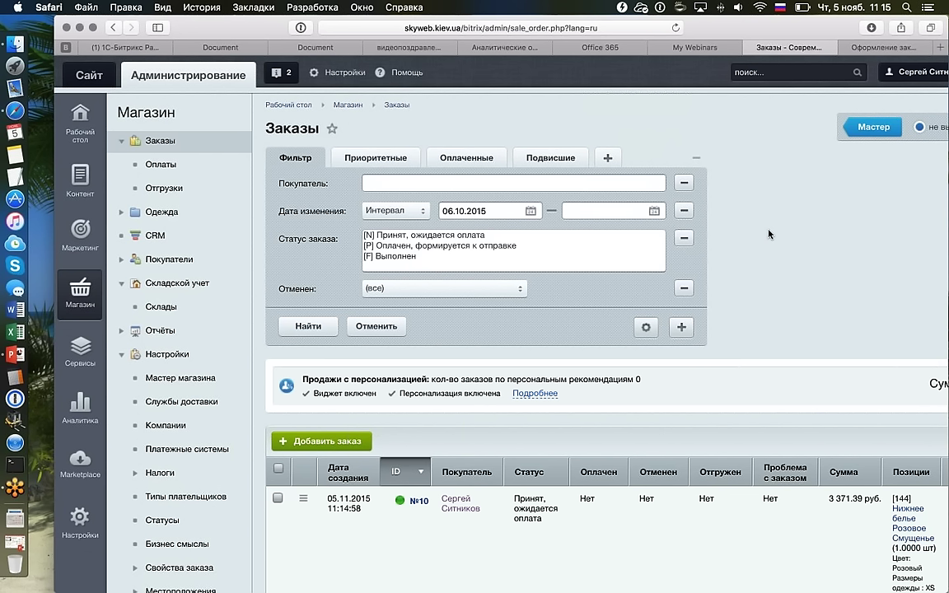
scroll(768, 234, down, 5)
click(303, 350)
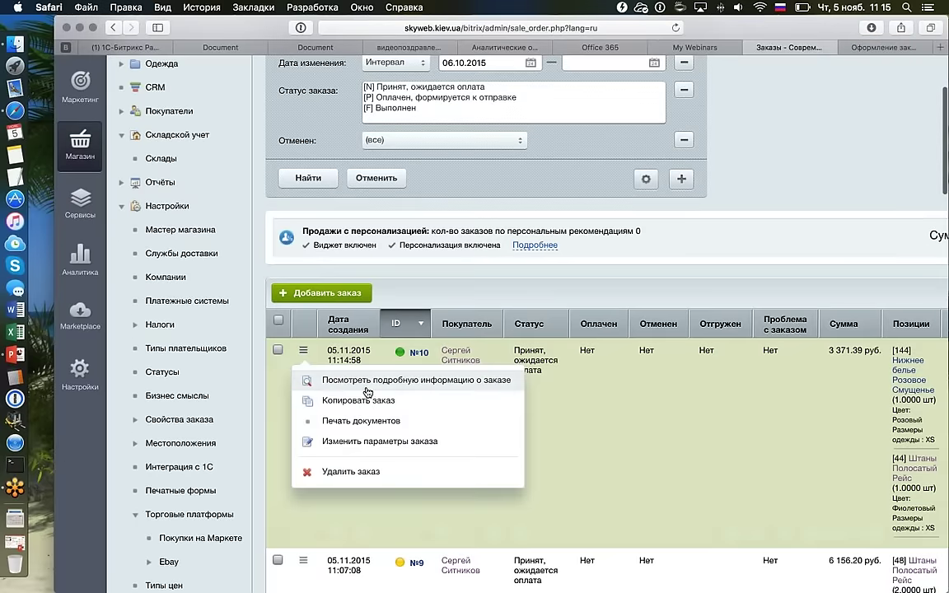
click(362, 440)
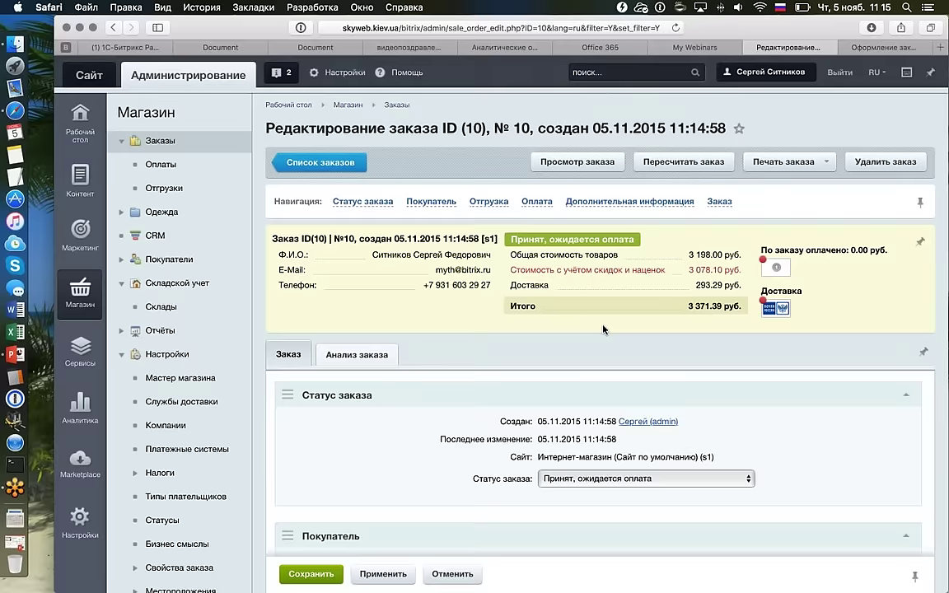
Set both quantities to 2, make the pants green in size XL, and save at 3 998.00 руб.
scroll(613, 328, down, 15)
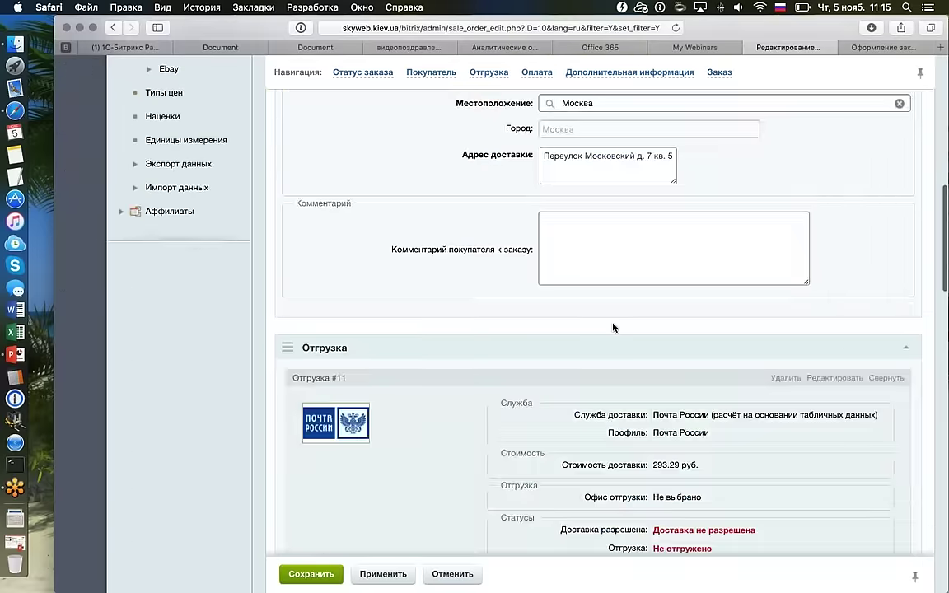
scroll(612, 327, down, 10)
scroll(612, 327, down, 1)
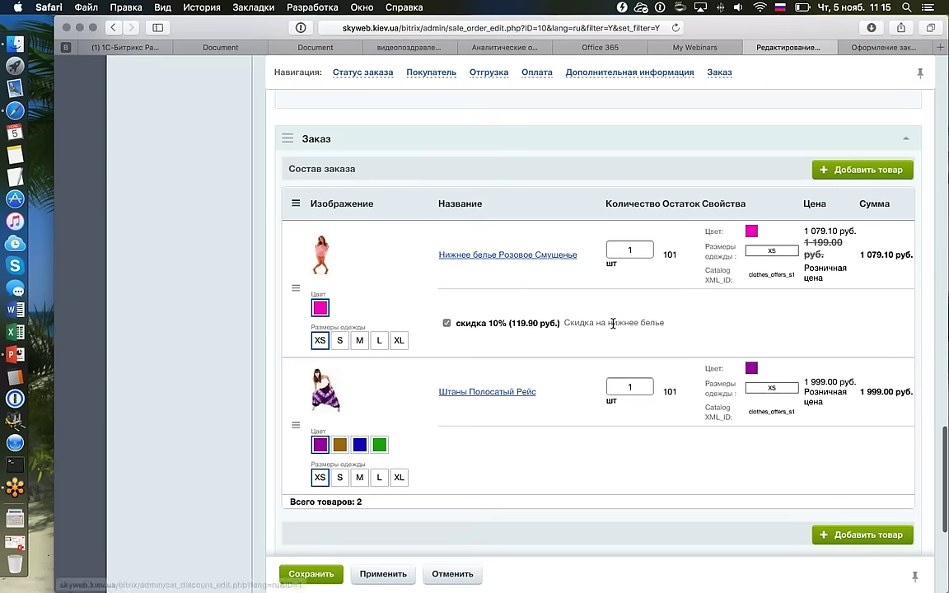
double_click(630, 249)
text(2)
double_click(630, 387)
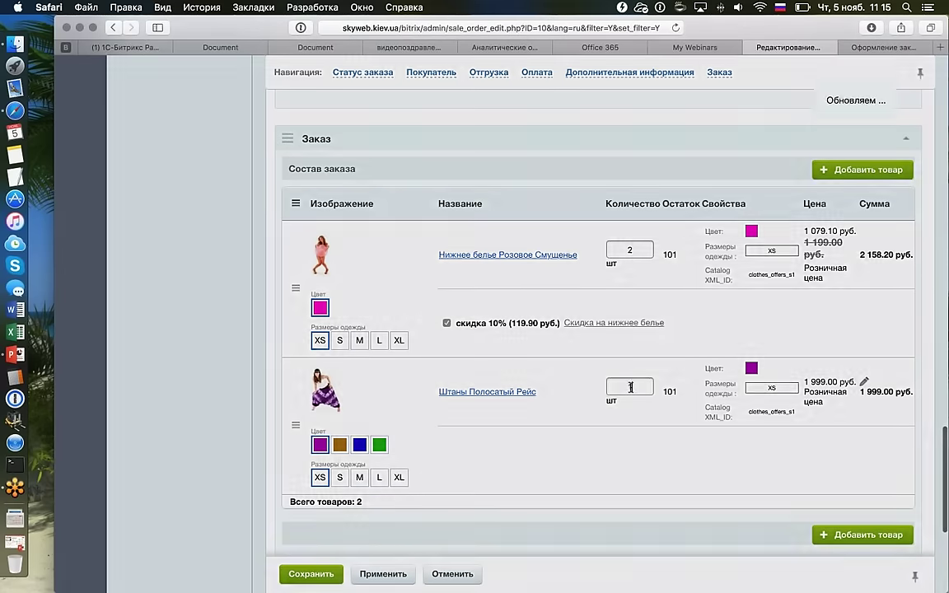
text(2)
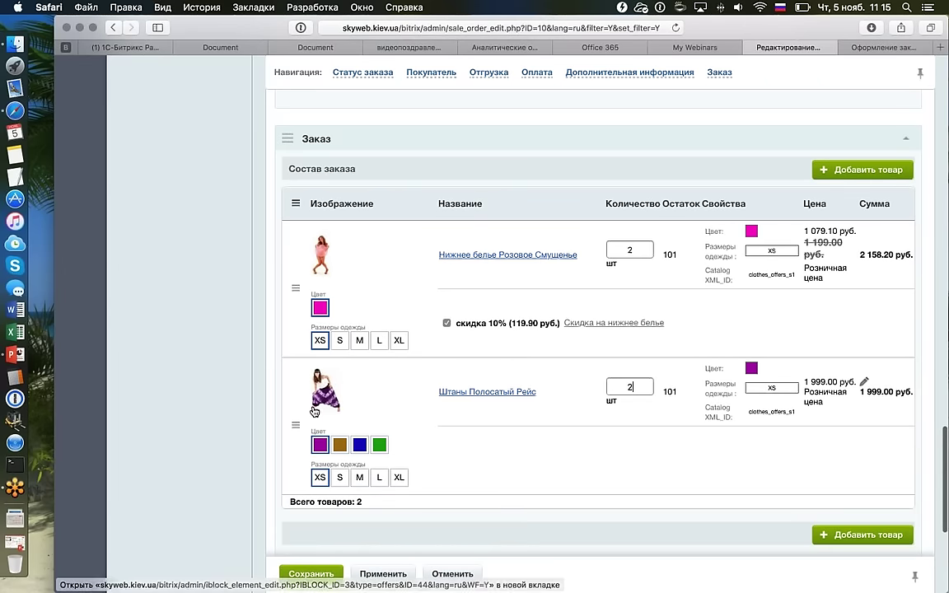
click(399, 477)
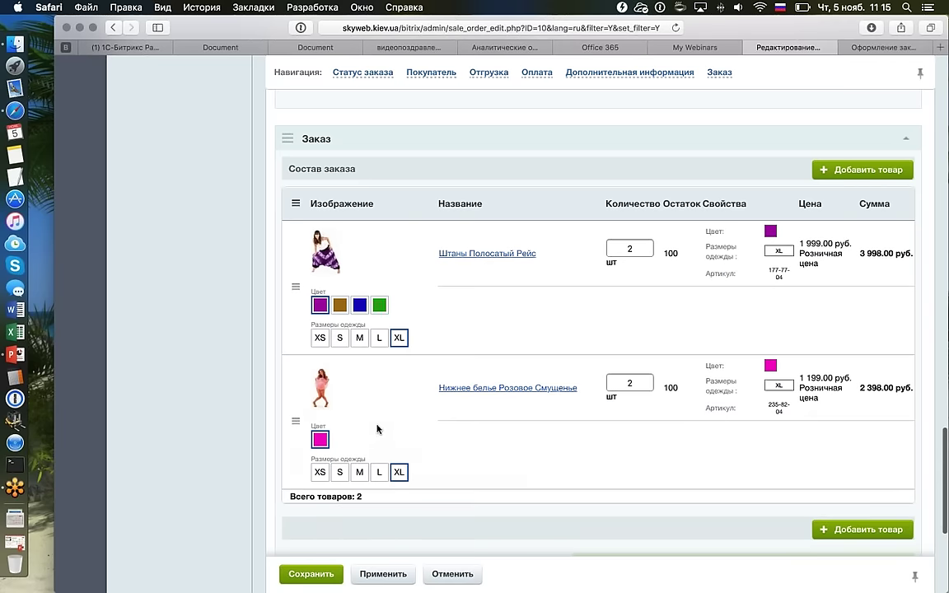
click(379, 305)
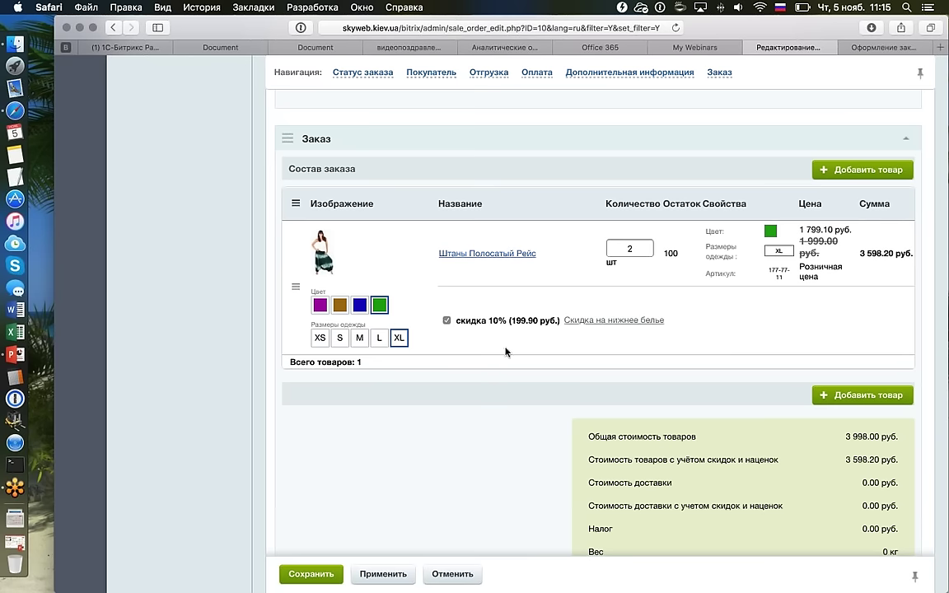
scroll(505, 348, up, 1)
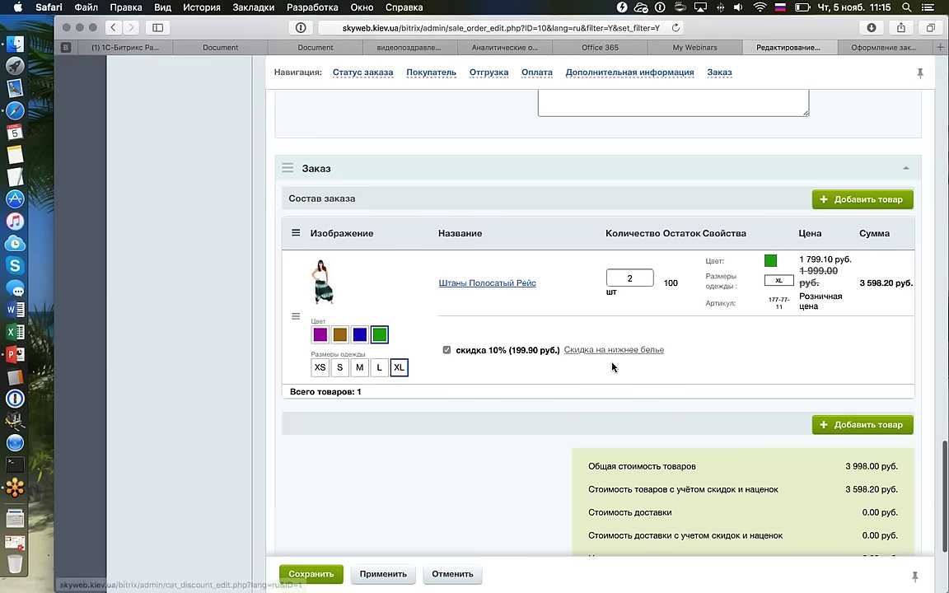
key(Return)
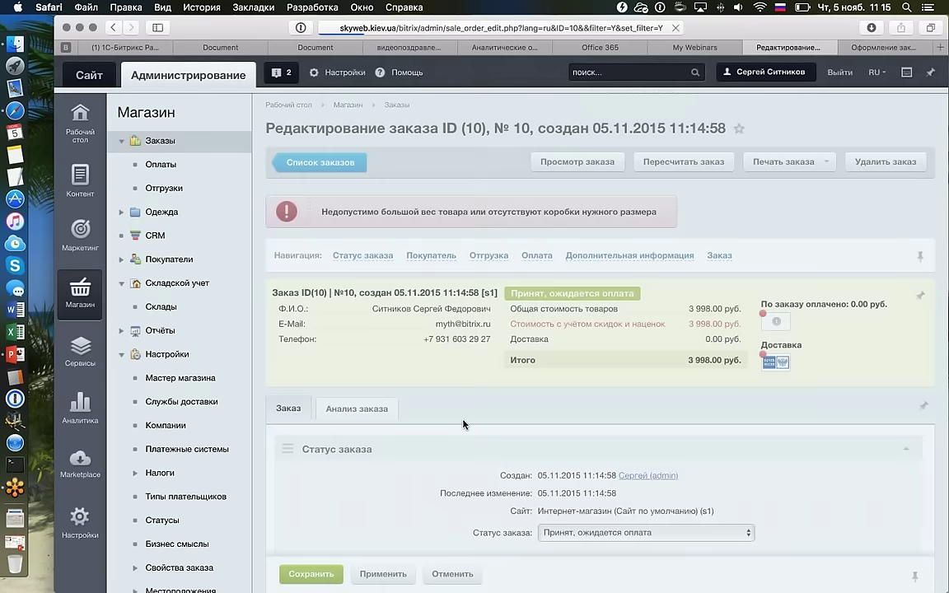
Start deleting shipment #11, then cancel the confirmation.
scroll(570, 366, down, 10)
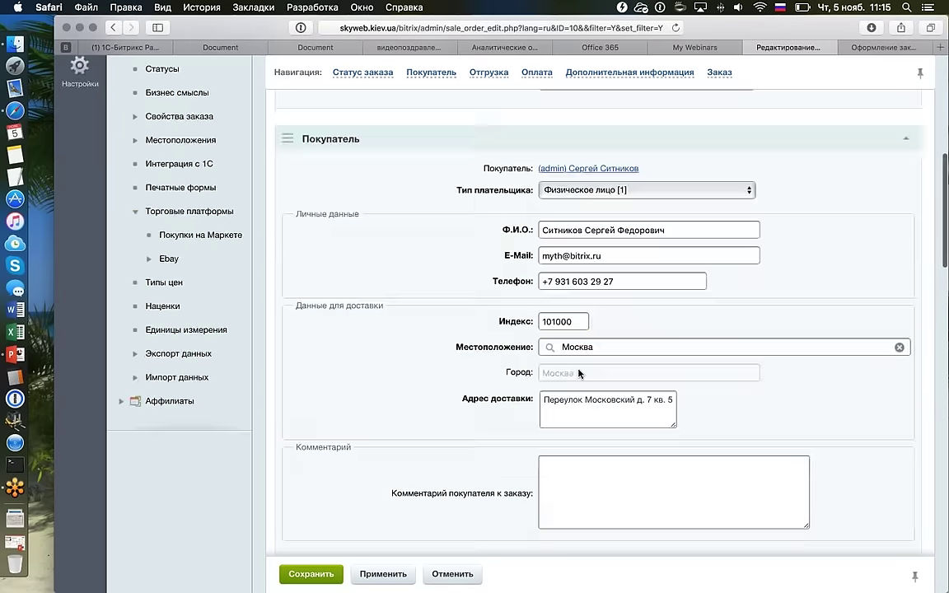
scroll(578, 372, down, 6)
scroll(578, 373, down, 8)
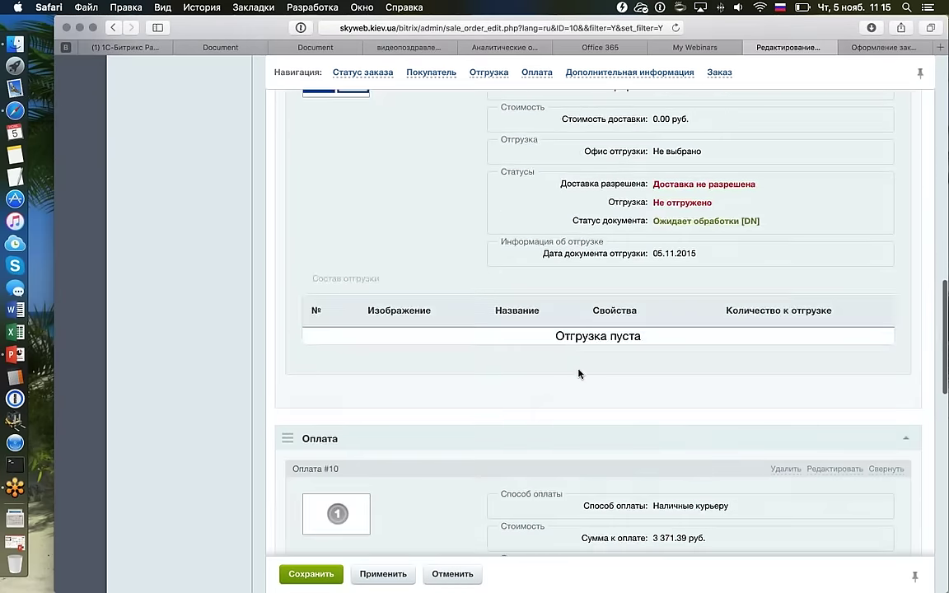
scroll(578, 372, up, 8)
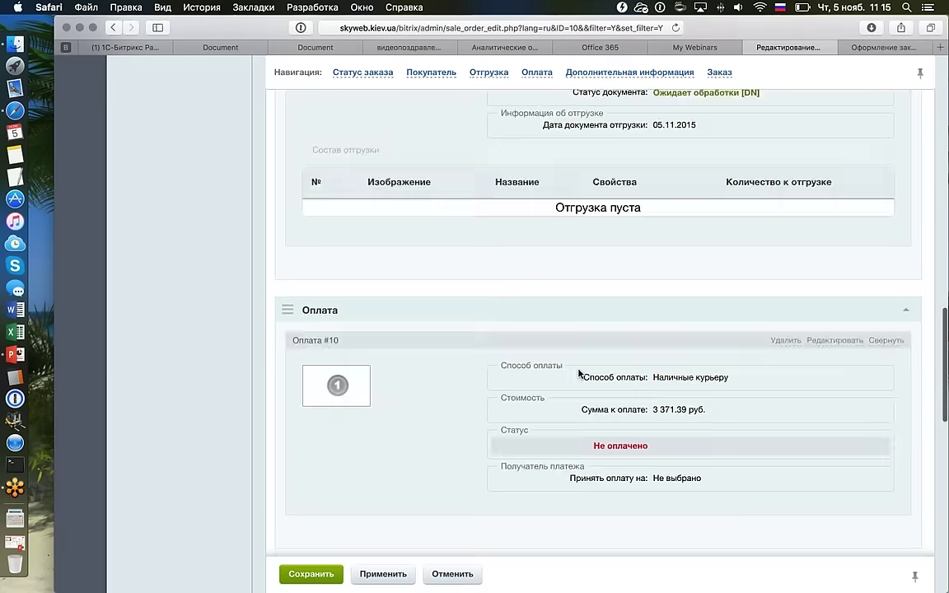
click(785, 200)
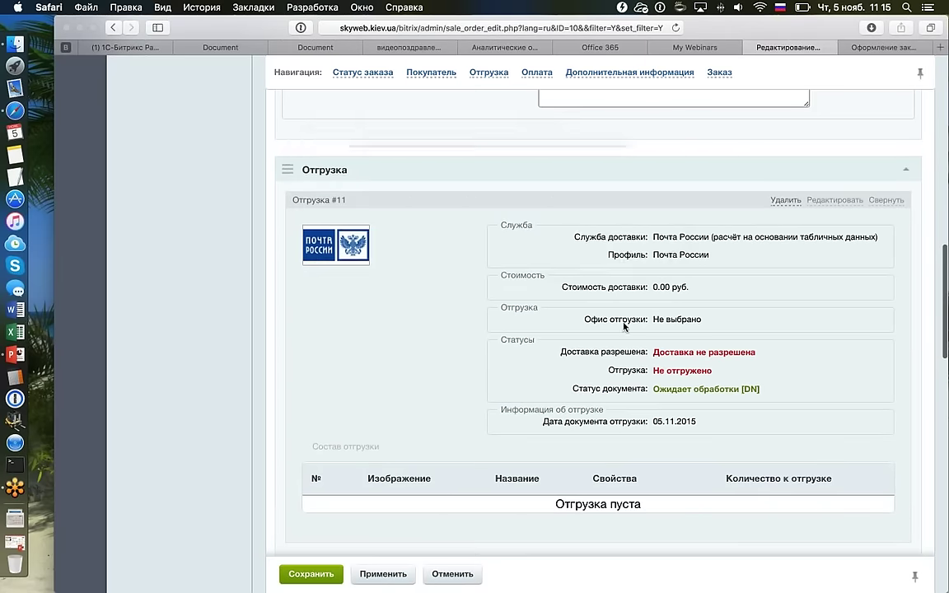
key(Escape)
Open shipment #11's editor in a new tab and set its delivery service to Самовывоз.
right_click(811, 199)
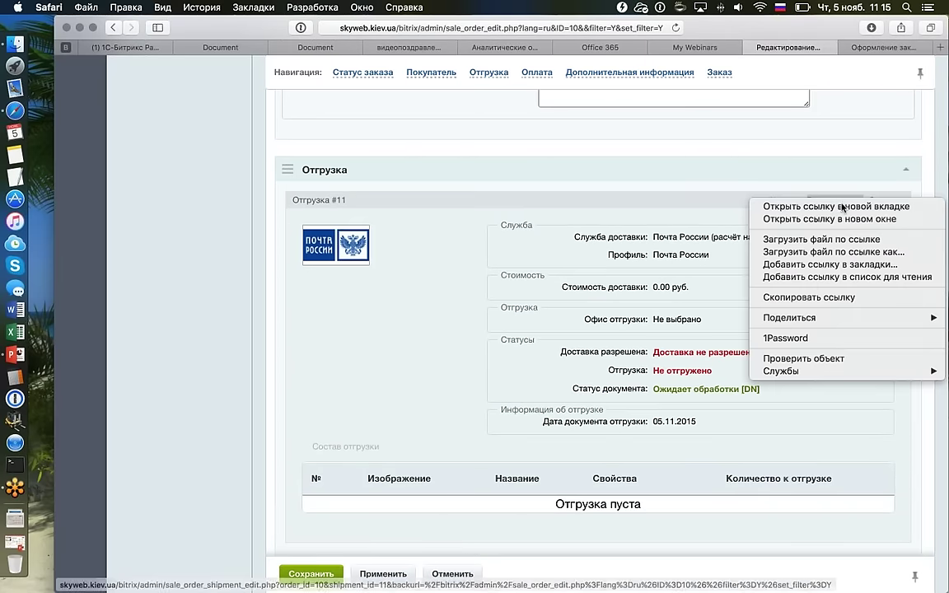
click(811, 206)
click(890, 51)
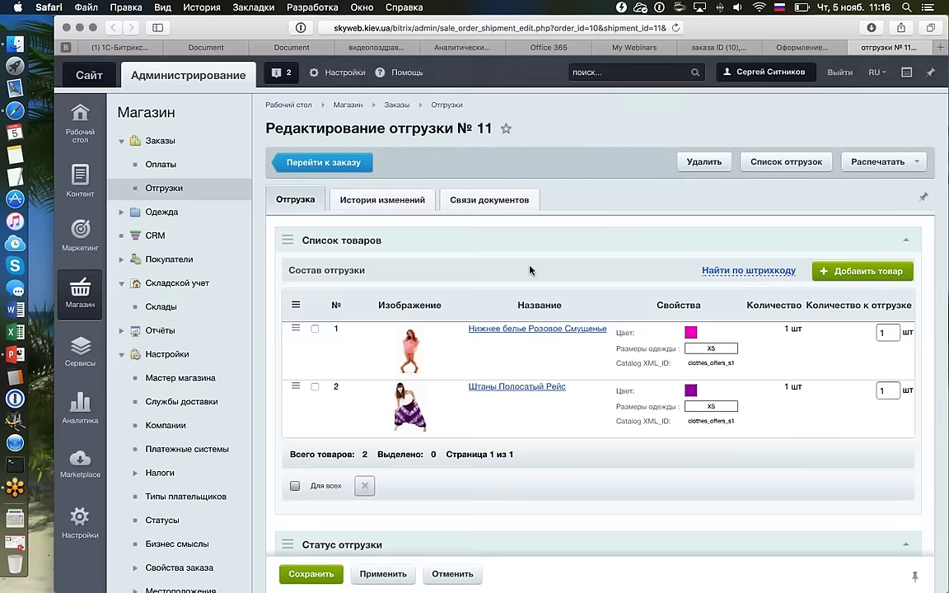
scroll(529, 270, down, 10)
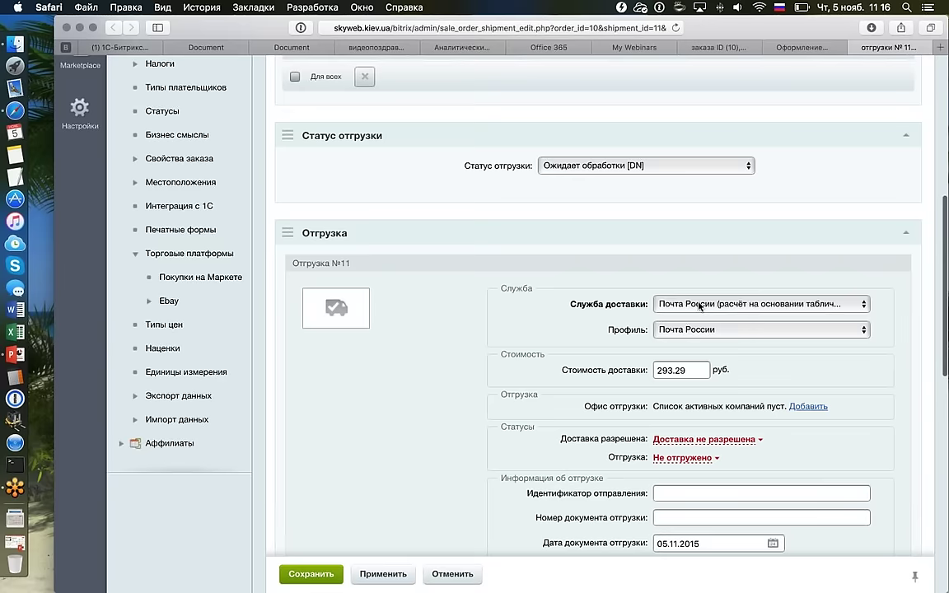
click(699, 307)
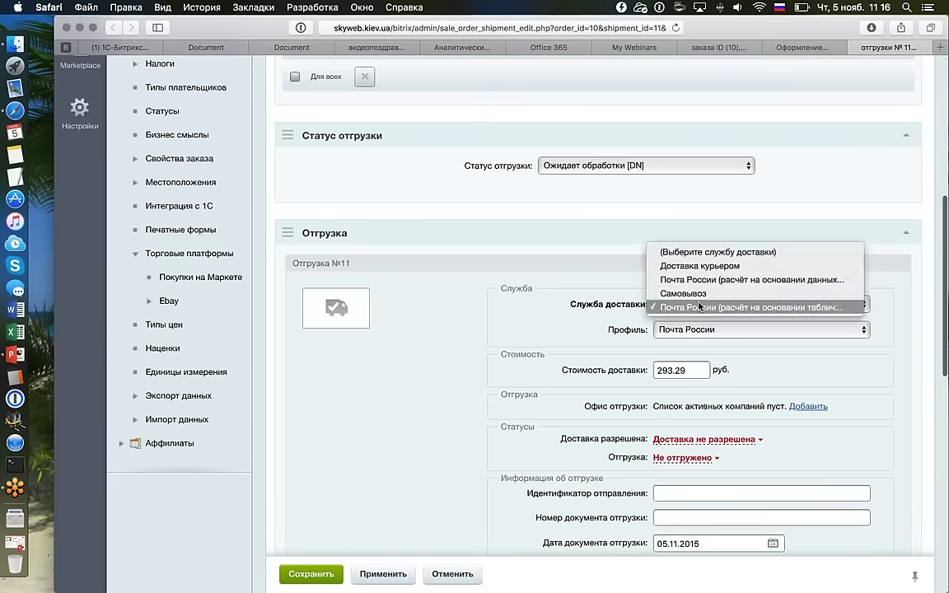
click(646, 303)
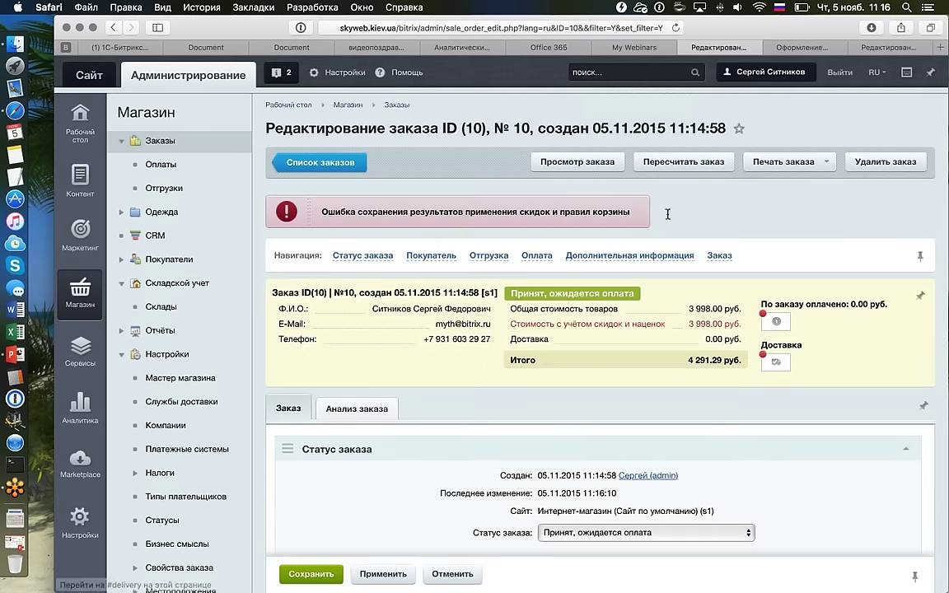
Open discount 1 'Скидка на нижнее белье' under Скидки на товар and save it inactive.
drag(618, 212, 280, 207)
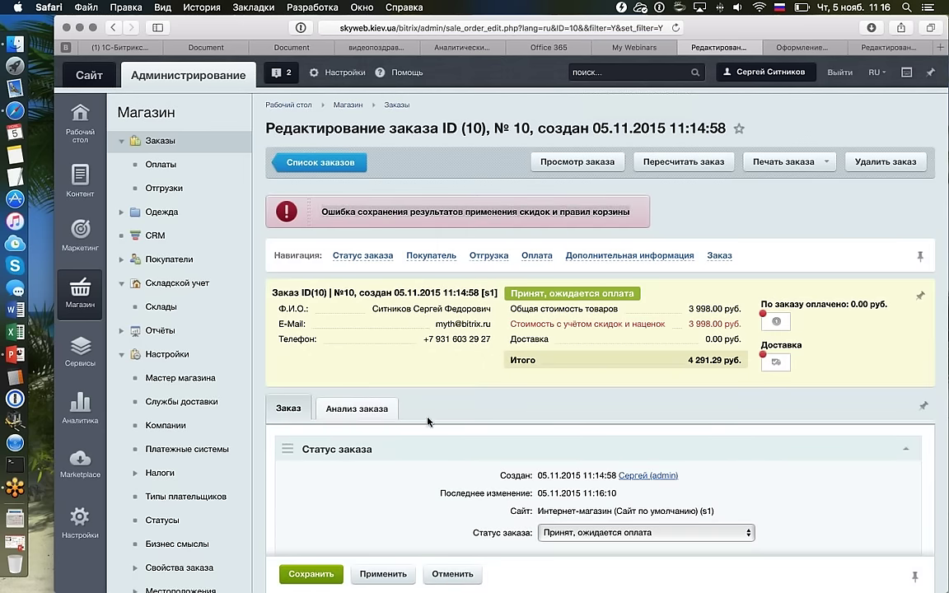
scroll(428, 422, down, 10)
scroll(427, 422, up, 10)
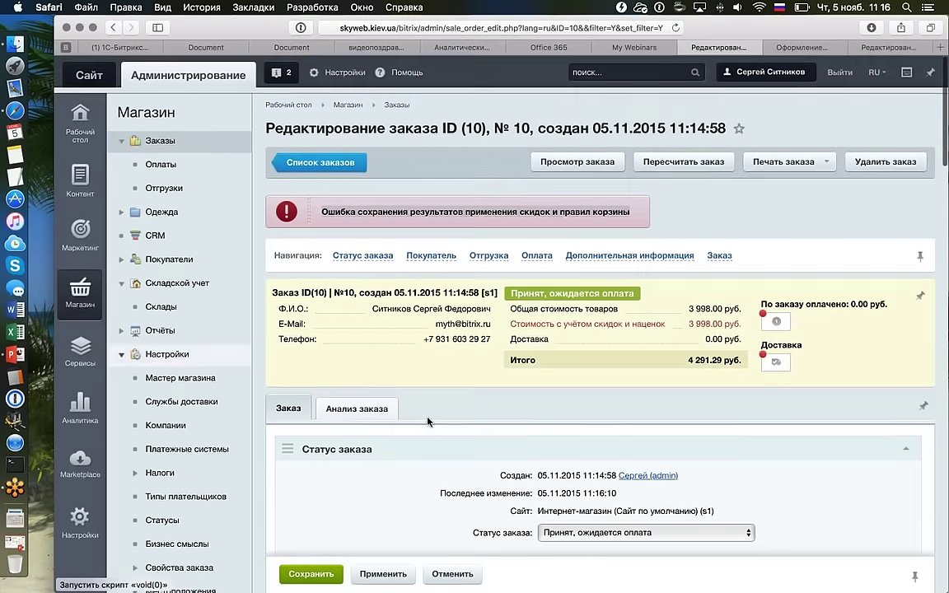
mouse_move(81, 240)
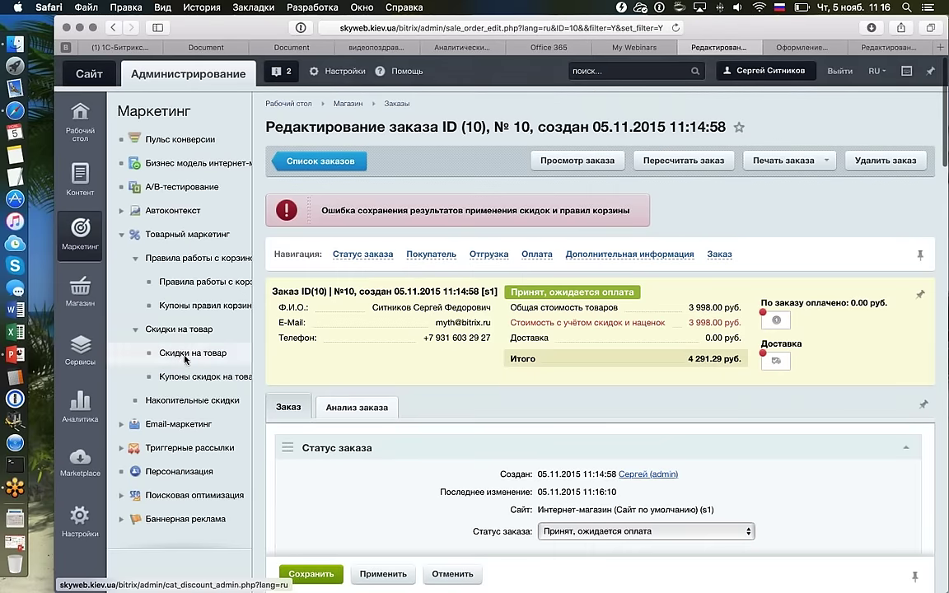
click(166, 323)
double_click(379, 309)
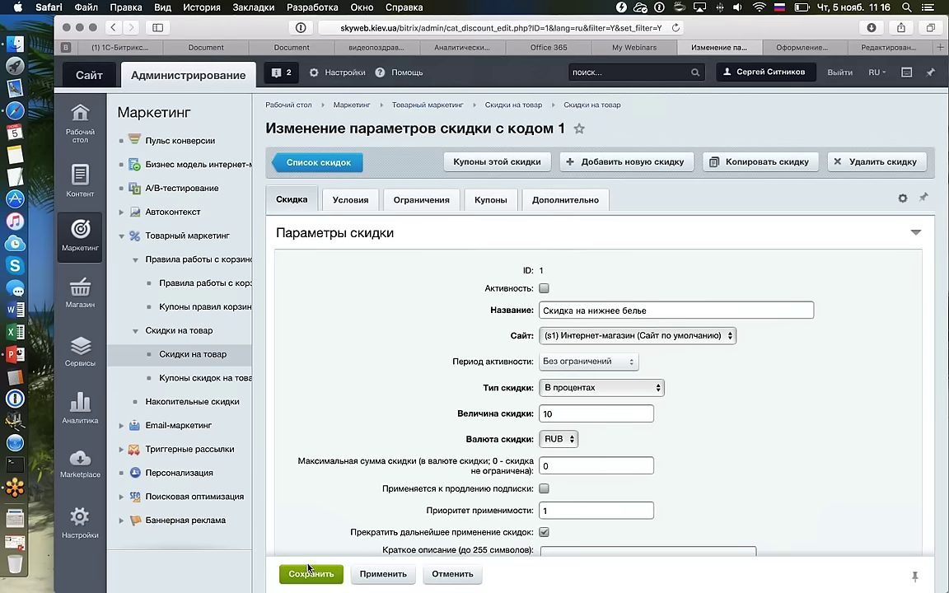
click(310, 574)
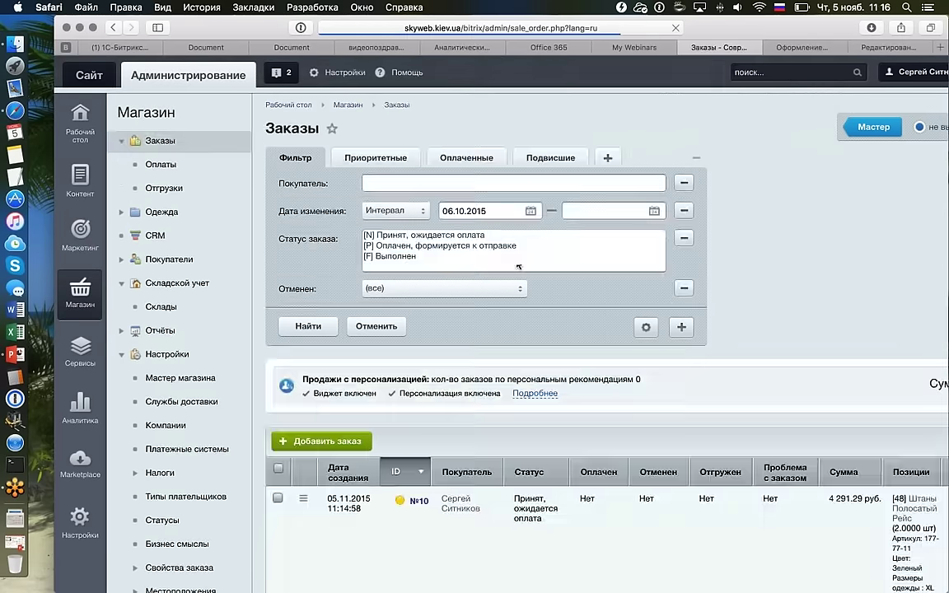
scroll(464, 233, right, 5)
scroll(463, 232, down, 3)
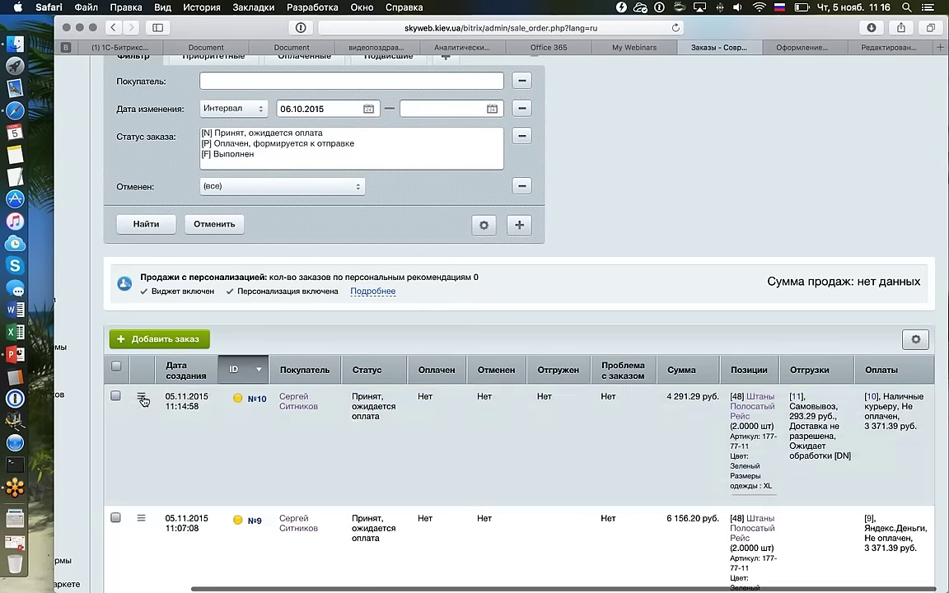
click(142, 399)
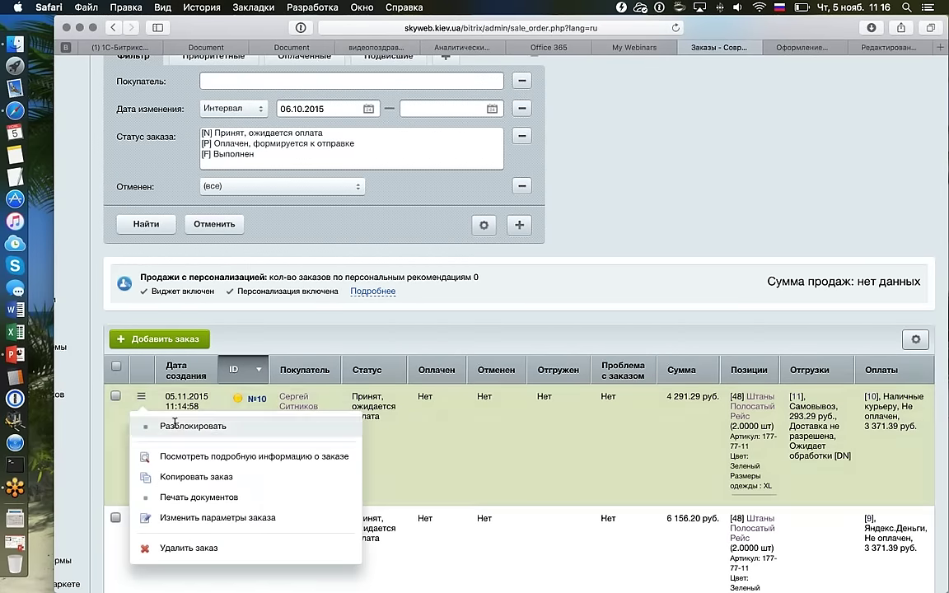
double_click(189, 401)
scroll(502, 341, down, 15)
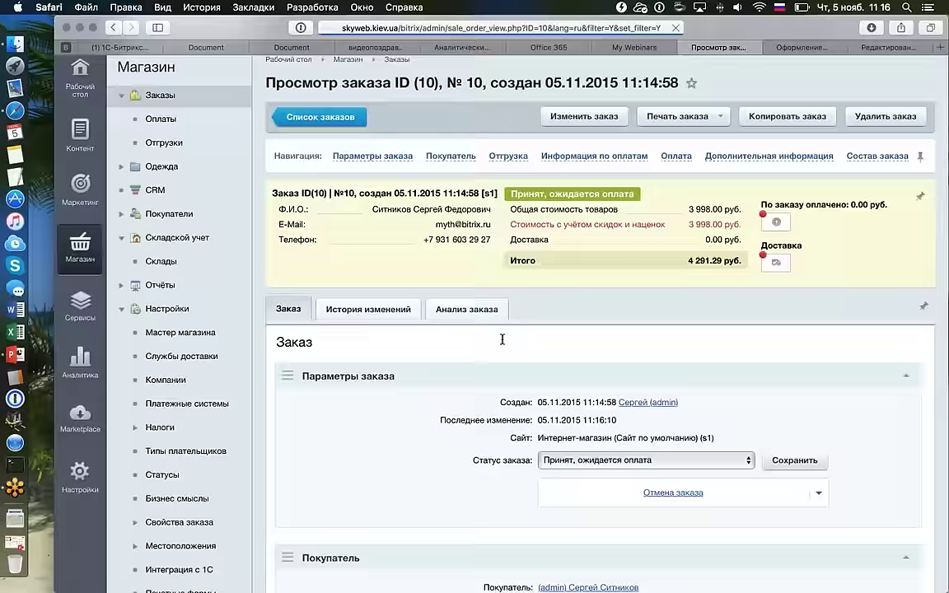
scroll(503, 341, down, 10)
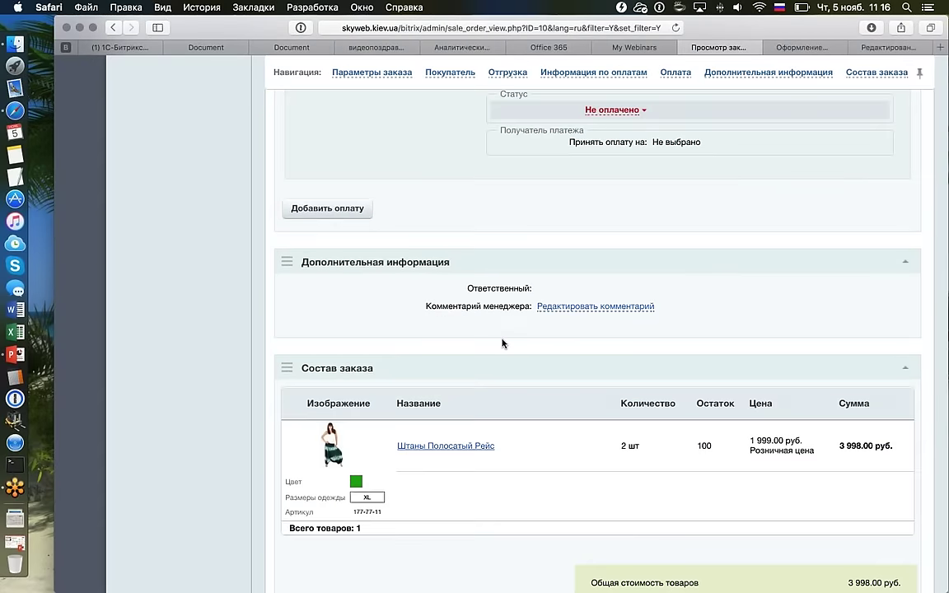
scroll(502, 344, down, 8)
scroll(503, 344, up, 15)
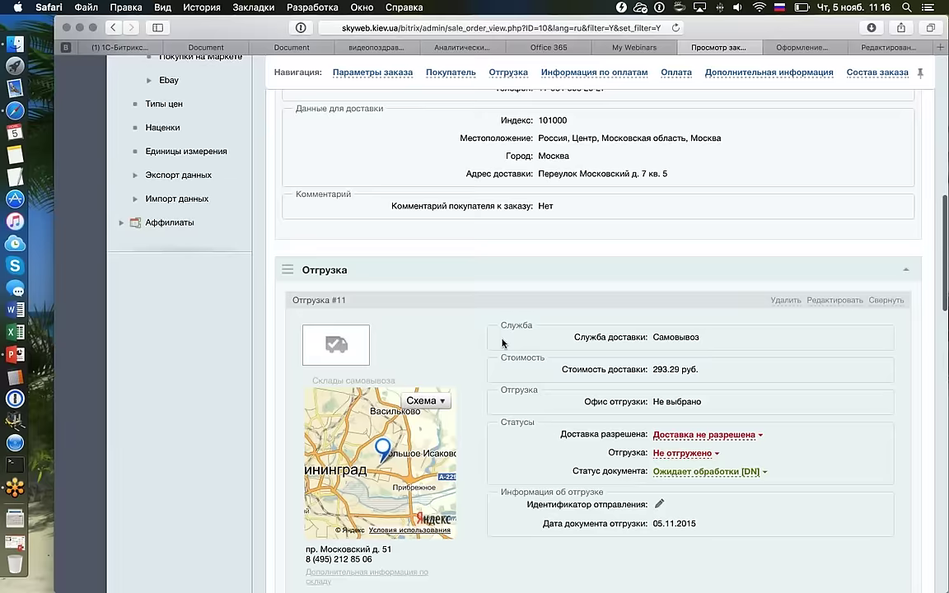
scroll(502, 343, up, 15)
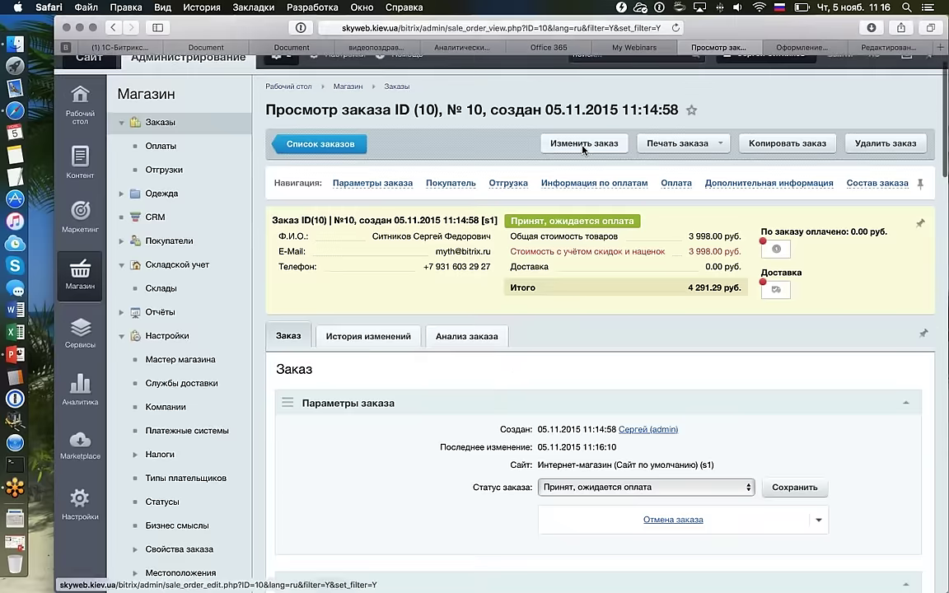
click(584, 145)
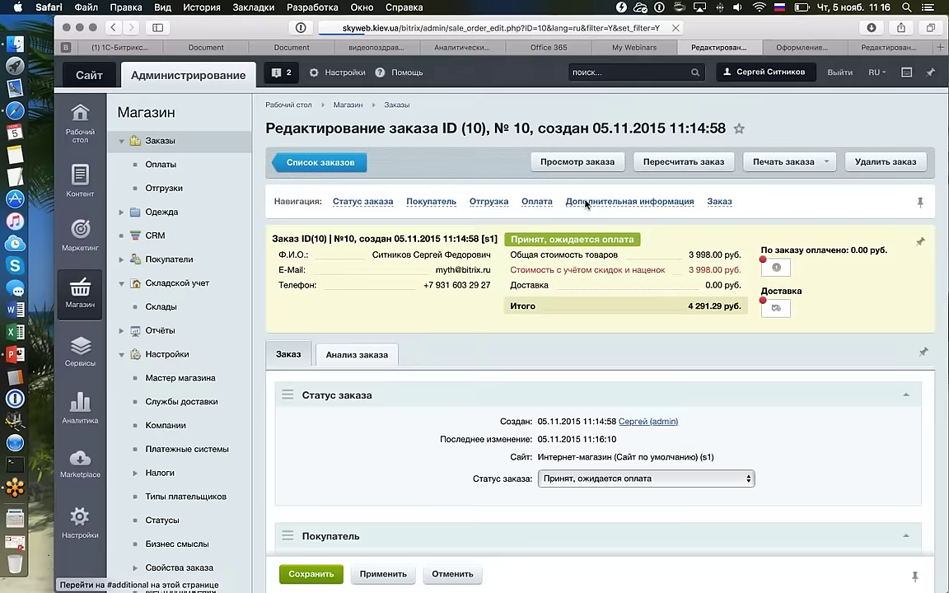
scroll(530, 369, down, 10)
scroll(530, 368, down, 10)
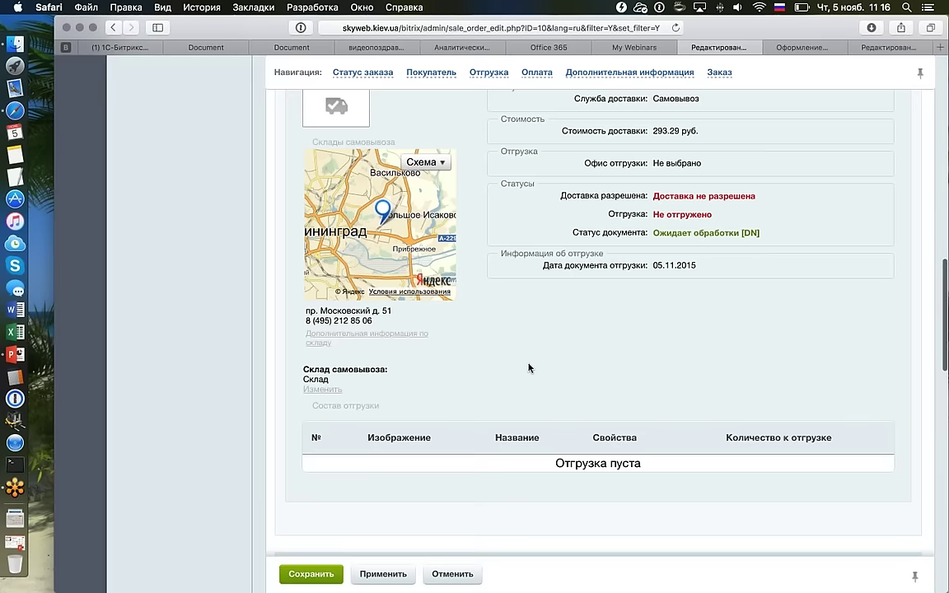
scroll(529, 368, down, 5)
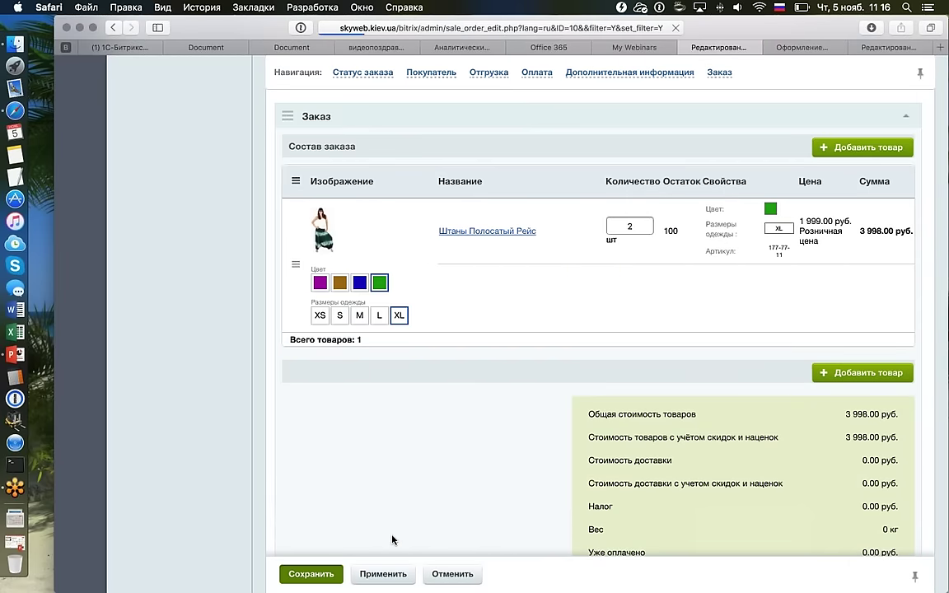
scroll(392, 539, down, 5)
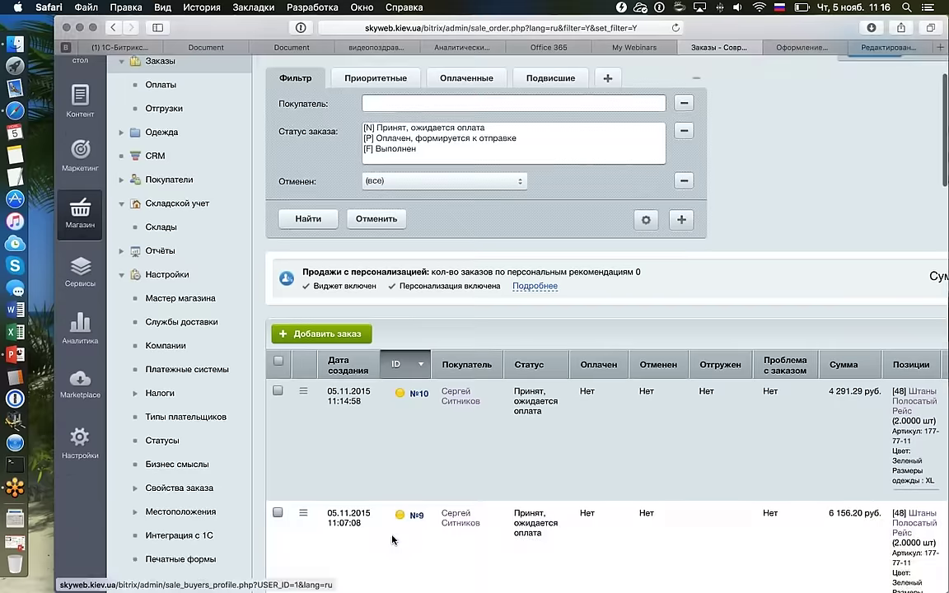
double_click(455, 264)
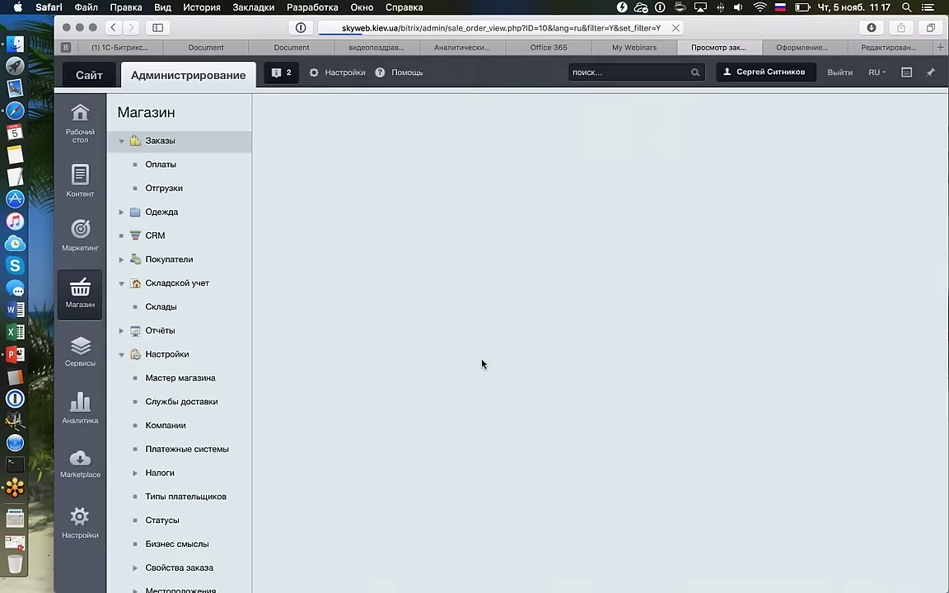
scroll(552, 355, down, 3)
scroll(552, 355, down, 15)
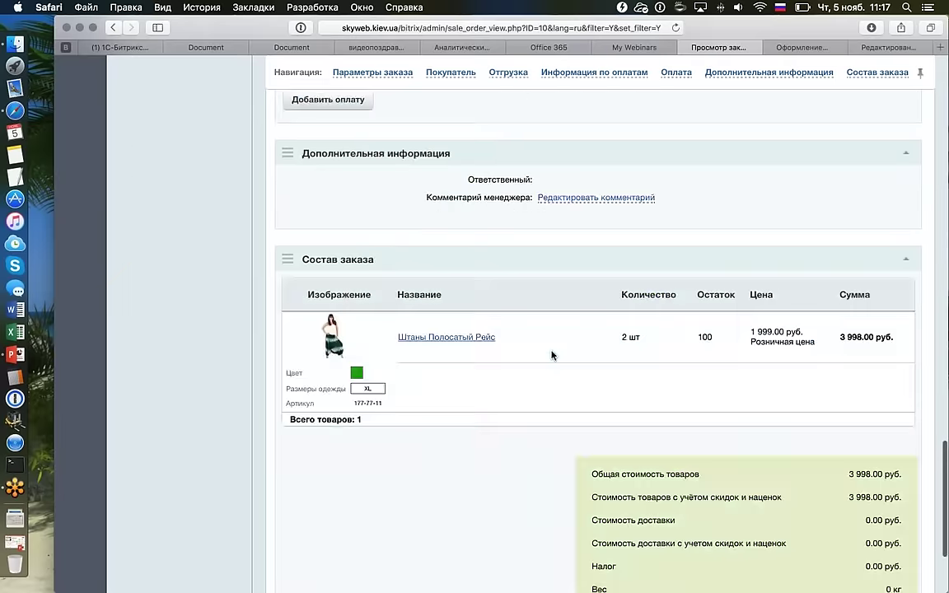
scroll(551, 355, down, 1)
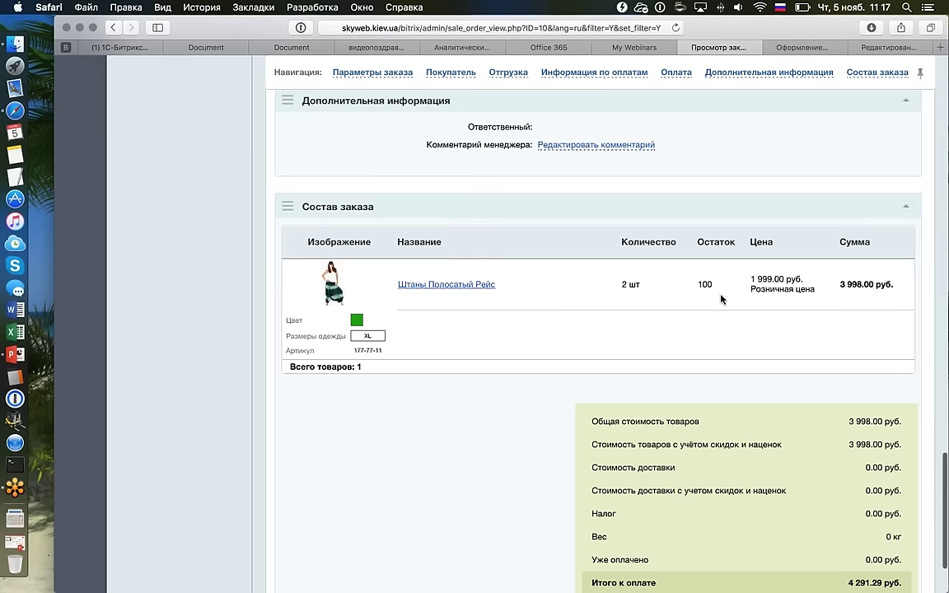
drag(527, 298, 635, 292)
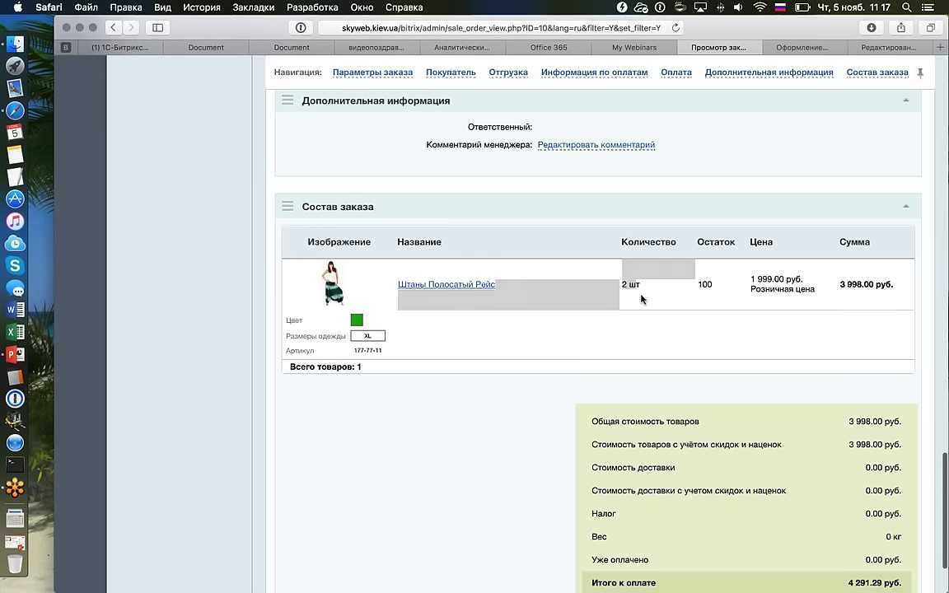
scroll(641, 295, up, 5)
scroll(642, 296, up, 7)
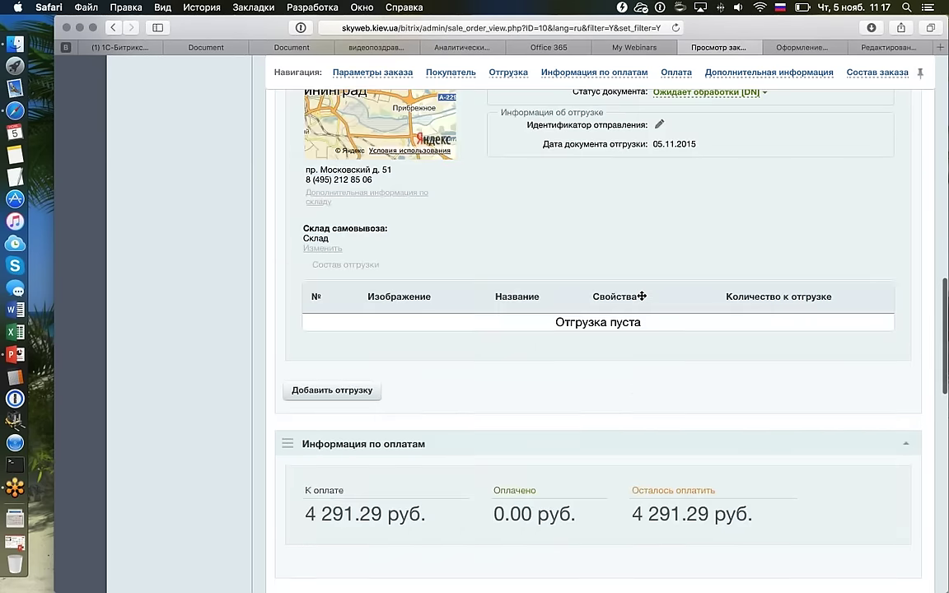
scroll(642, 296, up, 1)
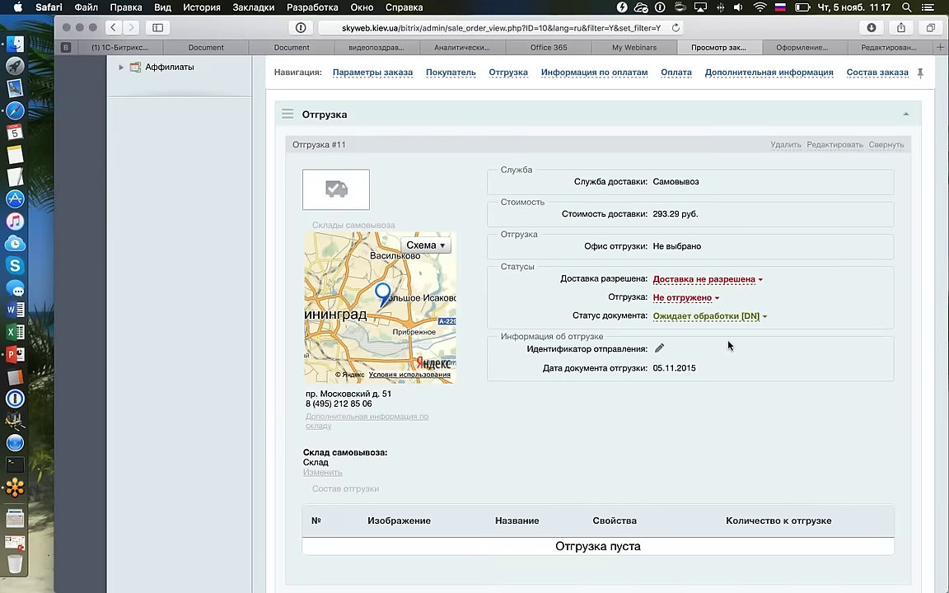
scroll(728, 345, down, 5)
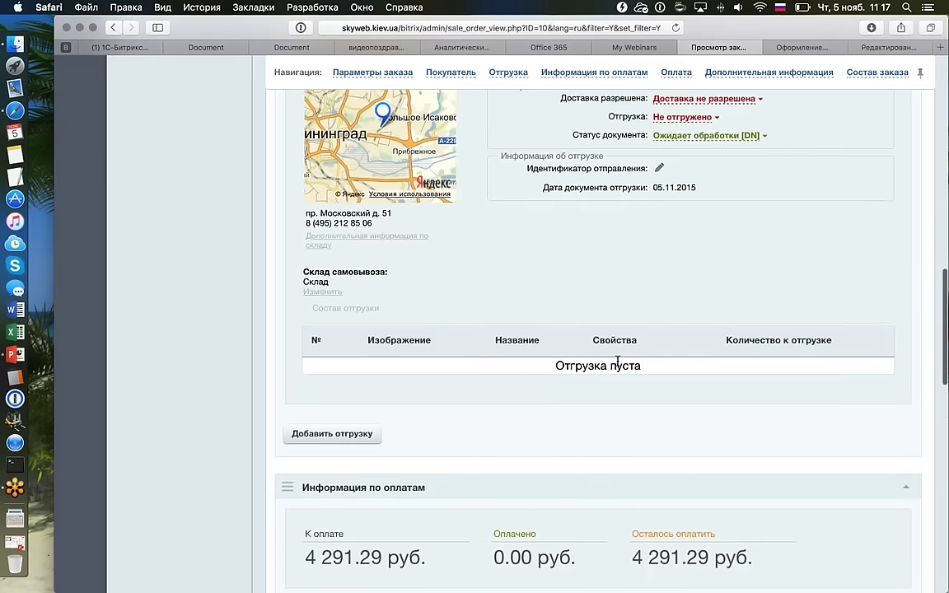
scroll(618, 365, down, 15)
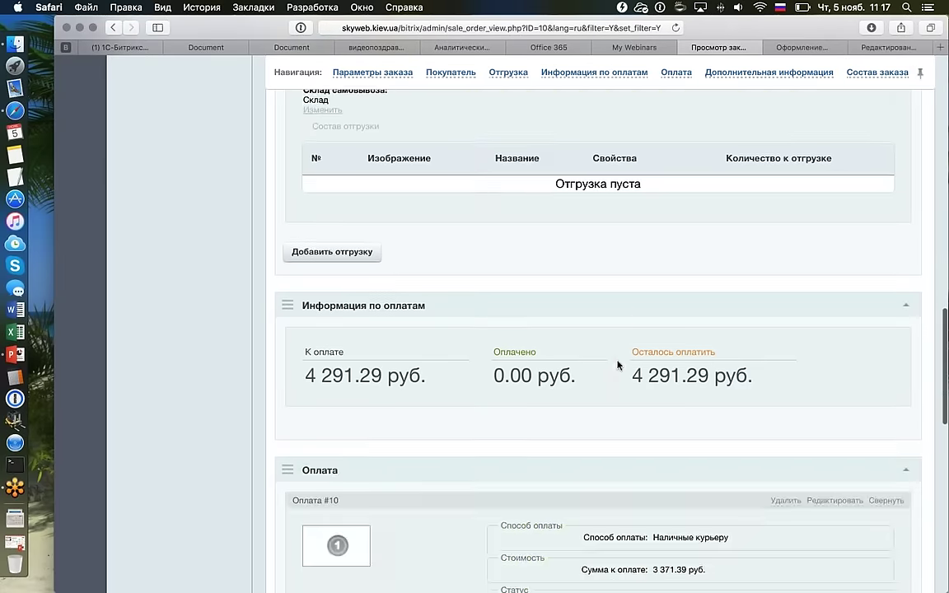
scroll(617, 360, down, 2)
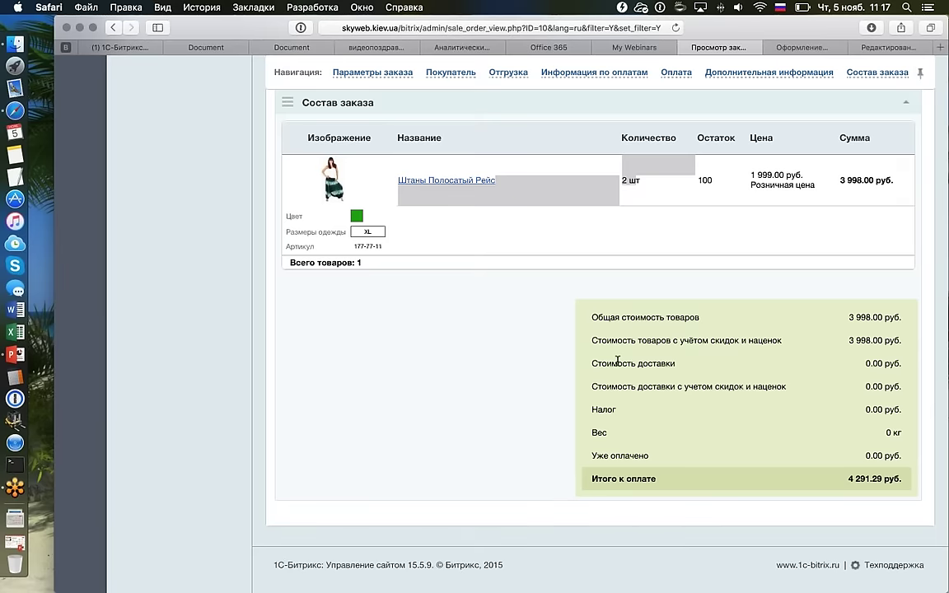
scroll(681, 303, up, 10)
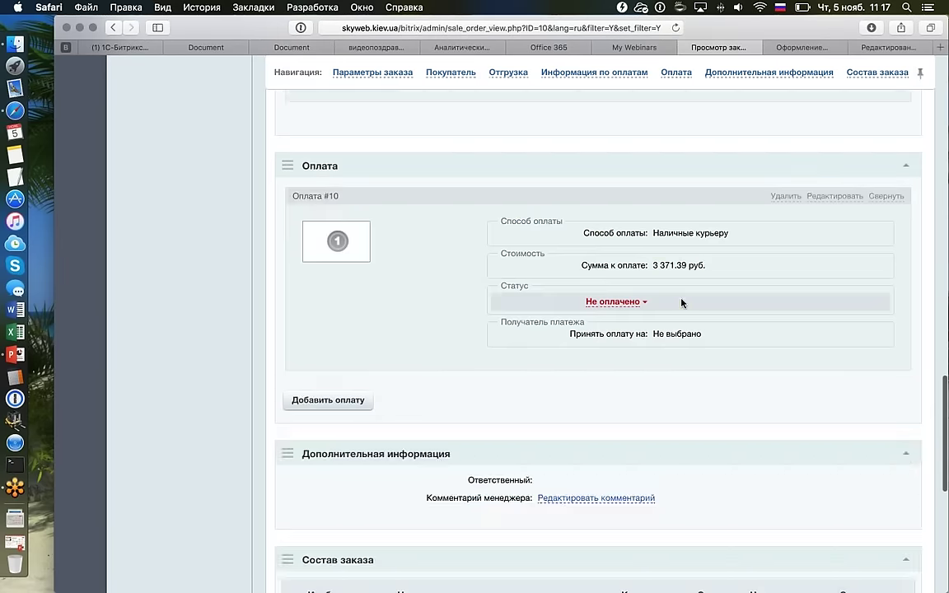
scroll(681, 303, up, 9)
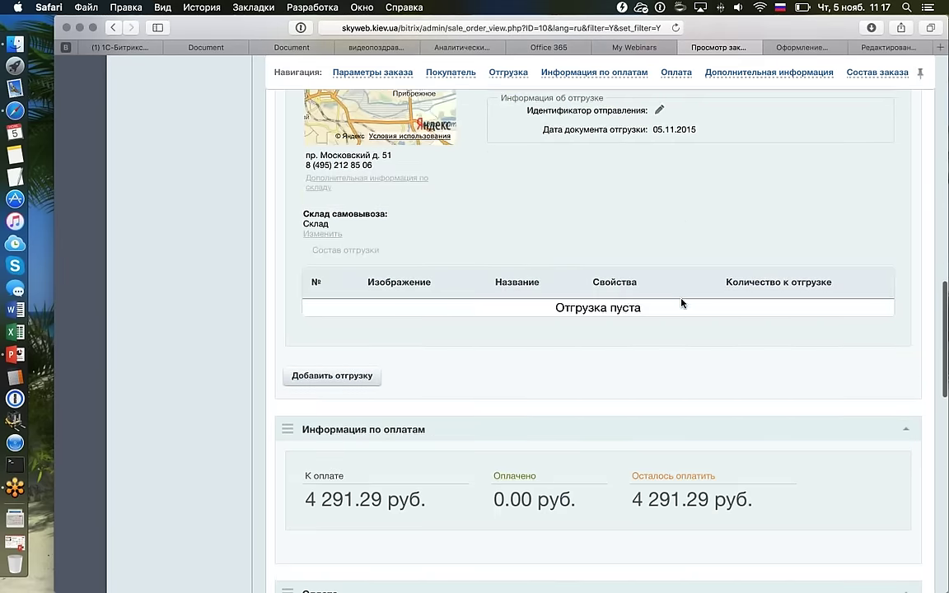
scroll(681, 303, up, 6)
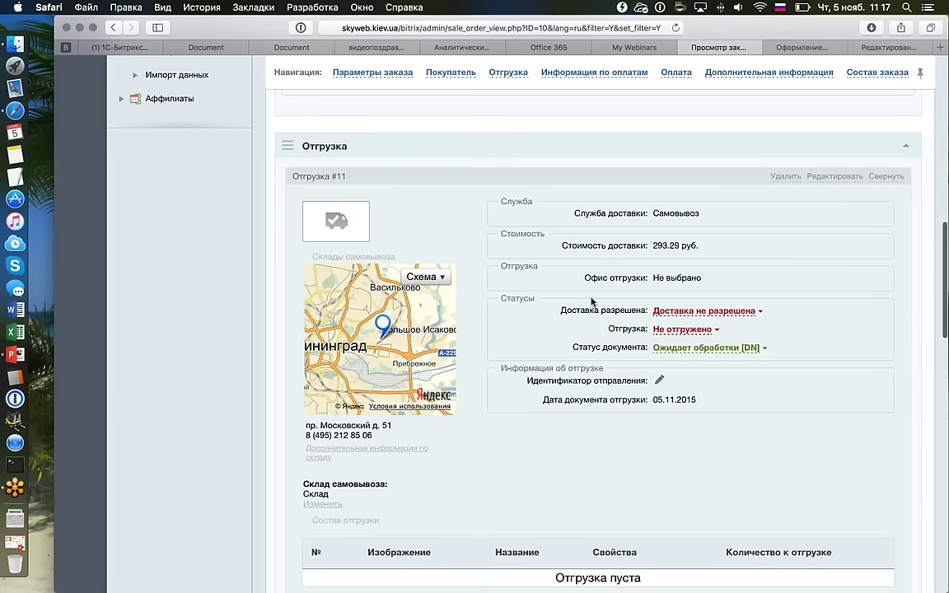
right_click(836, 178)
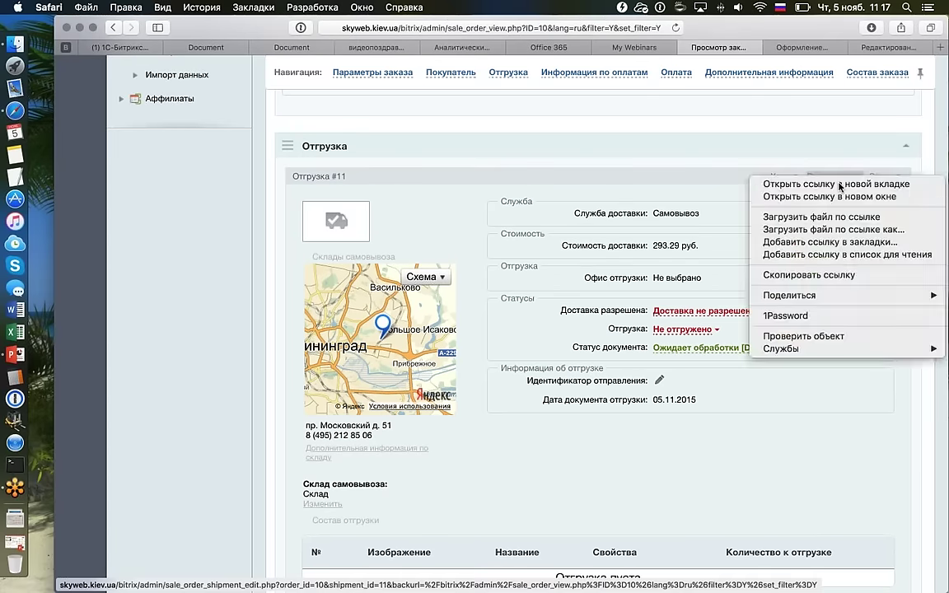
click(836, 184)
click(791, 49)
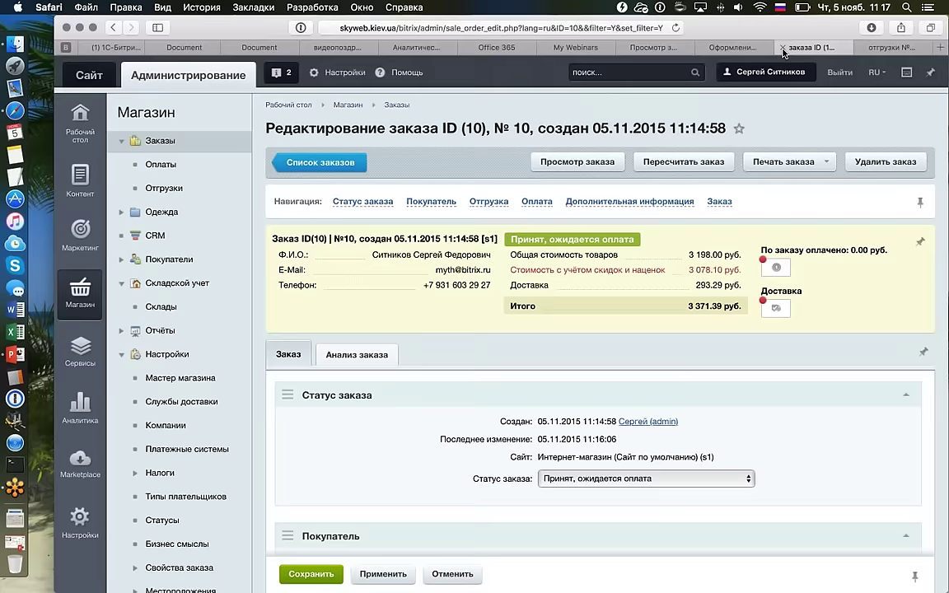
click(782, 48)
click(705, 46)
click(711, 47)
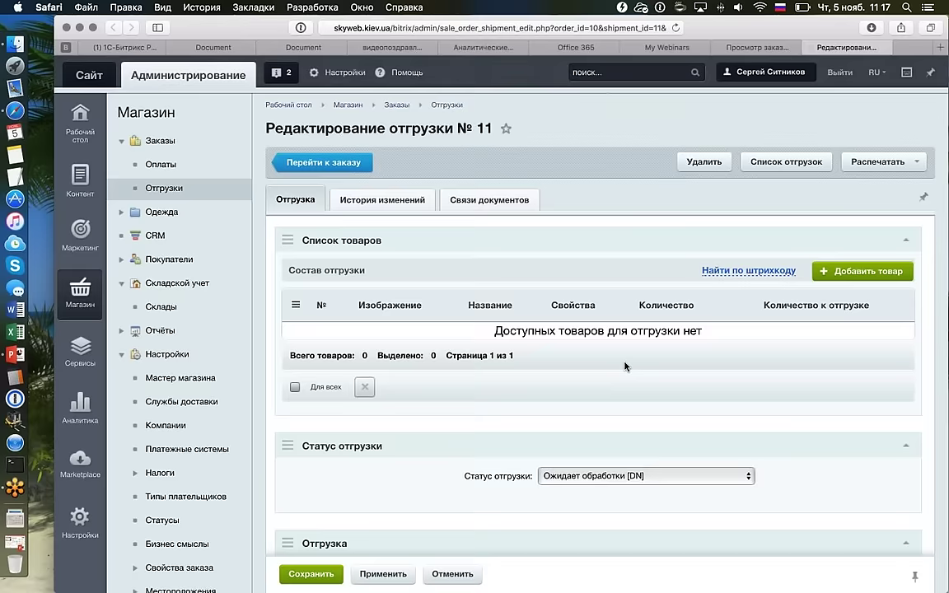
scroll(616, 368, down, 10)
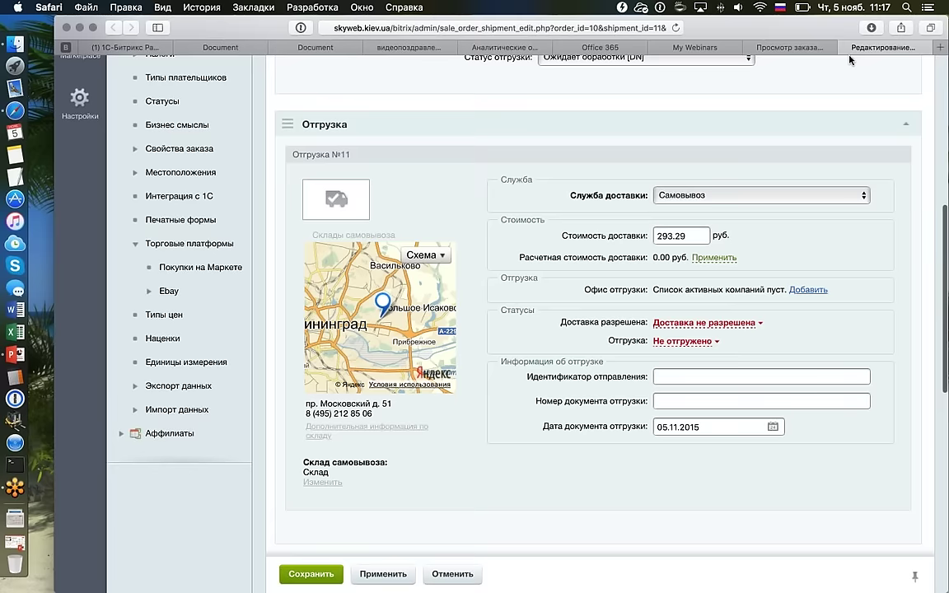
click(844, 49)
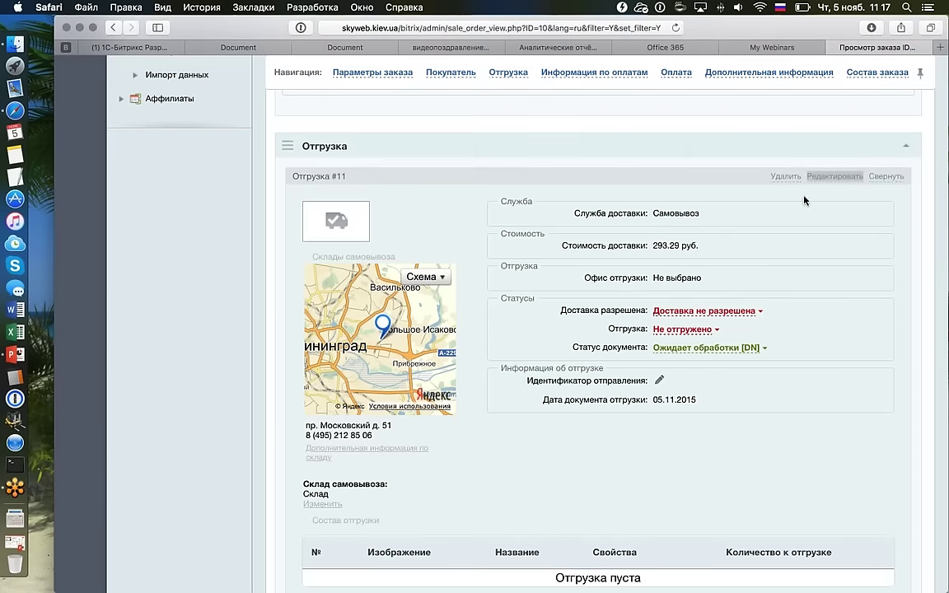
Delete Отгрузка #11 and Оплата #10 from order №10.
click(785, 176)
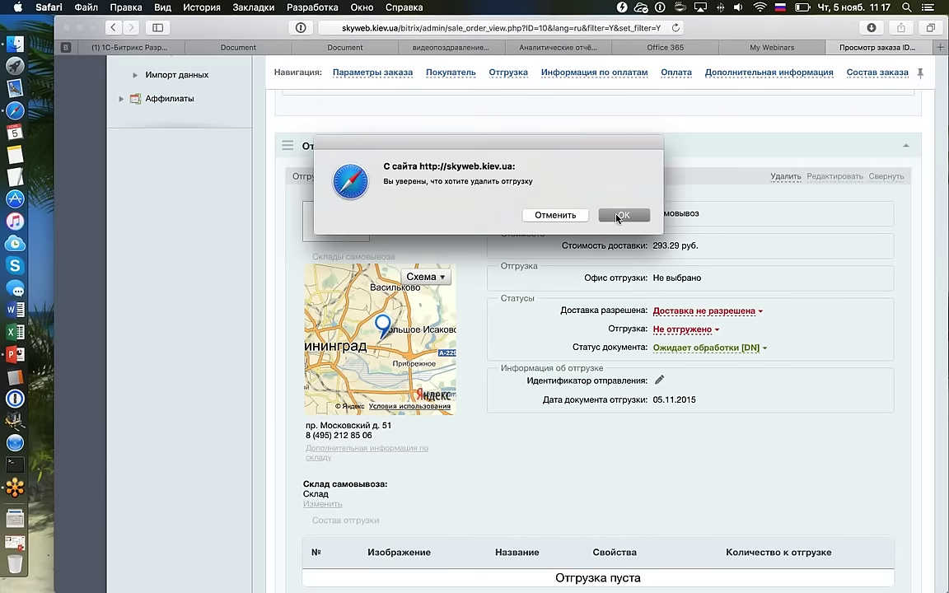
click(619, 215)
scroll(616, 219, down, 2)
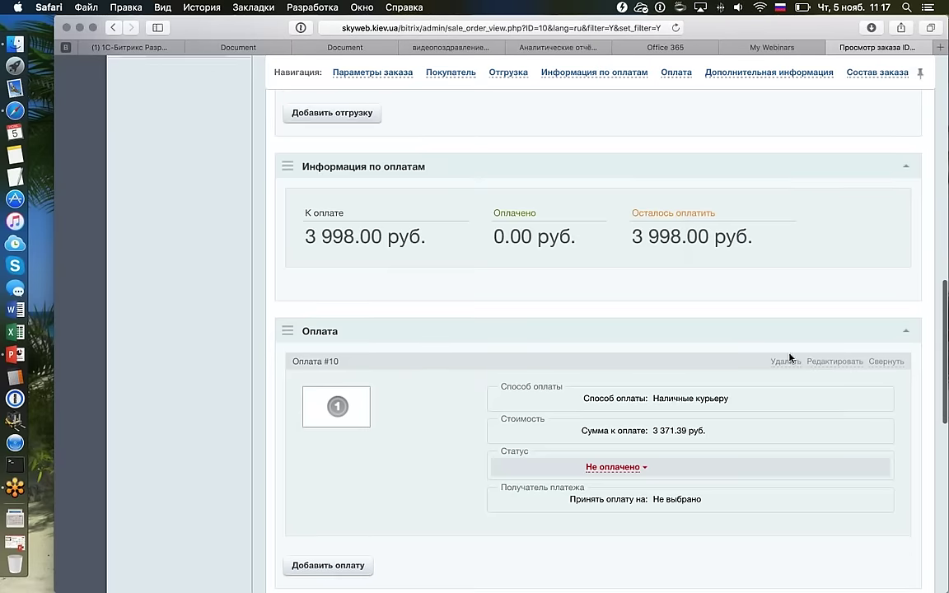
click(785, 347)
click(624, 222)
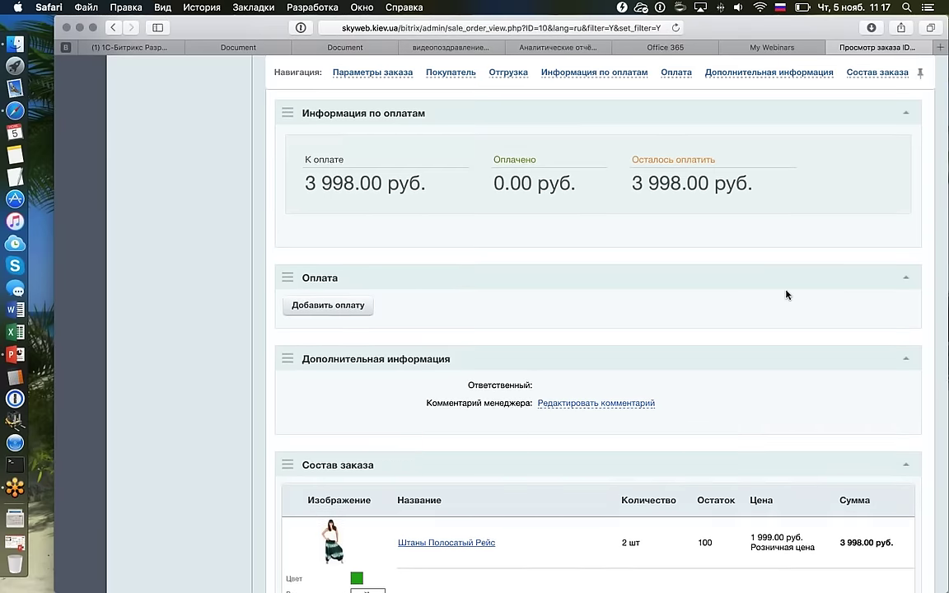
scroll(786, 294, down, 3)
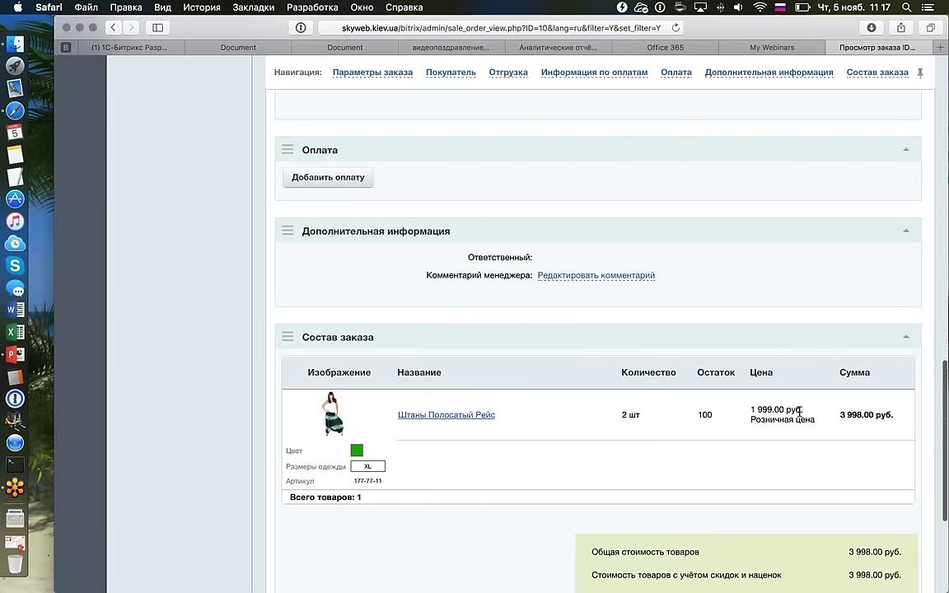
drag(749, 409, 827, 420)
scroll(795, 345, up, 9)
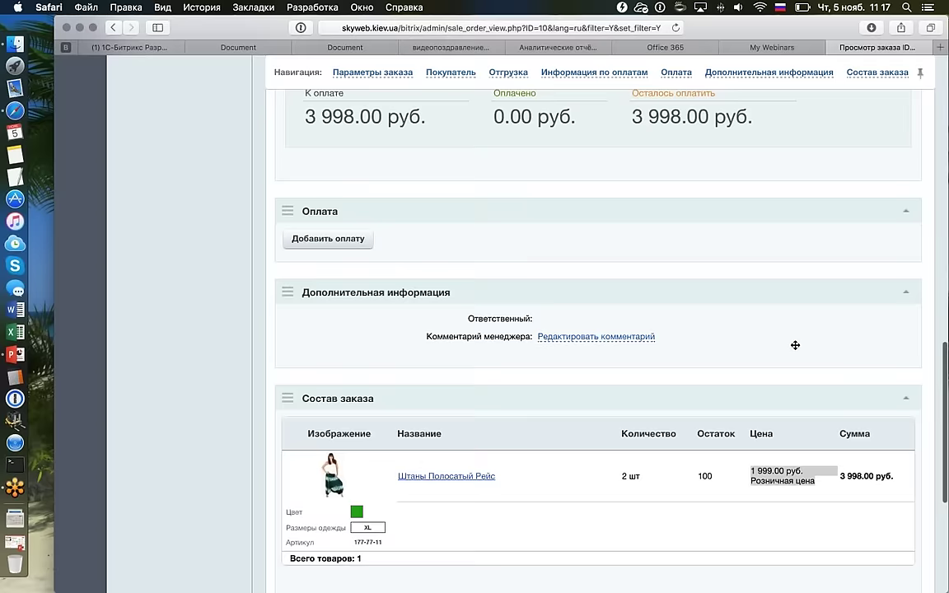
scroll(795, 345, up, 4)
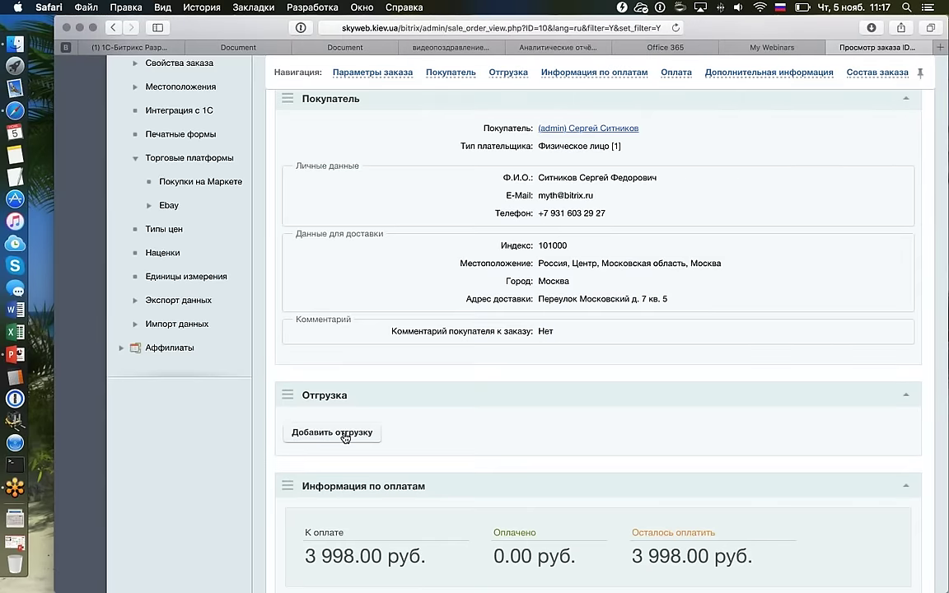
Add a new Самовывоз shipment of 330.09 руб. and head back to the orders list.
click(346, 434)
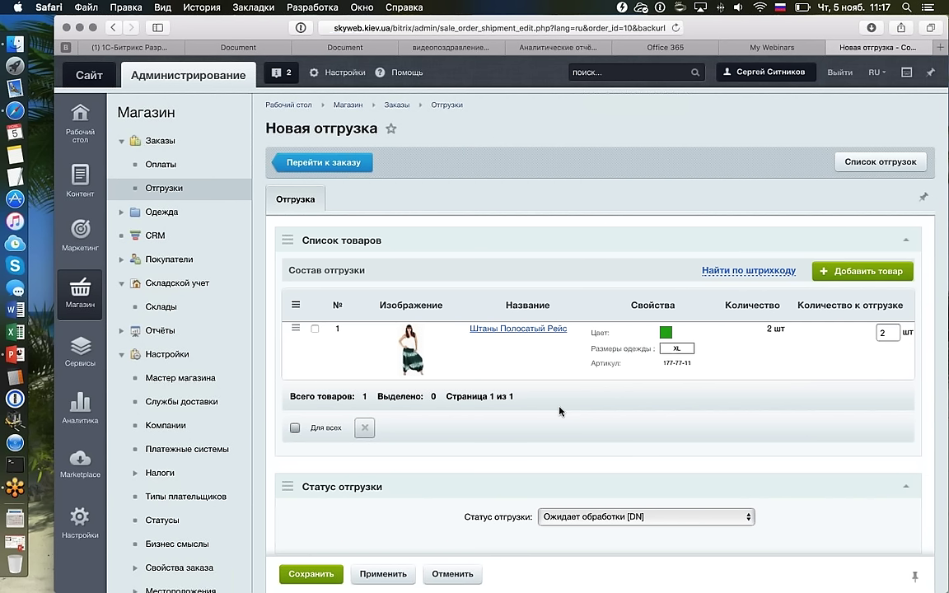
scroll(777, 329, down, 10)
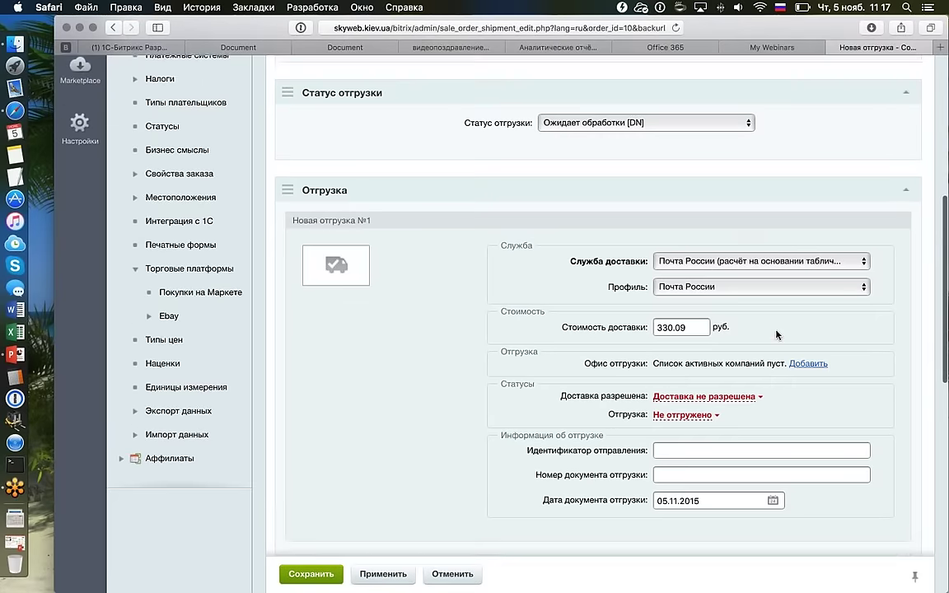
click(675, 243)
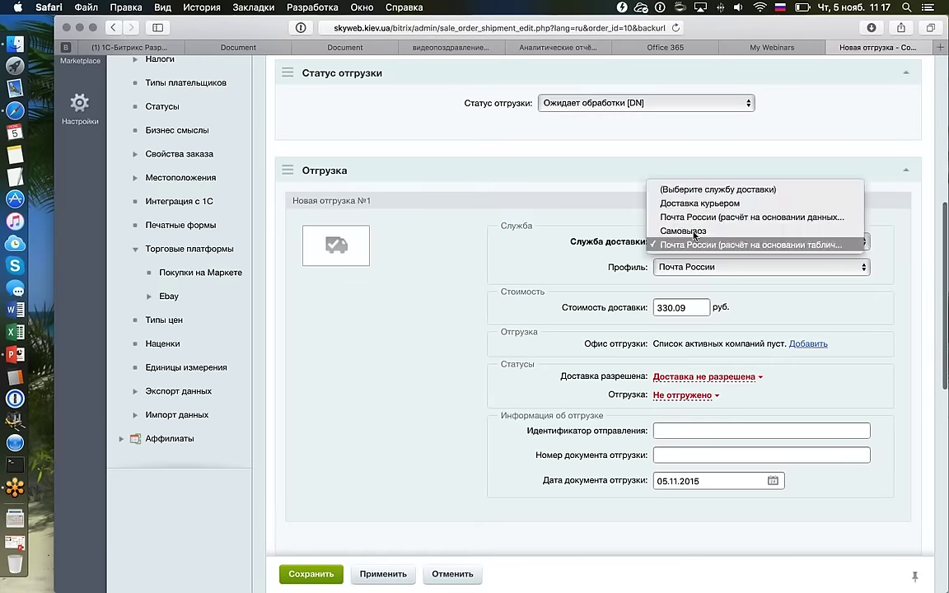
click(675, 243)
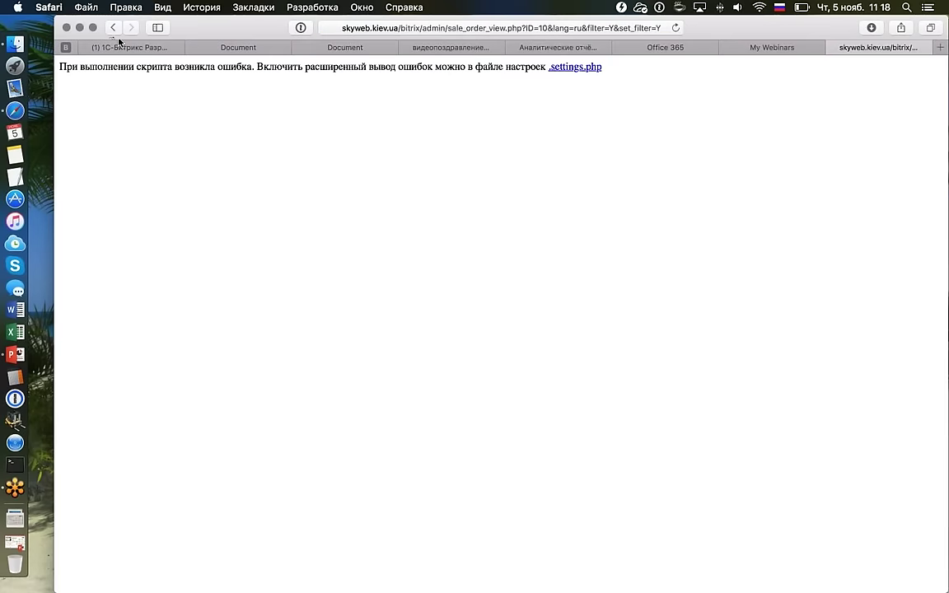
click(113, 27)
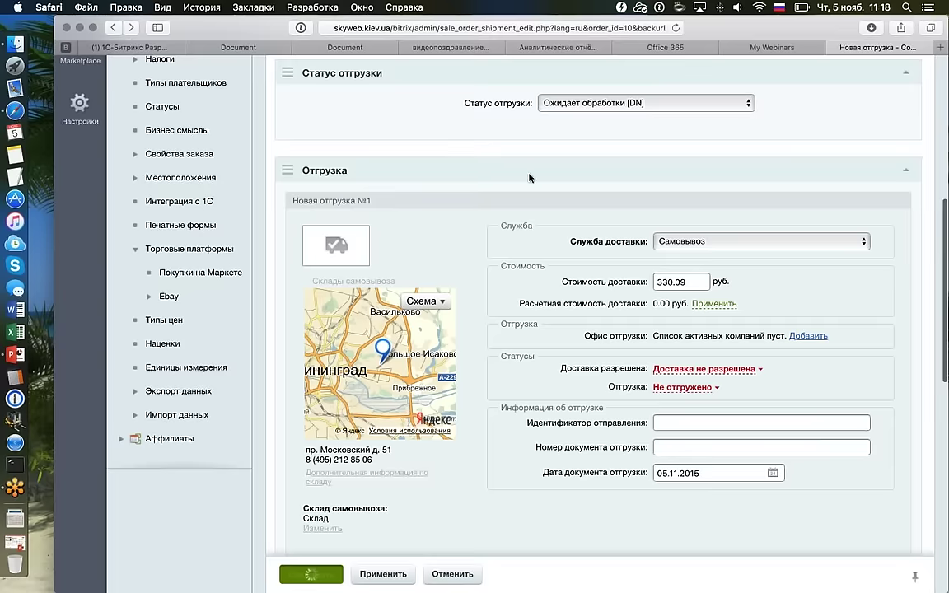
scroll(529, 177, down, 5)
scroll(529, 178, down, 5)
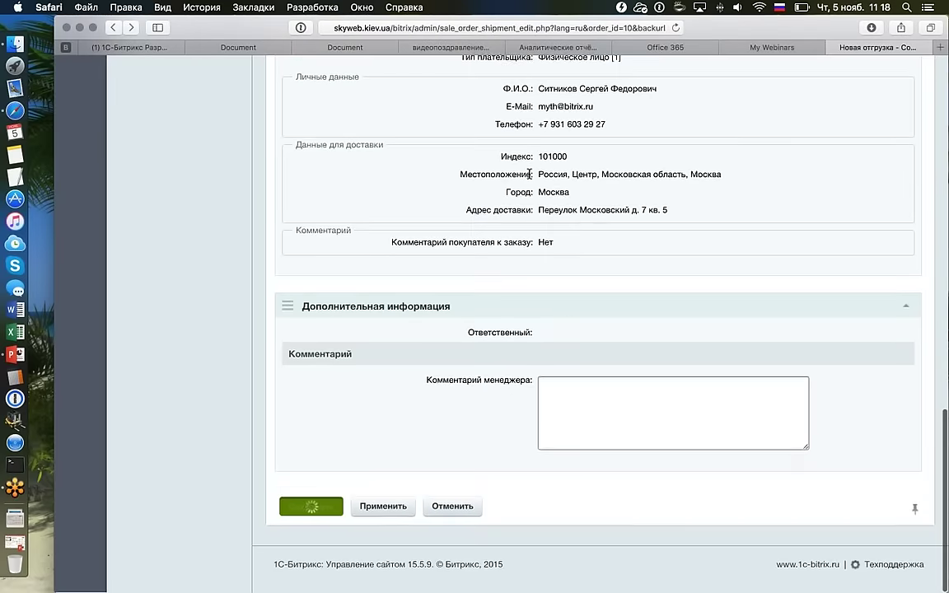
scroll(529, 178, up, 3)
scroll(530, 178, up, 5)
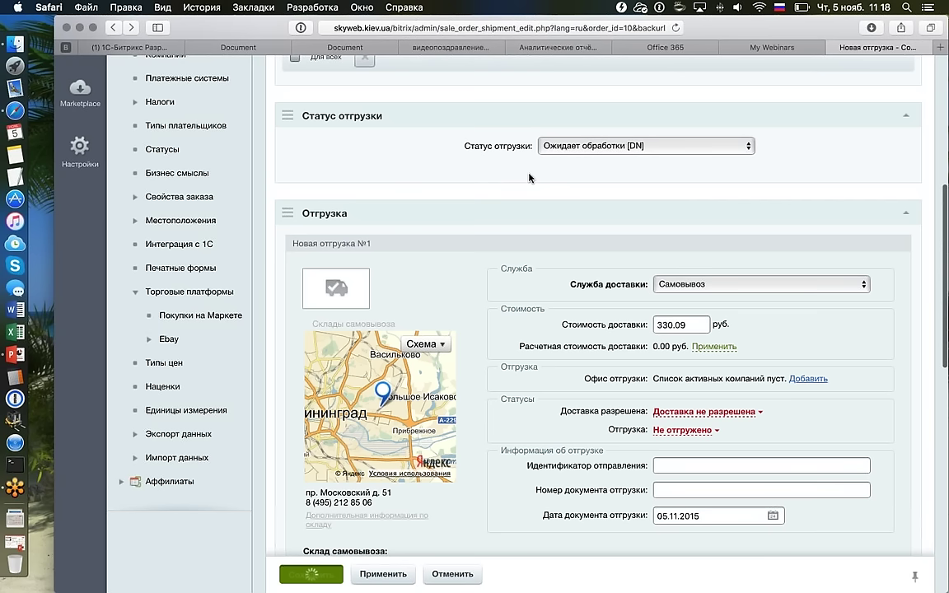
scroll(529, 178, up, 4)
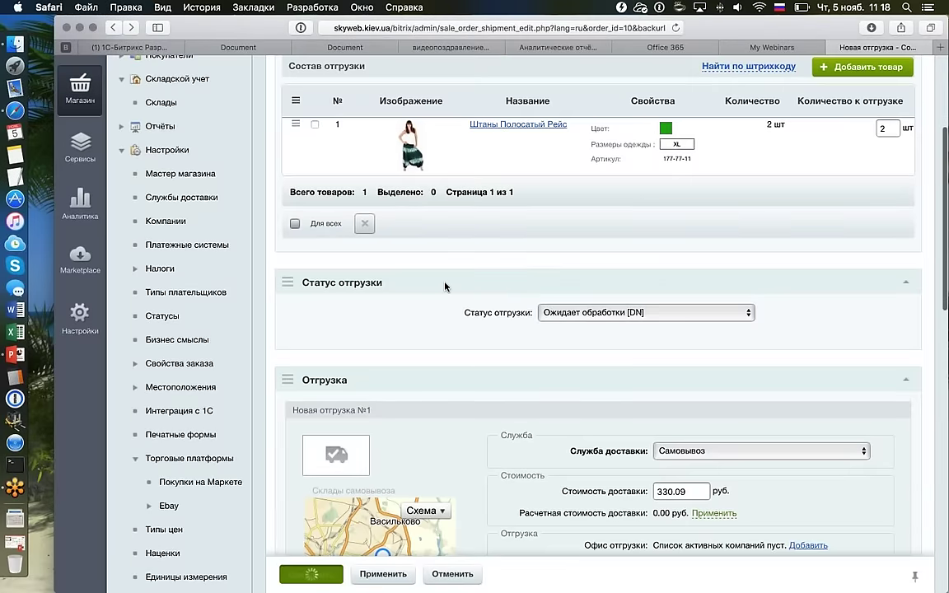
scroll(444, 286, up, 5)
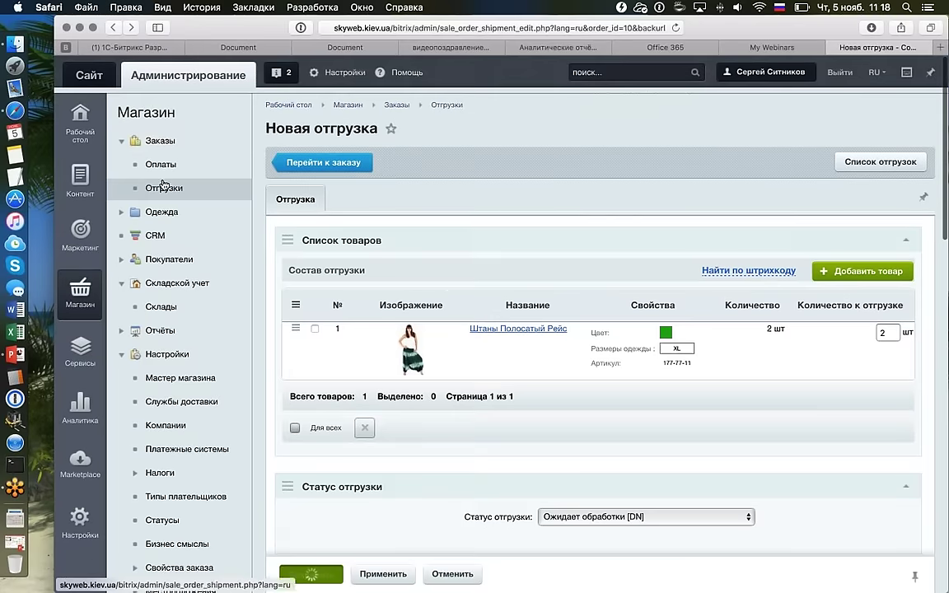
click(163, 184)
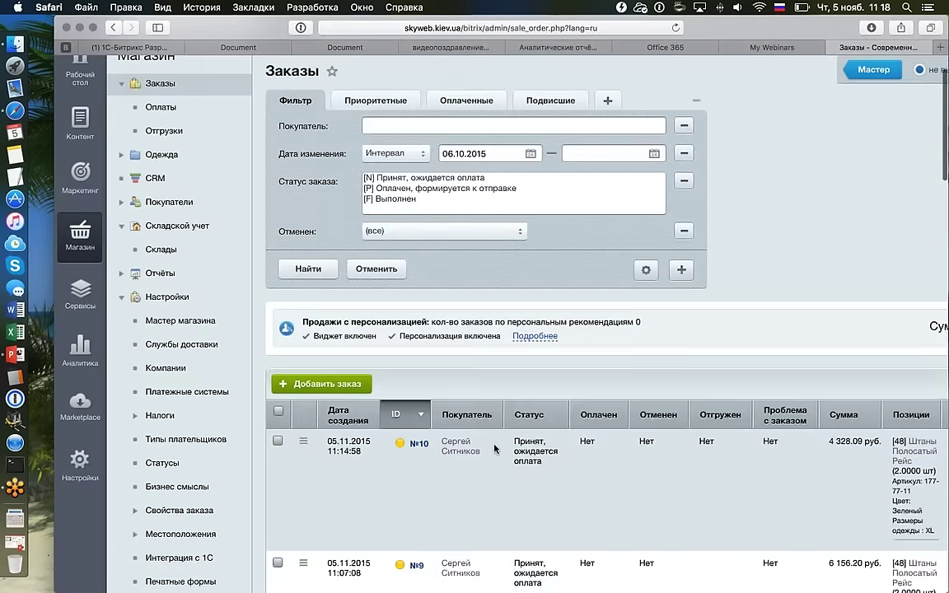
Open order №10's details and then its edit page.
click(500, 438)
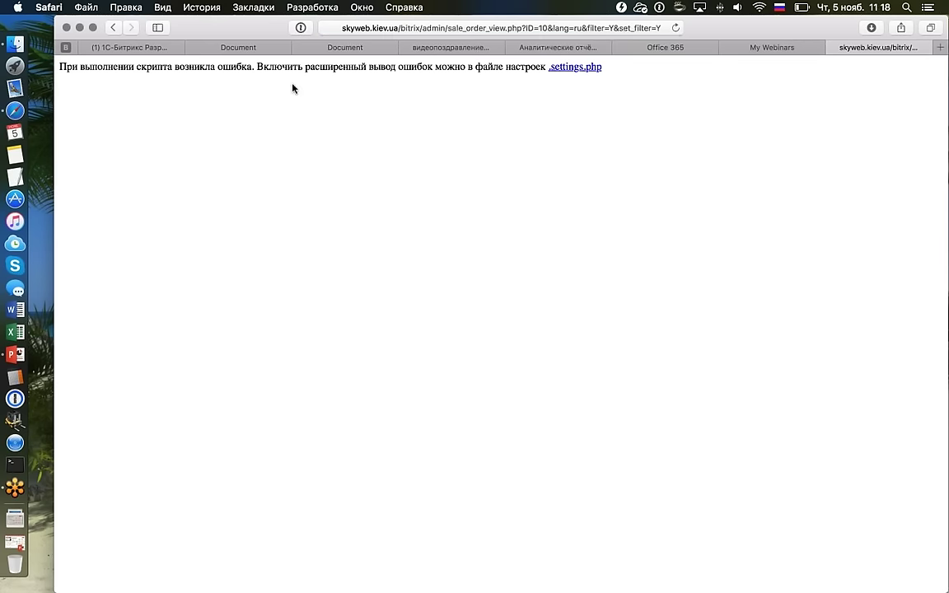
click(113, 27)
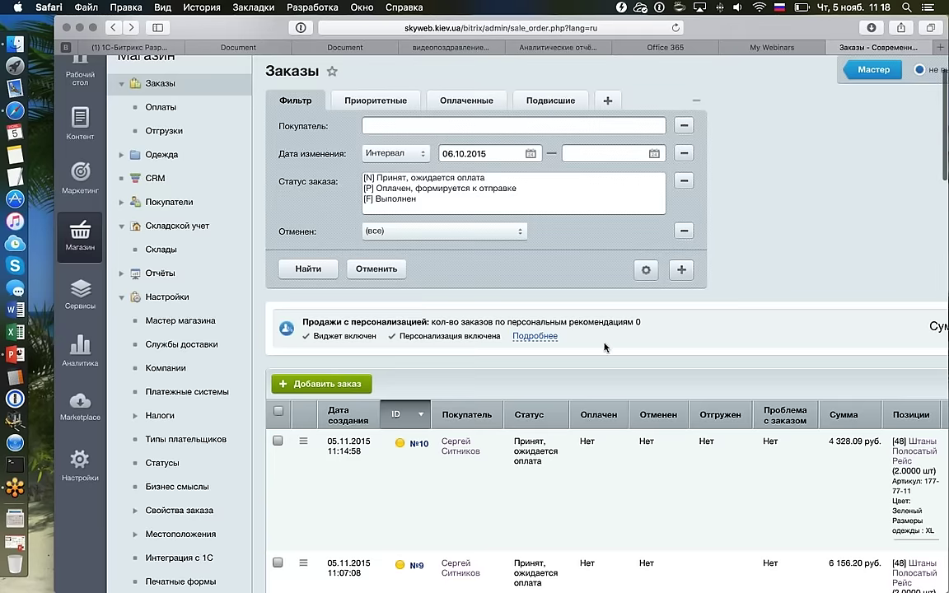
scroll(605, 346, down, 2)
click(303, 393)
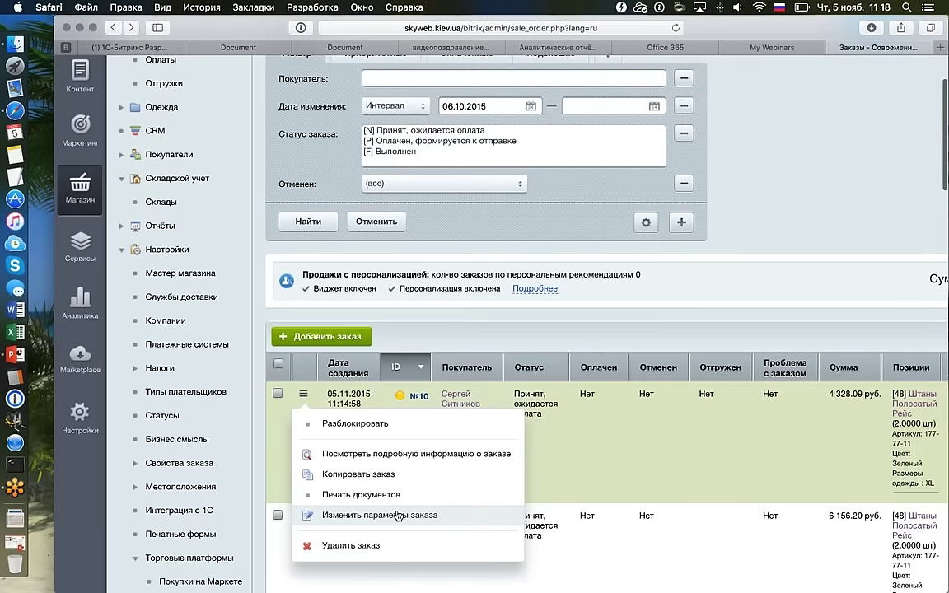
click(397, 515)
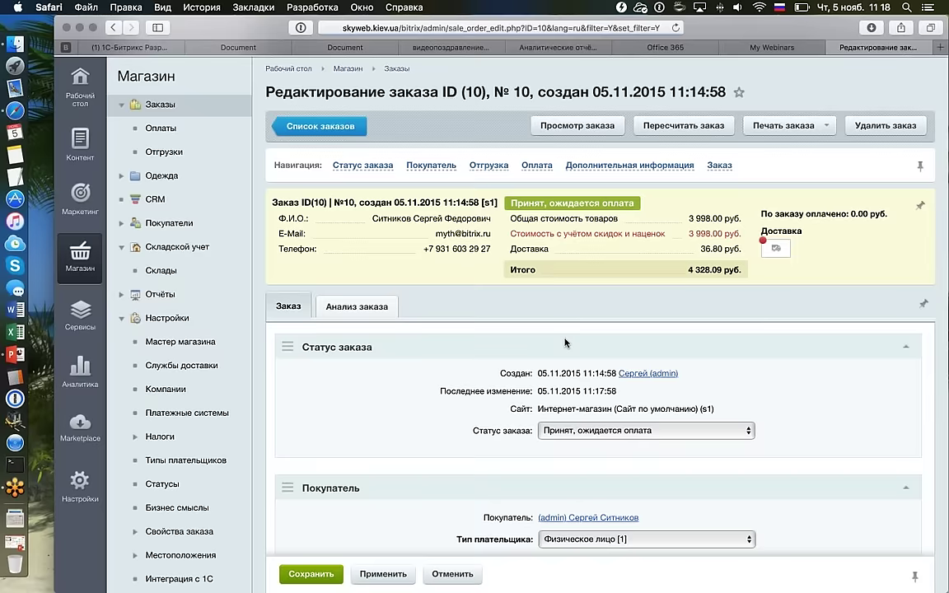
Go back to the Заказы list and scroll right to see shipment #12's Самовывоз columns.
scroll(565, 343, down, 5)
scroll(565, 343, down, 10)
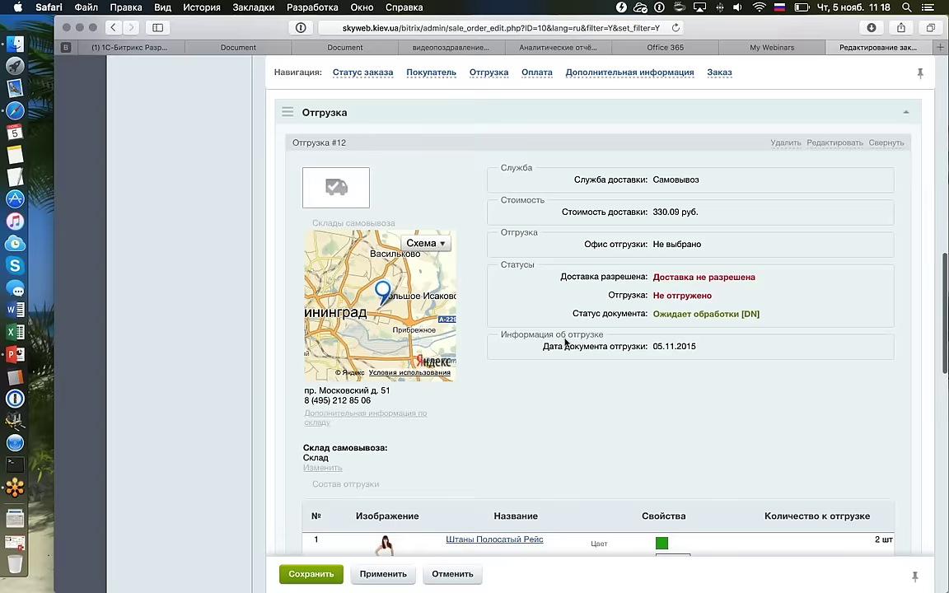
scroll(565, 343, up, 15)
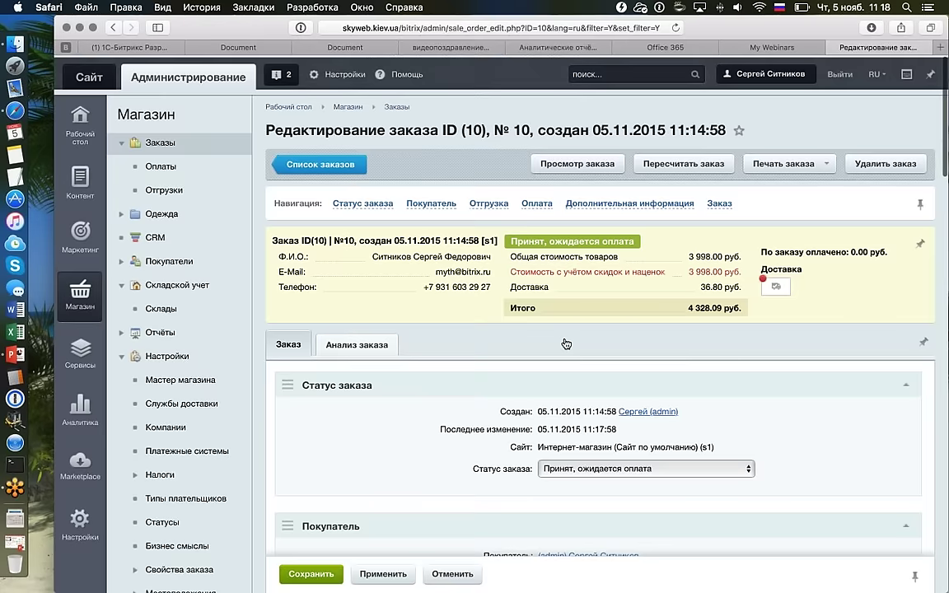
click(112, 28)
click(112, 28)
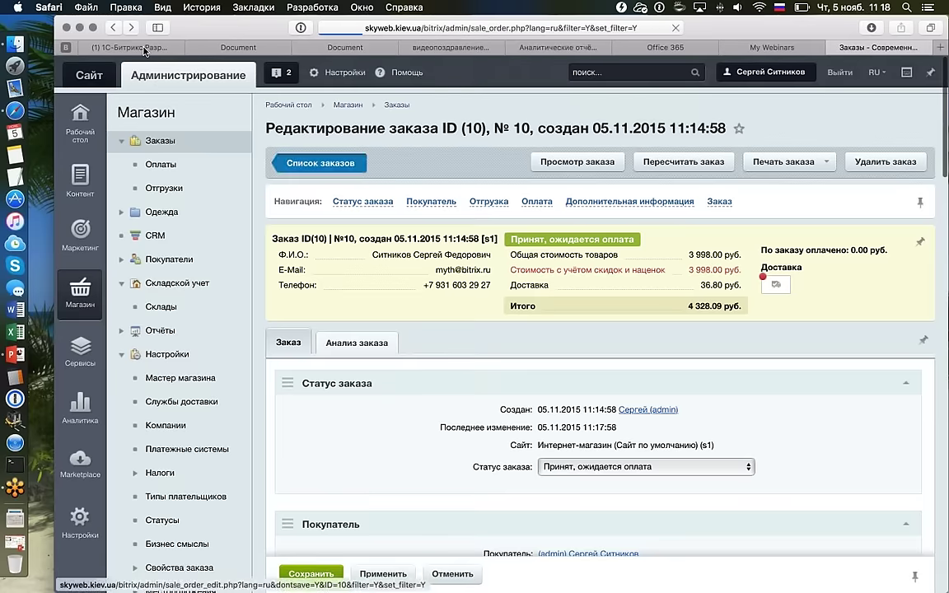
scroll(609, 303, down, 2)
scroll(609, 303, right, 1)
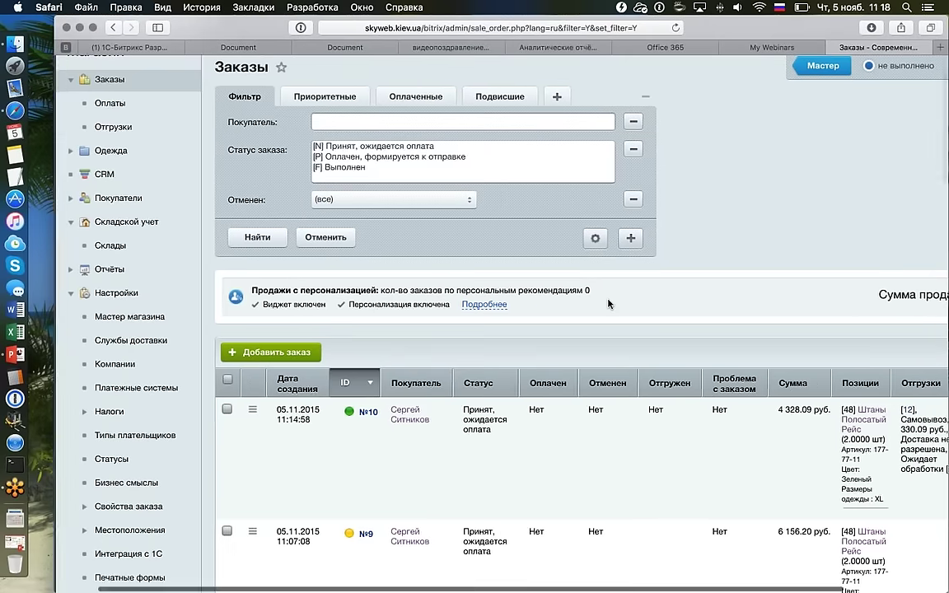
scroll(610, 303, right, 1)
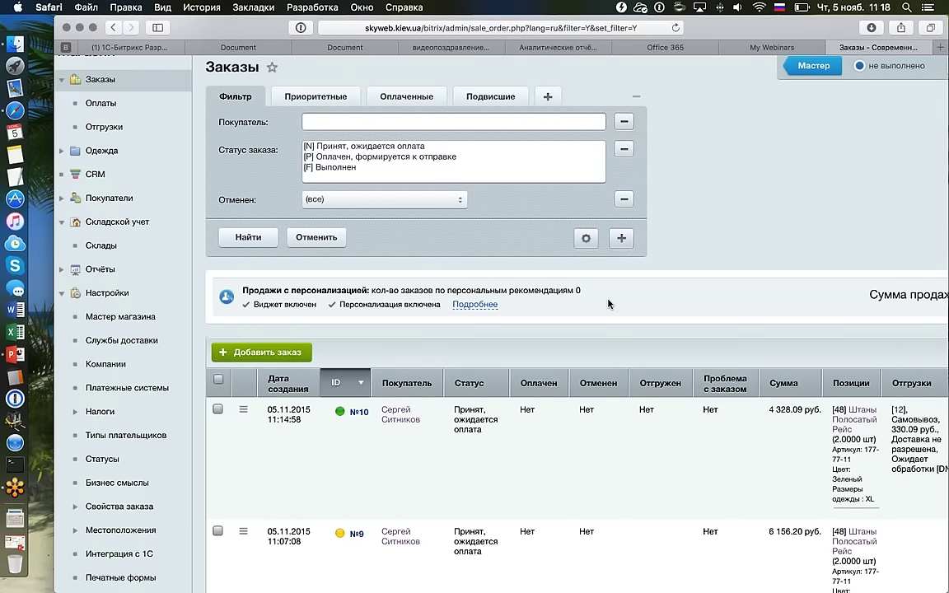
scroll(607, 304, right, 5)
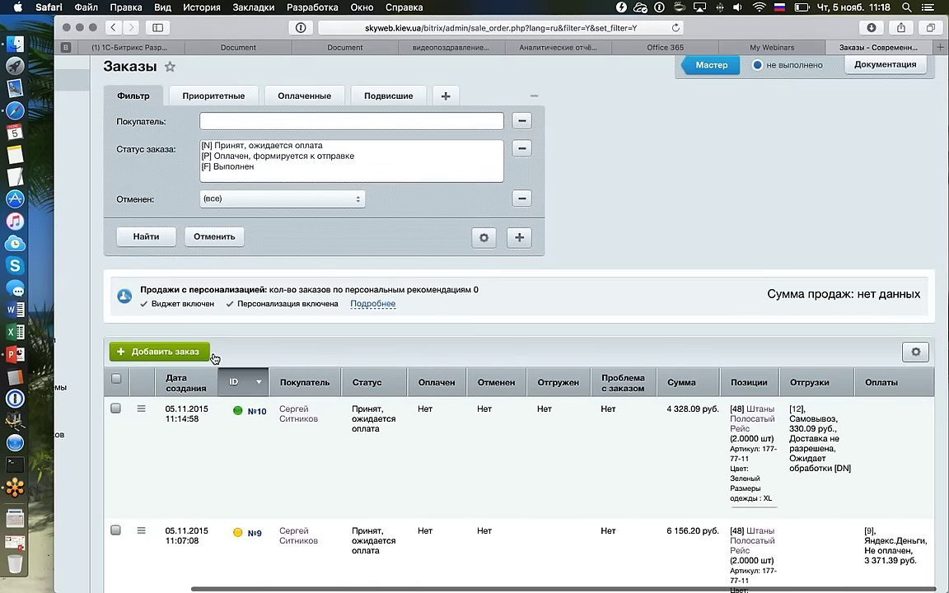
Start a new order and add the violet Полосатый Рейс trousers in sizes L (4-42) and XL (4-43).
click(208, 352)
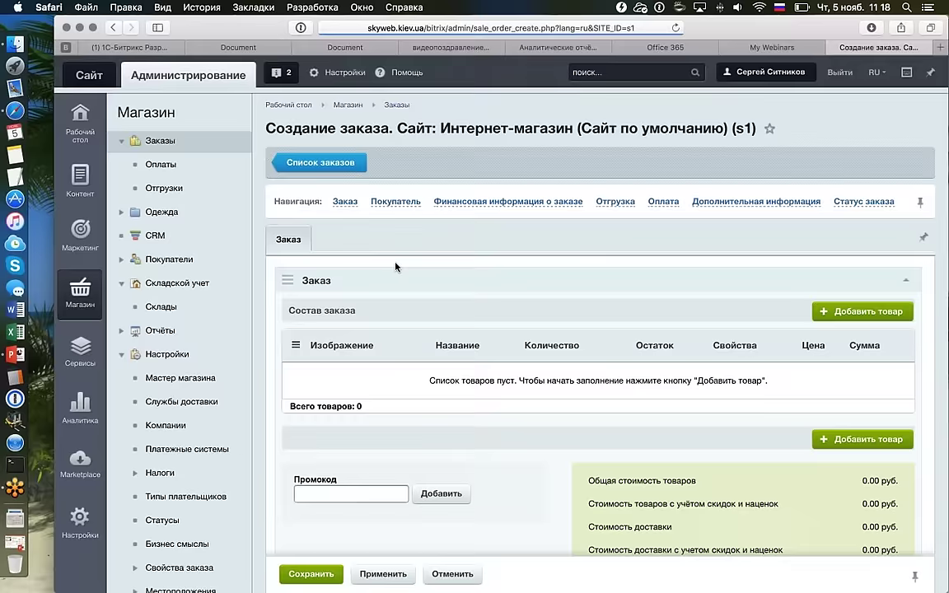
scroll(461, 260, down, 5)
scroll(501, 258, up, 10)
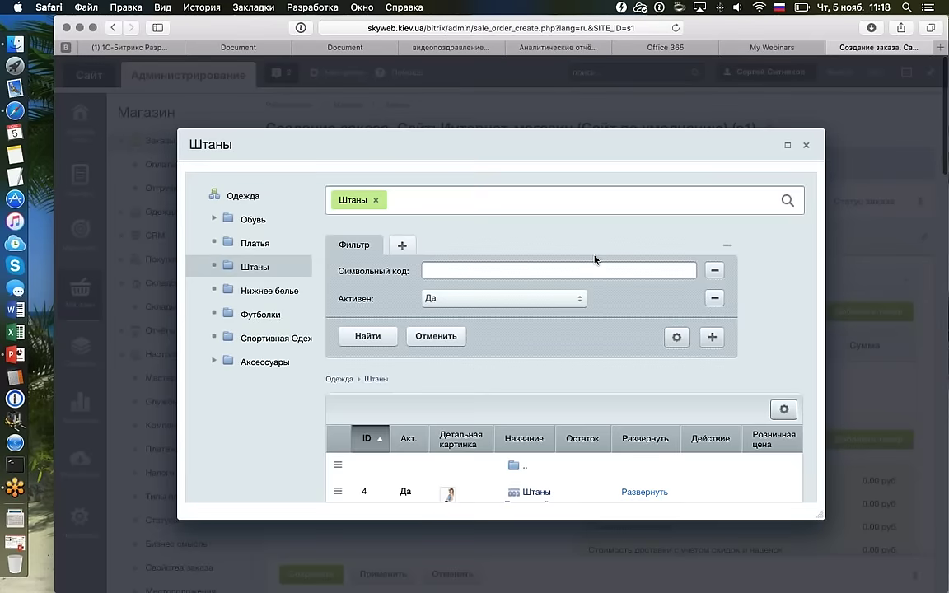
scroll(595, 259, down, 3)
click(653, 327)
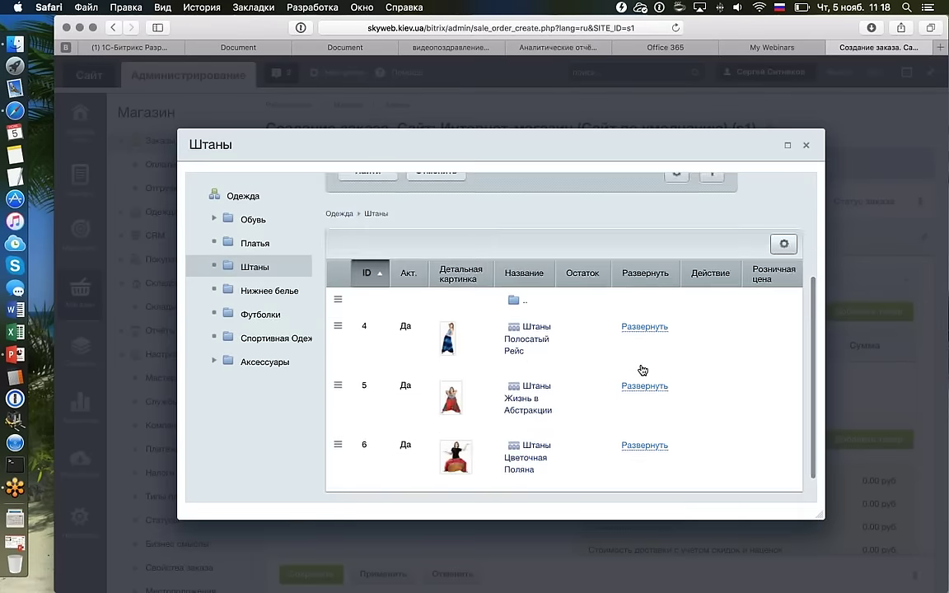
scroll(684, 329, down, 2)
click(726, 293)
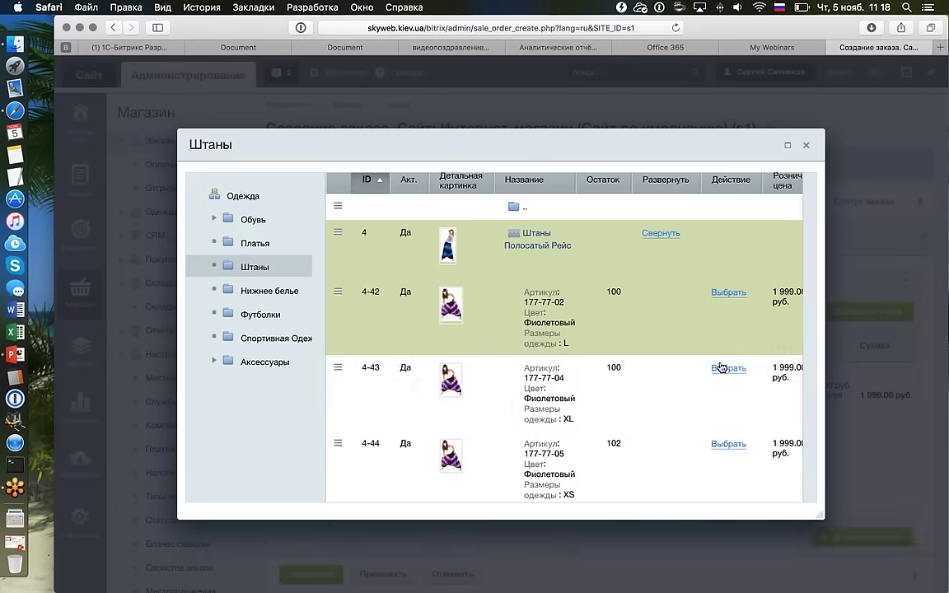
click(726, 367)
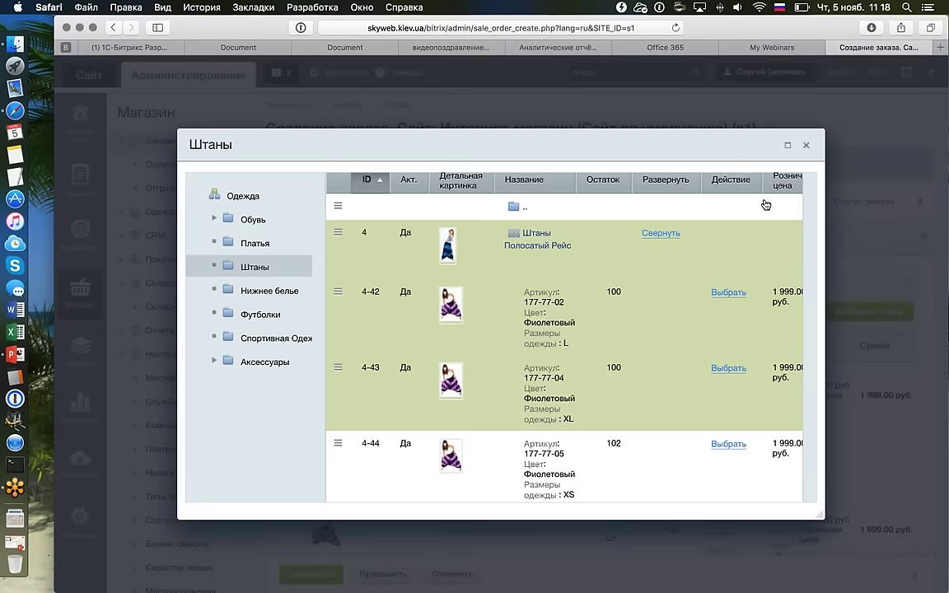
click(805, 145)
Fill in the buyer with the existing administrator profile found via Найти покупателя.
scroll(614, 310, down, 1)
scroll(615, 310, down, 10)
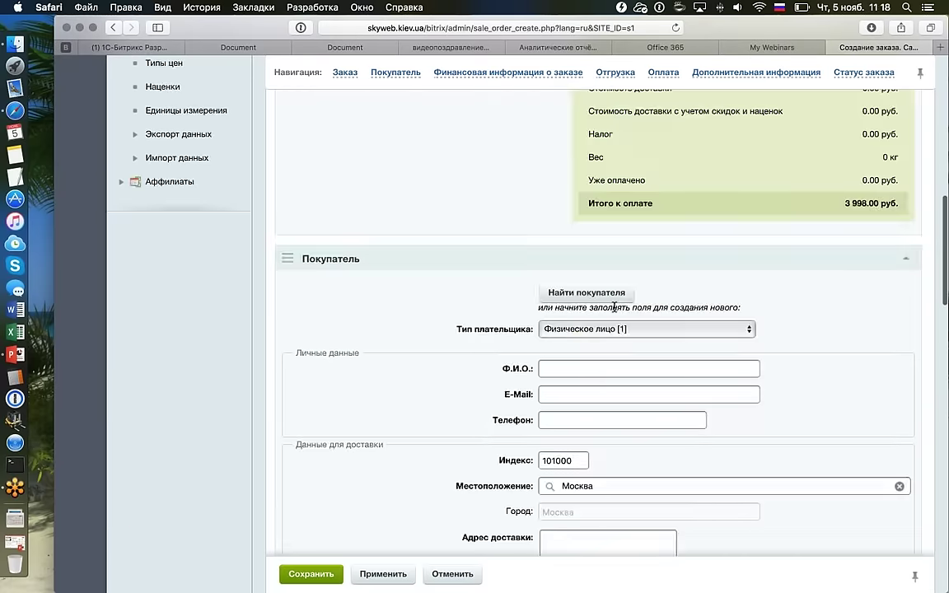
scroll(616, 311, down, 5)
scroll(616, 311, up, 5)
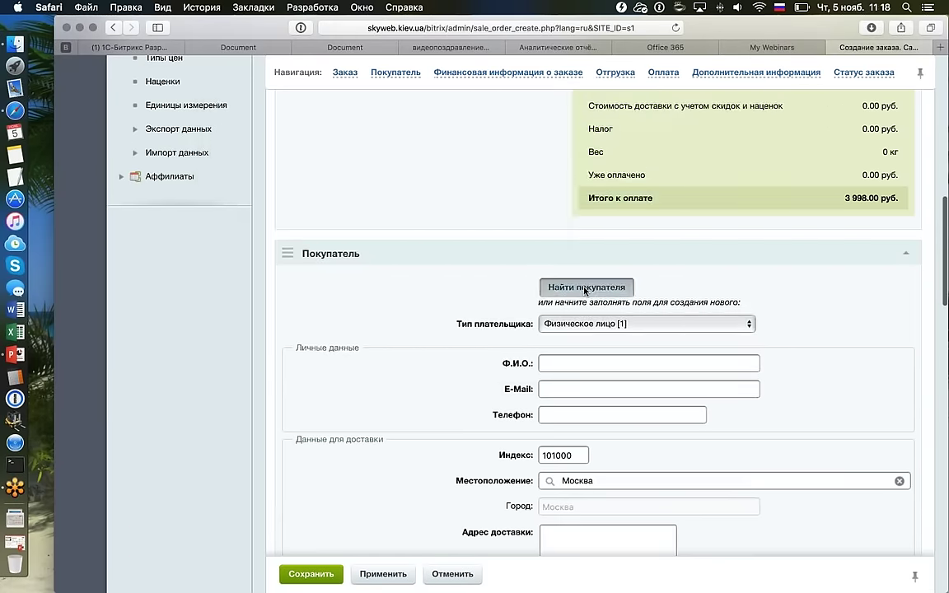
click(585, 288)
click(408, 217)
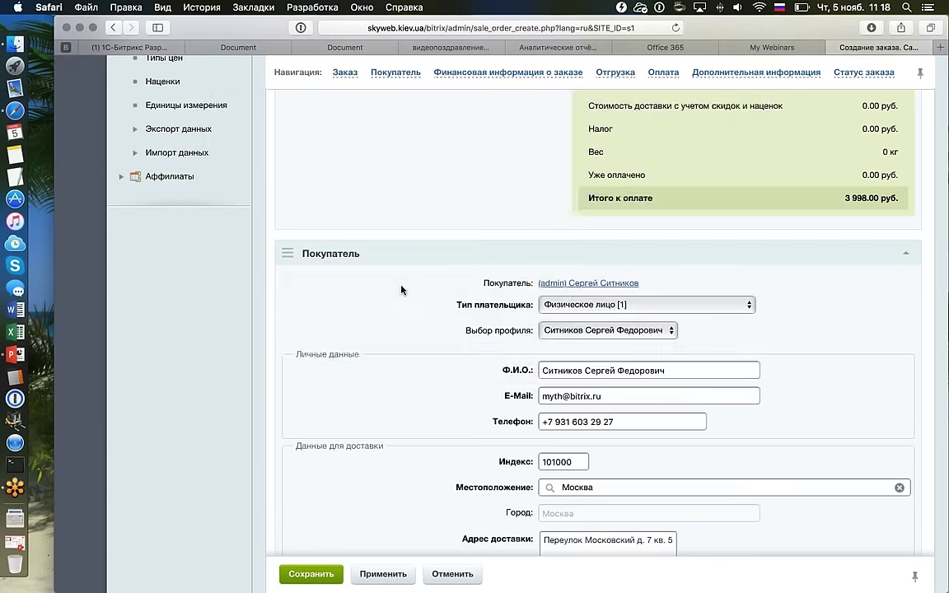
scroll(401, 289, down, 10)
scroll(401, 289, down, 8)
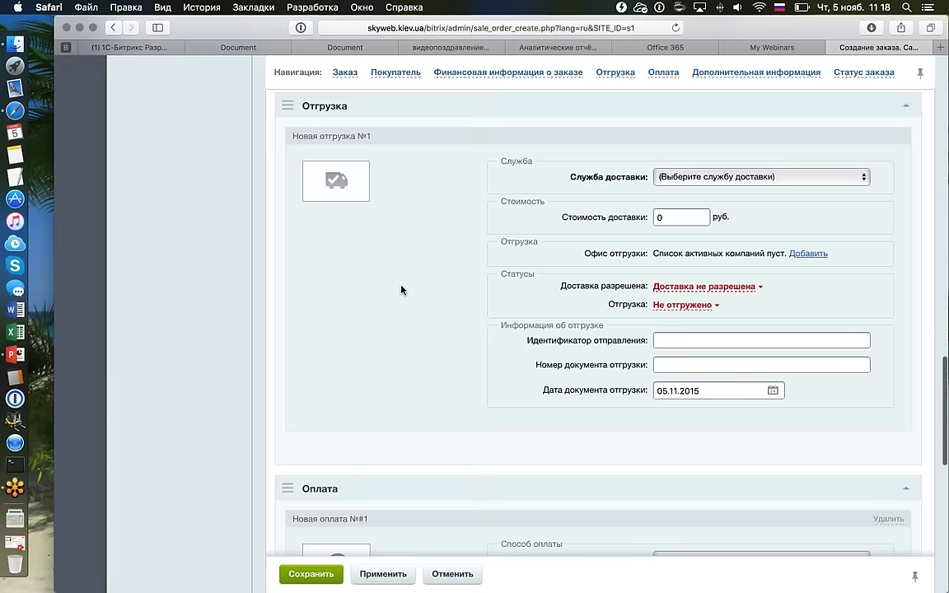
scroll(404, 292, up, 2)
scroll(406, 298, down, 4)
scroll(629, 191, up, 1)
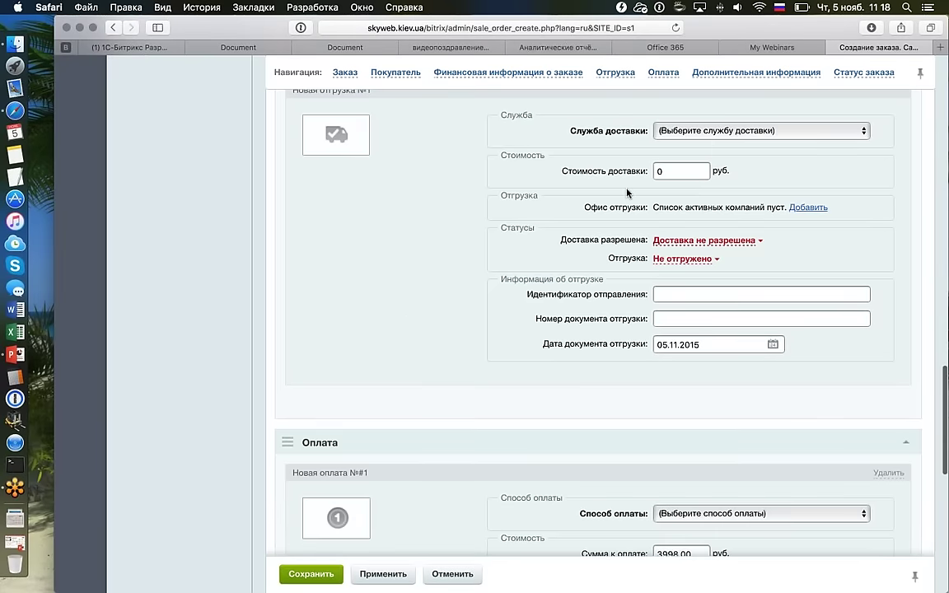
Set the delivery service to Самовывоз with a delivery cost of 200 руб.
click(686, 134)
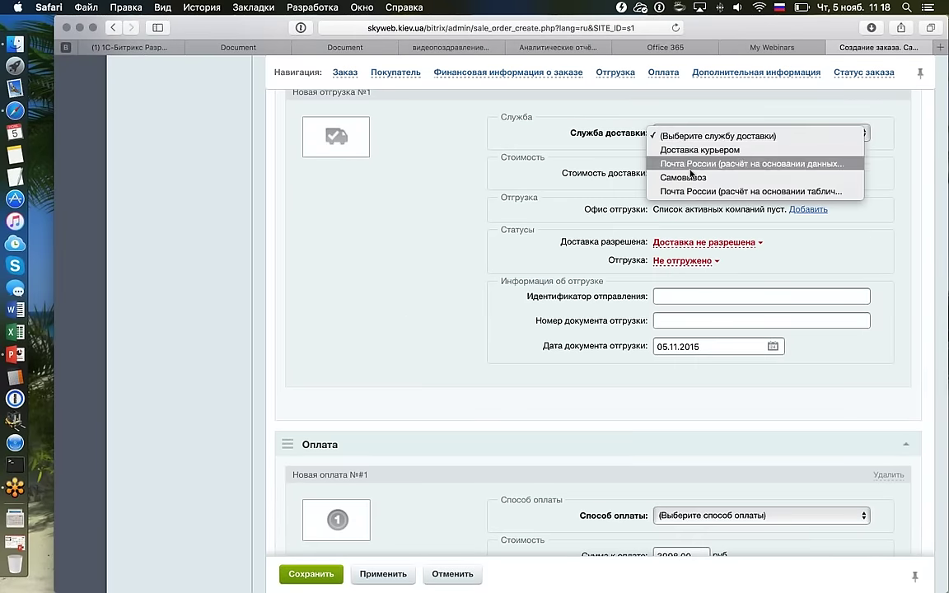
click(684, 177)
scroll(505, 245, down, 1)
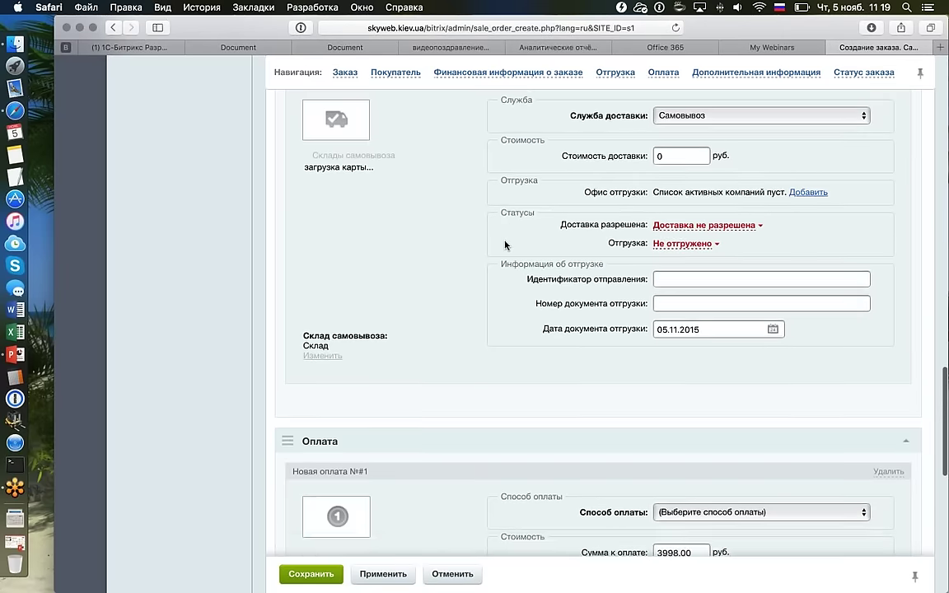
text(200)
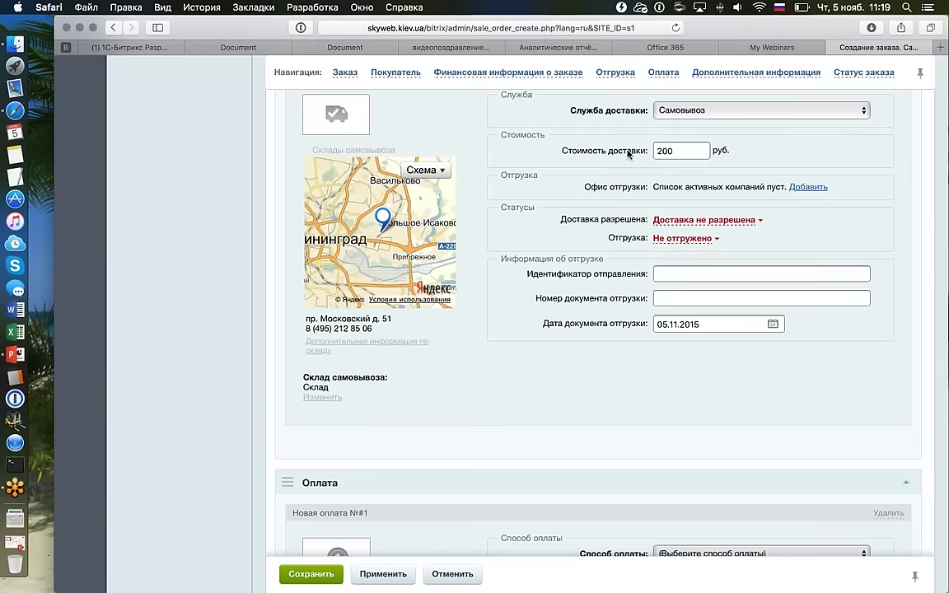
scroll(517, 321, down, 10)
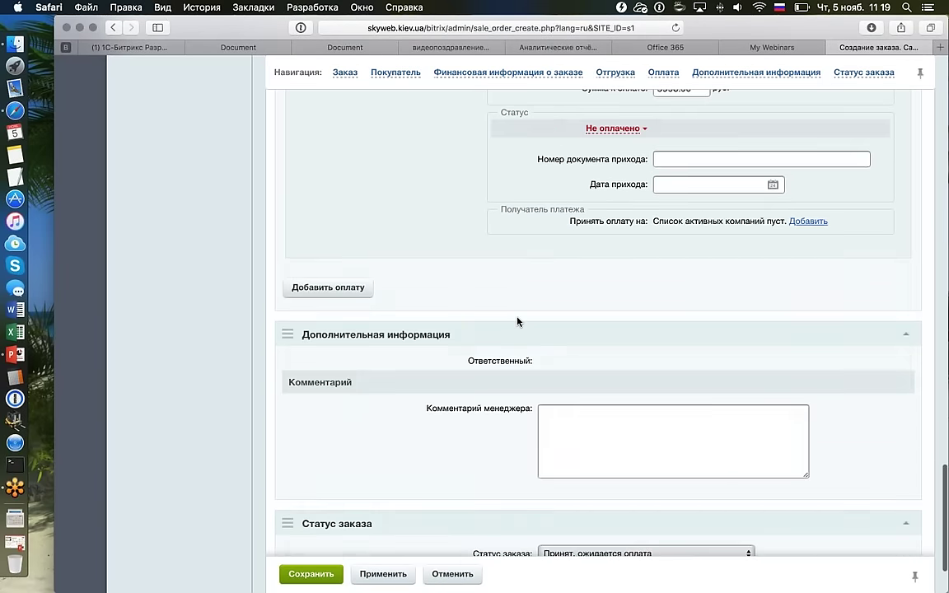
scroll(518, 322, down, 3)
Choose Терминалы as the payment method and save the order as №11.
click(320, 512)
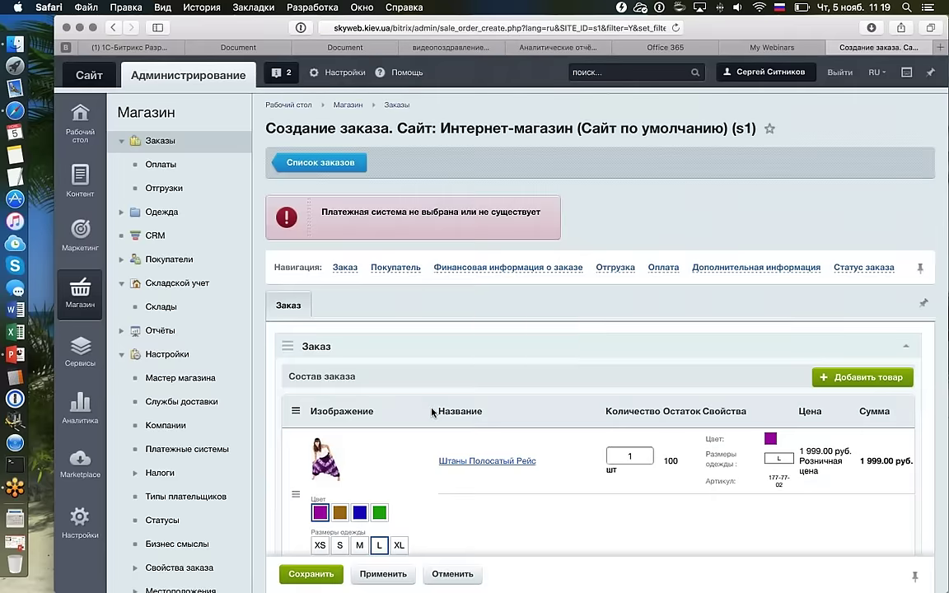
scroll(432, 412, down, 5)
scroll(432, 411, down, 10)
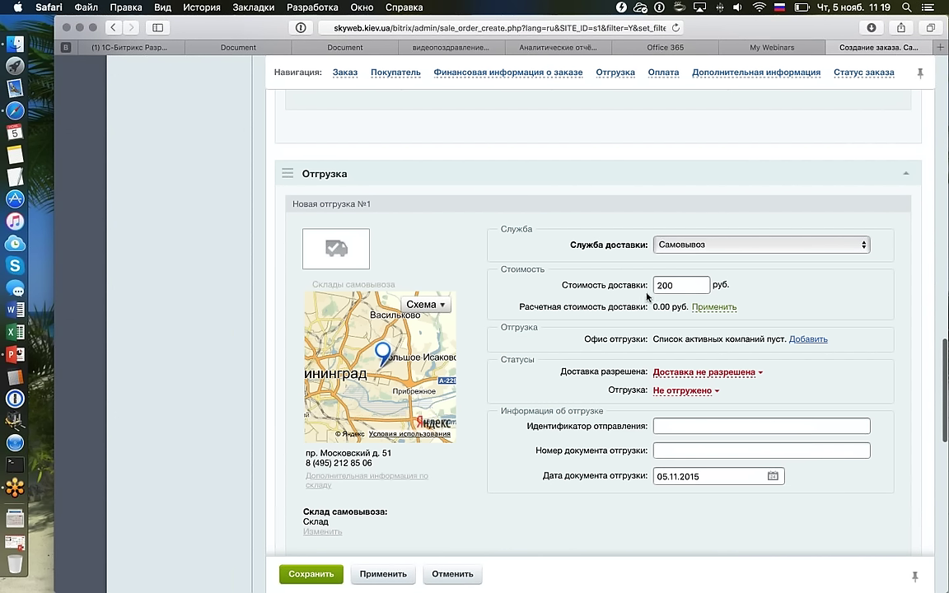
scroll(683, 272, down, 5)
click(696, 311)
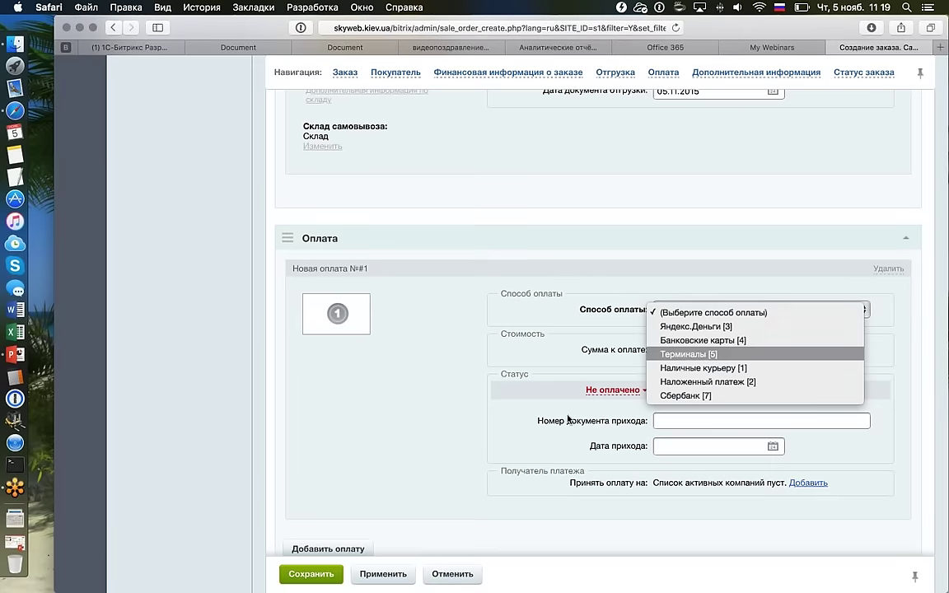
click(683, 352)
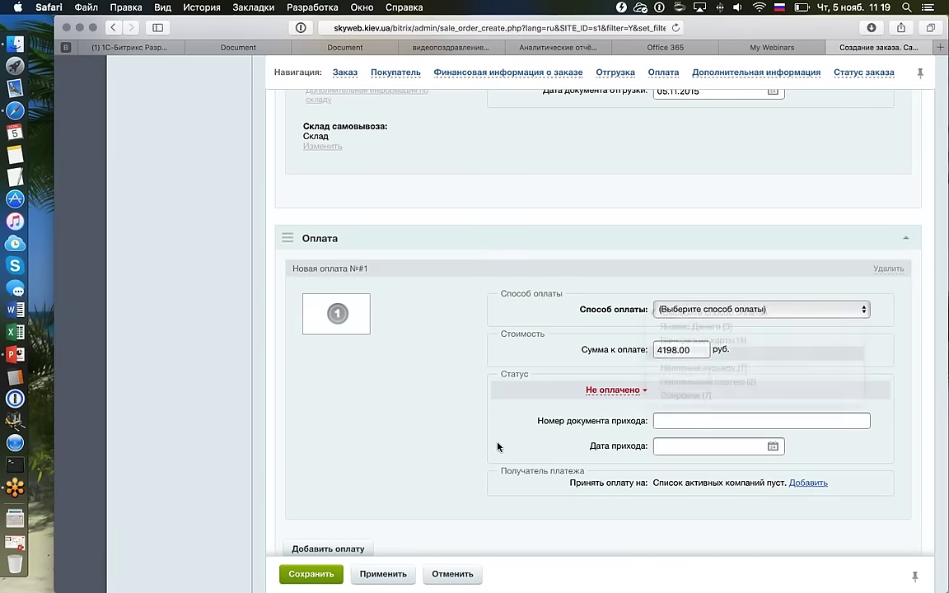
click(325, 571)
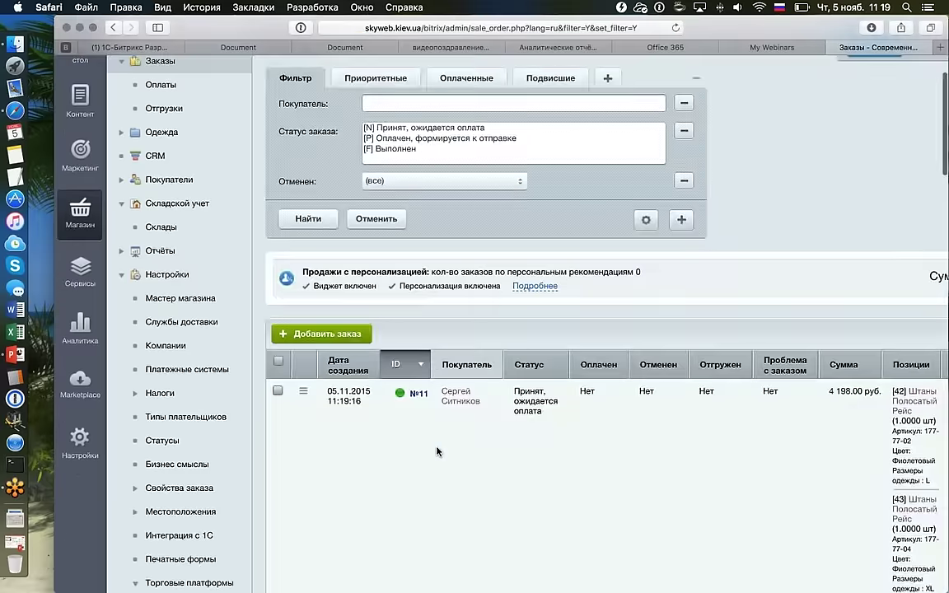
Open order №11 and delete its shipment #14.
scroll(437, 452, down, 3)
double_click(528, 282)
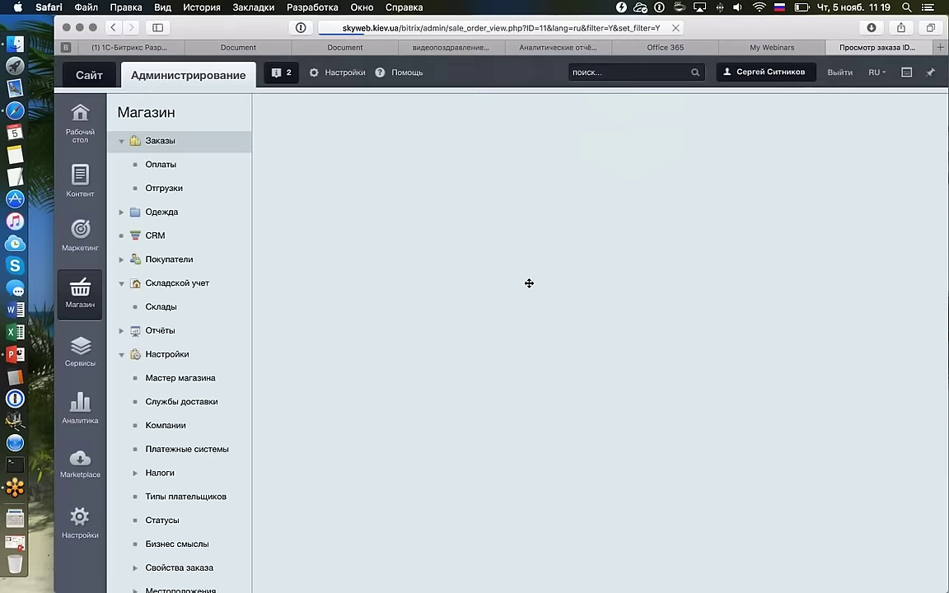
scroll(529, 284, down, 10)
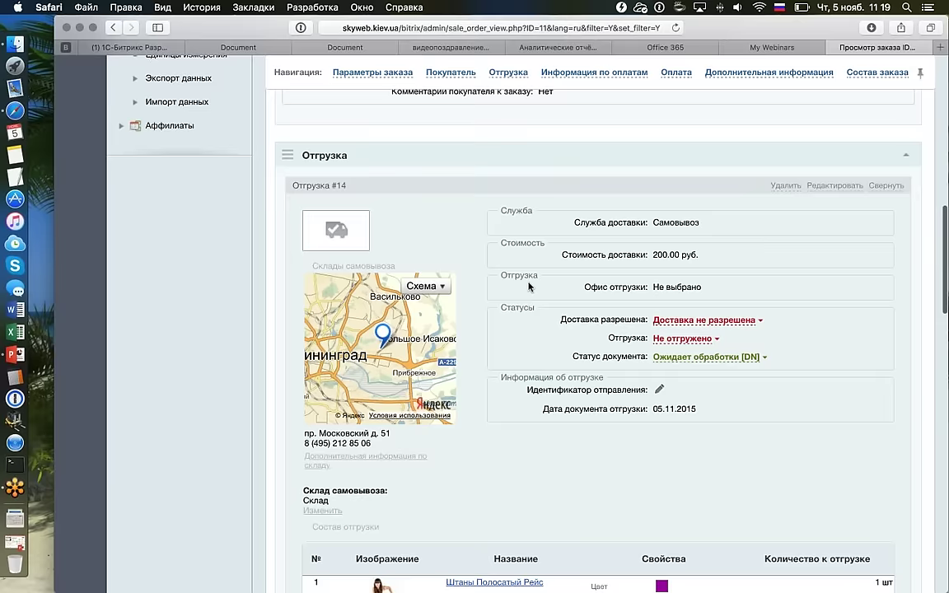
scroll(552, 343, up, 15)
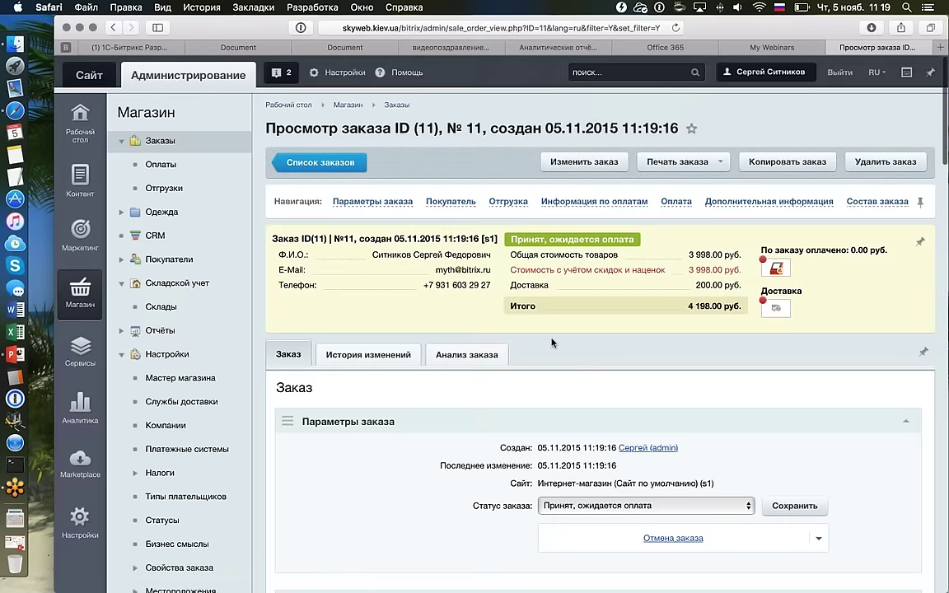
scroll(586, 353, down, 10)
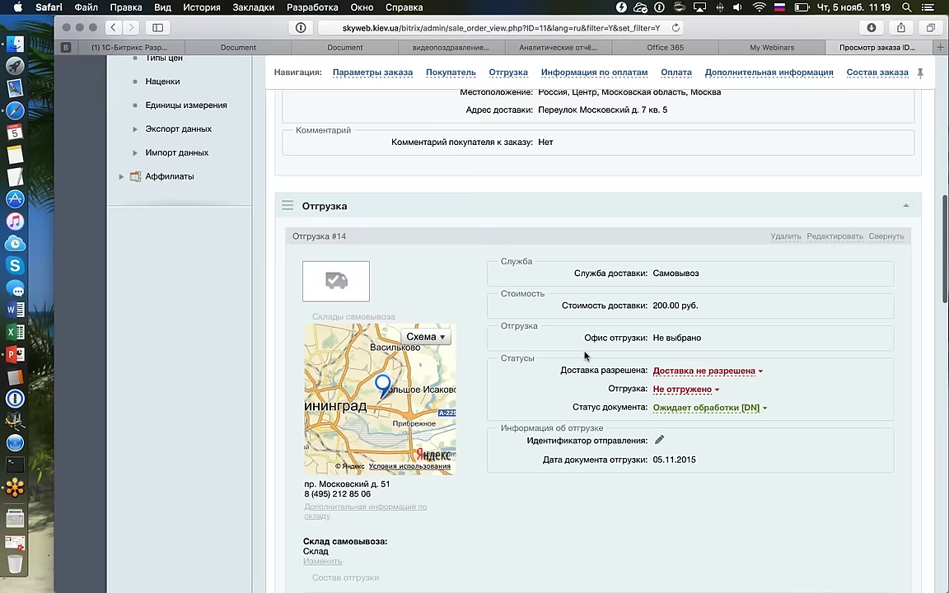
scroll(540, 402, down, 3)
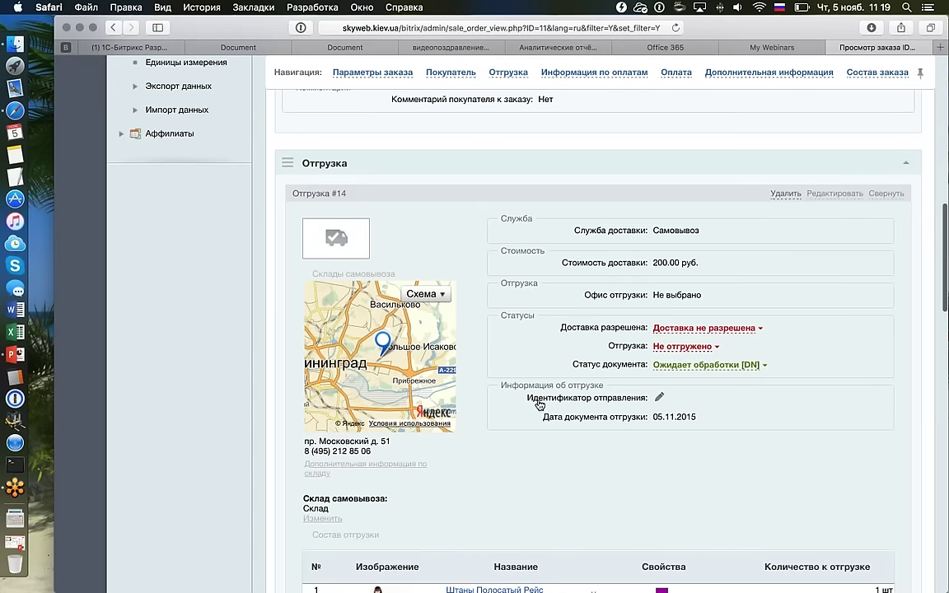
click(782, 197)
click(617, 216)
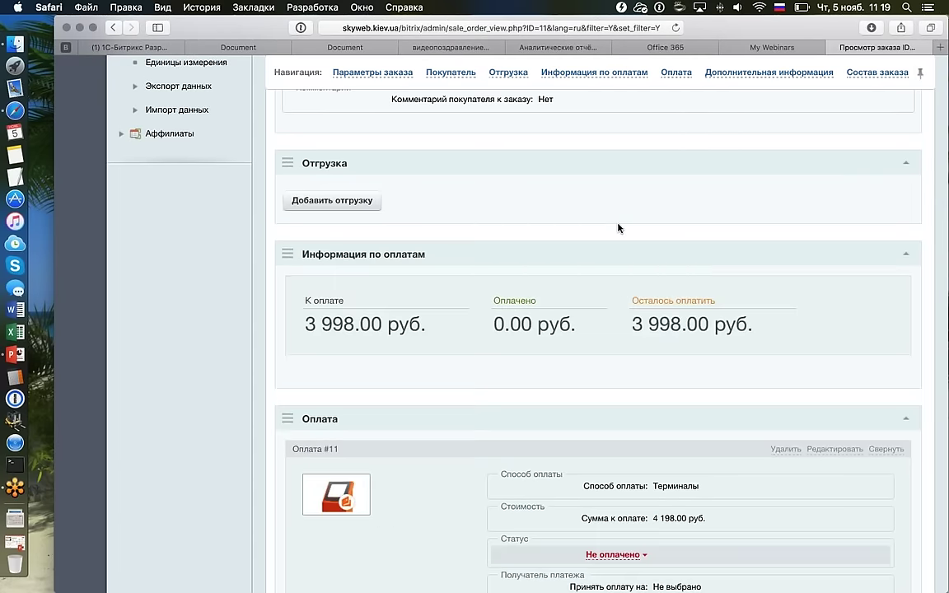
Delete payment #11 from order №11.
scroll(619, 228, down, 5)
click(786, 278)
click(614, 228)
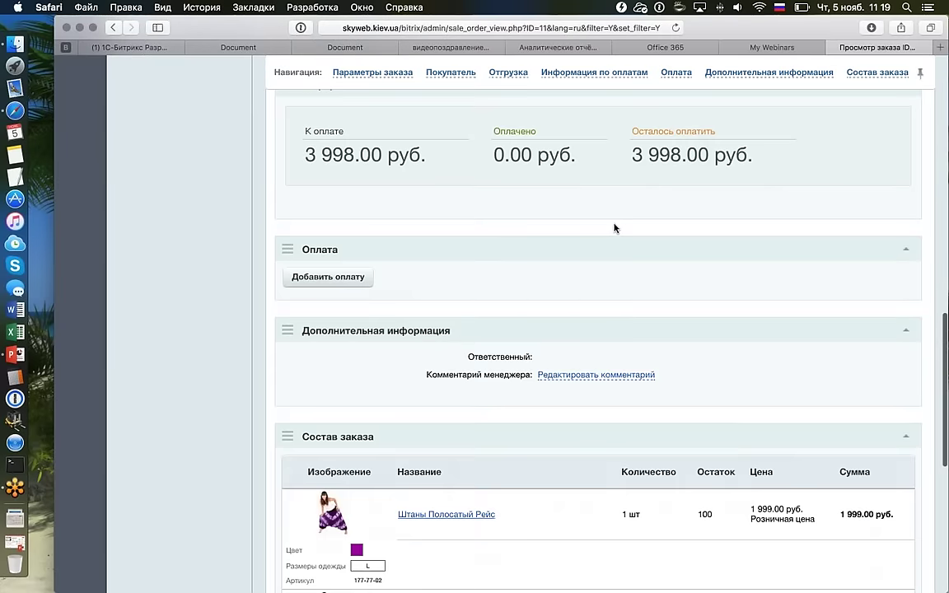
scroll(614, 226, down, 5)
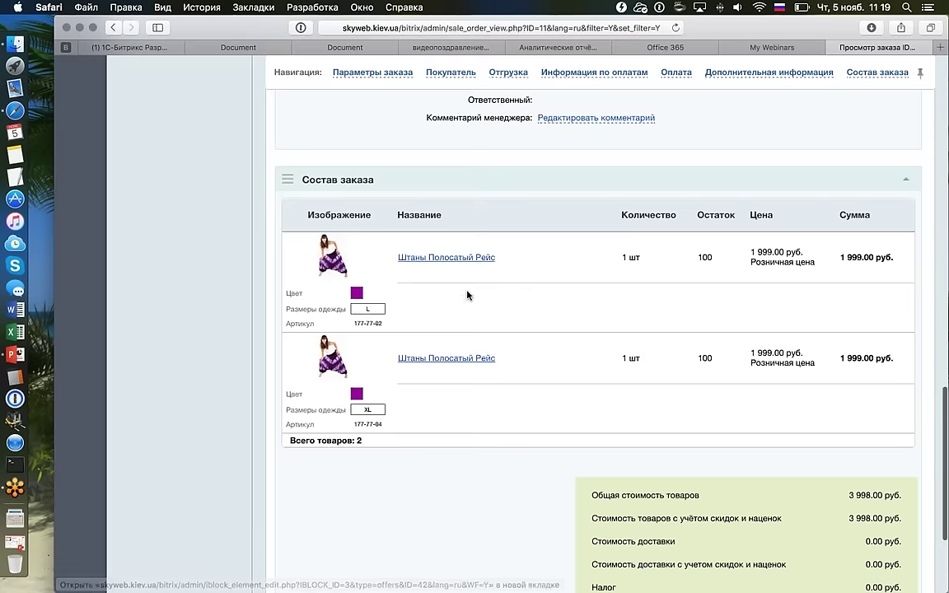
scroll(467, 295, up, 2)
scroll(467, 295, up, 6)
scroll(467, 295, down, 9)
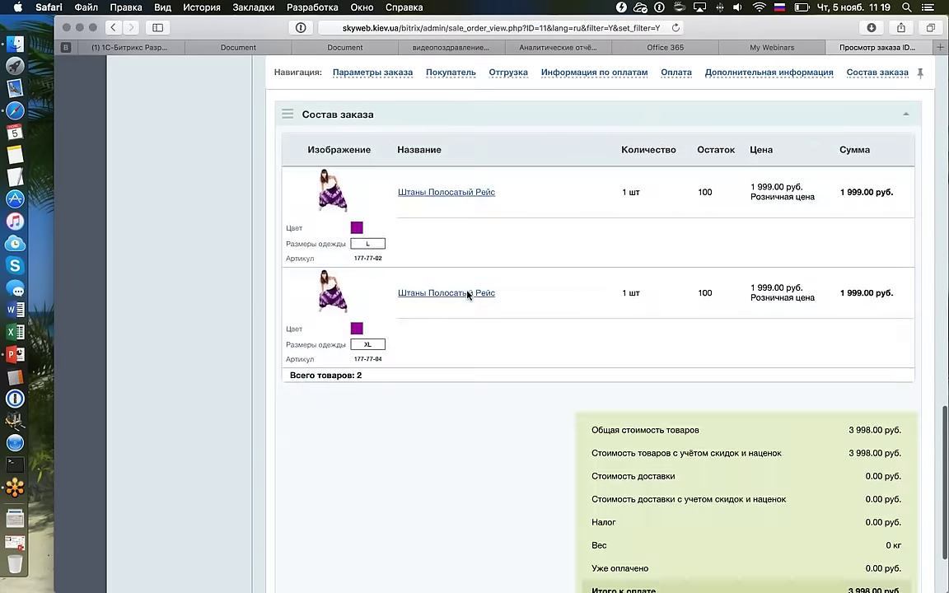
scroll(467, 295, up, 6)
scroll(467, 295, up, 8)
scroll(467, 294, down, 3)
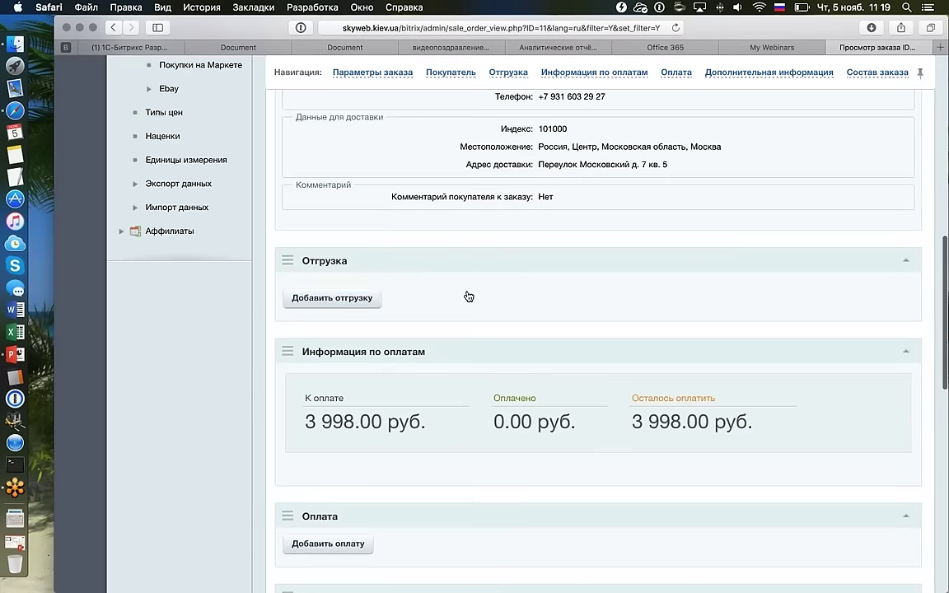
Abandon the new shipment after its error page and return to the Заказы list.
click(349, 300)
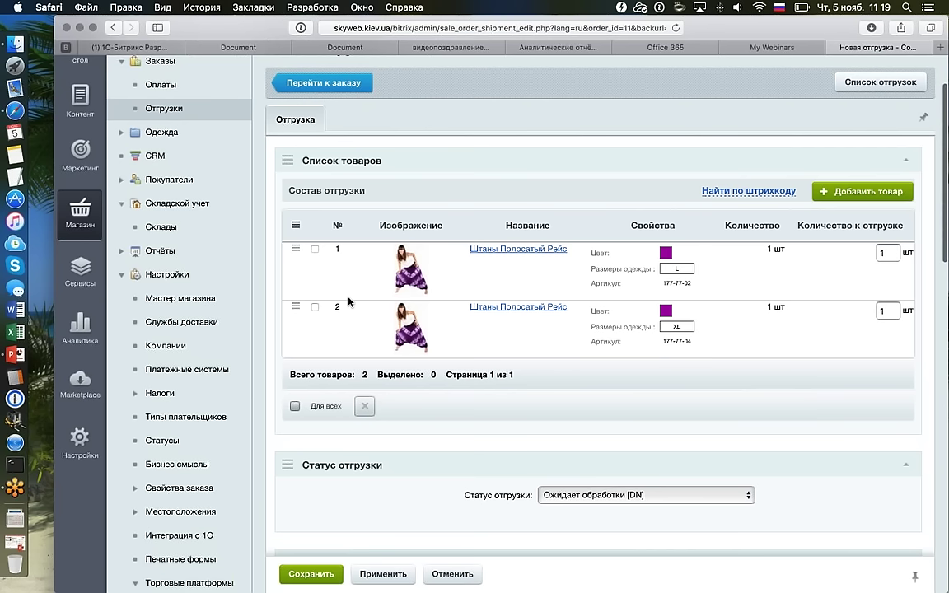
scroll(349, 301, down, 3)
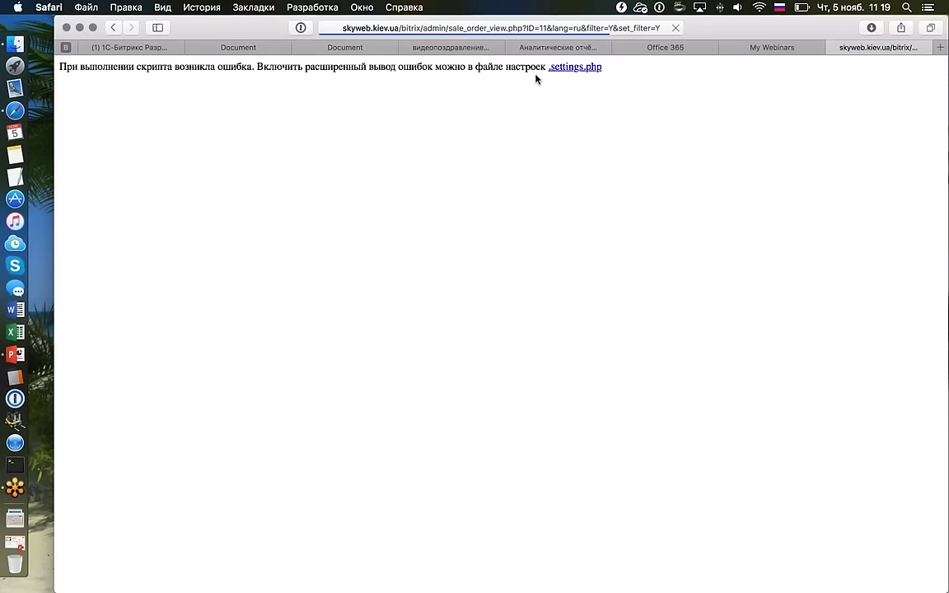
click(113, 28)
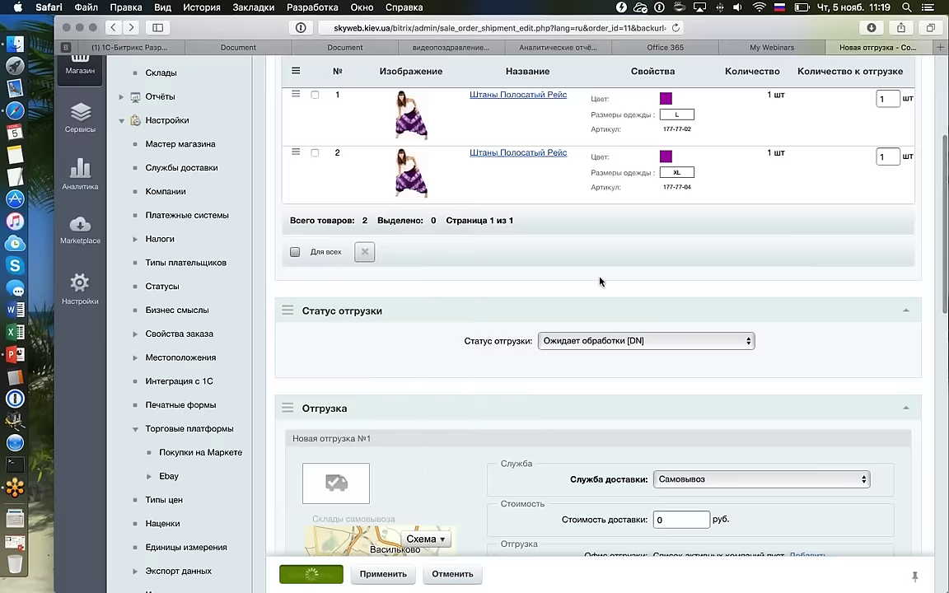
scroll(600, 282, up, 5)
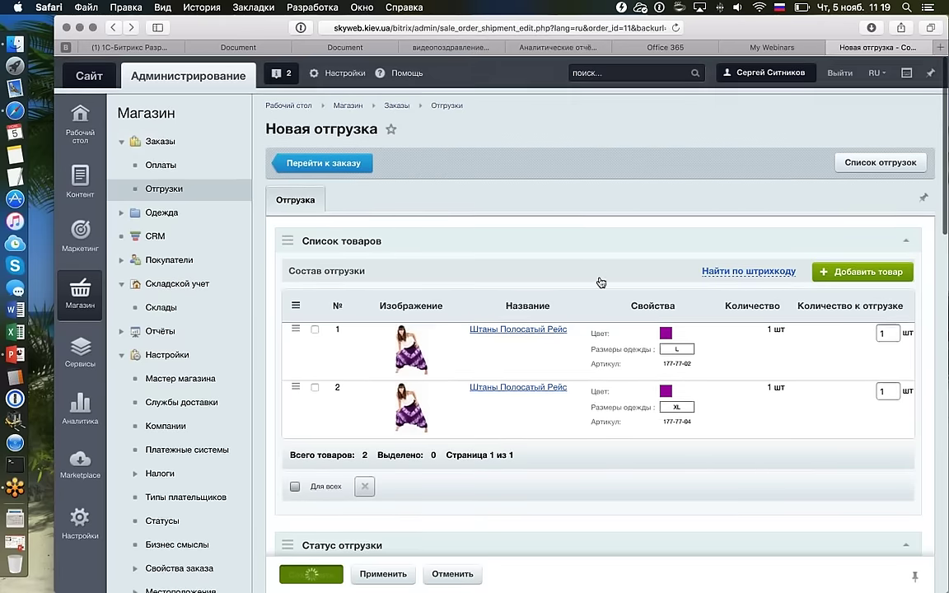
click(177, 143)
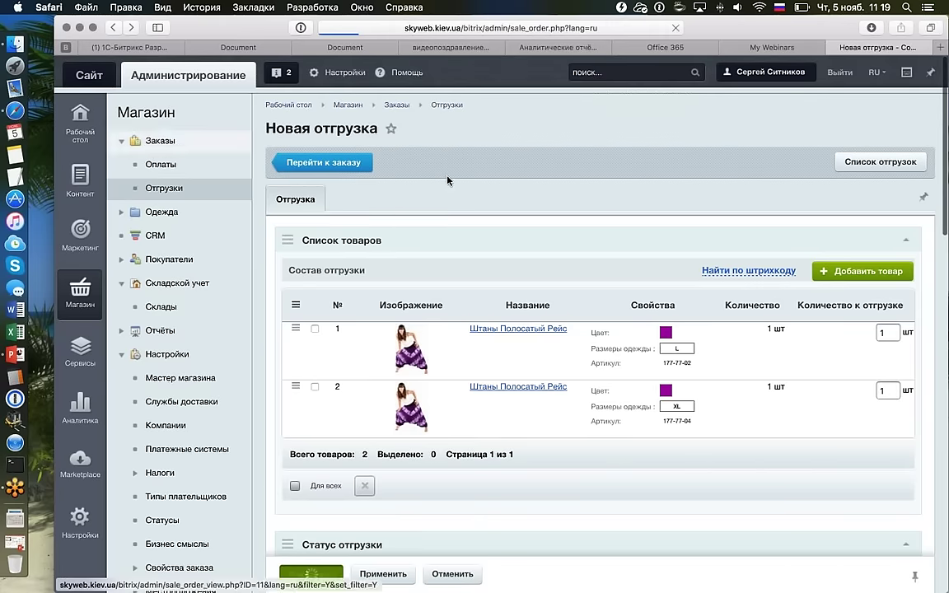
scroll(758, 303, down, 3)
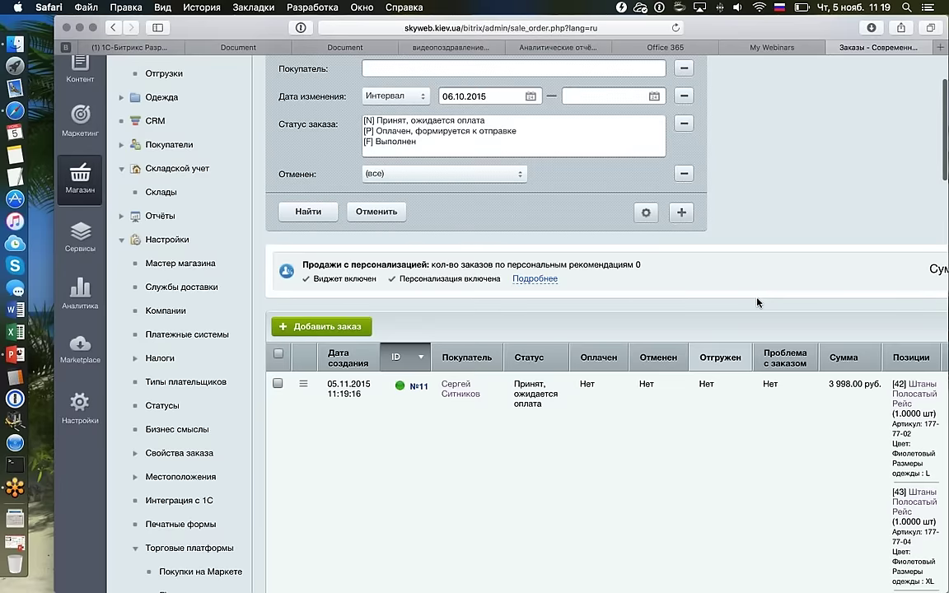
scroll(775, 437, down, 1)
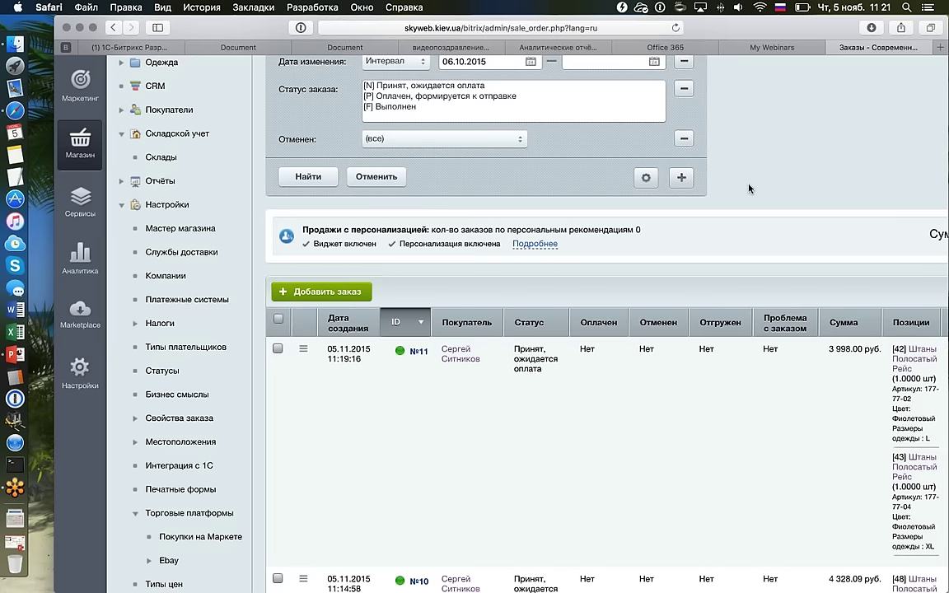
key(super+r)
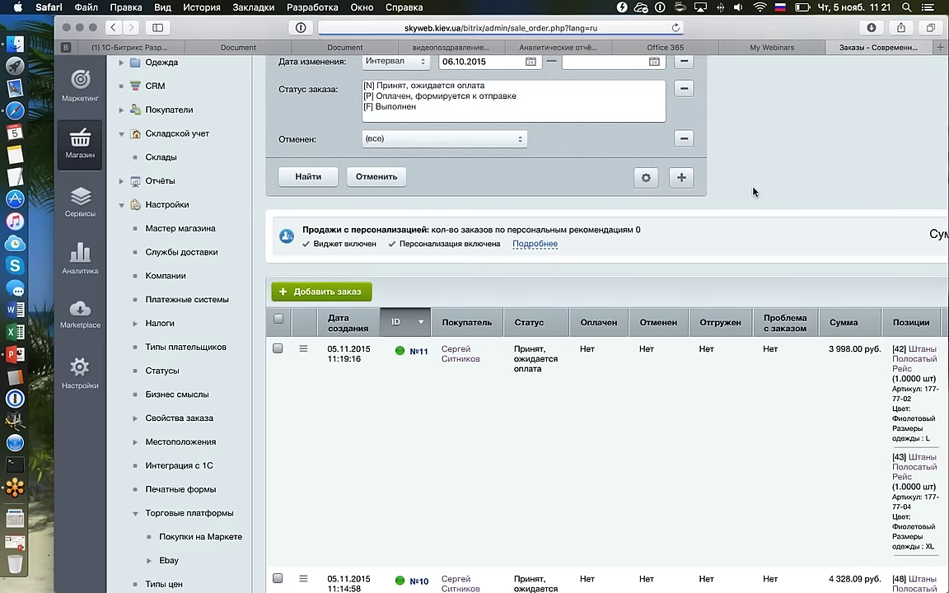
scroll(725, 201, down, 3)
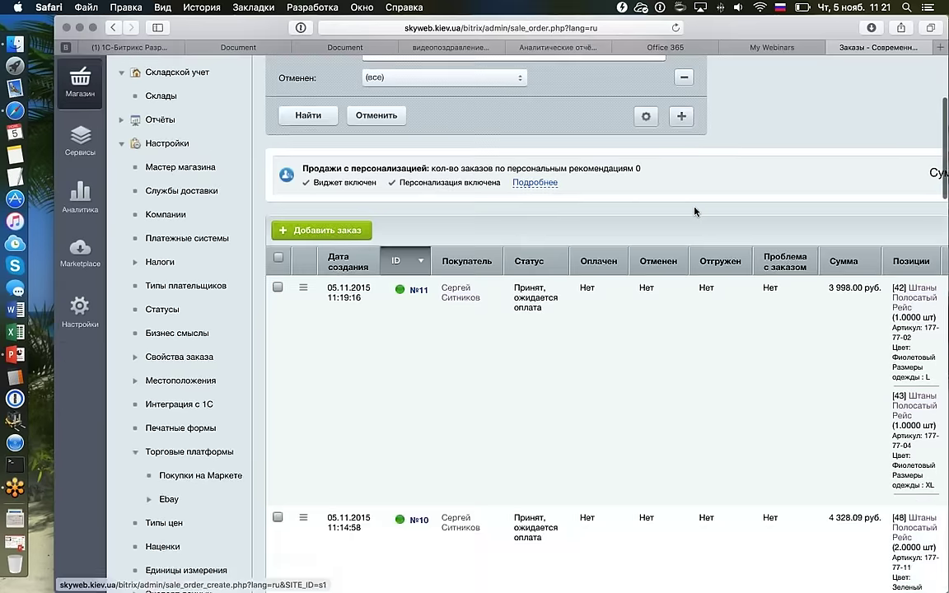
Start a new order and add the size L and XL Штаны Полосатый Рейс.
click(317, 224)
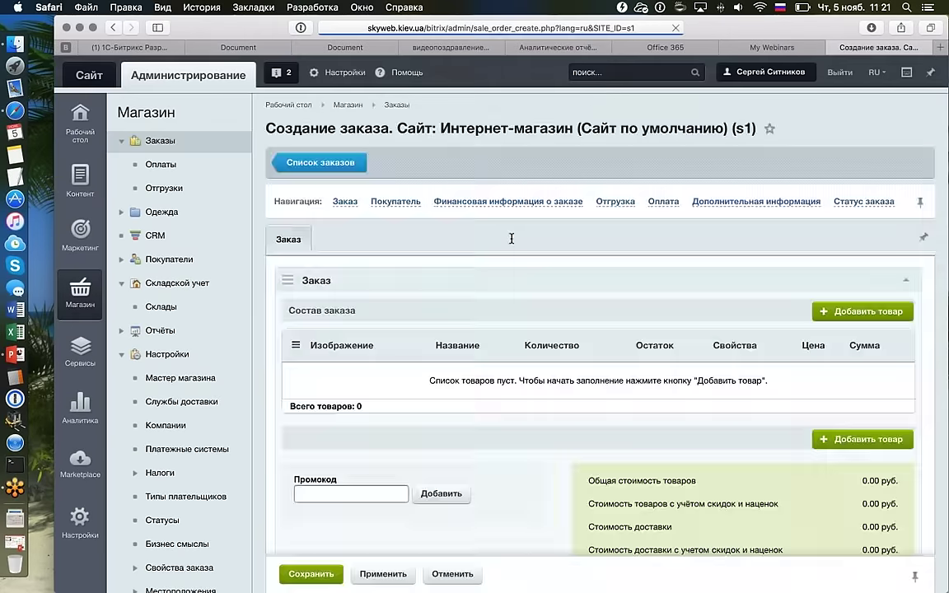
scroll(508, 237, down, 2)
click(837, 231)
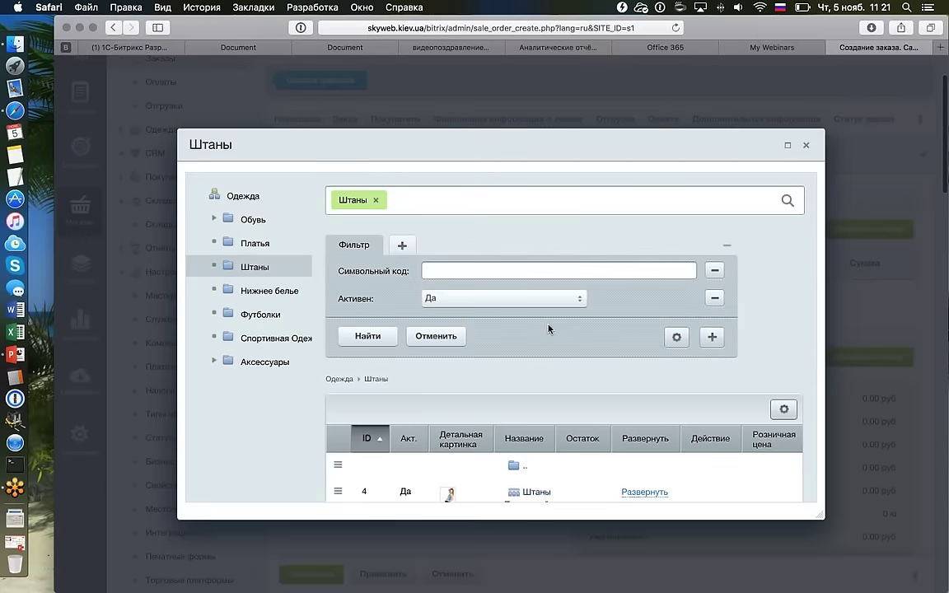
click(728, 349)
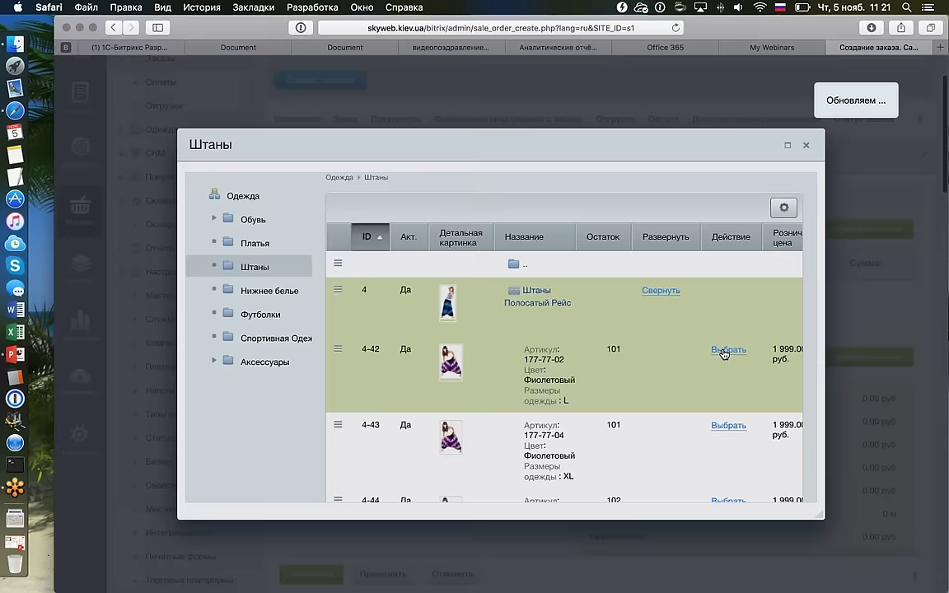
click(728, 425)
key(Escape)
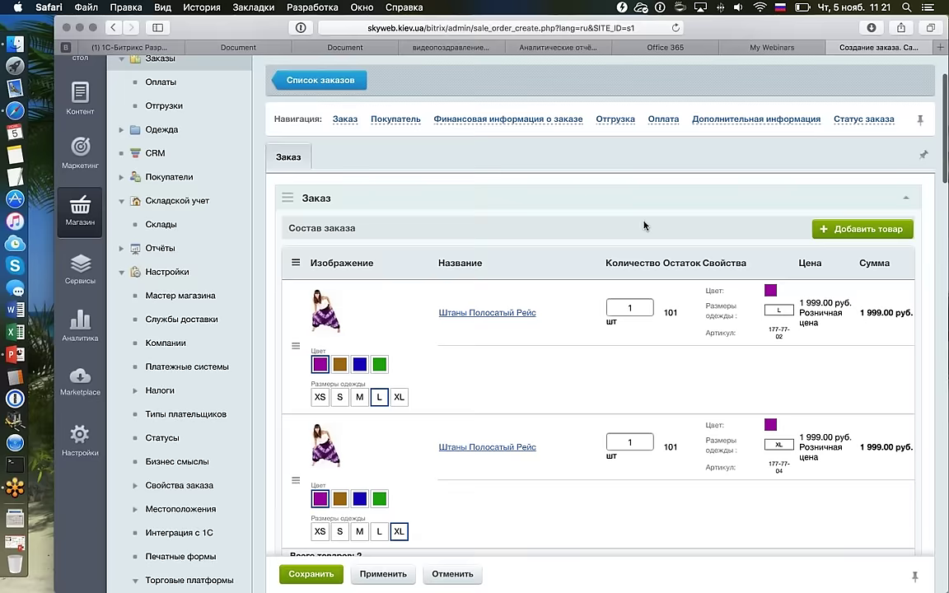
scroll(646, 206, down, 4)
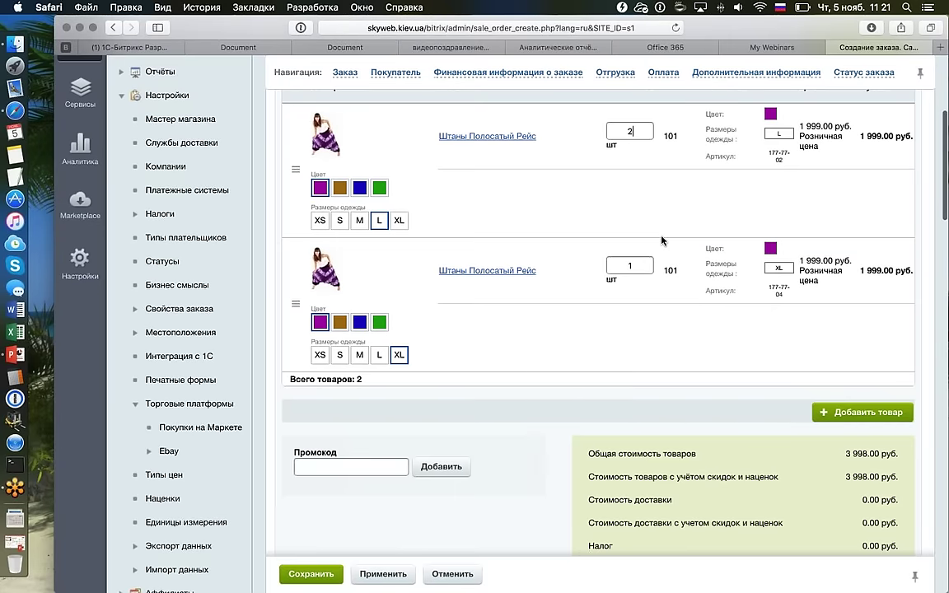
Set both item quantities to 2 (total 7 996 руб.) and look up an existing customer.
key(BackSpace)
text(2)
double_click(609, 268)
text(2)
scroll(459, 288, down, 6)
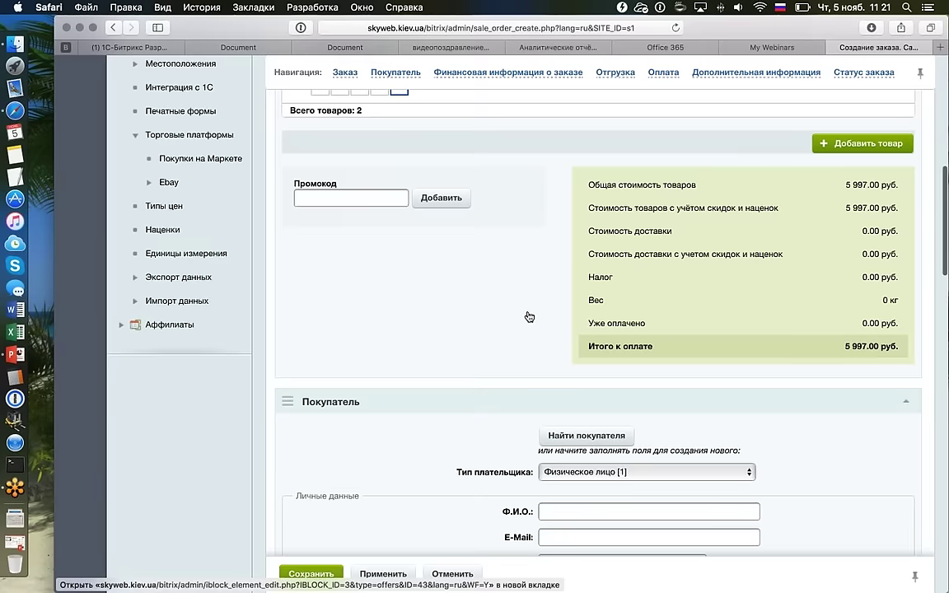
scroll(529, 317, down, 7)
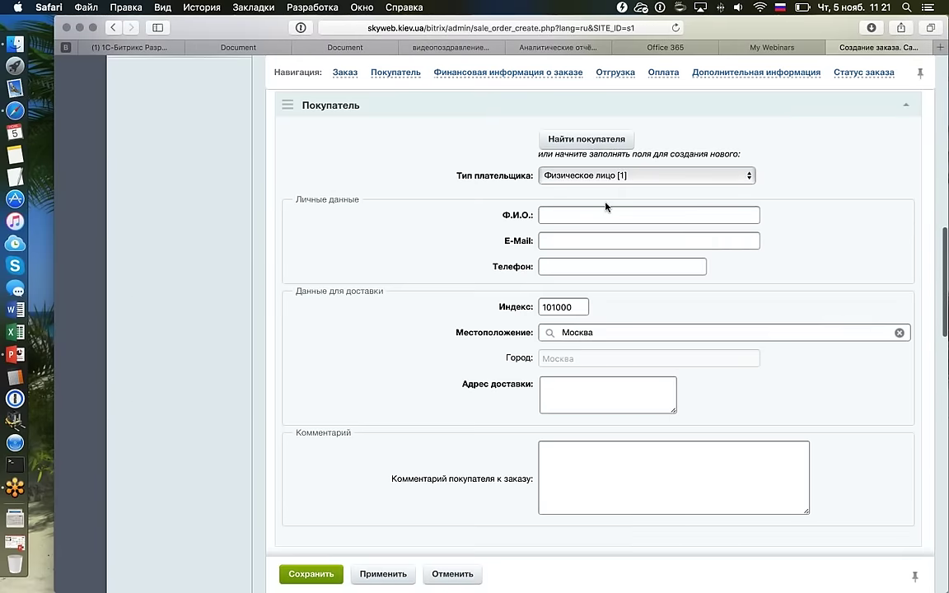
scroll(606, 203, down, 1)
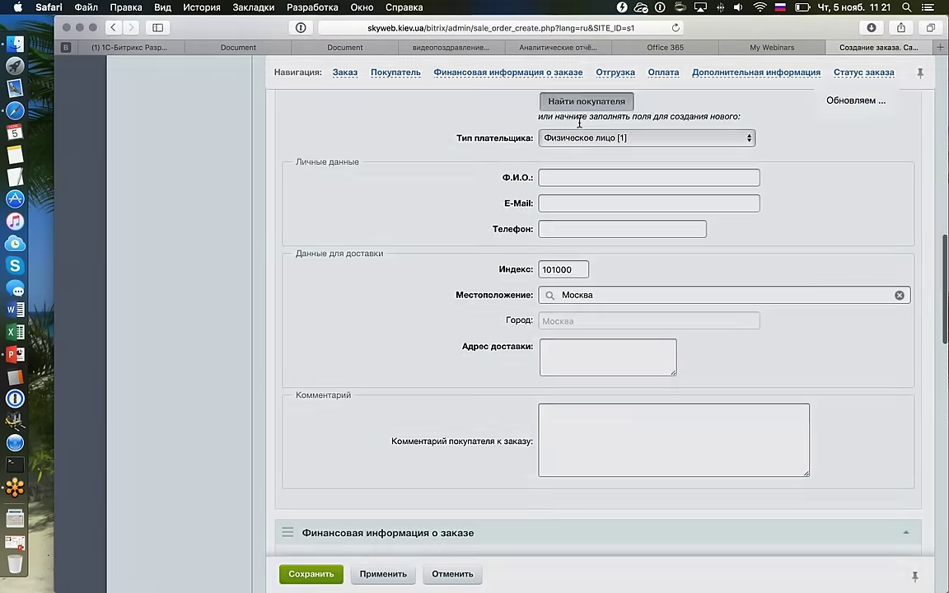
scroll(568, 123, up, 7)
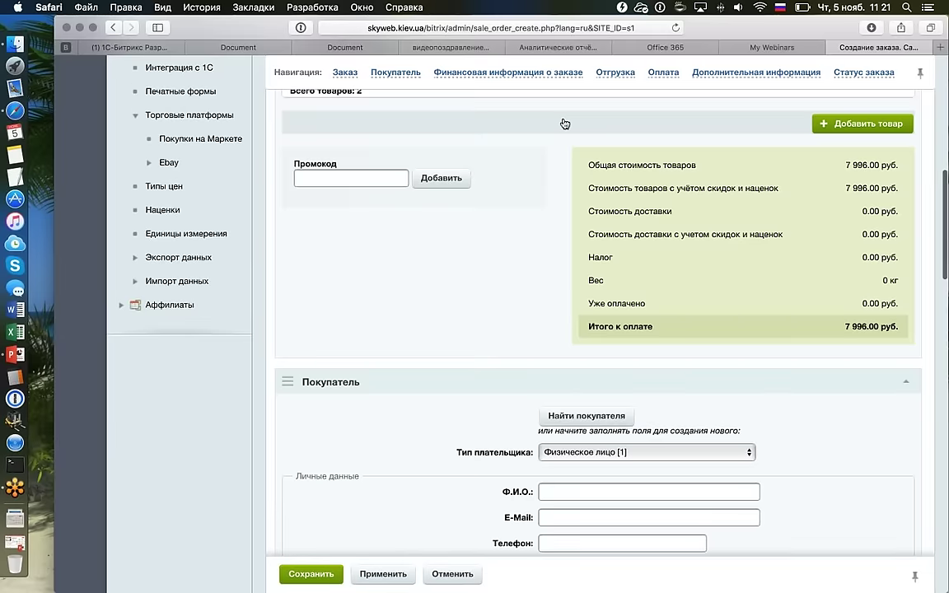
scroll(564, 123, up, 1)
click(568, 459)
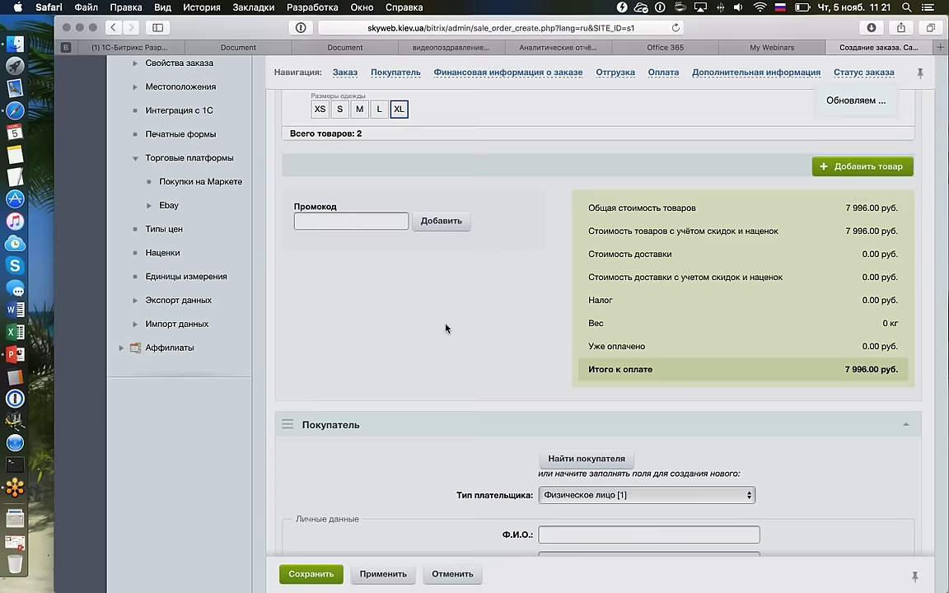
scroll(449, 325, down, 15)
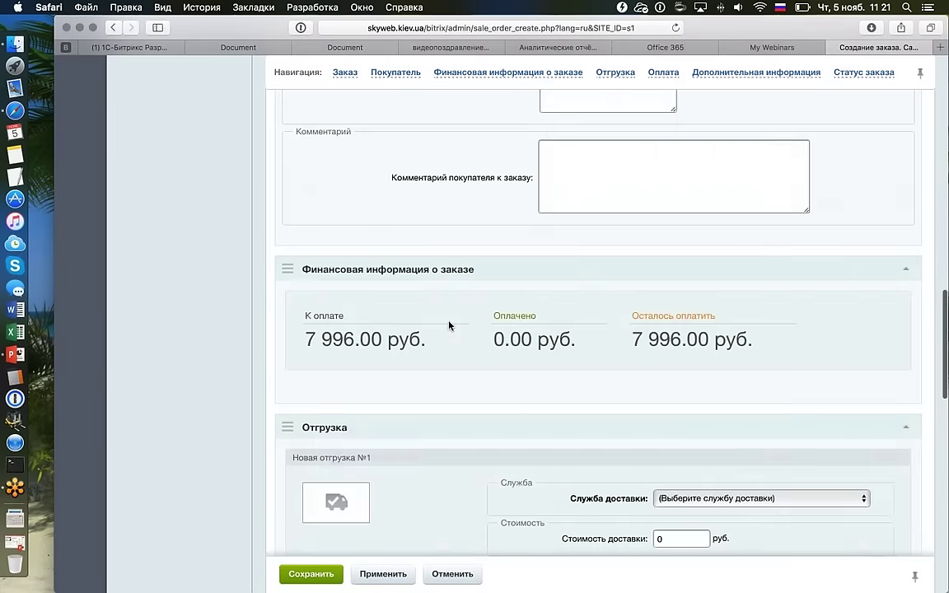
click(698, 202)
click(700, 216)
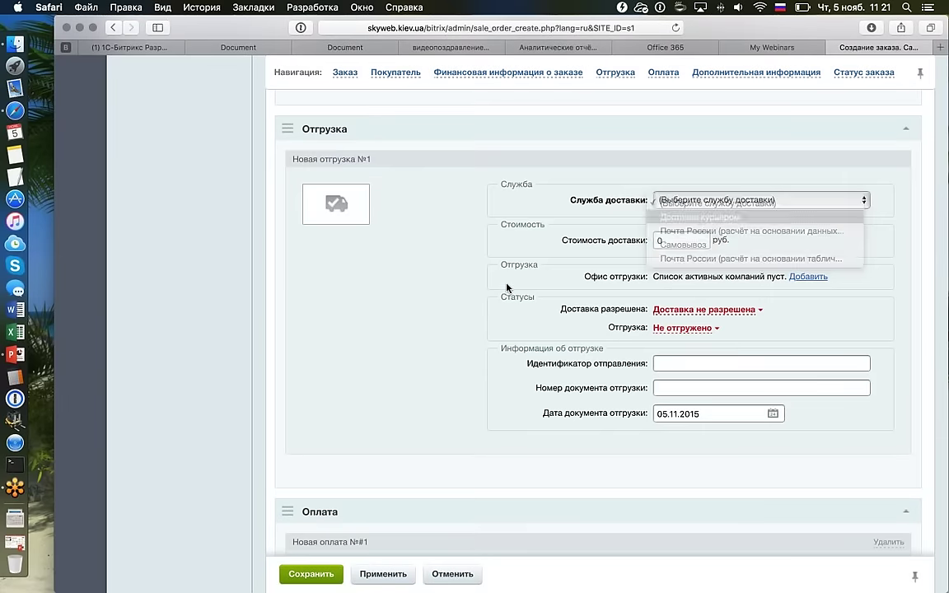
scroll(472, 288, down, 5)
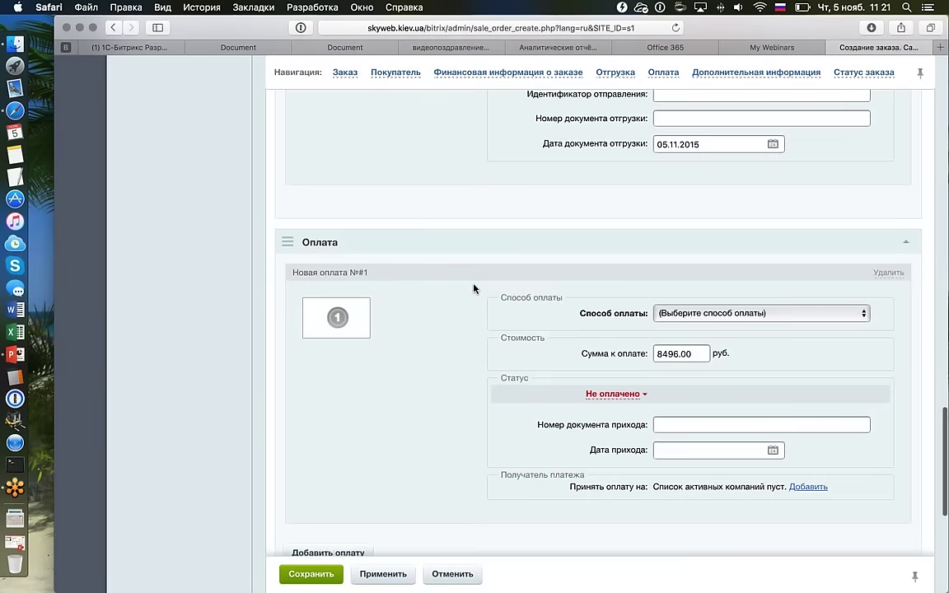
scroll(677, 190, down, 2)
click(677, 190)
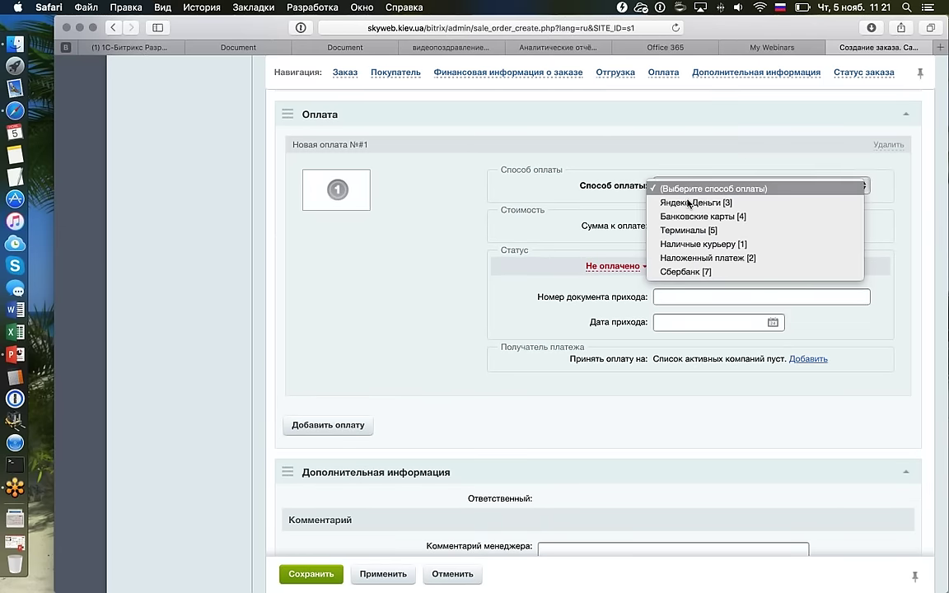
click(659, 244)
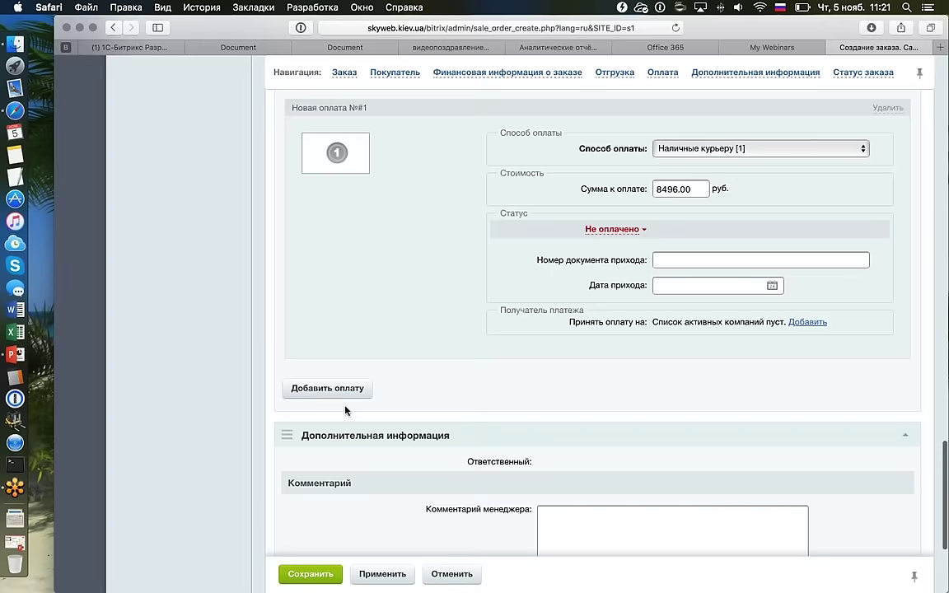
click(309, 574)
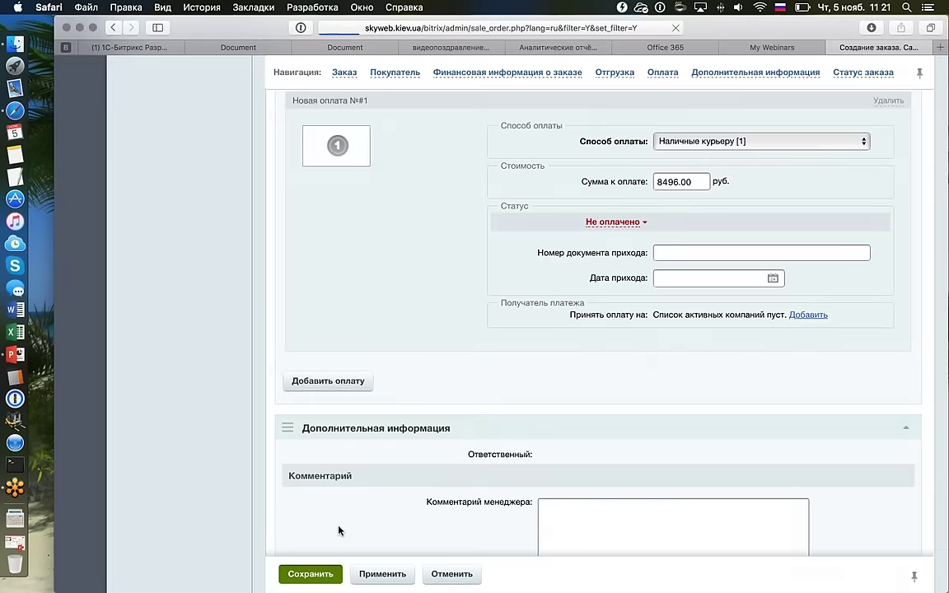
scroll(339, 525, down, 3)
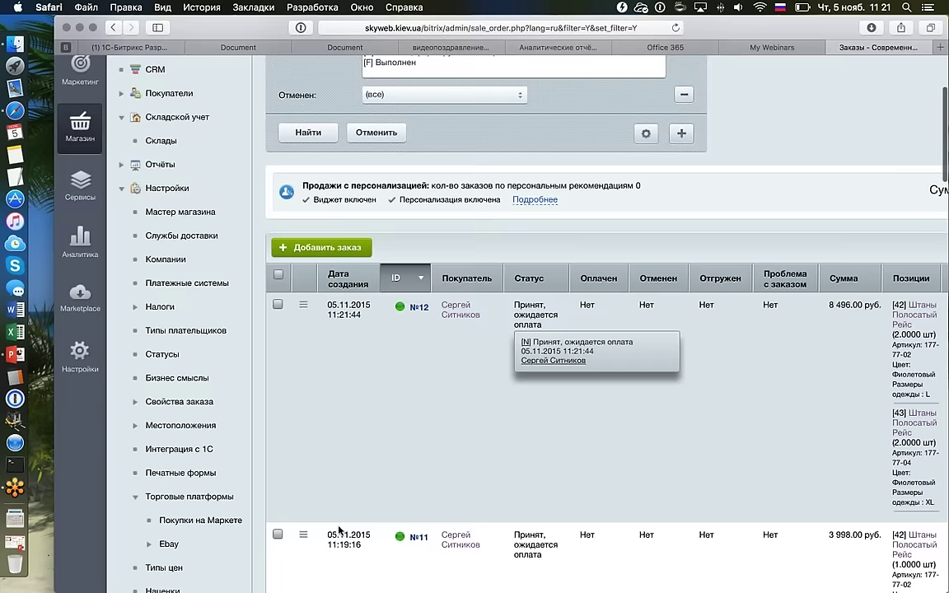
double_click(494, 305)
scroll(555, 327, down, 15)
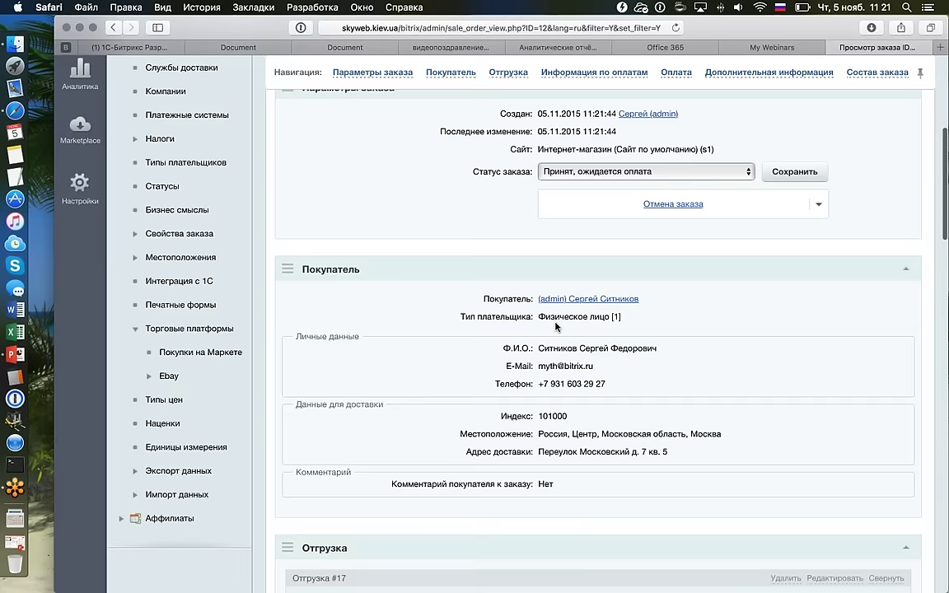
scroll(556, 327, down, 3)
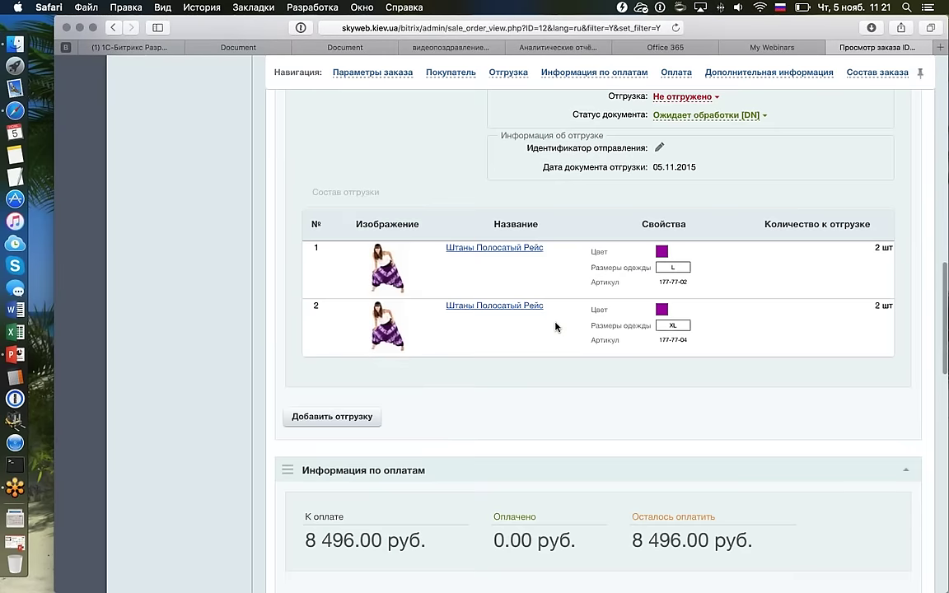
scroll(555, 324, up, 4)
scroll(555, 322, up, 2)
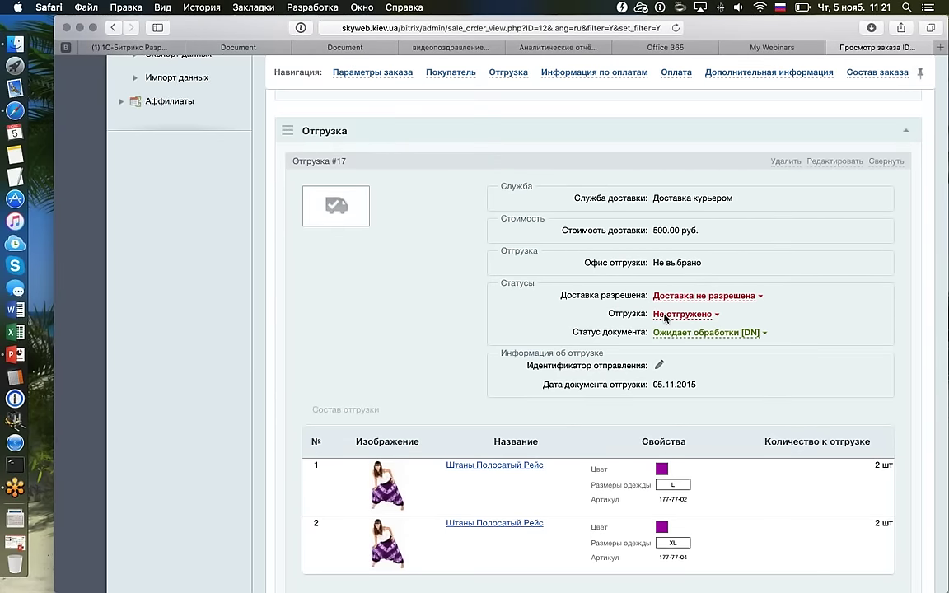
scroll(748, 420, down, 1)
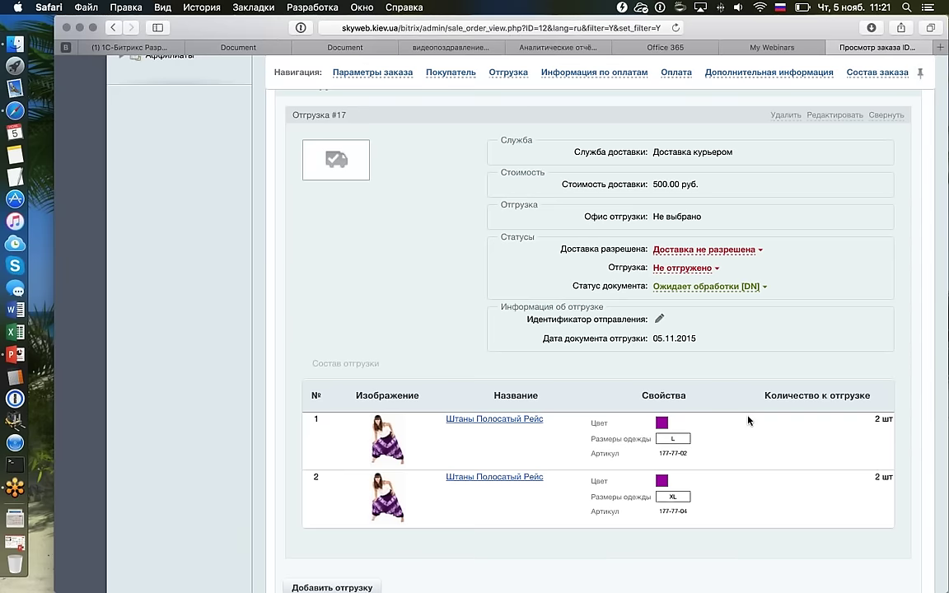
scroll(720, 434, down, 1)
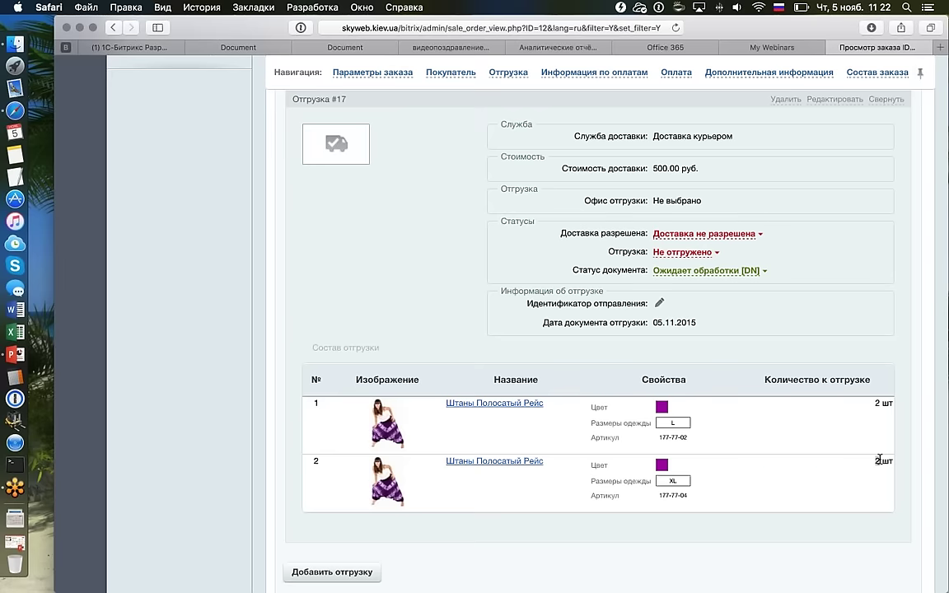
scroll(788, 413, up, 2)
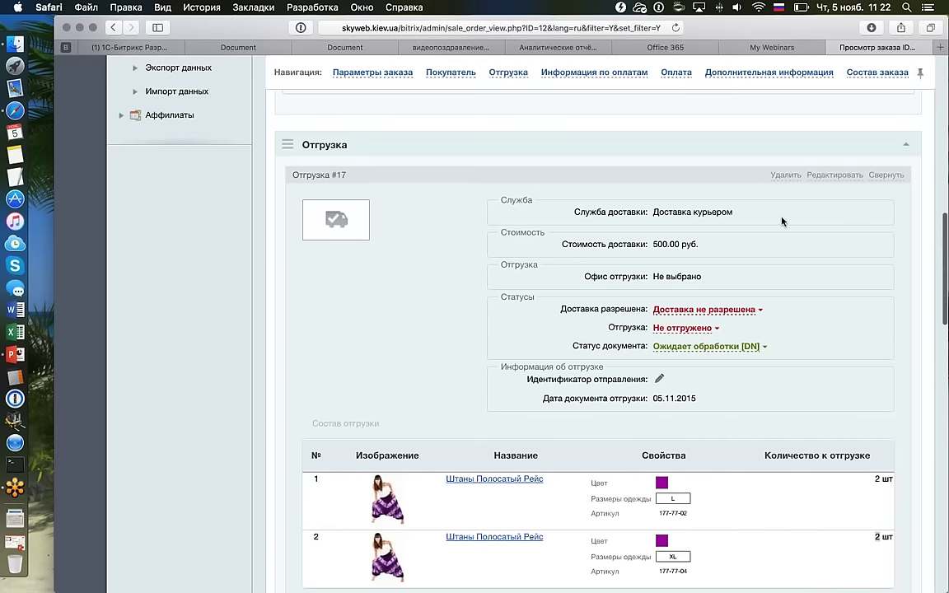
Edit shipment #17 to ship one size L pair, remove the XL item, and save.
click(831, 176)
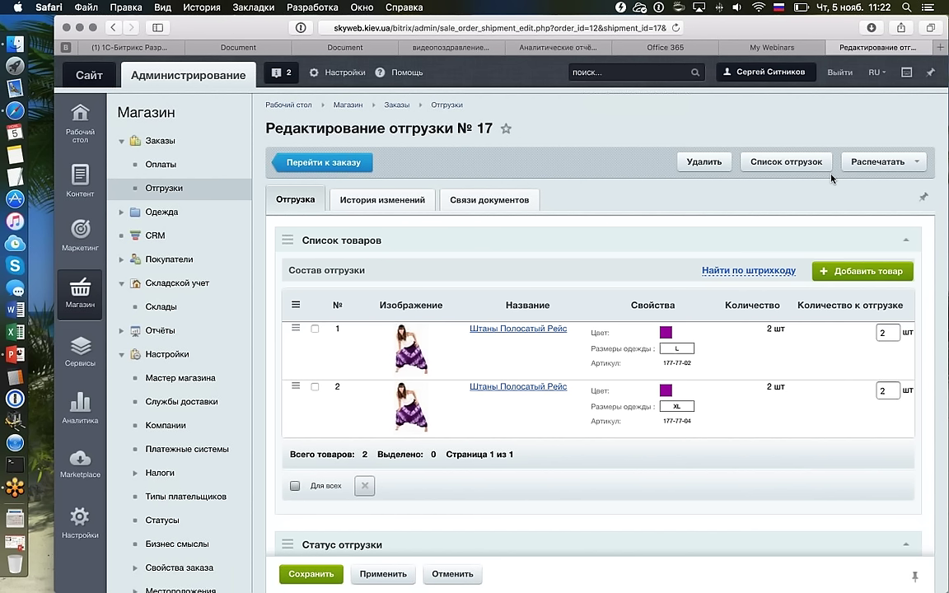
double_click(887, 332)
text(1)
click(315, 387)
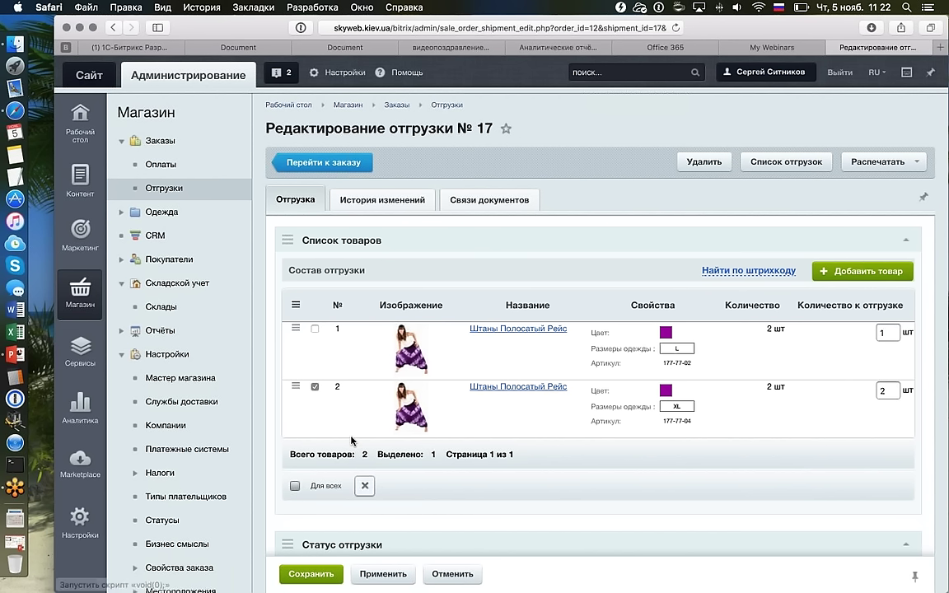
click(364, 485)
click(631, 215)
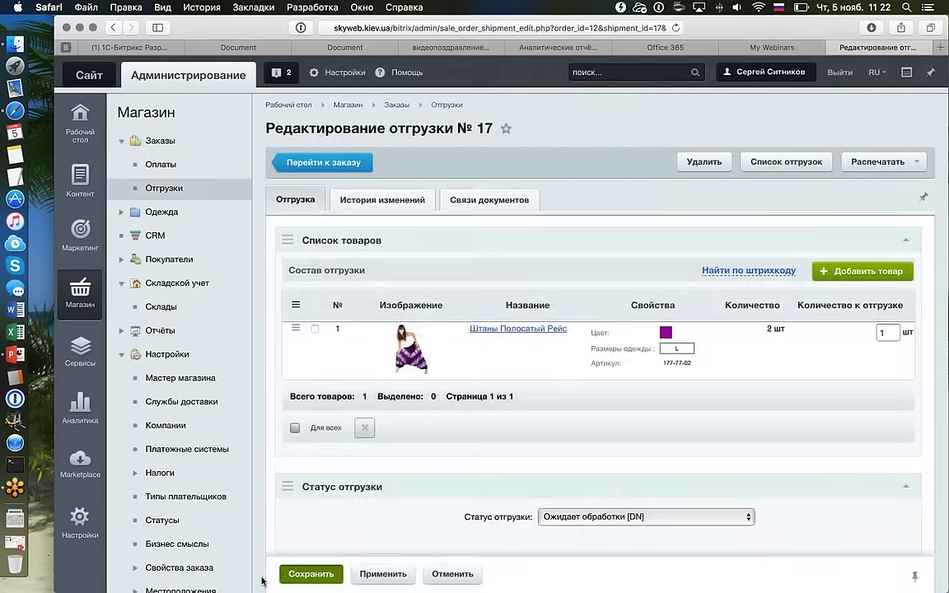
click(311, 575)
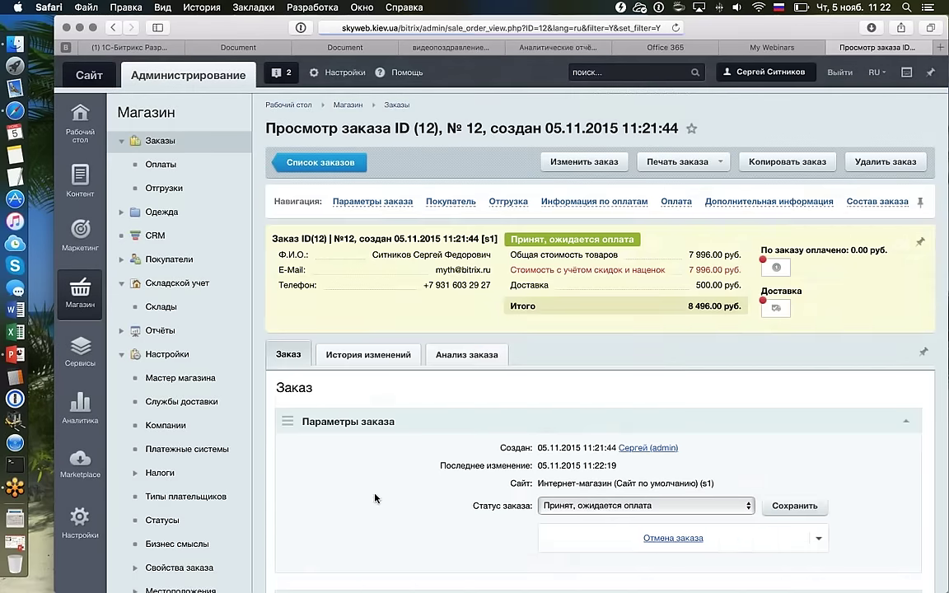
scroll(451, 479, down, 2)
scroll(451, 480, down, 15)
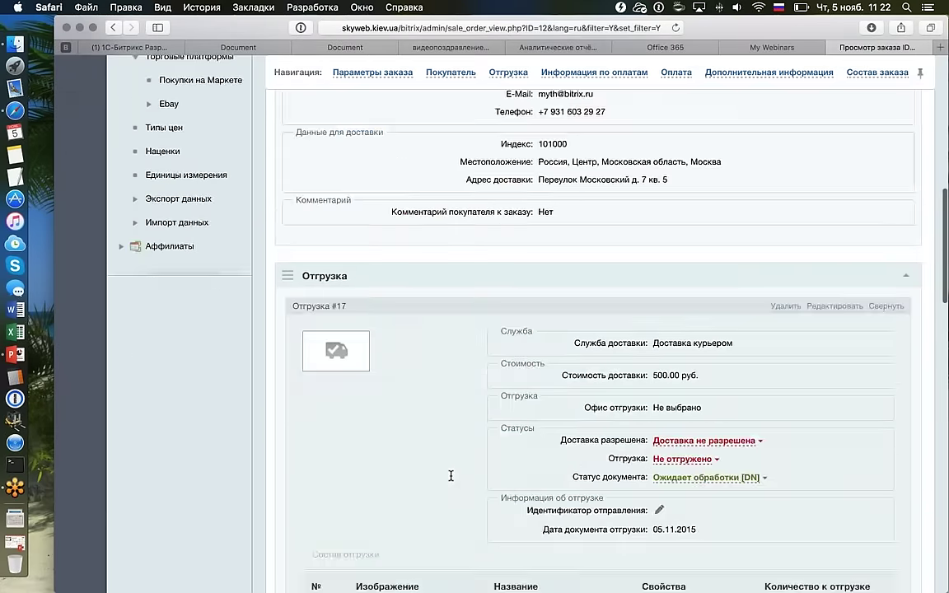
scroll(451, 479, up, 1)
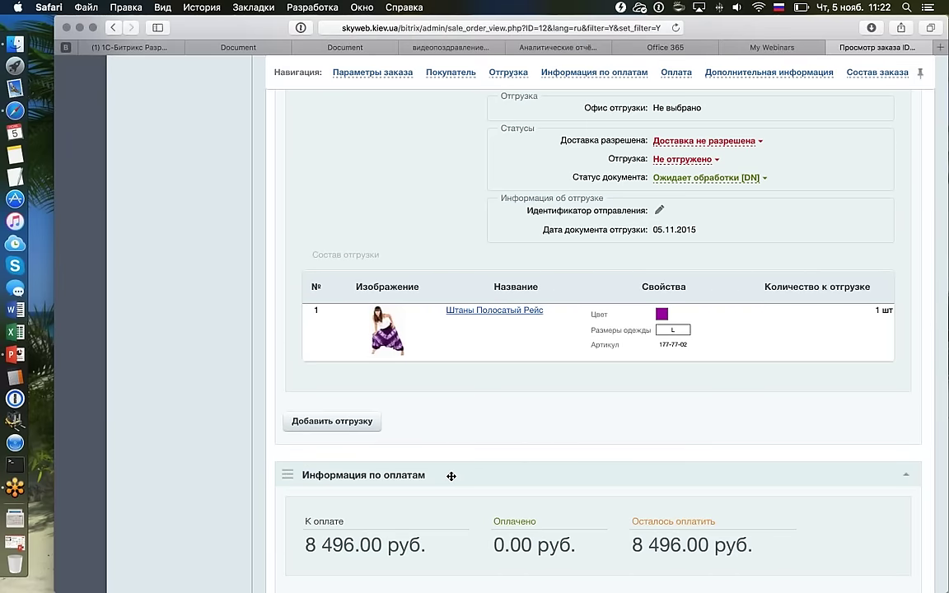
scroll(452, 479, up, 1)
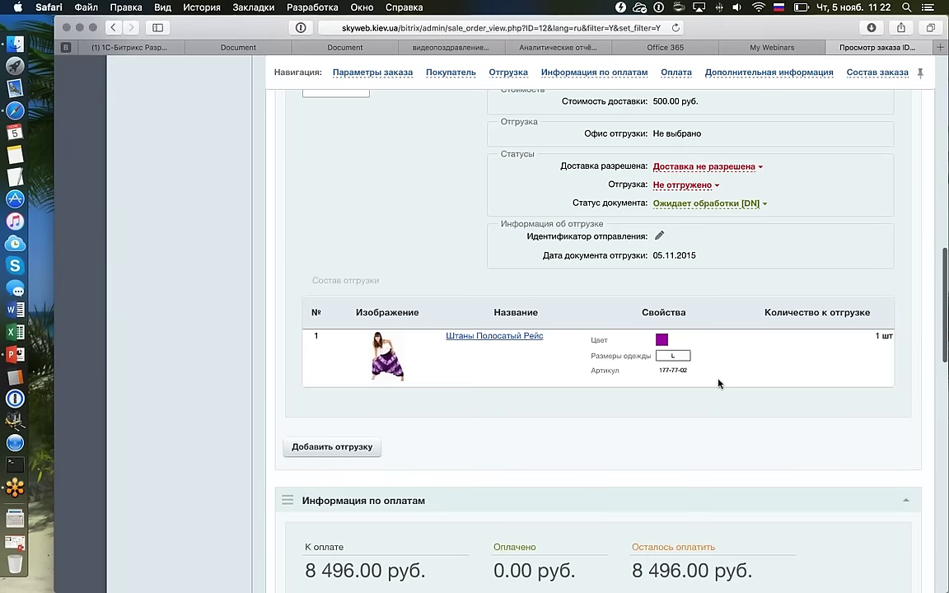
scroll(718, 383, up, 2)
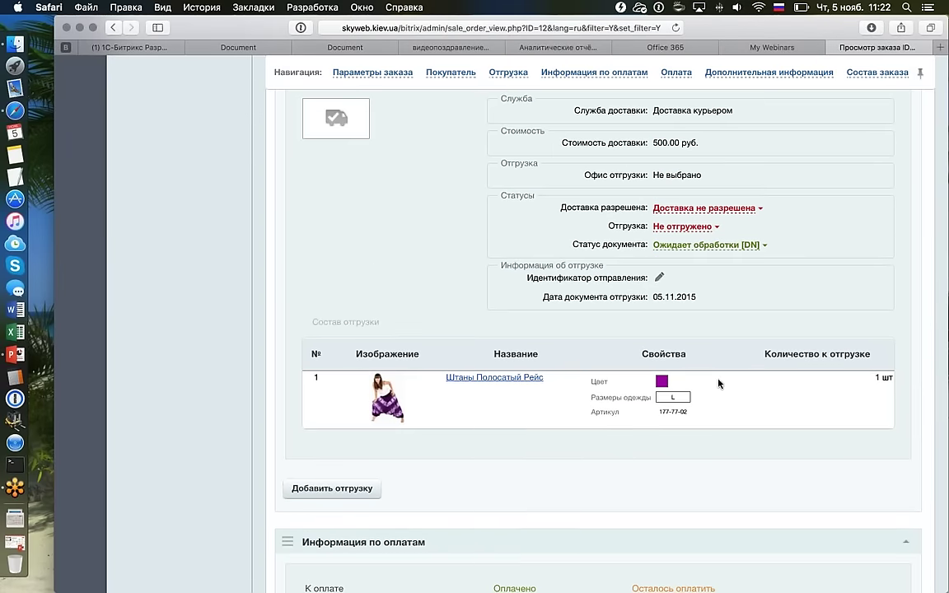
scroll(718, 383, up, 3)
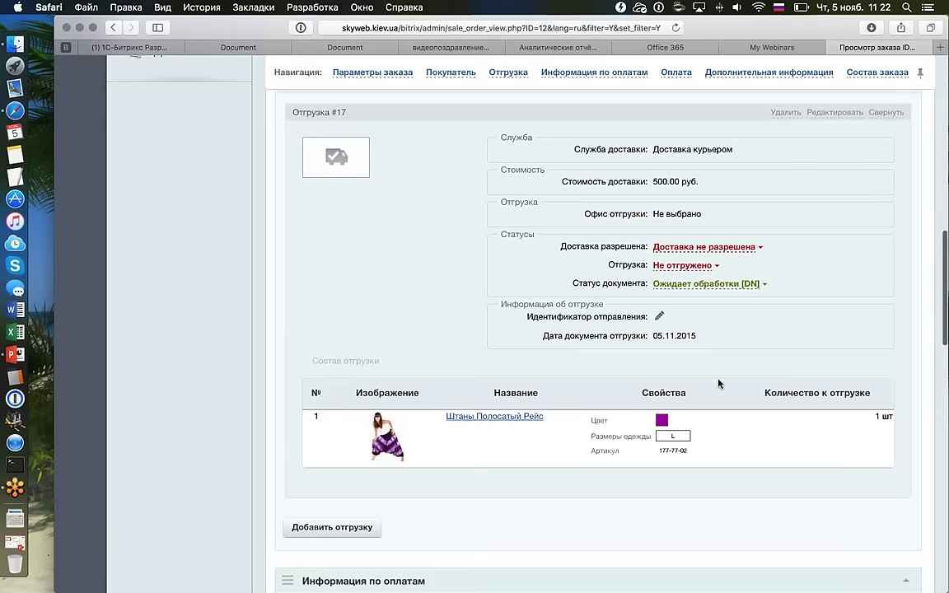
scroll(718, 382, up, 1)
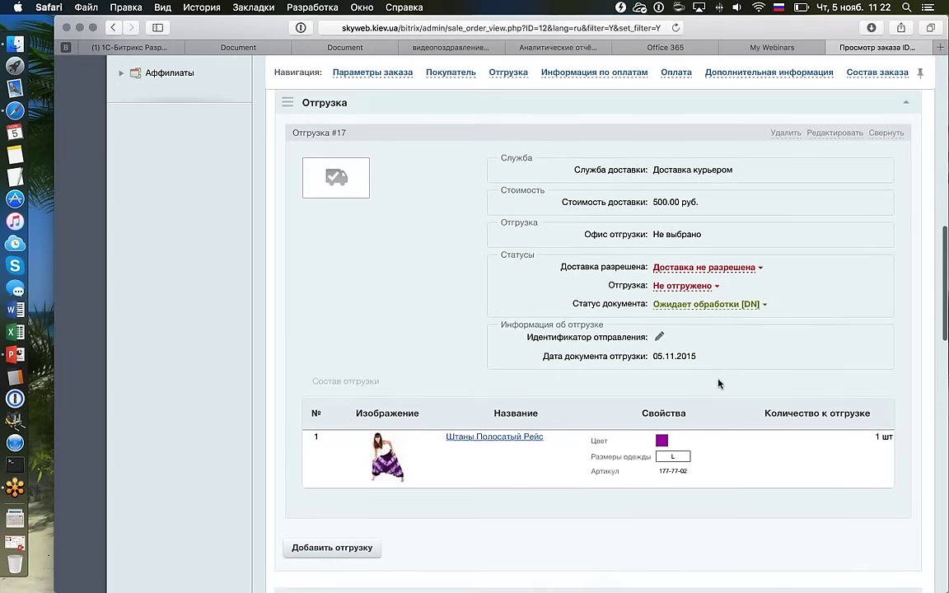
scroll(718, 383, up, 1)
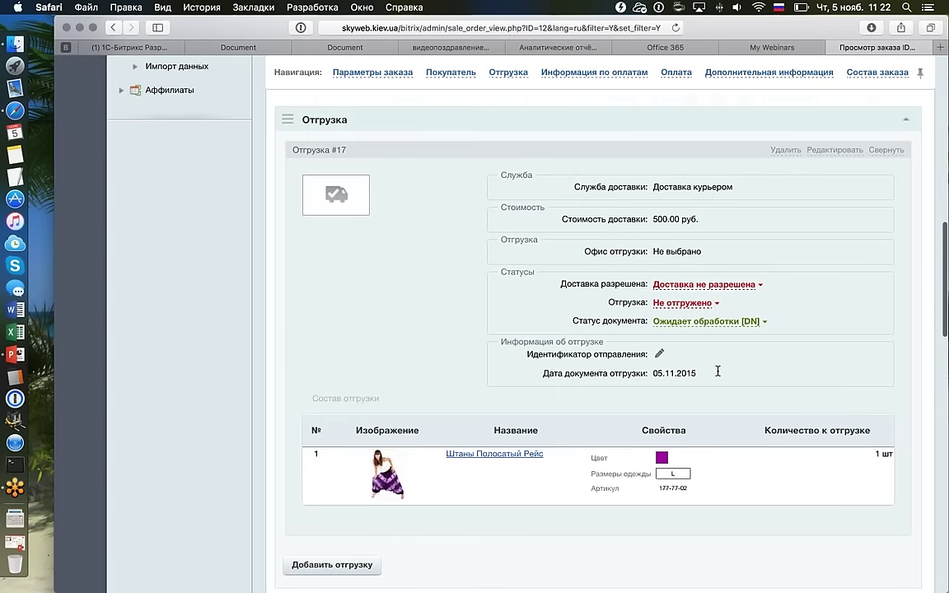
scroll(718, 371, up, 10)
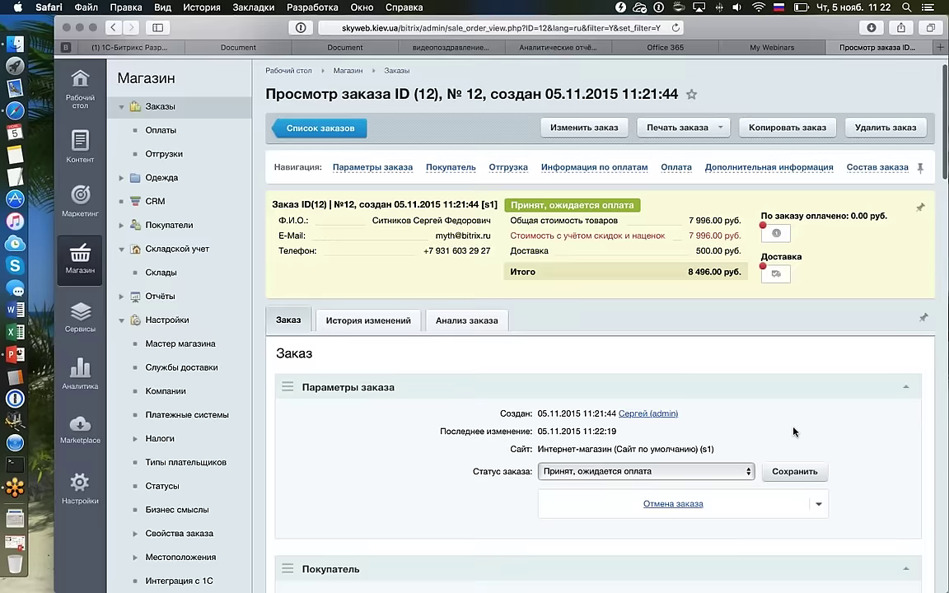
scroll(792, 432, down, 2)
click(747, 419)
scroll(747, 418, down, 4)
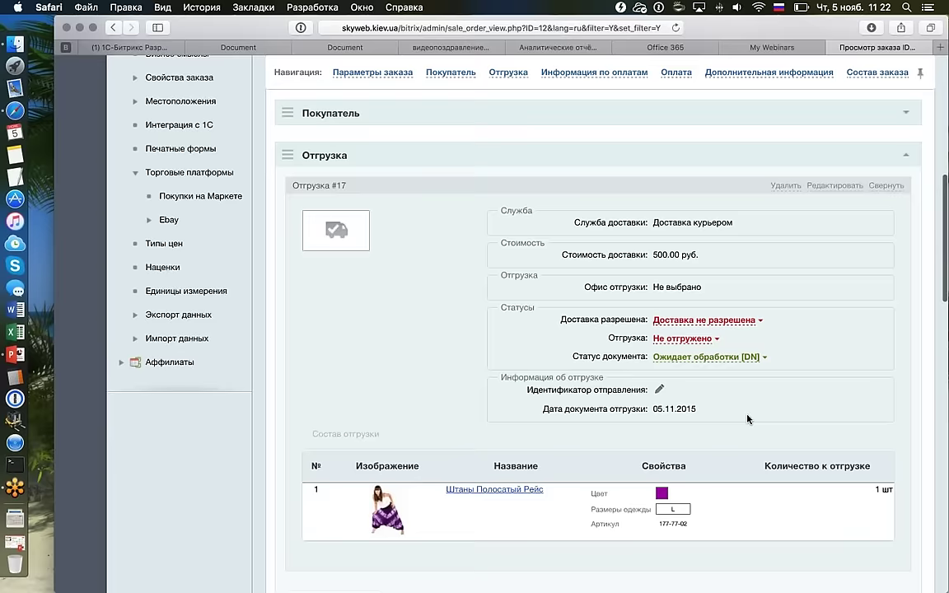
scroll(747, 418, down, 2)
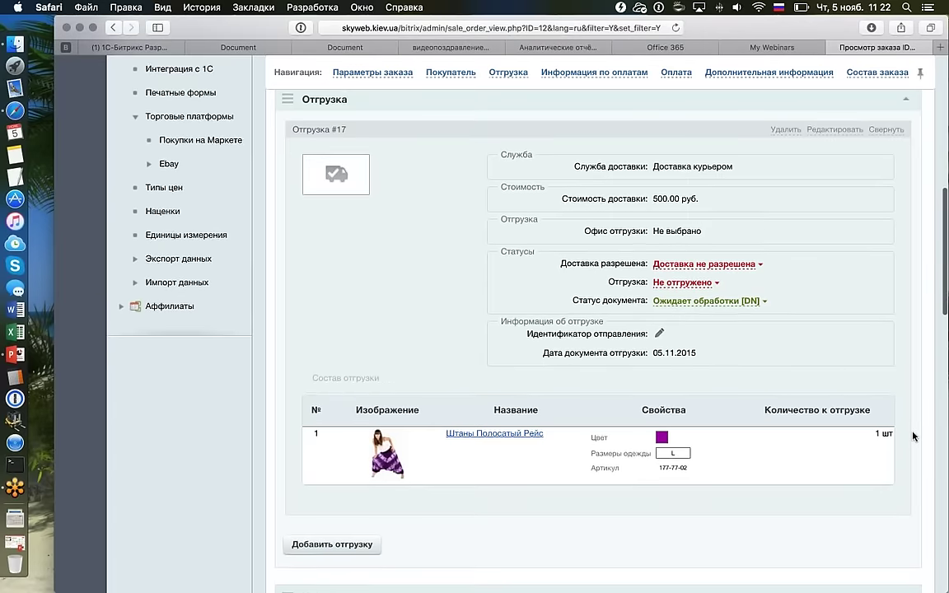
scroll(897, 434, down, 1)
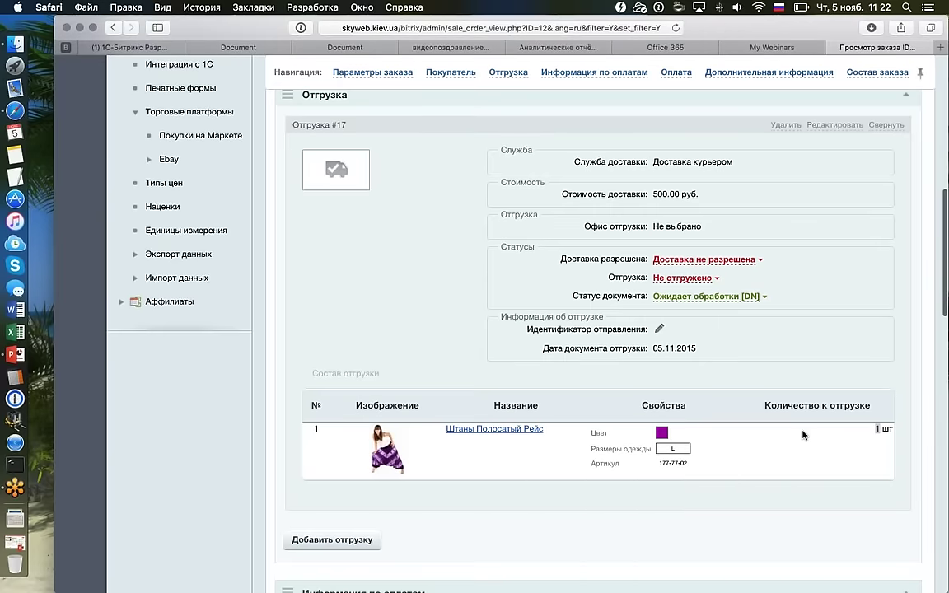
scroll(803, 434, down, 15)
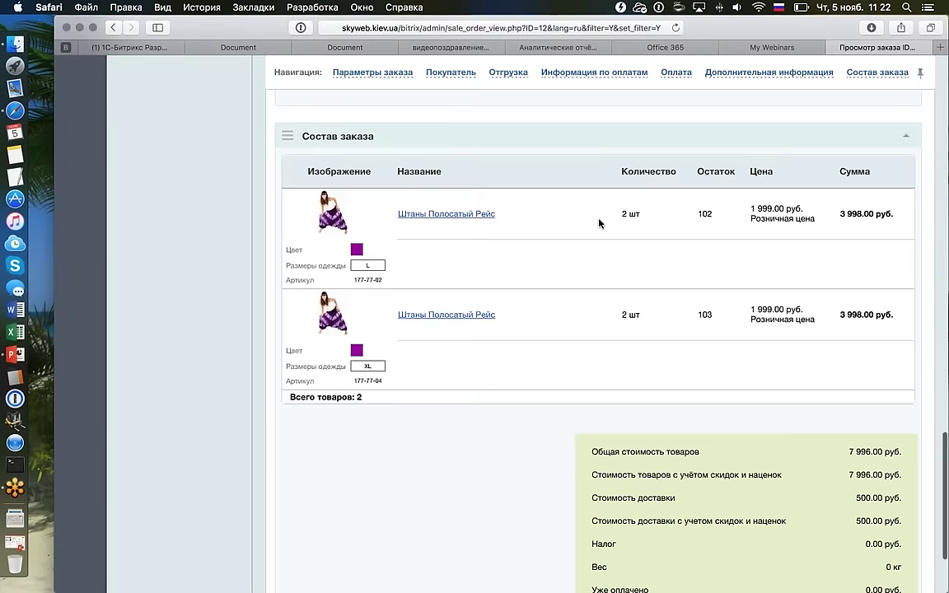
scroll(639, 308, up, 10)
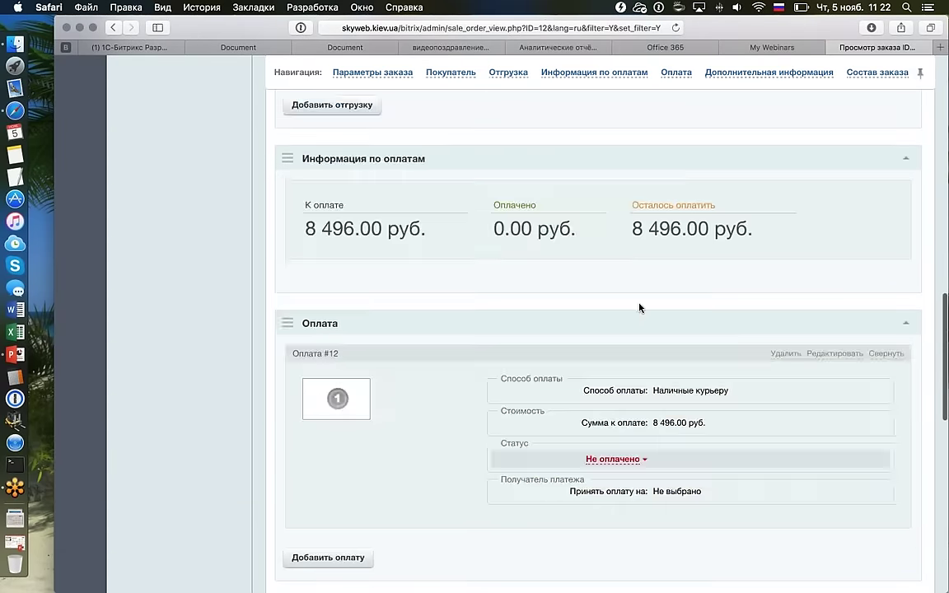
scroll(639, 307, up, 8)
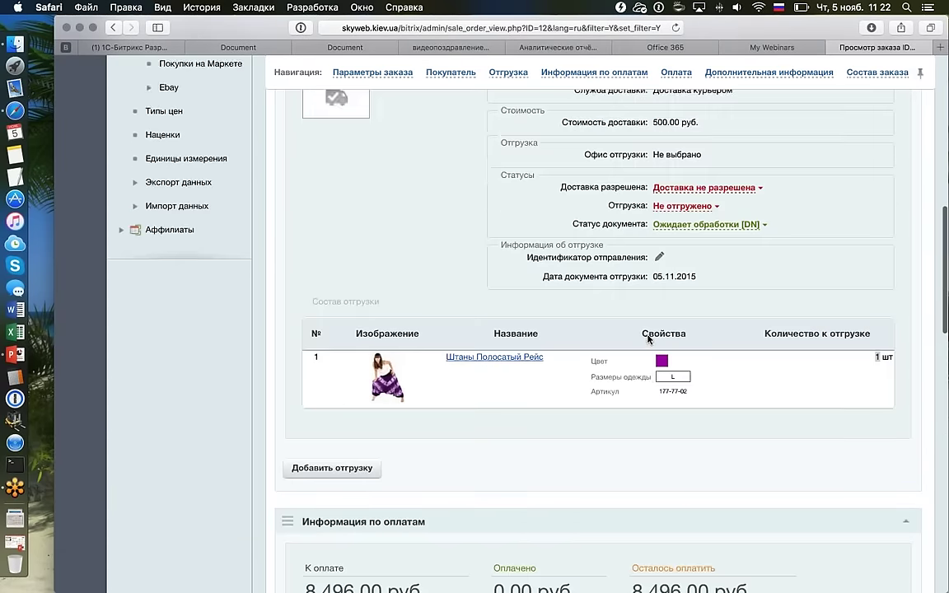
scroll(648, 338, down, 5)
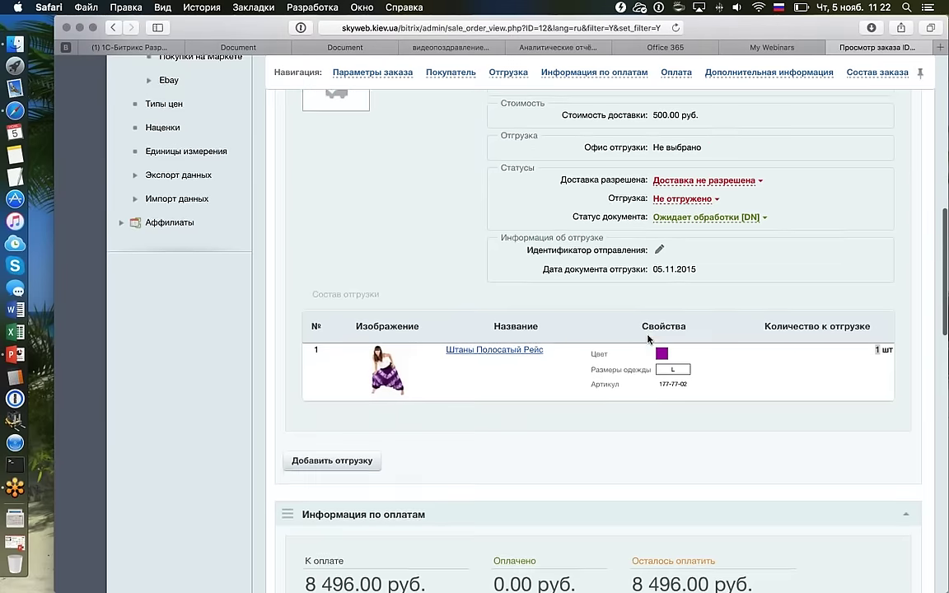
scroll(625, 332, up, 2)
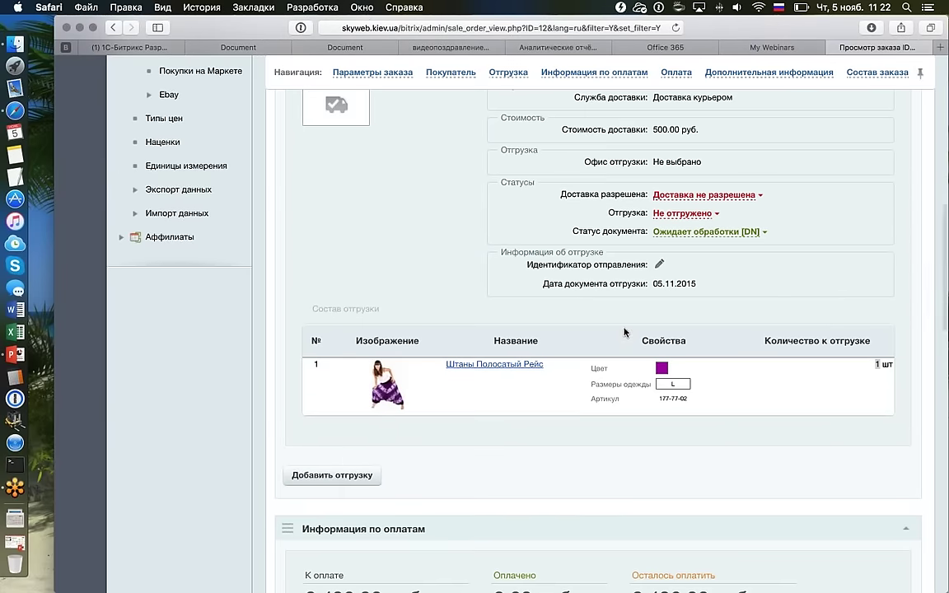
Create a new shipment for order 12 holding only the XL trousers, quantity 1, and save it.
click(326, 475)
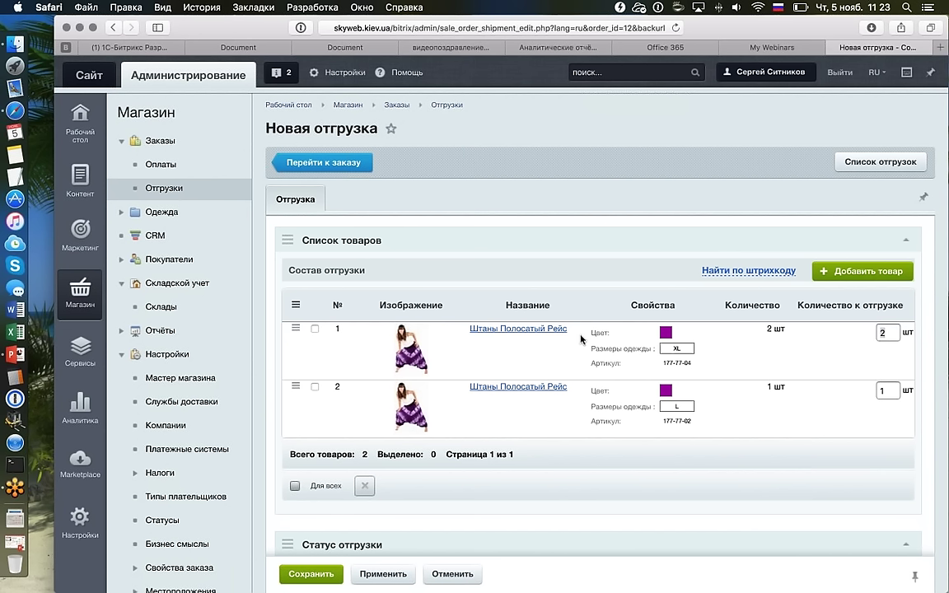
click(883, 390)
click(315, 387)
click(364, 485)
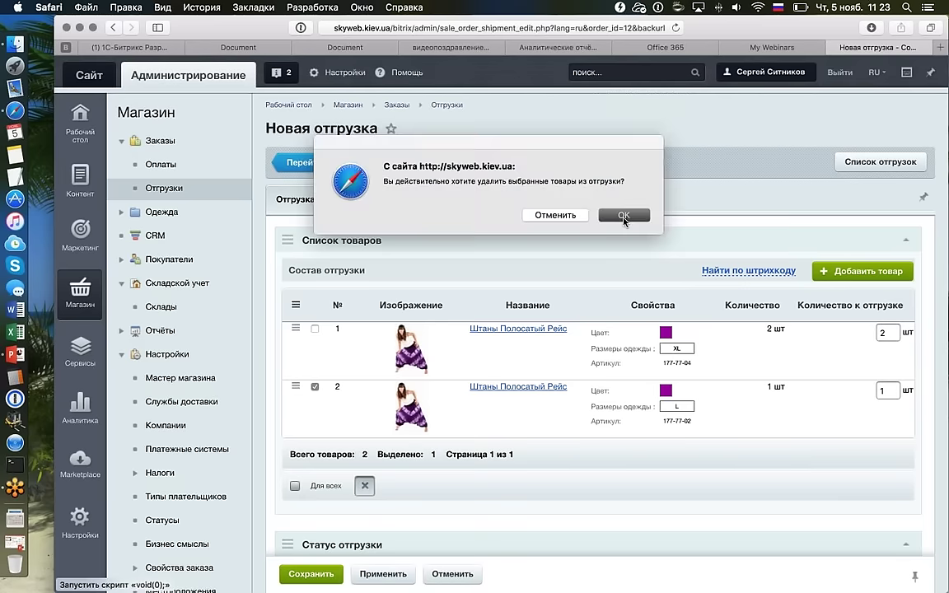
click(611, 213)
key(BackSpace)
text(1)
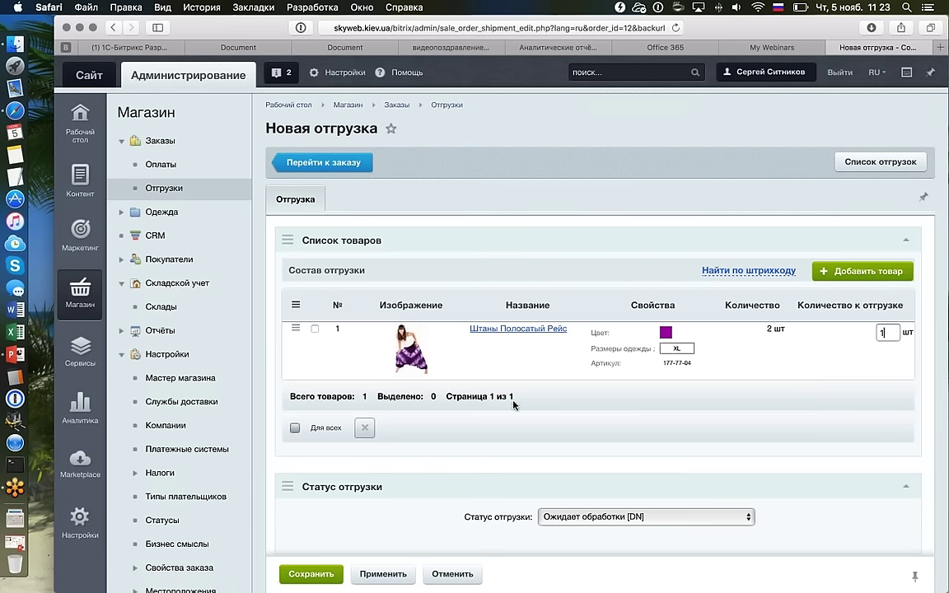
click(311, 575)
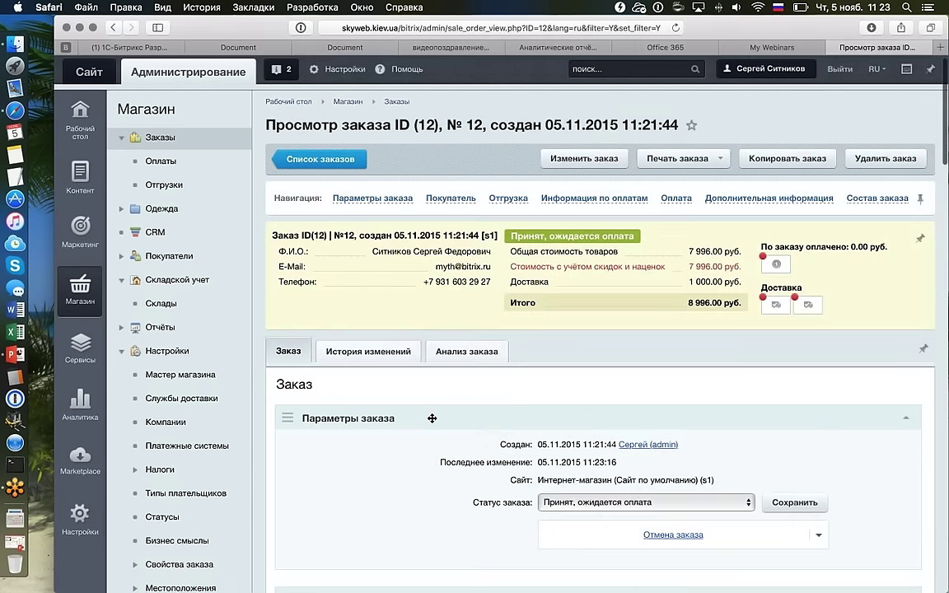
scroll(431, 422, down, 2)
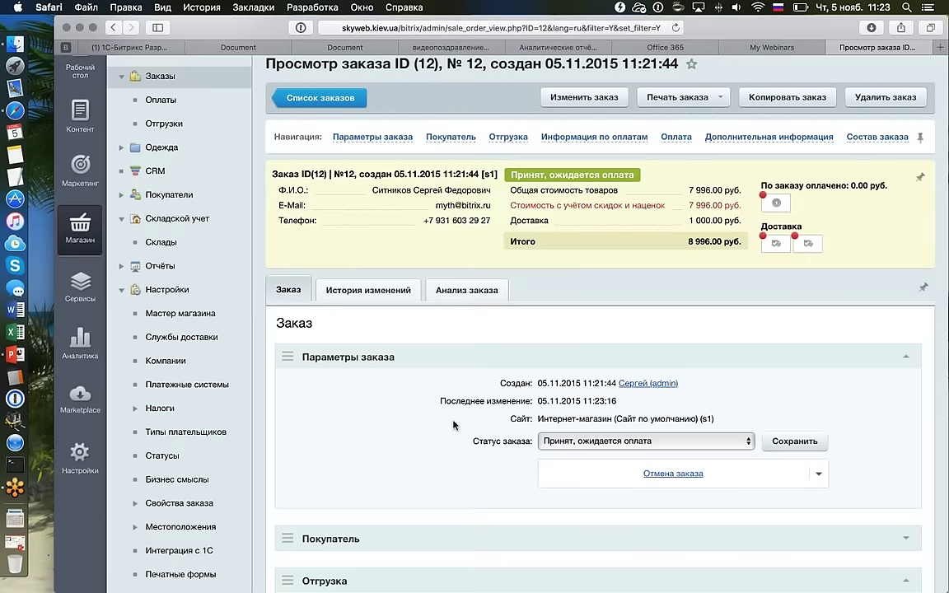
scroll(457, 420, down, 1)
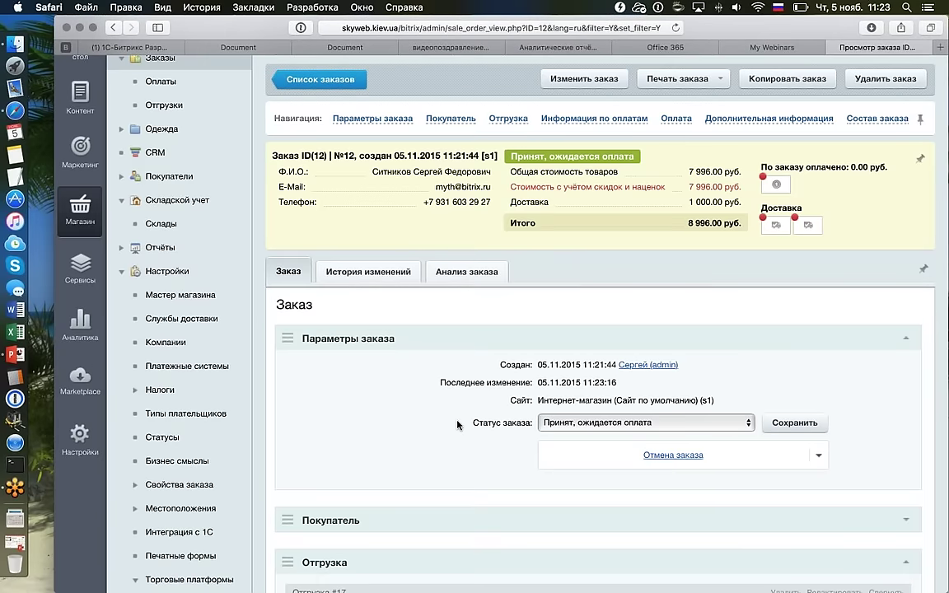
scroll(457, 424, down, 5)
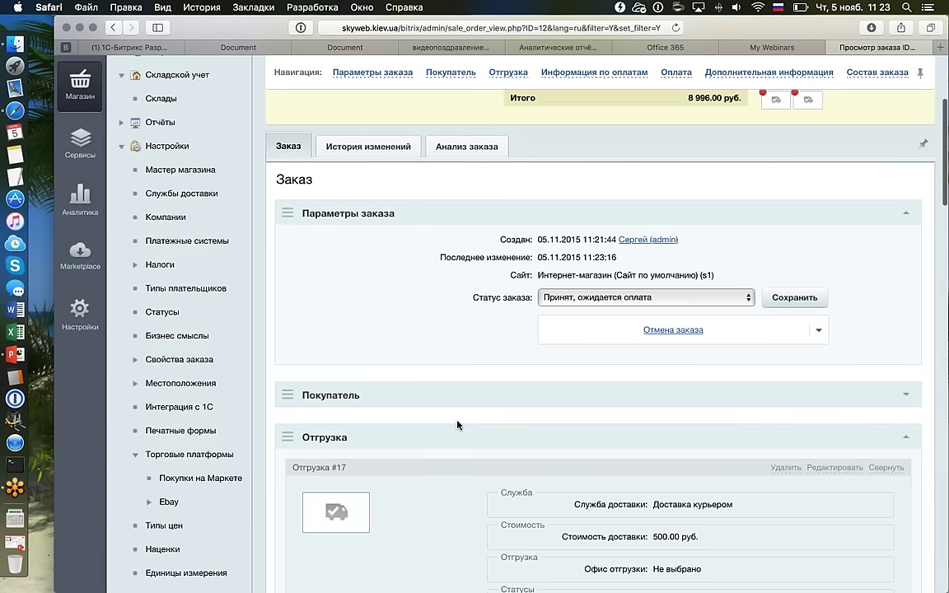
scroll(457, 425, down, 20)
scroll(459, 425, up, 7)
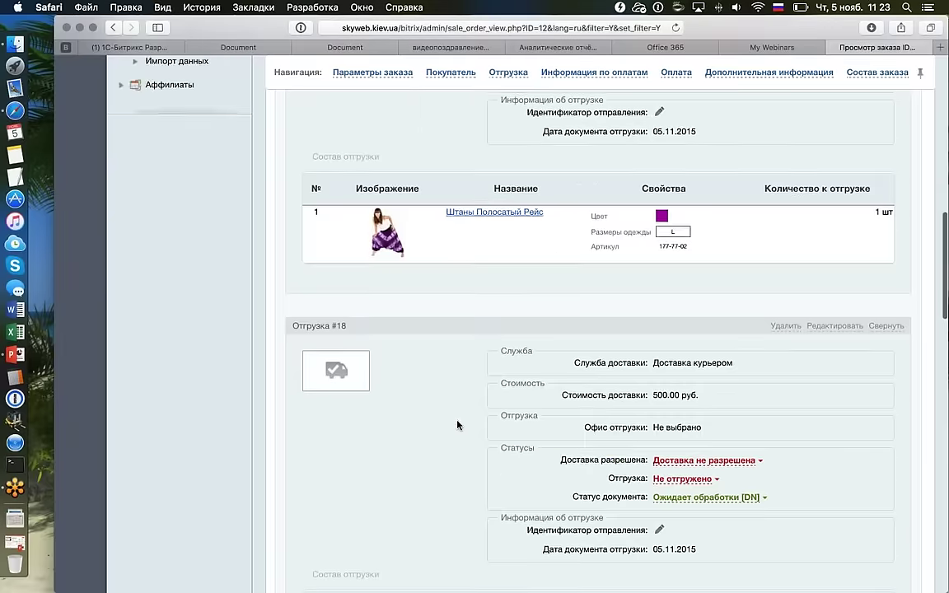
scroll(458, 425, up, 6)
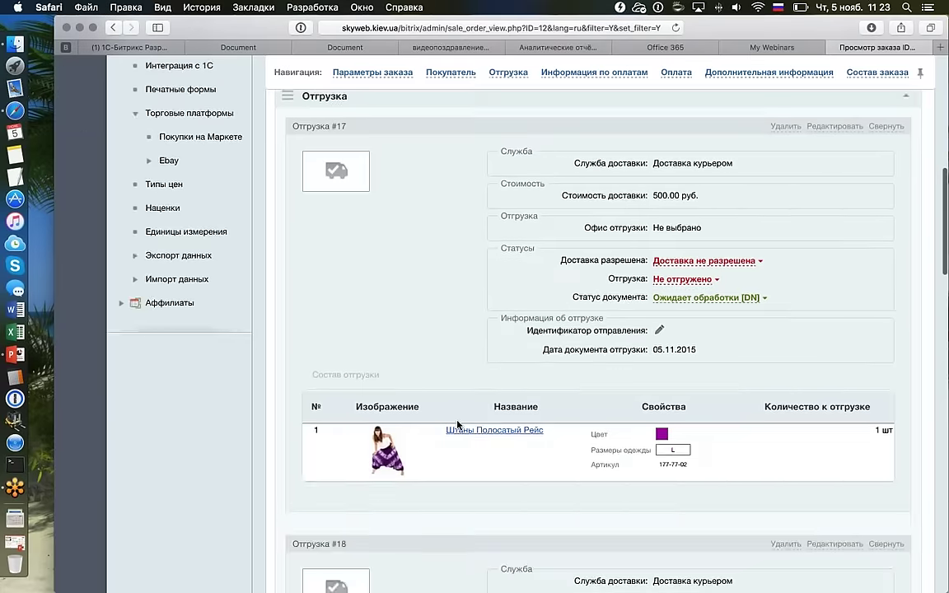
scroll(457, 424, down, 13)
scroll(457, 425, up, 2)
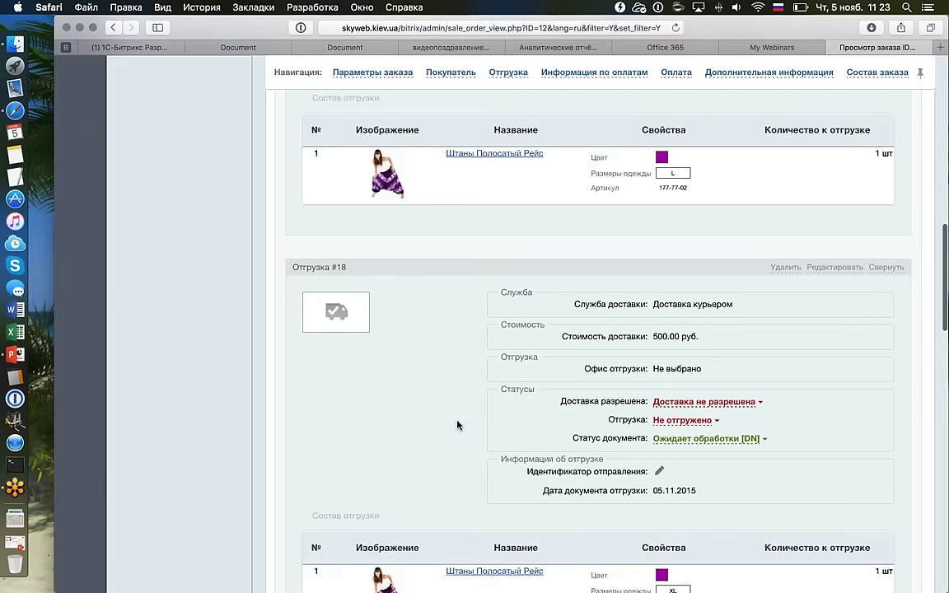
scroll(457, 425, up, 2)
scroll(636, 239, down, 7)
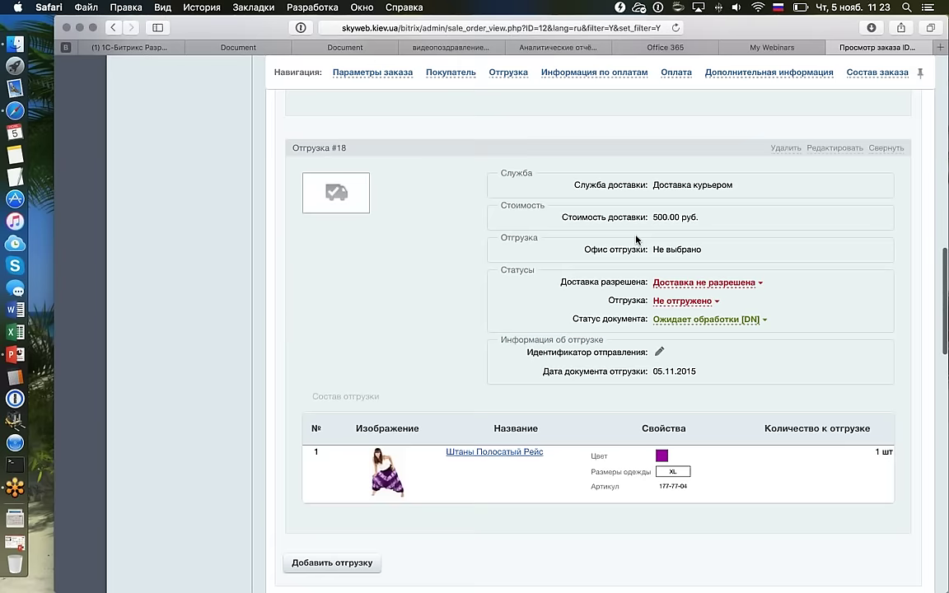
scroll(636, 239, down, 2)
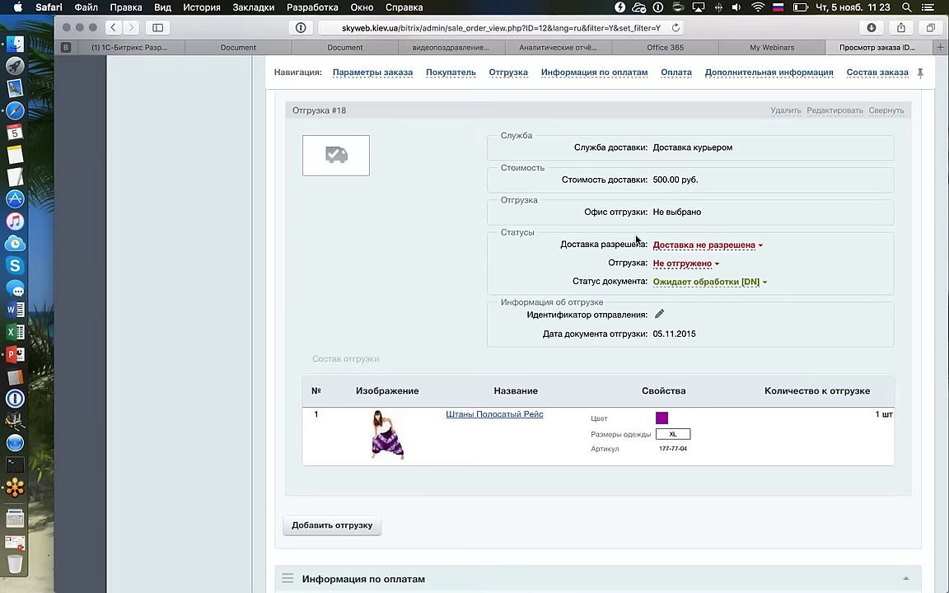
scroll(646, 251, up, 2)
scroll(650, 256, up, 5)
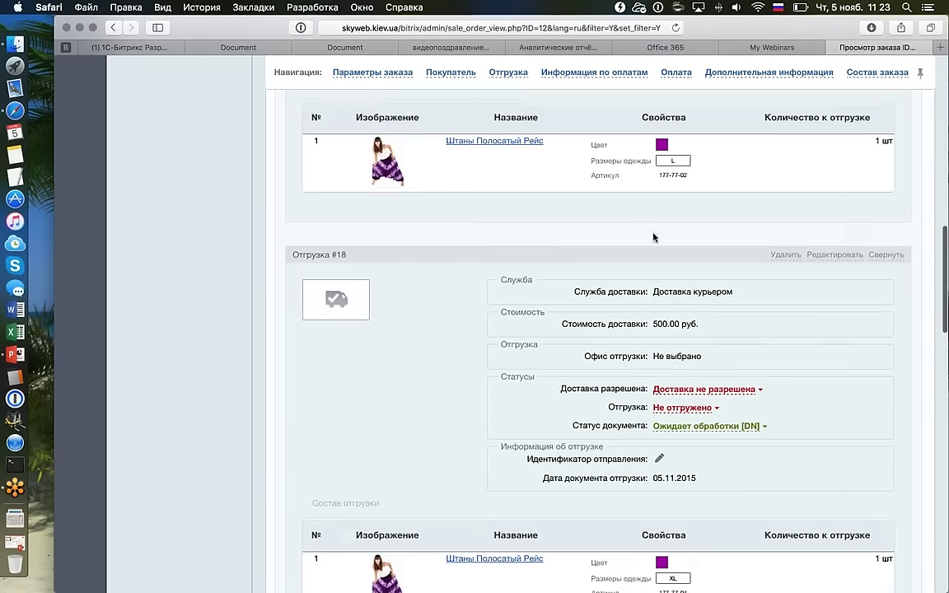
scroll(685, 463, down, 2)
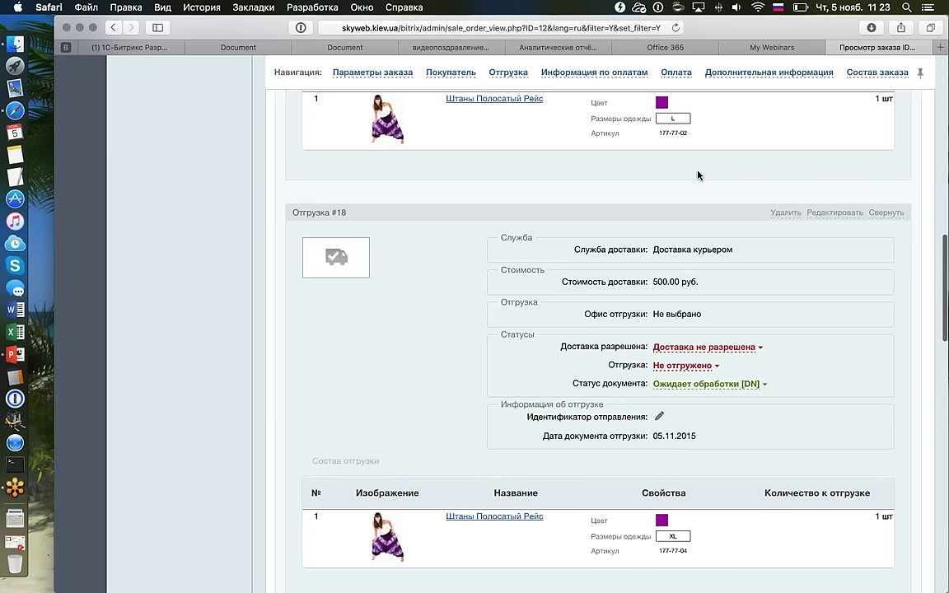
triple_click(682, 136)
click(739, 409)
scroll(737, 409, down, 10)
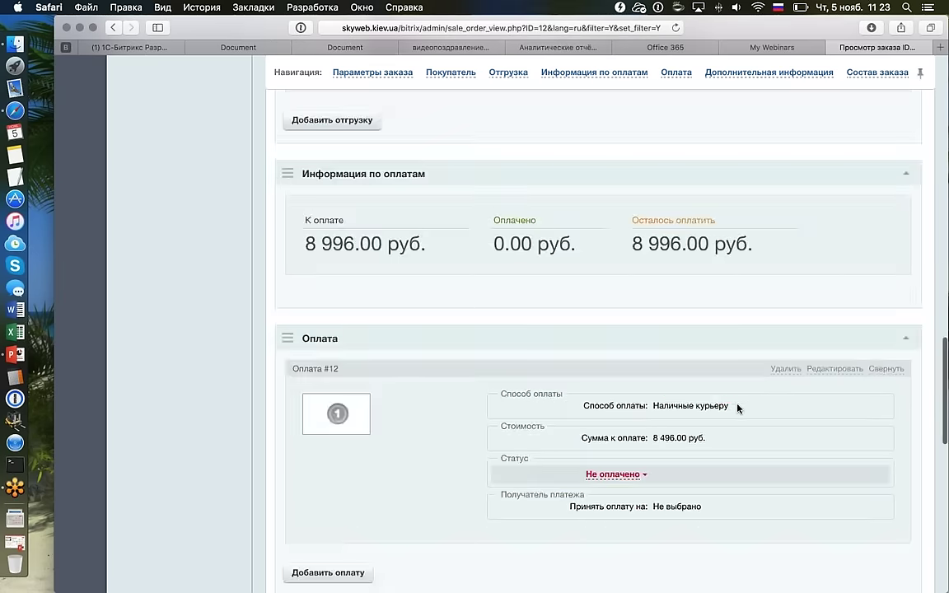
scroll(737, 404, down, 10)
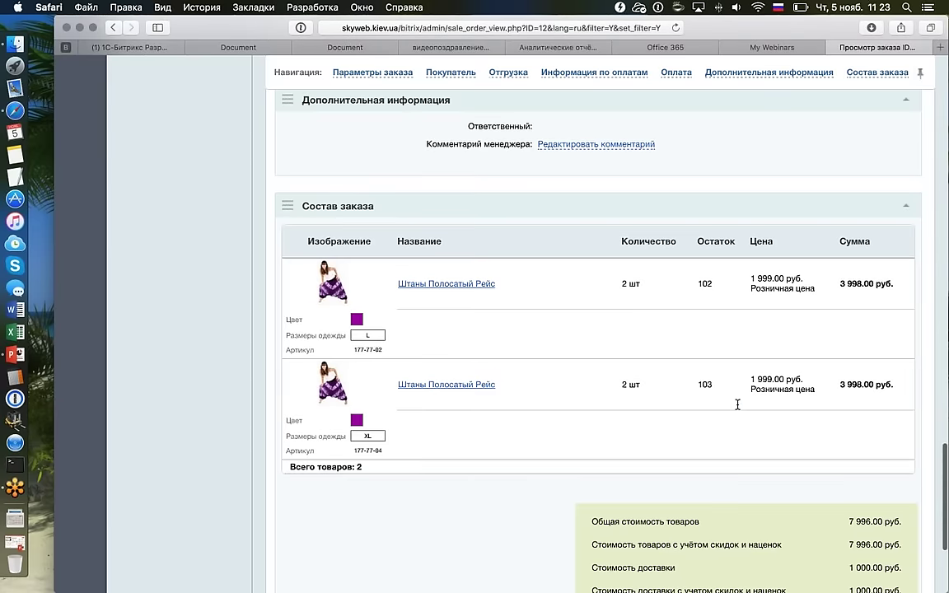
double_click(377, 350)
scroll(605, 278, up, 8)
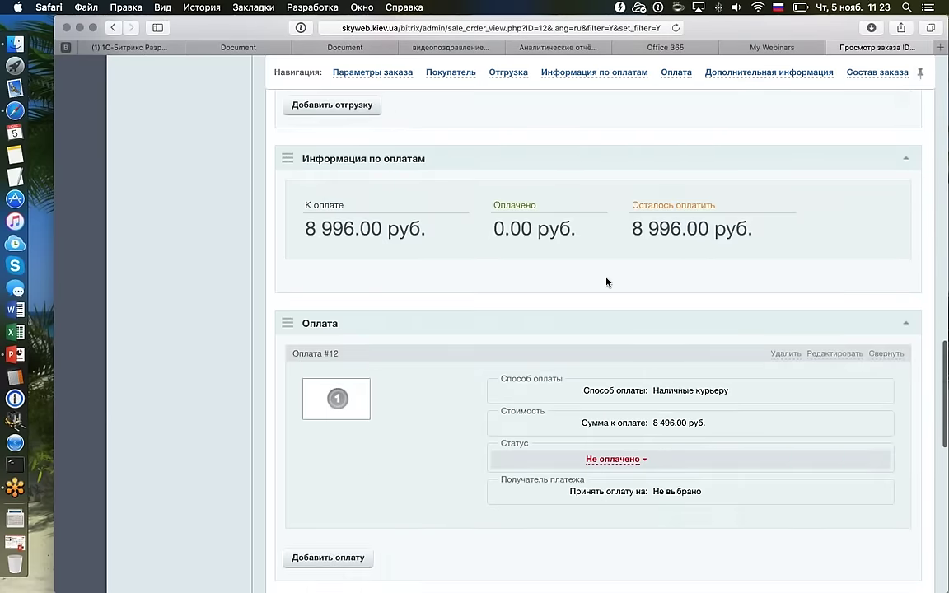
scroll(606, 282, up, 15)
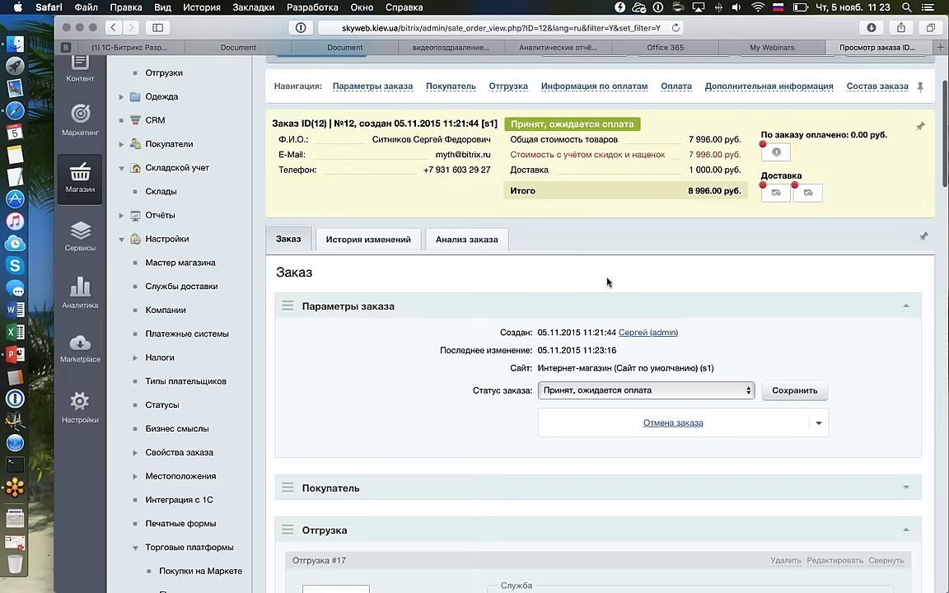
scroll(607, 283, down, 1)
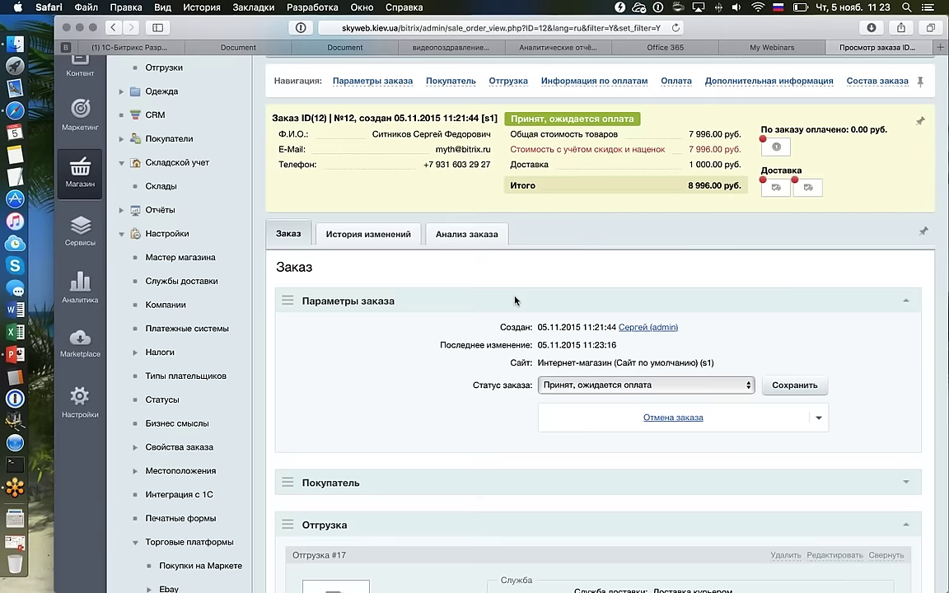
Review order #12's Анализ заказа (2 planned, 0 shipped per size), then go back to the orders list.
click(483, 234)
scroll(655, 312, down, 5)
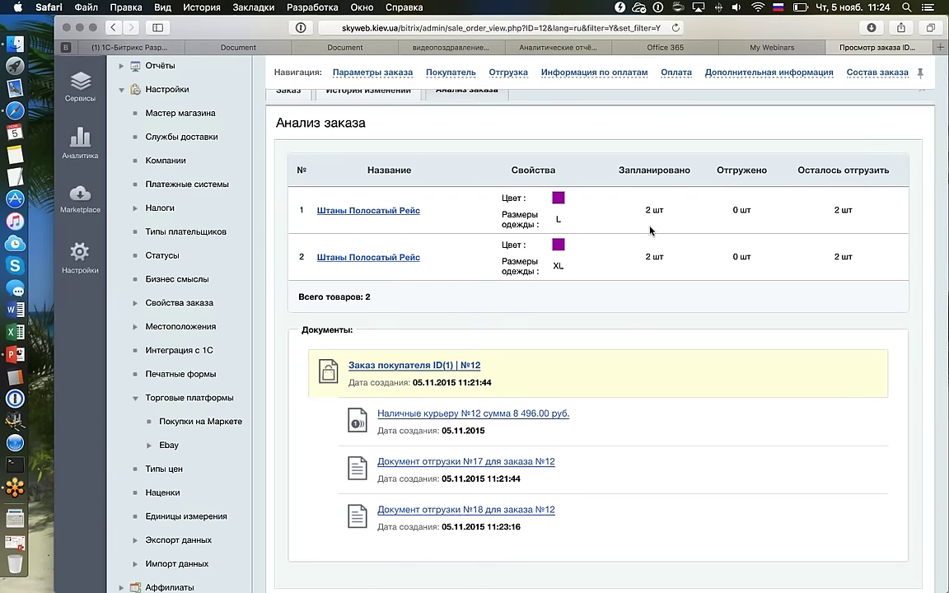
scroll(651, 230, up, 10)
key(super+bracketleft)
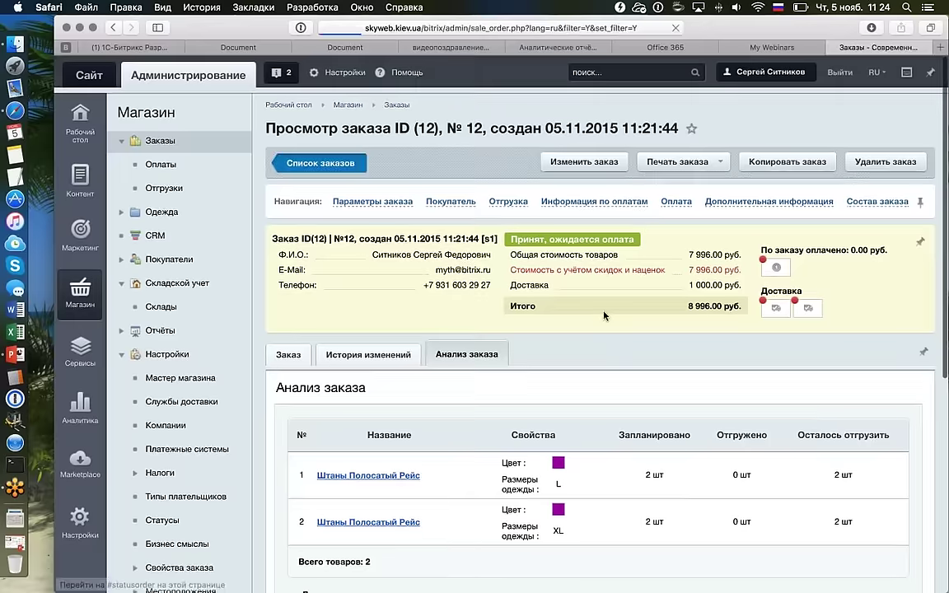
Reopen order №12 and set shipment #17 to Отгружено with delivery allowed.
scroll(361, 288, down, 4)
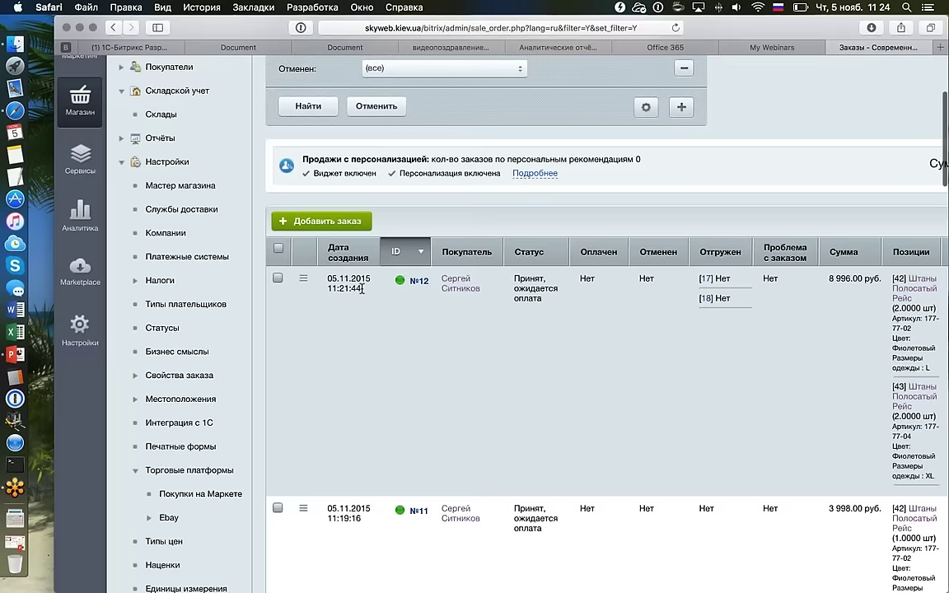
scroll(360, 288, up, 4)
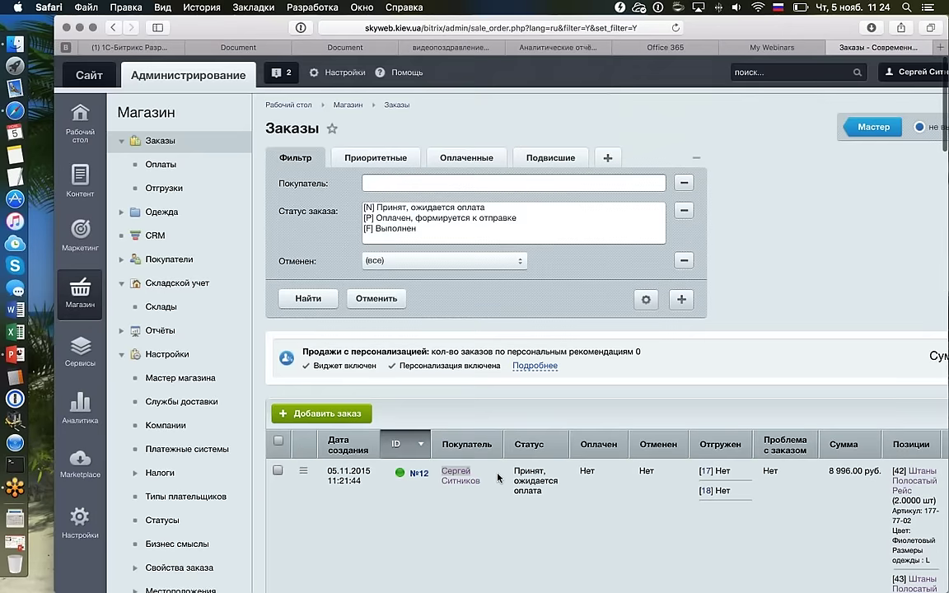
double_click(498, 478)
scroll(498, 477, down, 15)
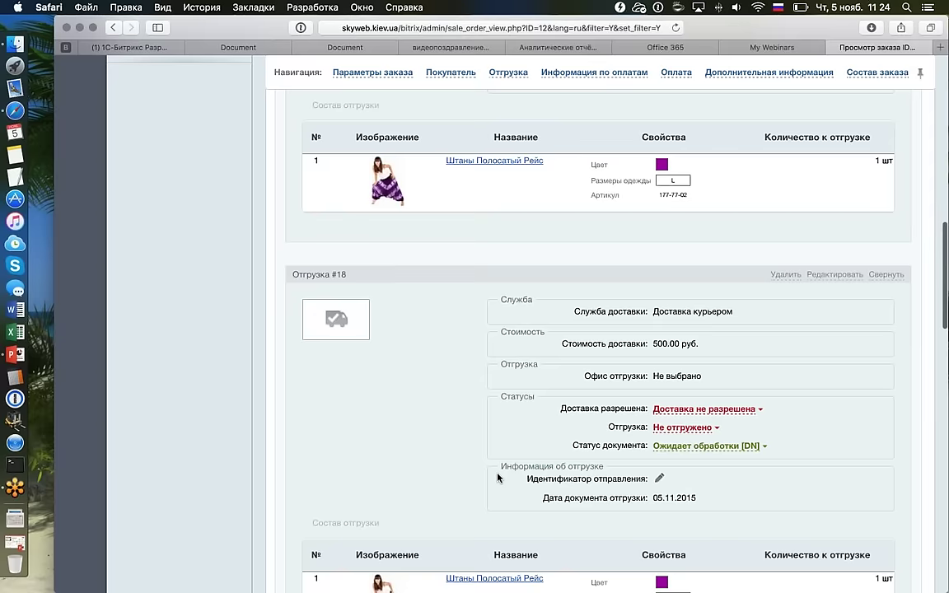
scroll(497, 477, up, 5)
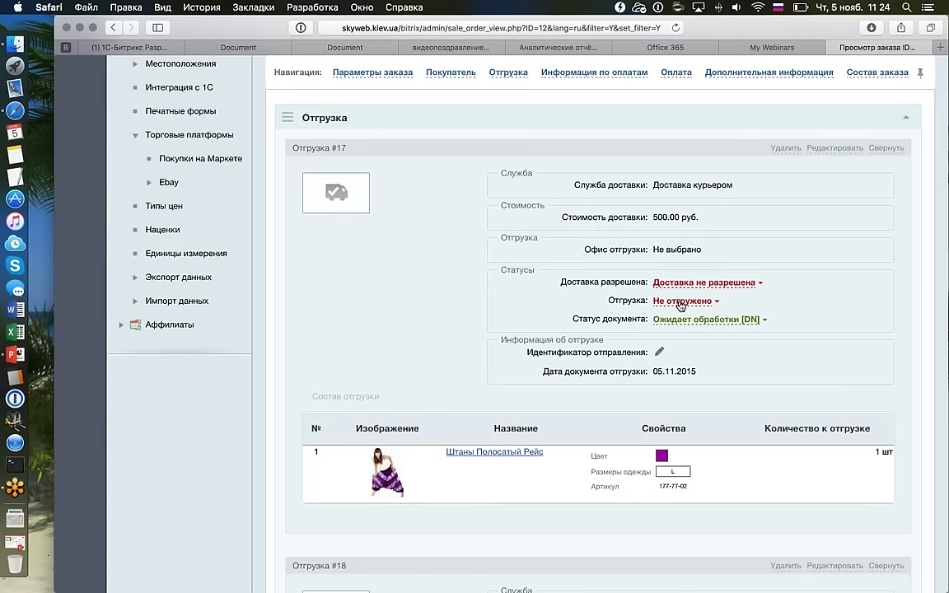
click(684, 300)
click(685, 324)
click(754, 285)
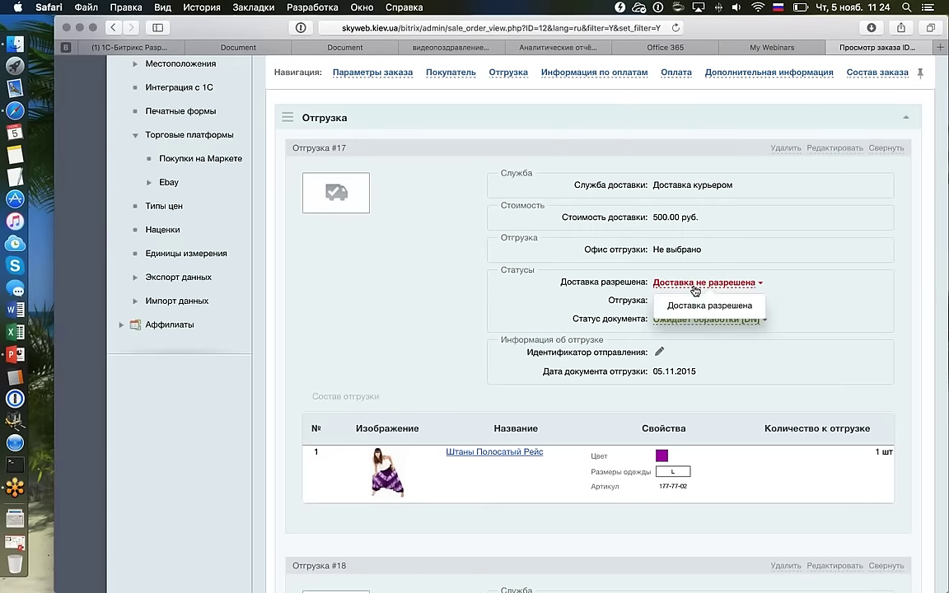
click(715, 305)
Mark shipment #18 as Отгружено.
scroll(598, 336, down, 5)
scroll(599, 336, down, 1)
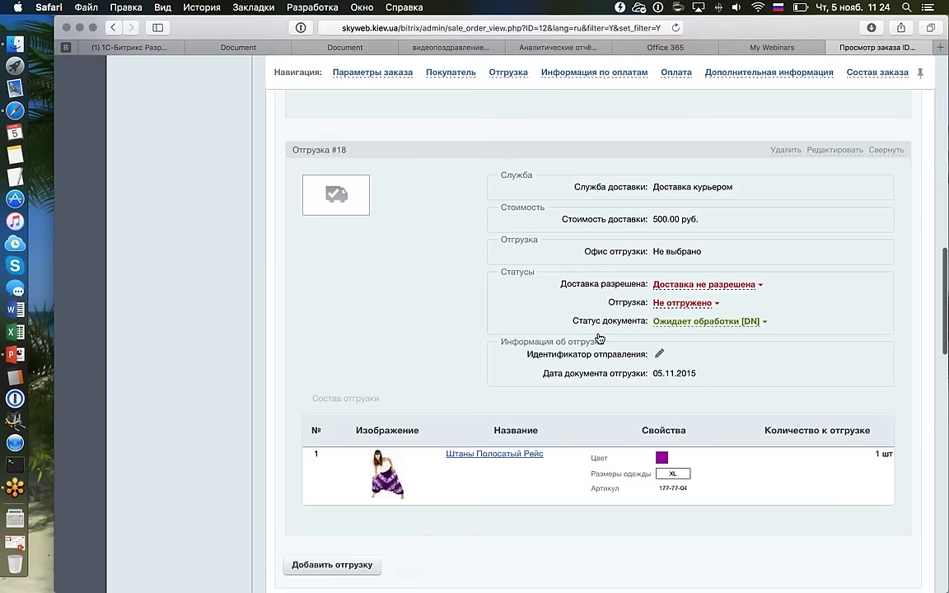
click(684, 303)
click(684, 323)
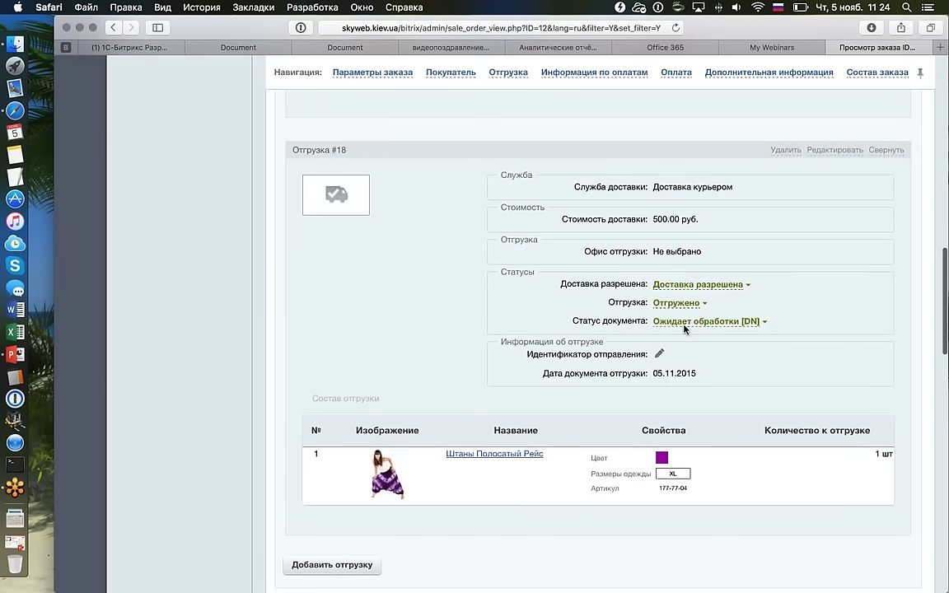
scroll(482, 321, up, 9)
scroll(482, 321, up, 2)
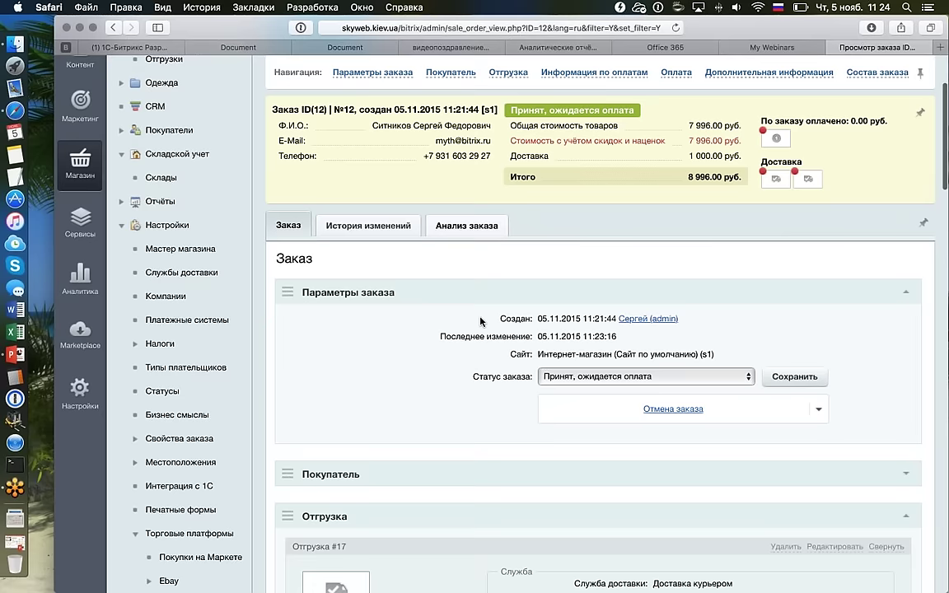
Check Анализ заказа: 1 of 2 shipped per trouser size, documents №17 and №18 Отгружен.
click(466, 224)
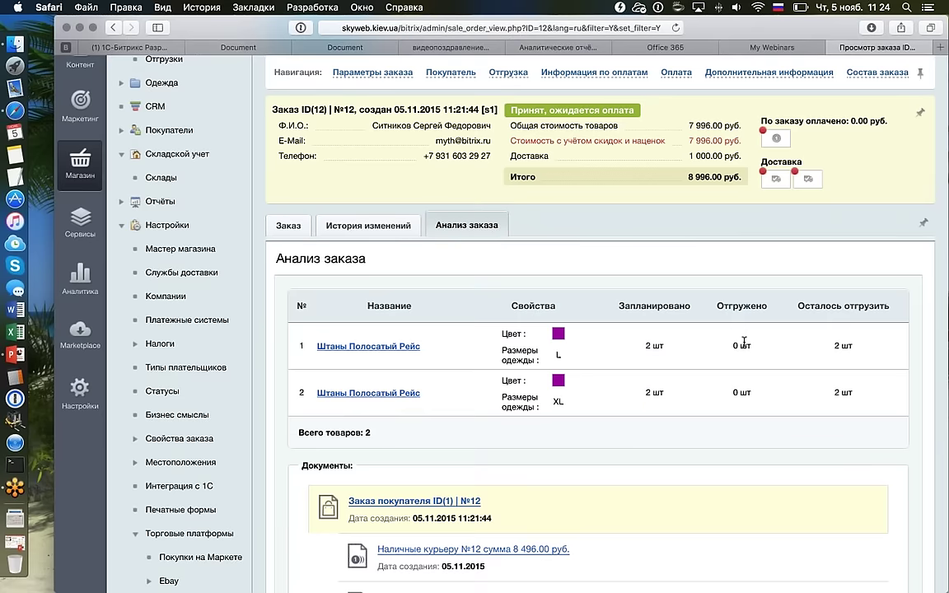
scroll(744, 340, down, 1)
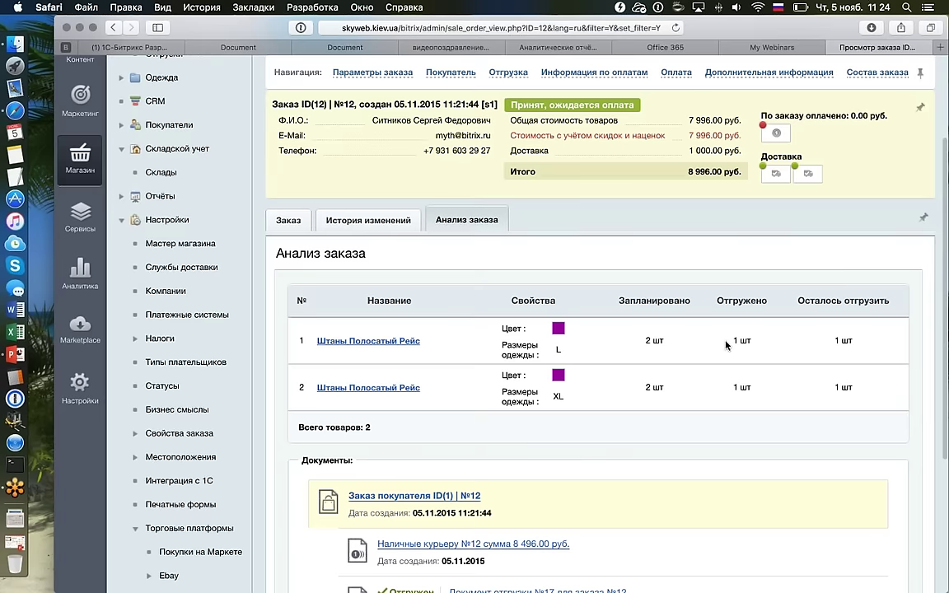
scroll(568, 302, down, 4)
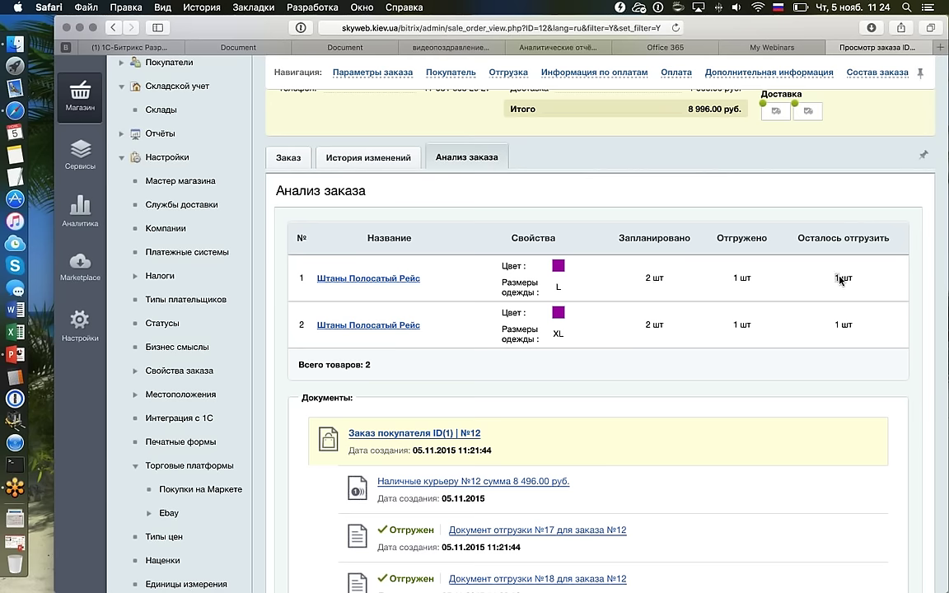
scroll(839, 280, down, 3)
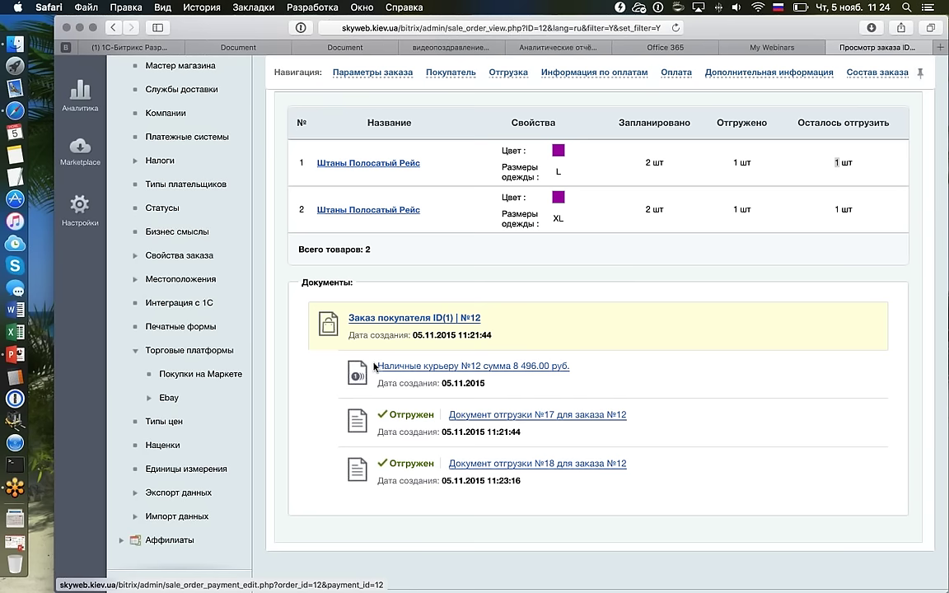
drag(372, 367, 576, 366)
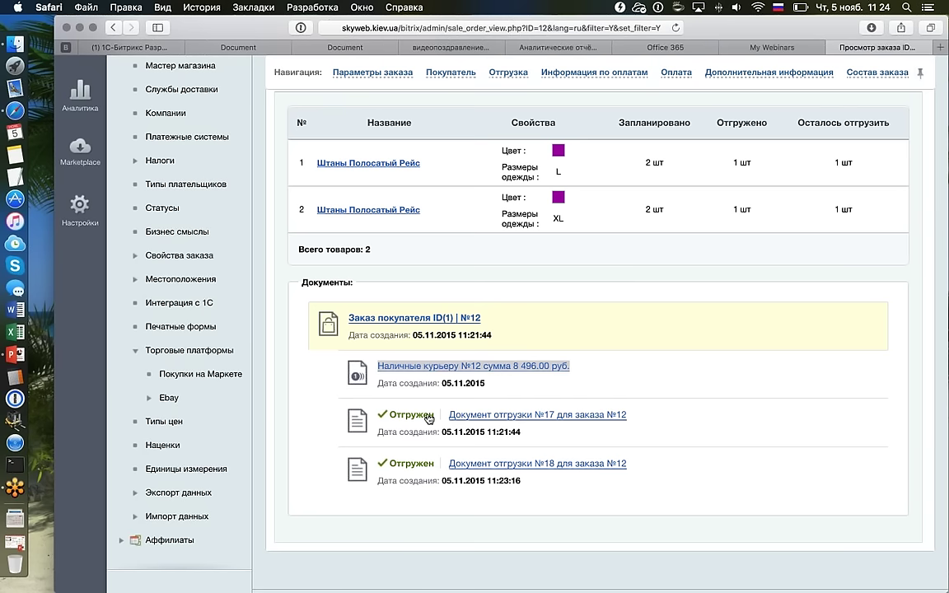
Open shipment document №17 in a new tab, look it over, and close it.
right_click(626, 420)
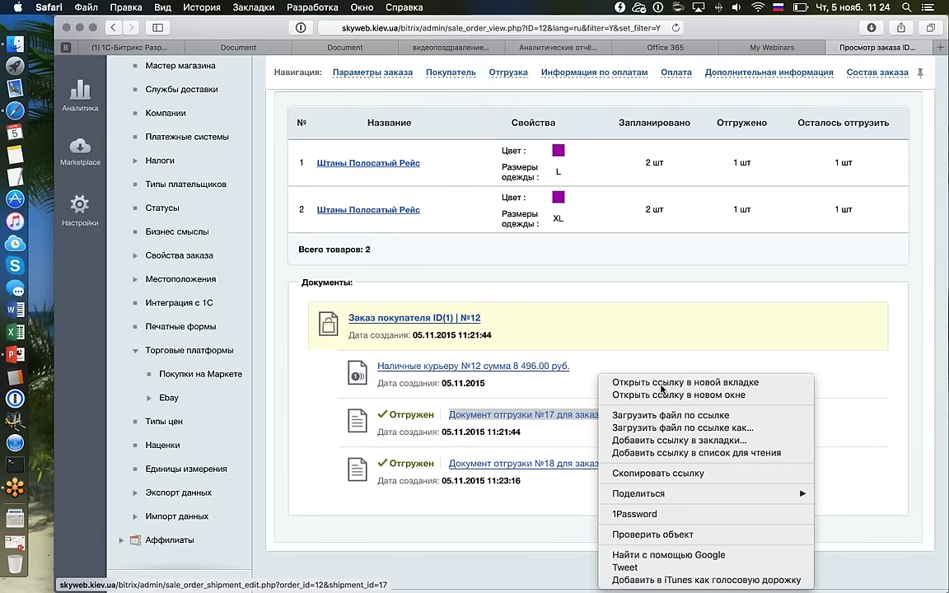
click(659, 348)
click(866, 49)
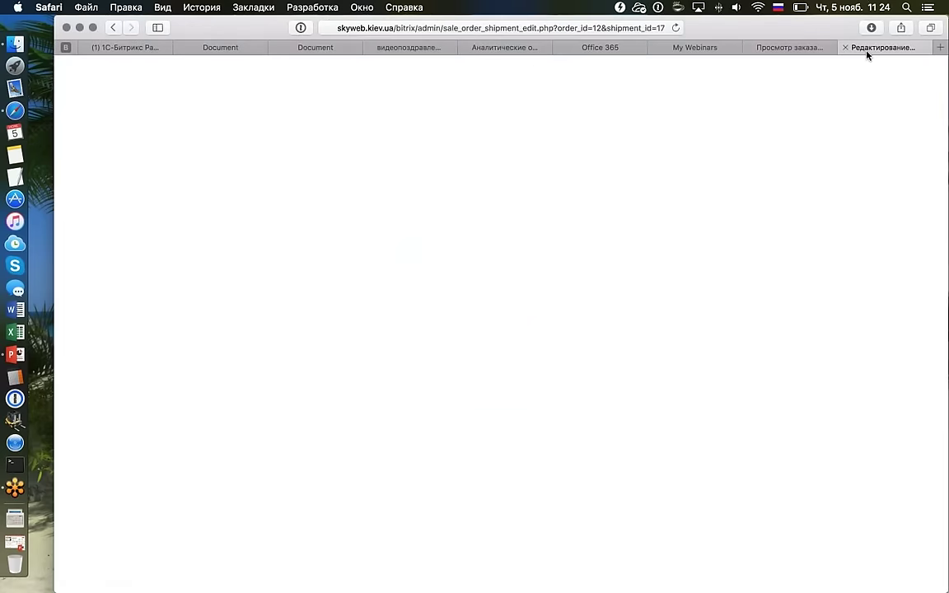
scroll(685, 298, down, 10)
scroll(685, 298, up, 3)
scroll(685, 297, up, 4)
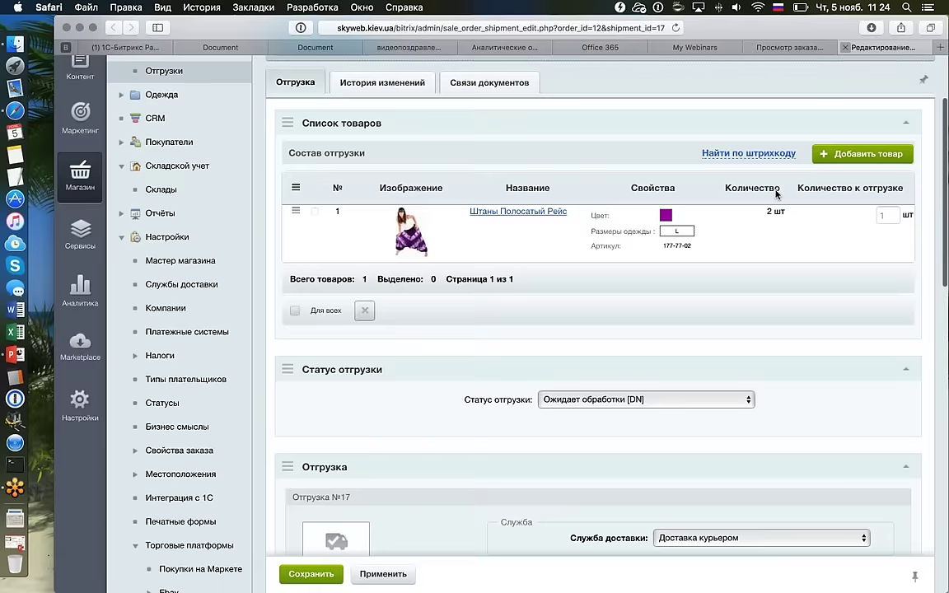
key(super+w)
Highlight the shipped and remaining quantities in the analysis table.
scroll(671, 247, up, 5)
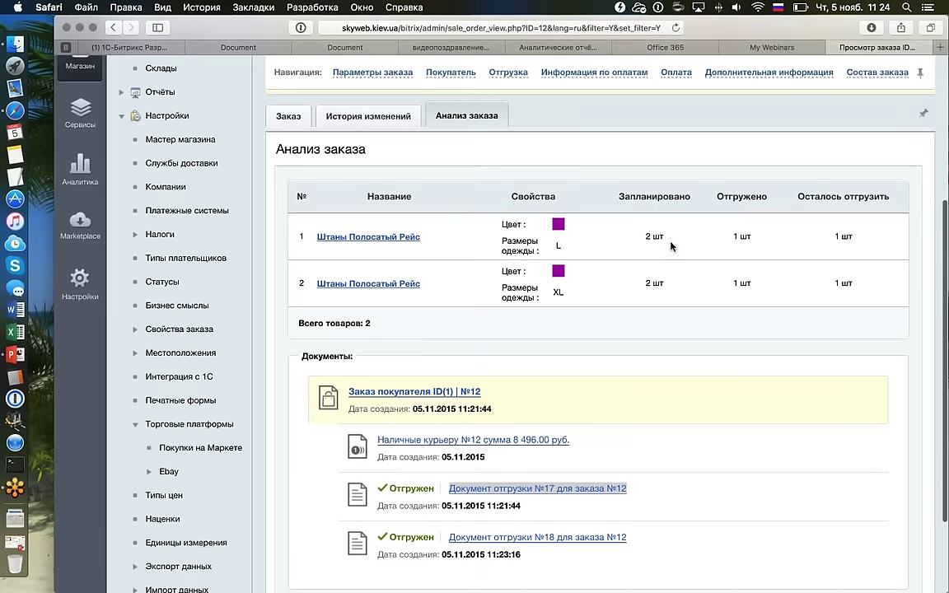
drag(732, 288, 752, 290)
drag(782, 337, 730, 288)
click(702, 308)
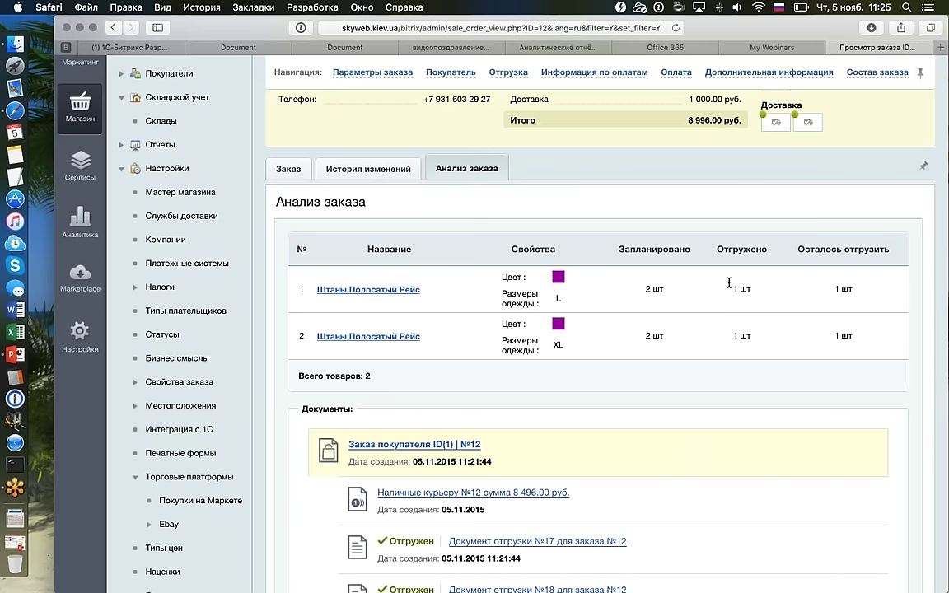
scroll(729, 283, up, 2)
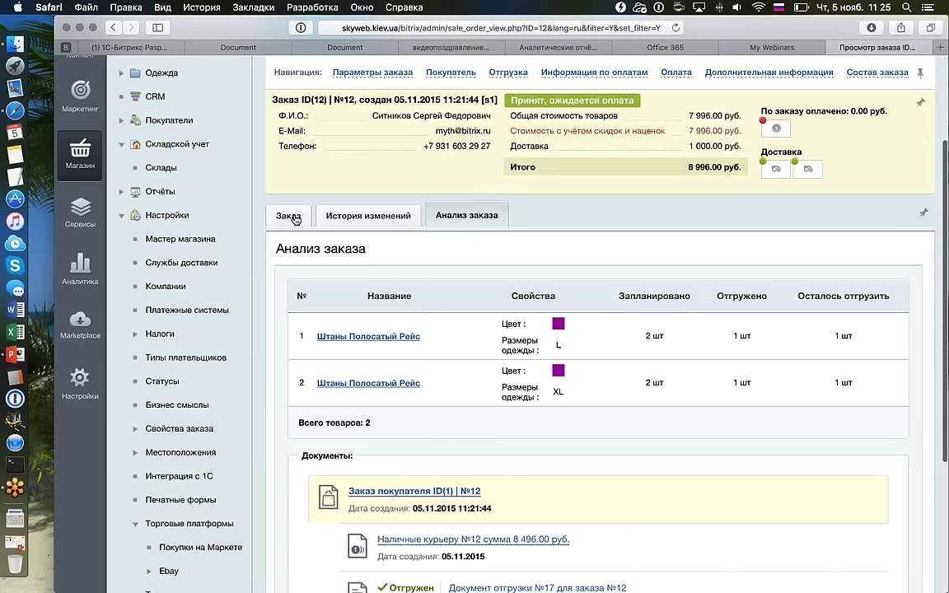
Return to the Заказ tab and review shipments #17 and #18, both Отгружено.
click(295, 216)
scroll(682, 383, down, 5)
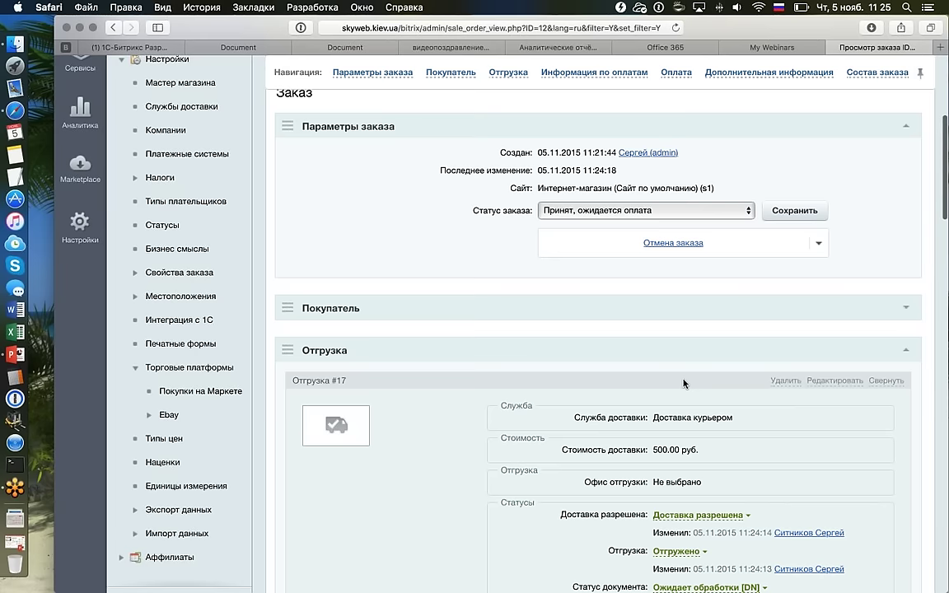
scroll(683, 383, down, 10)
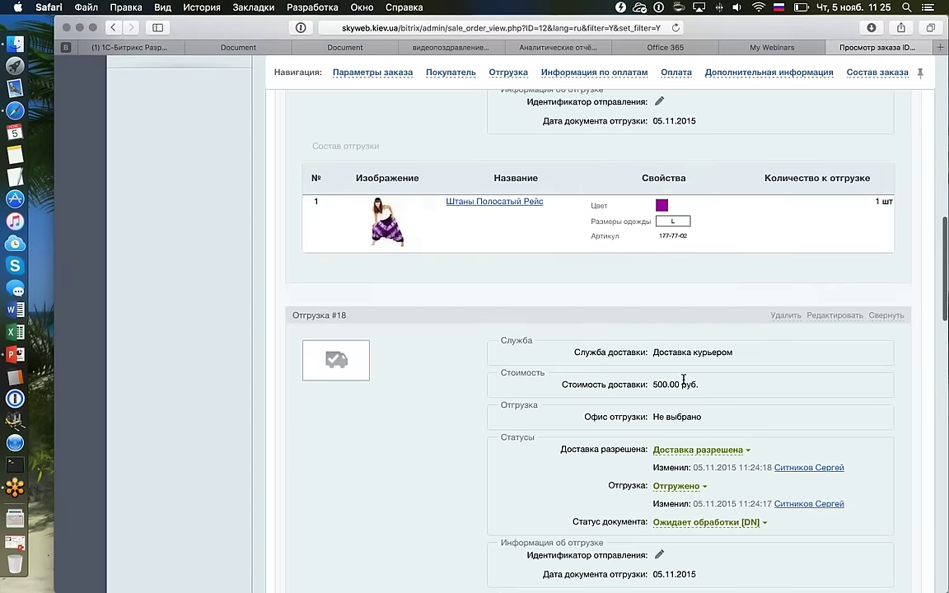
scroll(683, 383, up, 2)
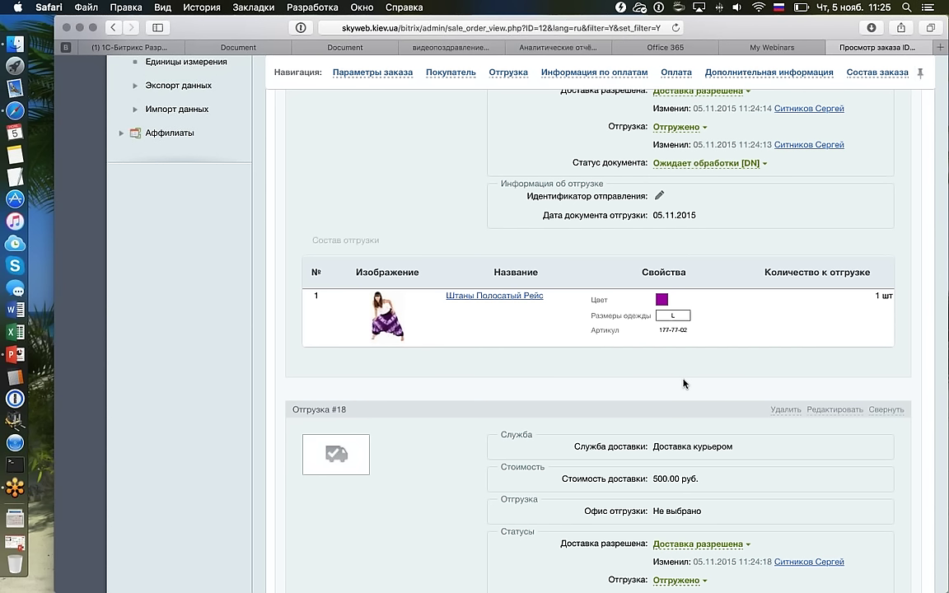
scroll(682, 383, up, 7)
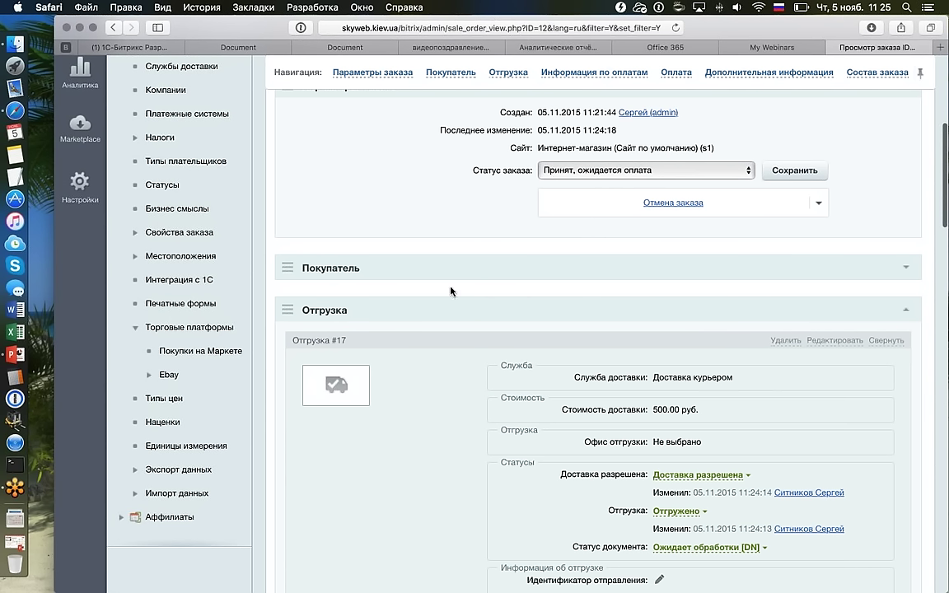
scroll(449, 297, up, 5)
click(466, 266)
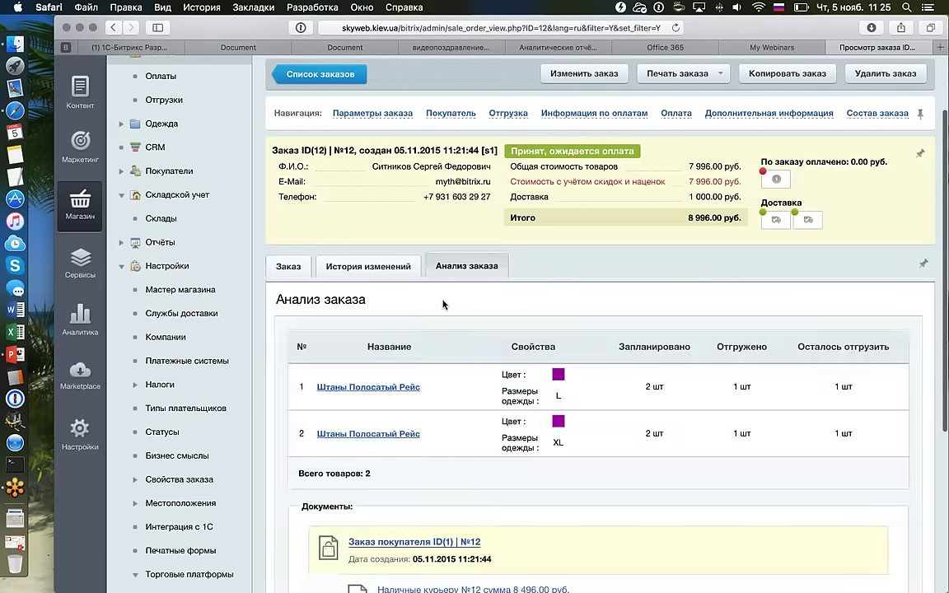
click(300, 268)
scroll(300, 269, down, 15)
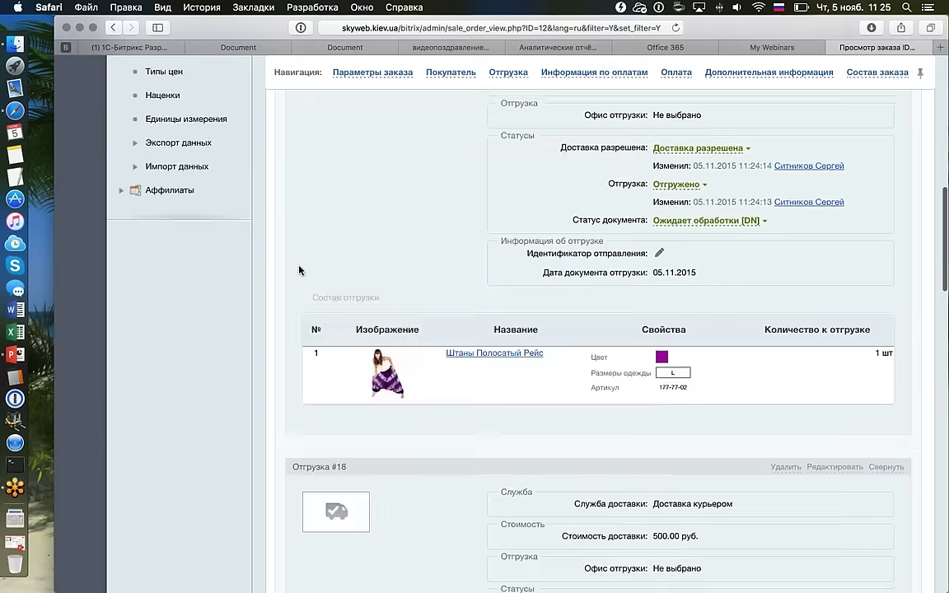
Apply shipment #19 with quantity 1 each of the L and XL pants.
scroll(300, 269, down, 8)
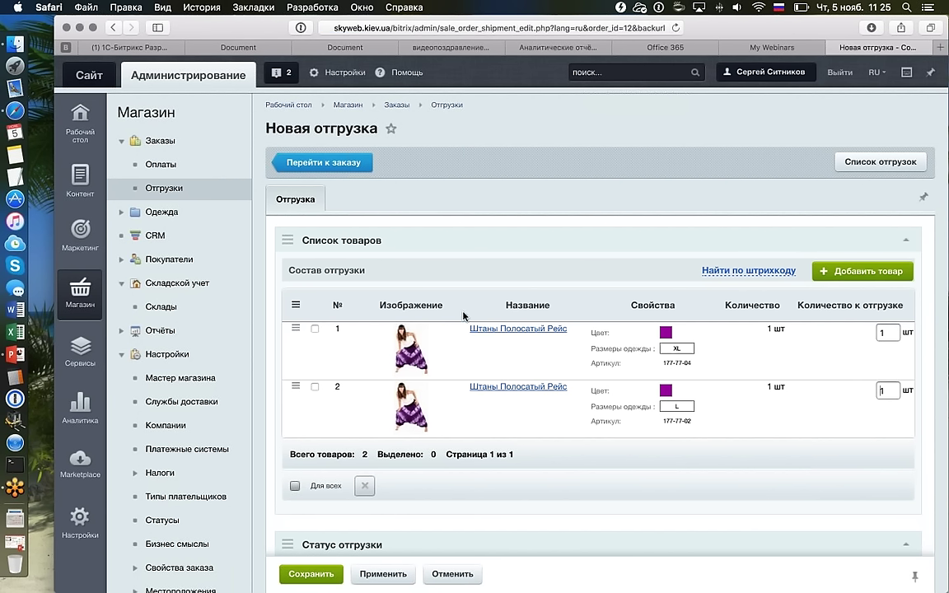
scroll(420, 282, down, 3)
click(383, 574)
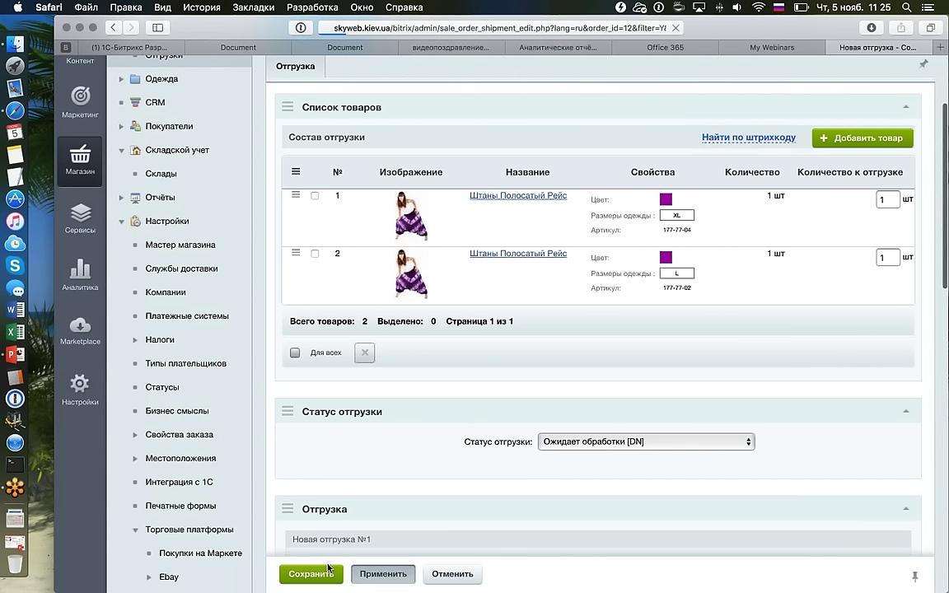
Set shipment #19's status to Отгружено and save it into order #12.
scroll(550, 423, down, 10)
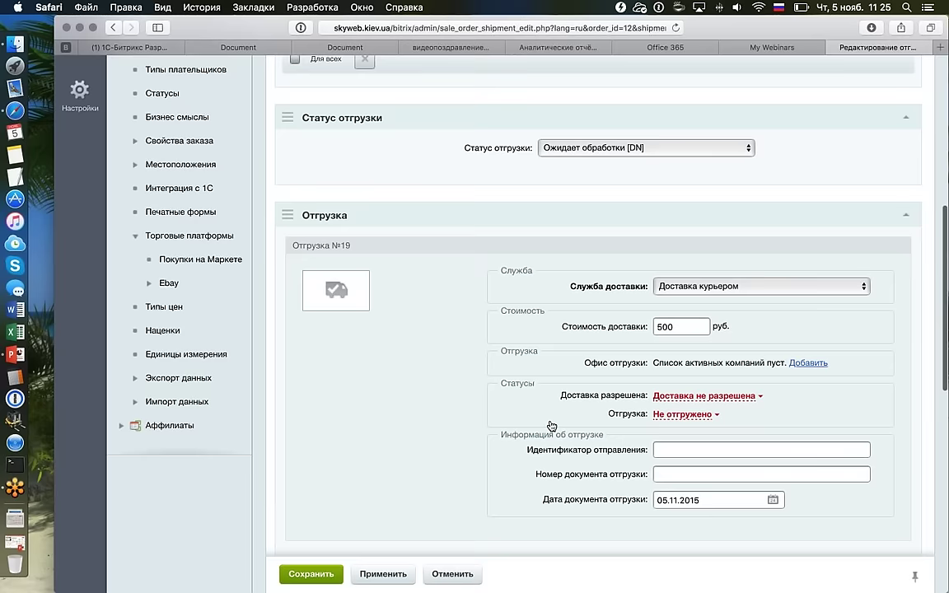
click(682, 413)
click(679, 438)
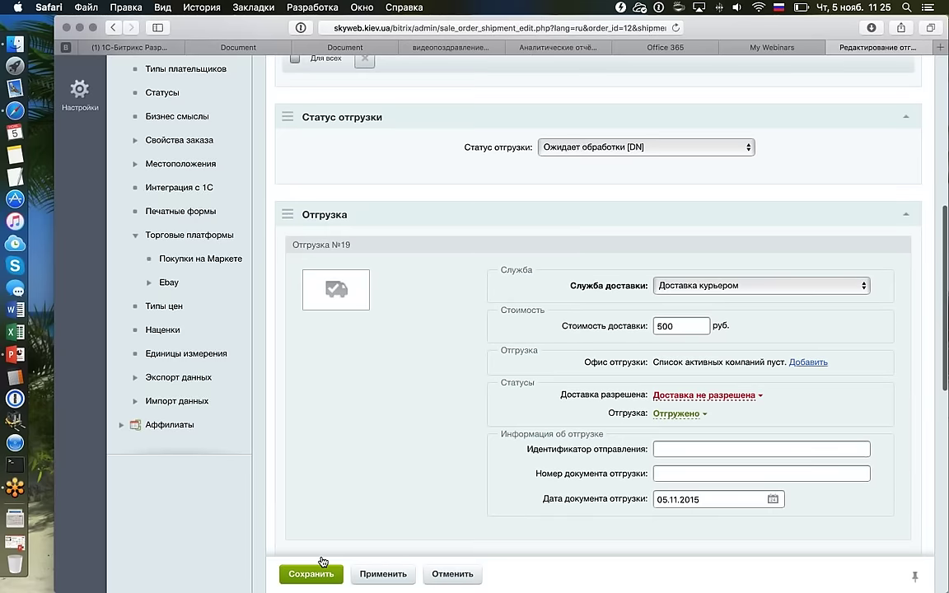
click(323, 570)
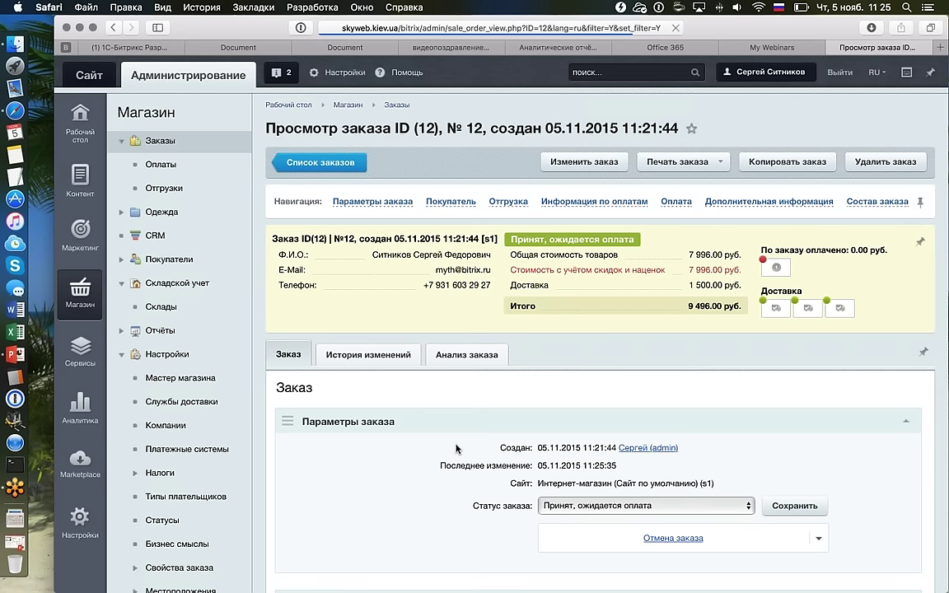
Change shipment #19 from Доставка не разрешена to Доставка разрешена.
scroll(461, 444, down, 15)
scroll(465, 443, down, 15)
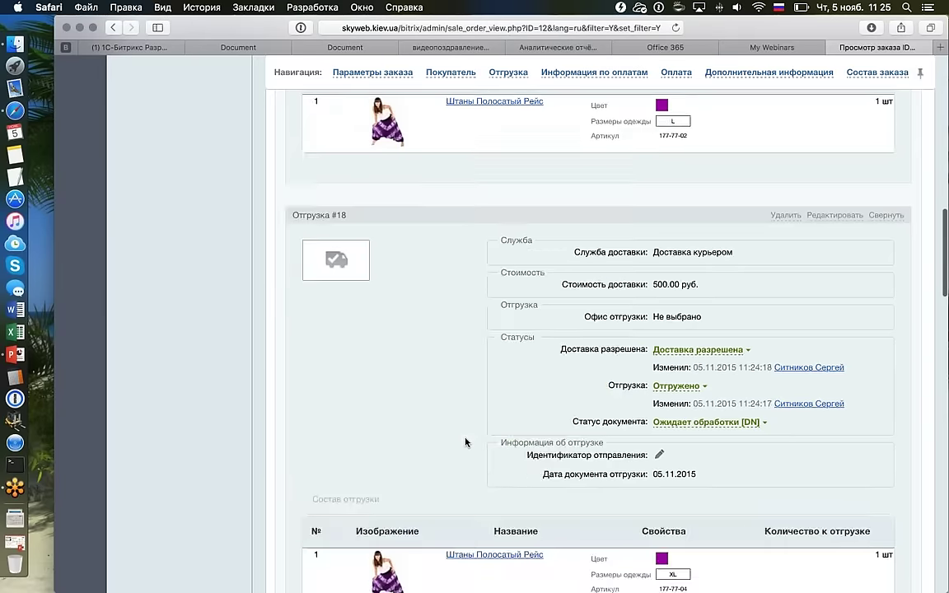
scroll(466, 442, up, 7)
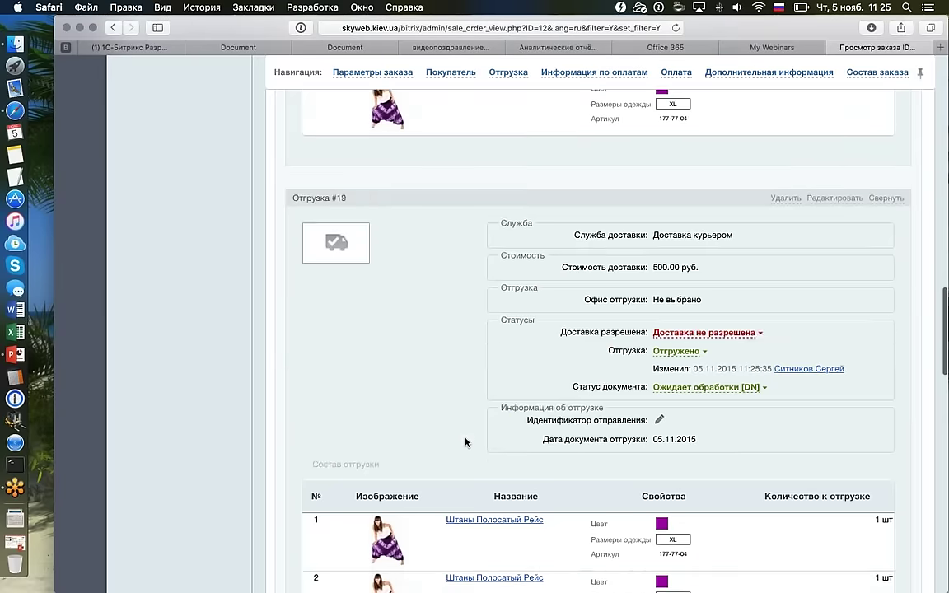
scroll(466, 442, up, 10)
scroll(466, 445, up, 1)
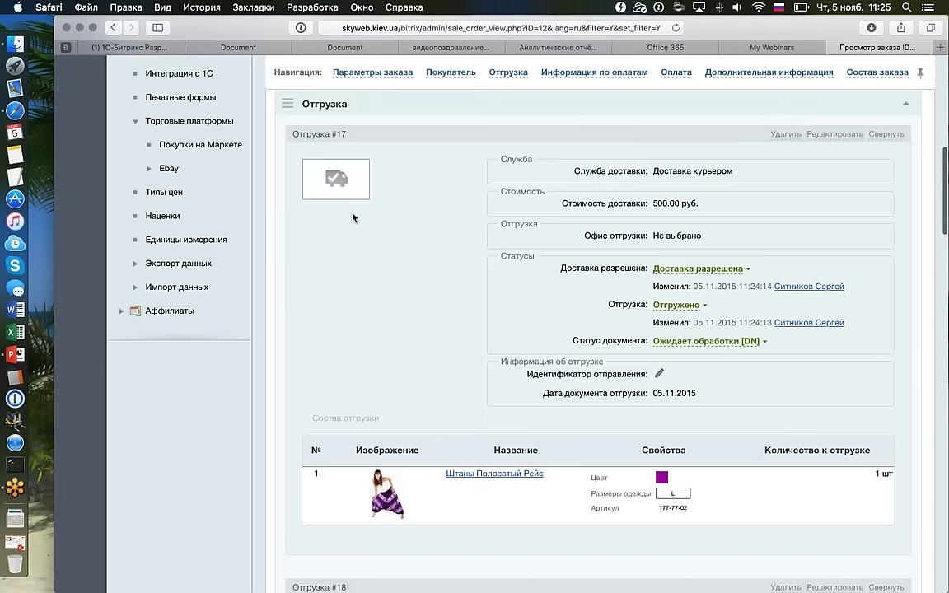
scroll(511, 408, down, 8)
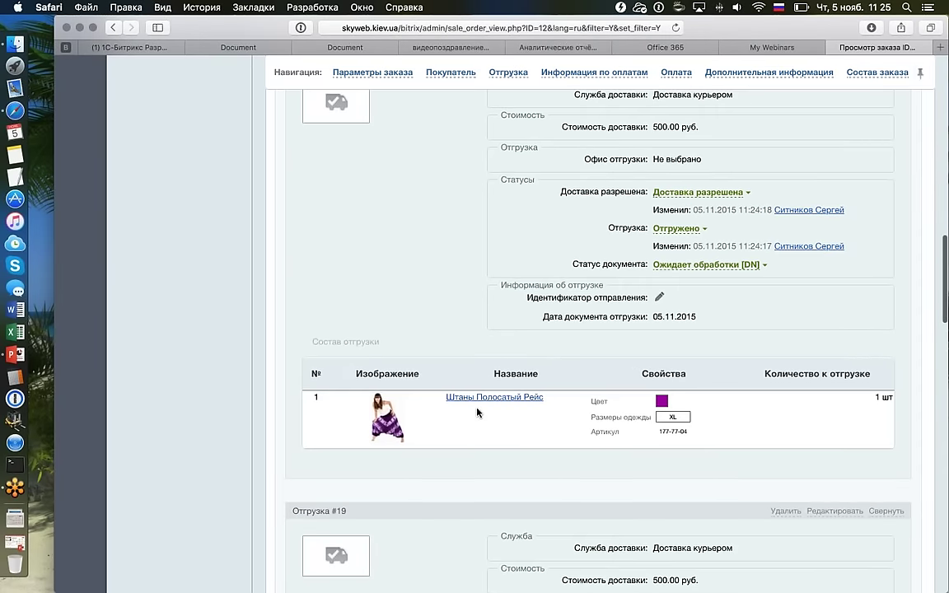
scroll(510, 437, down, 4)
scroll(559, 470, down, 1)
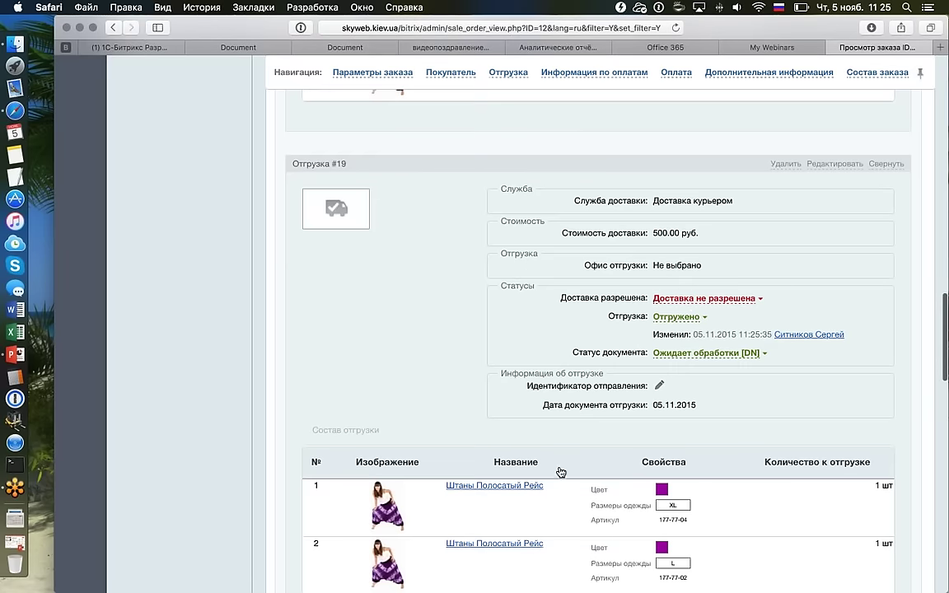
click(700, 297)
click(683, 317)
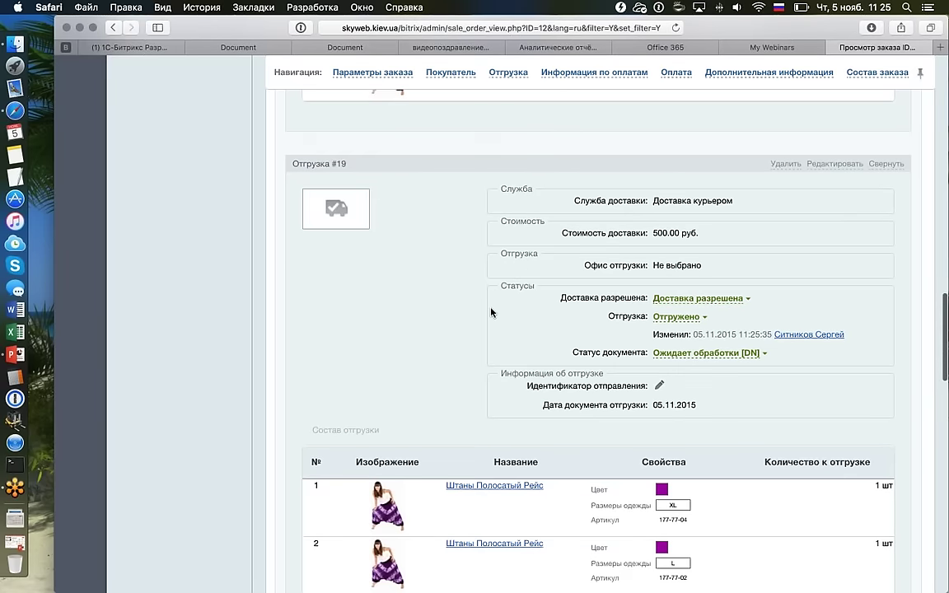
Reload order #12 to confirm all three shipments are approved.
scroll(492, 317, down, 1)
scroll(494, 247, down, 1)
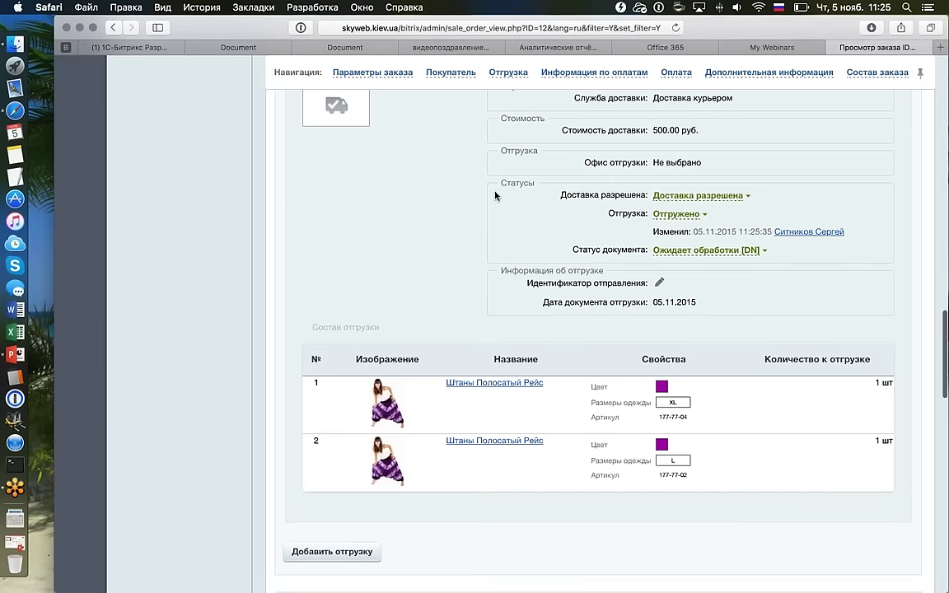
scroll(494, 195, up, 15)
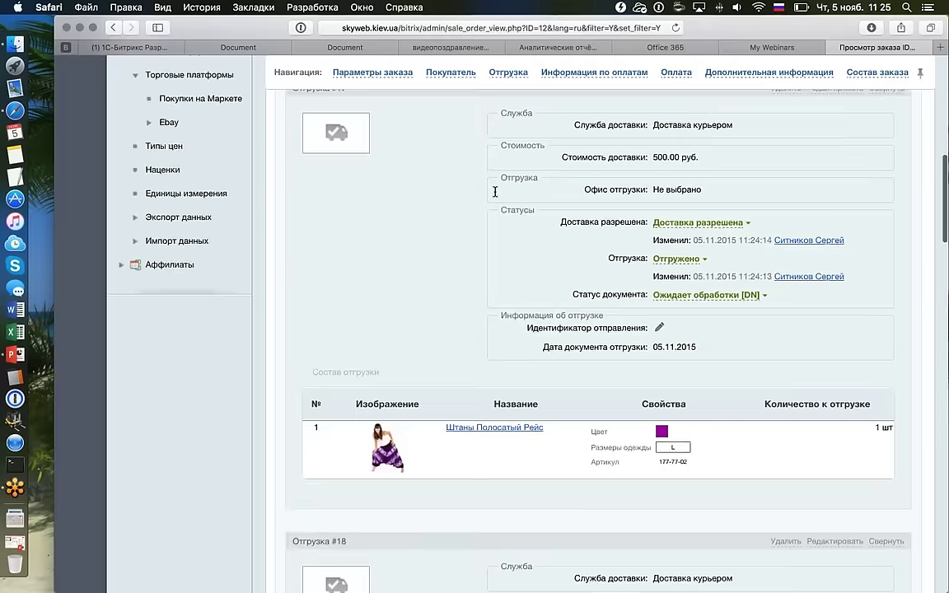
scroll(494, 191, up, 3)
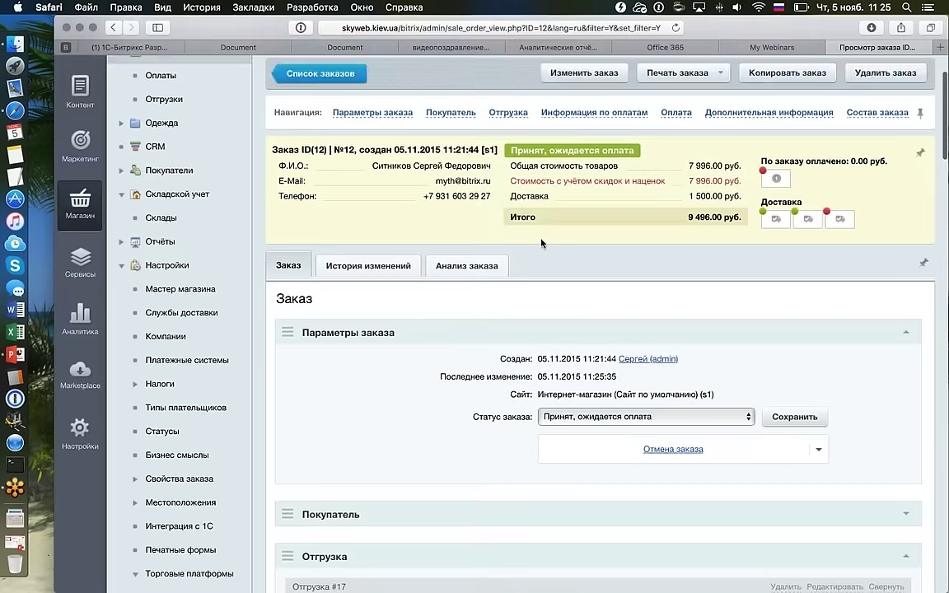
key(super+r)
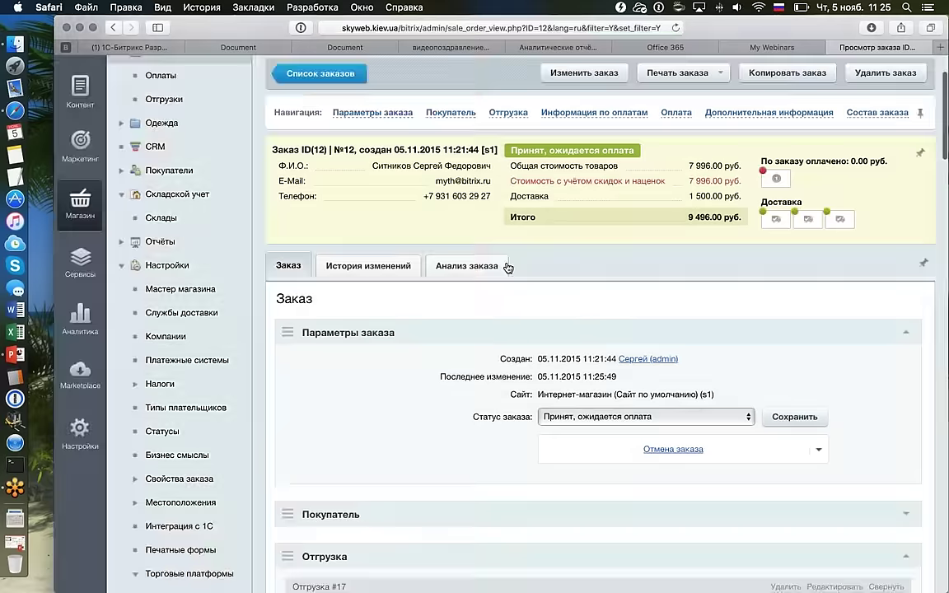
Review Анализ заказа: both pants sizes shipped 2 of 2, 0 remaining, across shipments #17–#19.
click(506, 266)
scroll(700, 289, down, 3)
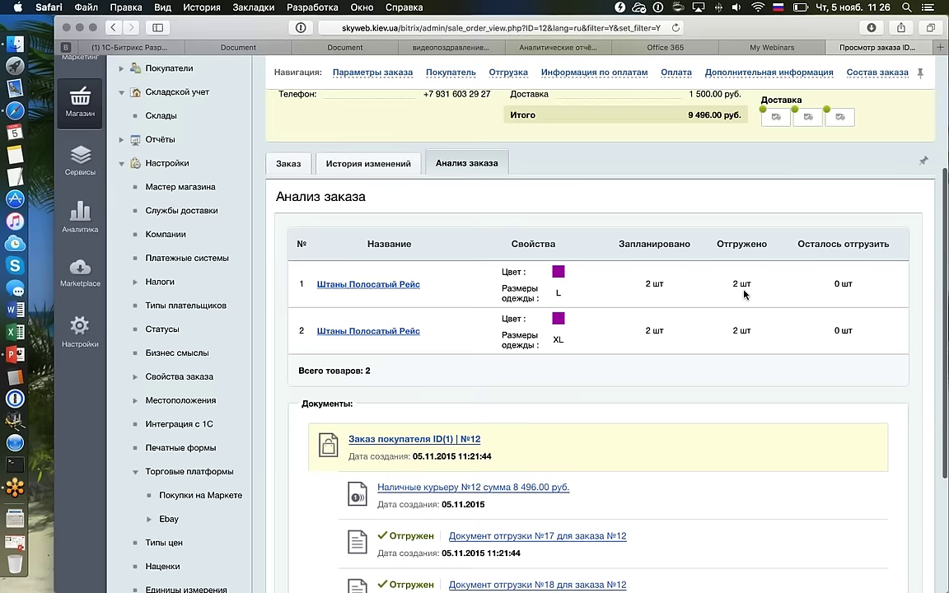
scroll(744, 294, down, 1)
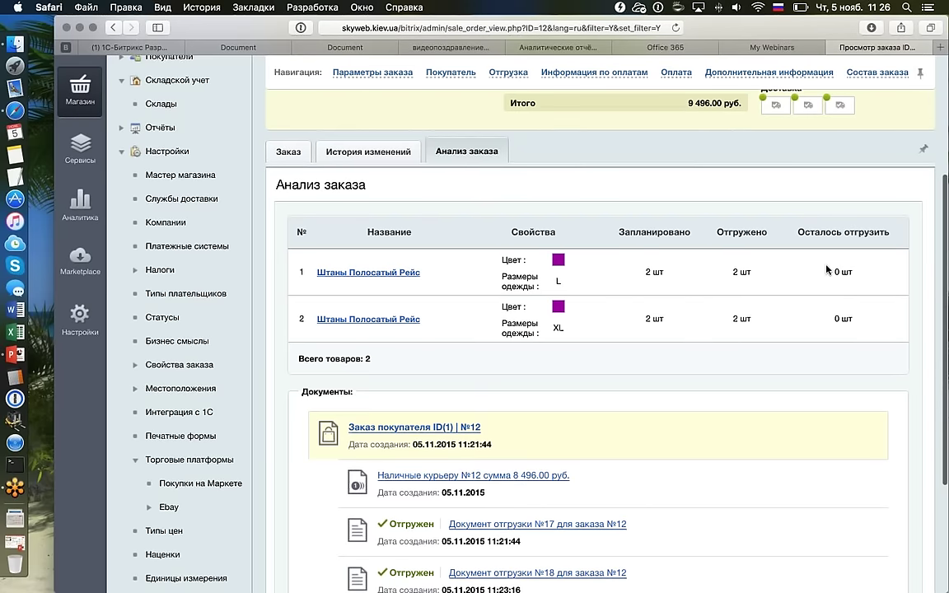
scroll(827, 269, down, 5)
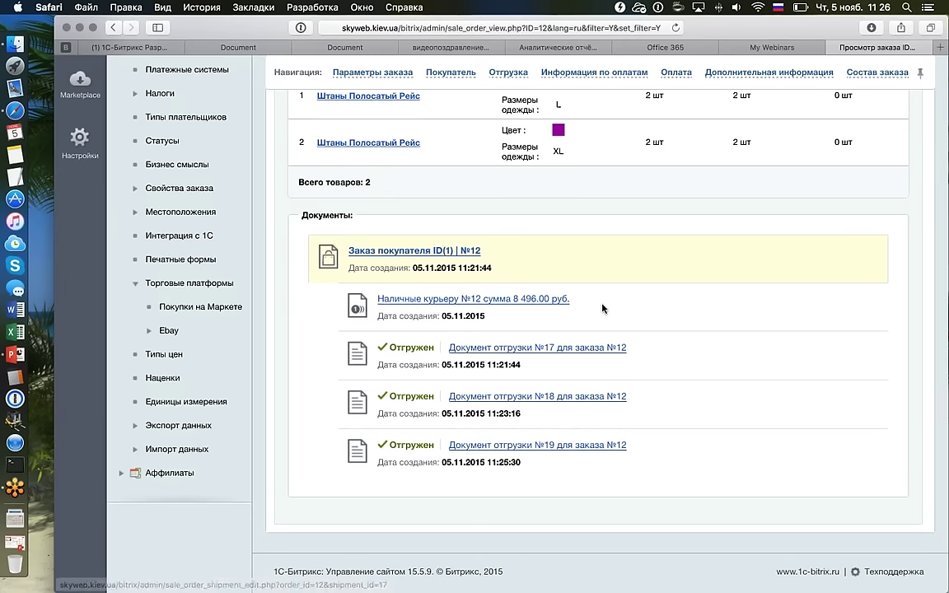
scroll(602, 308, up, 3)
scroll(602, 308, down, 1)
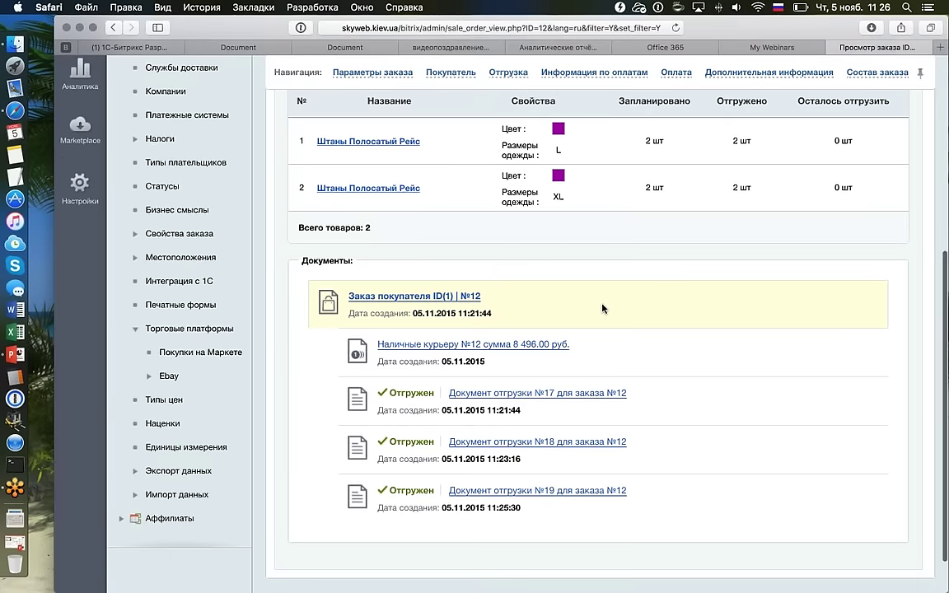
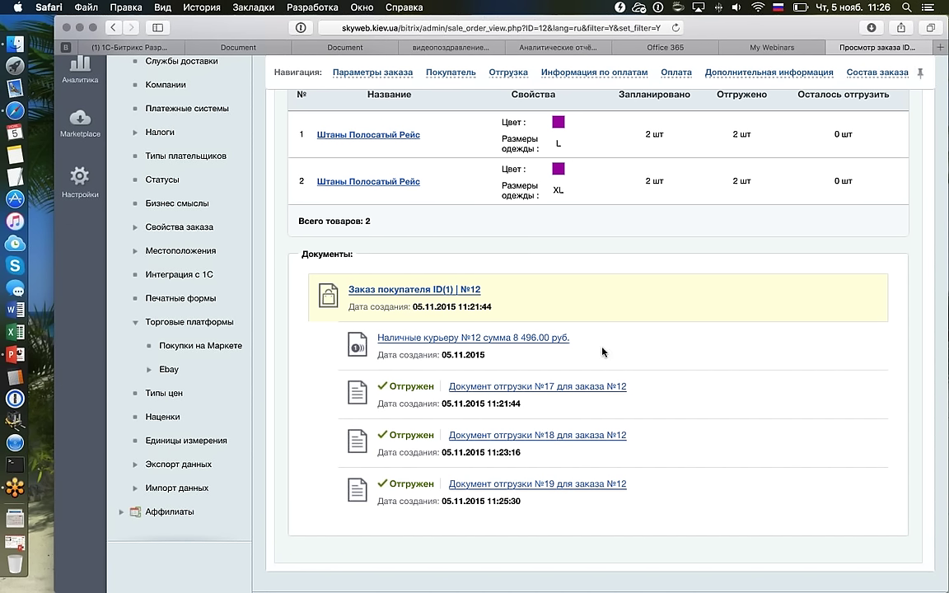
Go back to the Заказы list and open the detailed view of order №12 from its row menu.
scroll(602, 352, up, 10)
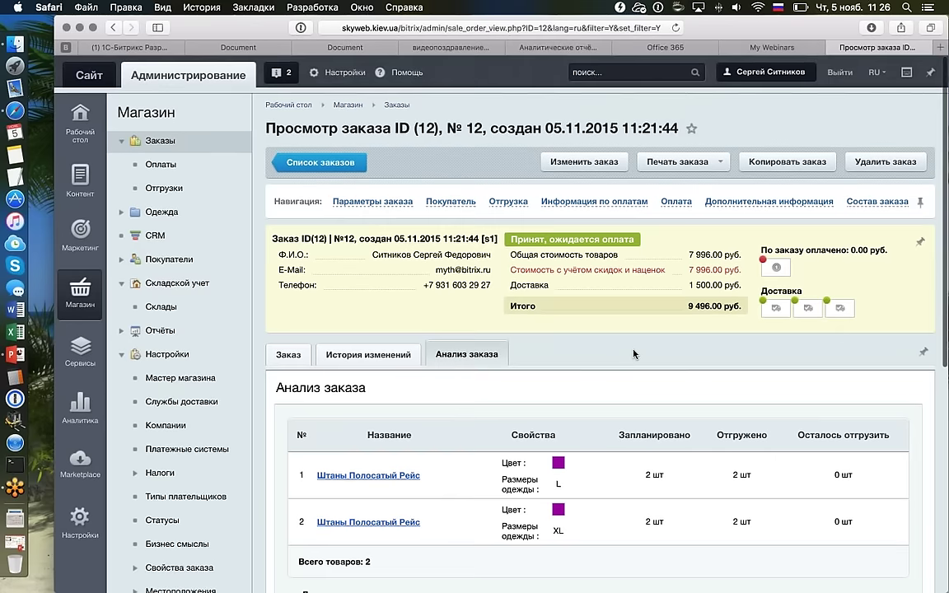
click(798, 12)
click(433, 303)
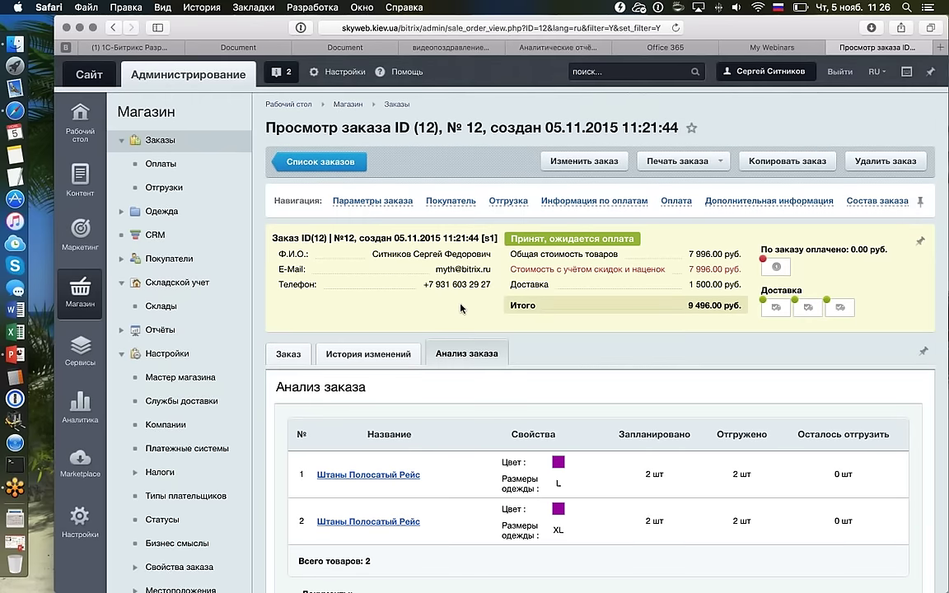
key(super+bracketleft)
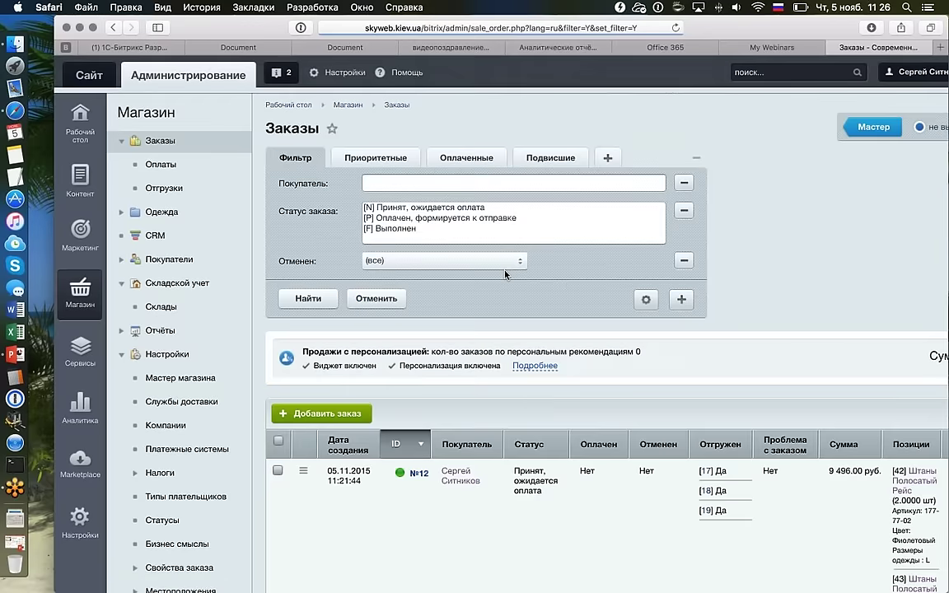
scroll(505, 274, down, 5)
scroll(505, 272, right, 3)
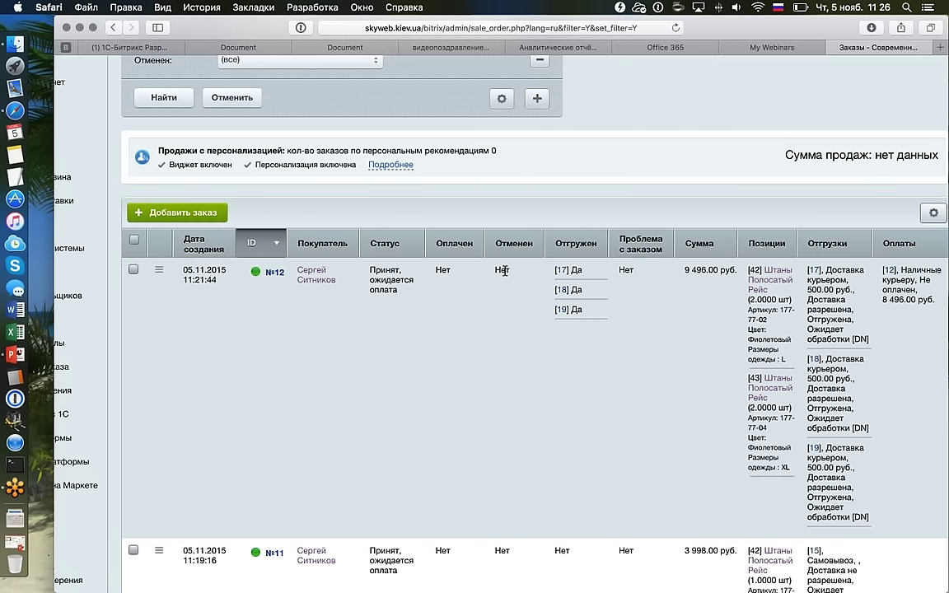
click(159, 269)
click(219, 299)
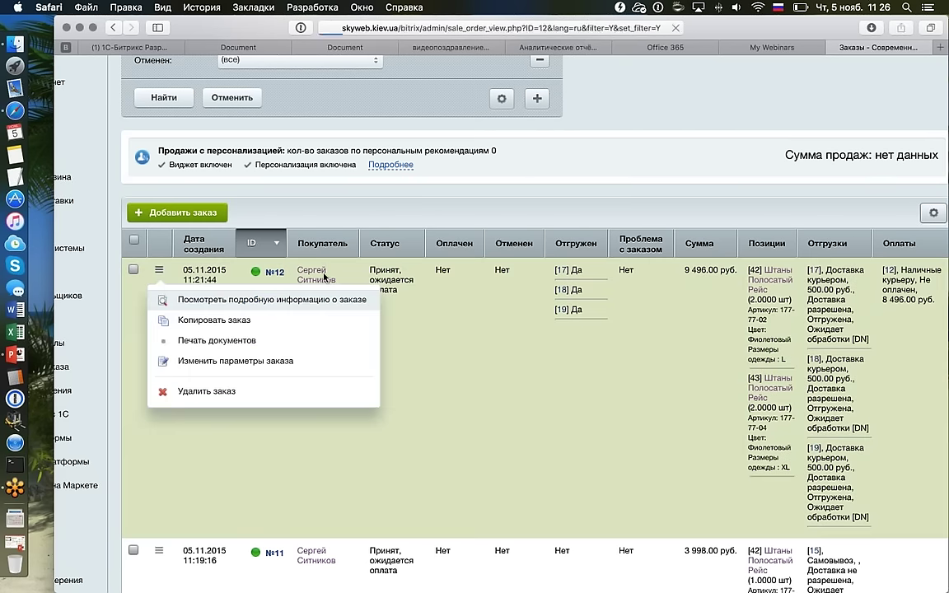
scroll(458, 298, down, 15)
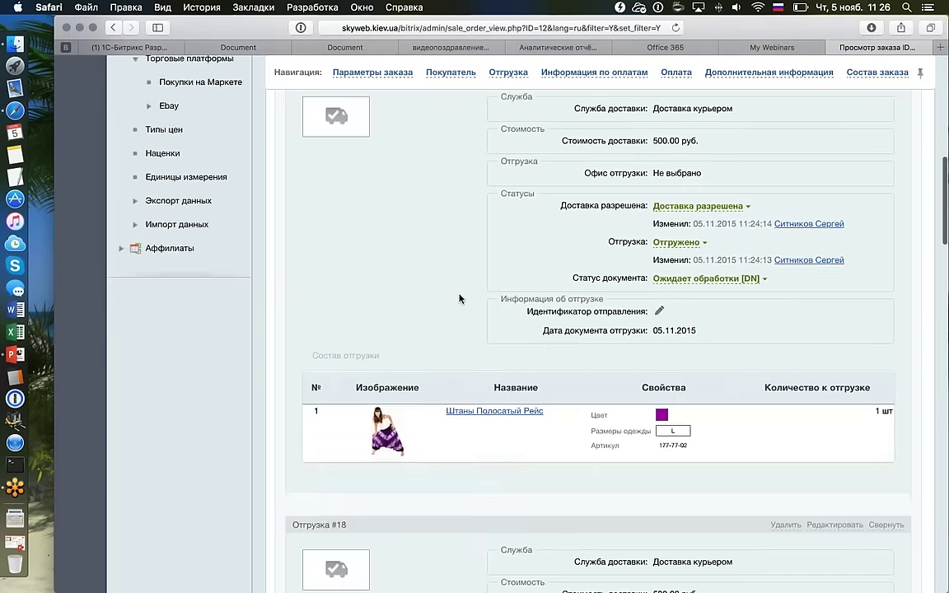
scroll(459, 299, down, 12)
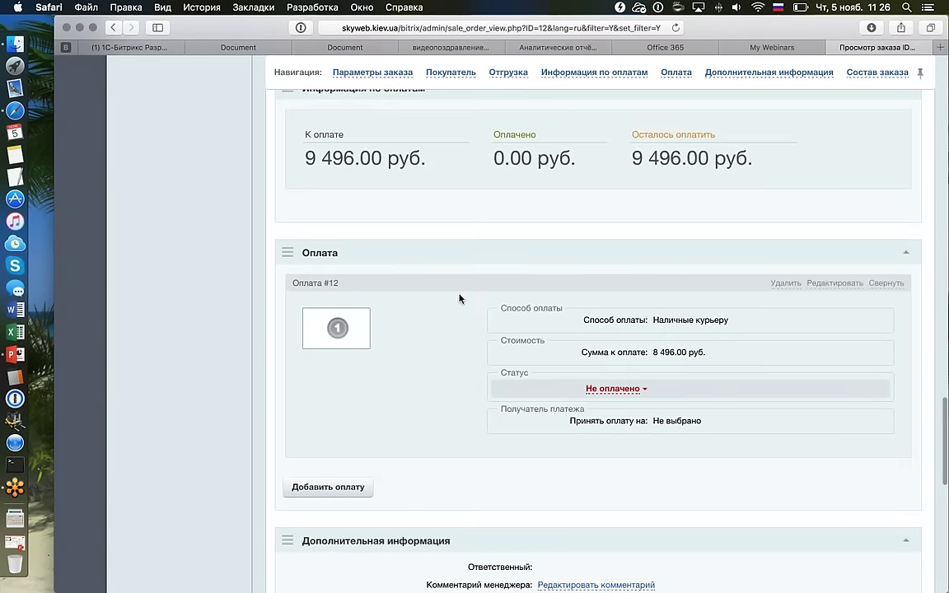
scroll(459, 298, down, 2)
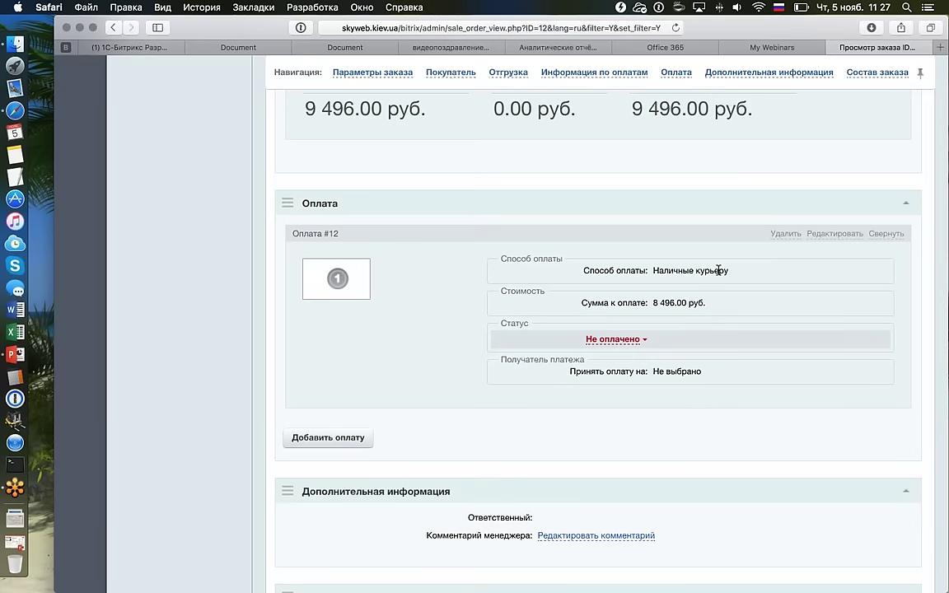
scroll(718, 272, up, 5)
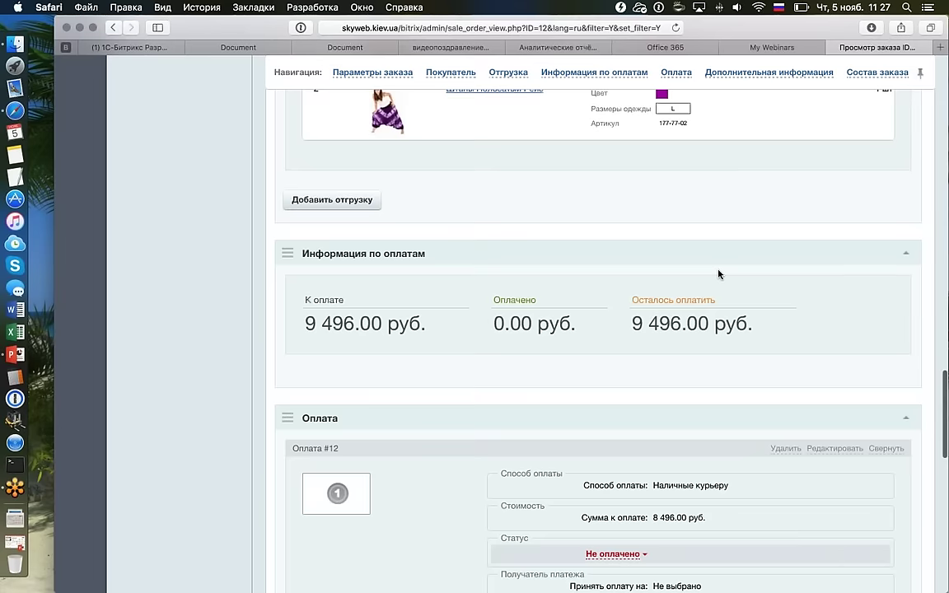
scroll(718, 273, up, 3)
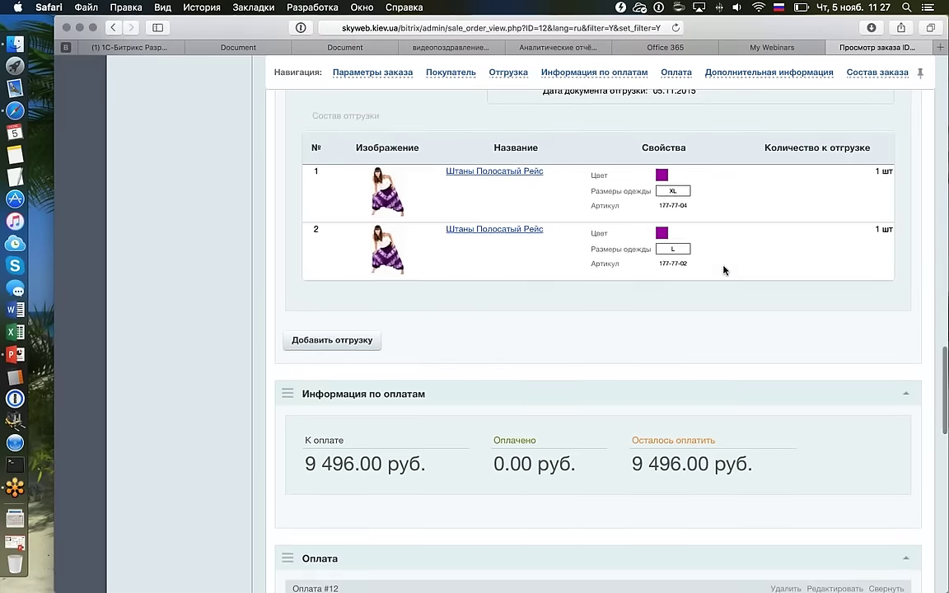
scroll(721, 271, down, 3)
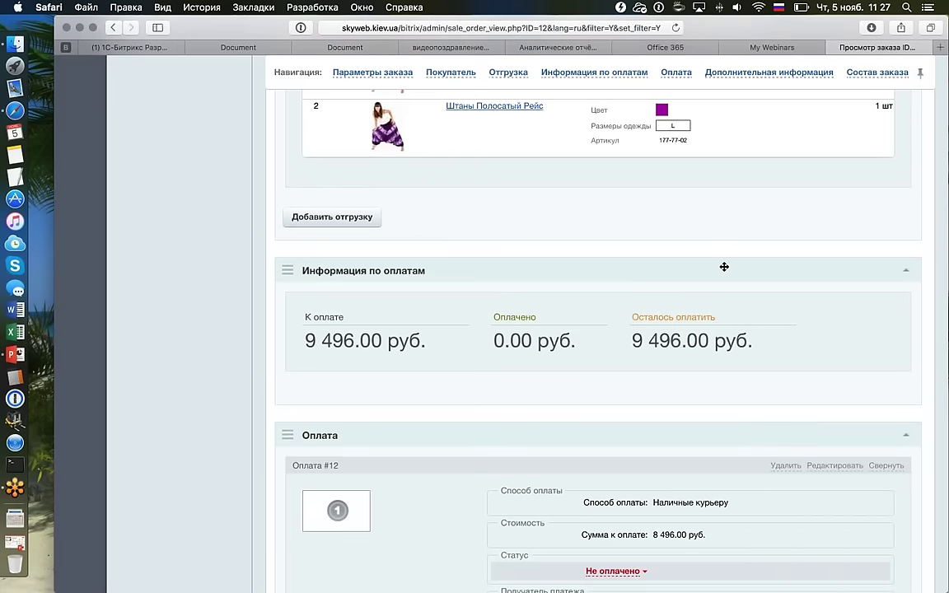
scroll(724, 267, up, 10)
scroll(724, 267, up, 3)
scroll(724, 267, down, 9)
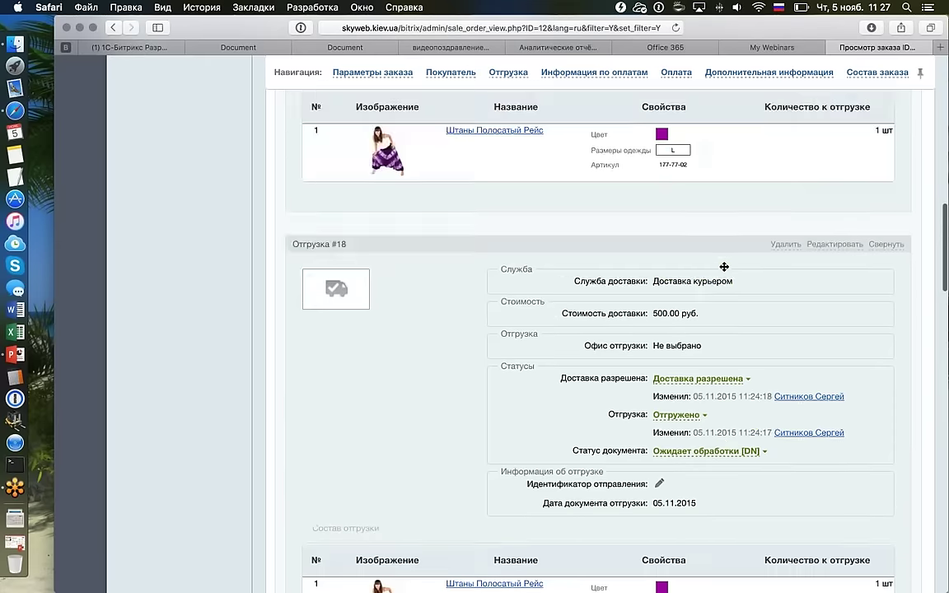
scroll(723, 267, down, 10)
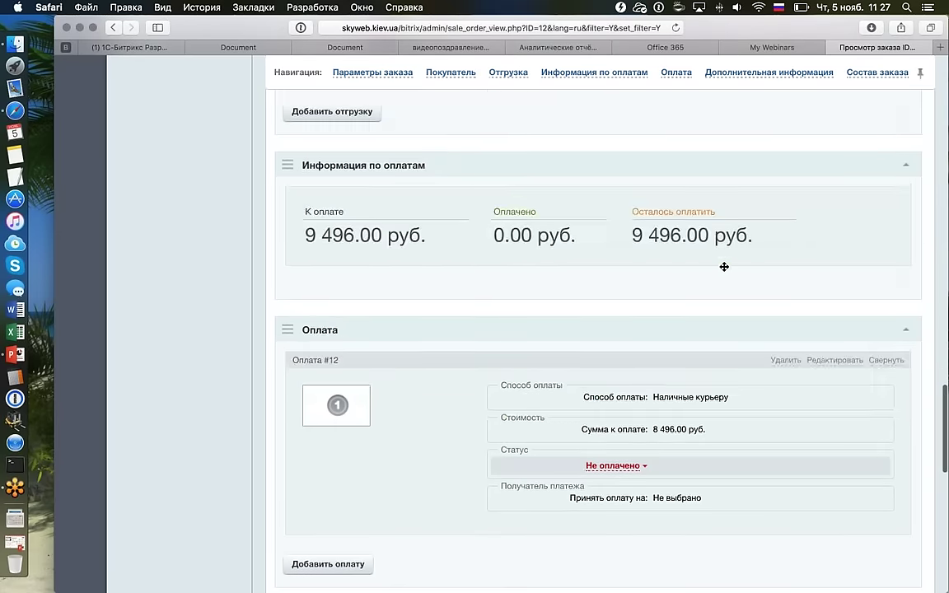
scroll(724, 267, down, 2)
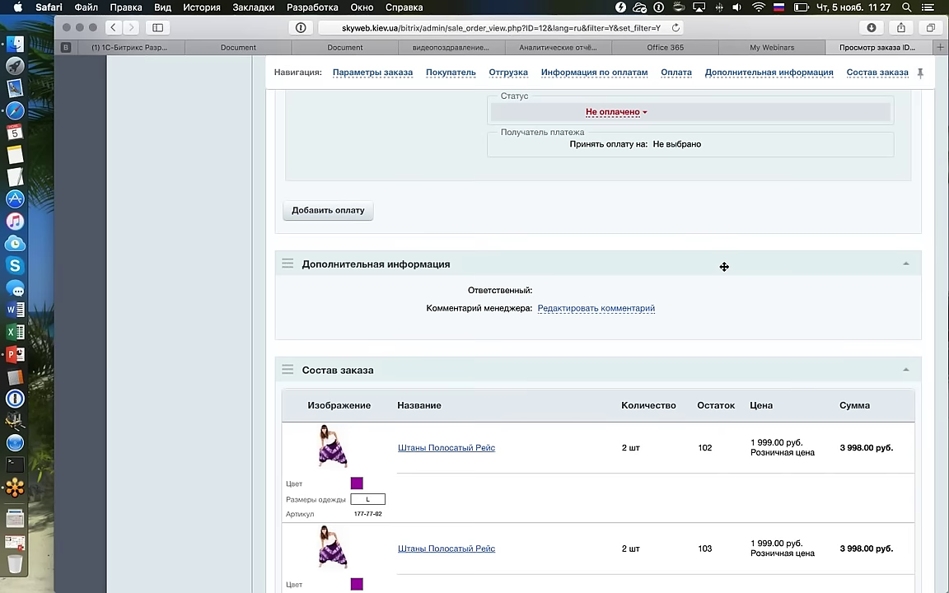
scroll(724, 266, up, 10)
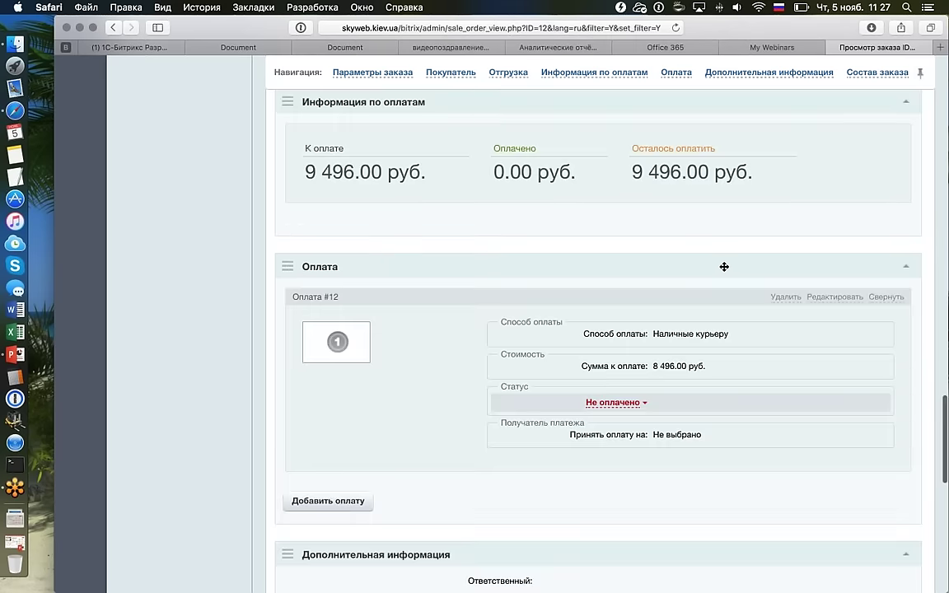
scroll(723, 271, down, 5)
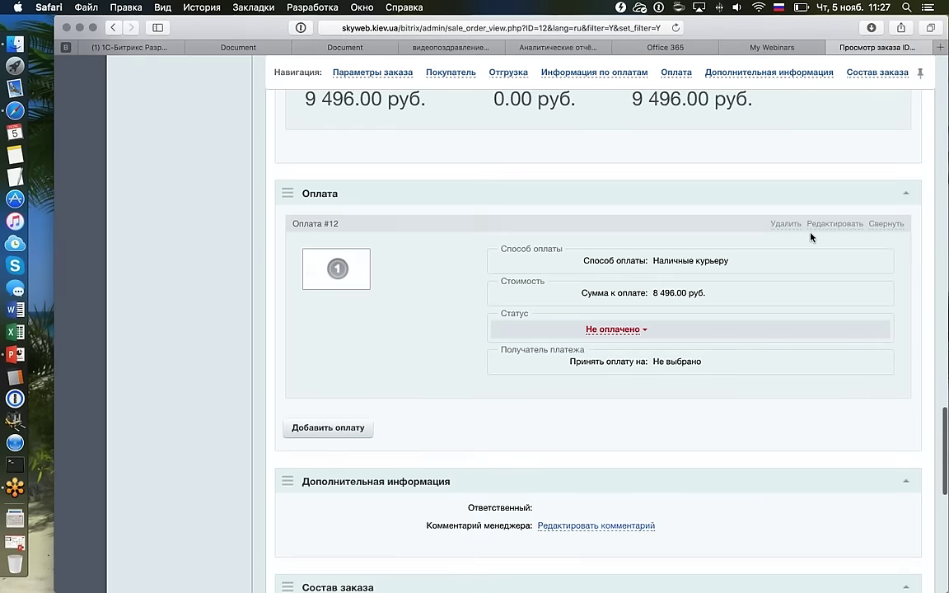
Edit payment #12, replacing the 8496 amount due with 1999 руб., and save.
right_click(831, 224)
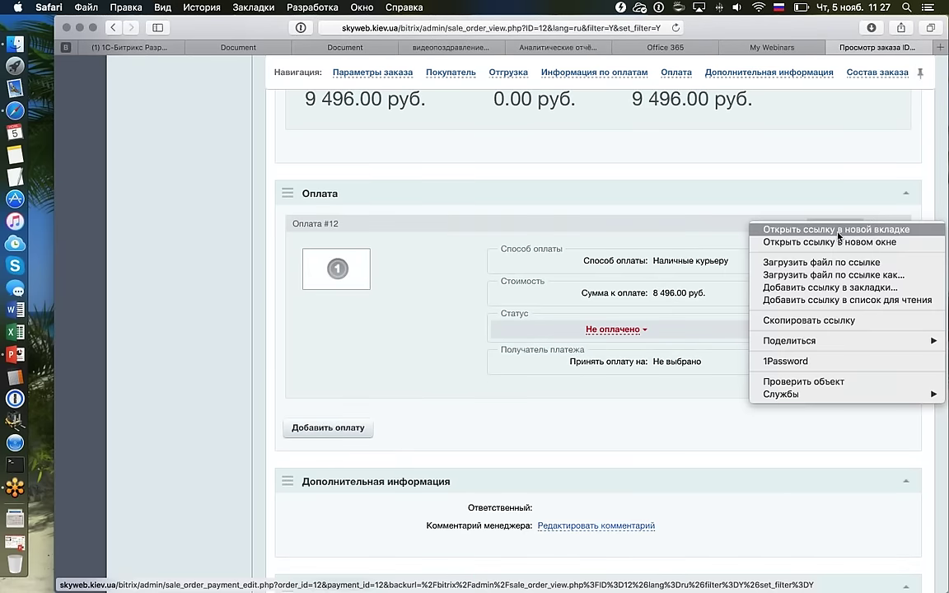
click(784, 230)
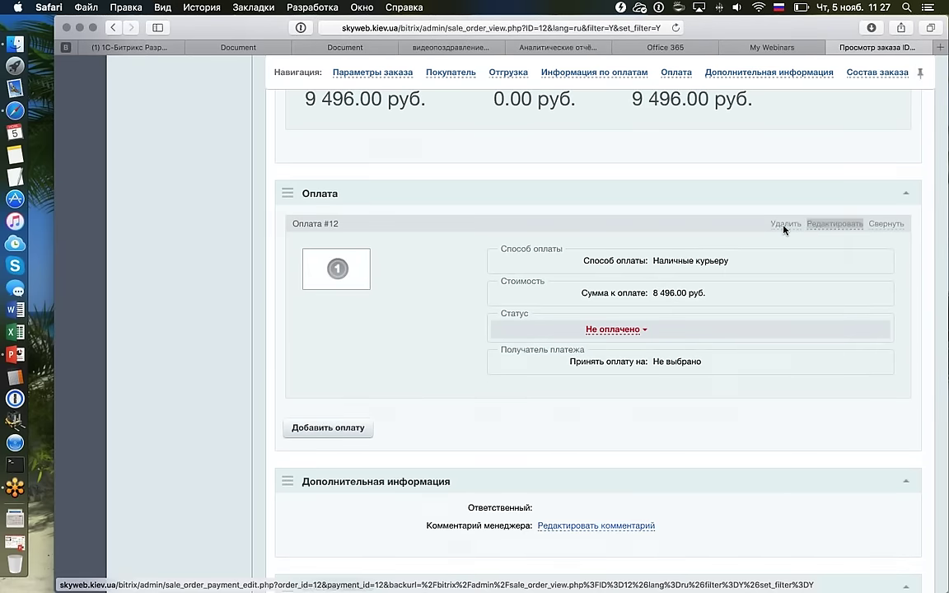
scroll(588, 286, down, 5)
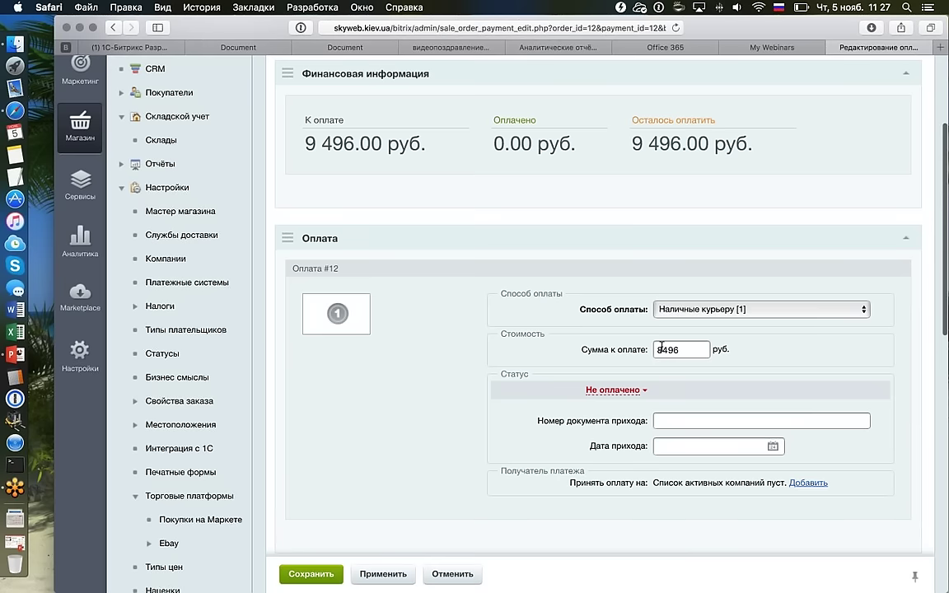
text(1999)
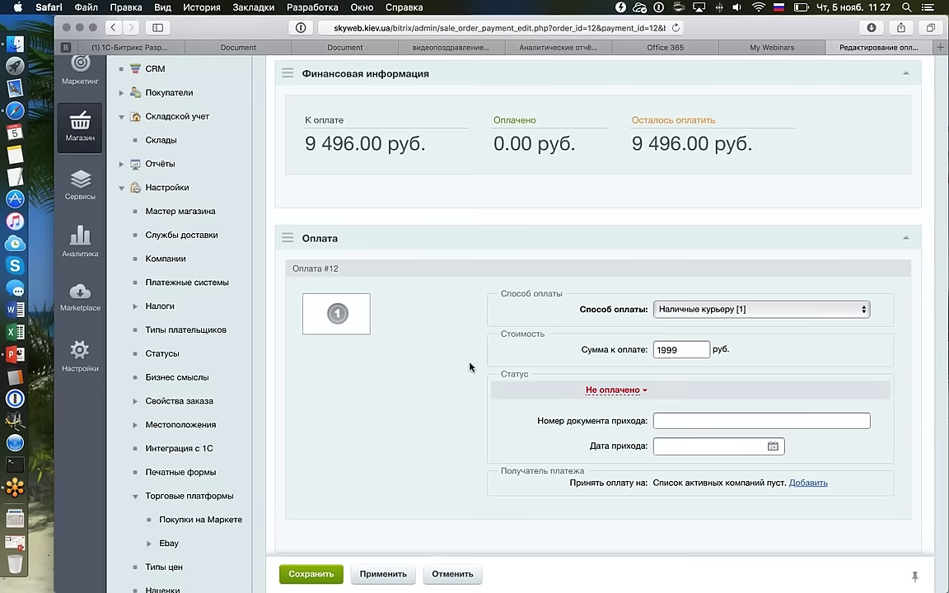
click(321, 571)
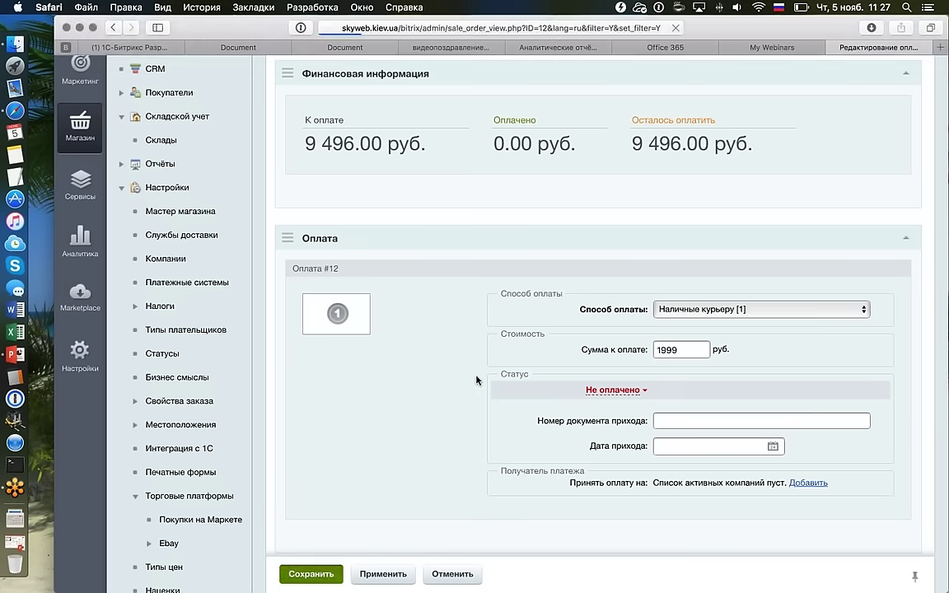
Collapse shipments #17, #18 and #19 into one-line summaries.
scroll(476, 380, down, 15)
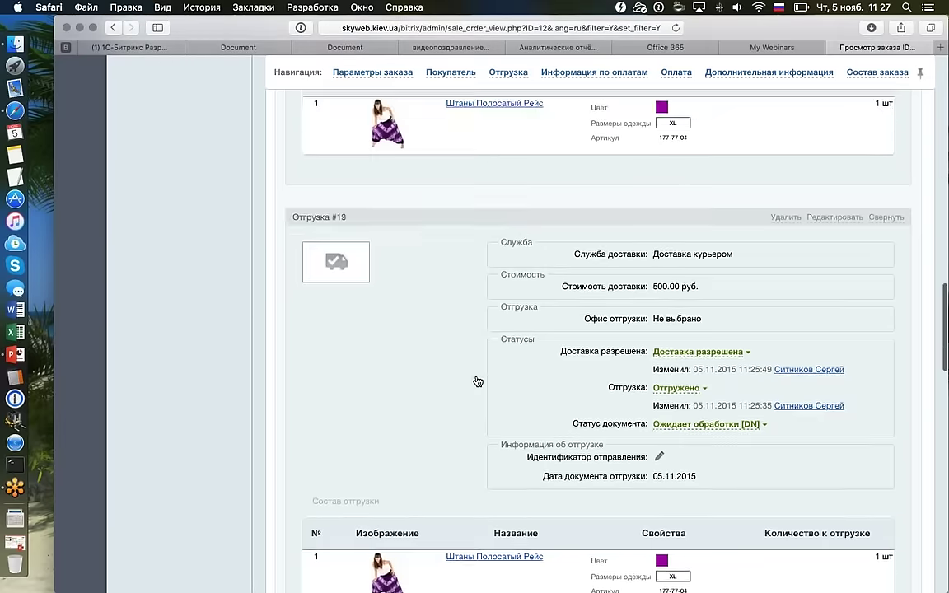
scroll(477, 380, down, 10)
scroll(757, 233, up, 10)
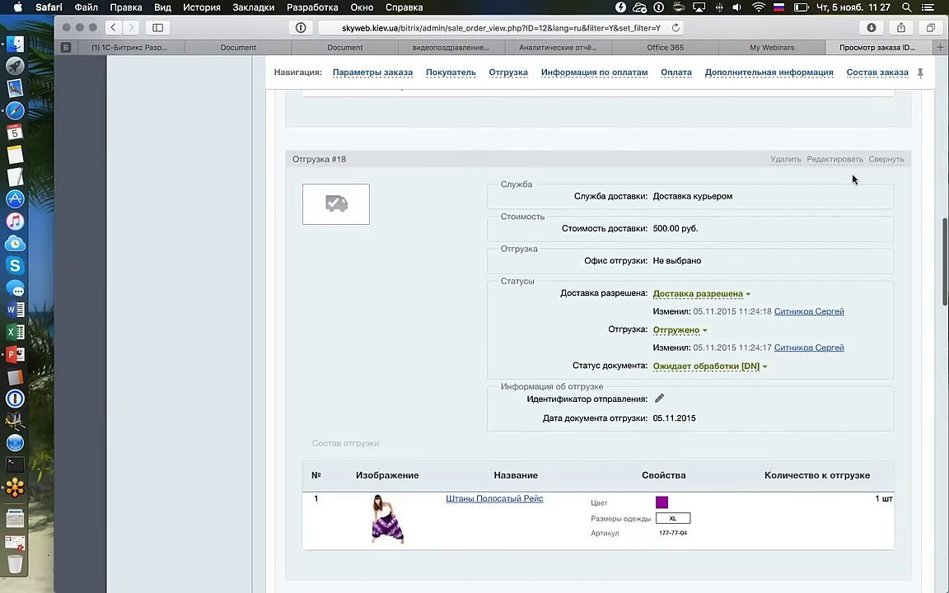
scroll(853, 179, up, 8)
scroll(853, 179, up, 1)
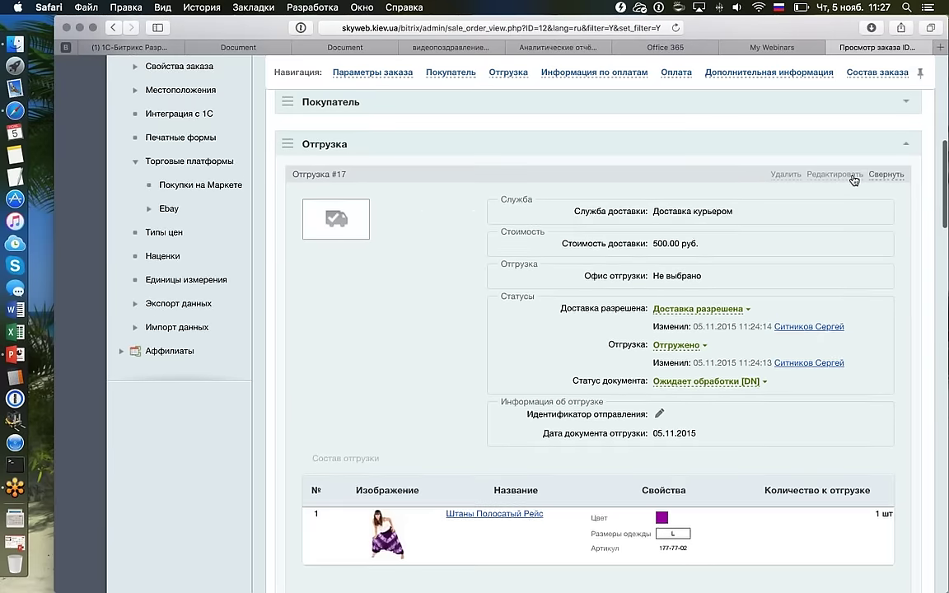
click(885, 175)
click(889, 290)
scroll(894, 290, down, 2)
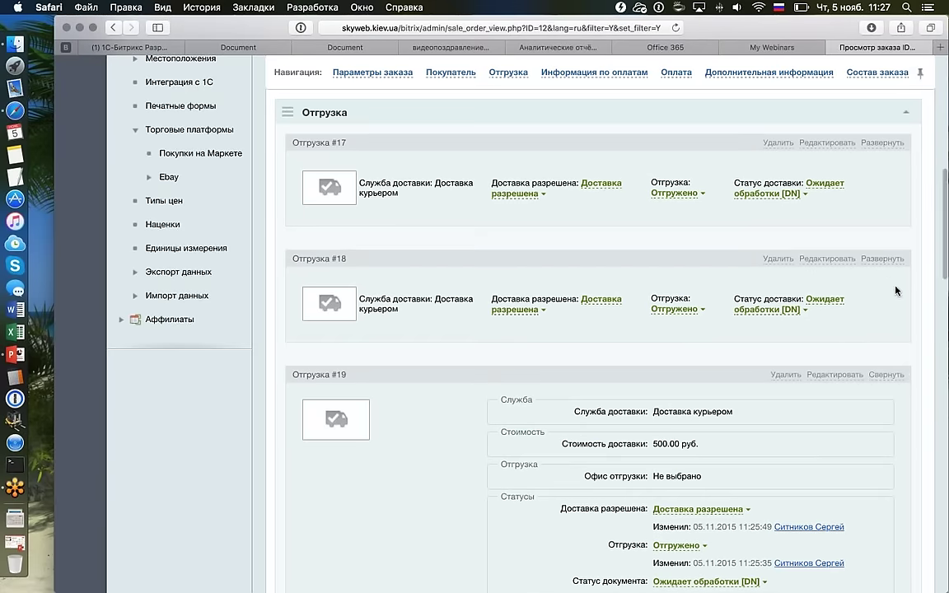
click(886, 372)
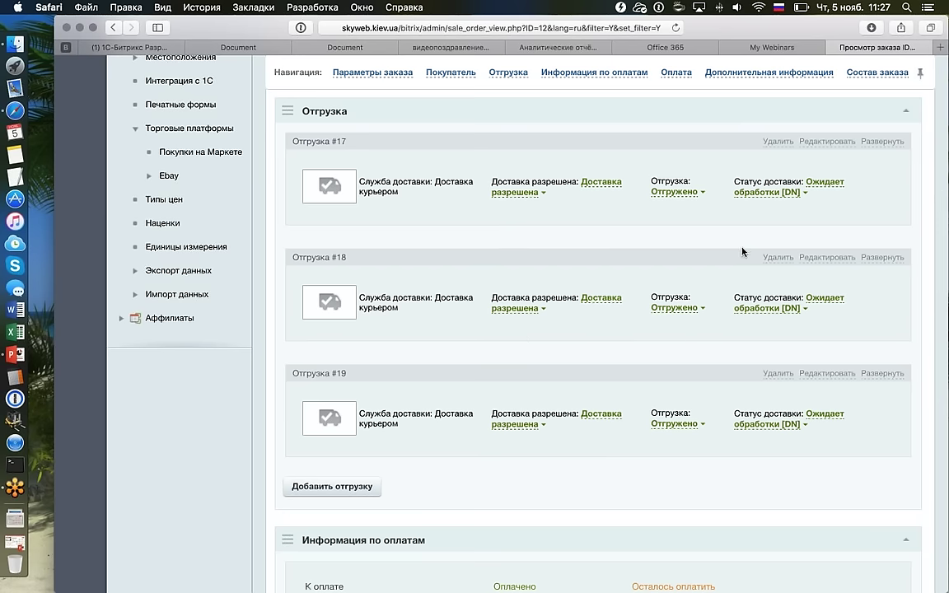
Scroll down to payment #12 and bring up its Не оплачено status choices.
scroll(658, 264, down, 1)
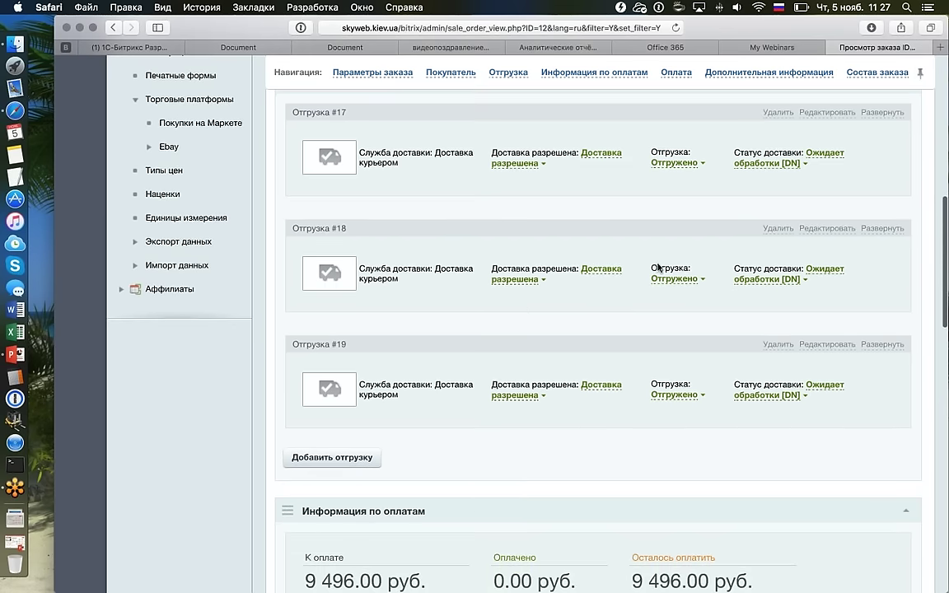
scroll(658, 268, down, 10)
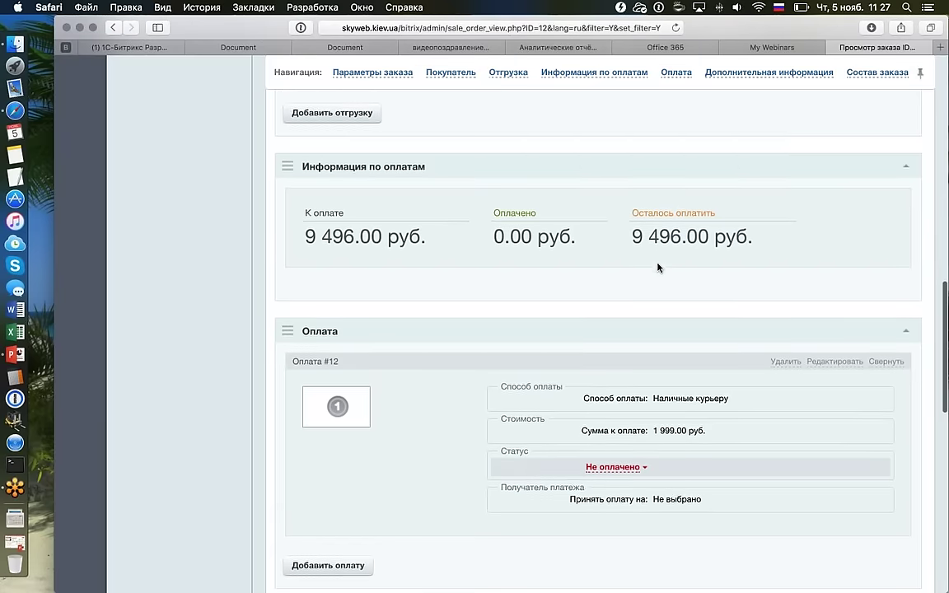
scroll(658, 268, down, 2)
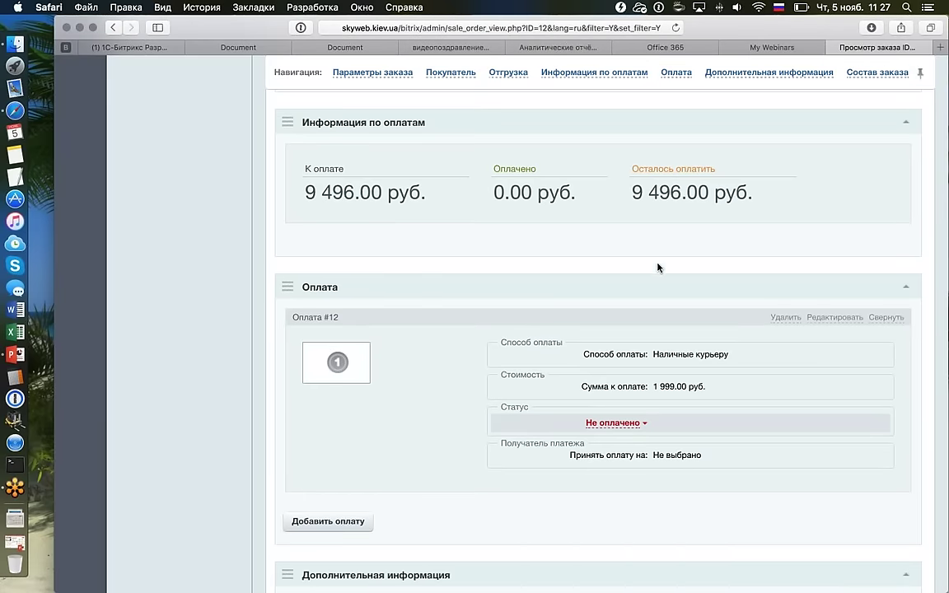
click(615, 423)
Mark payment #12 as Оплачено, confirm it in the Оплата платежа dialog, and reload.
click(623, 445)
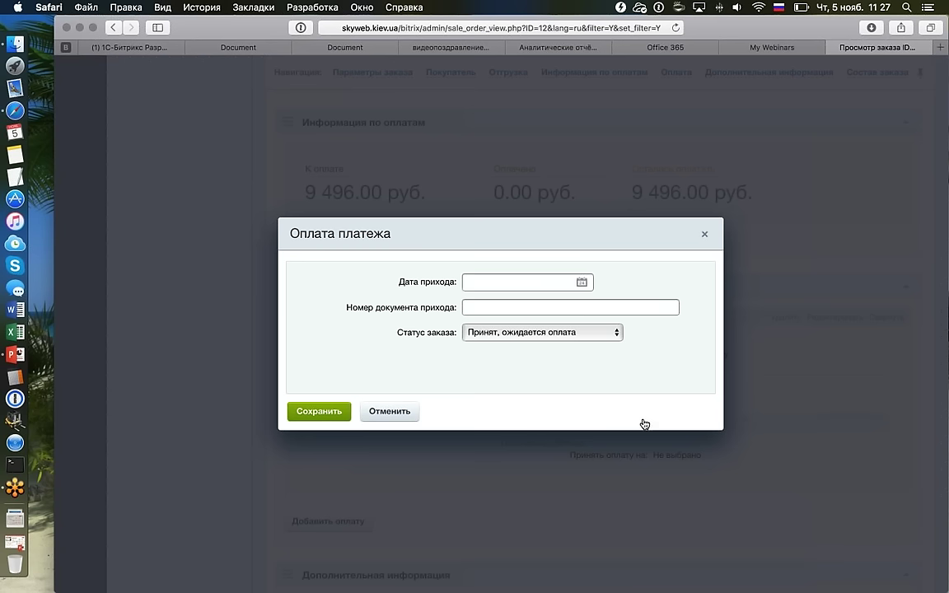
click(314, 412)
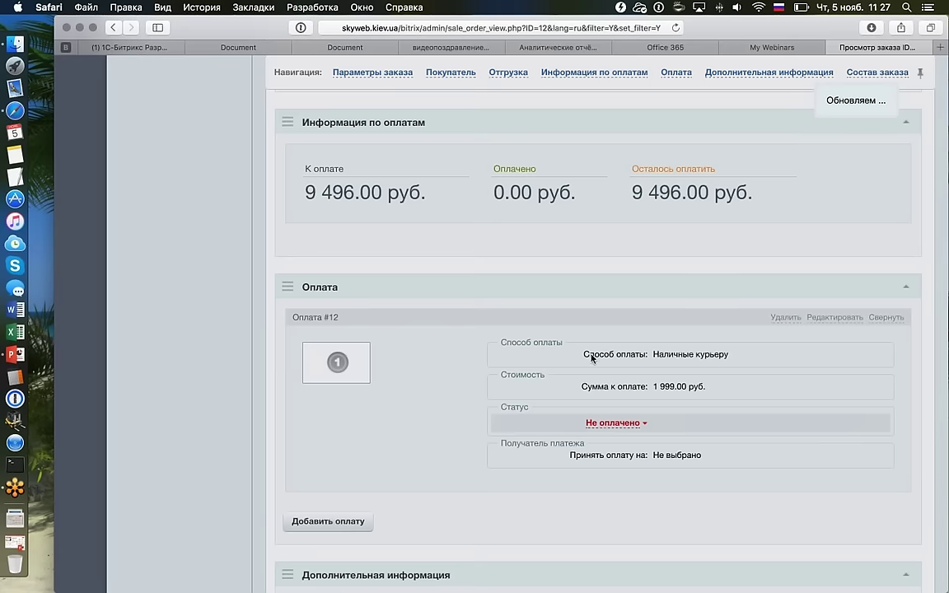
key(super+r)
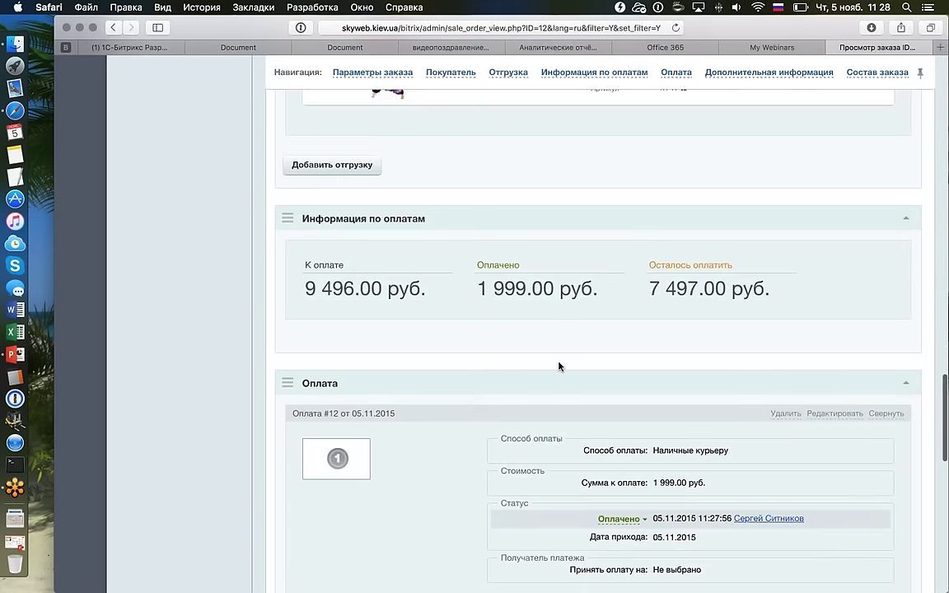
Review the order totals: 1 999.00 руб. paid, 7 497.00 руб. still outstanding.
scroll(559, 365, down, 4)
scroll(559, 364, up, 1)
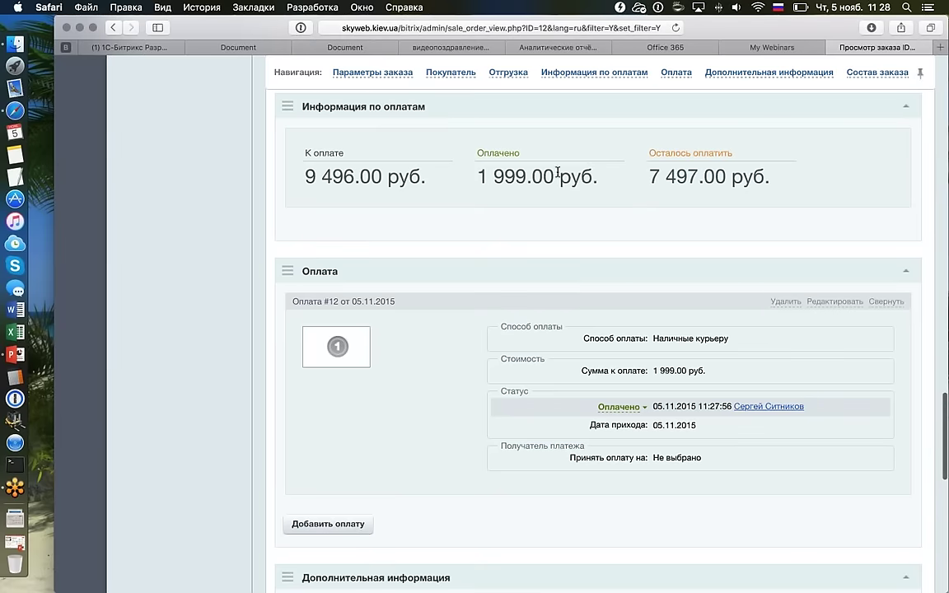
triple_click(613, 176)
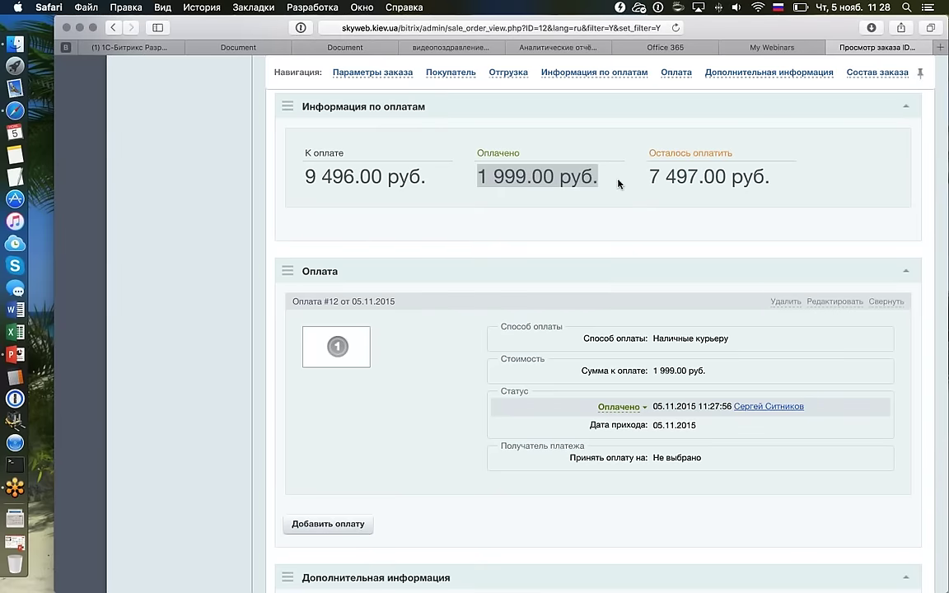
click(482, 177)
drag(482, 176, 605, 176)
scroll(539, 256, down, 3)
scroll(663, 255, down, 8)
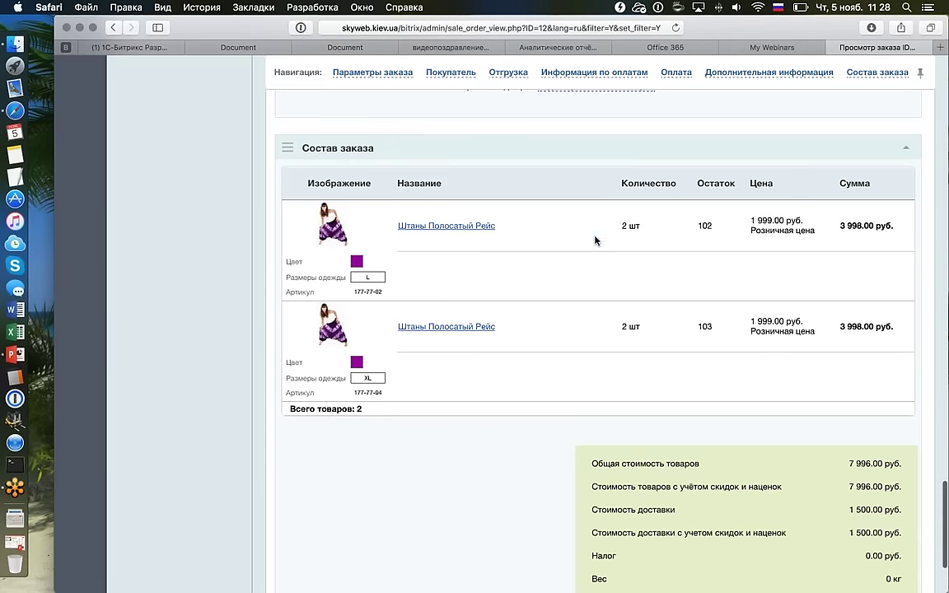
scroll(595, 240, up, 10)
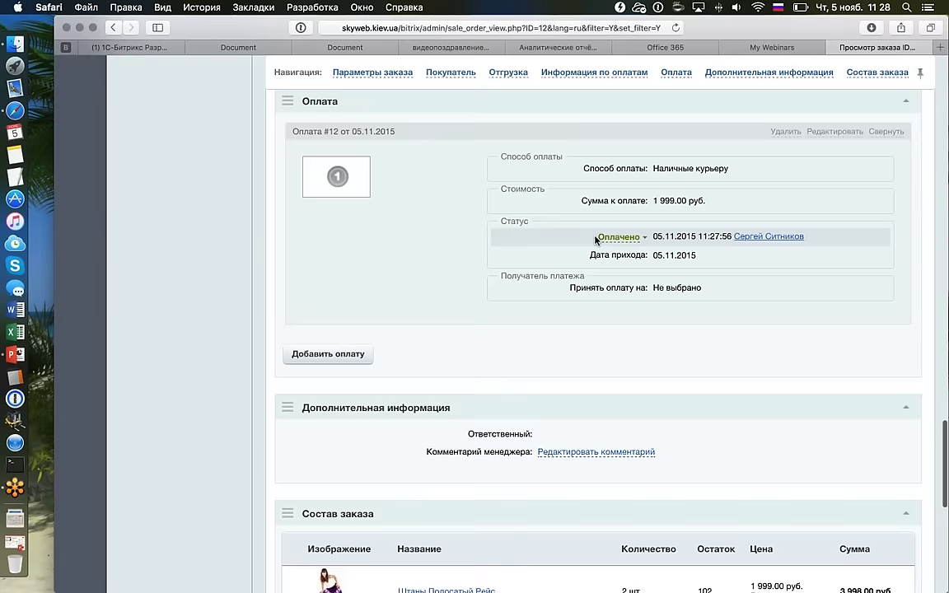
scroll(596, 239, up, 4)
scroll(596, 239, down, 1)
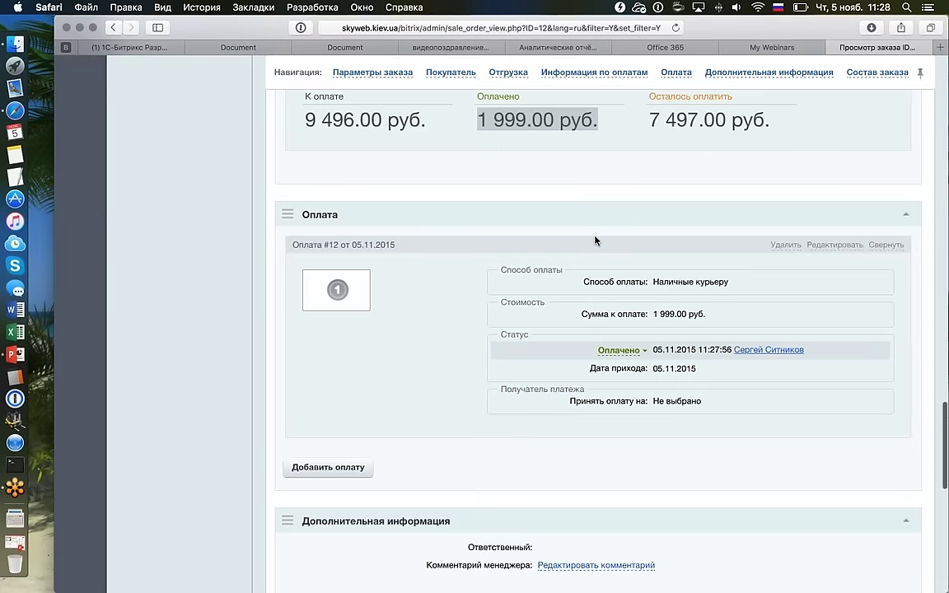
Add a 4000 руб. Наличные курьеру payment, replacing the prefilled 7497, and mark it Оплачено.
click(356, 465)
scroll(462, 376, down, 3)
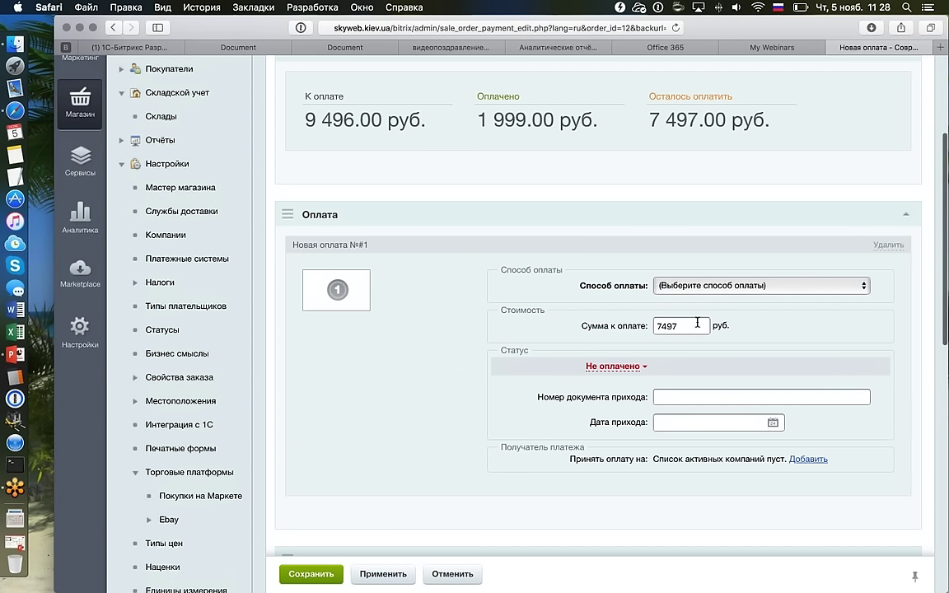
double_click(699, 322)
key(BackSpace)
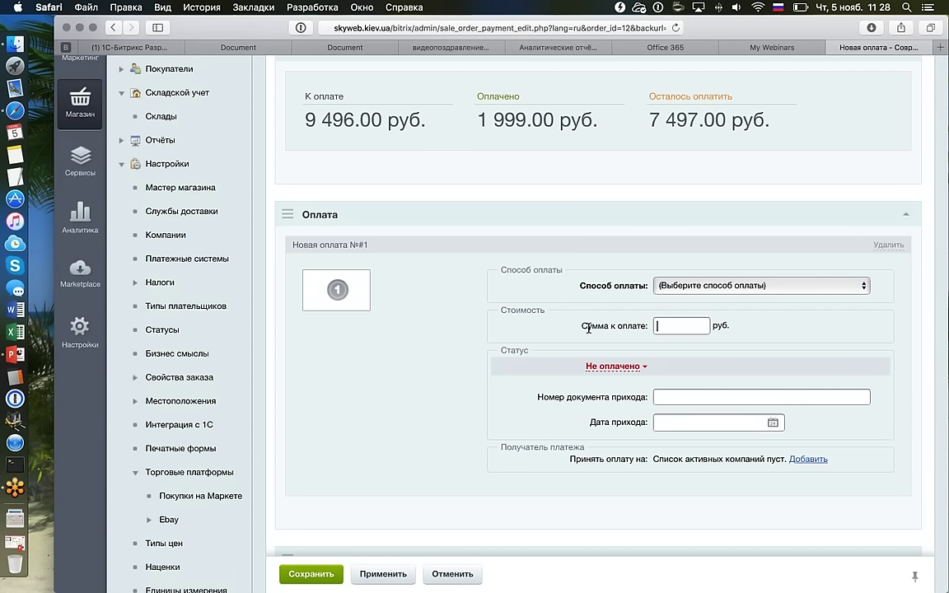
text(4800)
click(672, 286)
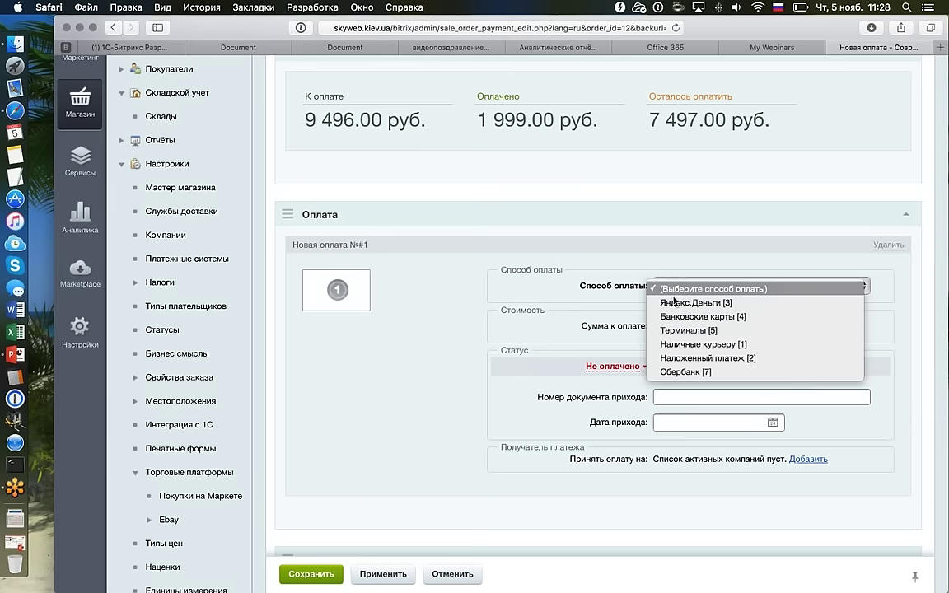
click(704, 345)
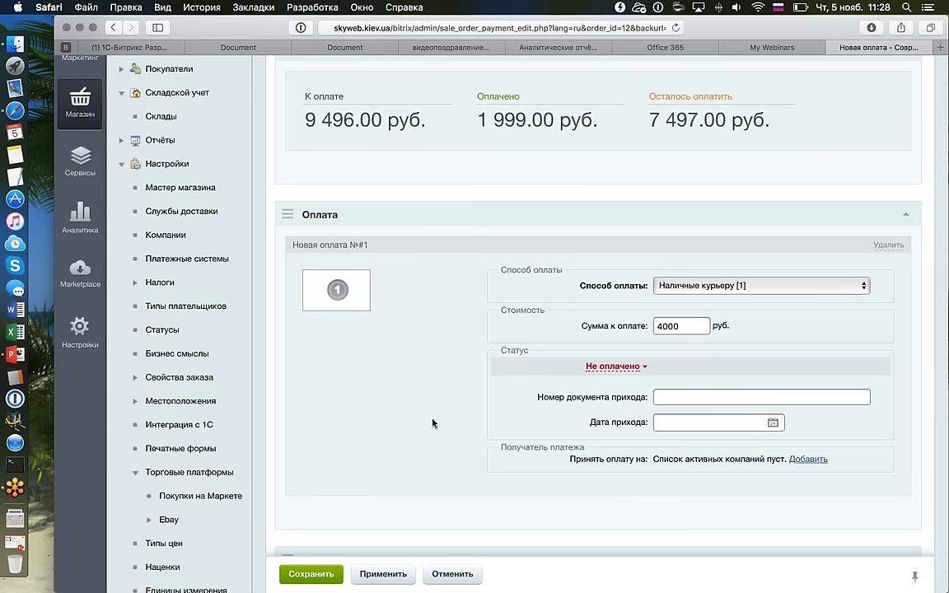
click(310, 573)
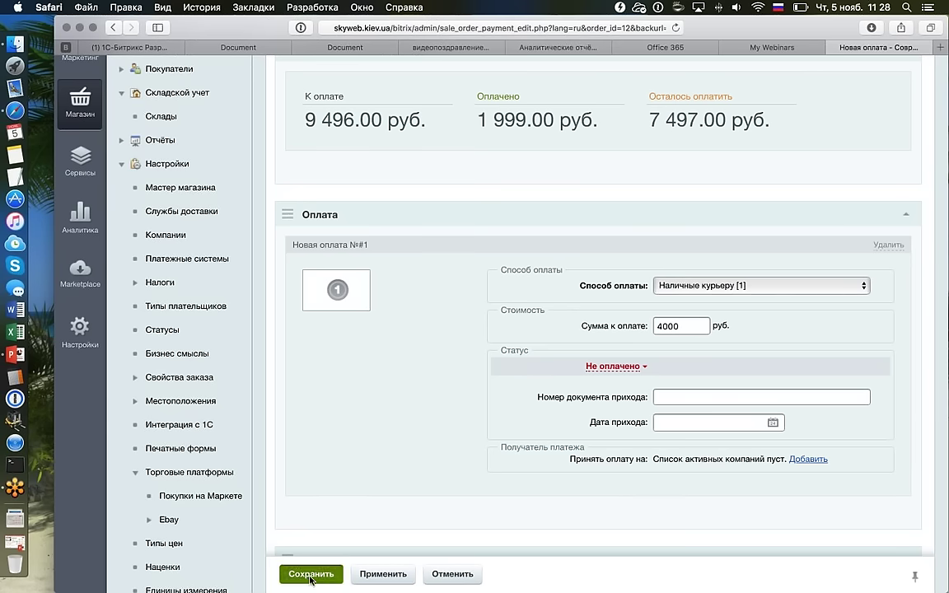
click(614, 366)
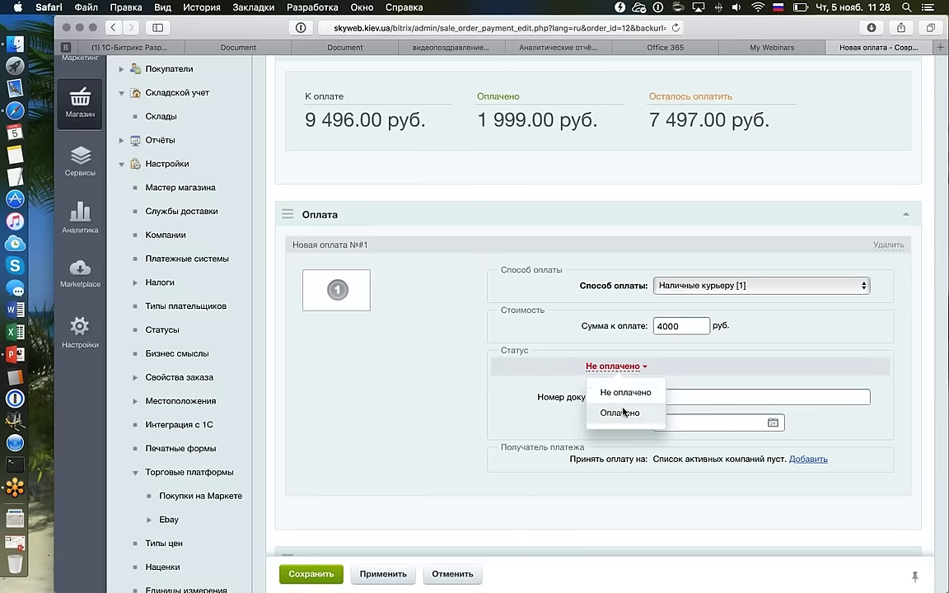
click(619, 412)
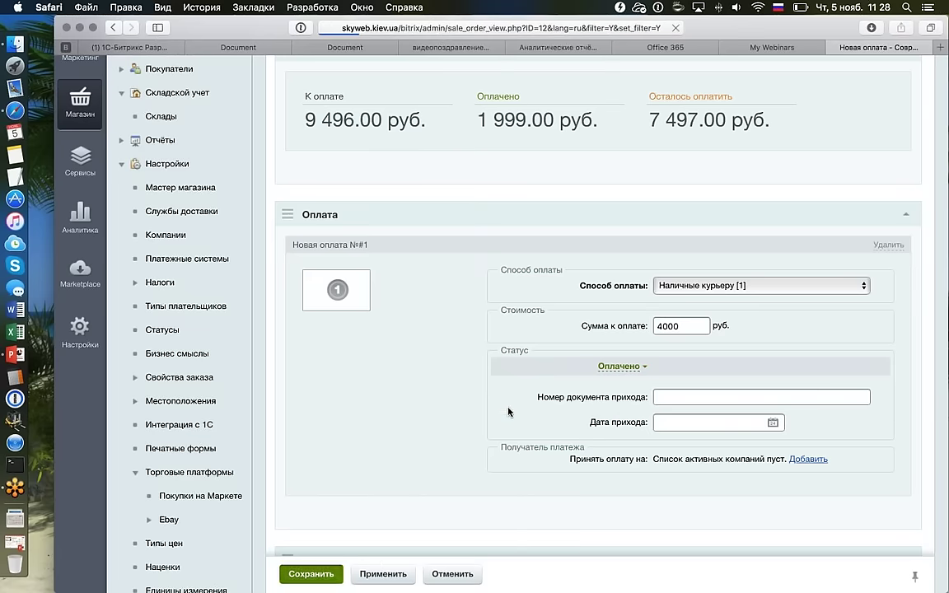
scroll(536, 387, down, 15)
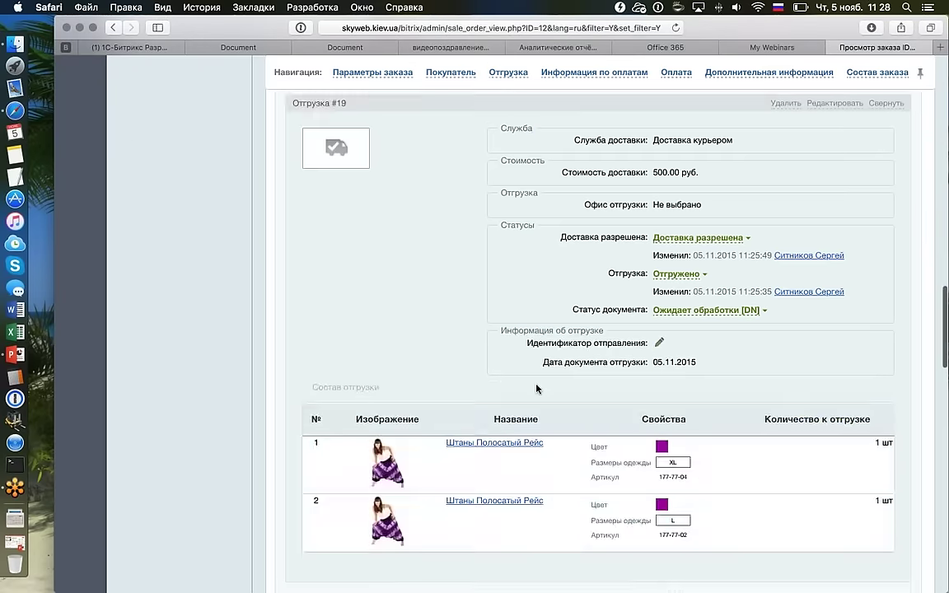
scroll(536, 389, down, 10)
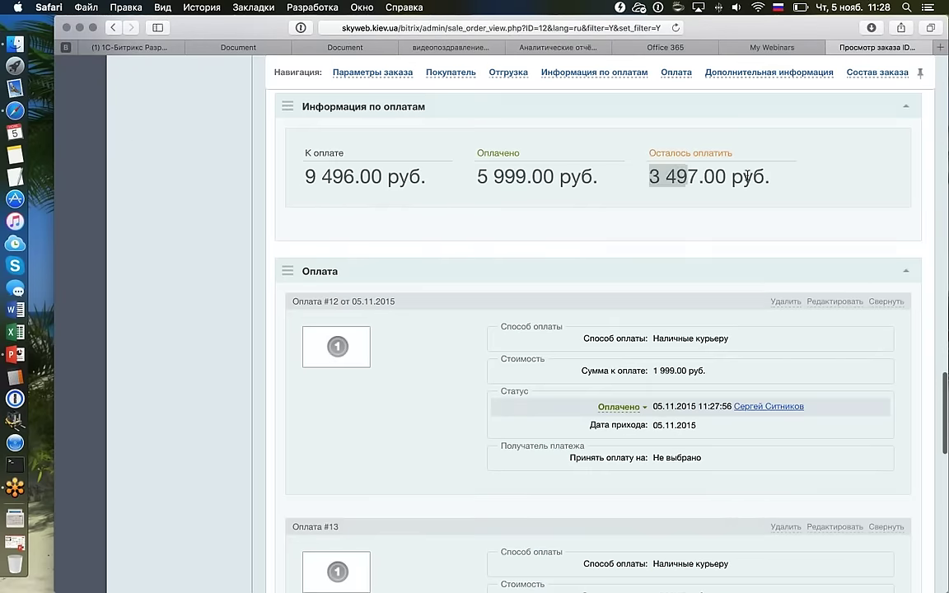
drag(746, 177, 794, 177)
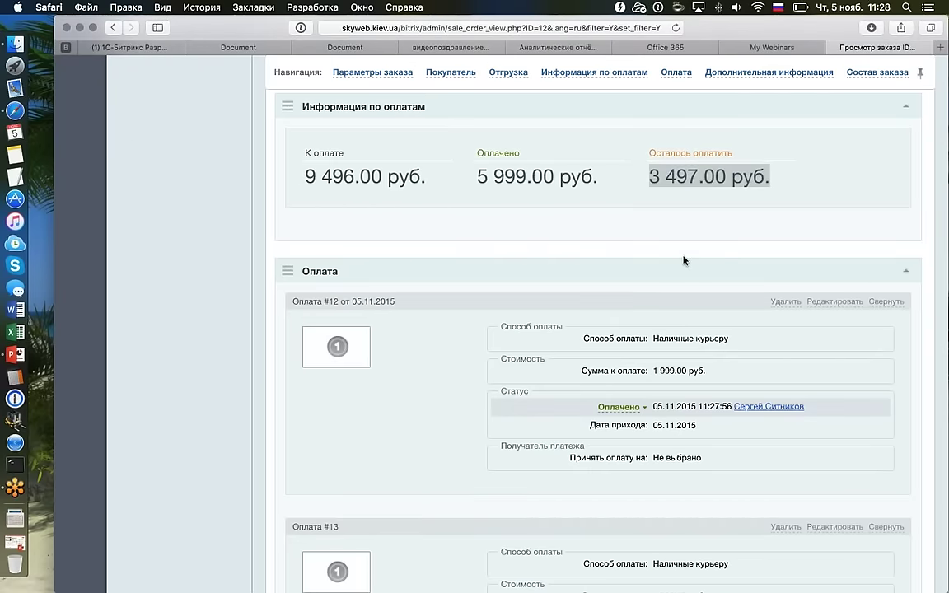
scroll(682, 260, down, 5)
scroll(682, 260, down, 4)
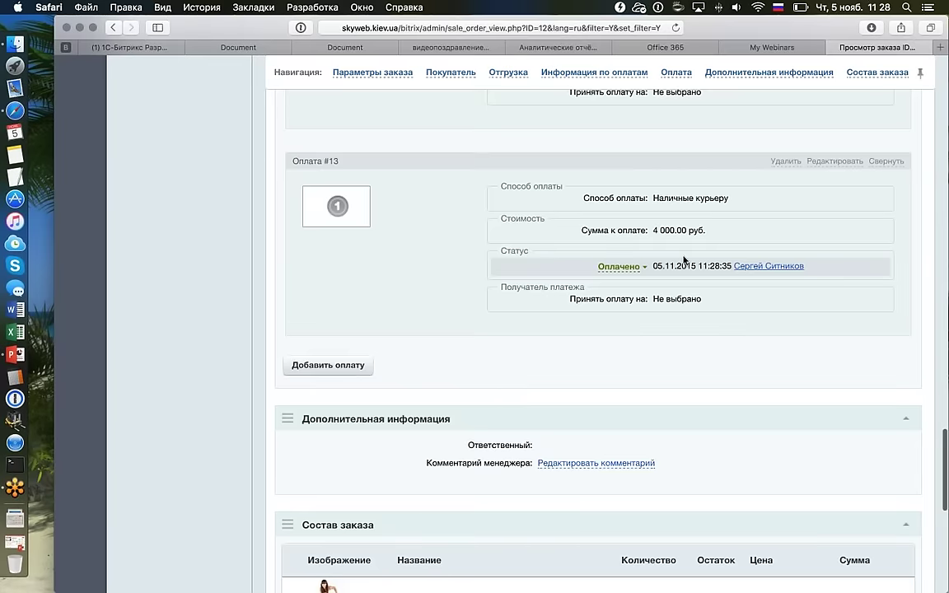
Add a third 3497 руб. payment via Наличные курьеру [1], set to Оплачено, and save.
click(350, 316)
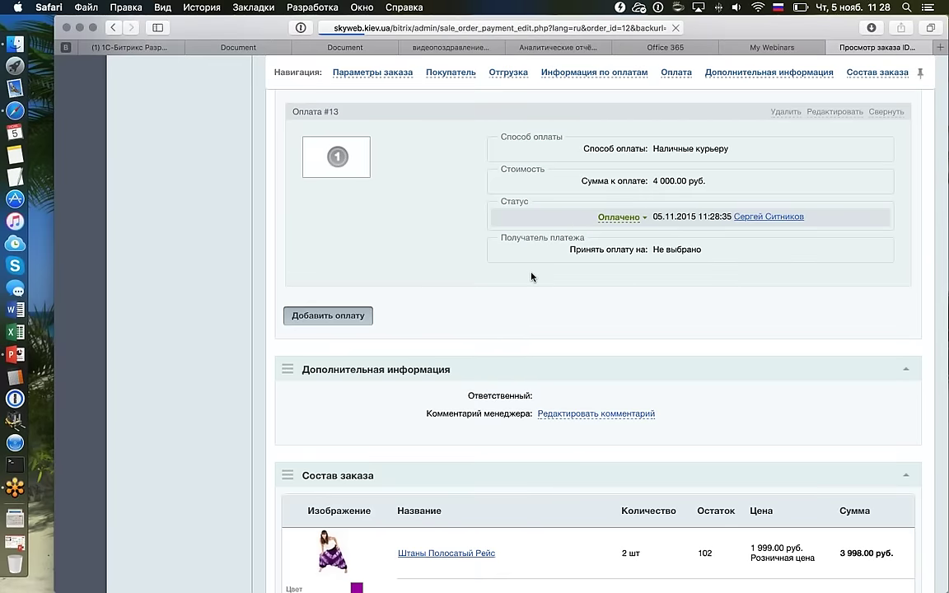
scroll(531, 278, down, 4)
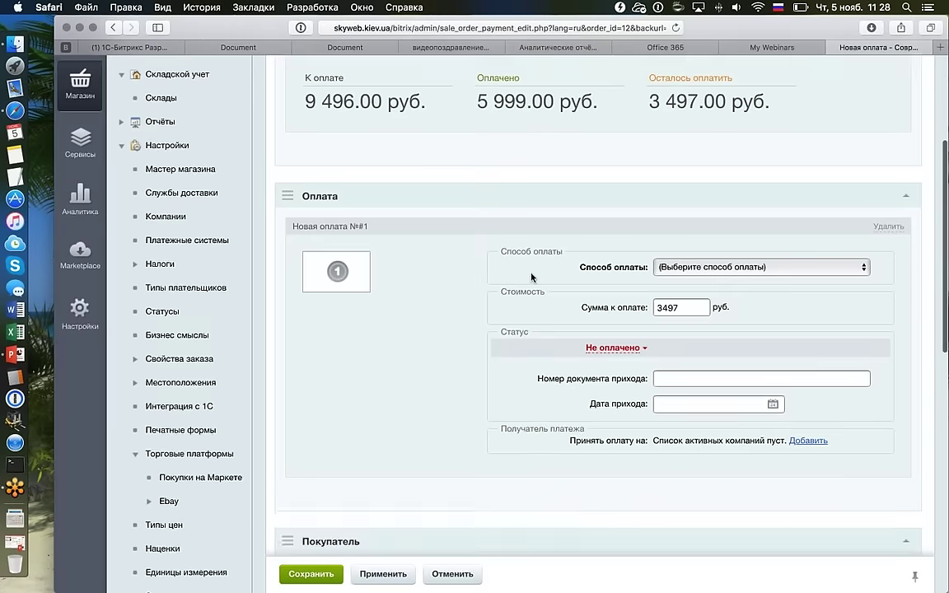
scroll(531, 277, up, 1)
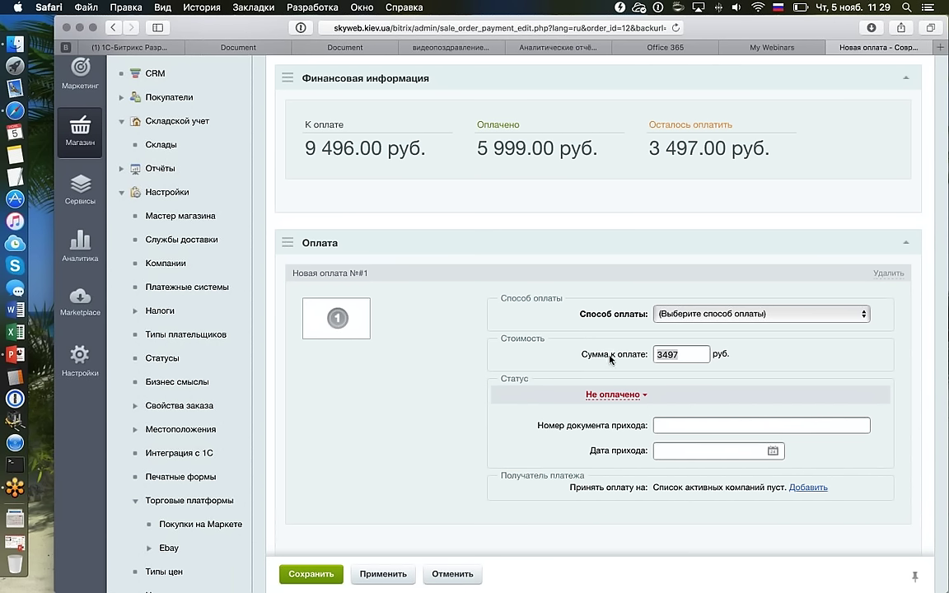
click(696, 314)
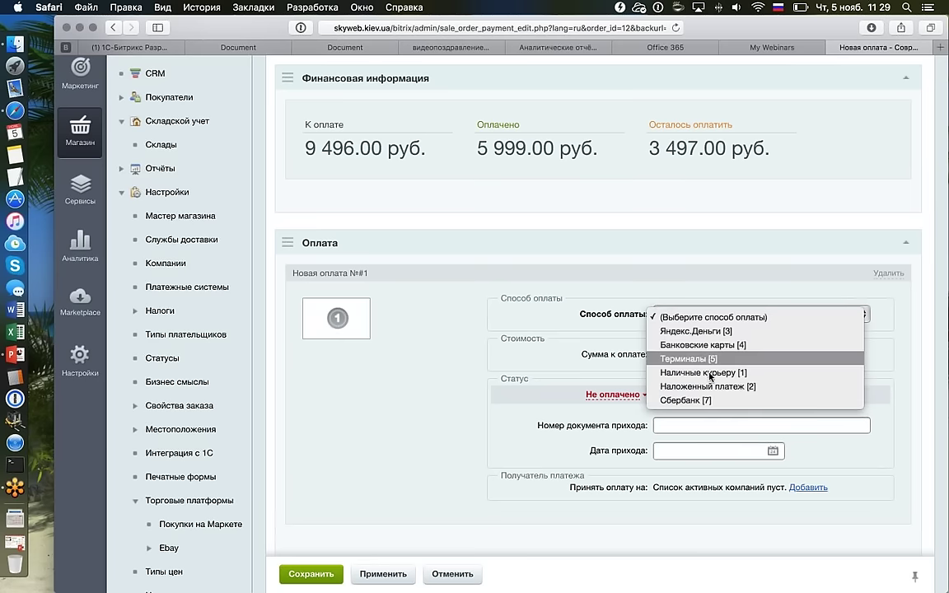
click(700, 372)
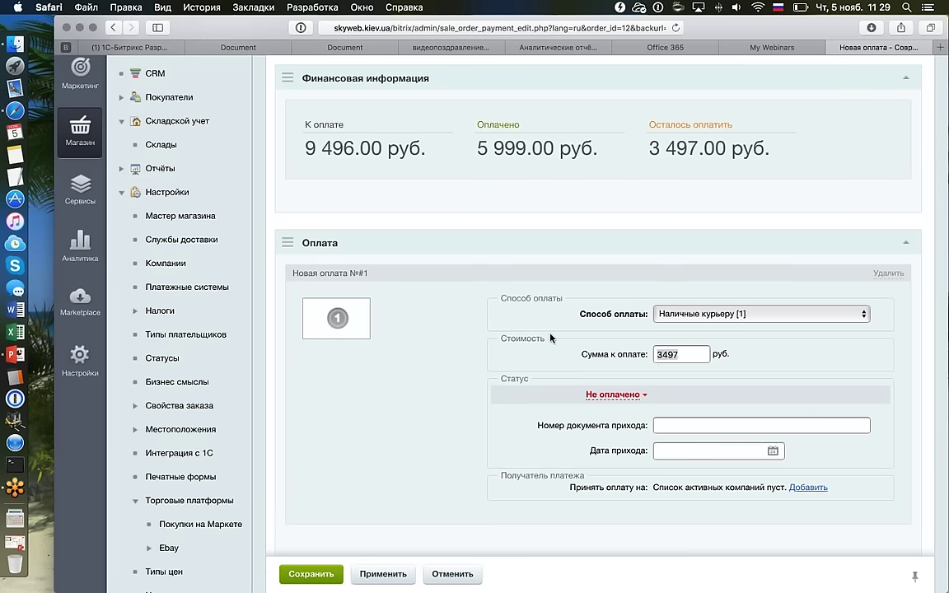
click(605, 395)
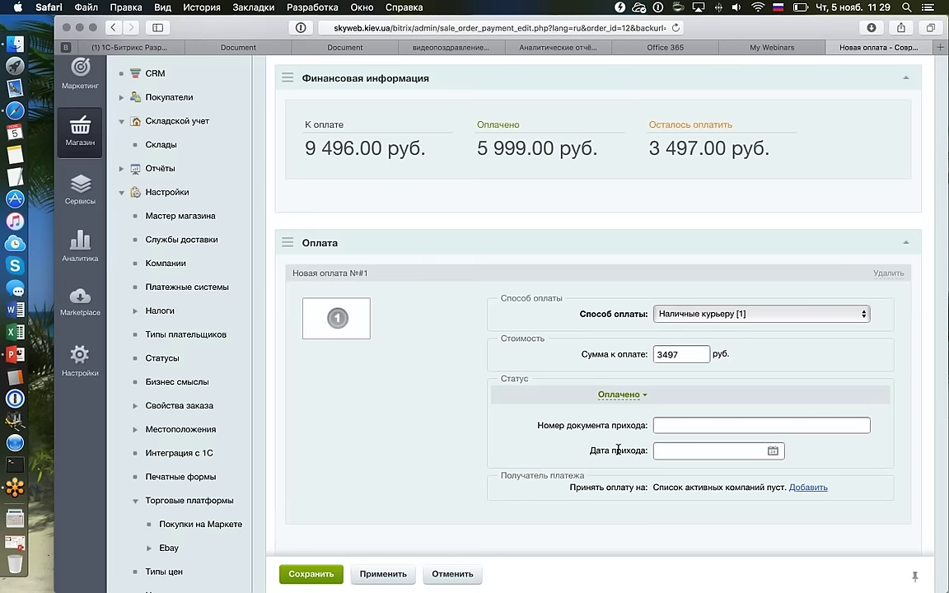
click(311, 573)
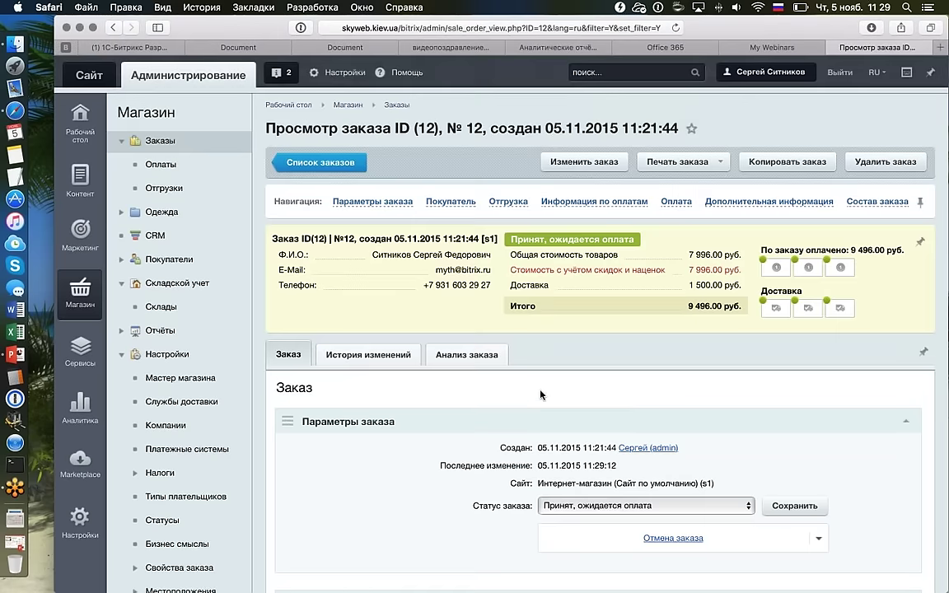
Collapse the detail blocks of shipments #17, #18 and #19.
scroll(540, 395, down, 15)
scroll(540, 394, up, 3)
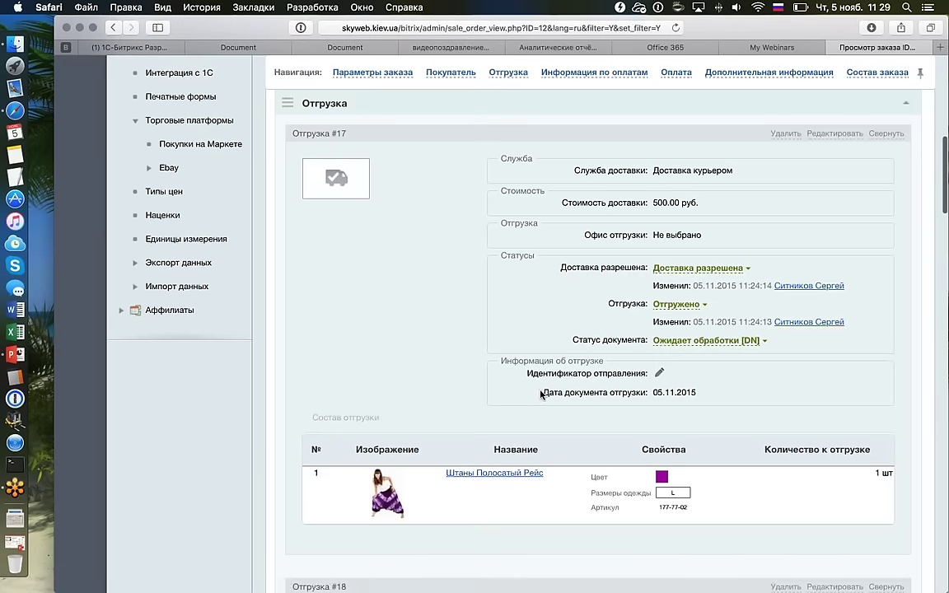
click(884, 135)
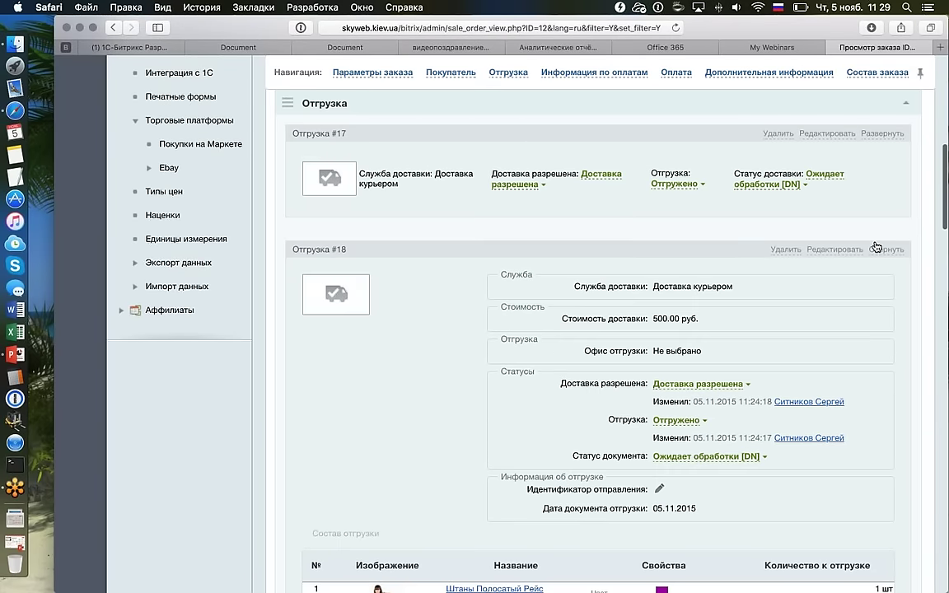
click(879, 249)
click(887, 364)
Verify 0.00 руб. remains due and 9 496.00 руб. is paid in full.
scroll(720, 363, down, 7)
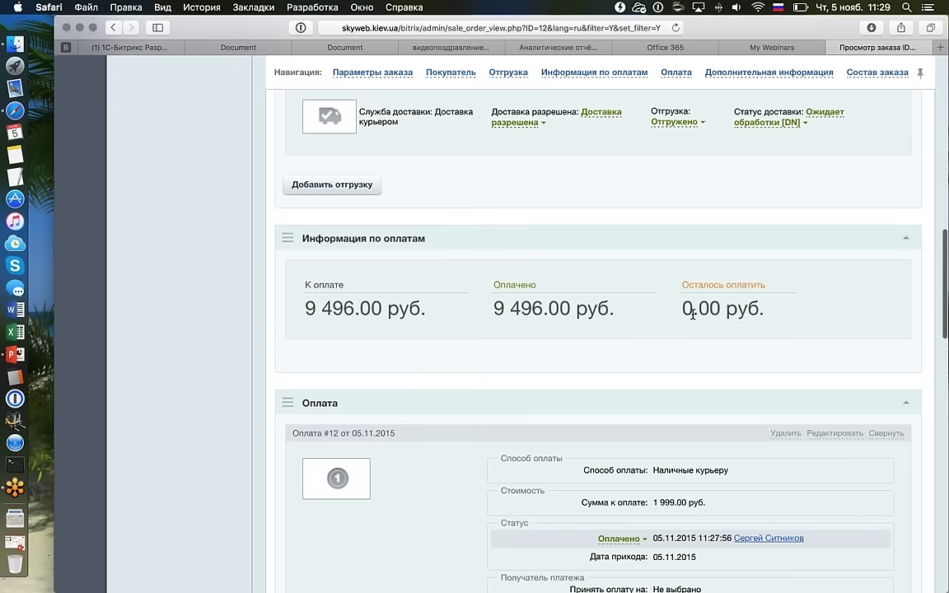
drag(693, 318, 811, 270)
click(812, 268)
scroll(812, 269, up, 10)
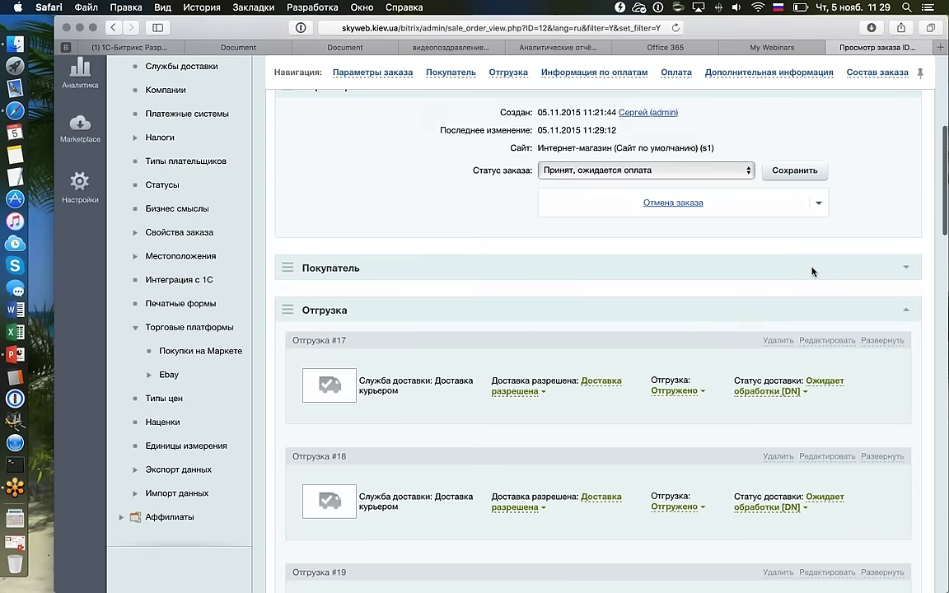
scroll(811, 271, up, 5)
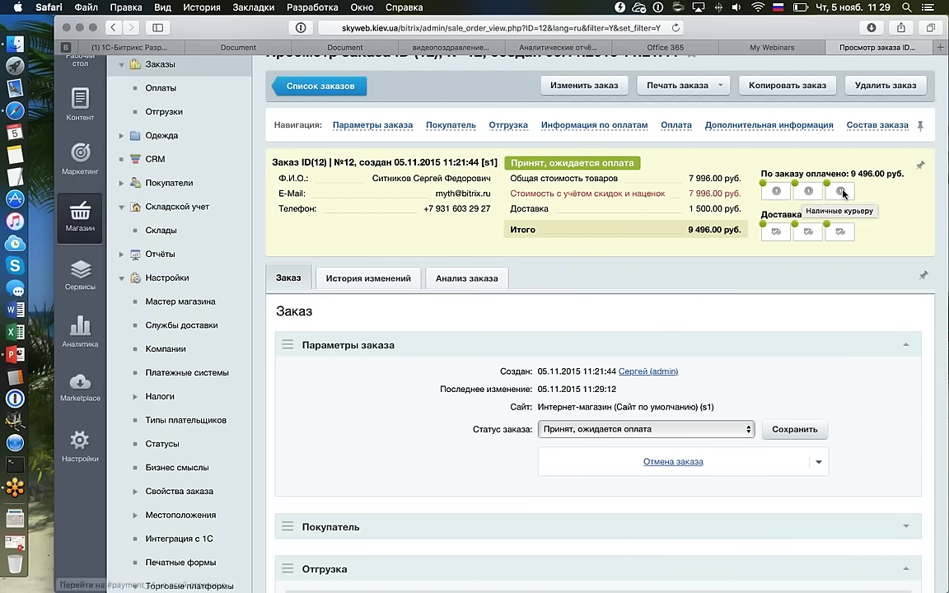
drag(850, 174, 903, 173)
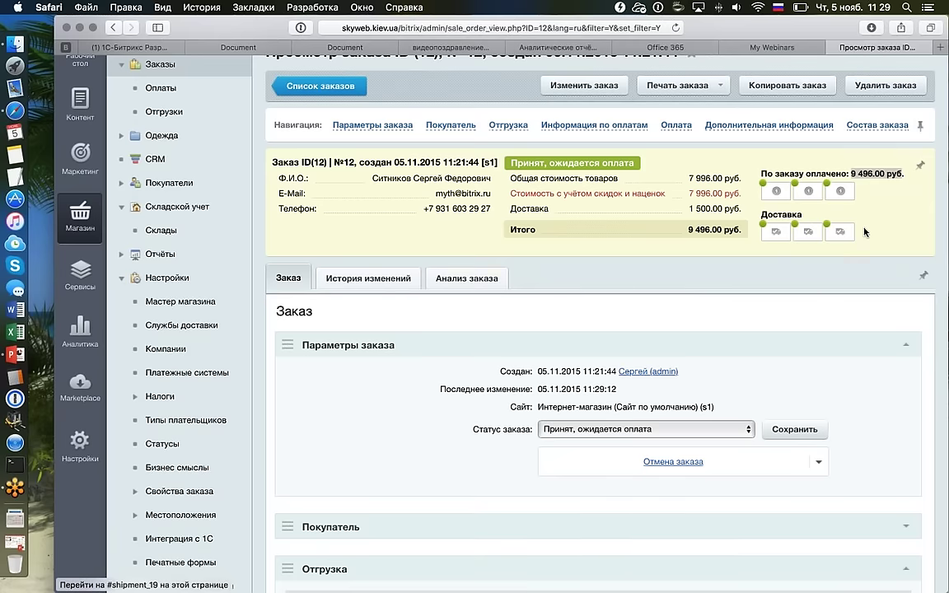
scroll(864, 231, up, 2)
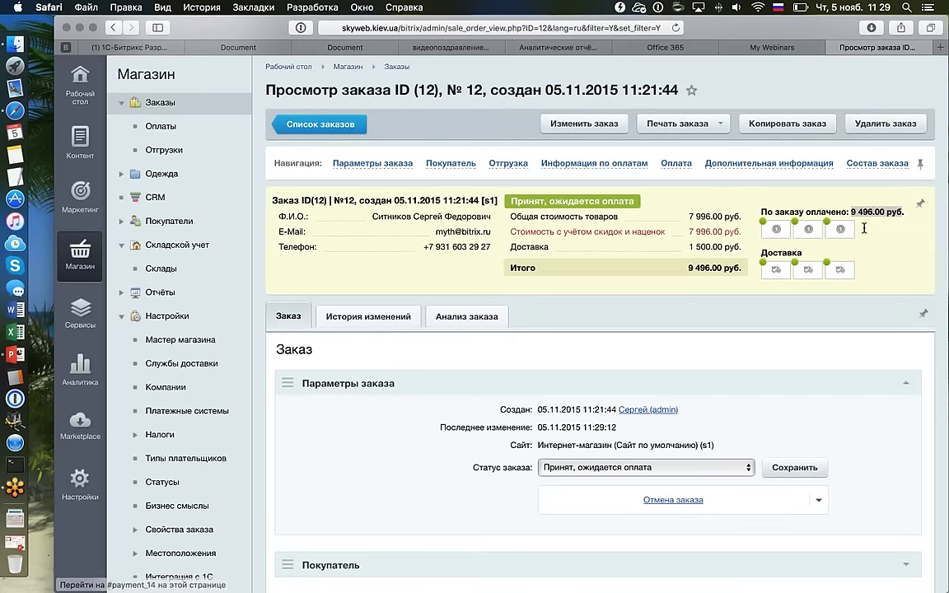
Review the Анализ заказа documents: shipments №17–19 shipped, payments №12–14 paid.
click(466, 316)
scroll(552, 270, down, 3)
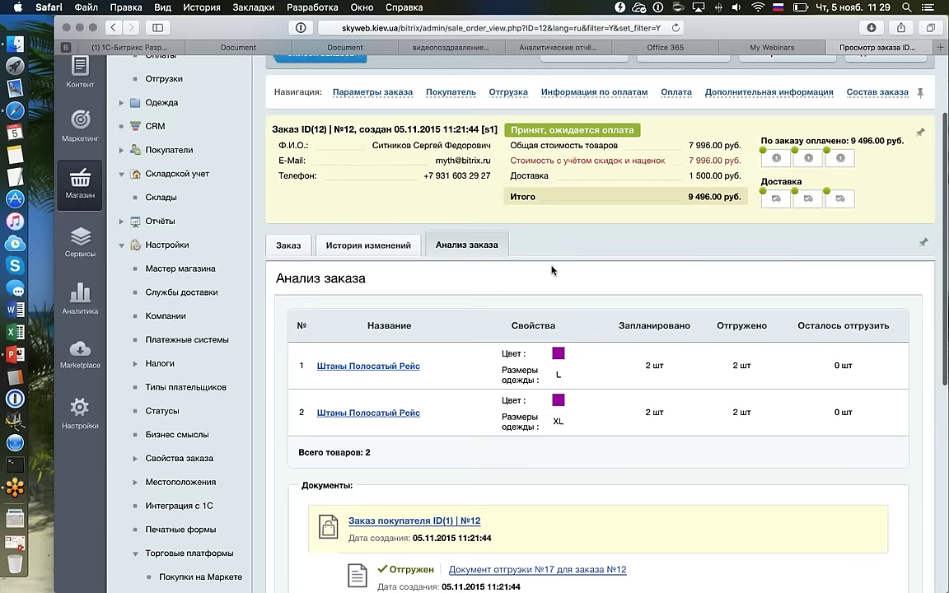
scroll(552, 270, down, 10)
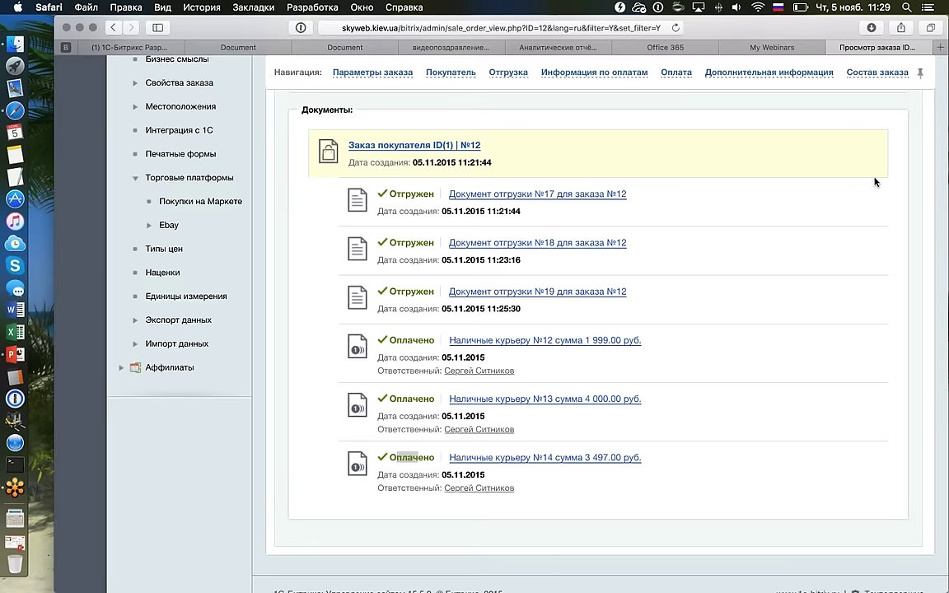
scroll(741, 194, up, 1)
scroll(889, 187, up, 3)
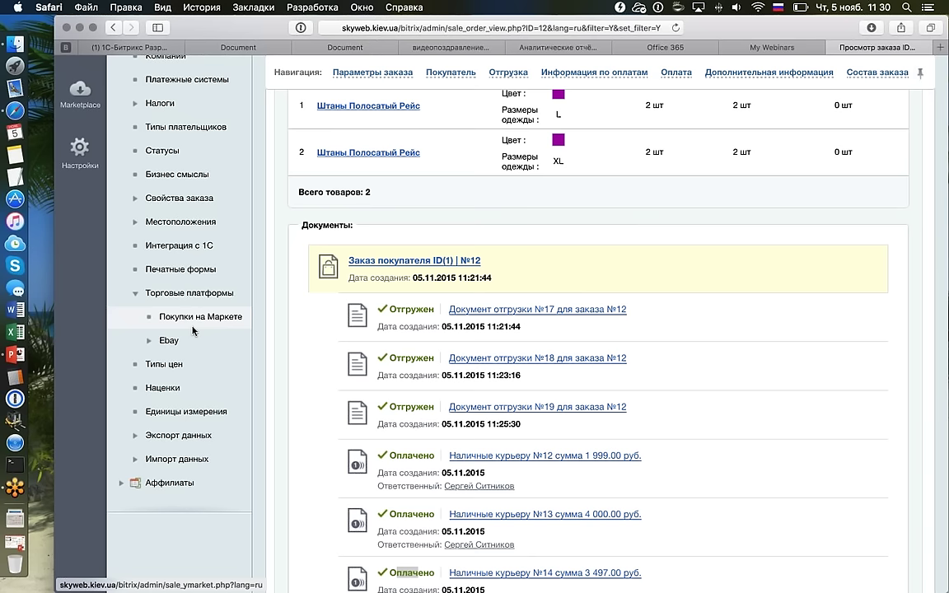
Expand the Местоположения settings group in the admin sidebar.
click(134, 223)
scroll(135, 228, down, 3)
scroll(135, 228, down, 3)
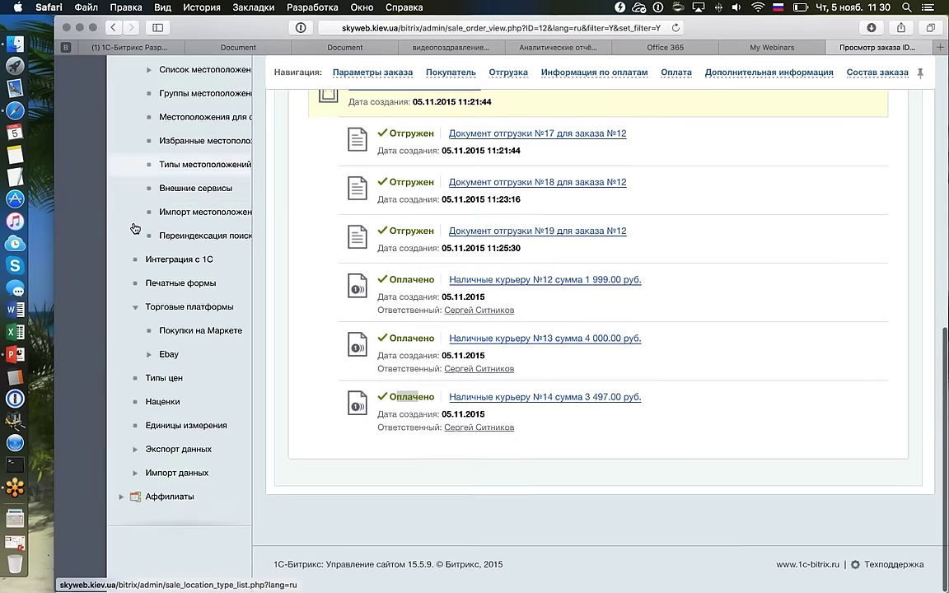
Open Импорт местоположений and look over its form, set to load down to Город with ZIP and Yandex.Market codes.
right_click(198, 213)
click(198, 216)
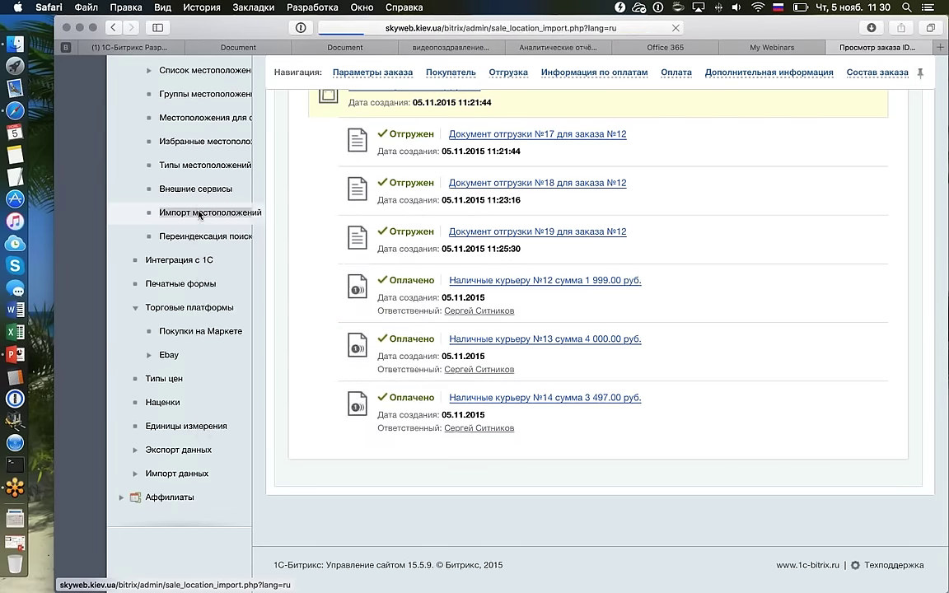
scroll(199, 215, down, 5)
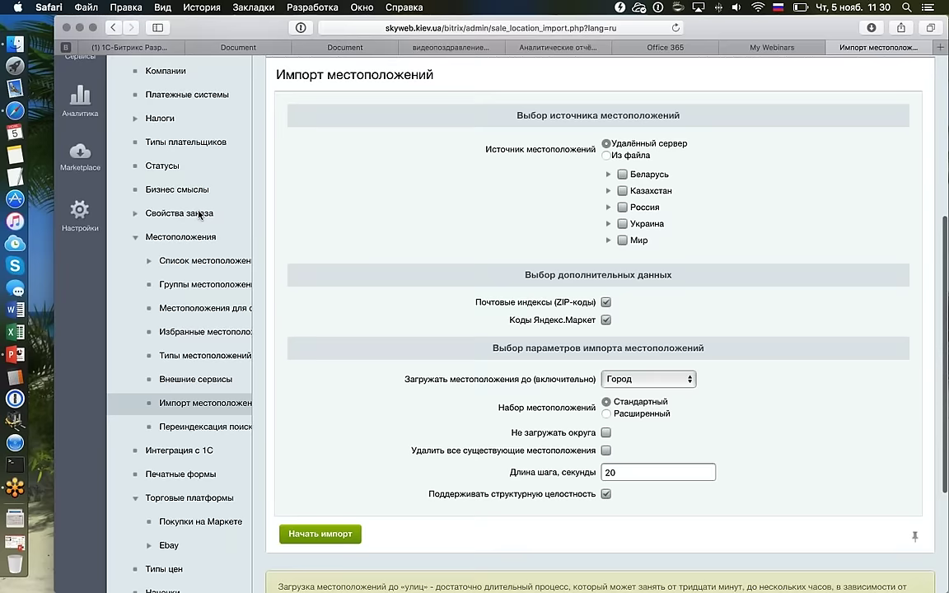
scroll(199, 216, down, 3)
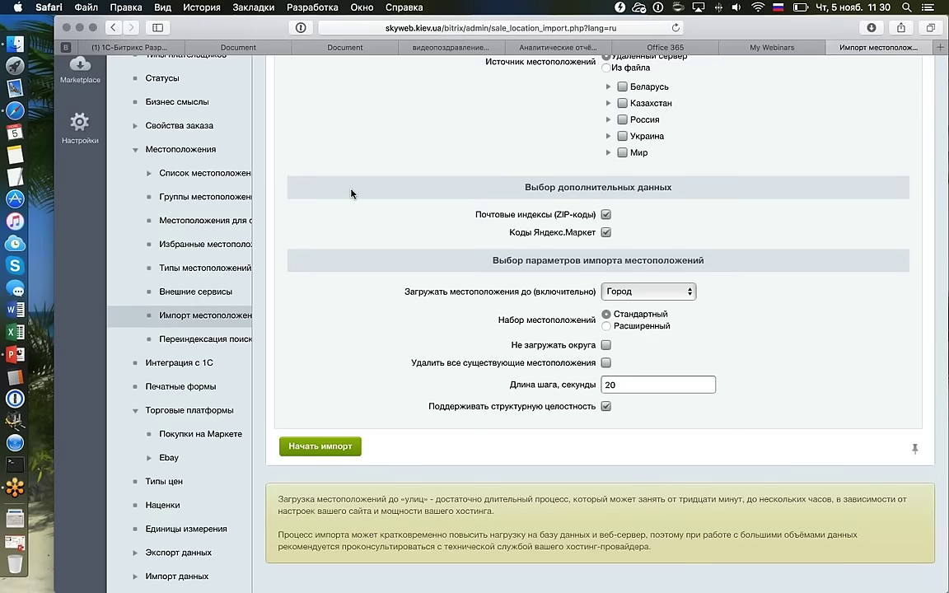
scroll(352, 192, down, 2)
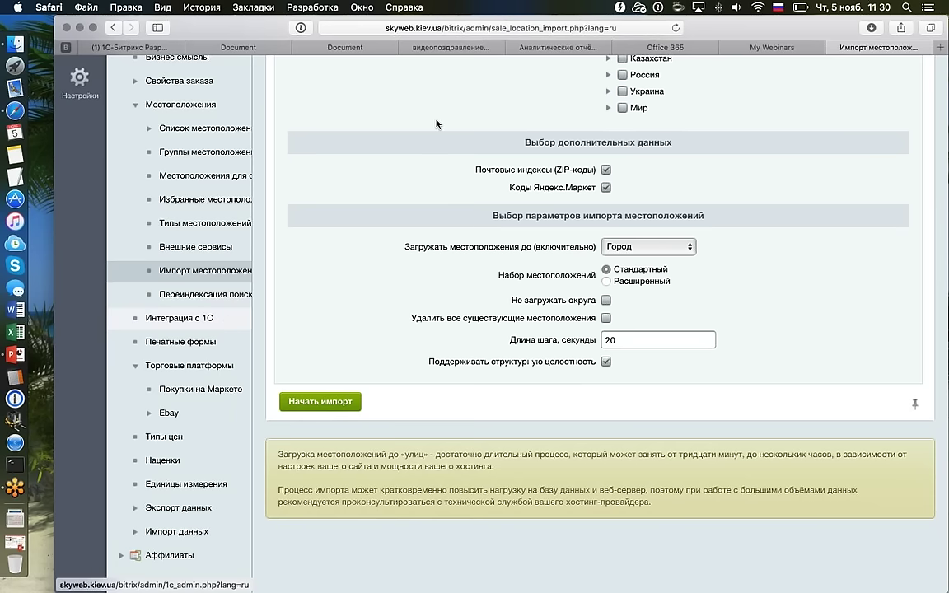
scroll(438, 136, up, 3)
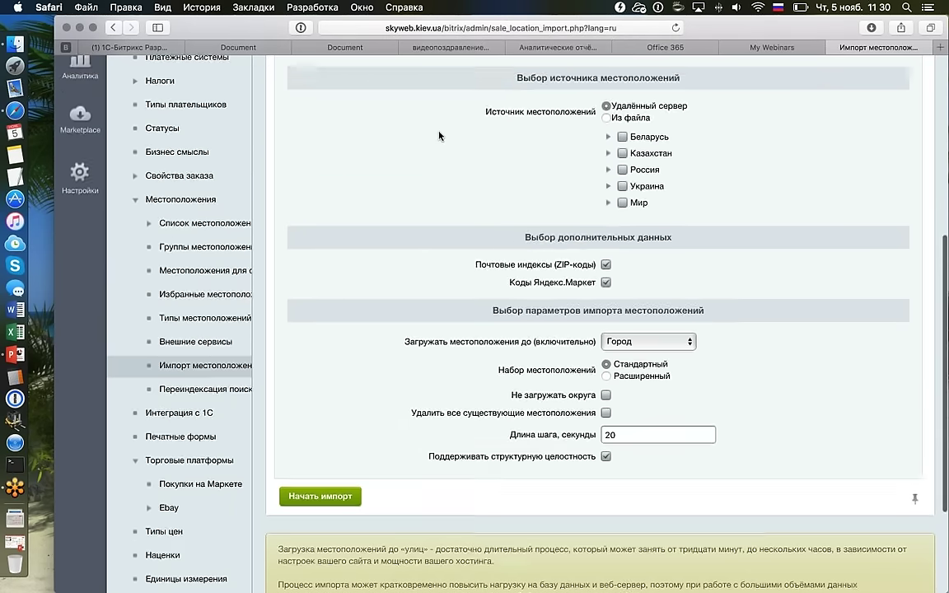
scroll(438, 136, down, 4)
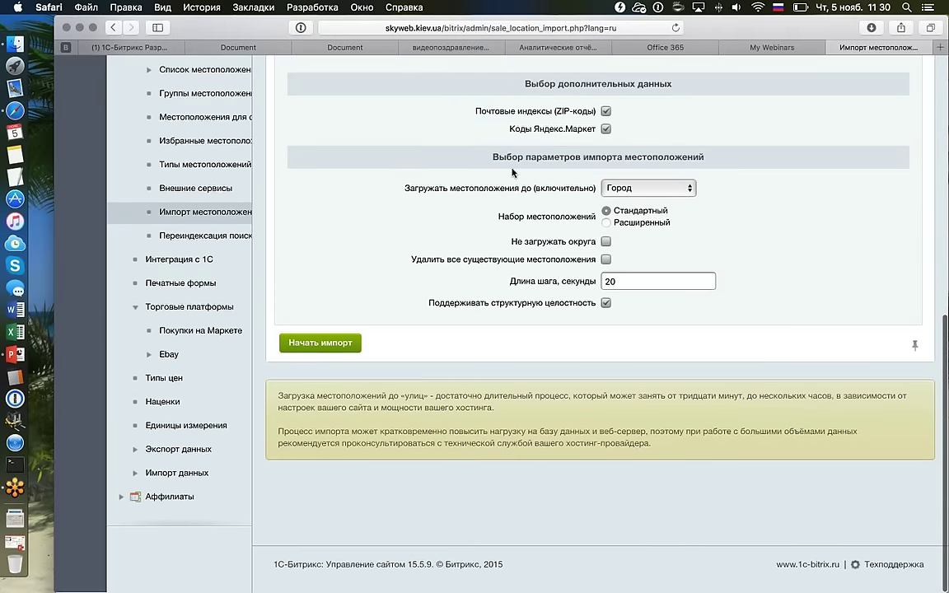
Choose the Расширенный location set and set the import depth to Улица.
click(606, 222)
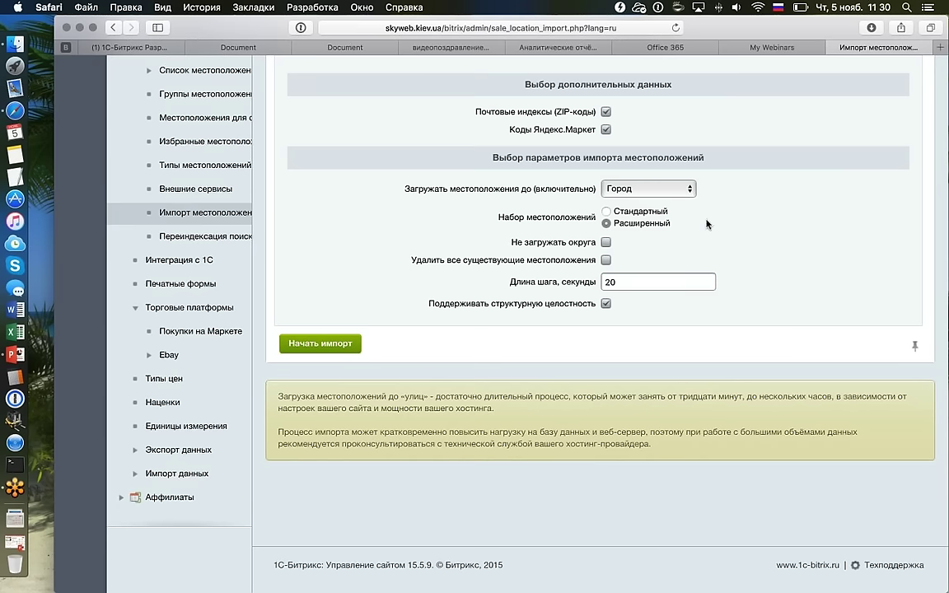
click(688, 189)
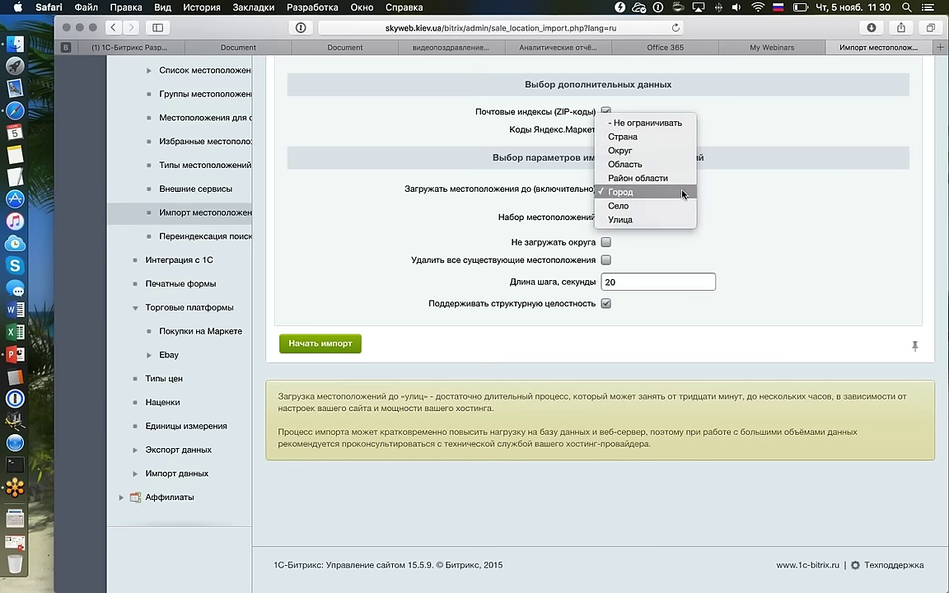
key(Return)
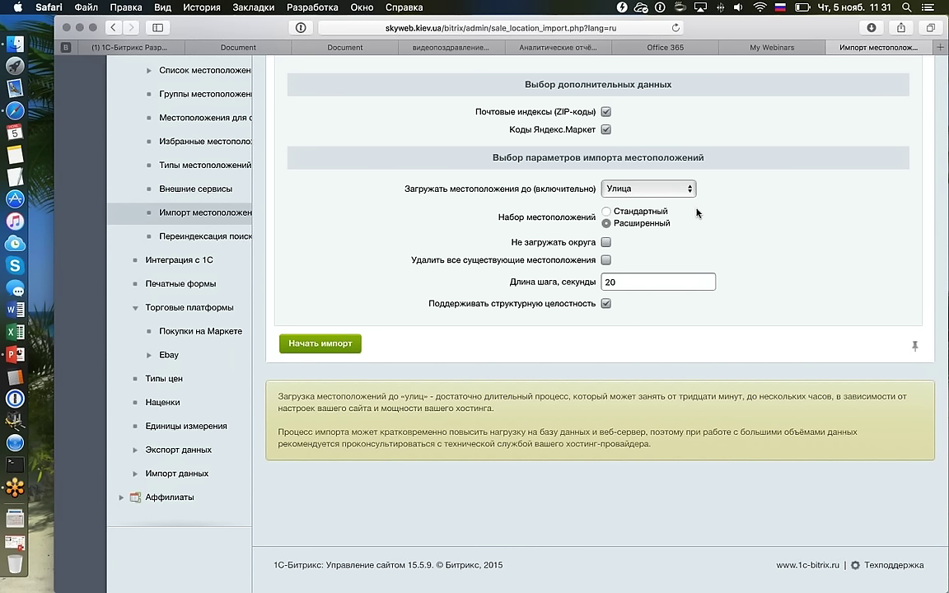
scroll(643, 343, up, 3)
scroll(643, 343, up, 1)
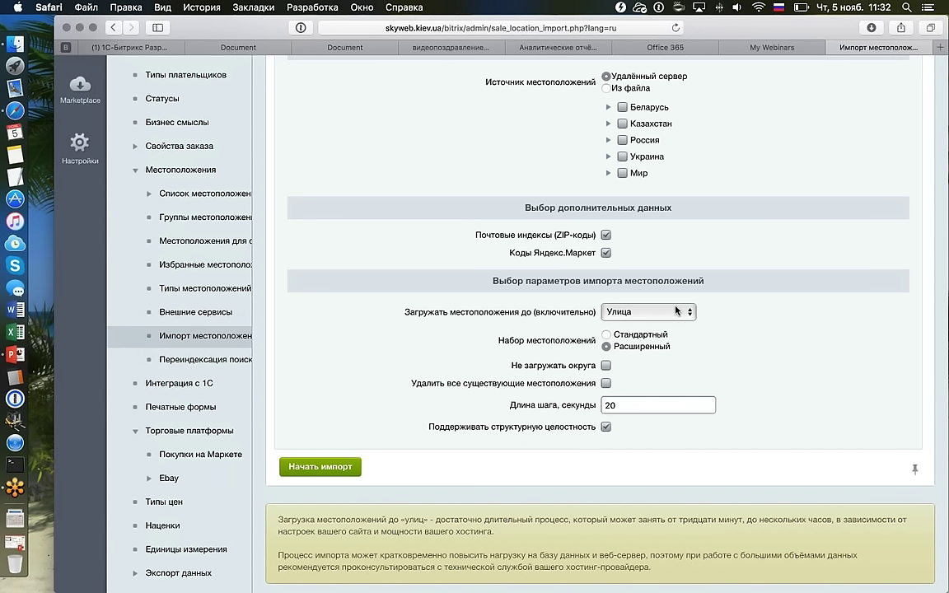
Switch the location import form back to the Стандартный location set and review it.
click(613, 334)
mouse_move(254, 188)
scroll(880, 173, up, 1)
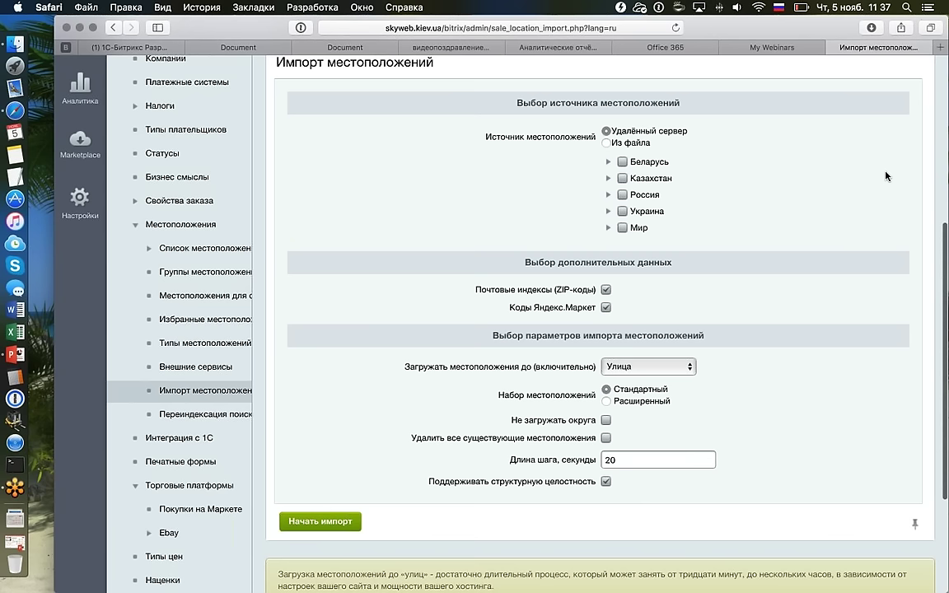
scroll(400, 195, up, 5)
scroll(400, 195, down, 3)
scroll(399, 195, up, 5)
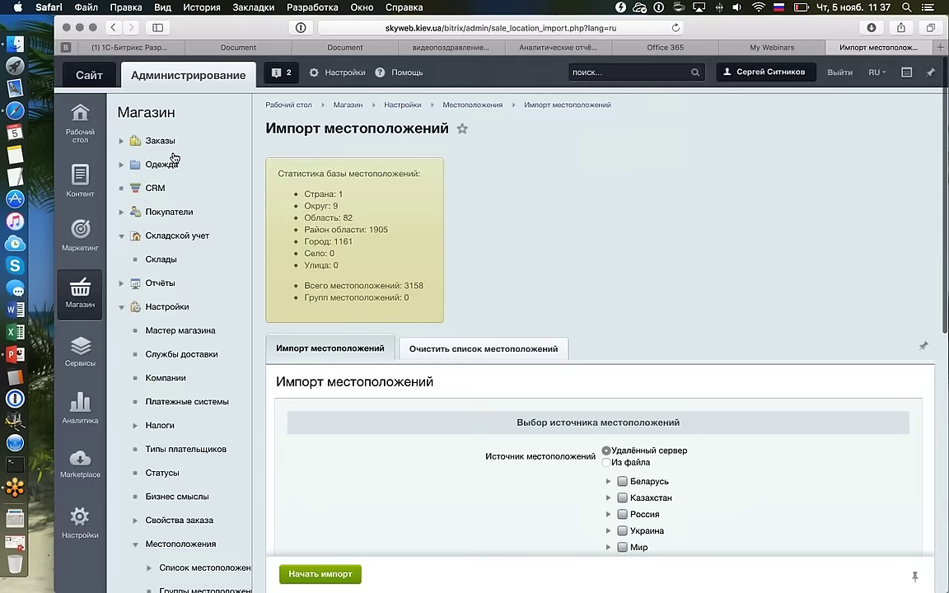
Open order №12 from the Заказы list and scroll through its details.
click(169, 143)
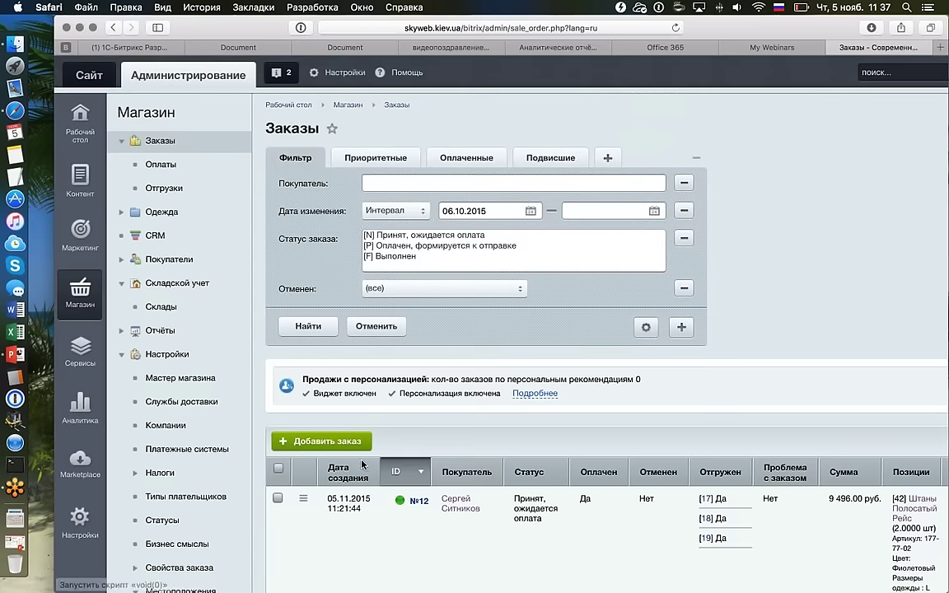
double_click(478, 515)
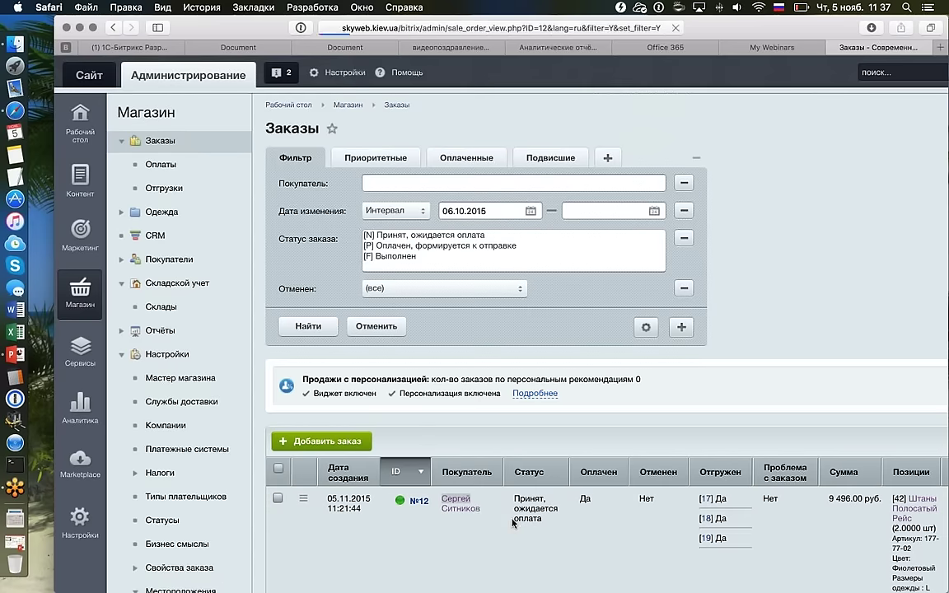
scroll(513, 525, down, 1)
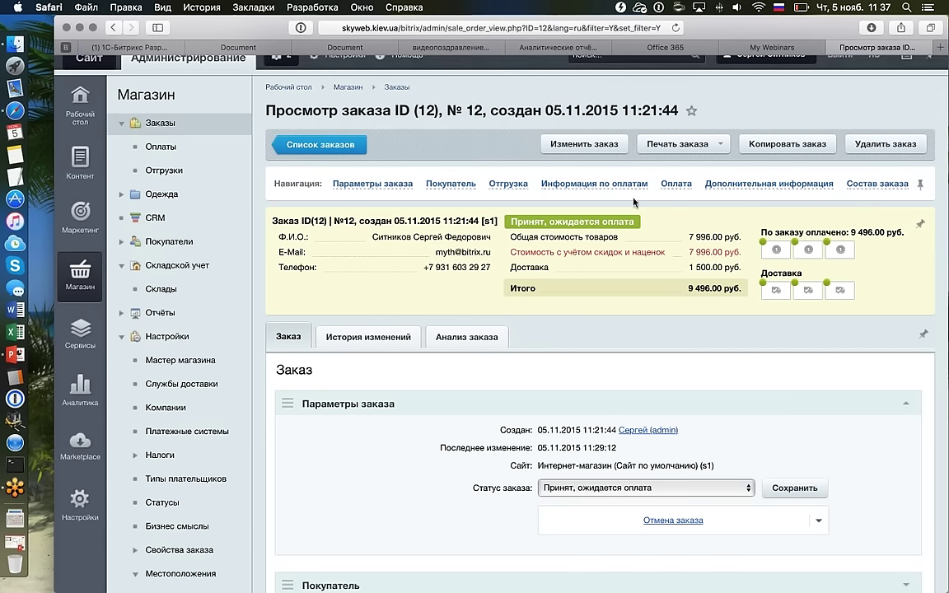
scroll(635, 201, down, 3)
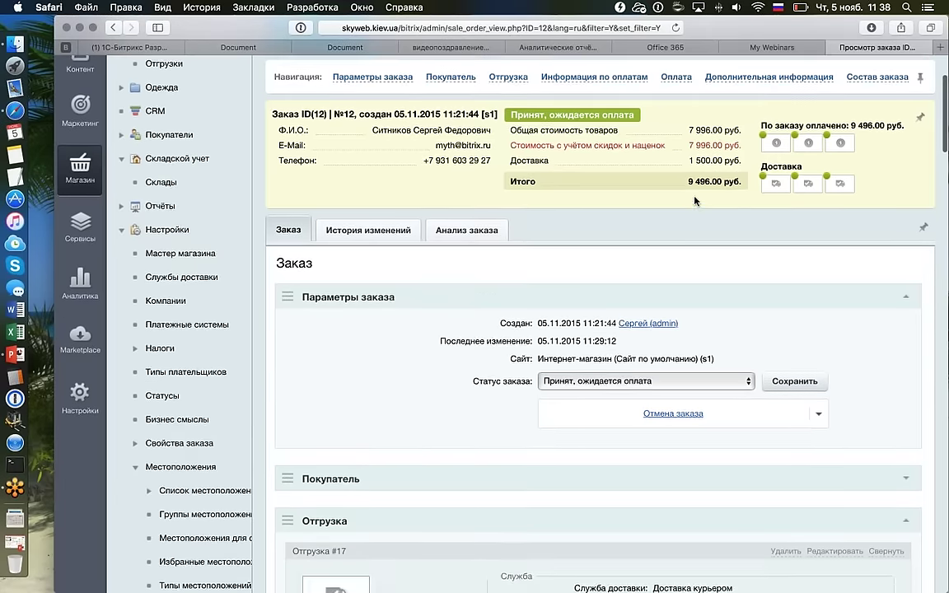
scroll(695, 201, up, 1)
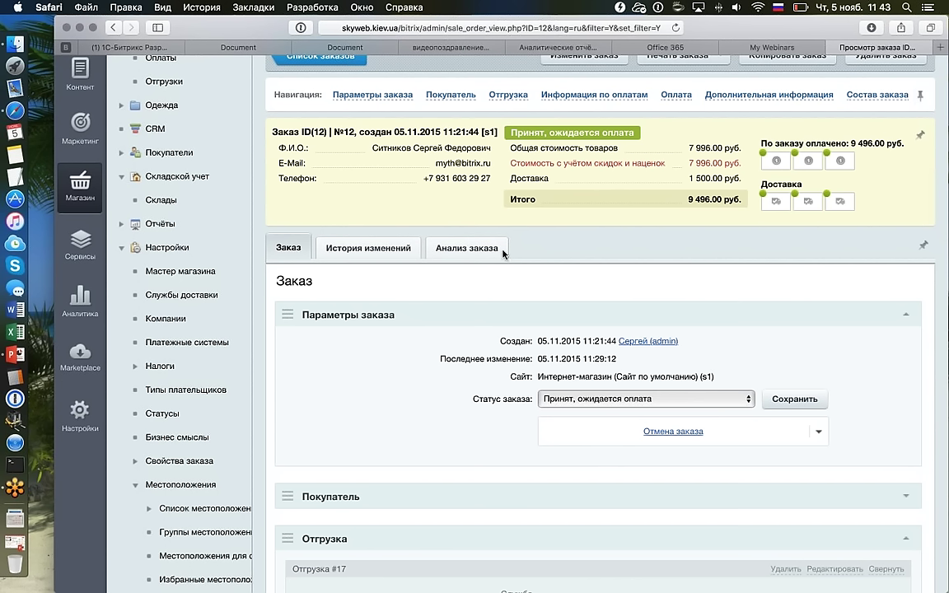
Run the 'вебинар 04 ноября' slide show from the 'План вебинара – часть 2 хардкорная' slide.
key(ctrl+Right)
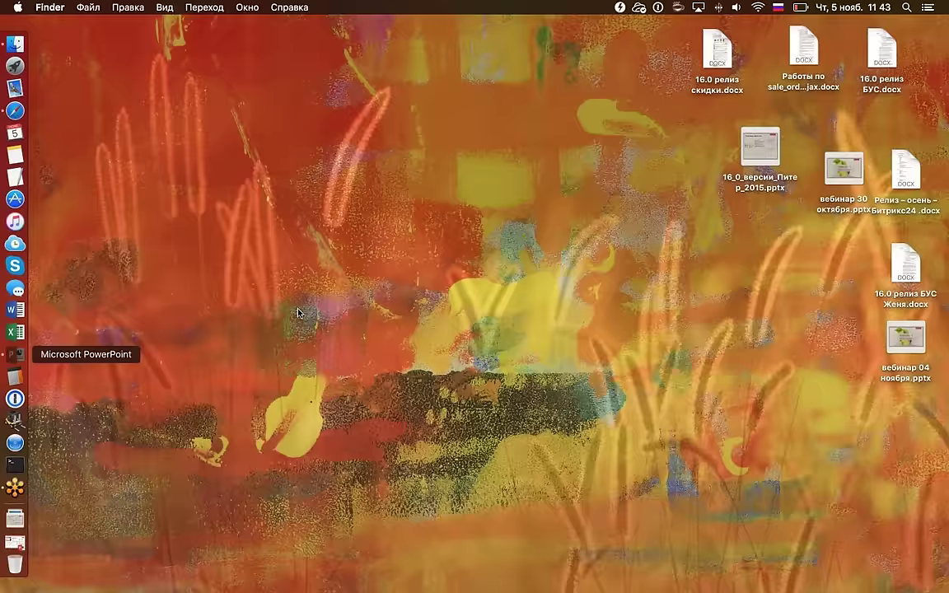
key(super+Tab)
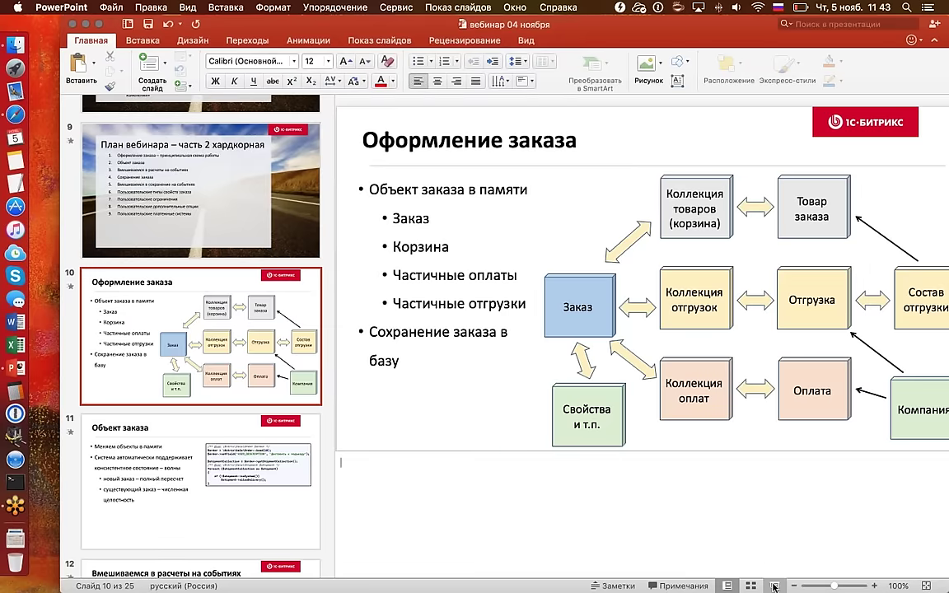
click(774, 586)
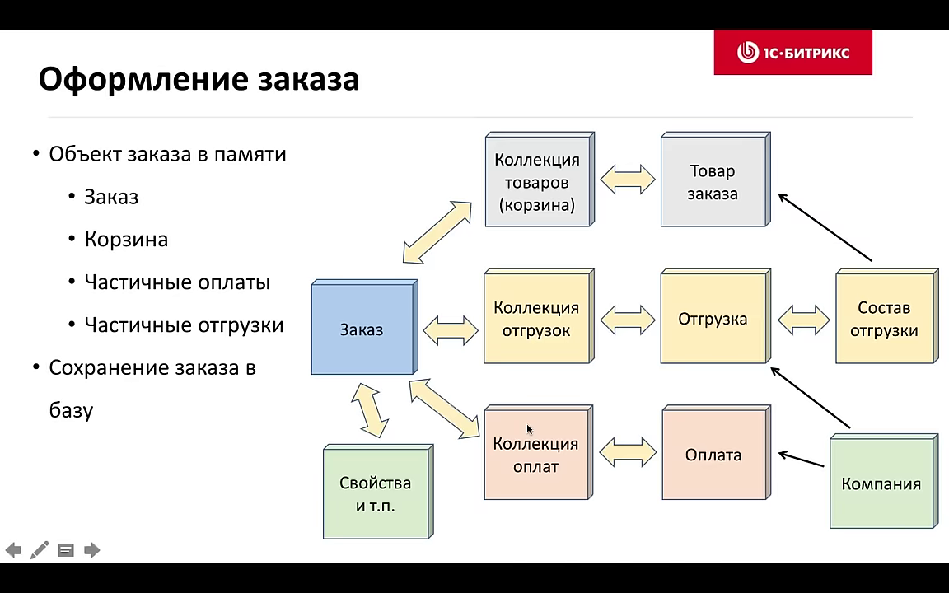
key(Left)
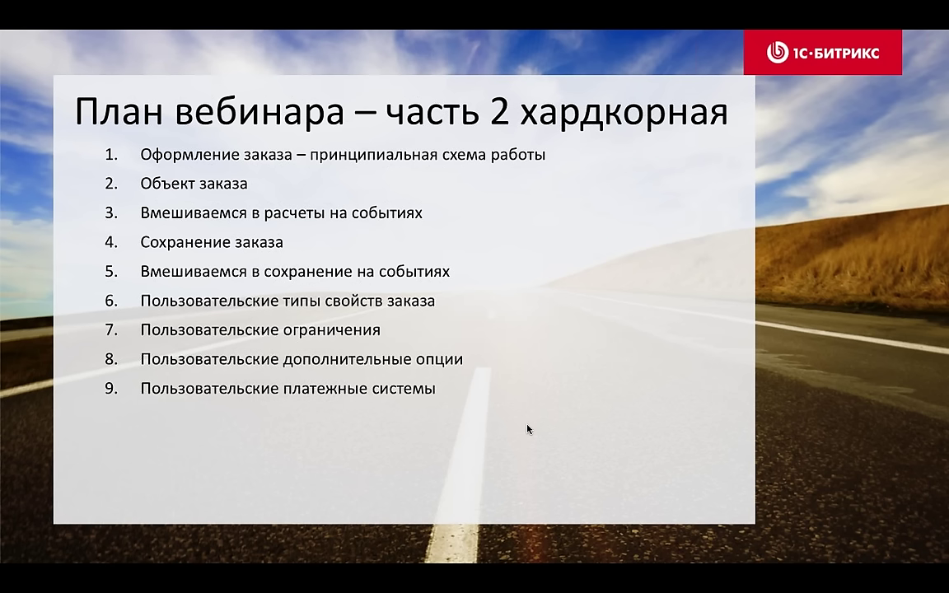
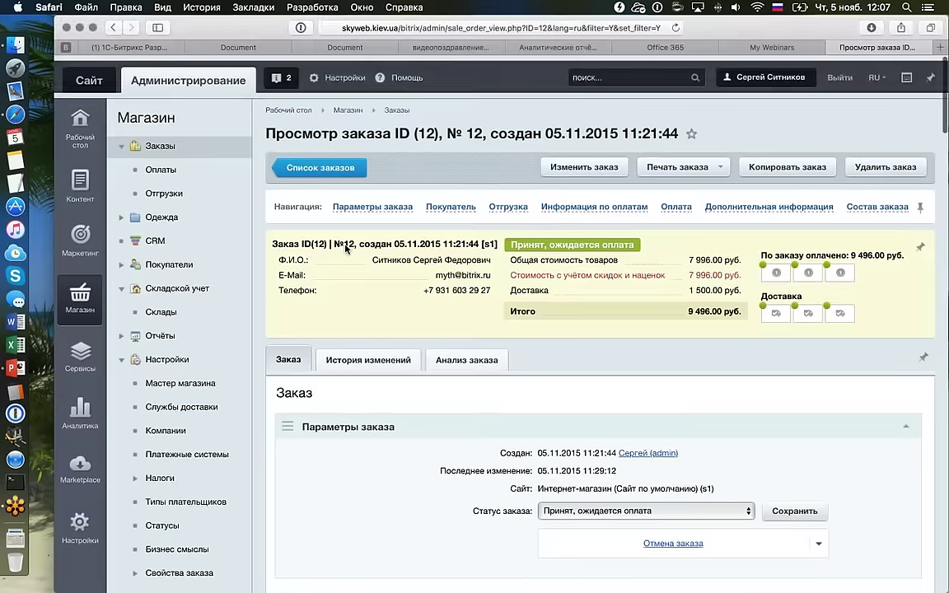
From Настройки модуля, pick Торговый каталог in the module dropdown to show its settings.
click(310, 219)
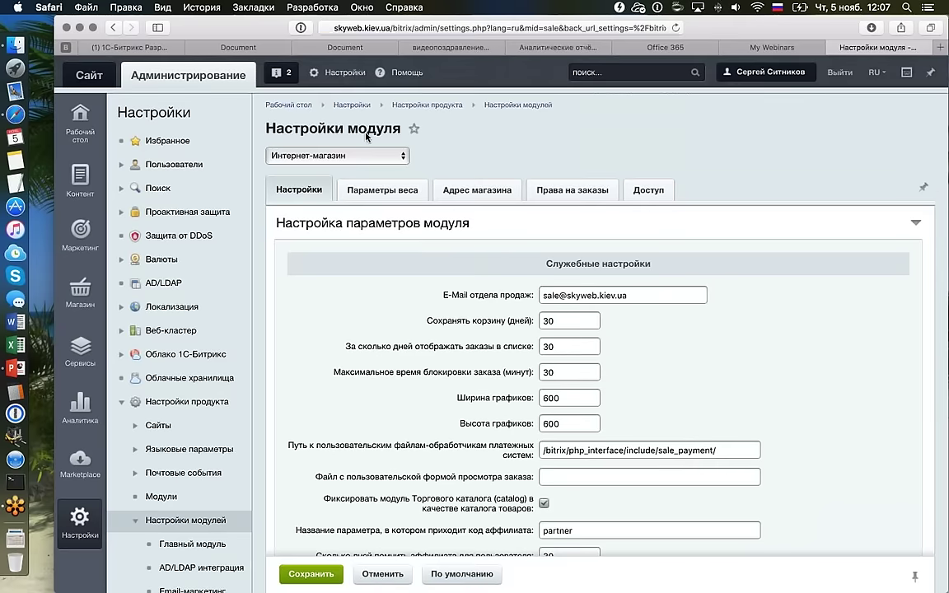
click(344, 155)
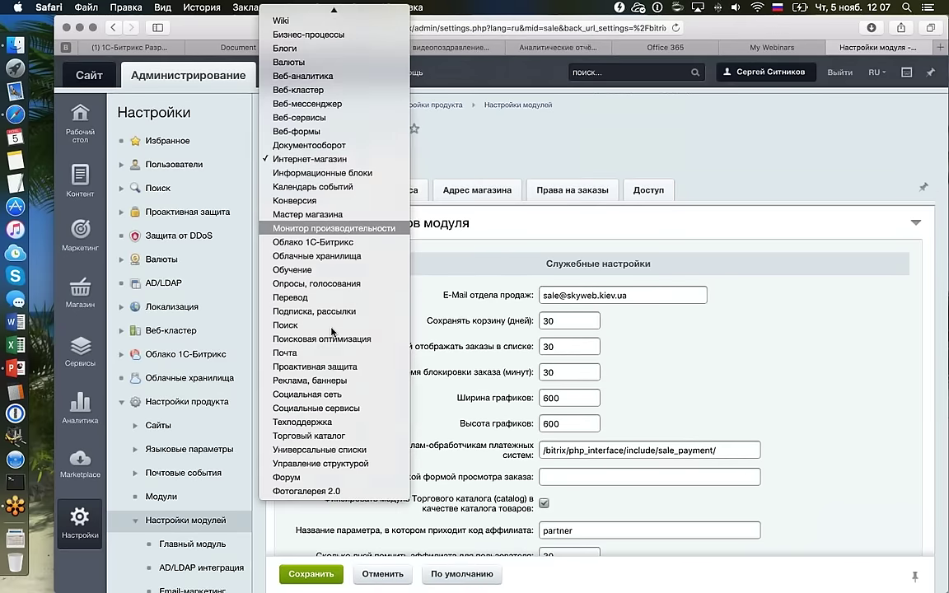
click(334, 436)
scroll(714, 329, down, 3)
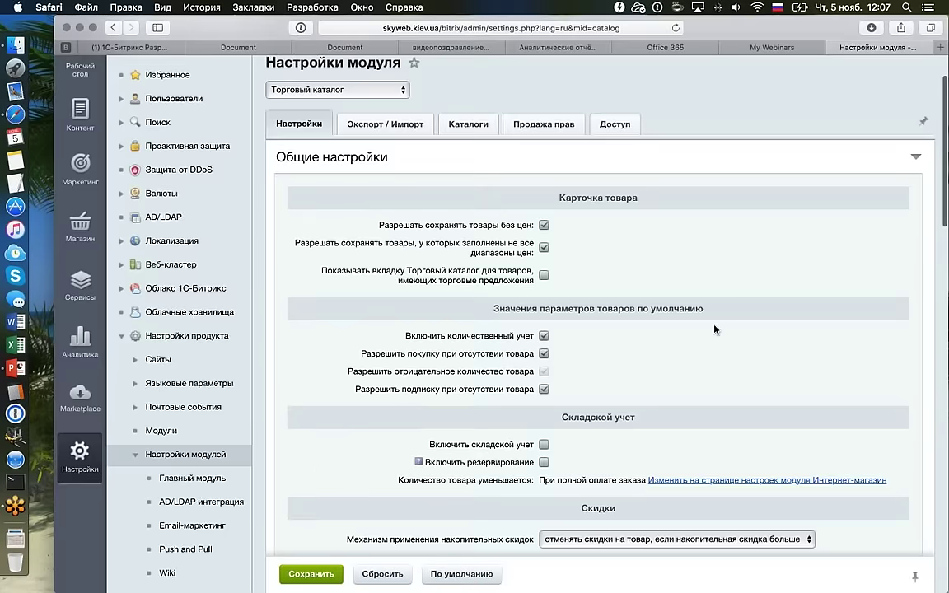
scroll(564, 336, down, 3)
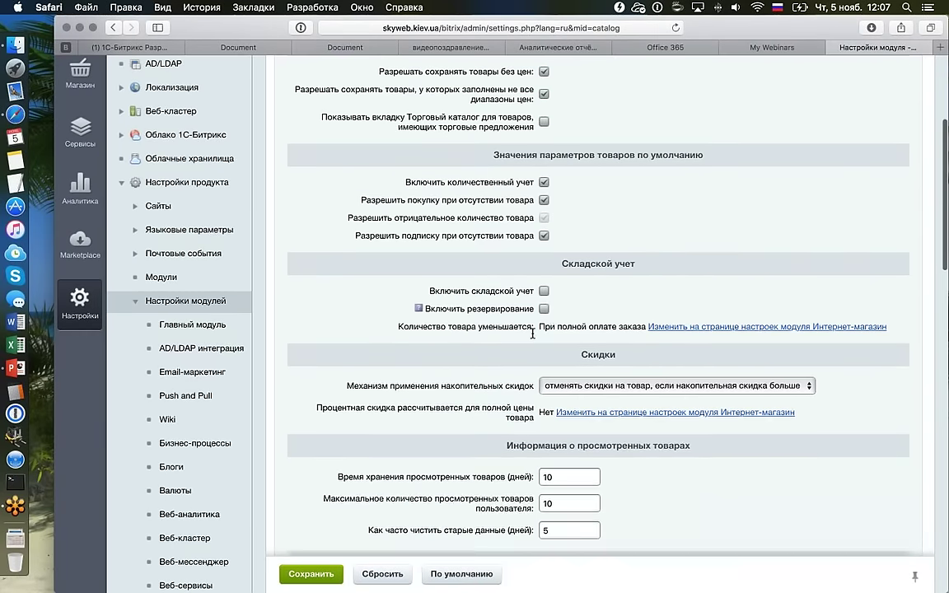
click(543, 310)
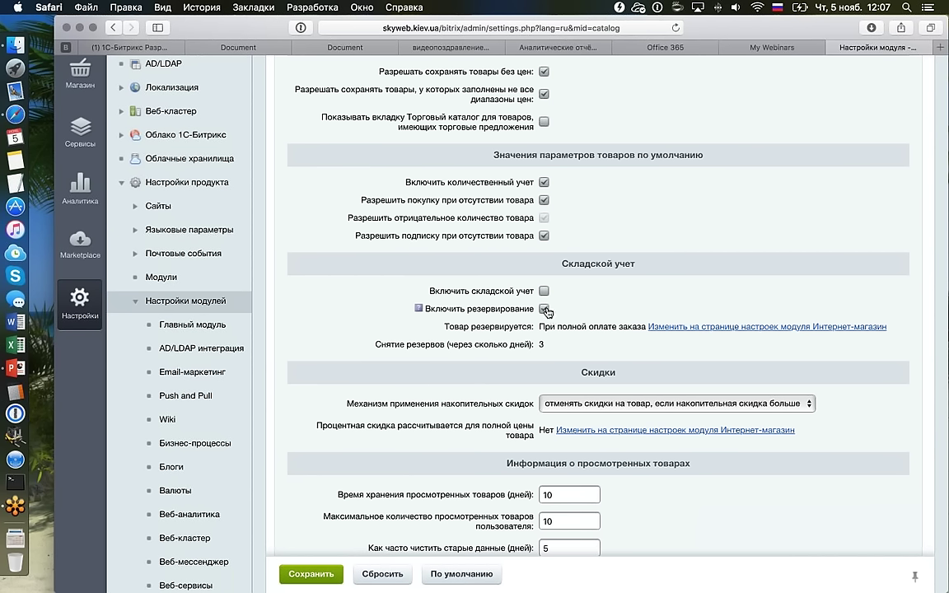
click(437, 293)
drag(437, 293, 535, 289)
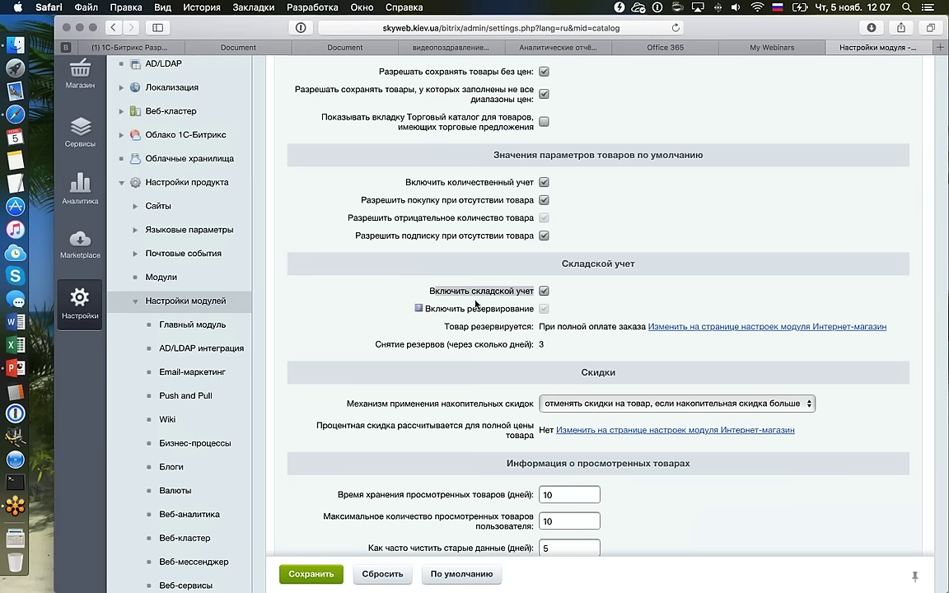
click(541, 291)
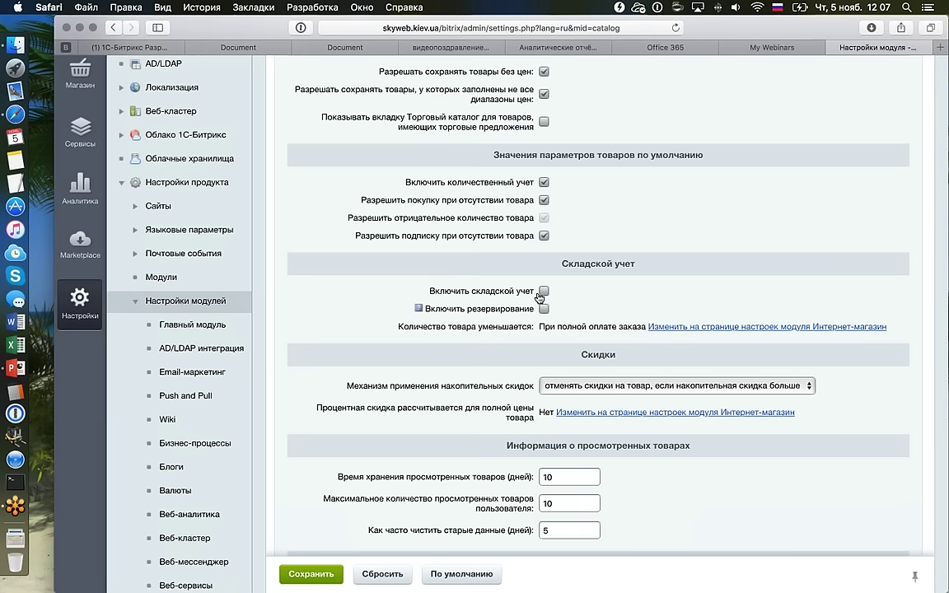
click(542, 291)
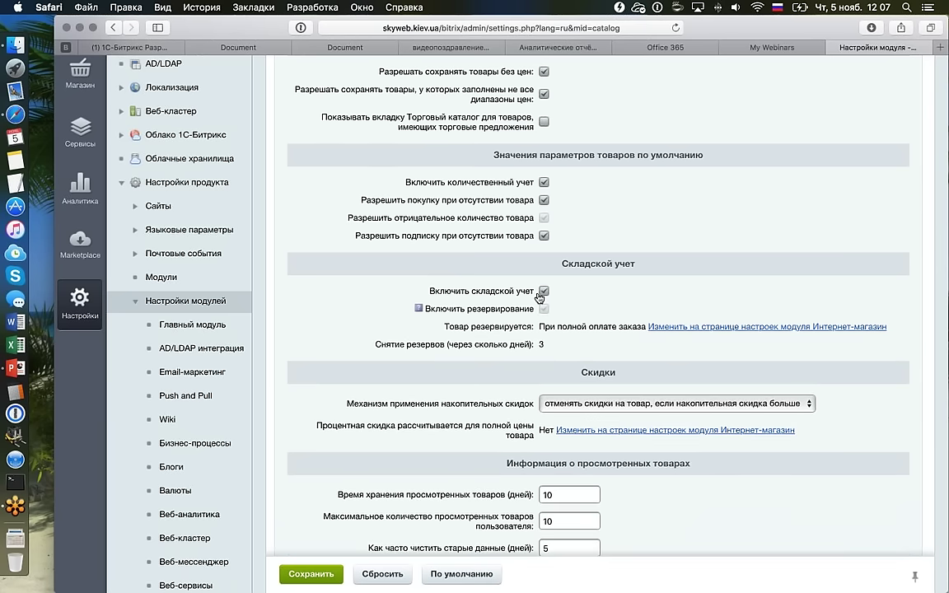
click(542, 293)
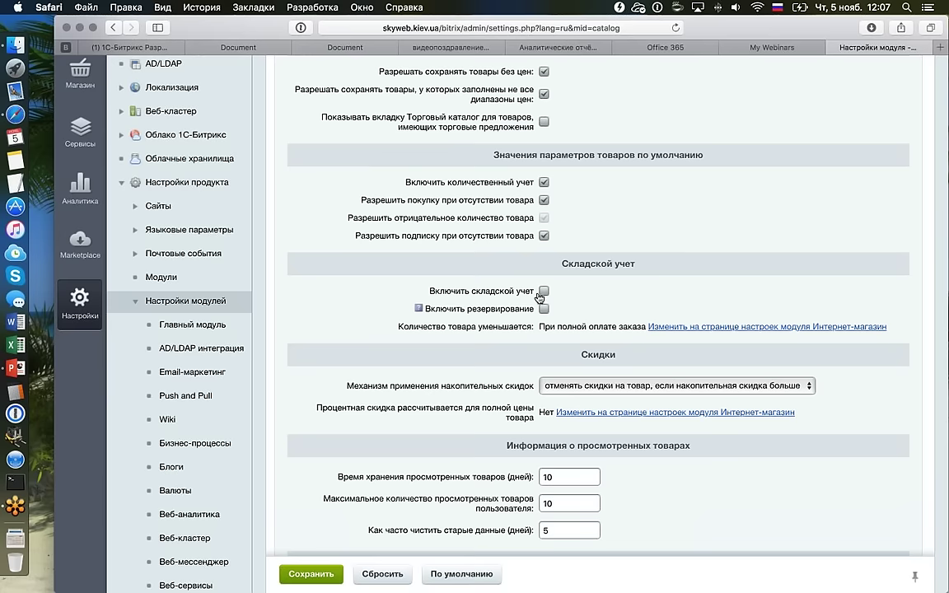
click(542, 292)
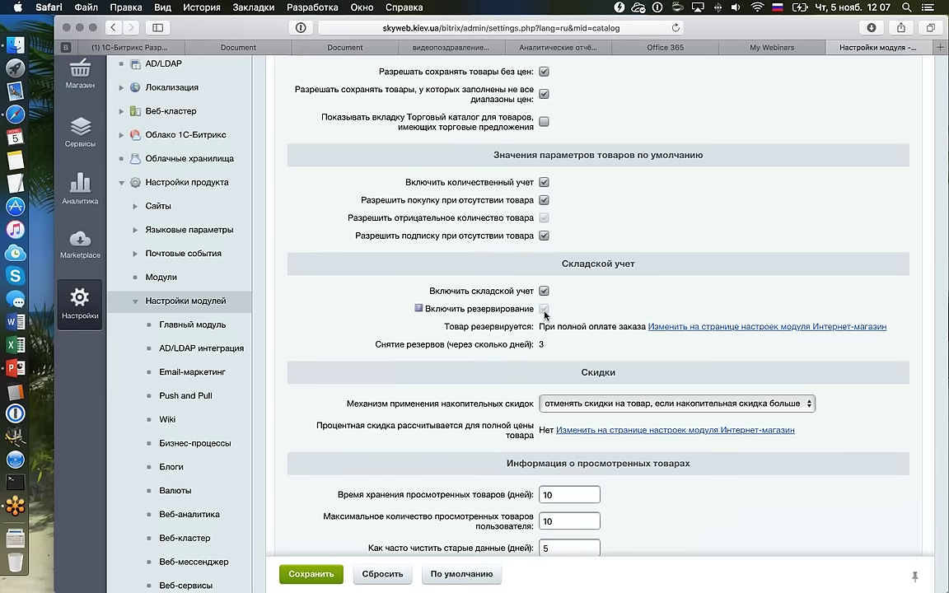
click(544, 290)
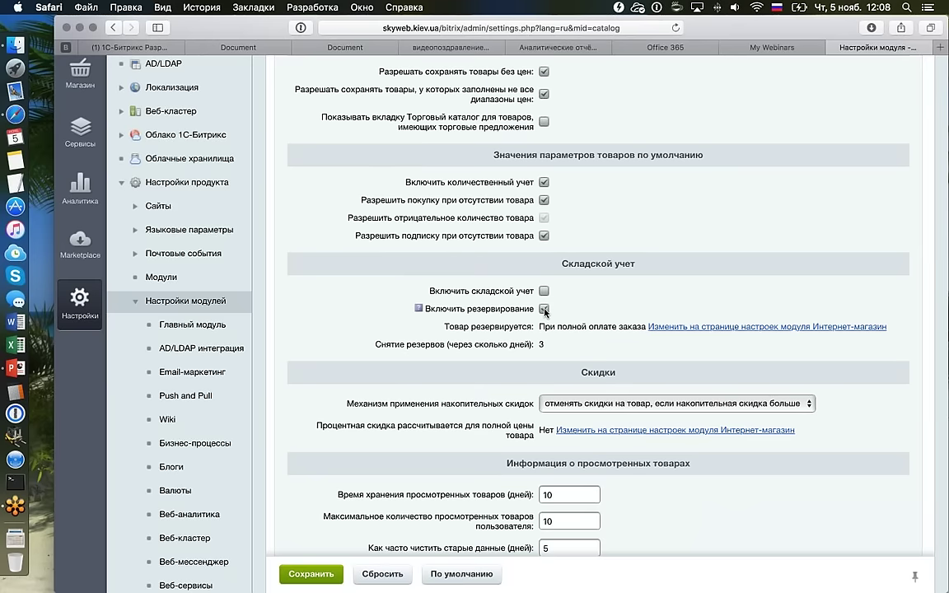
click(544, 310)
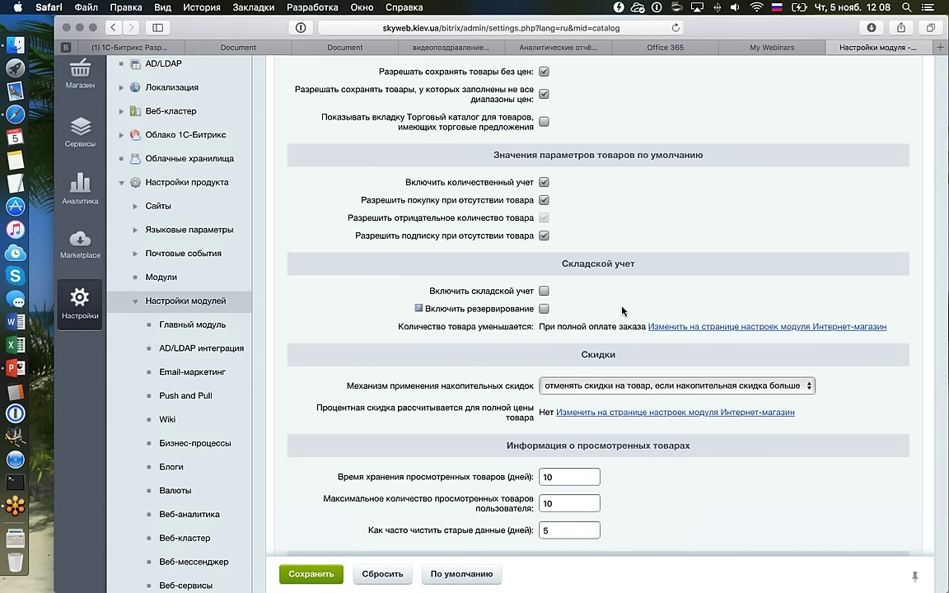
scroll(622, 310, down, 4)
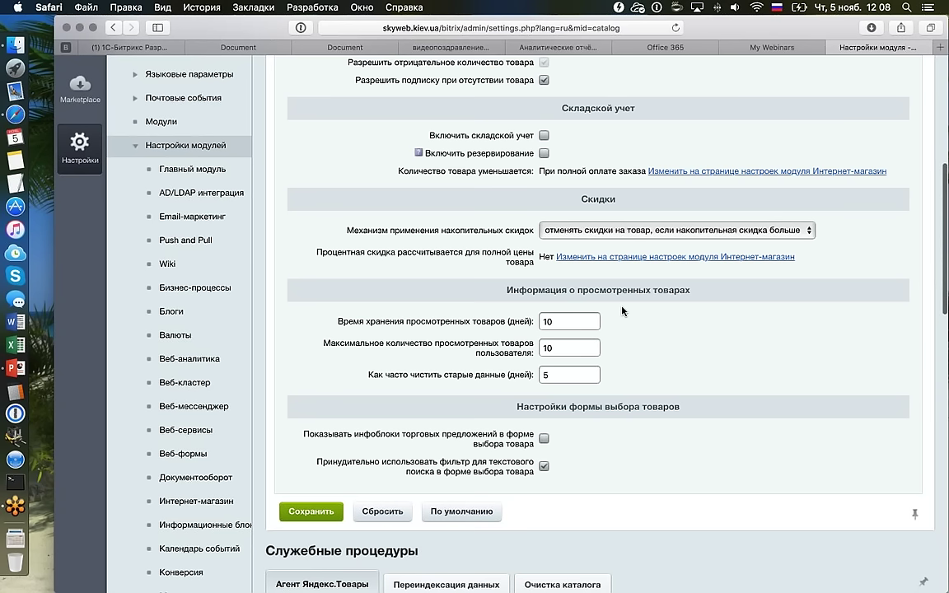
scroll(622, 311, up, 10)
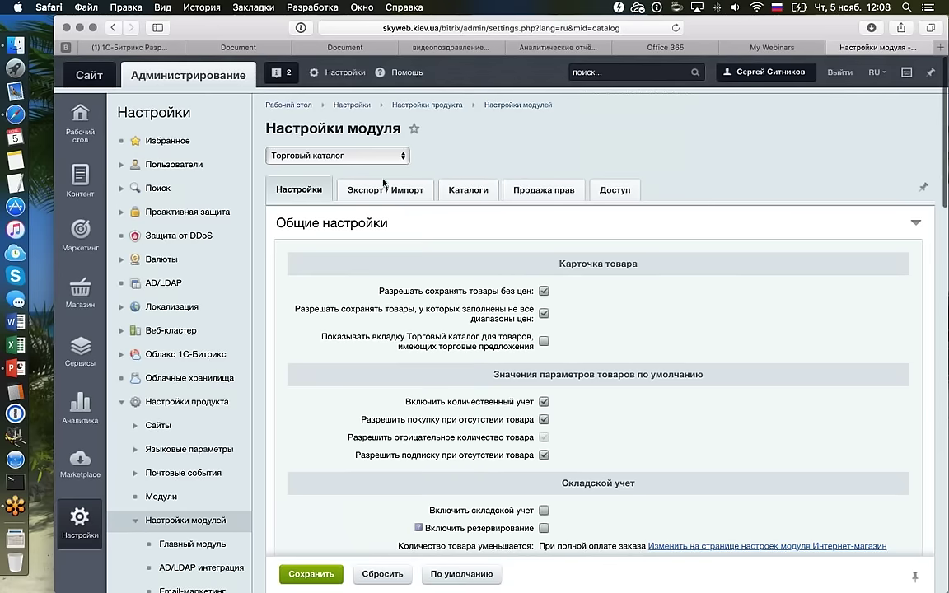
click(362, 157)
scroll(346, 156, up, 8)
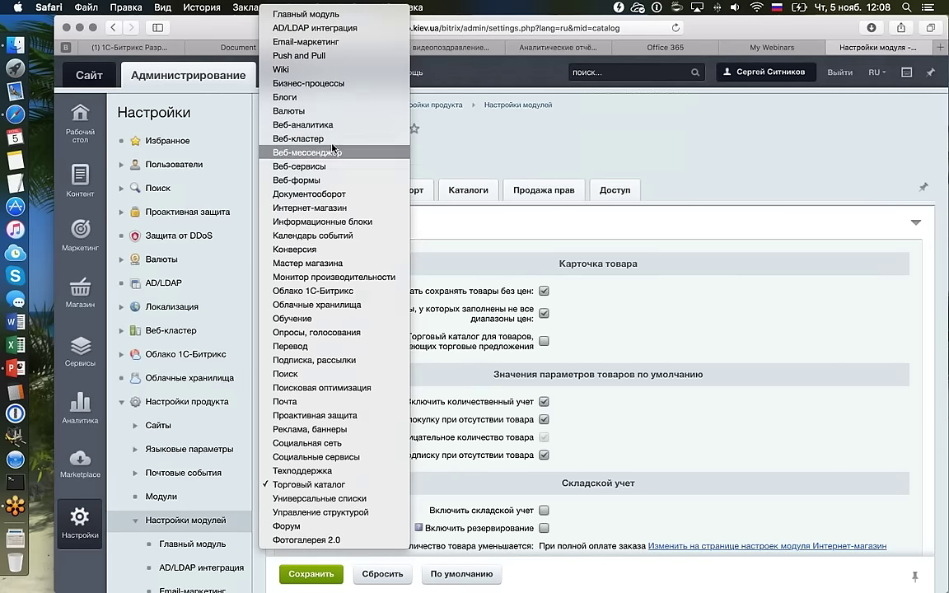
click(543, 348)
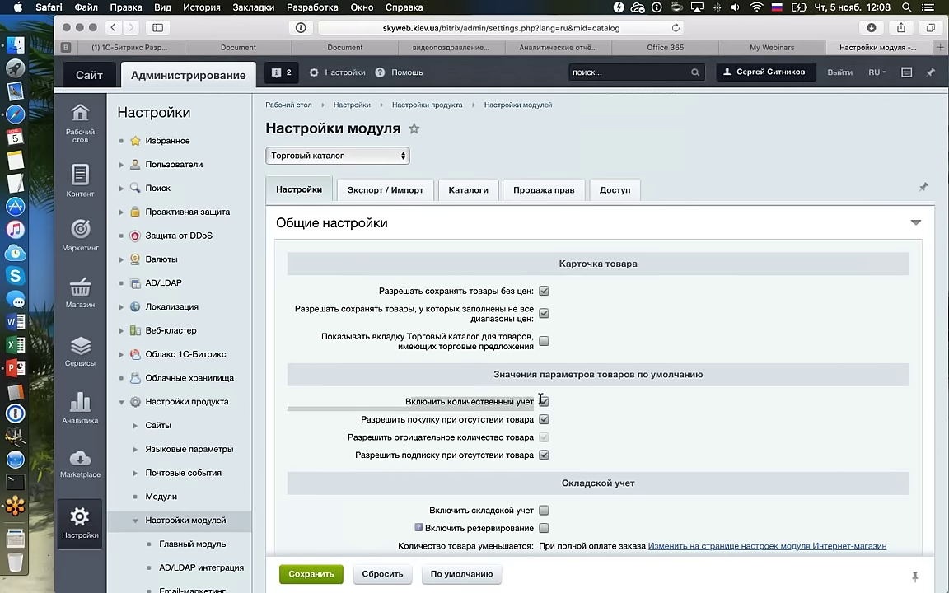
Toggle 'Включить количественный учет' off and back on, then bring up the module selector list.
click(543, 402)
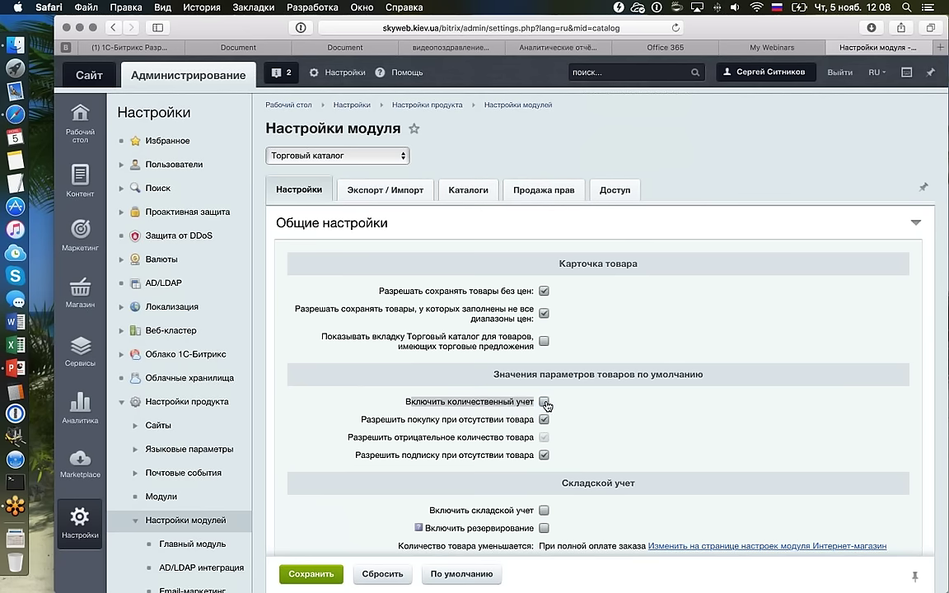
click(543, 402)
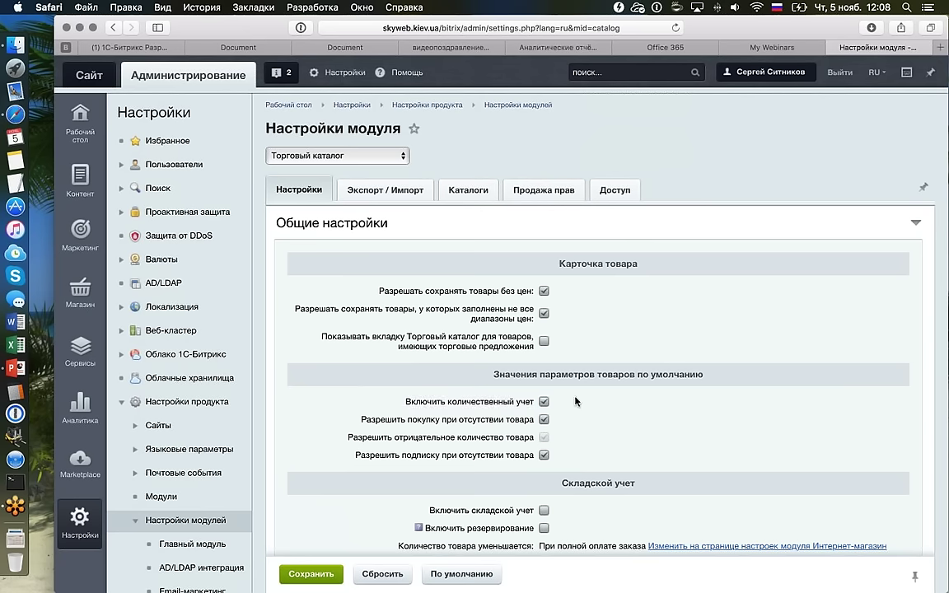
click(369, 157)
scroll(311, 140, up, 10)
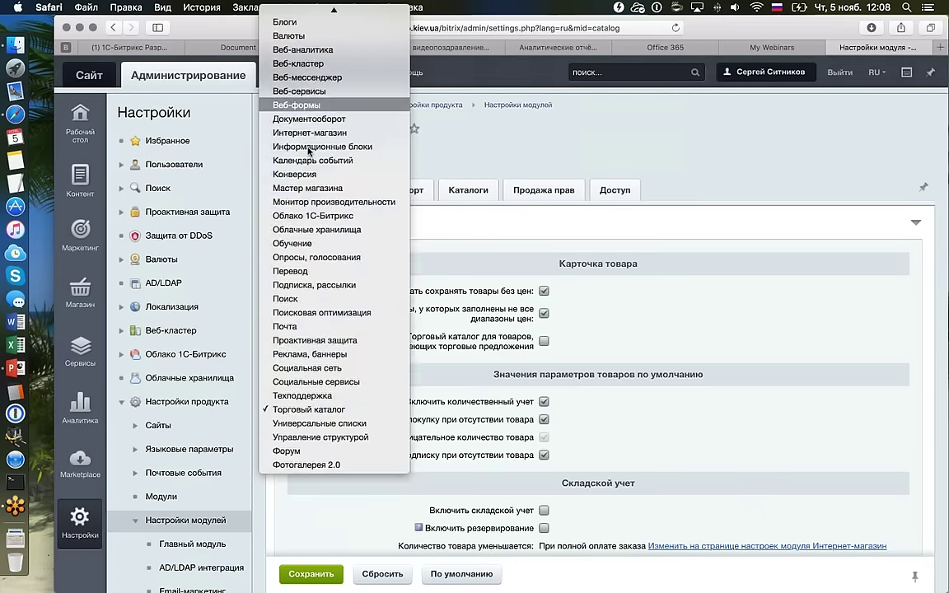
Switch to the Интернет-магазин module settings and scroll down to the reservation options.
click(309, 133)
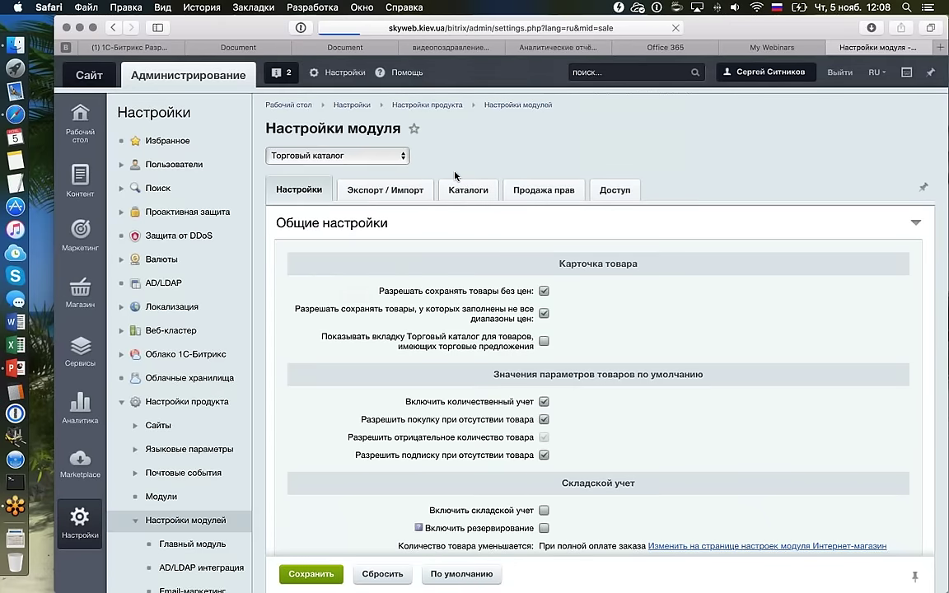
scroll(597, 275, down, 15)
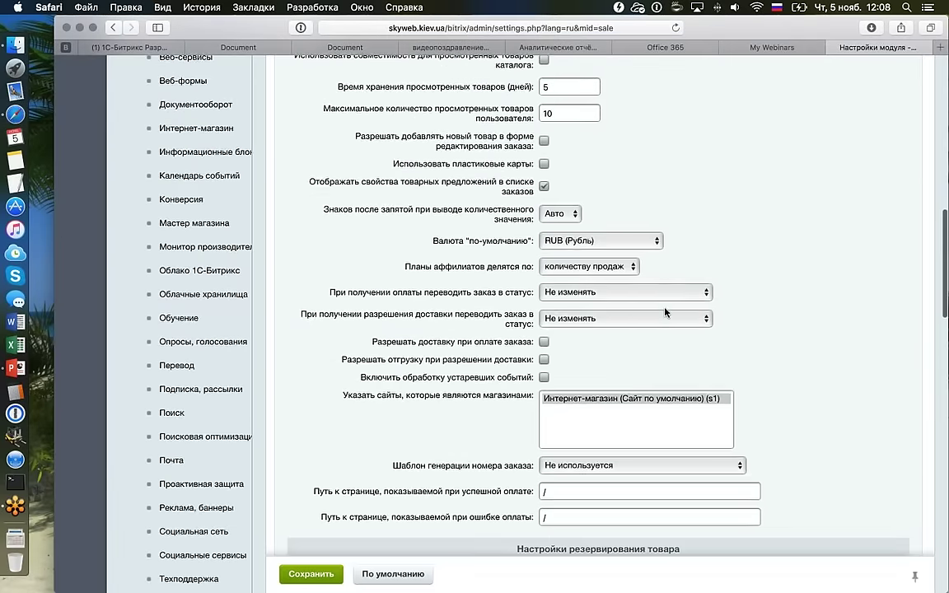
scroll(666, 312, down, 2)
scroll(717, 305, down, 4)
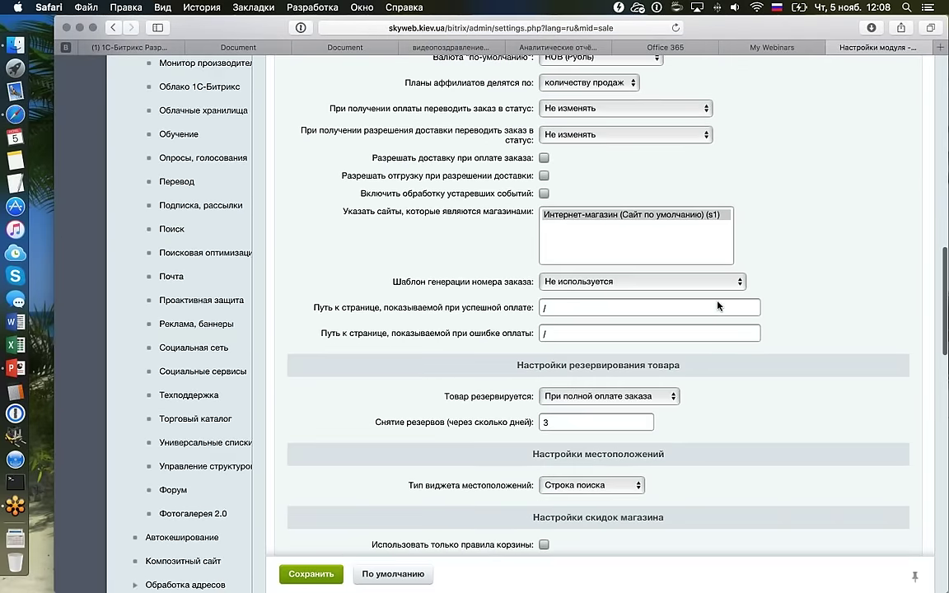
scroll(692, 387, down, 1)
scroll(663, 382, down, 1)
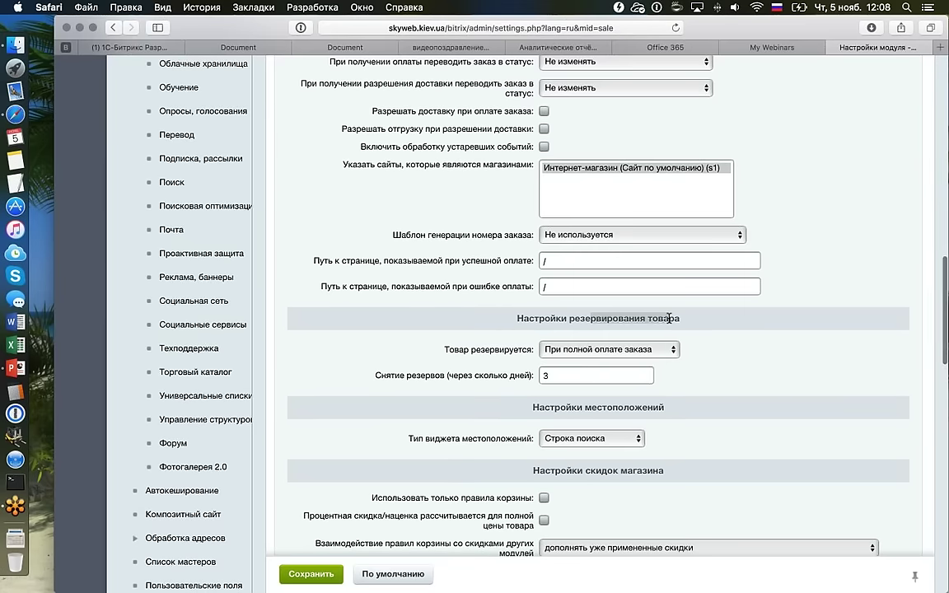
scroll(601, 285, down, 1)
Set 'Товар резервируется' to 'При оформлении заказа'.
click(614, 312)
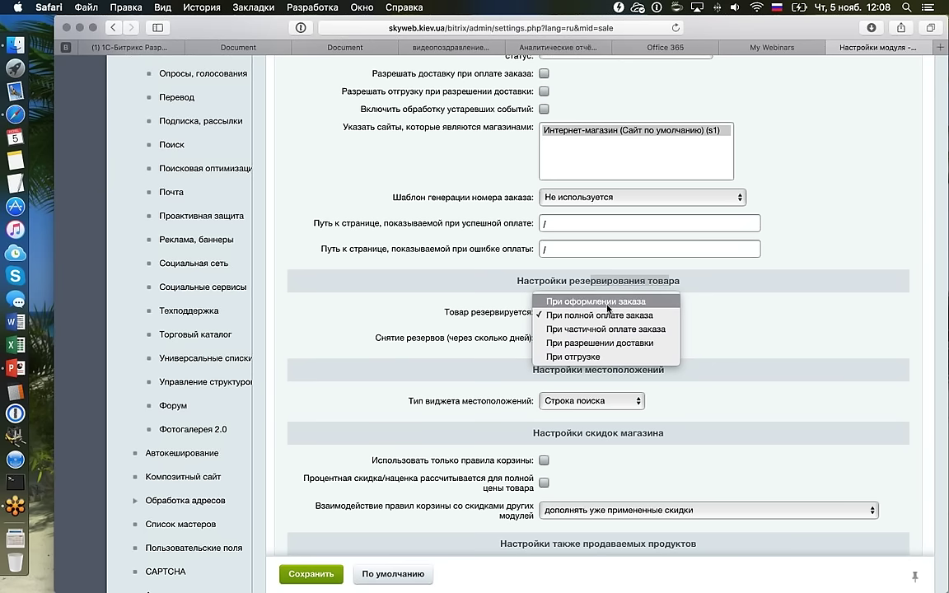
click(723, 311)
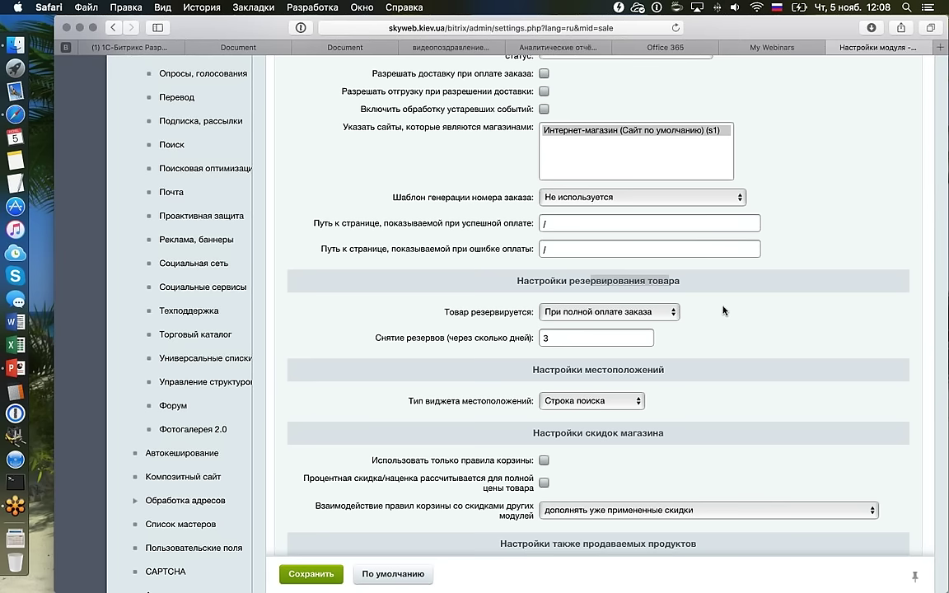
click(643, 313)
click(628, 303)
click(566, 314)
click(709, 315)
scroll(709, 290, up, 3)
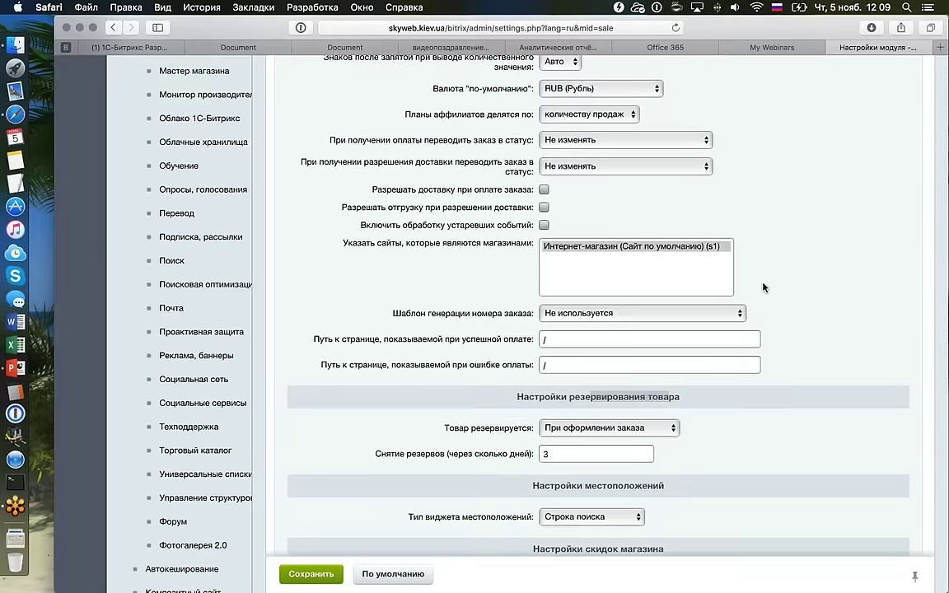
scroll(763, 287, up, 10)
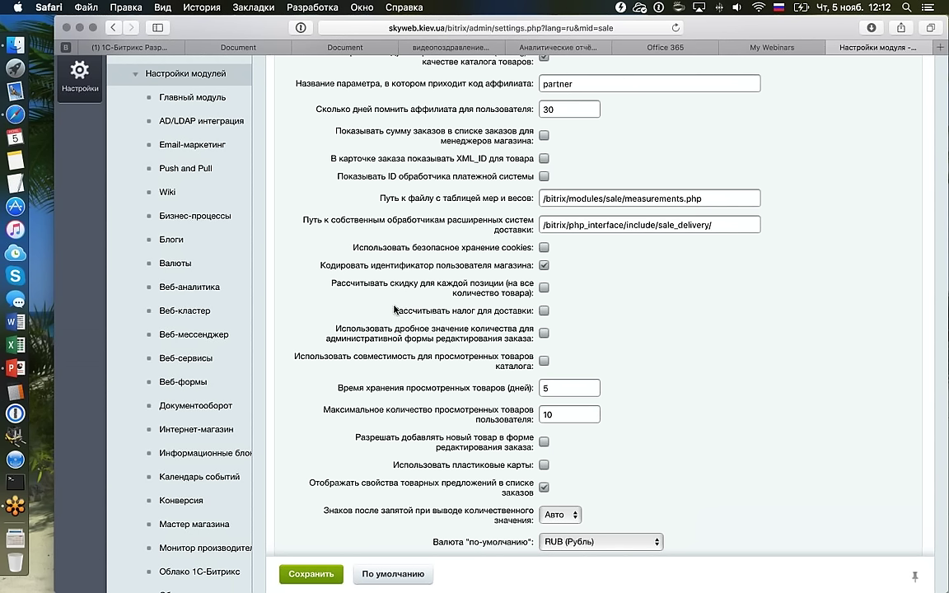
Present PowerPoint slide 23, «Был ли вам полезен наш вебинар?», as a slideshow from the current slide.
mouse_move(251, 302)
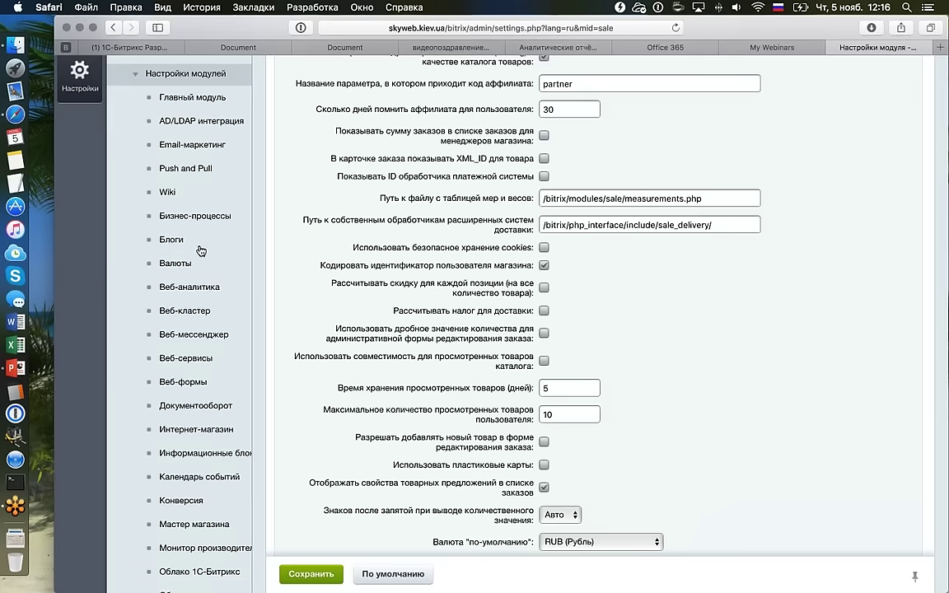
click(14, 368)
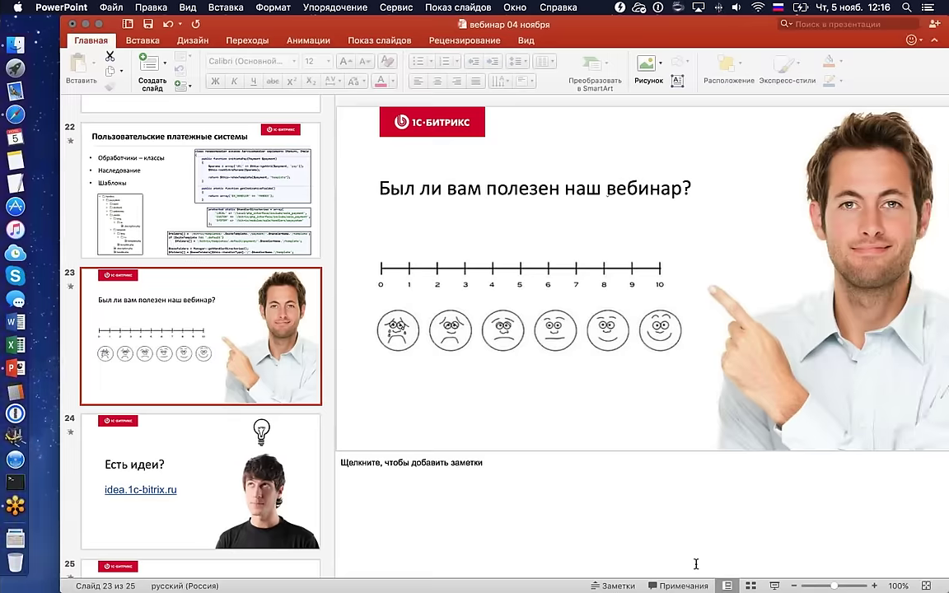
key(super+shift+Return)
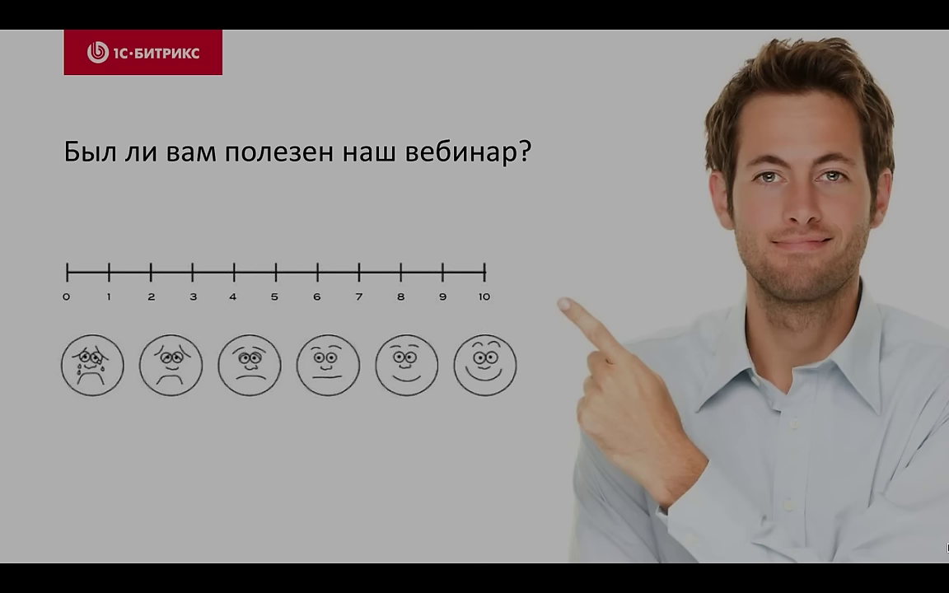